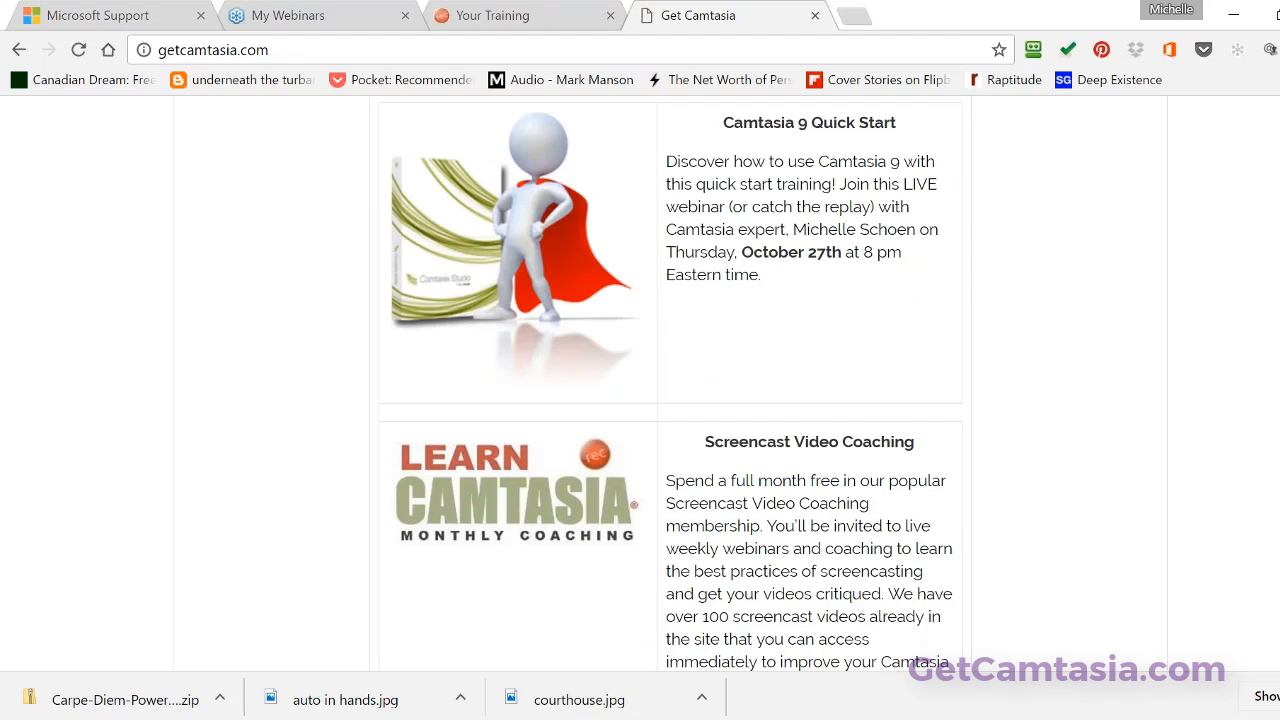
# Step: Review the bonus offers on the Get Camtasia page, from Camtasia 9 Quick Start through the Top Screencast Video Tools Resource Guide
pyautogui.scroll(-1, 670, 390)
pyautogui.scroll(-2, 767, 400)
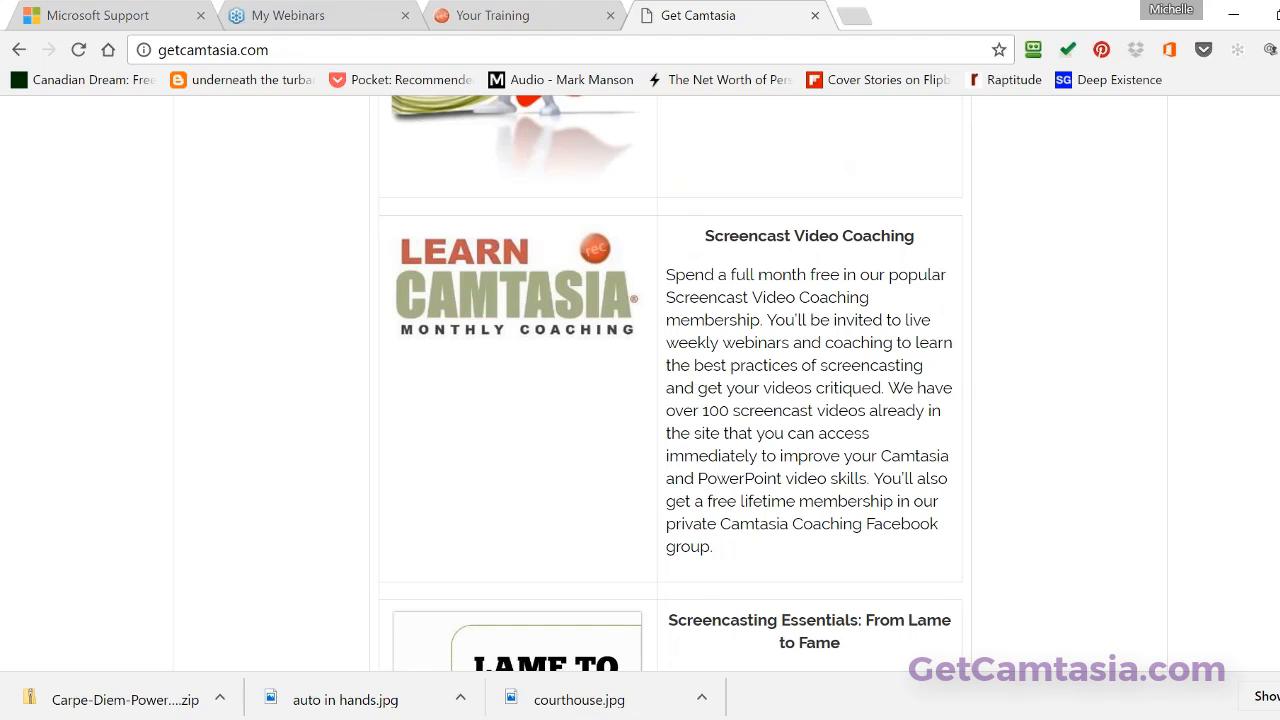
pyautogui.scroll(-1, 670, 383)
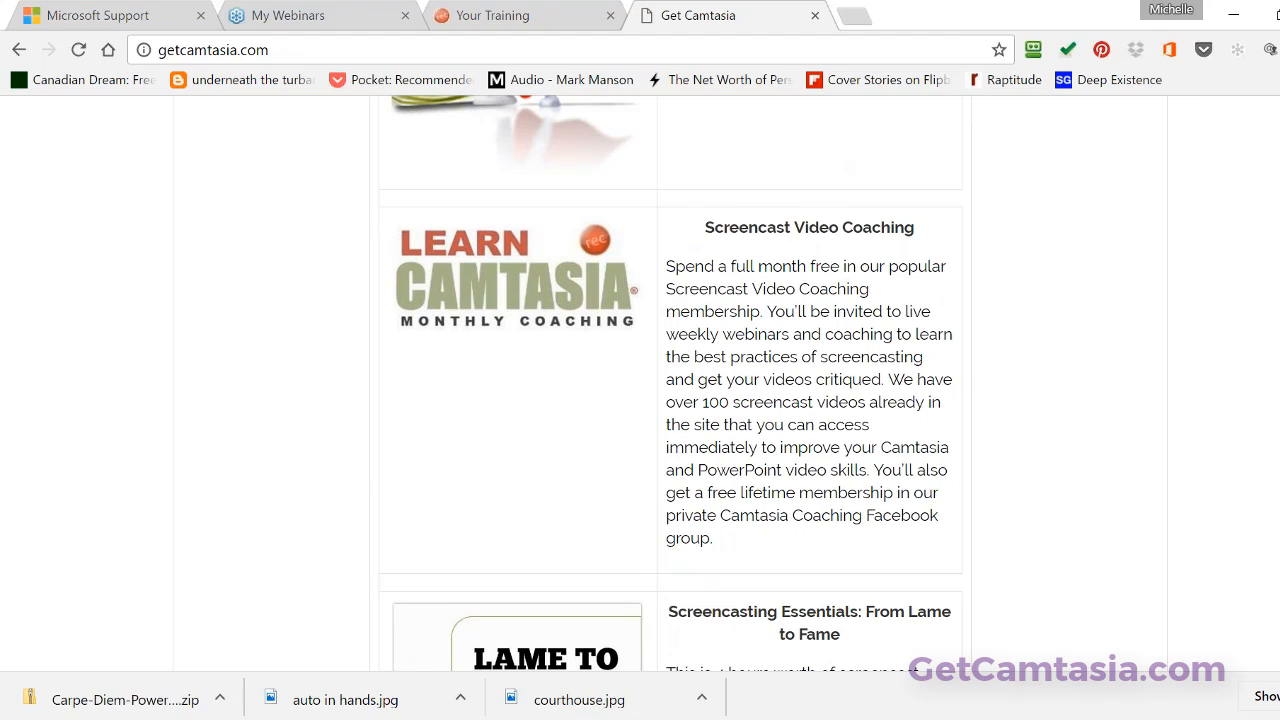
pyautogui.scroll(-3, 670, 383)
pyautogui.scroll(-1, 670, 383)
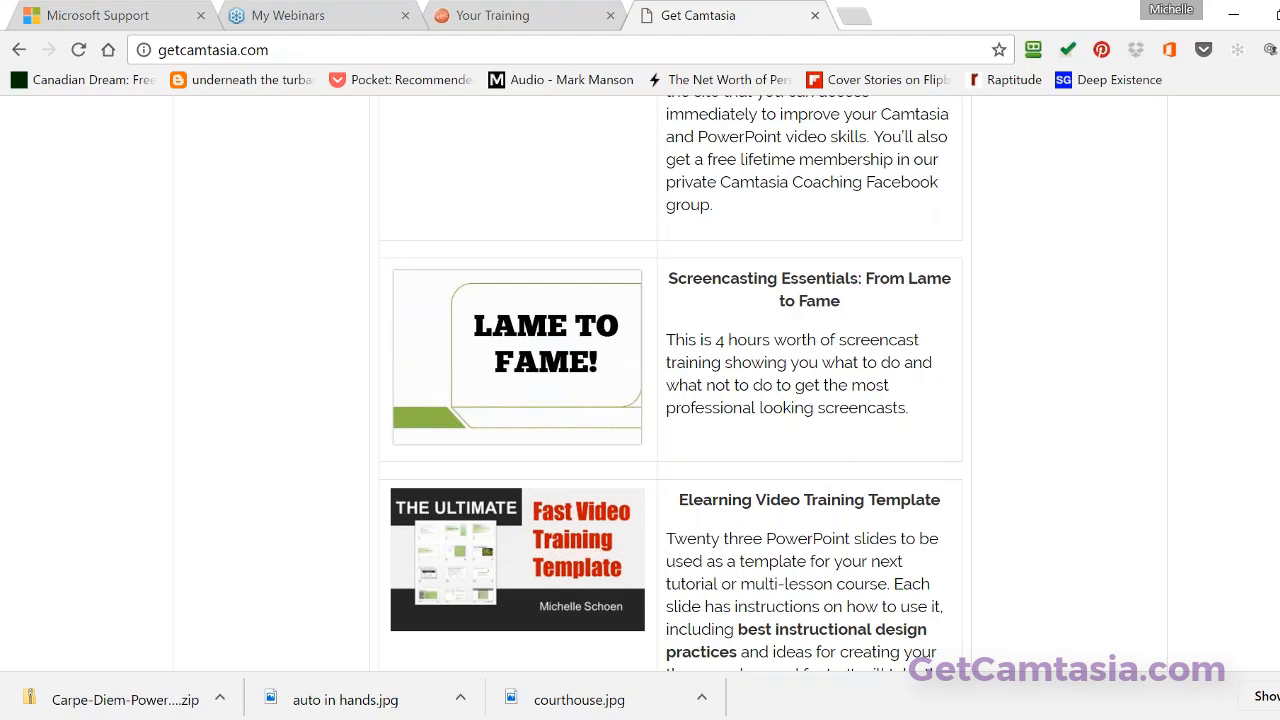
pyautogui.scroll(-1, 670, 380)
pyautogui.scroll(-3, 670, 383)
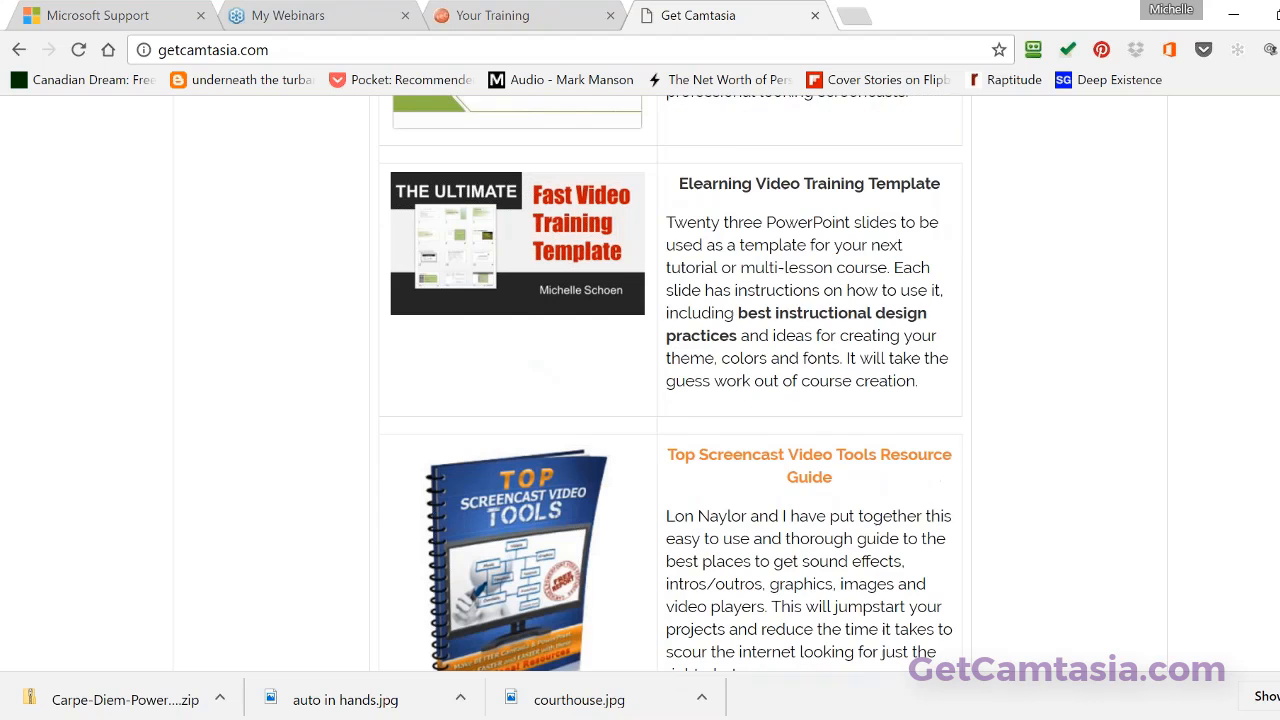
pyautogui.scroll(-1, 931, 263)
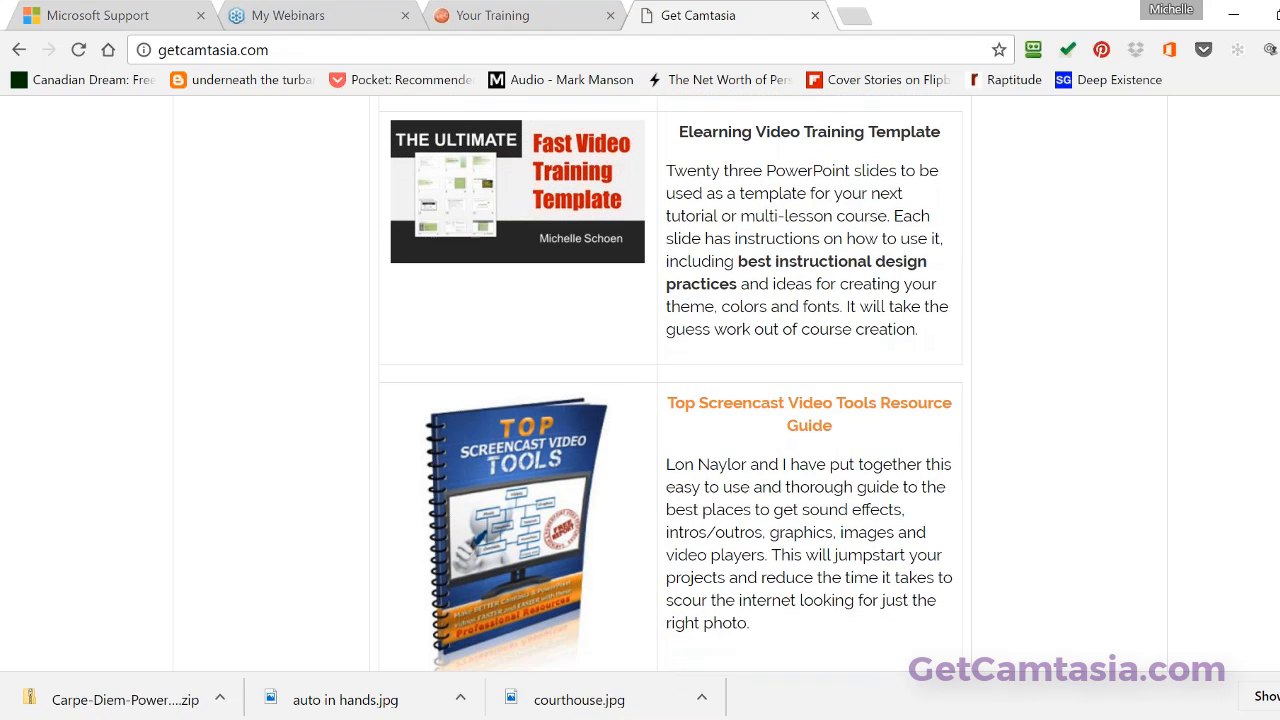
pyautogui.scroll(-1, 784, 218)
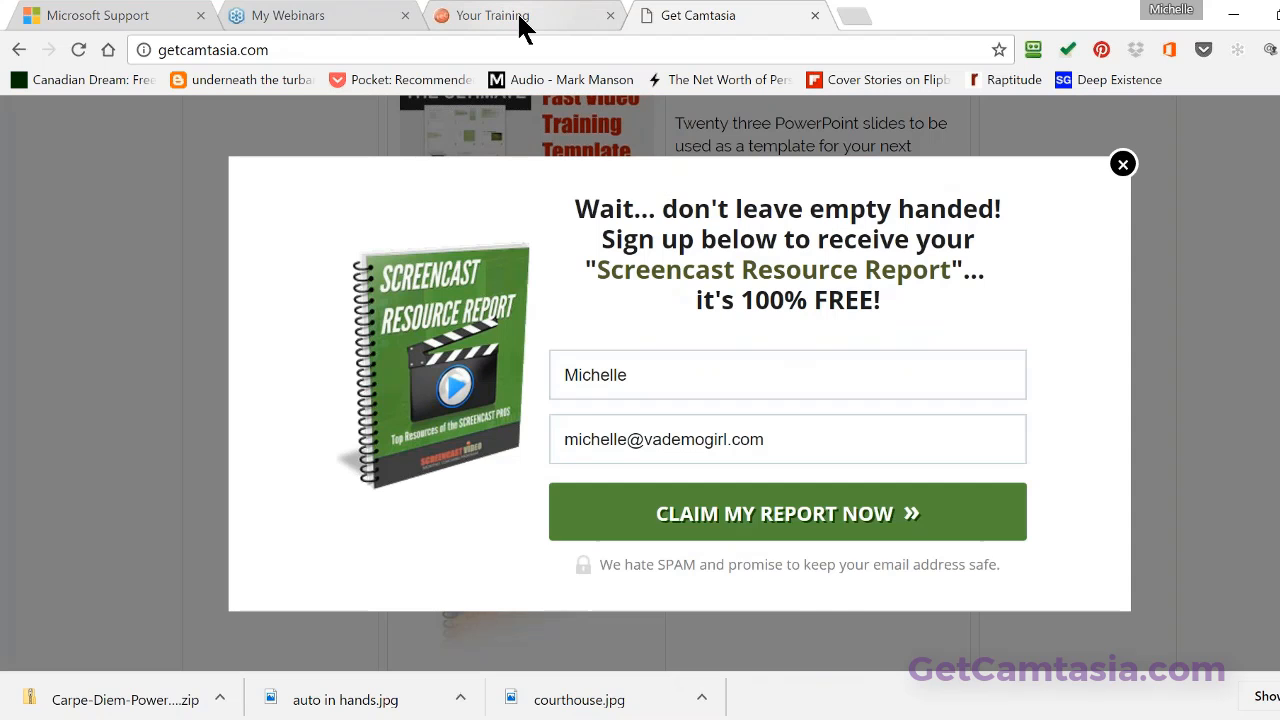
# Step: Switch to the Learn Camtasia members area and look through its list of training courses
pyautogui.click(522, 20)
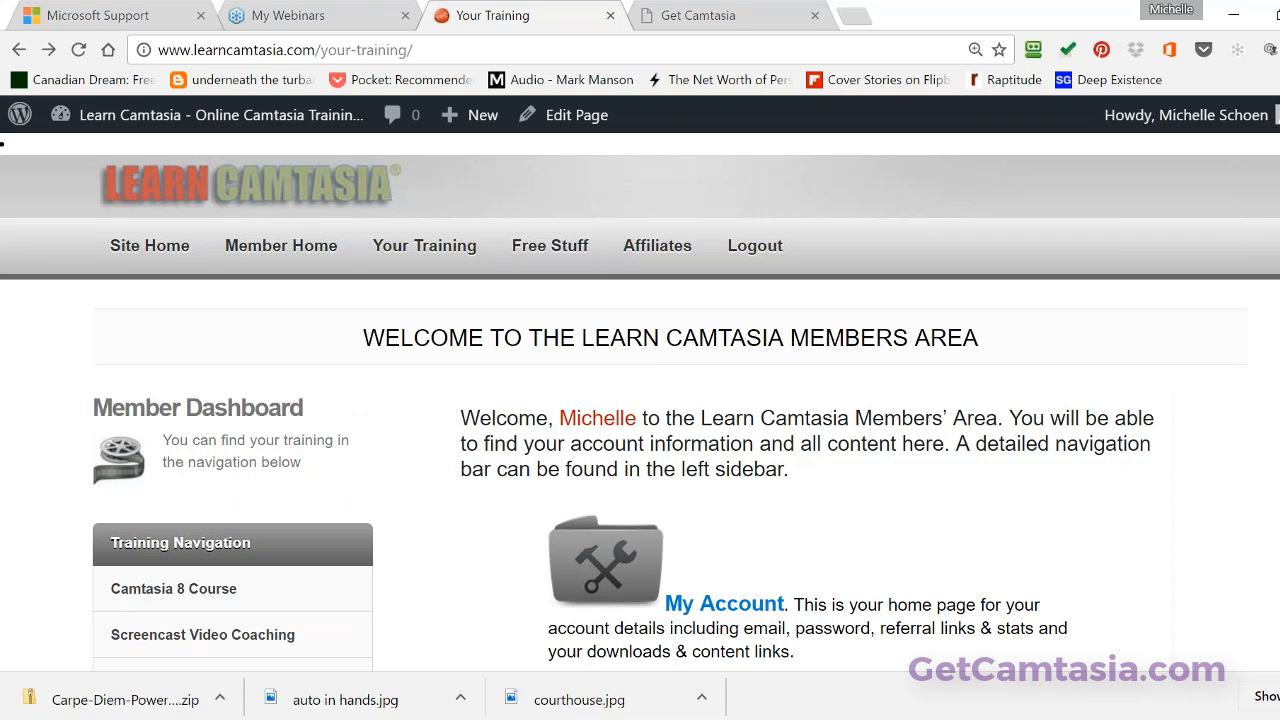
pyautogui.scroll(-1, 640, 400)
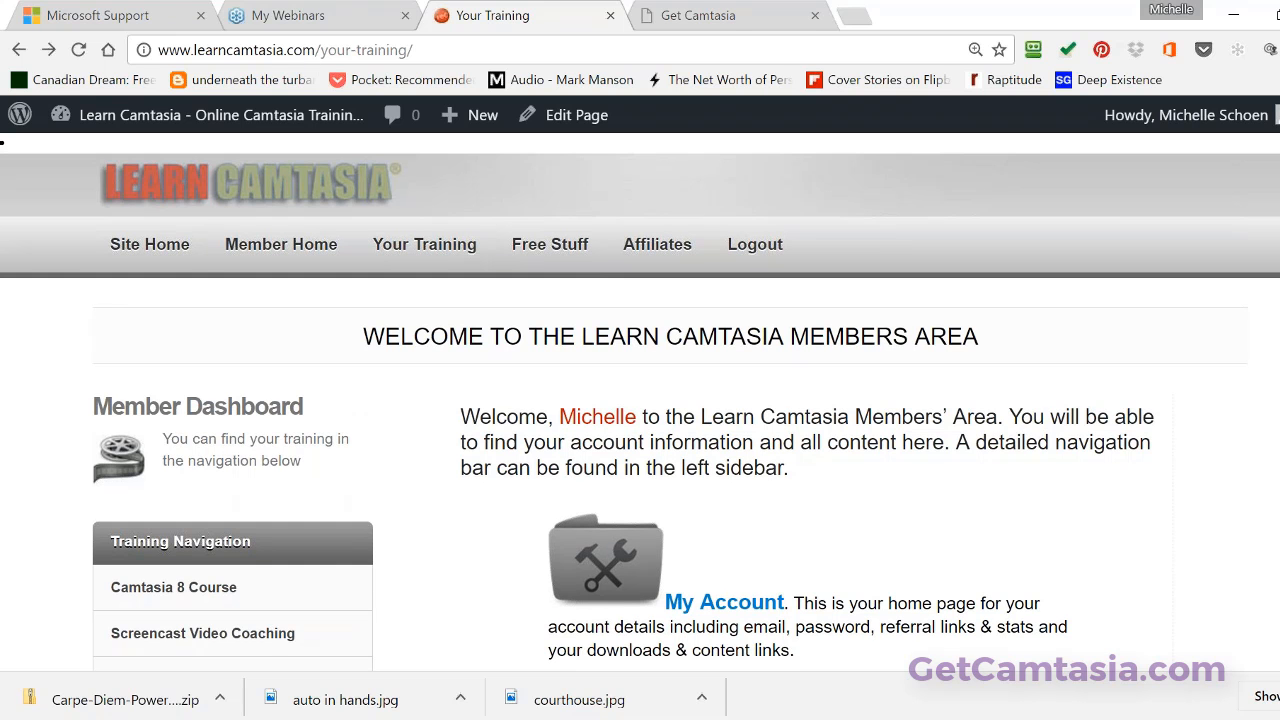
pyautogui.scroll(-1, 640, 400)
pyautogui.scroll(-1, 640, 400)
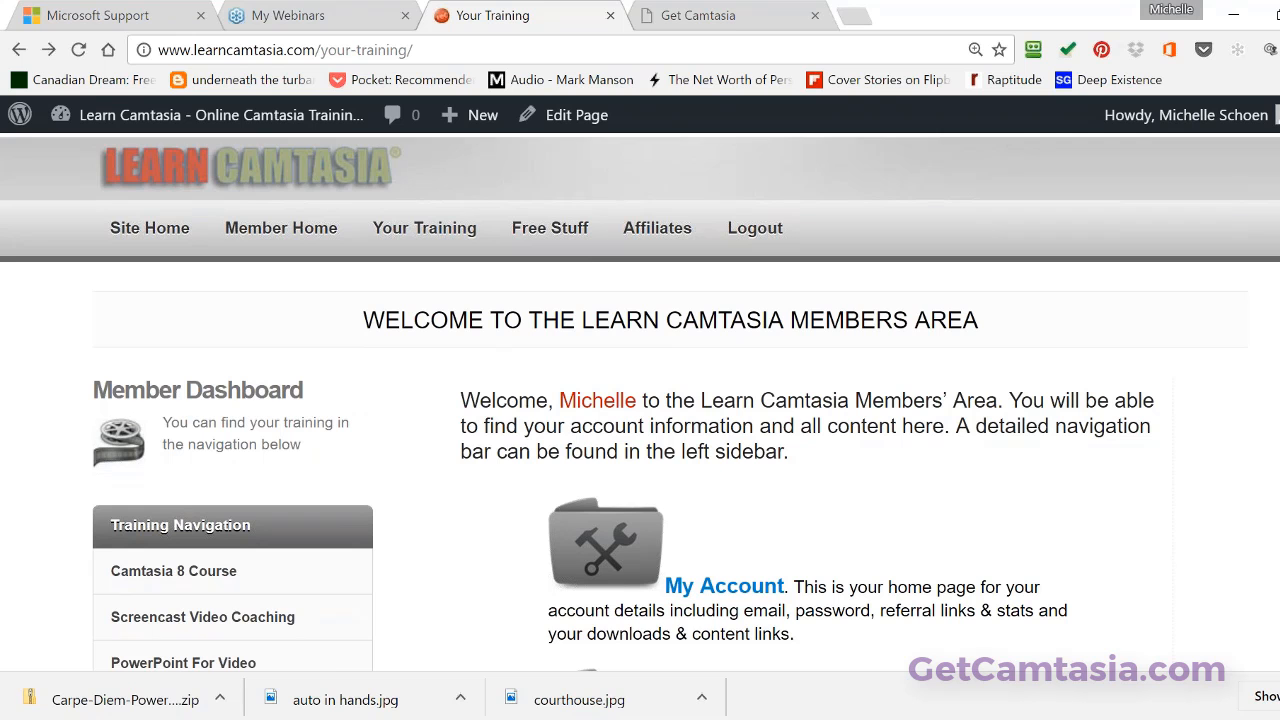
pyautogui.scroll(-1, 640, 400)
pyautogui.scroll(-1, 640, 400)
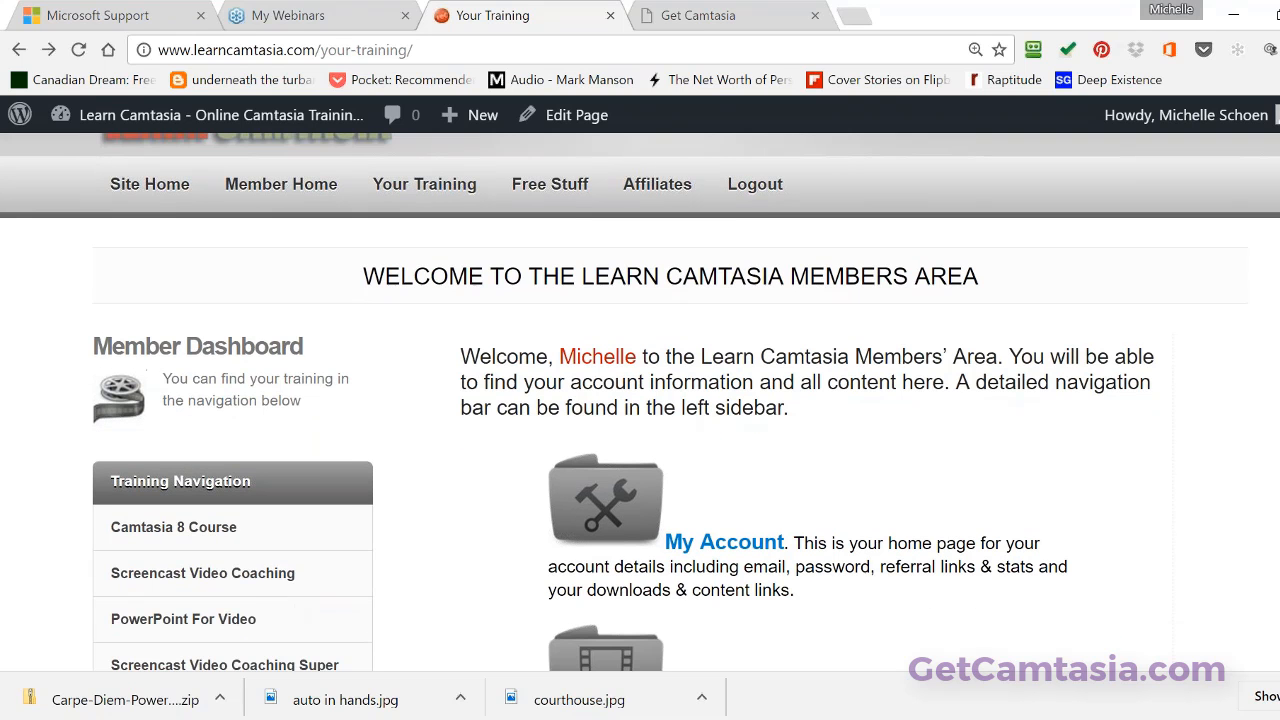
pyautogui.scroll(-3, 640, 400)
pyautogui.scroll(-4, 640, 400)
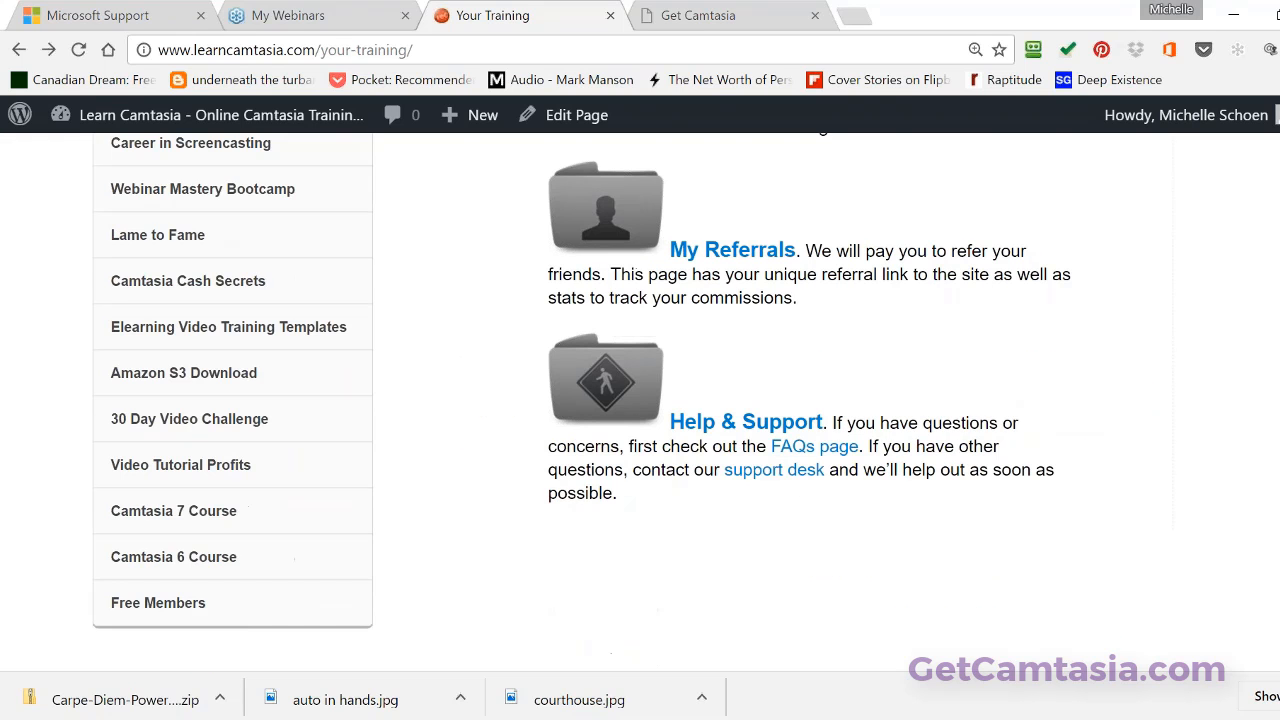
pyautogui.scroll(4, 640, 400)
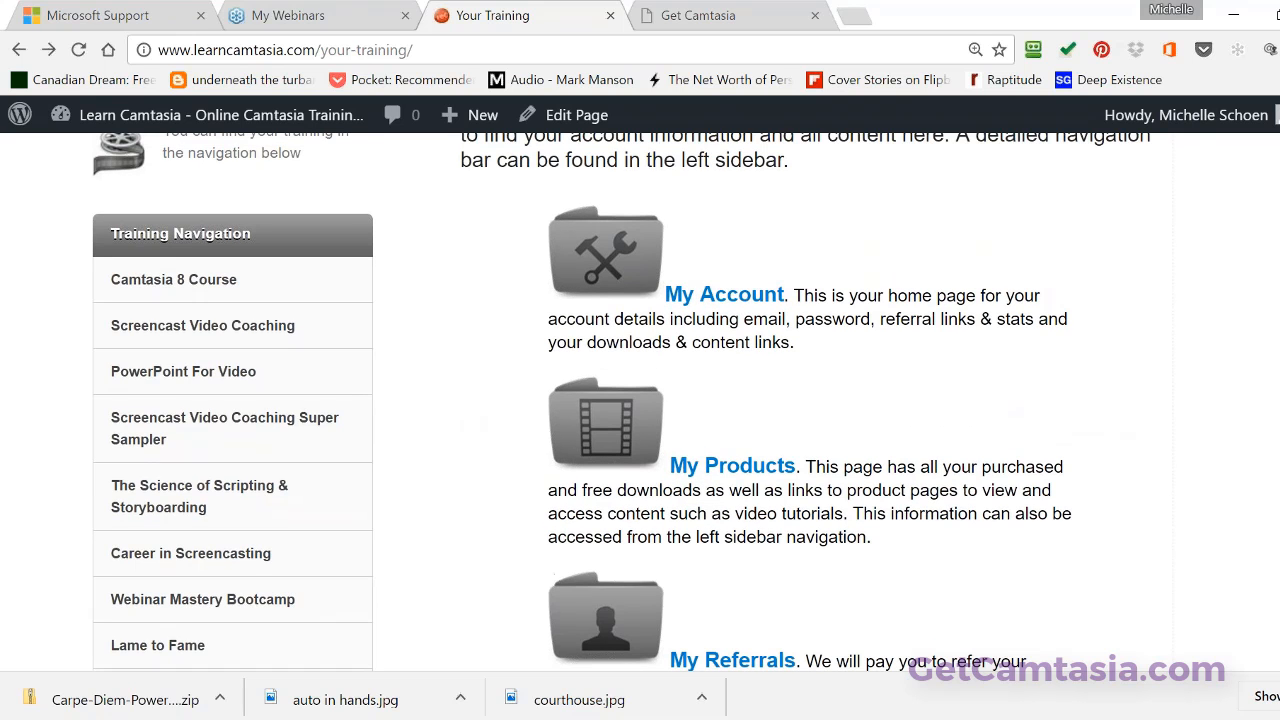
pyautogui.scroll(1, 640, 400)
pyautogui.scroll(1, 640, 400)
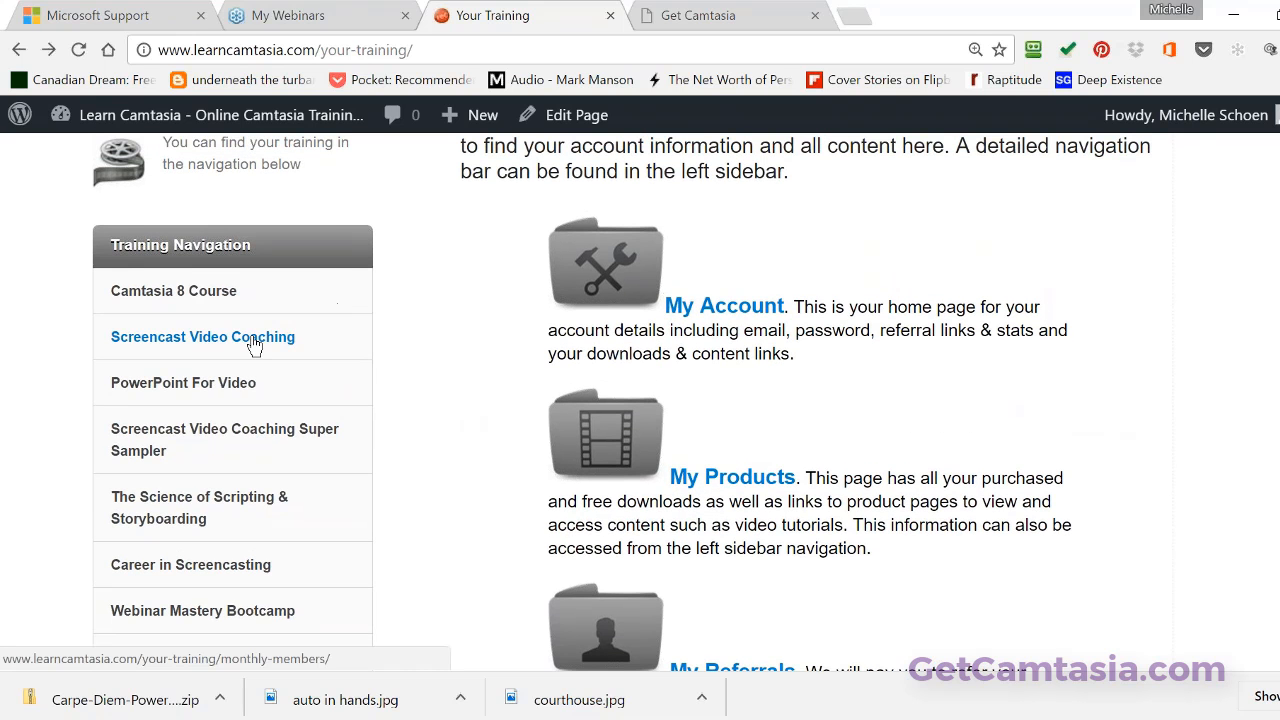
# Step: Open the Screencast Video Coaching course page and view its welcome video and course navigation
pyautogui.click(255, 345)
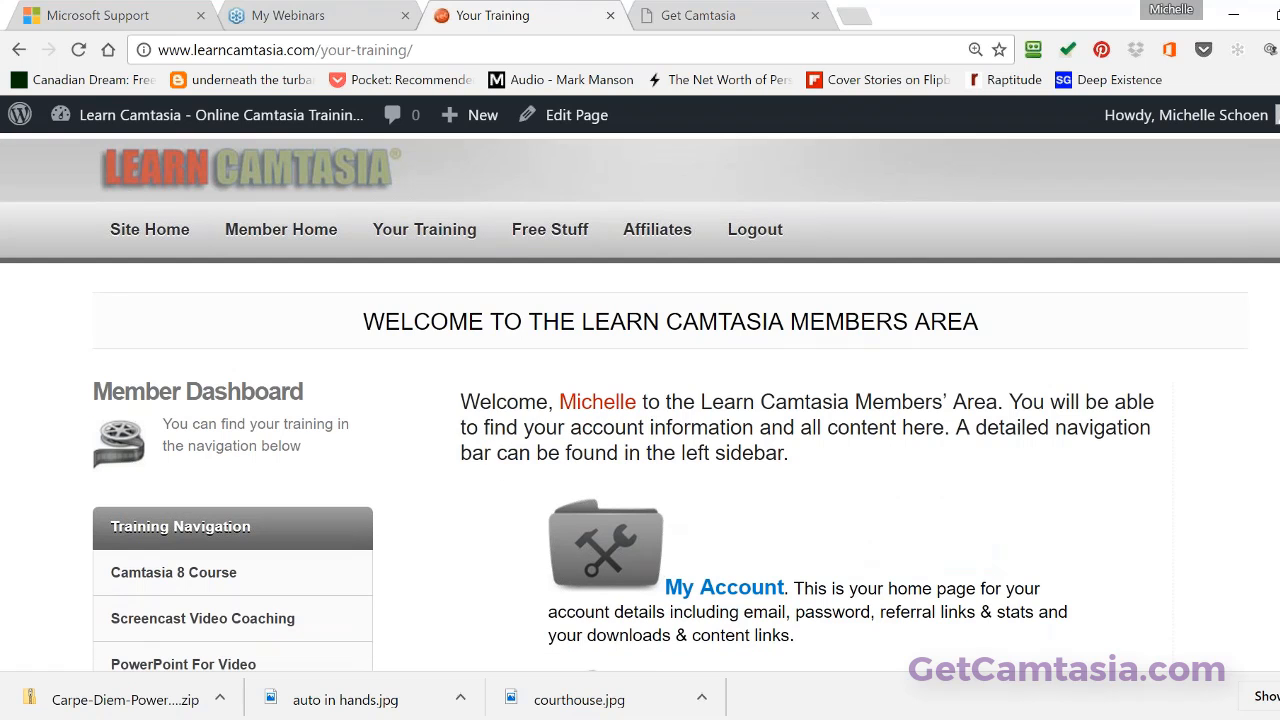
pyautogui.scroll(-1, 640, 400)
pyautogui.click(272, 526)
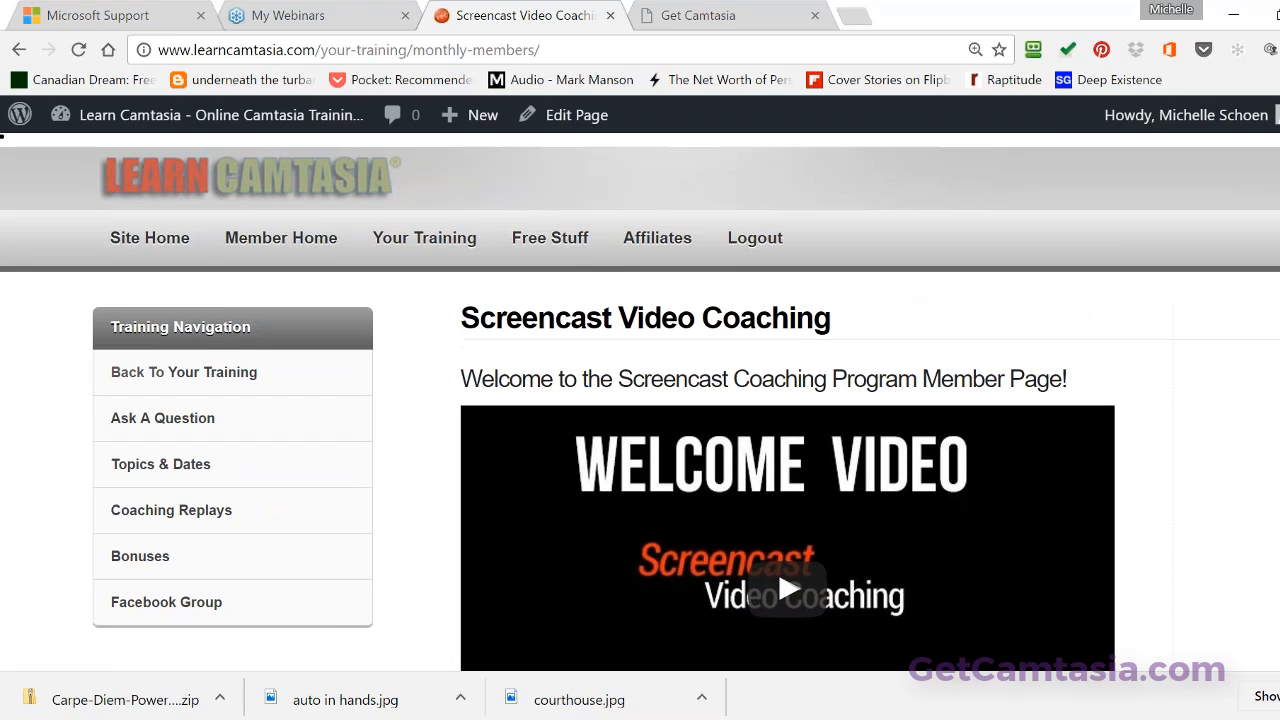
pyautogui.scroll(-1, 640, 400)
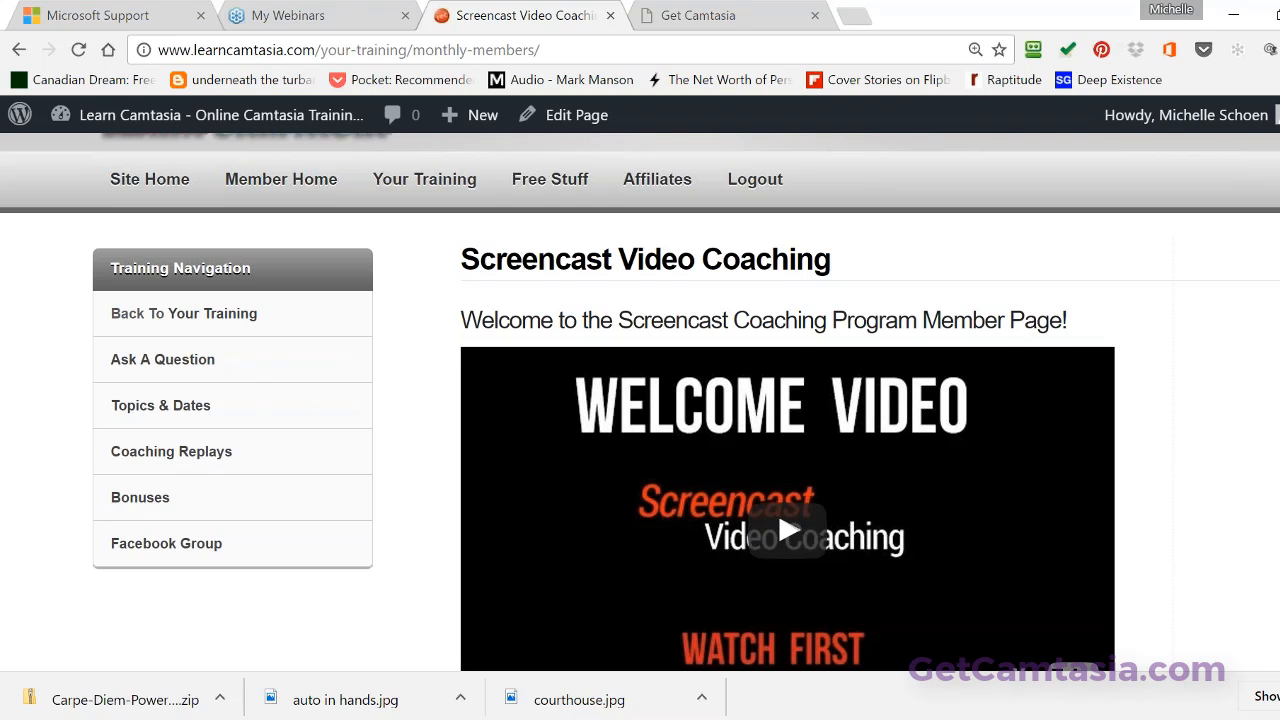
pyautogui.scroll(-1, 640, 400)
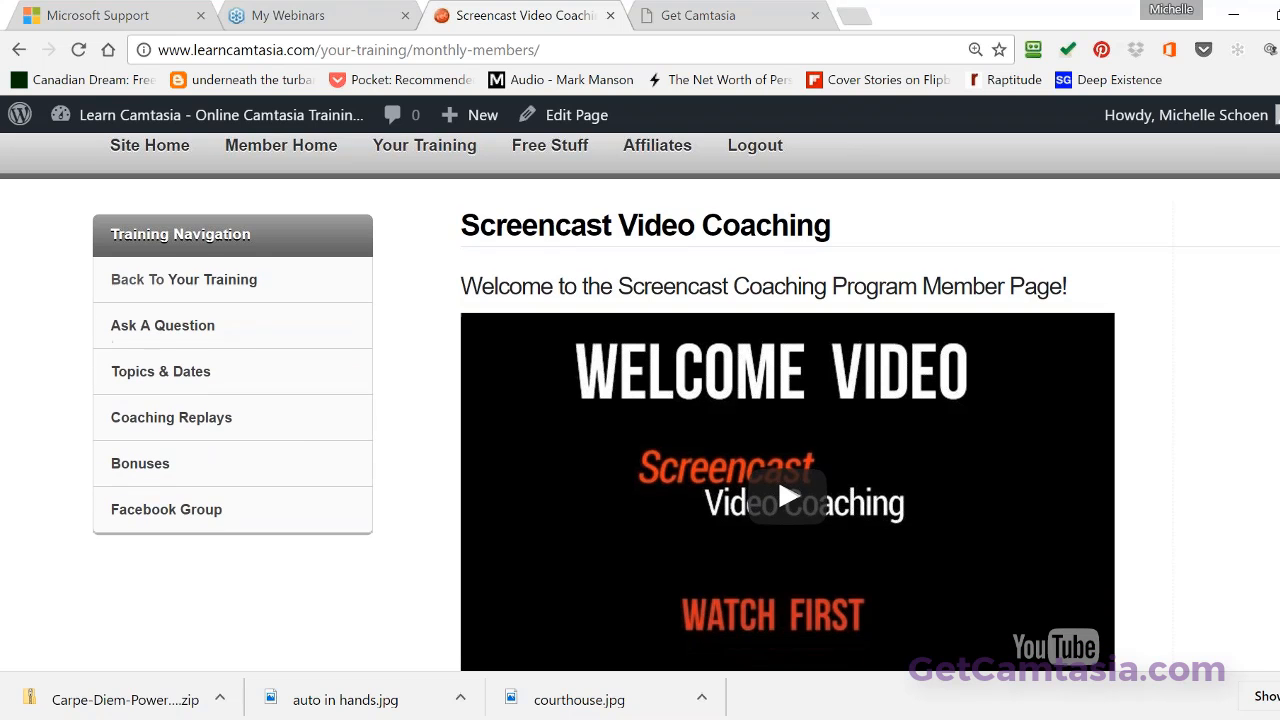
pyautogui.scroll(-1, 1130, 345)
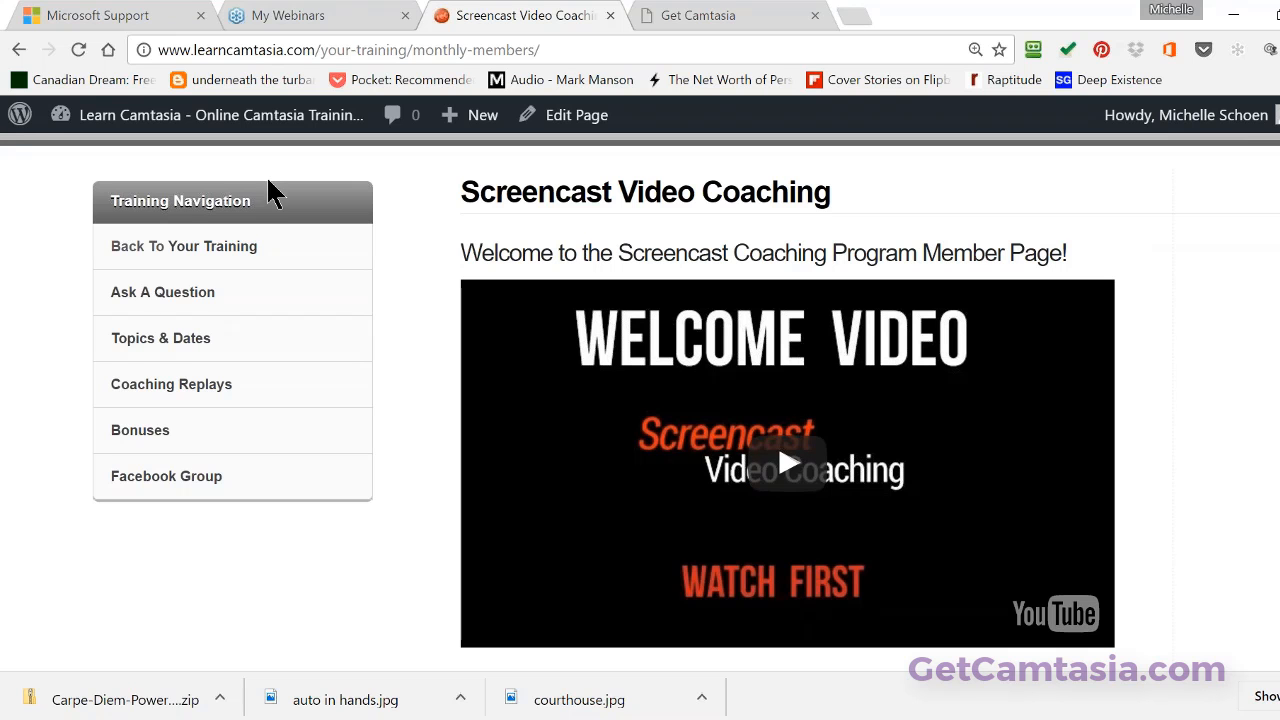
# Step: Return to the Your Training page and open the Lame to Fame course
pyautogui.click(19, 49)
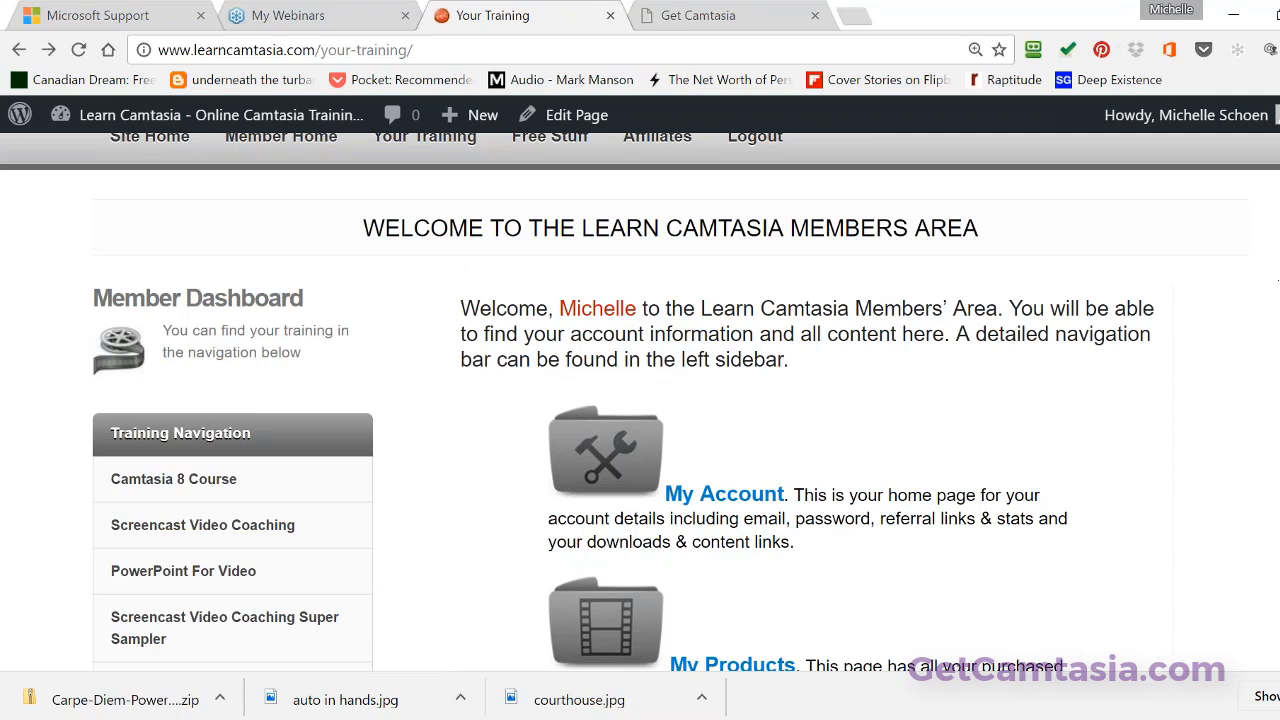
pyautogui.scroll(-1, 640, 402)
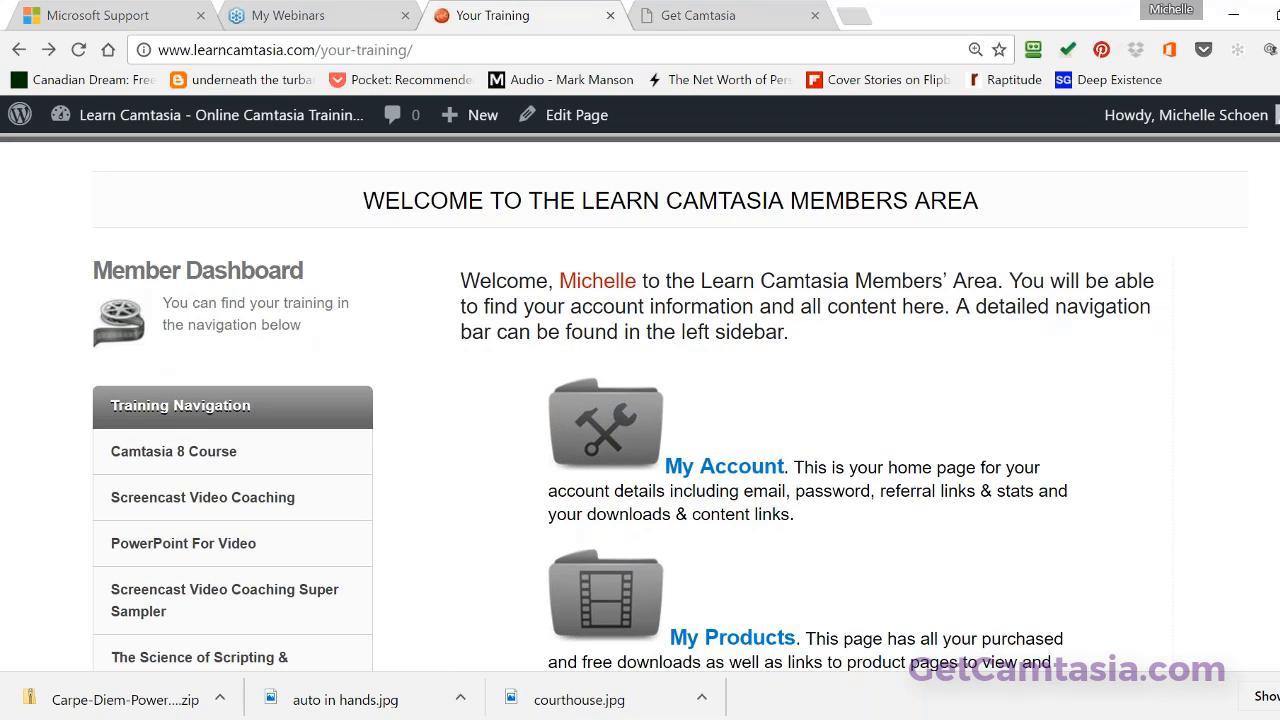
pyautogui.scroll(-2, 640, 402)
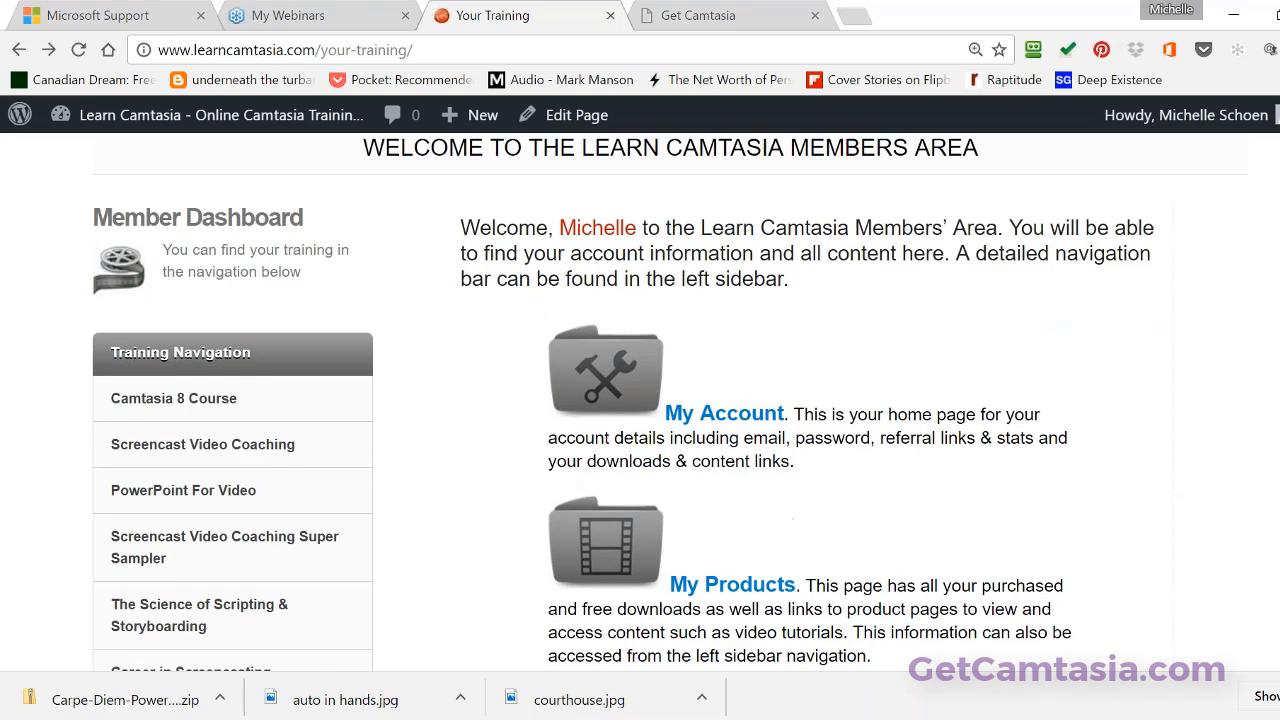
pyautogui.scroll(-2, 640, 402)
pyautogui.scroll(-1, 640, 402)
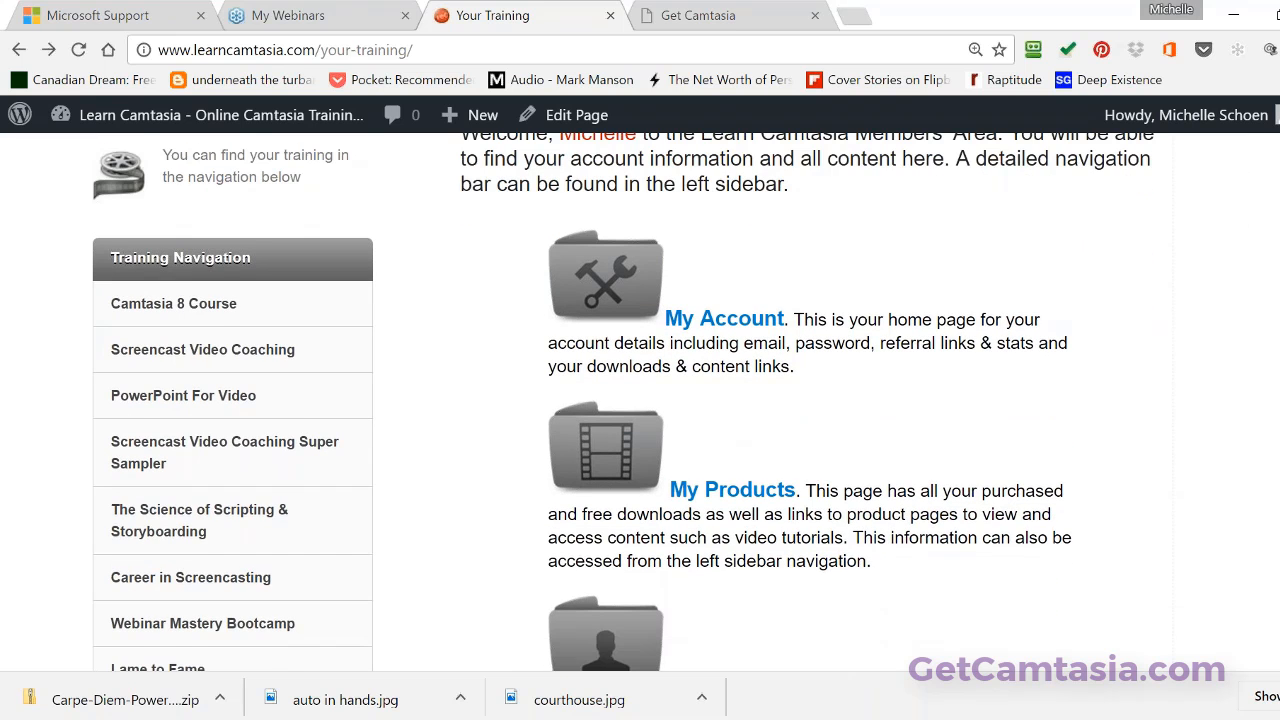
pyautogui.scroll(-1, 640, 402)
pyautogui.scroll(-2, 640, 402)
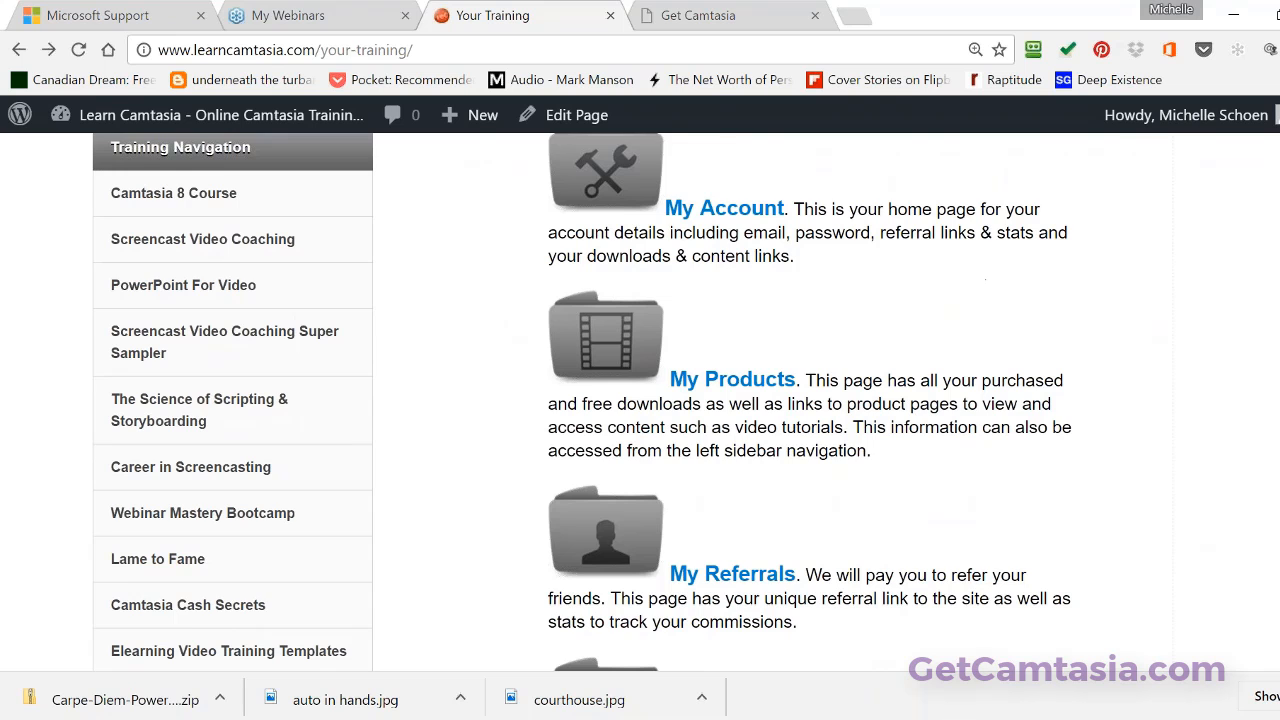
pyautogui.scroll(-3, 640, 402)
pyautogui.scroll(-1, 158, 424)
pyautogui.click(158, 424)
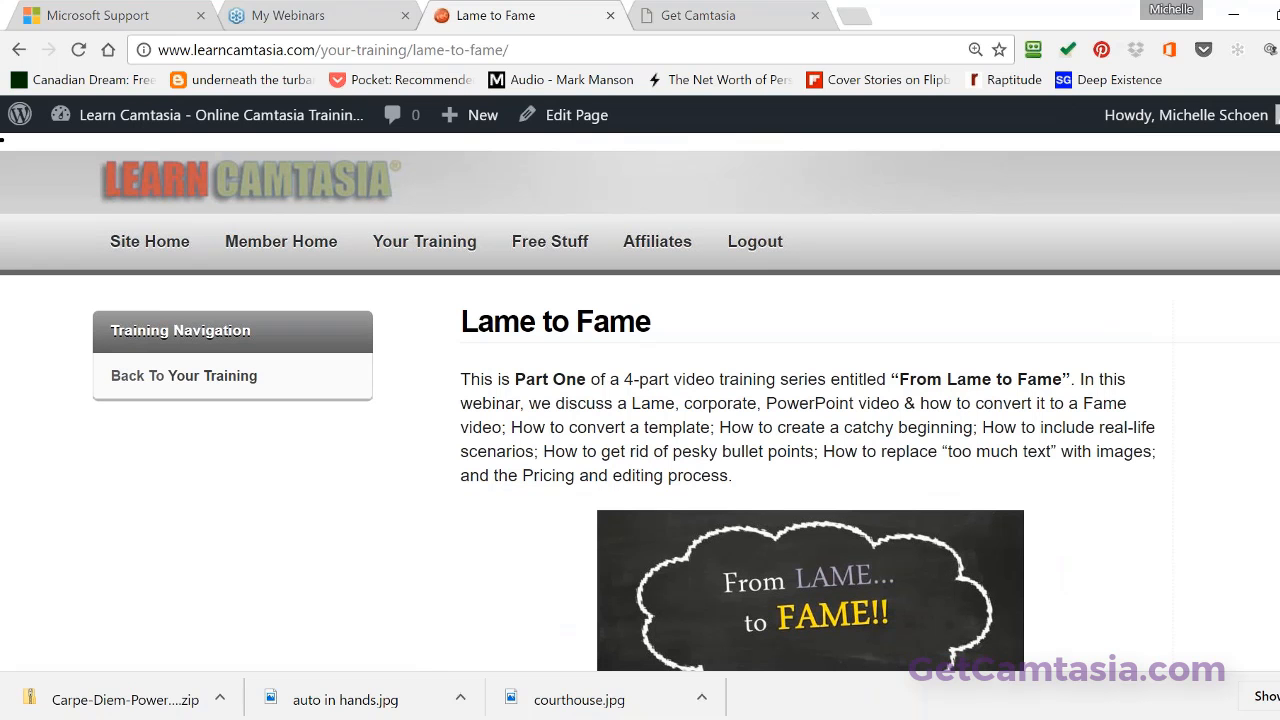
# Step: Examine the parts of the From Lame to Fame video series, including their descriptions and referenced links
pyautogui.scroll(-2, 640, 404)
pyautogui.scroll(-1, 640, 404)
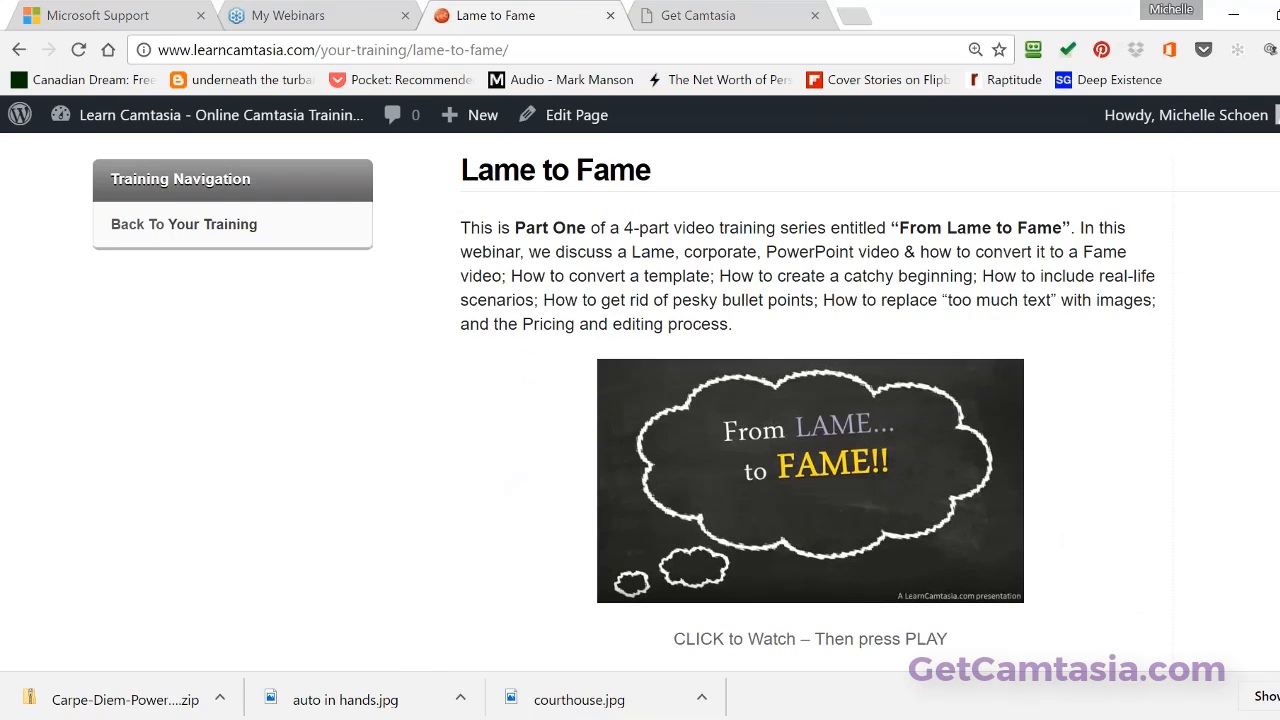
pyautogui.scroll(-1, 640, 404)
pyautogui.scroll(-1, 640, 404)
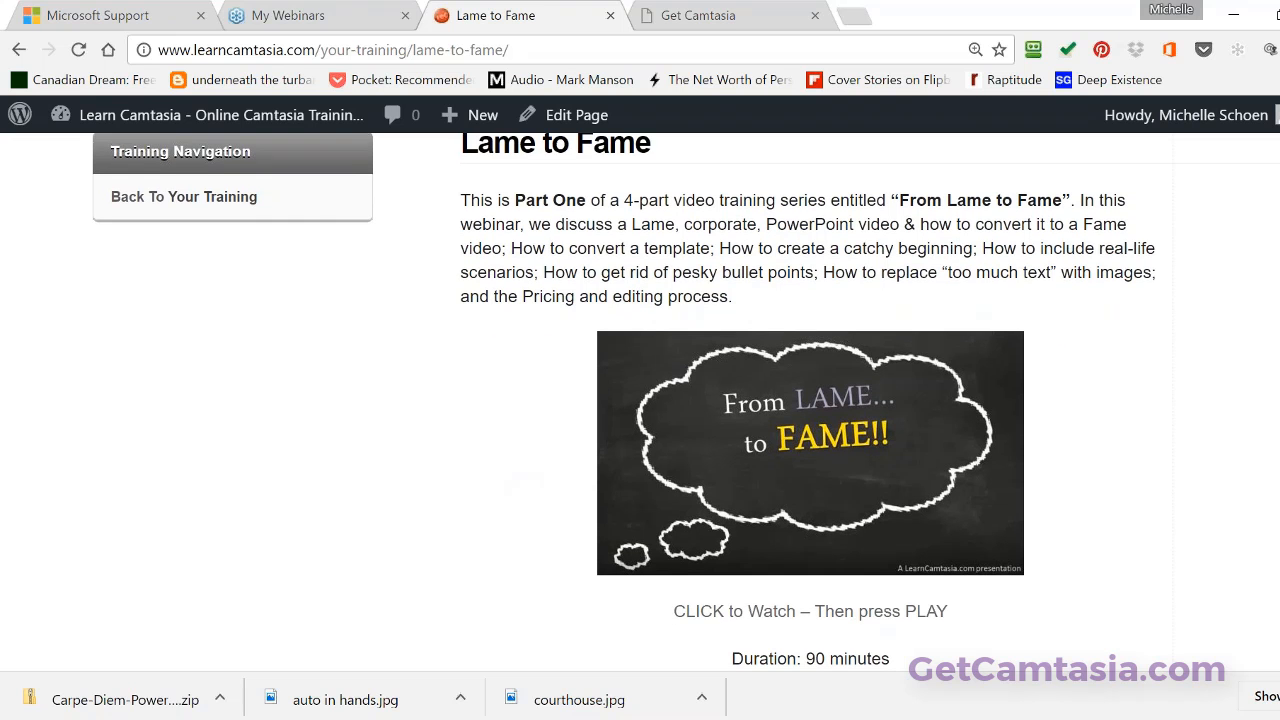
pyautogui.scroll(-3, 640, 404)
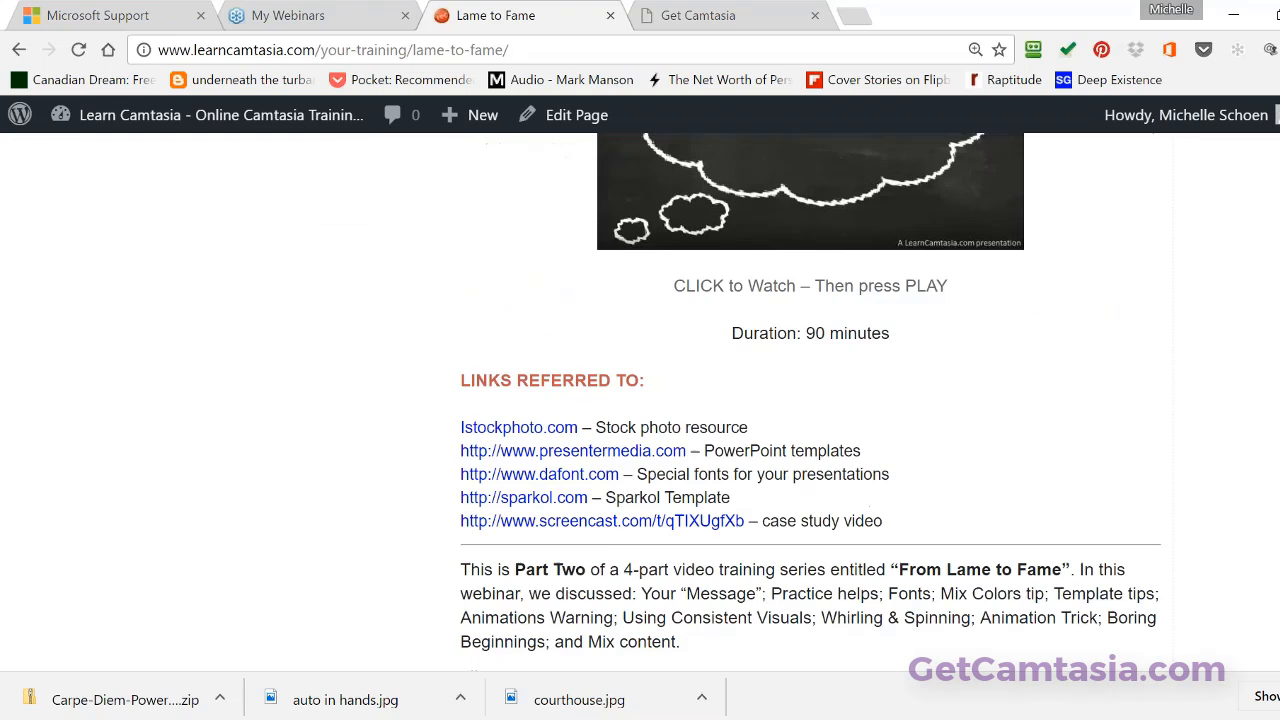
pyautogui.scroll(-7, 640, 404)
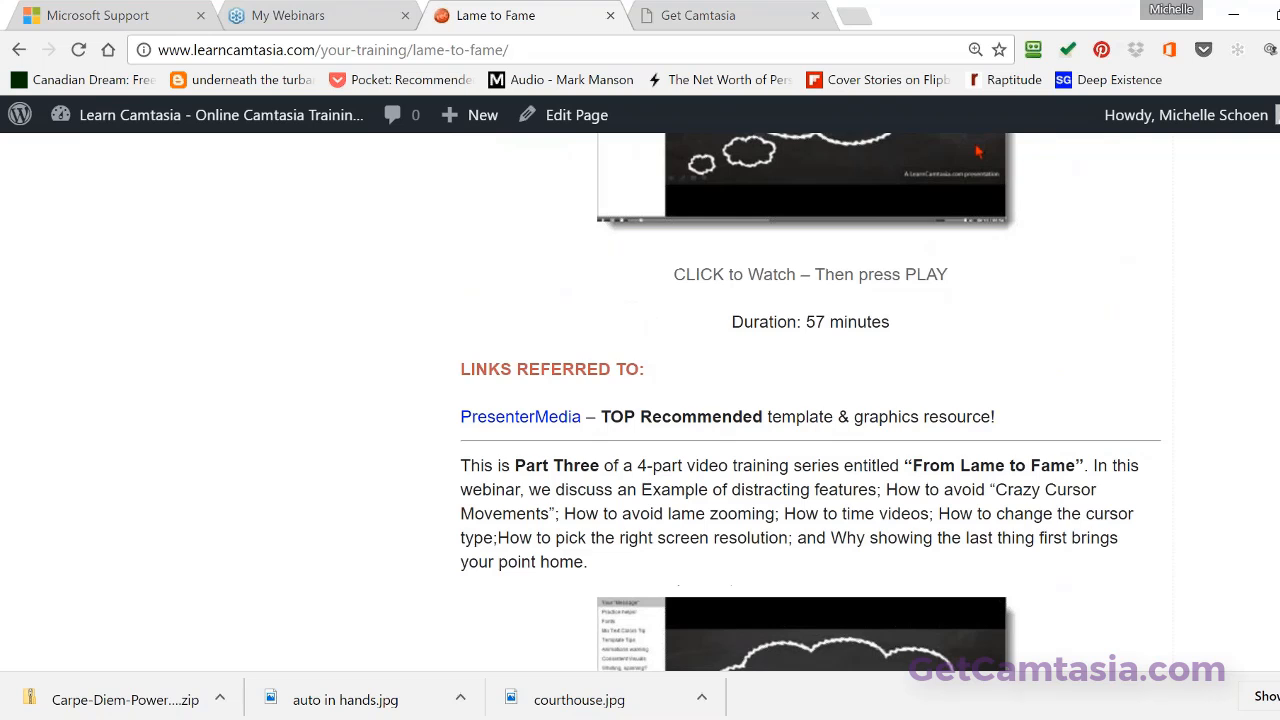
pyautogui.scroll(10, 640, 404)
pyautogui.scroll(2, 640, 404)
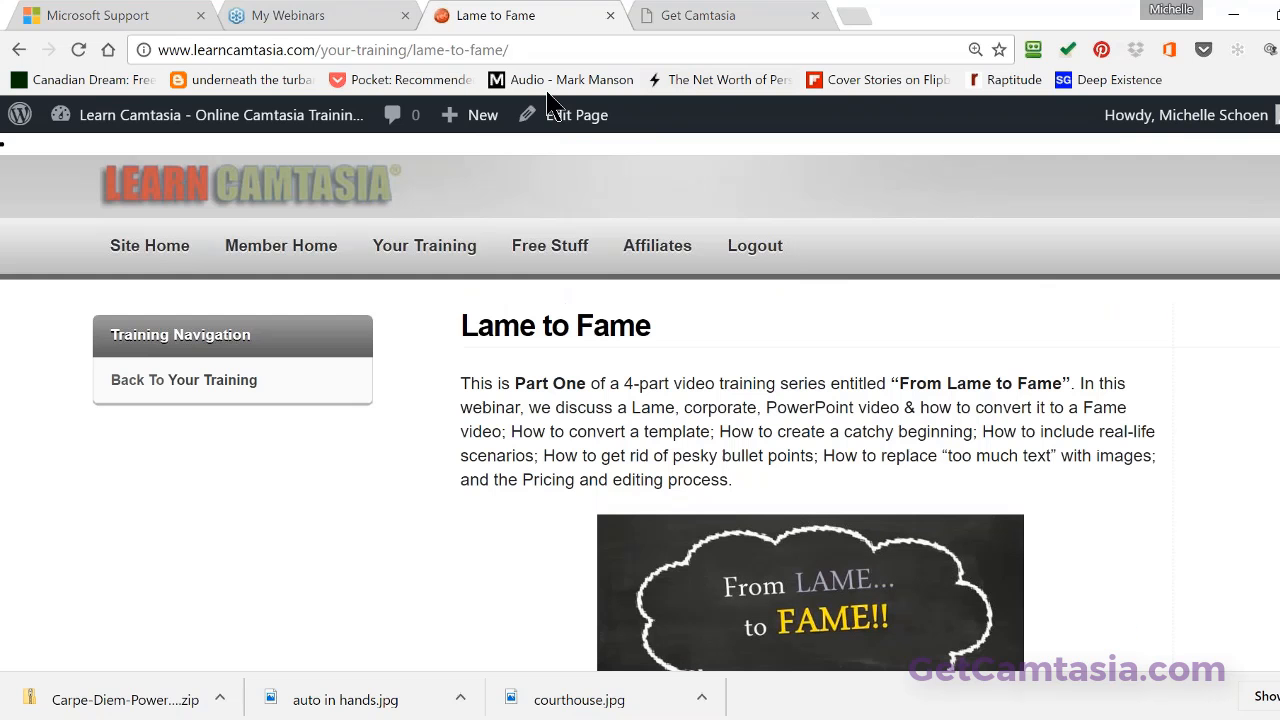
# Step: Go back to the training list, open Elearning Video Training Templates, and look over its template download and Module 1 and 2 sections
pyautogui.click(16, 50)
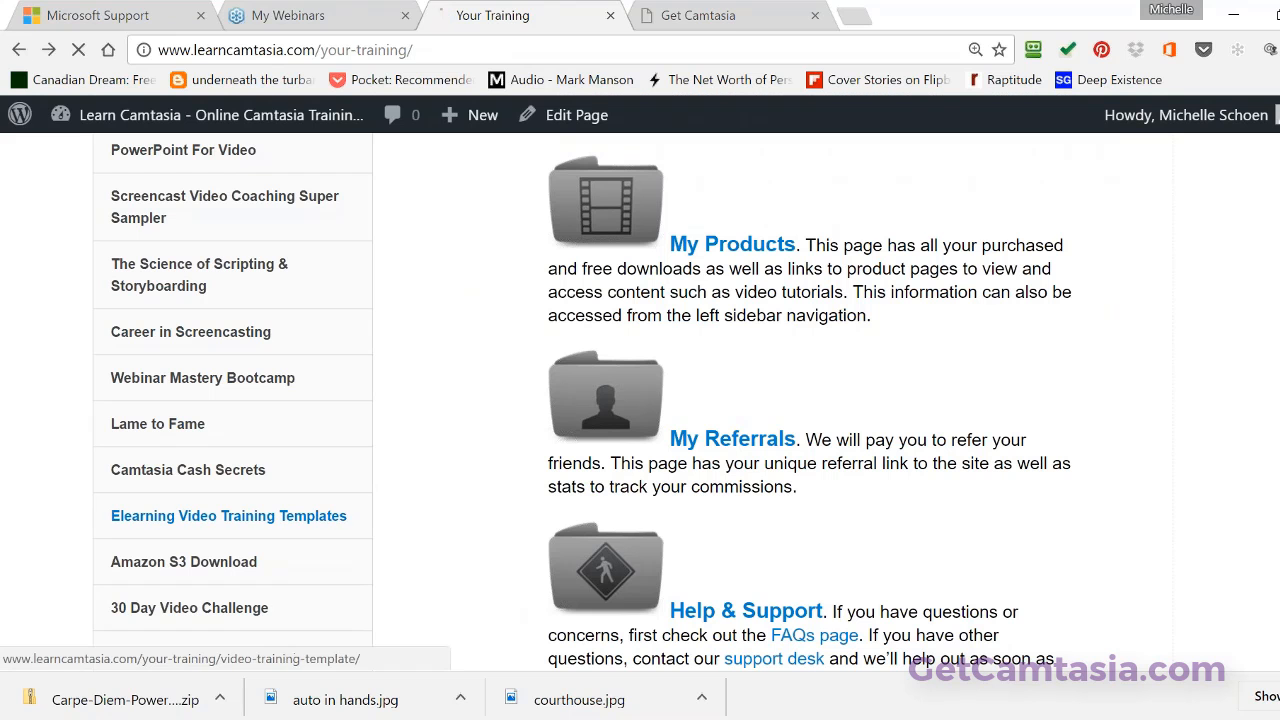
pyautogui.click(208, 525)
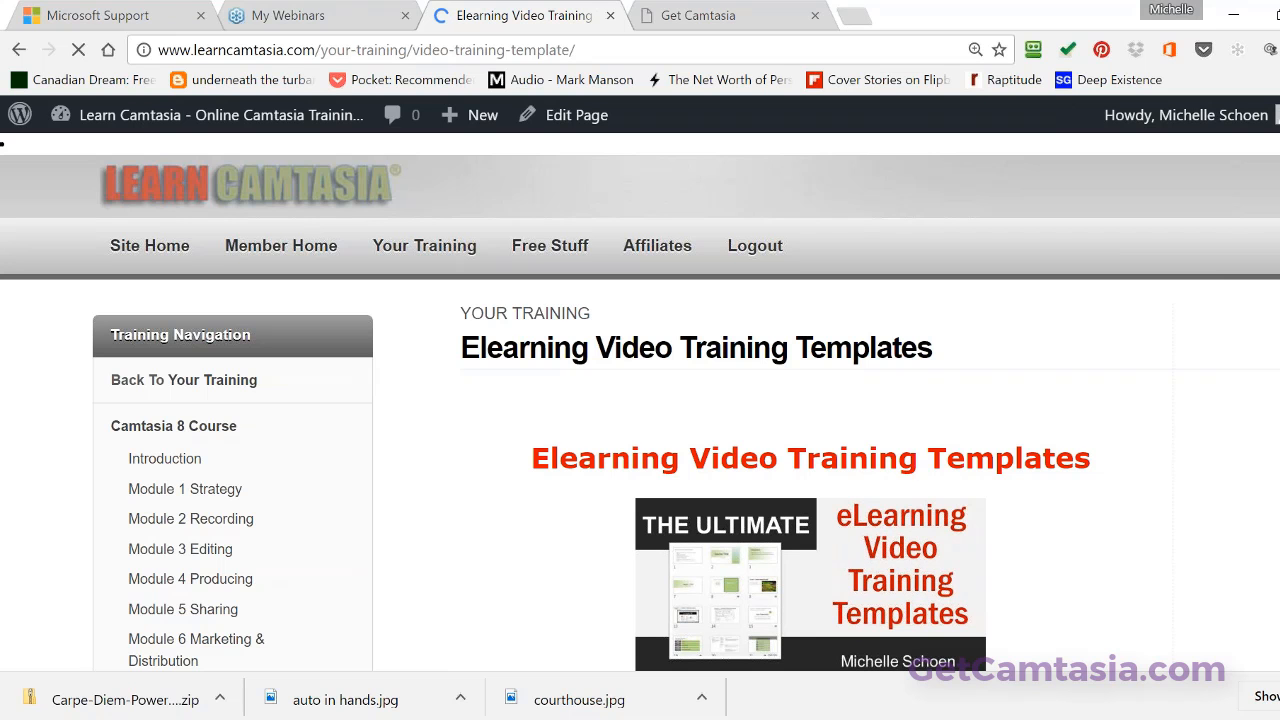
pyautogui.scroll(-1, 640, 402)
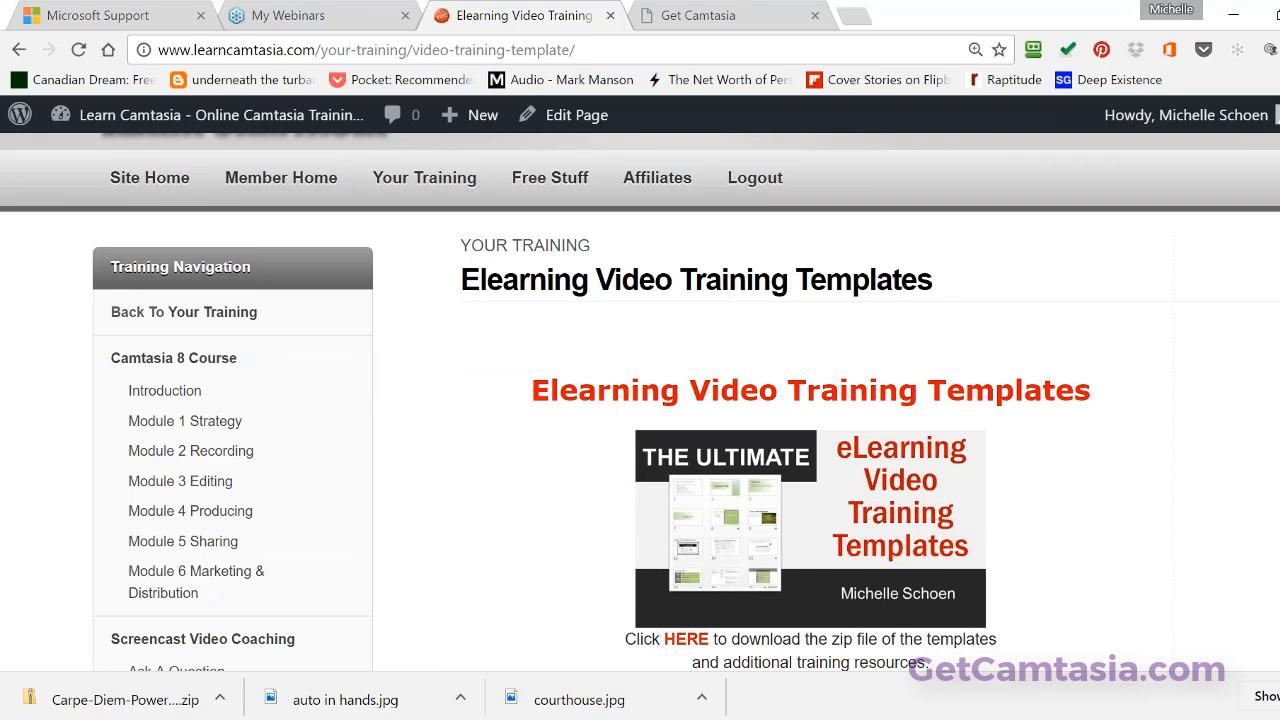
pyautogui.scroll(-1, 640, 402)
pyautogui.scroll(-3, 640, 402)
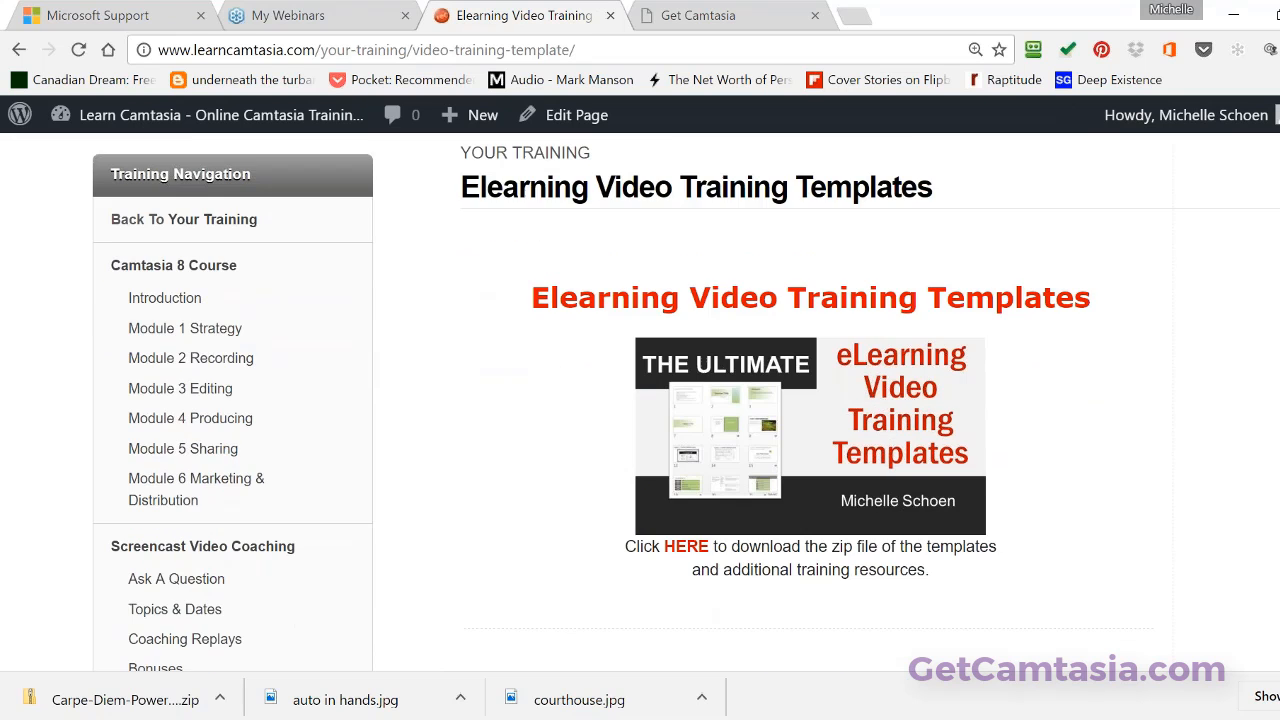
pyautogui.scroll(-4, 640, 402)
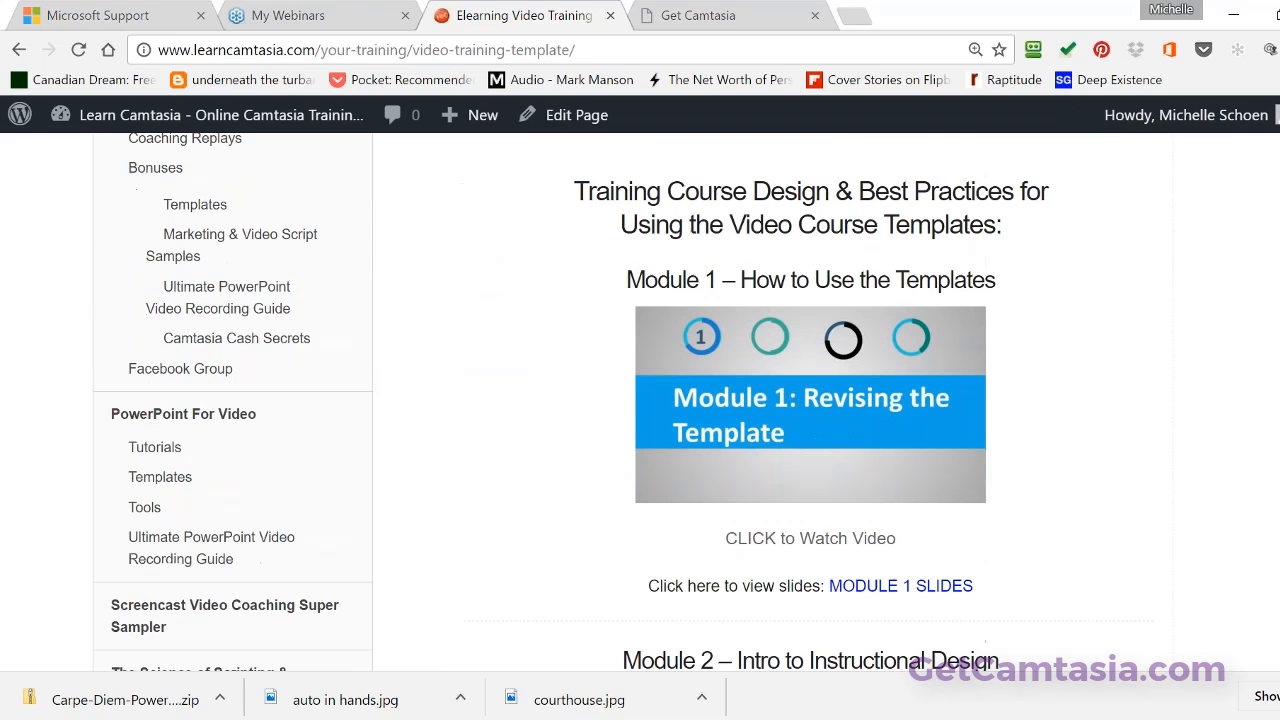
pyautogui.scroll(-1, 640, 402)
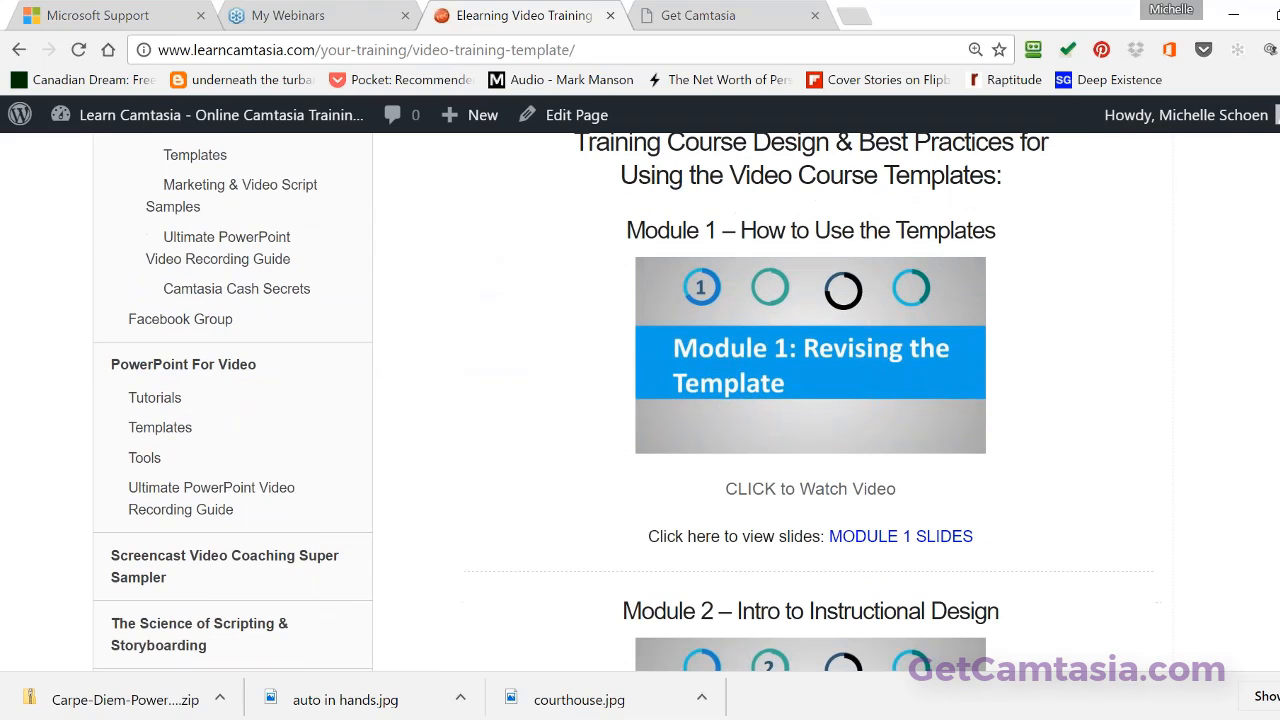
# Step: Look through Modules 2 to 4 of the Elearning Video Training Templates course, including their videos and slide links
pyautogui.scroll(-1, 640, 402)
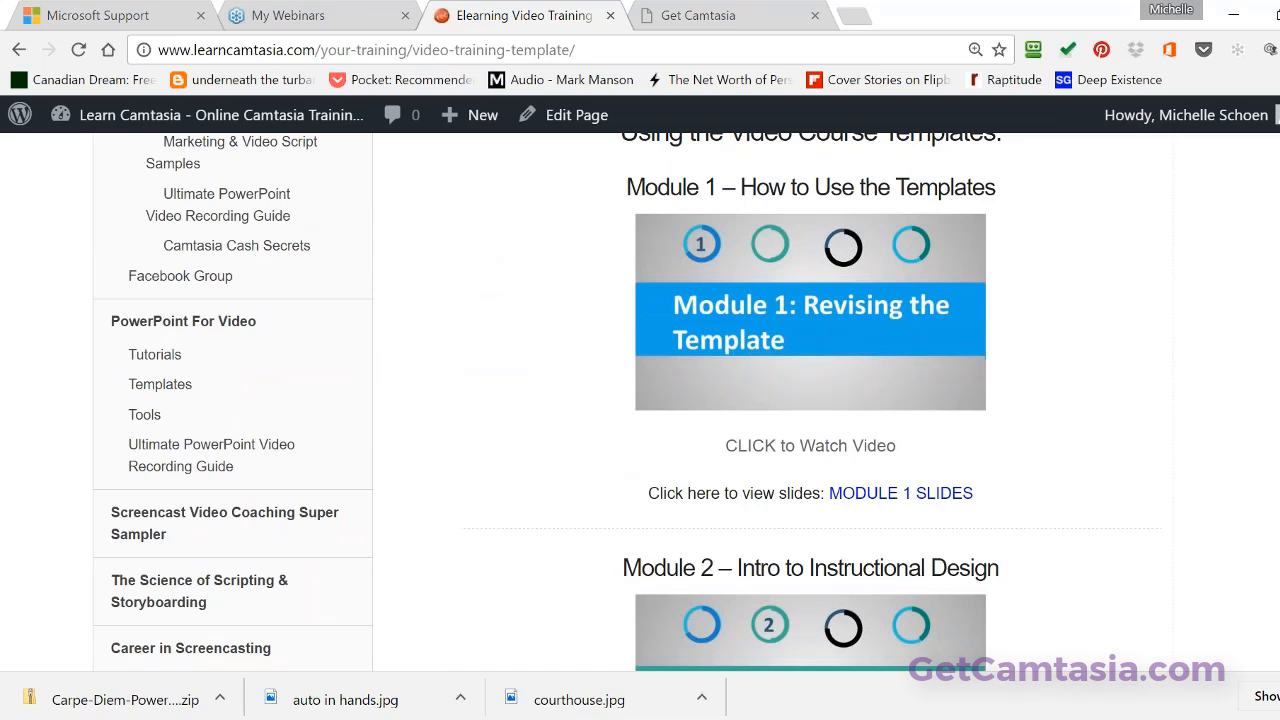
pyautogui.scroll(-1, 640, 402)
pyautogui.scroll(-3, 640, 402)
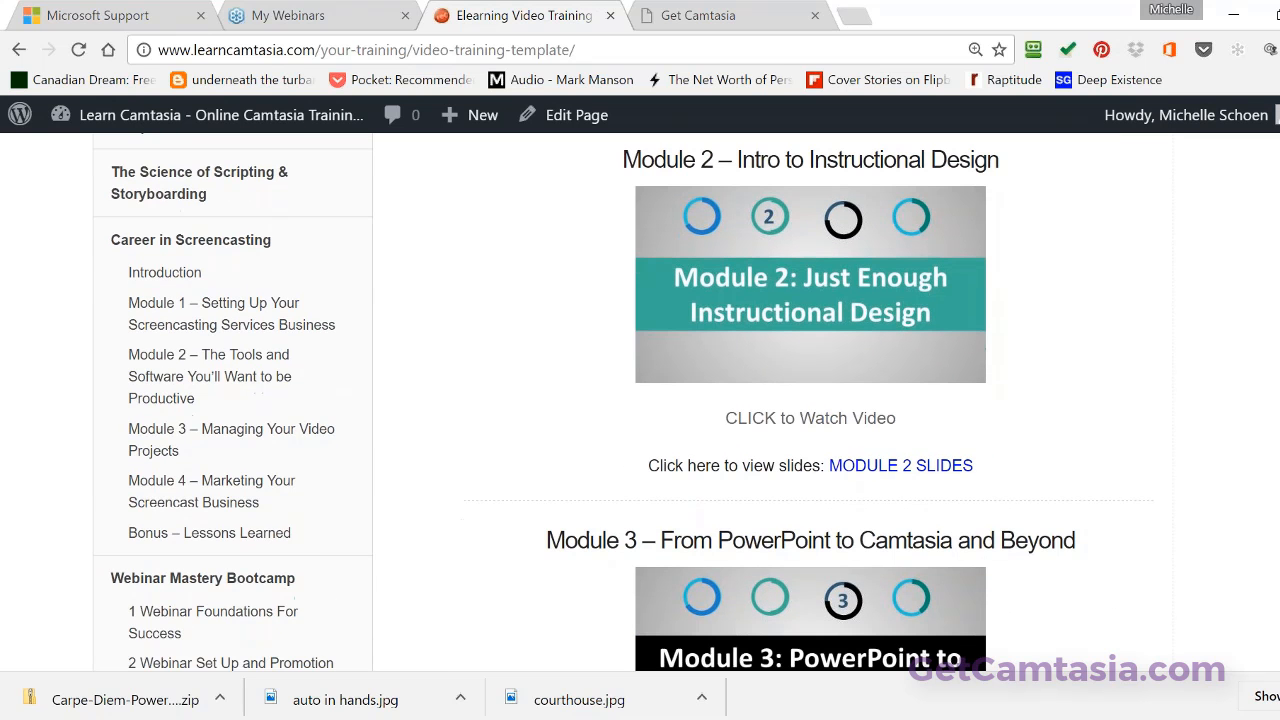
pyautogui.scroll(-2, 640, 402)
pyautogui.scroll(-1, 640, 402)
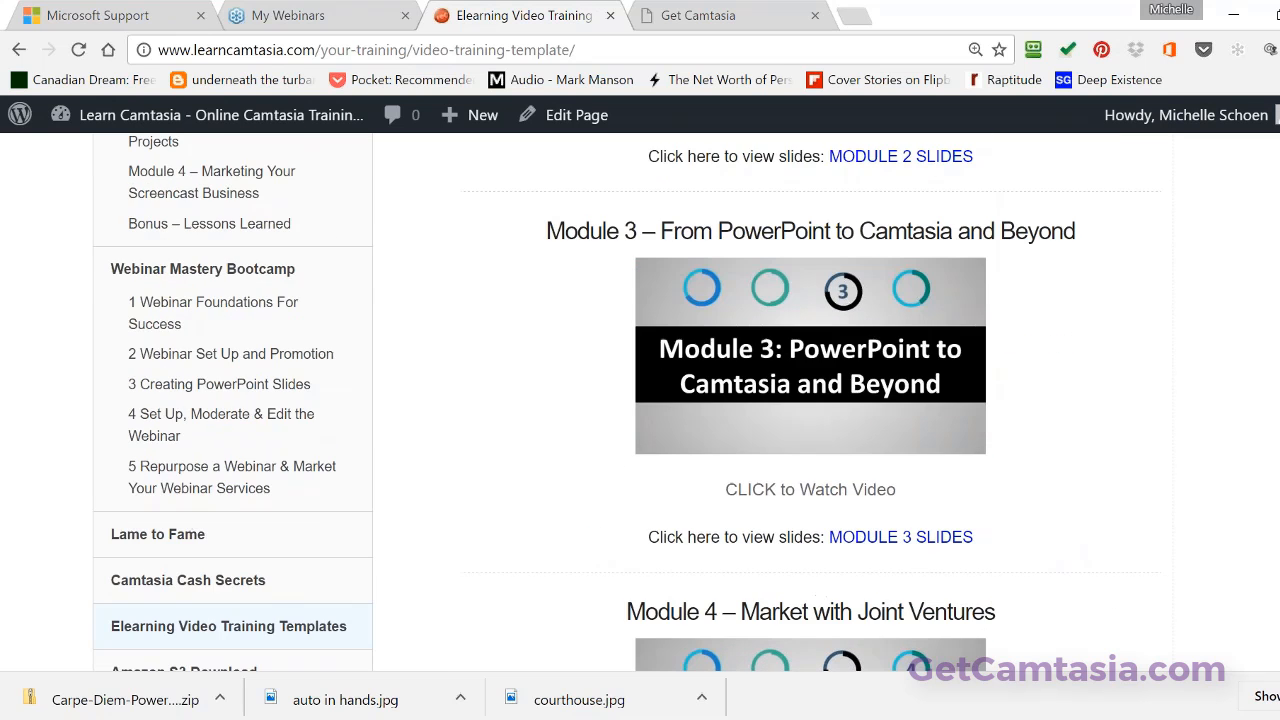
pyautogui.scroll(-1, 809, 194)
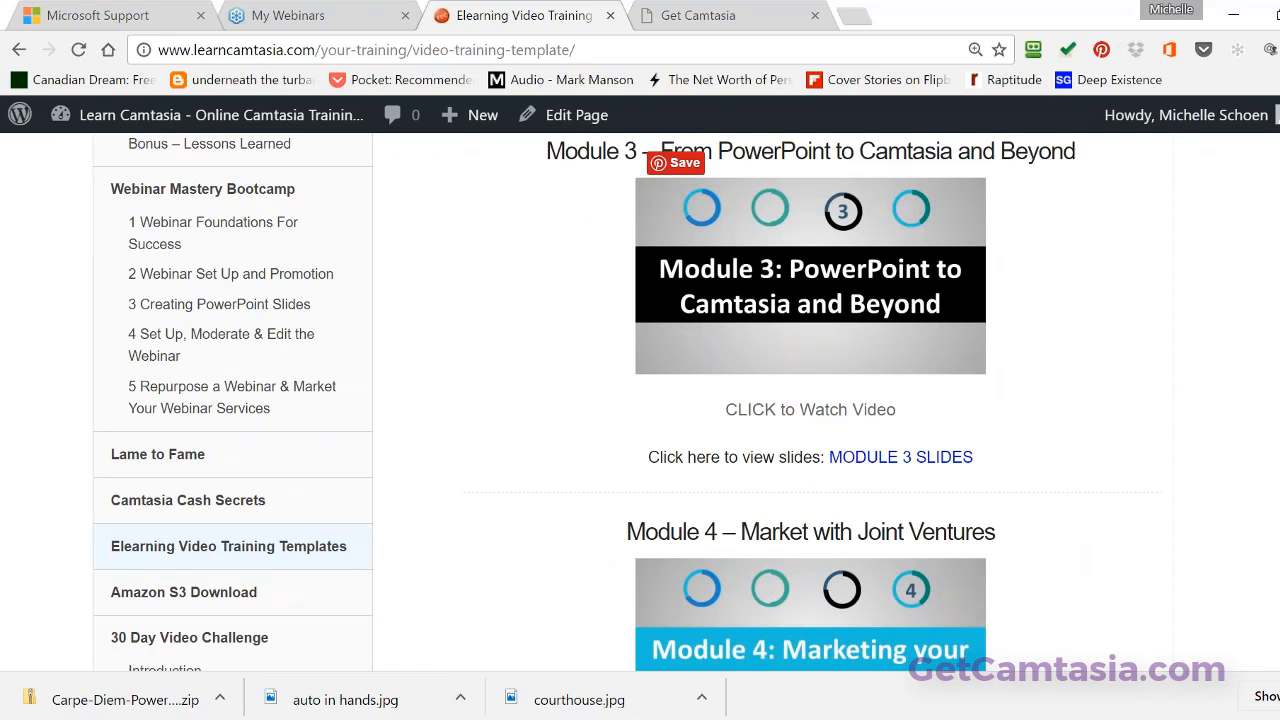
pyautogui.scroll(-1, 1024, 428)
pyautogui.scroll(-2, 1024, 428)
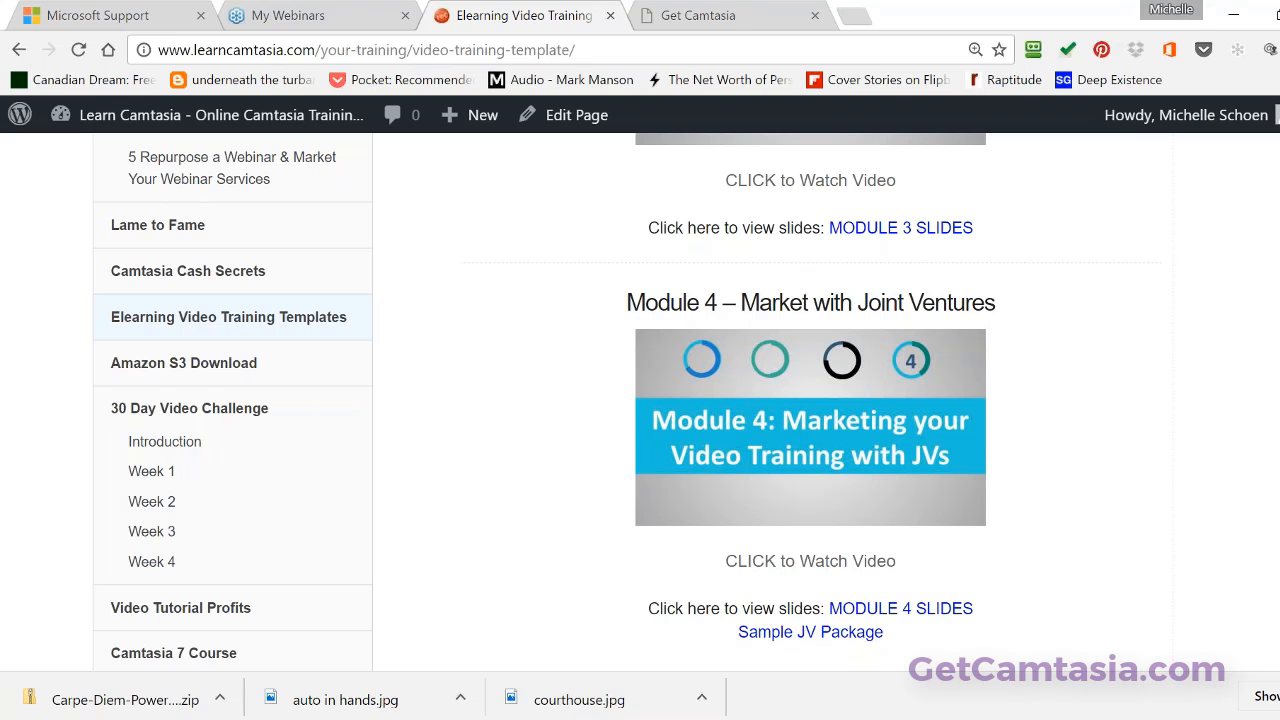
pyautogui.scroll(2, 640, 400)
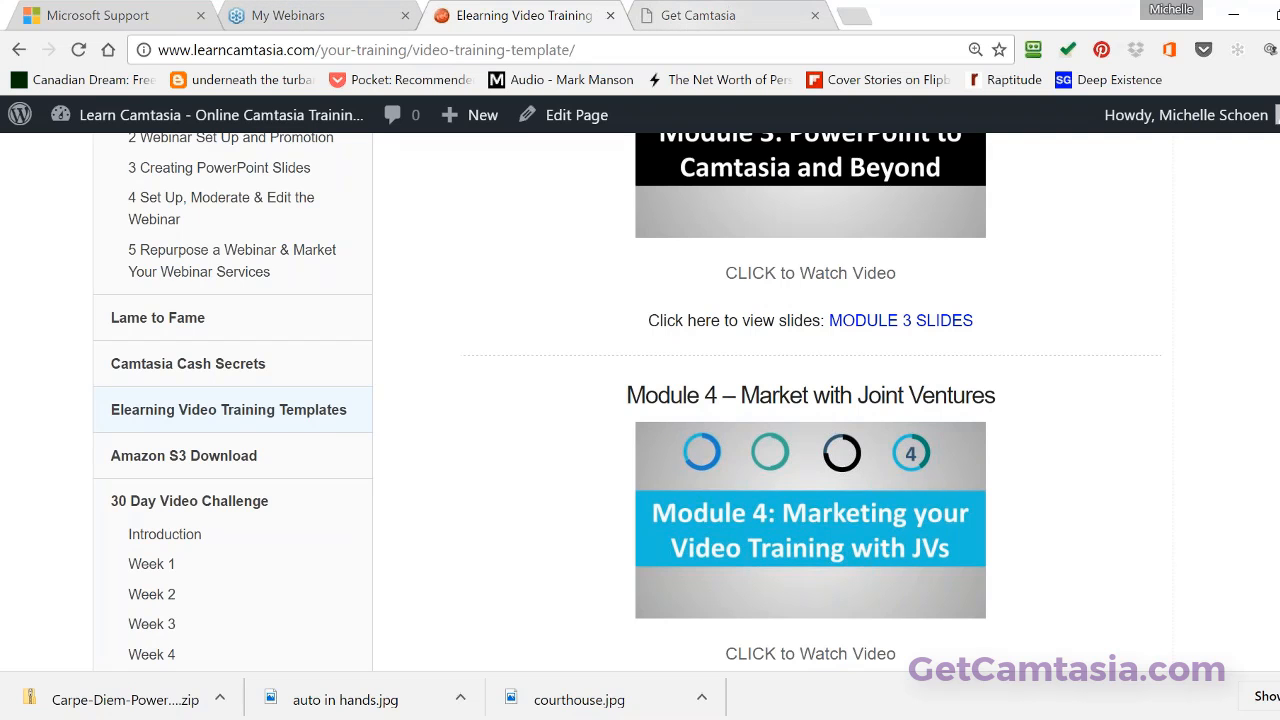
# Step: Close the Get Camtasia, Elearning Video Training Templates and My Webinars pages, and minimize the browser window
pyautogui.click(696, 17)
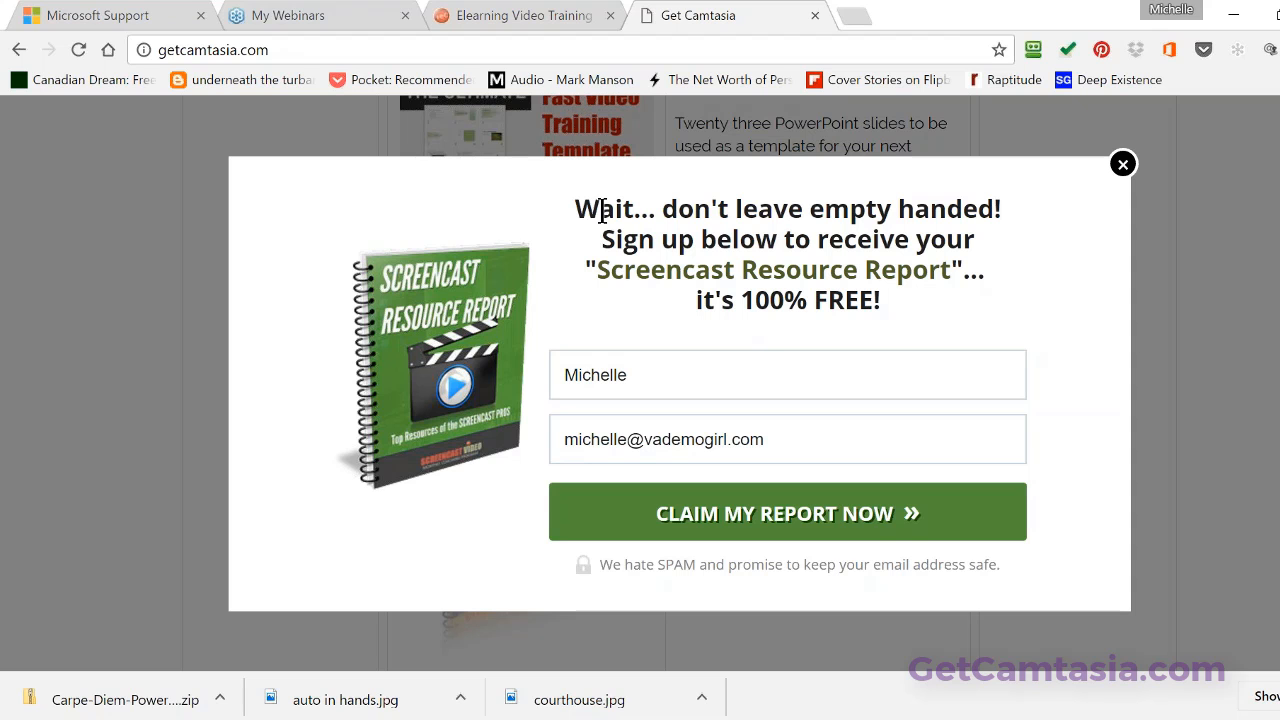
pyautogui.click(816, 16)
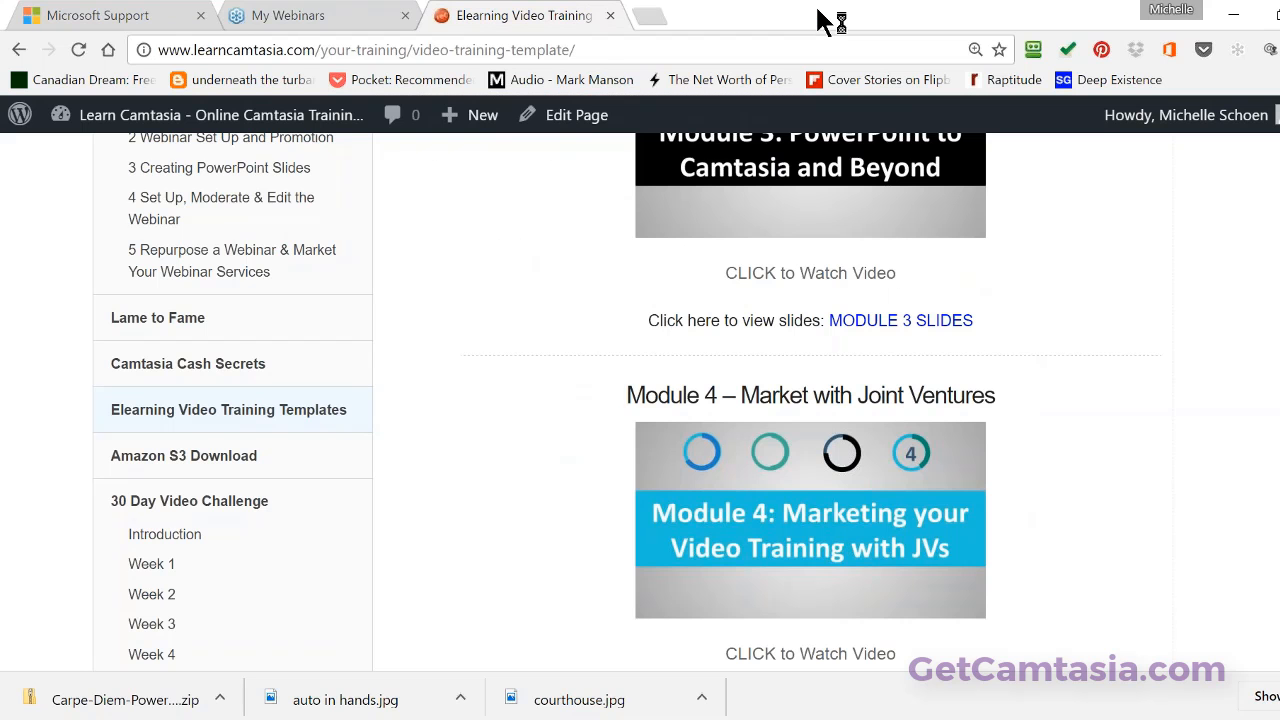
pyautogui.click(610, 16)
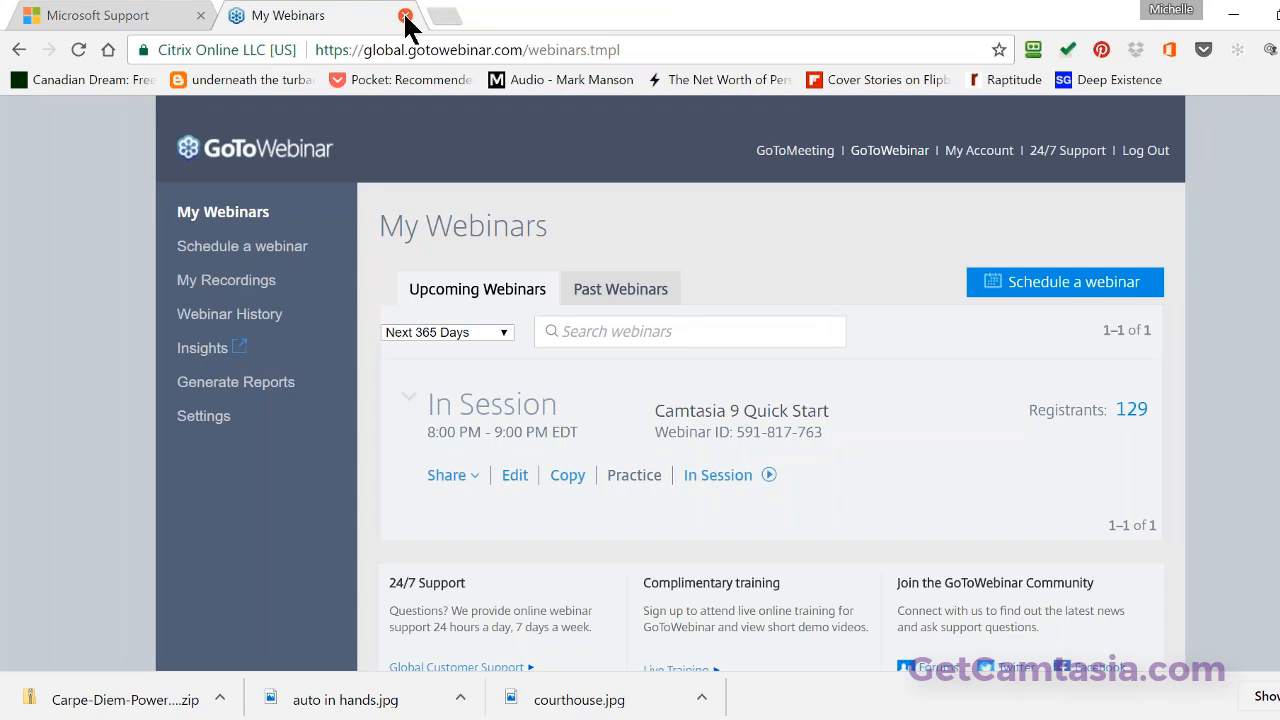
pyautogui.click(405, 16)
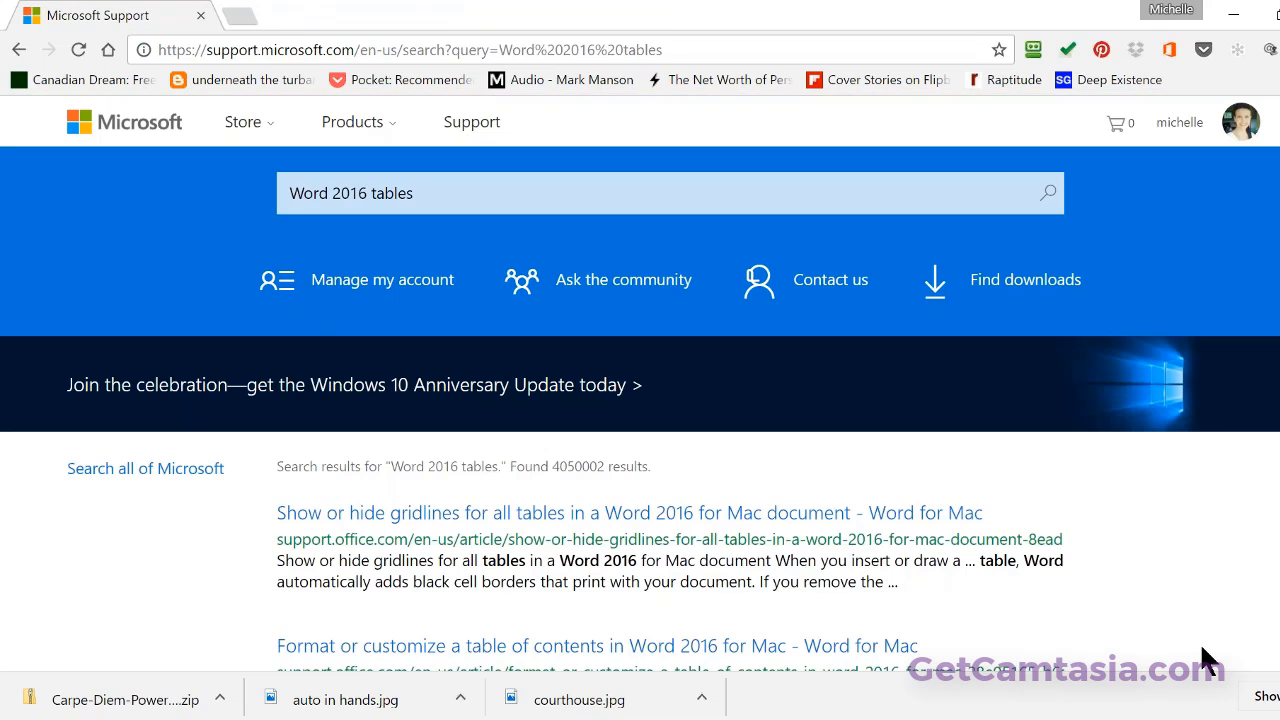
pyautogui.click(1232, 18)
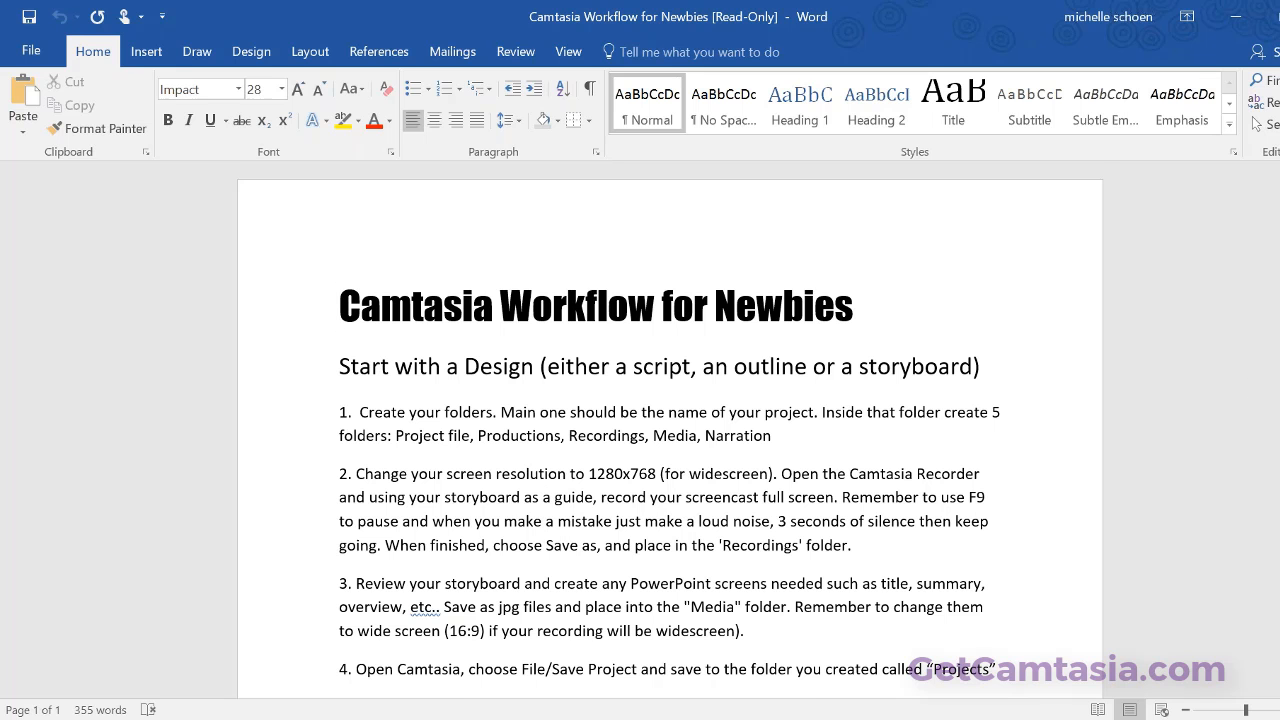
# Step: Review the numbered steps of the Camtasia Workflow for Newbies document in Word, from start to end
pyautogui.scroll(-1, 670, 430)
pyautogui.scroll(-1, 670, 430)
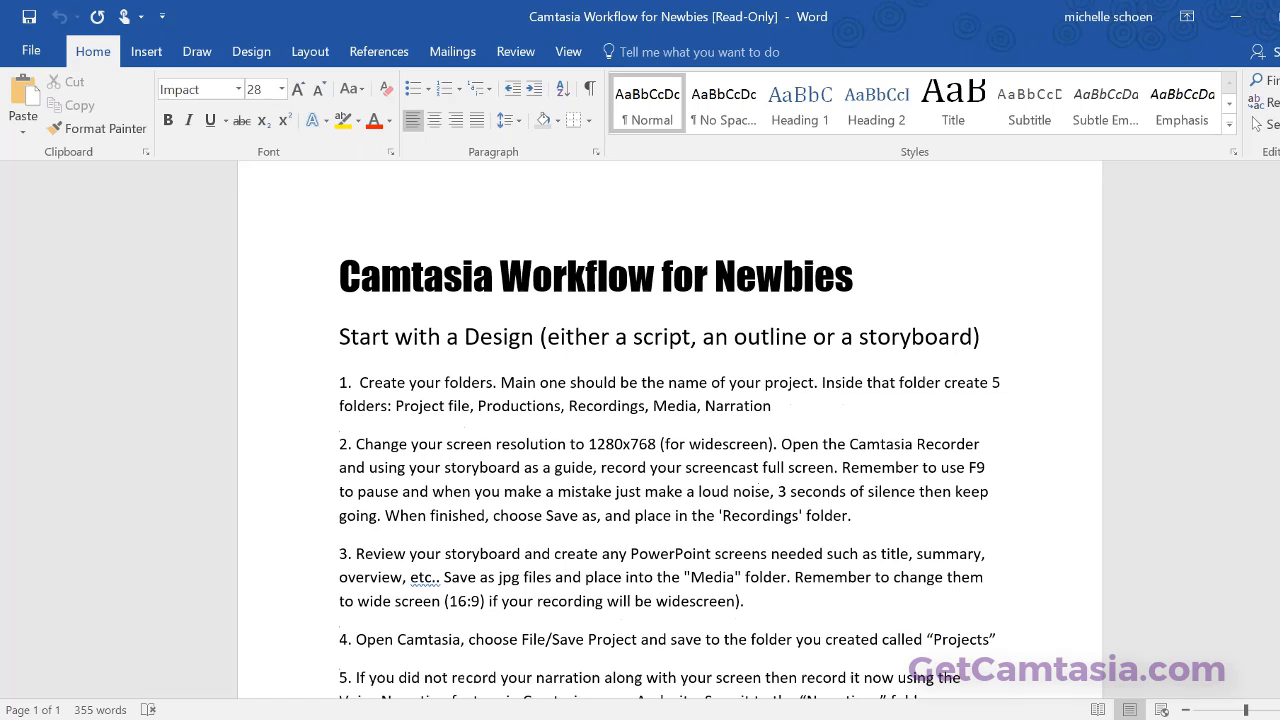
pyautogui.scroll(-8, 670, 430)
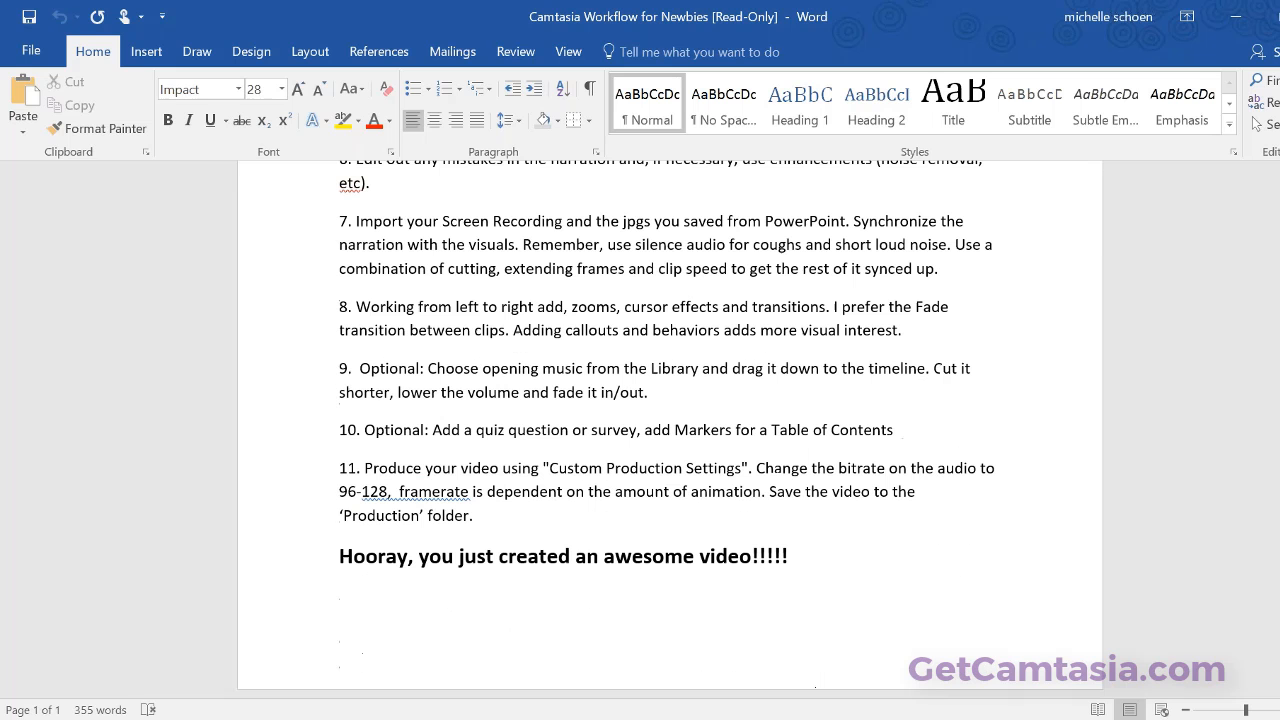
pyautogui.scroll(10, 338, 600)
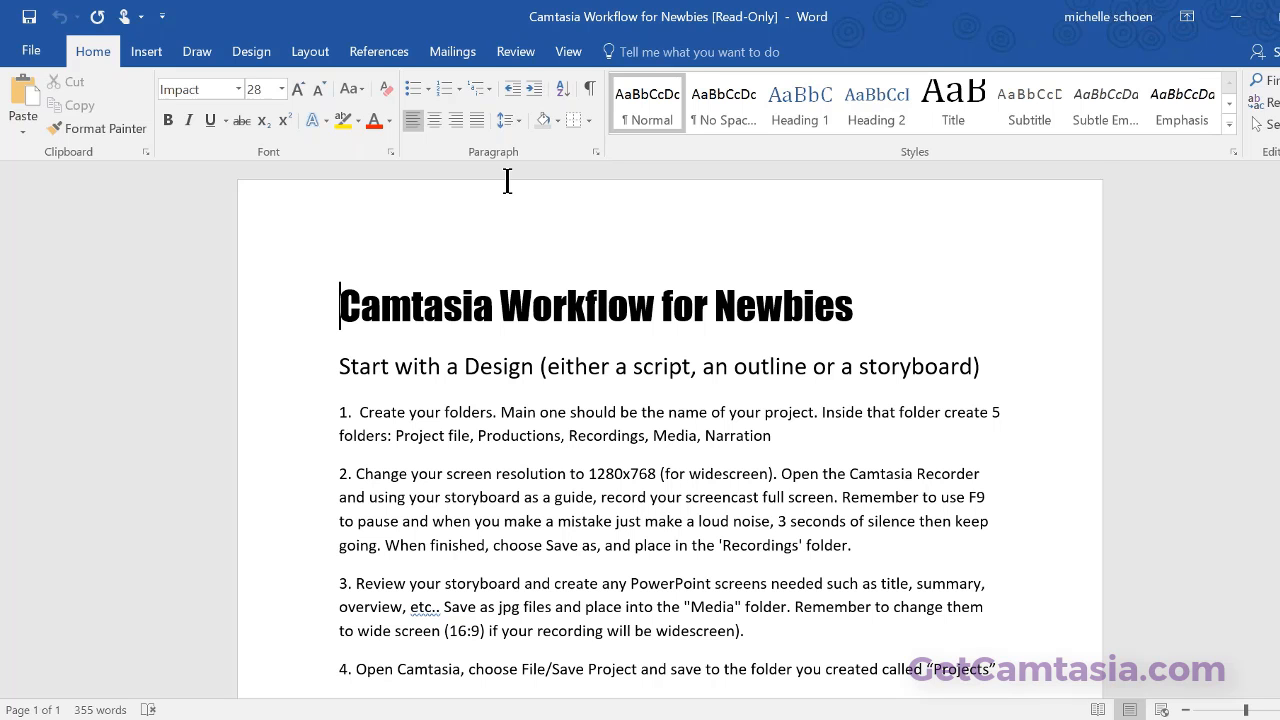
# Step: Clear the Word window away to reveal the desktop and create a folder there named Create a Table
pyautogui.doubleClick(475, 24)
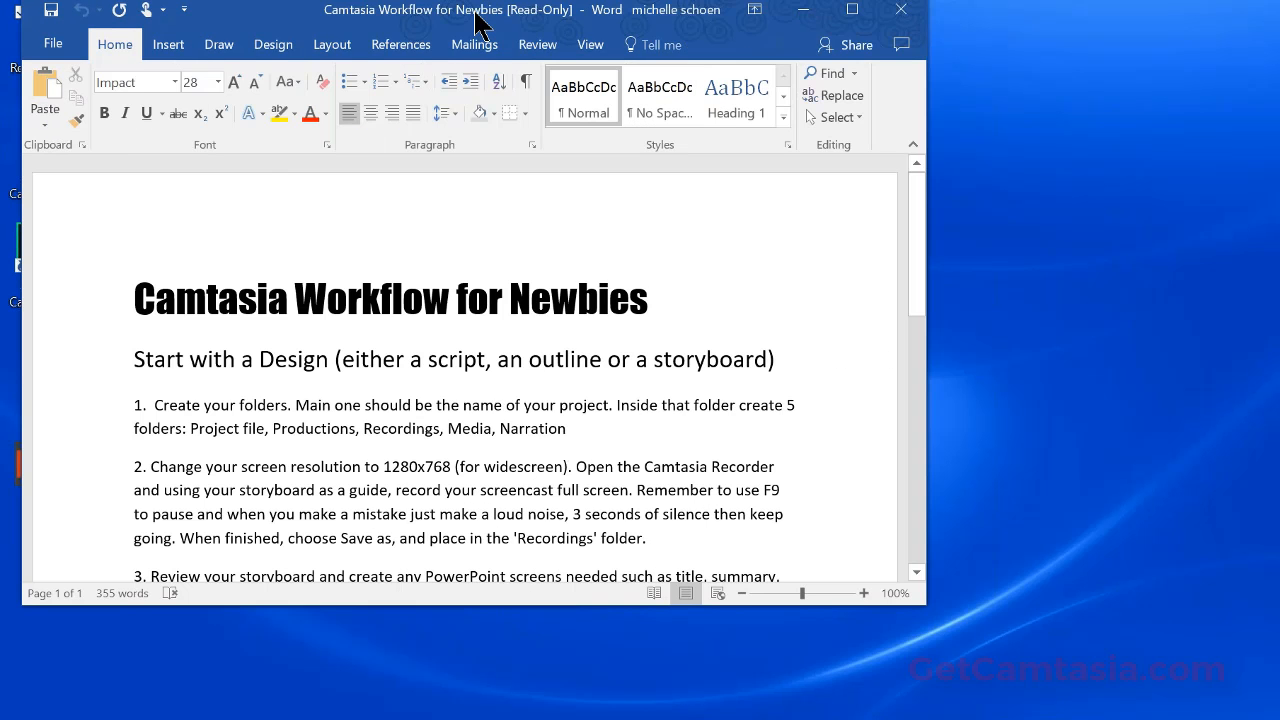
pyautogui.press('super+d')
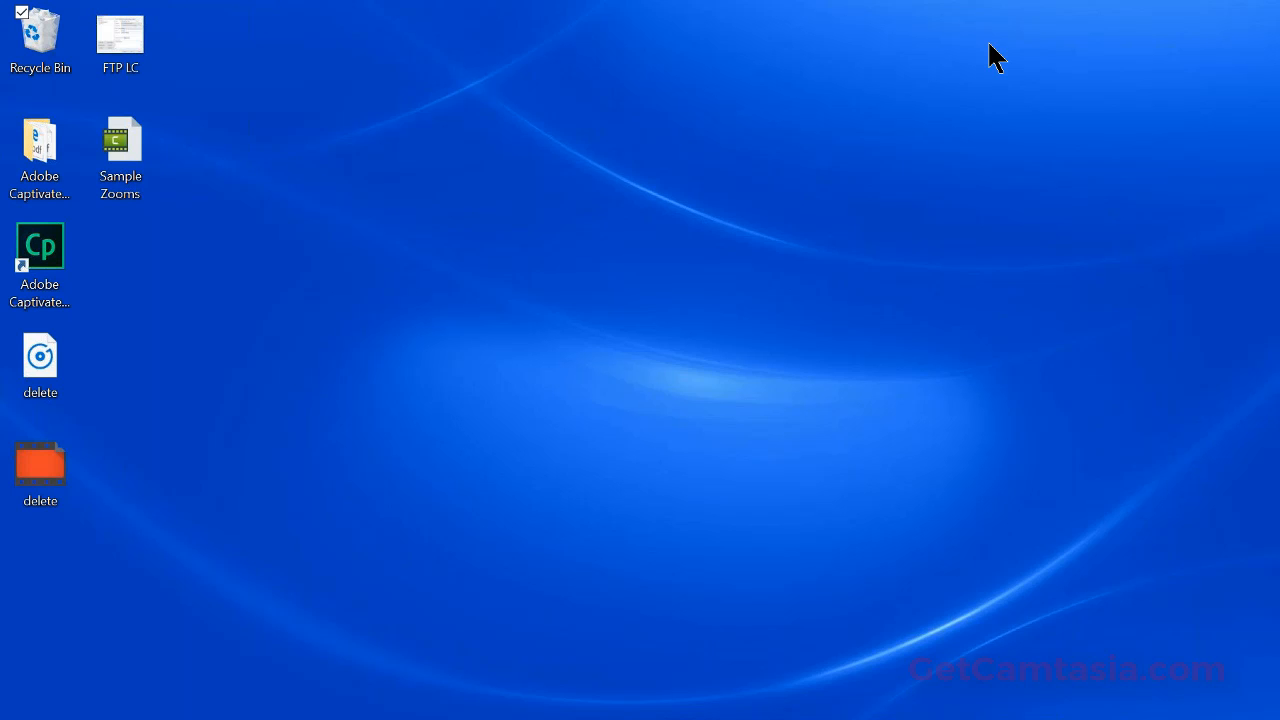
pyautogui.rightClick(373, 288)
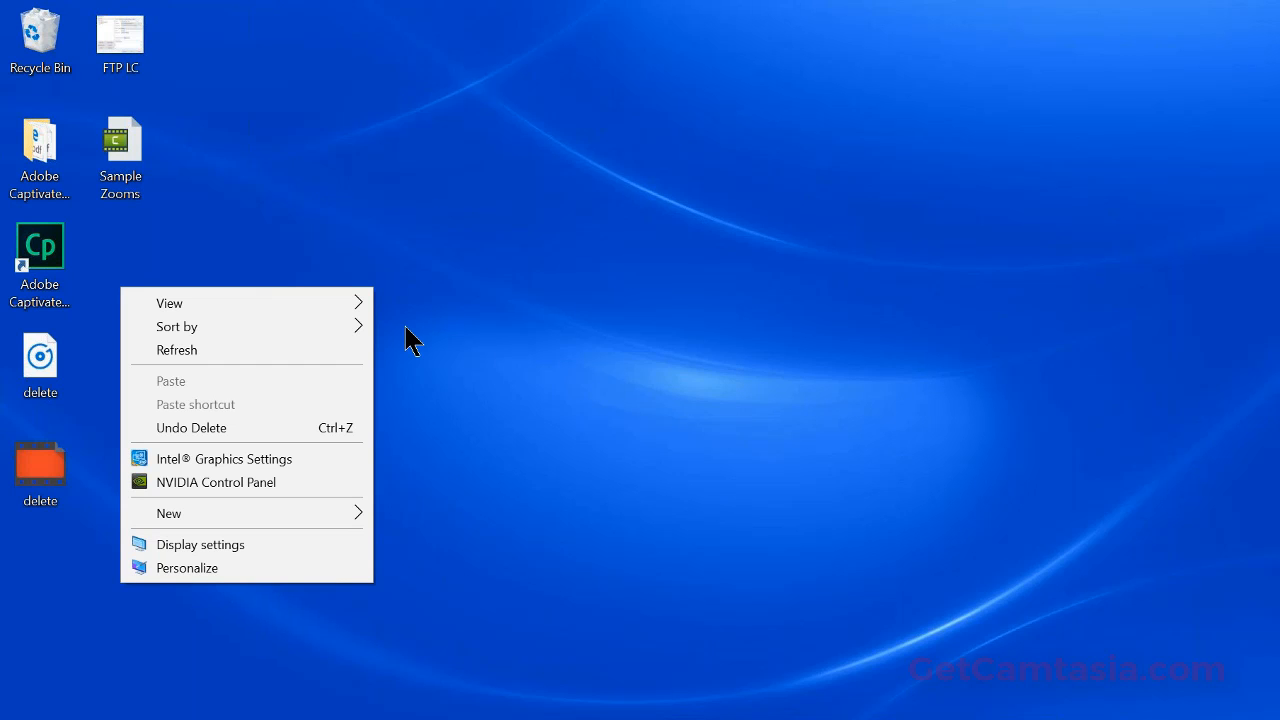
pyautogui.moveTo(318, 513)
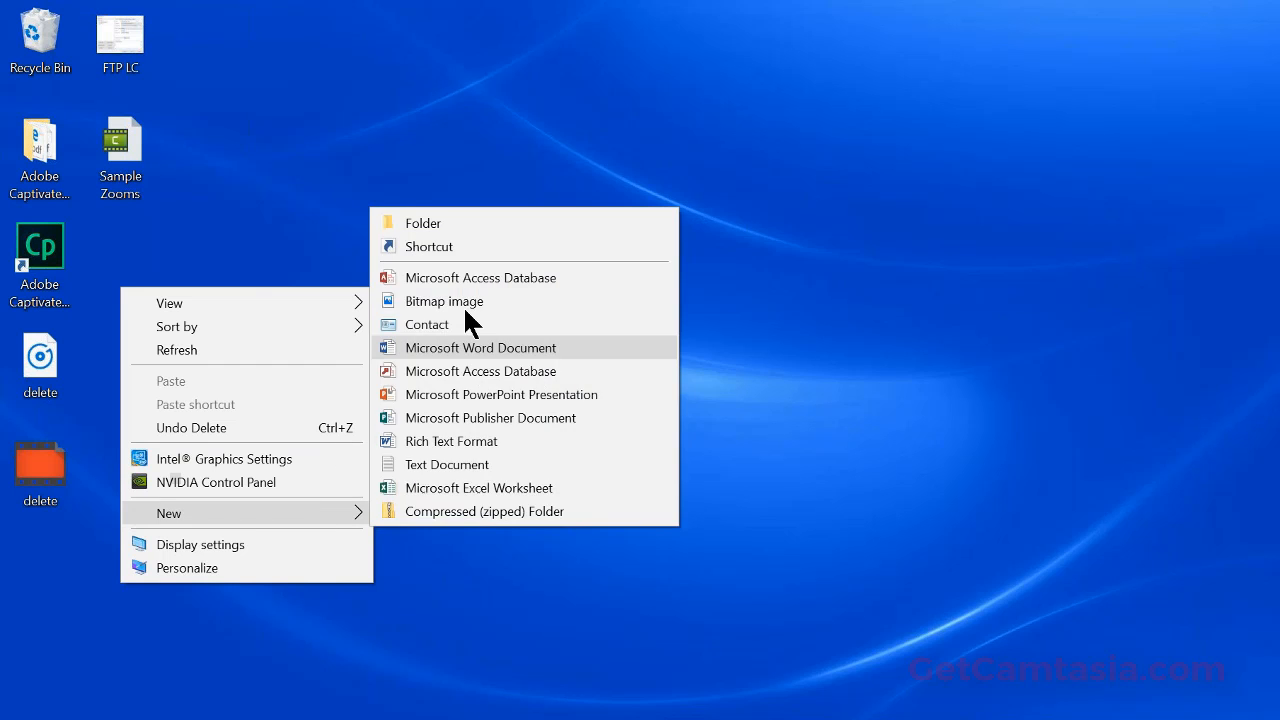
pyautogui.click(470, 224)
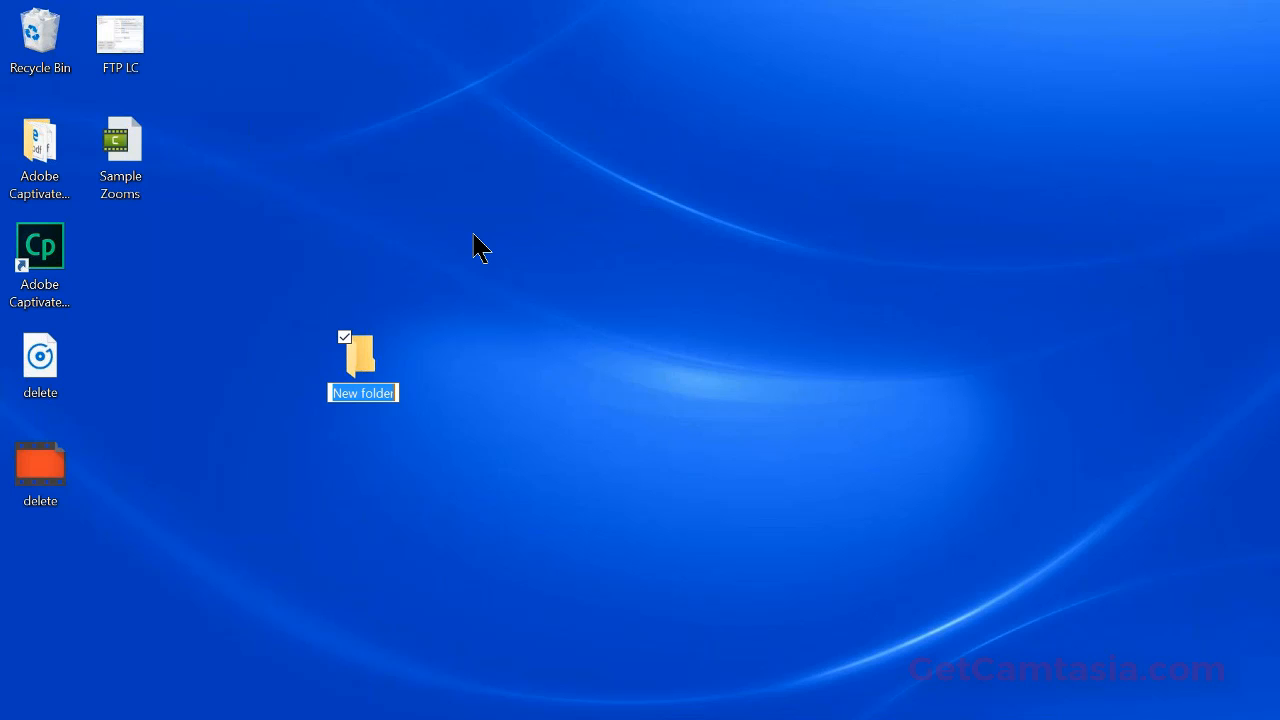
pyautogui.write('Creat')
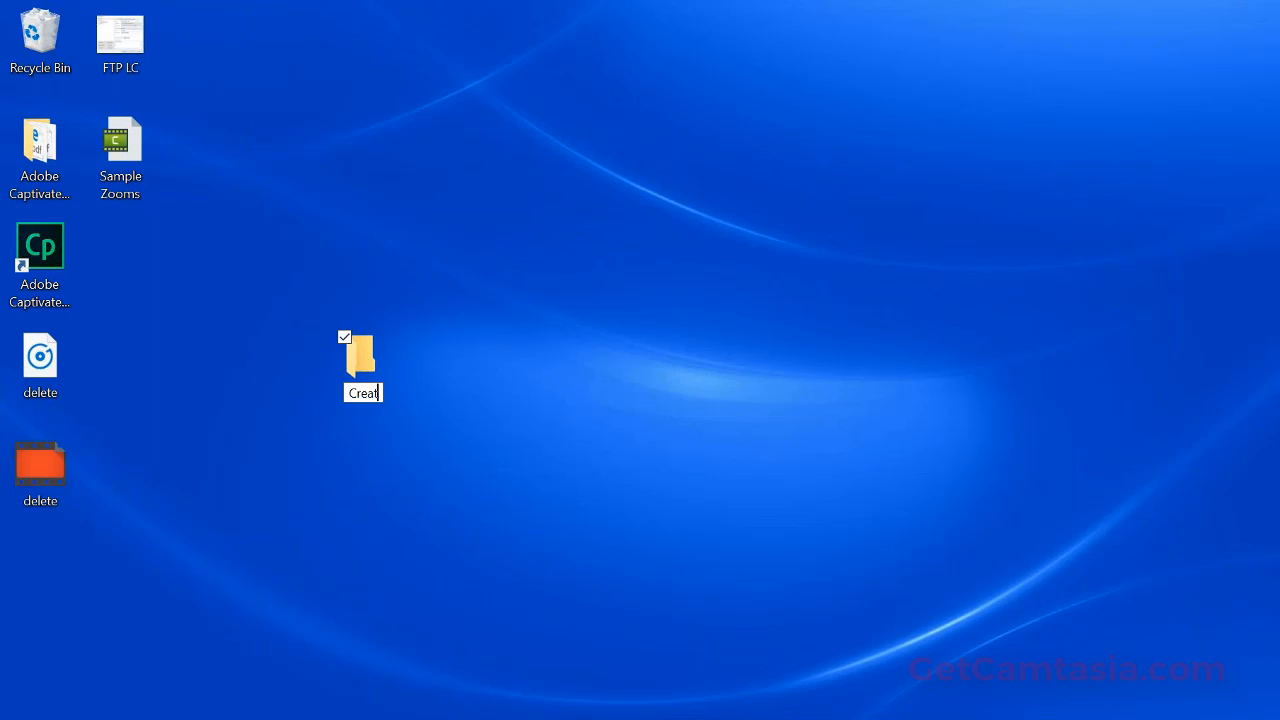
pyautogui.write('e a Table')
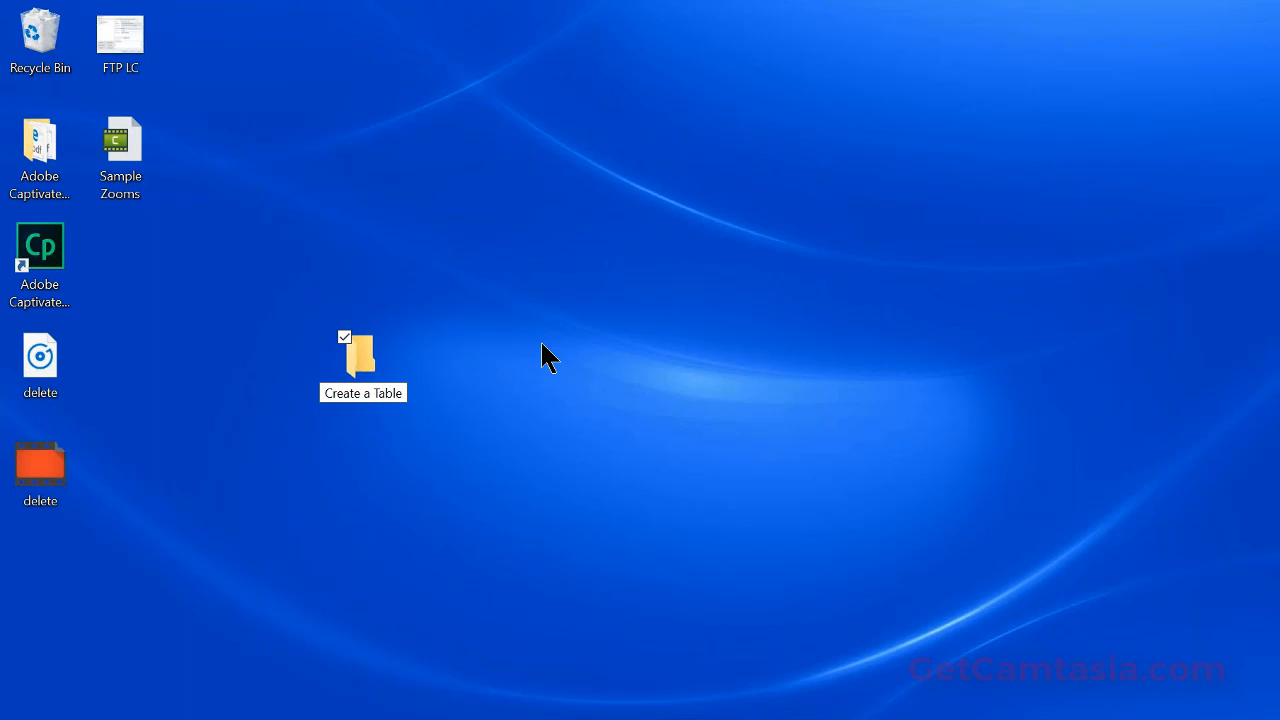
pyautogui.press('Return')
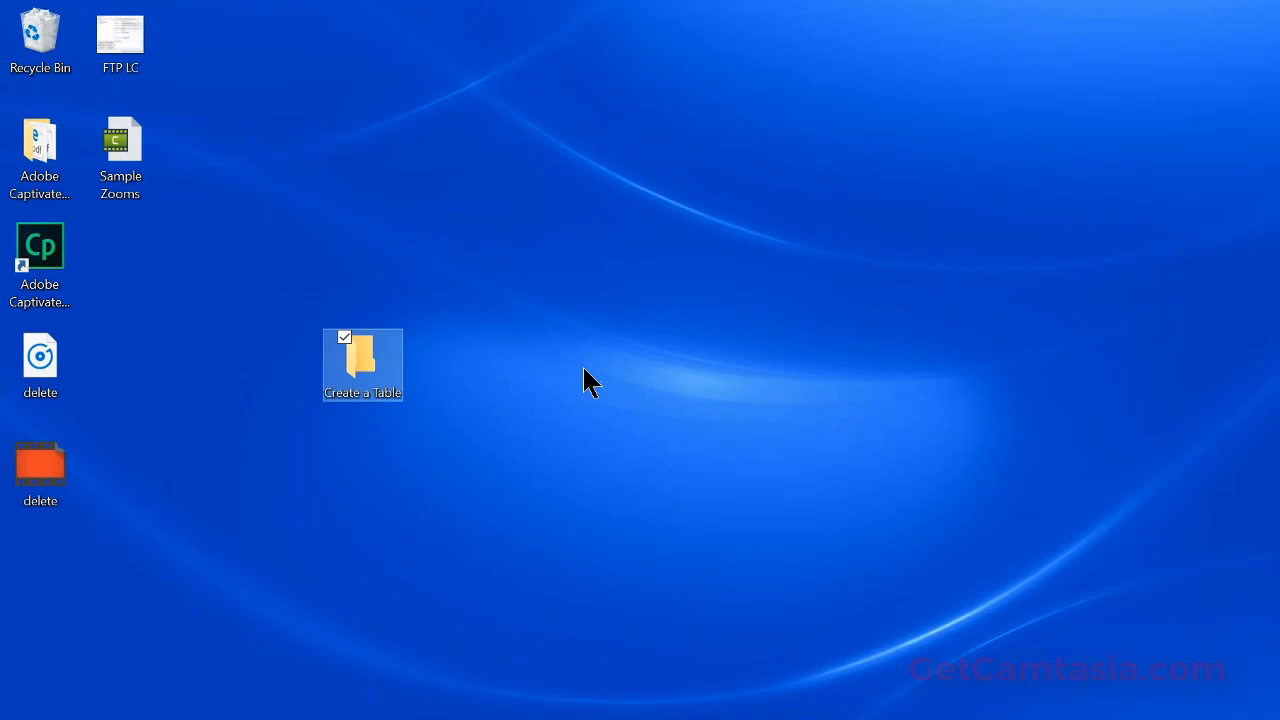
# Step: Open the Create a Table folder and add a subfolder named Recordings
pyautogui.doubleClick(360, 343)
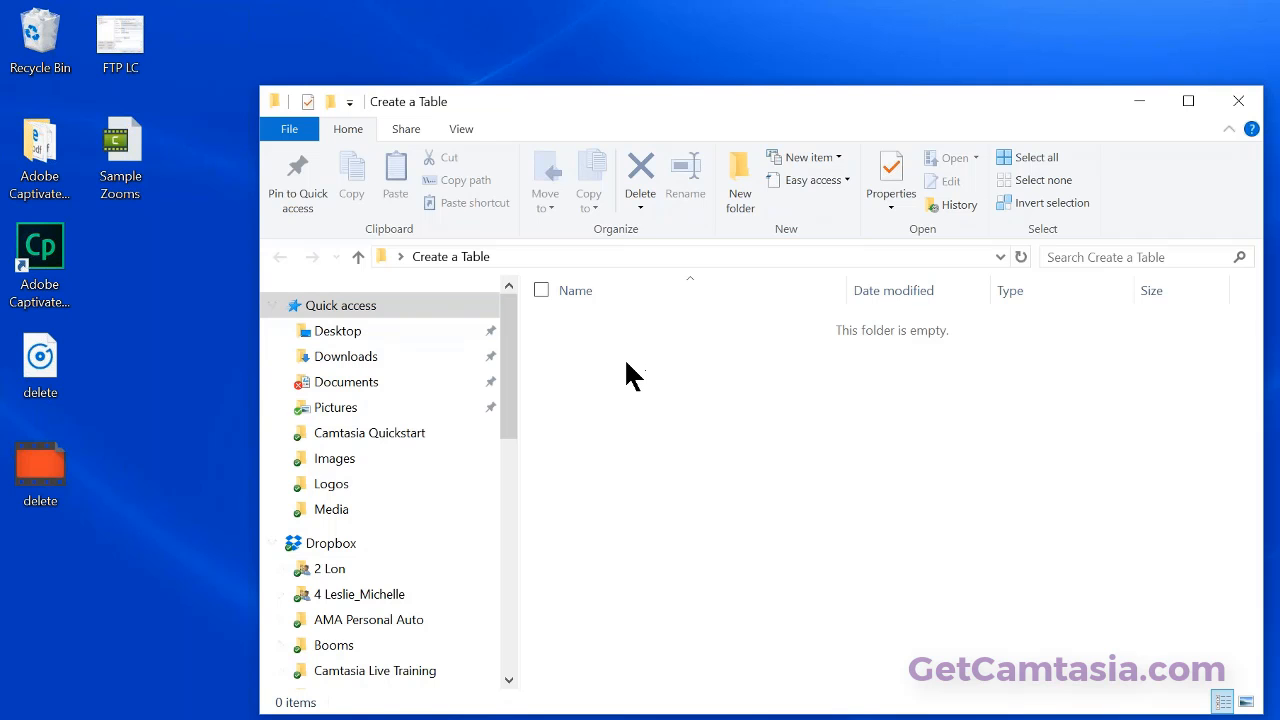
pyautogui.rightClick(626, 362)
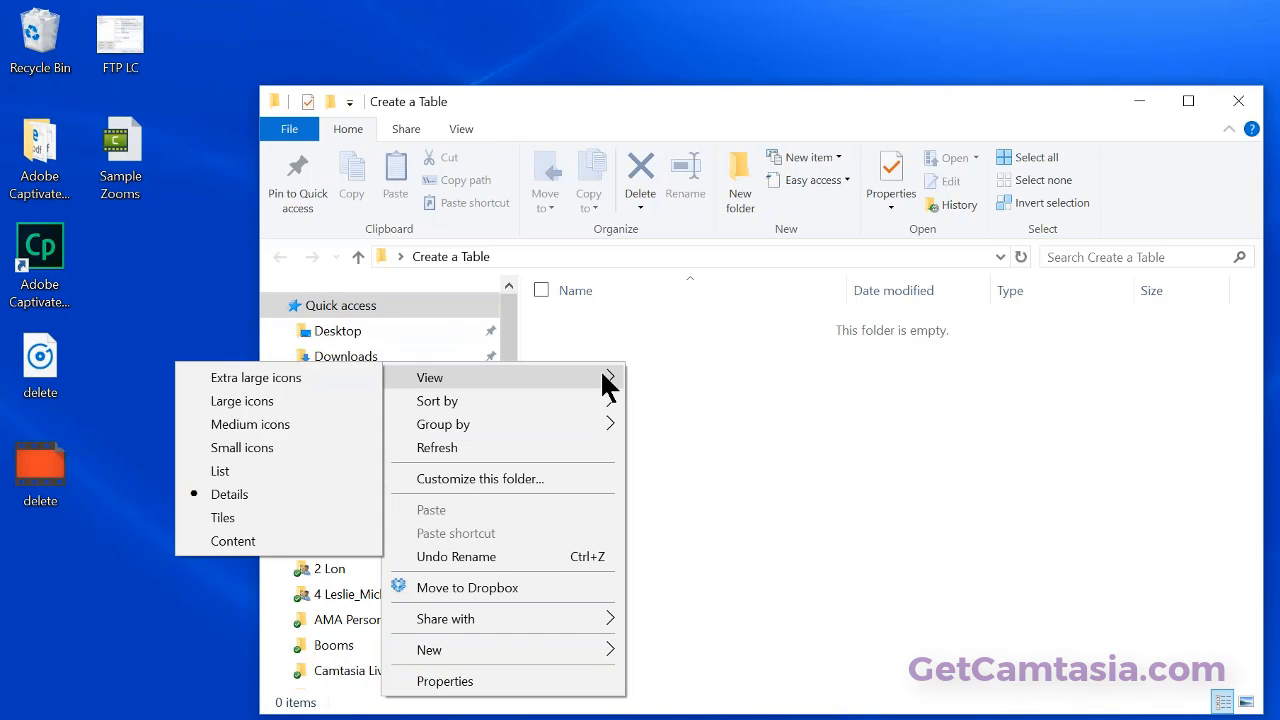
pyautogui.moveTo(587, 648)
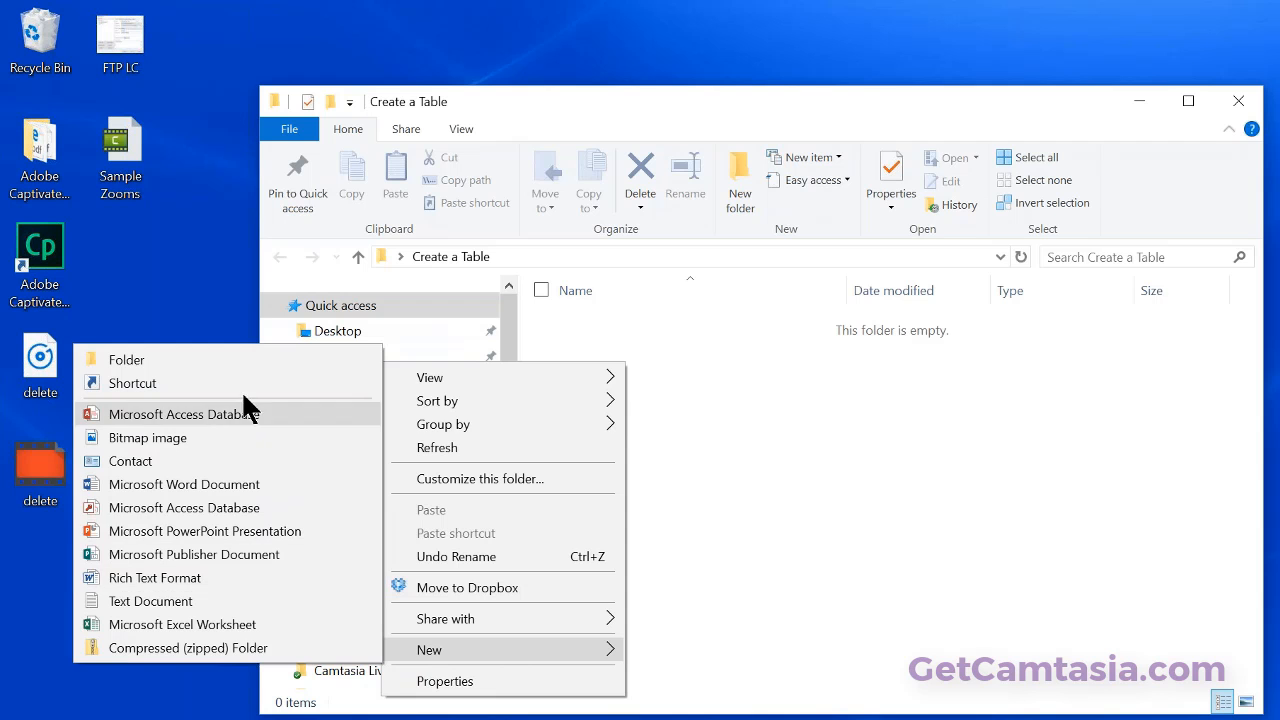
pyautogui.click(224, 357)
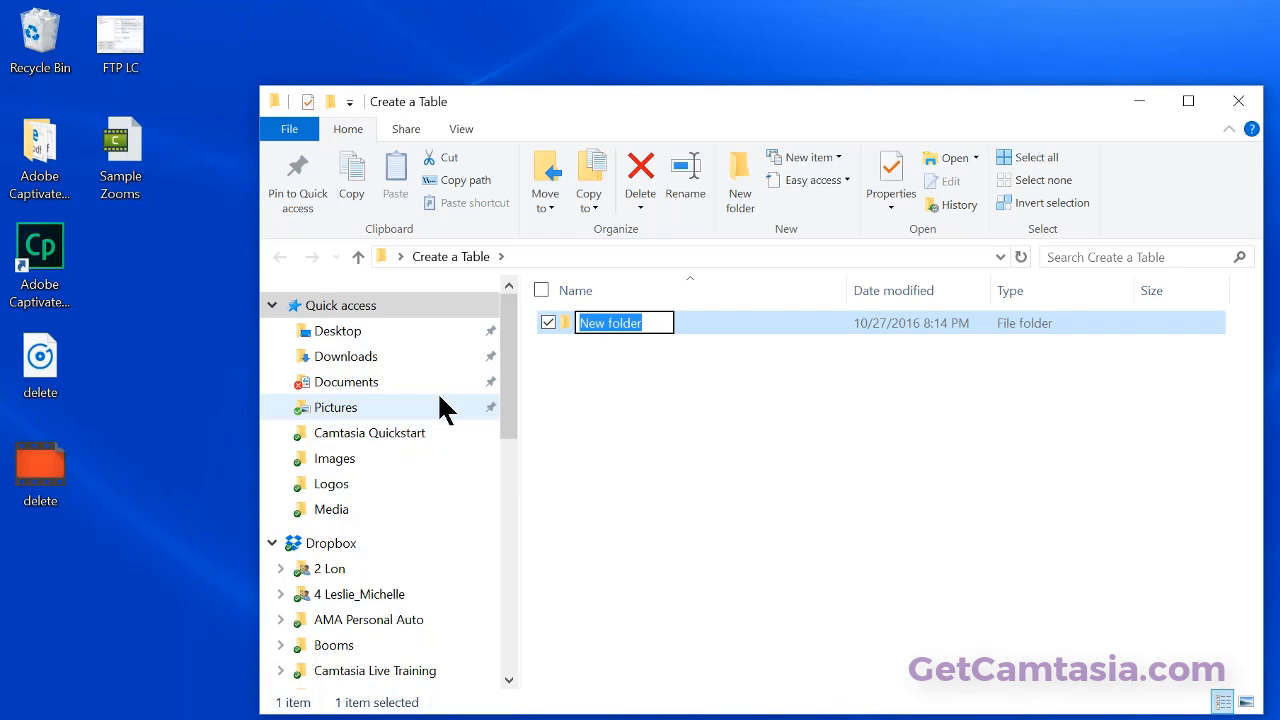
pyautogui.write('Recordi')
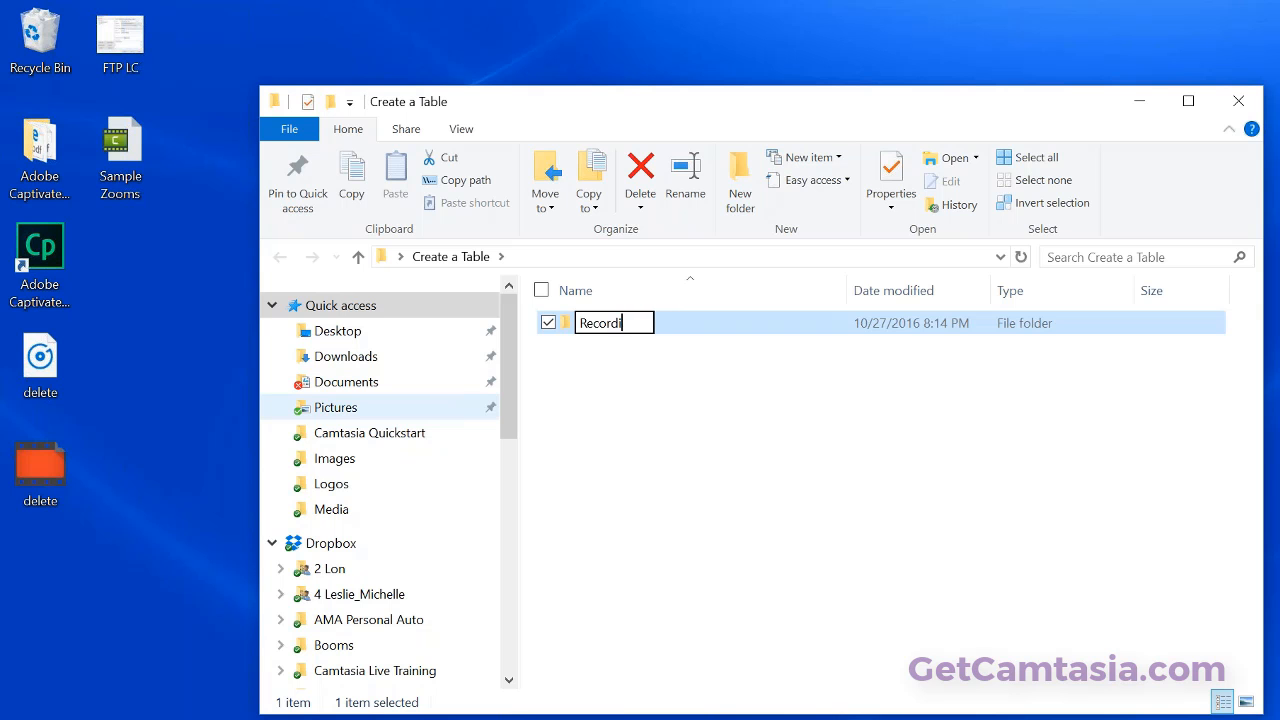
pyautogui.write('ngs')
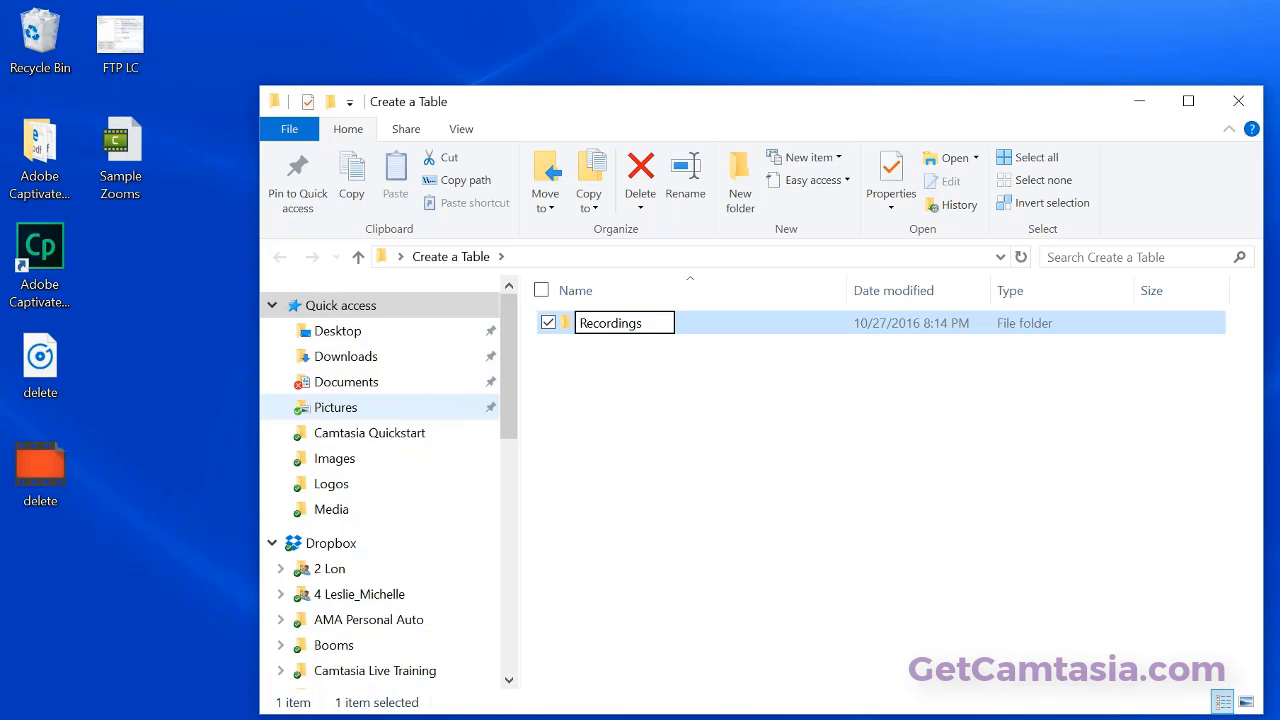
pyautogui.click(604, 444)
# Step: Add a second subfolder named Produced inside the Create a Table folder
pyautogui.rightClick(614, 429)
pyautogui.moveTo(488, 372)
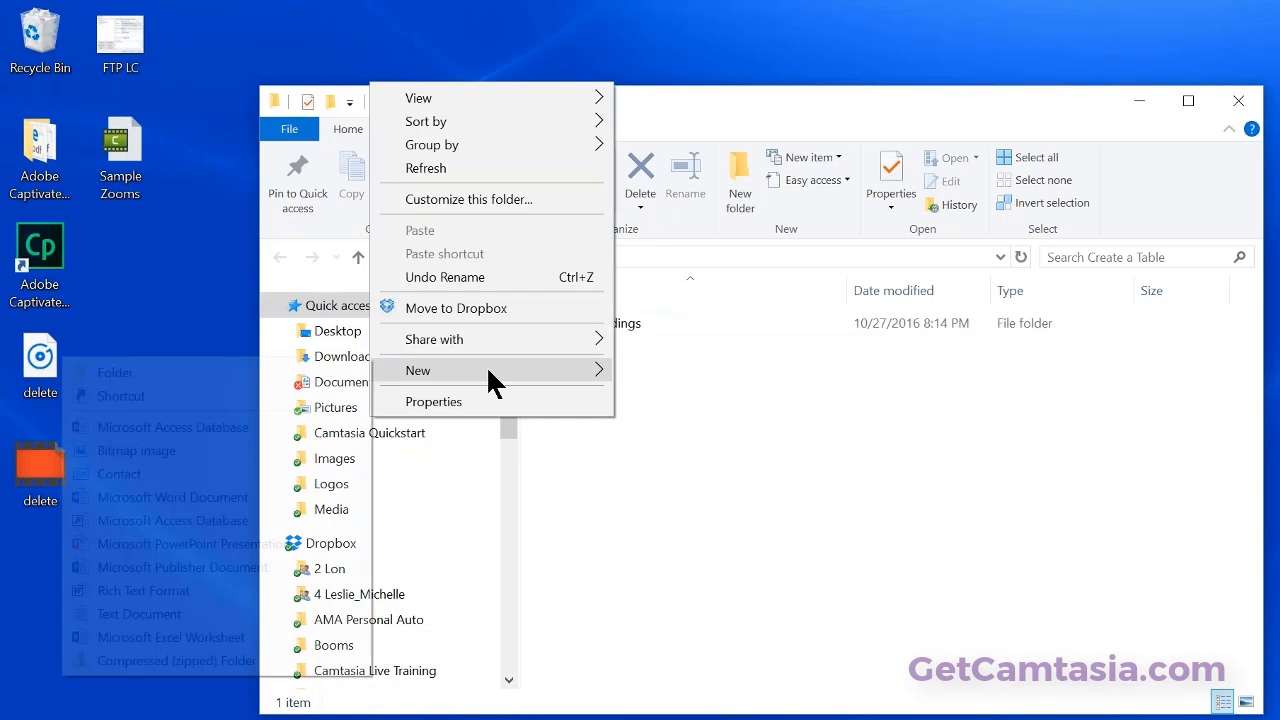
pyautogui.click(300, 372)
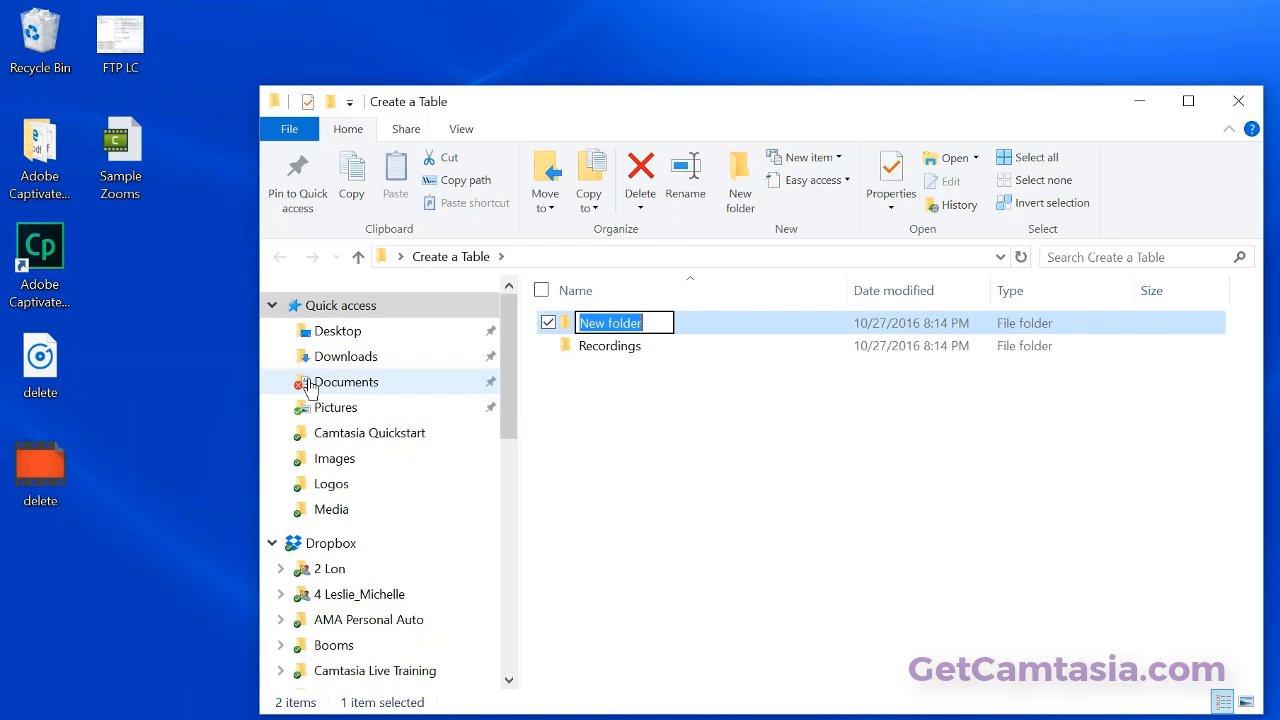
pyautogui.write('Produced')
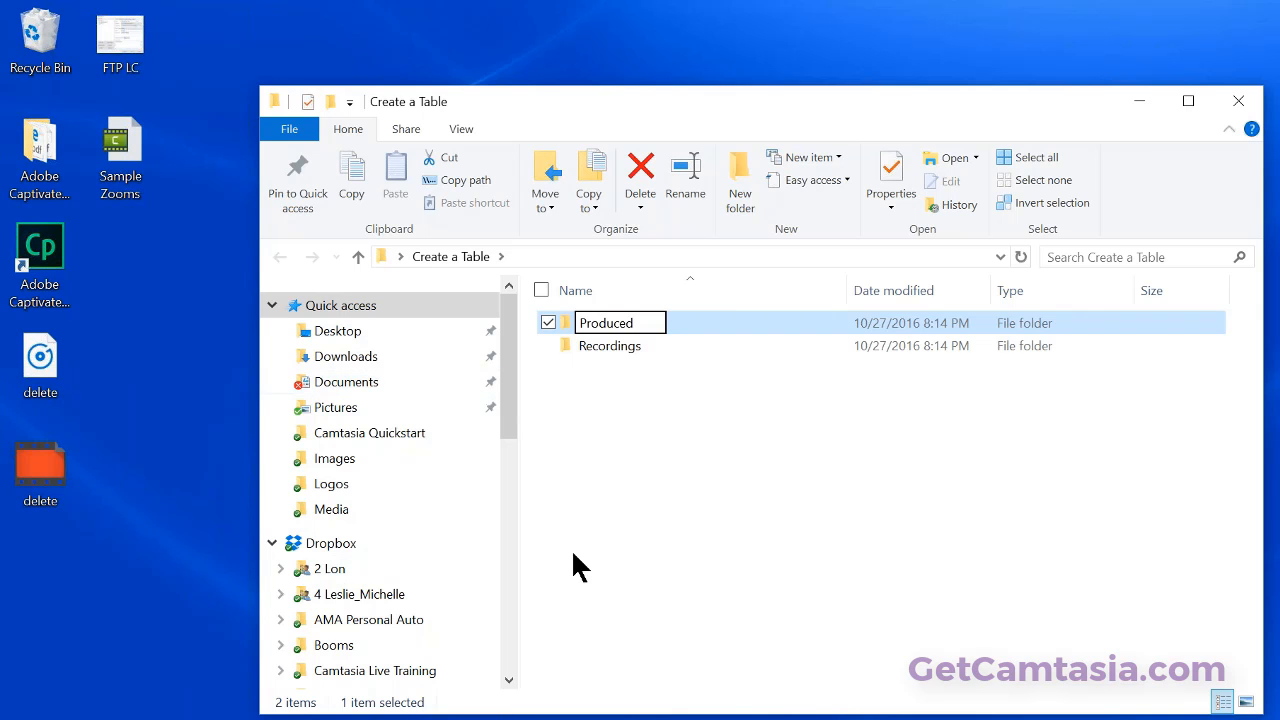
pyautogui.click(608, 430)
# Step: Add a third subfolder named Project File inside the Create a Table folder
pyautogui.rightClick(626, 430)
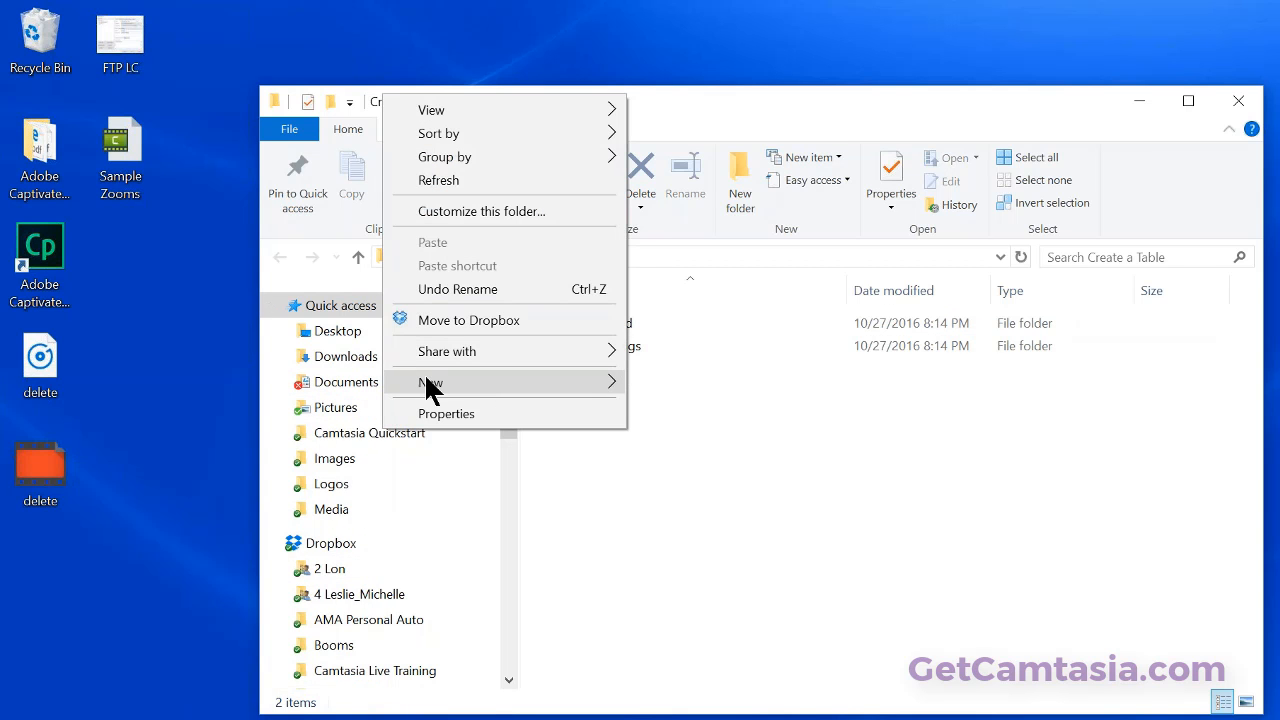
pyautogui.moveTo(430, 390)
pyautogui.click(333, 385)
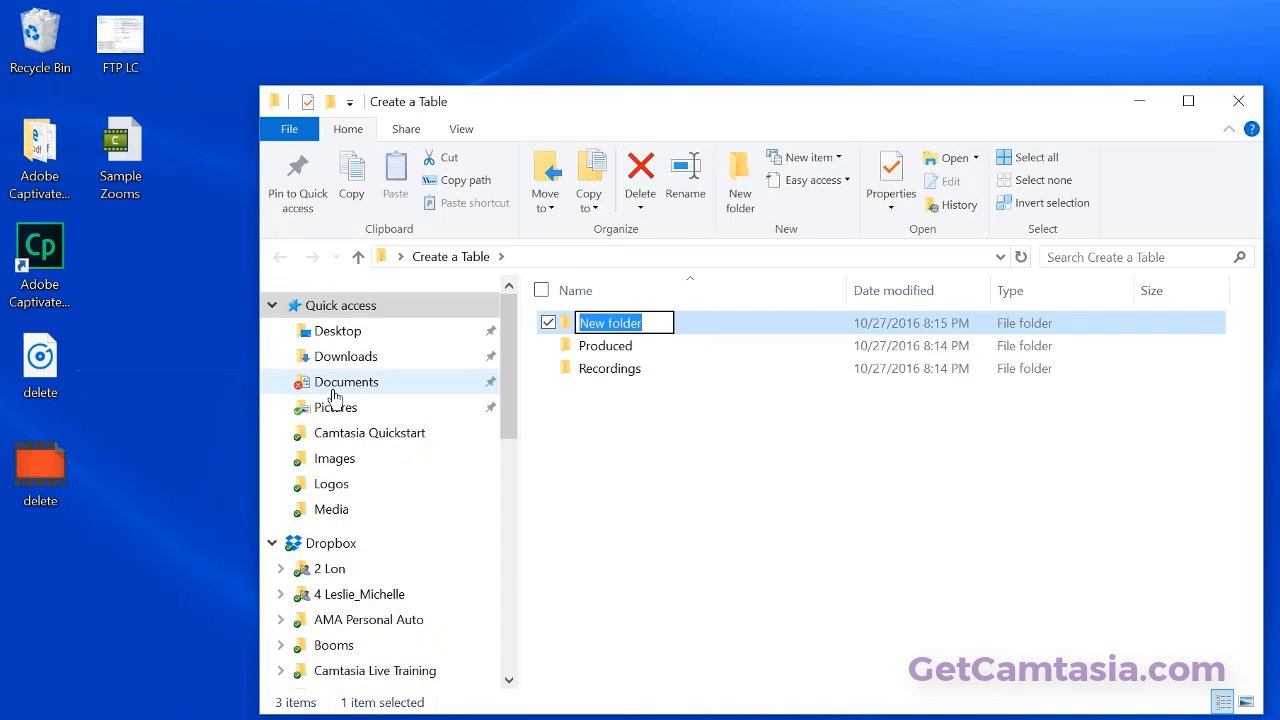
pyautogui.write('Projec')
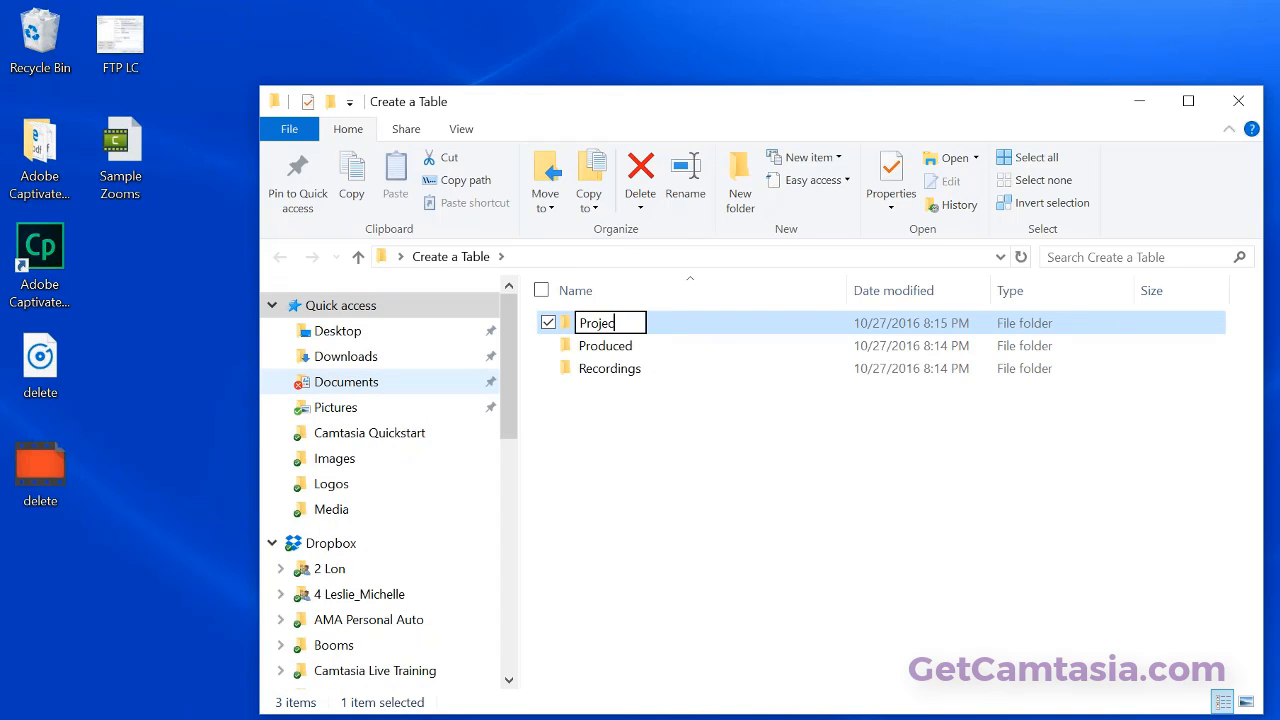
pyautogui.write('t File')
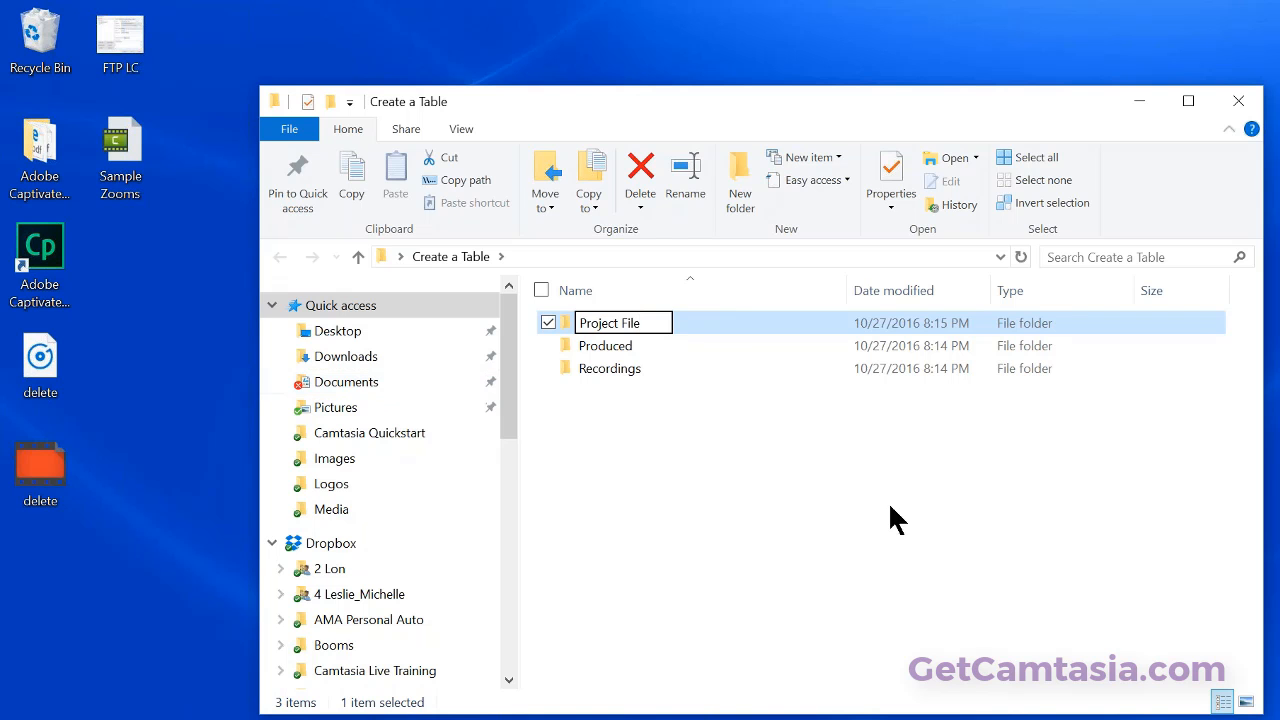
pyautogui.click(721, 472)
# Step: Create a subfolder named Media in the Create a Table folder
pyautogui.rightClick(721, 474)
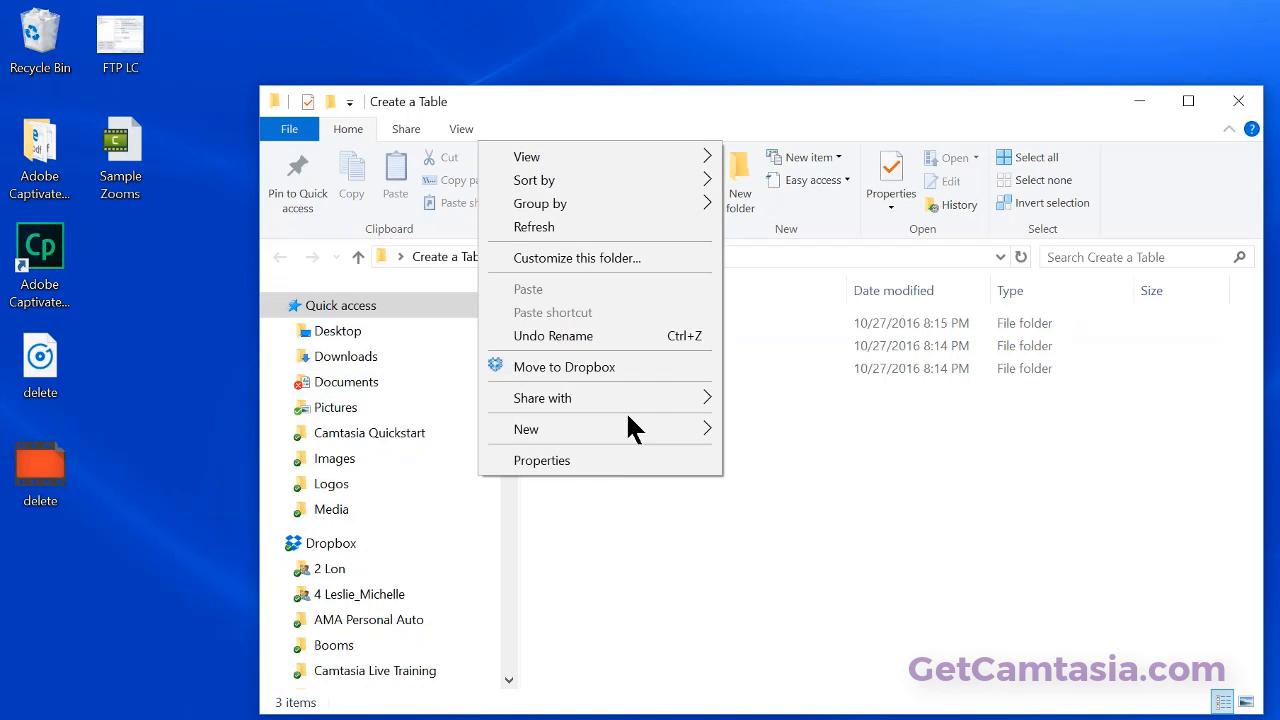
pyautogui.moveTo(628, 420)
pyautogui.click(460, 431)
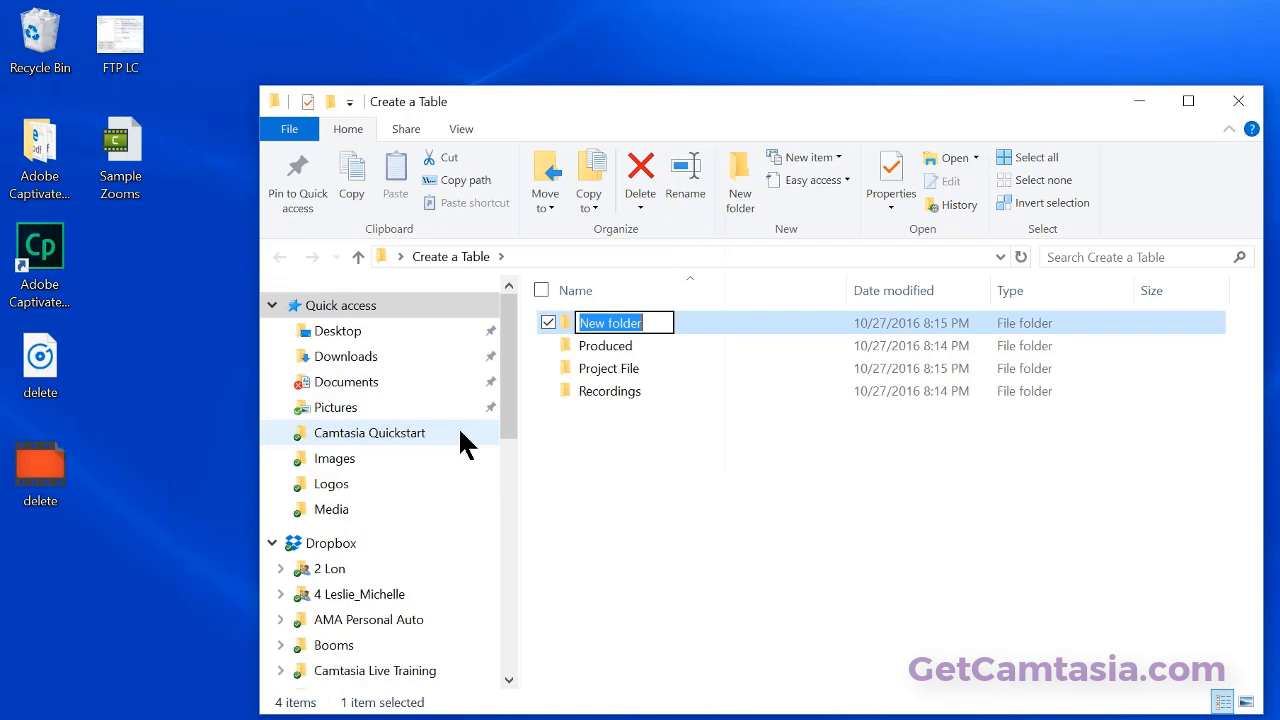
pyautogui.write('Media')
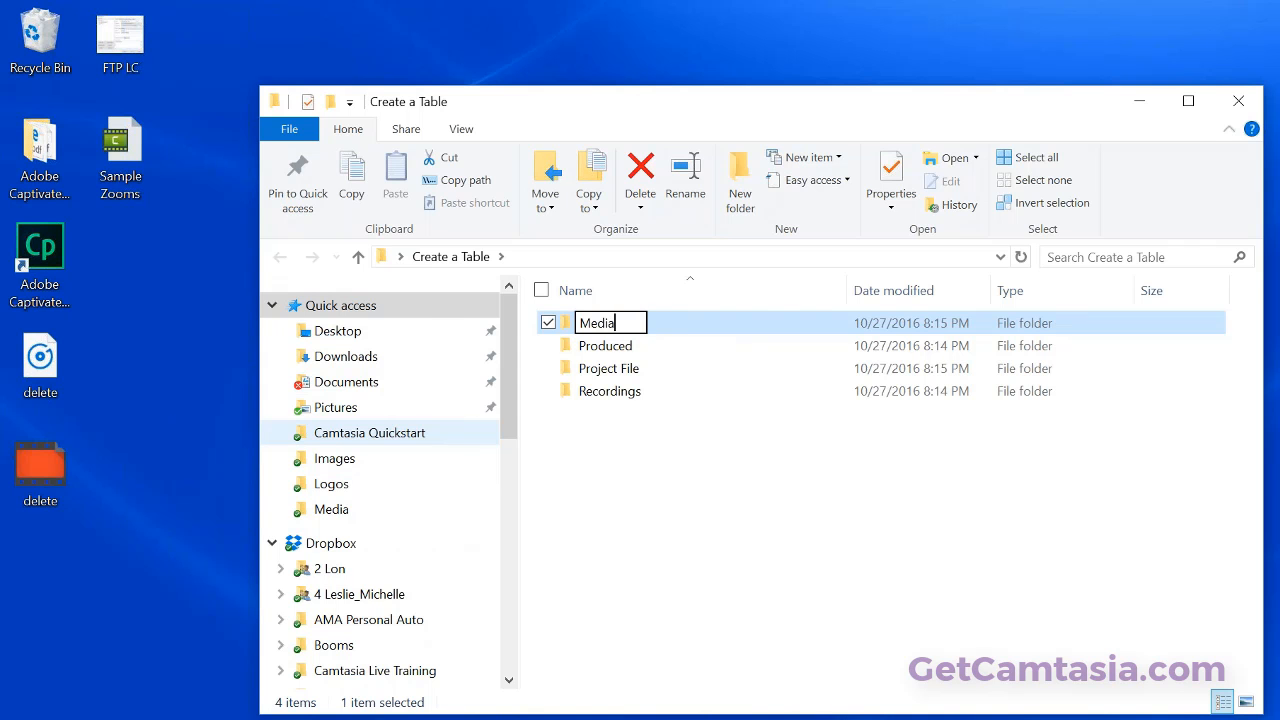
pyautogui.click(655, 493)
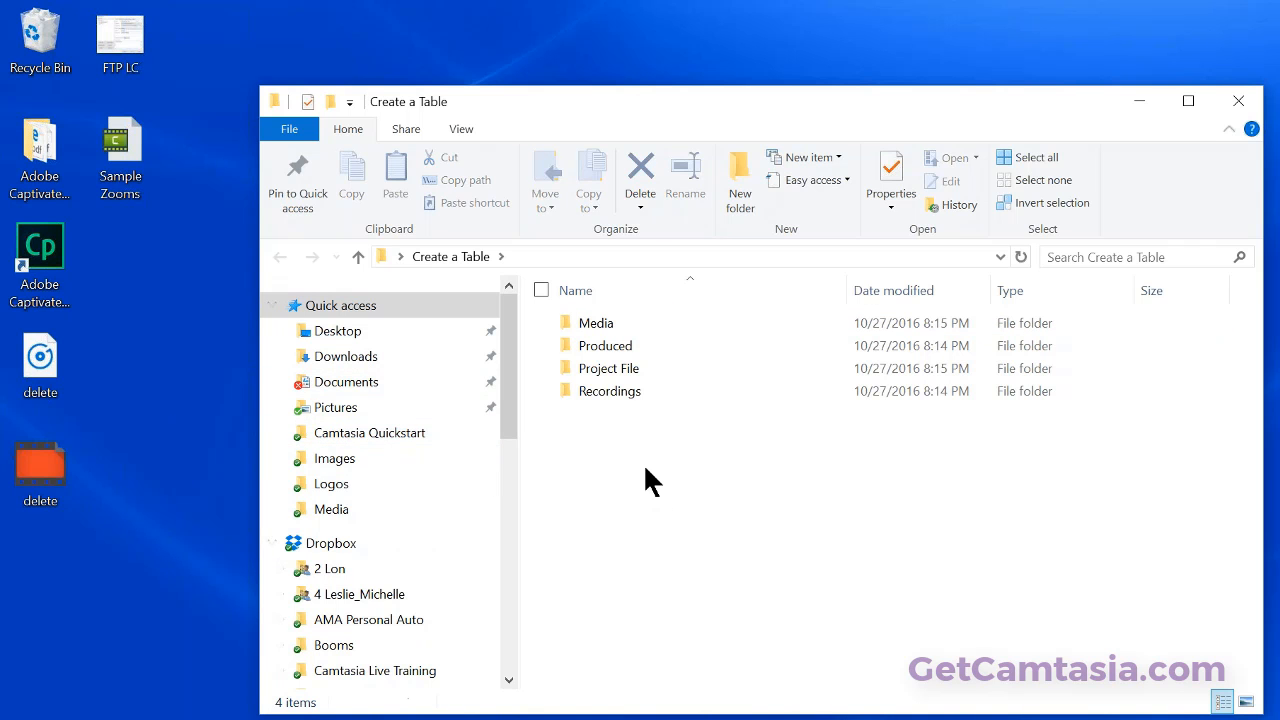
# Step: Create a subfolder named Narration alongside the other Create a Table subfolders
pyautogui.rightClick(643, 463)
pyautogui.moveTo(551, 417)
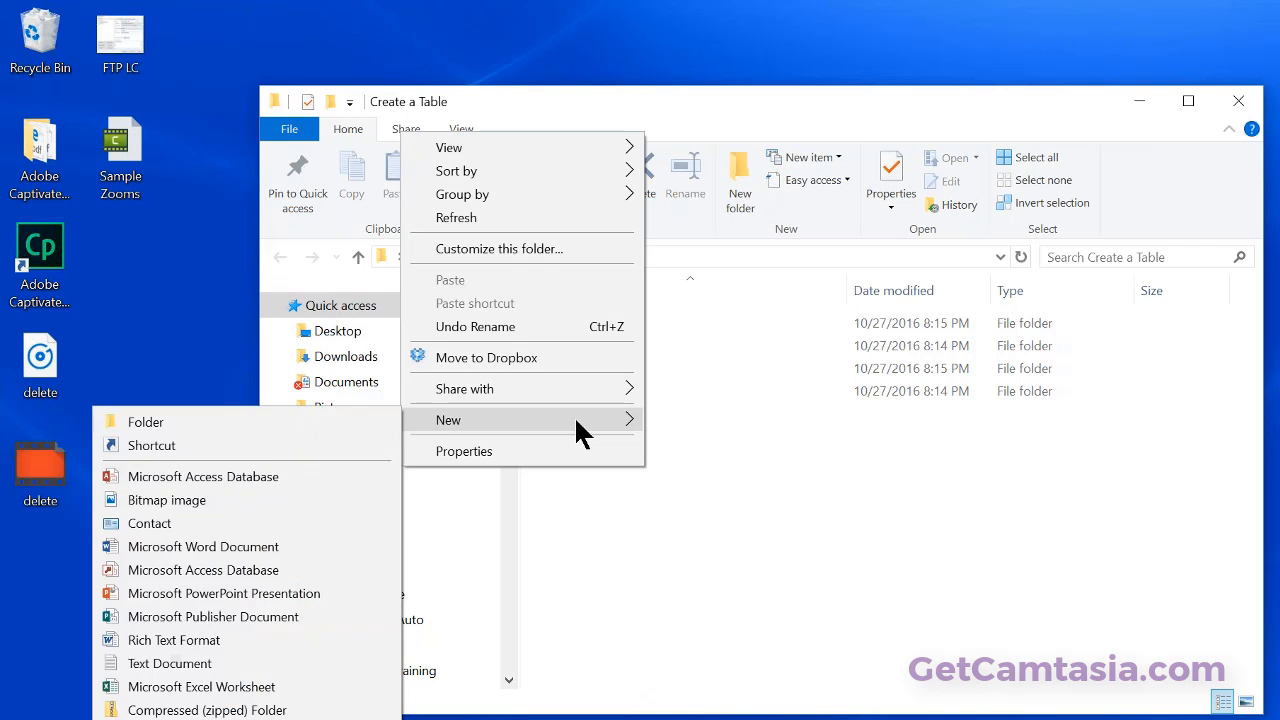
pyautogui.click(386, 421)
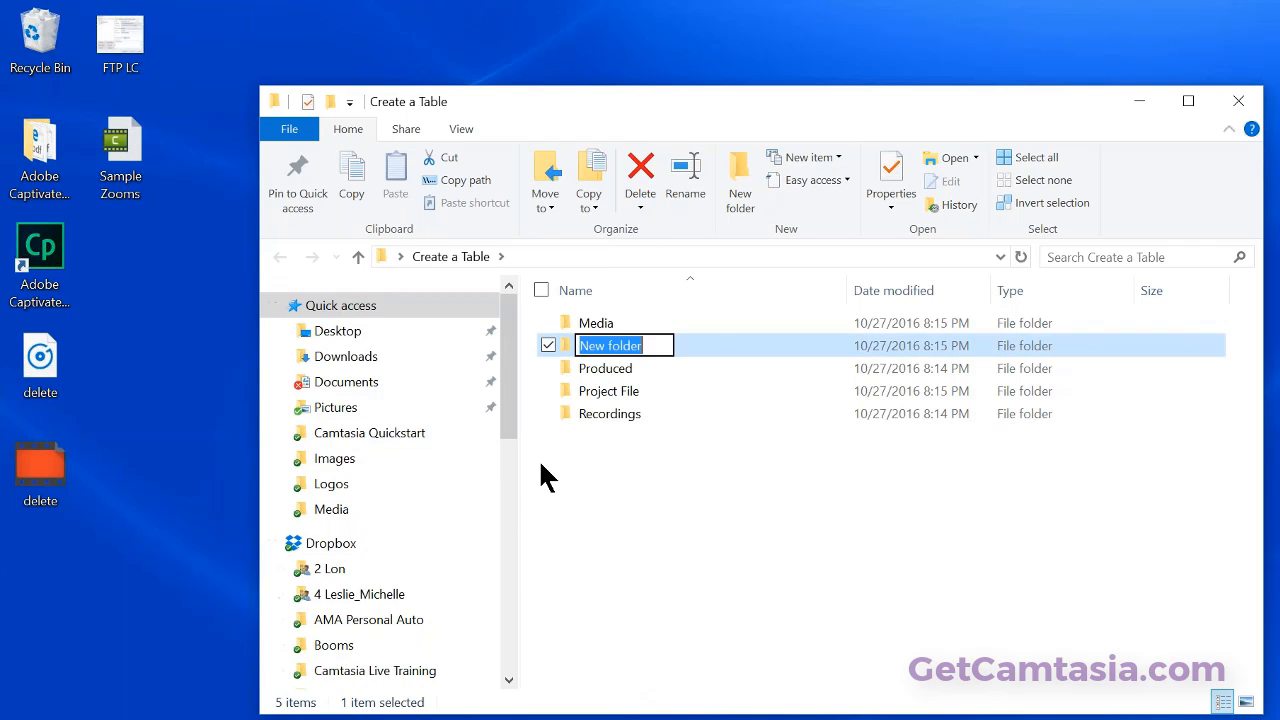
pyautogui.write('Narration')
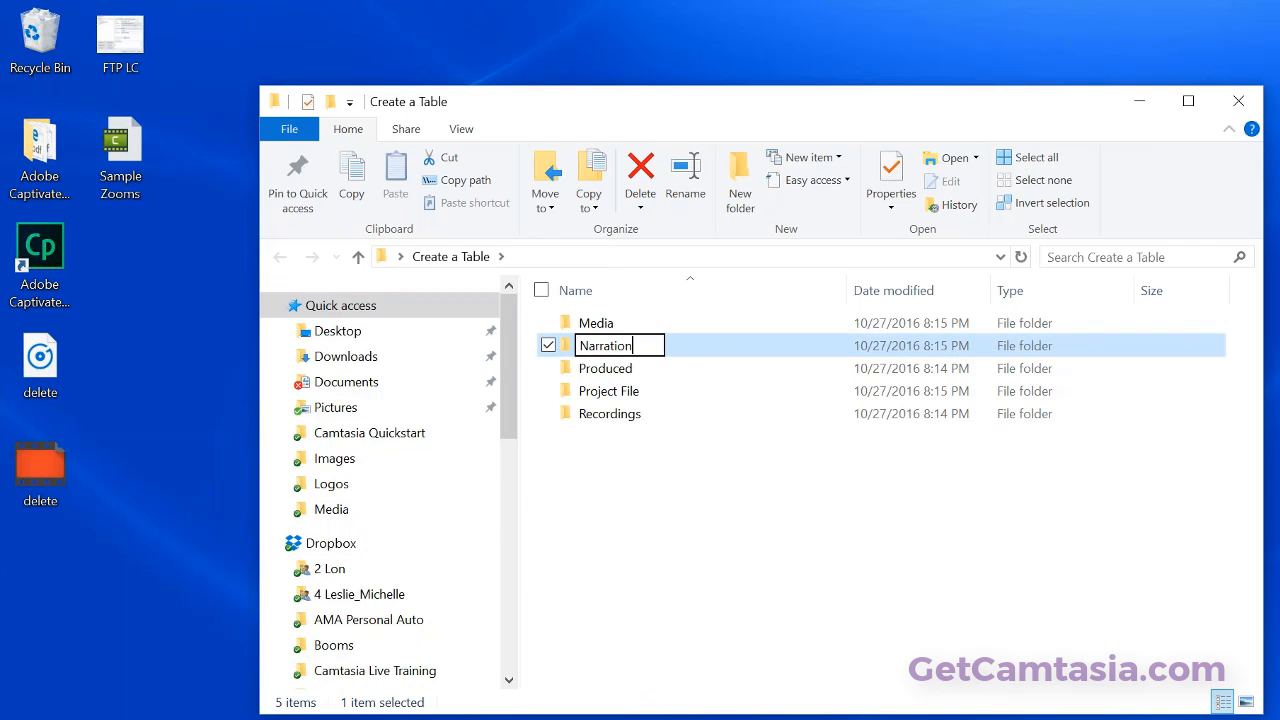
pyautogui.click(580, 478)
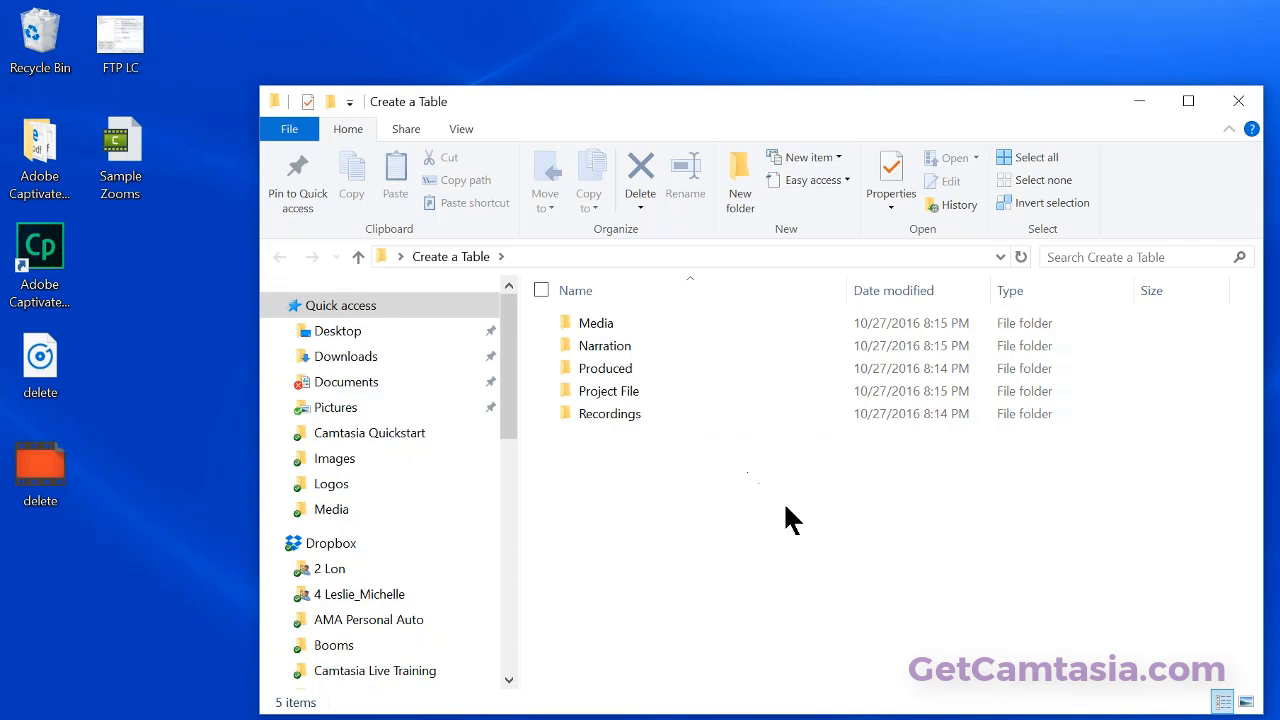
# Step: Minimize the Create a Table folder window and bring up the Create a Table Storyboard document in Word
pyautogui.click(1137, 105)
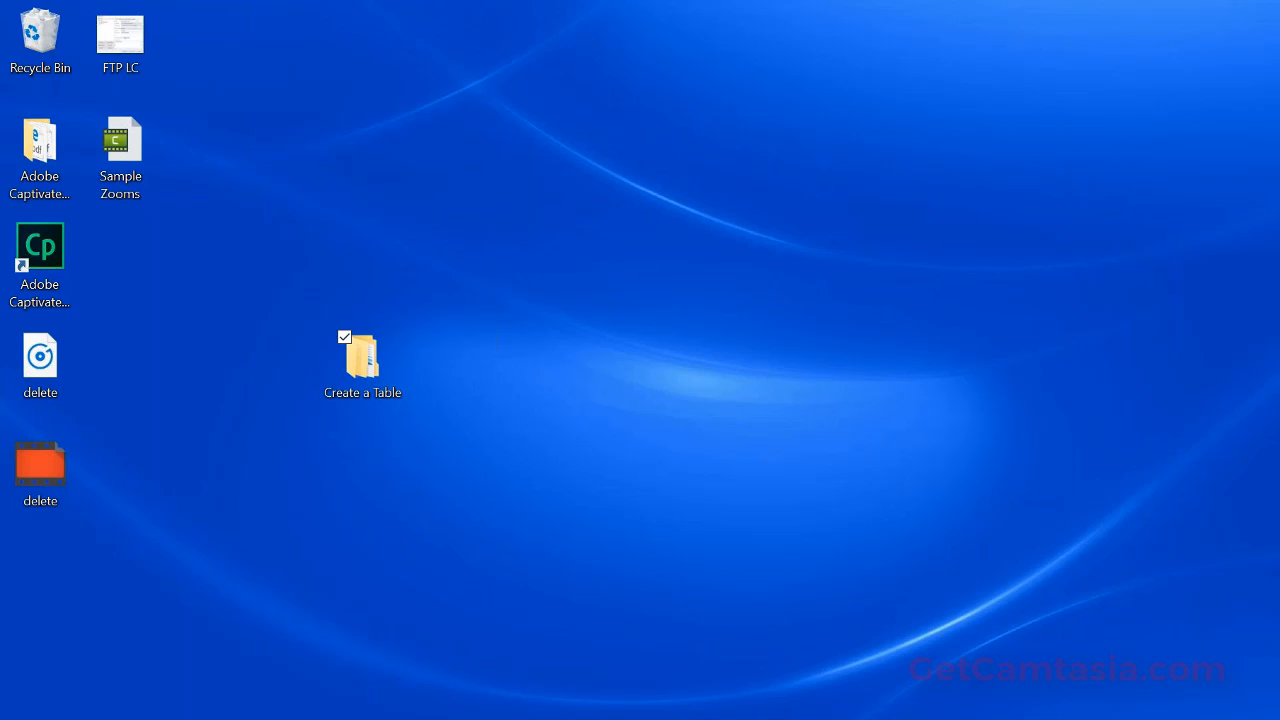
pyautogui.moveTo(1279, 165); pyautogui.dragTo(464, 50)
pyautogui.moveTo(952, 290); pyautogui.dragTo(1070, 290)
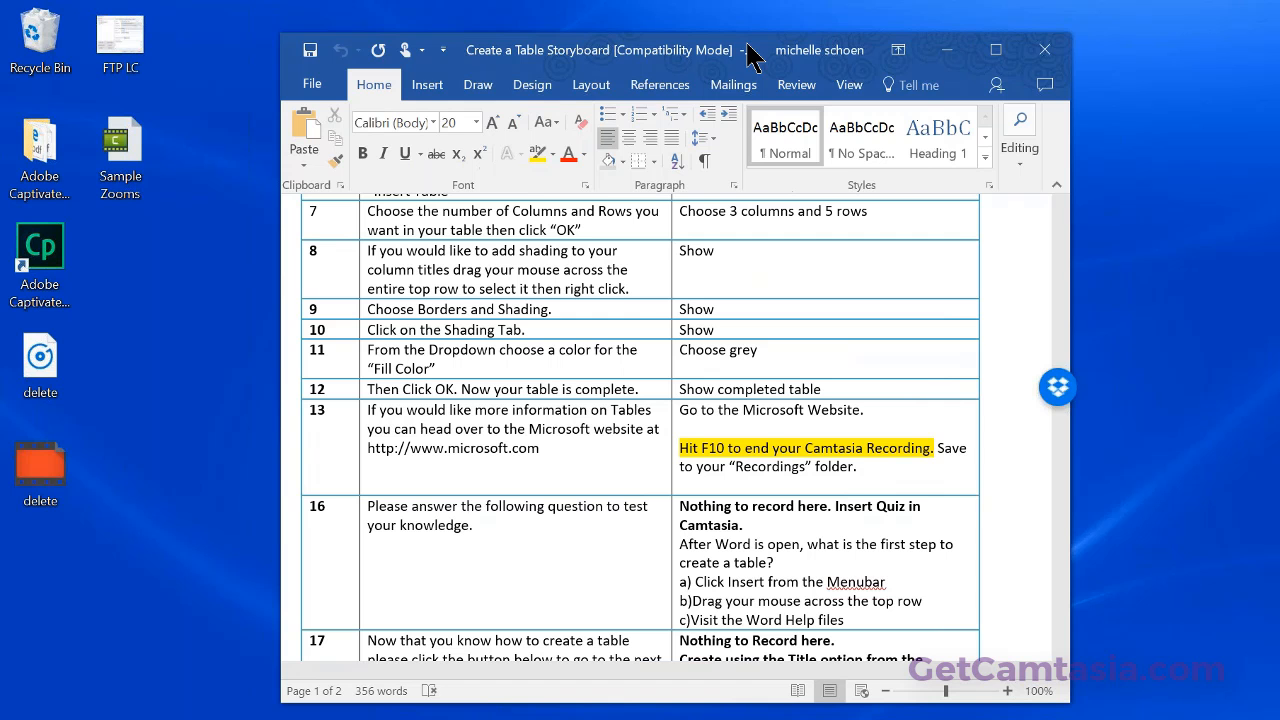
pyautogui.moveTo(752, 58); pyautogui.dragTo(671, 60)
# Step: Review the storyboard's narration and on-screen action columns from the first step, and minimize the document window
pyautogui.moveTo(983, 342); pyautogui.dragTo(986, 257)
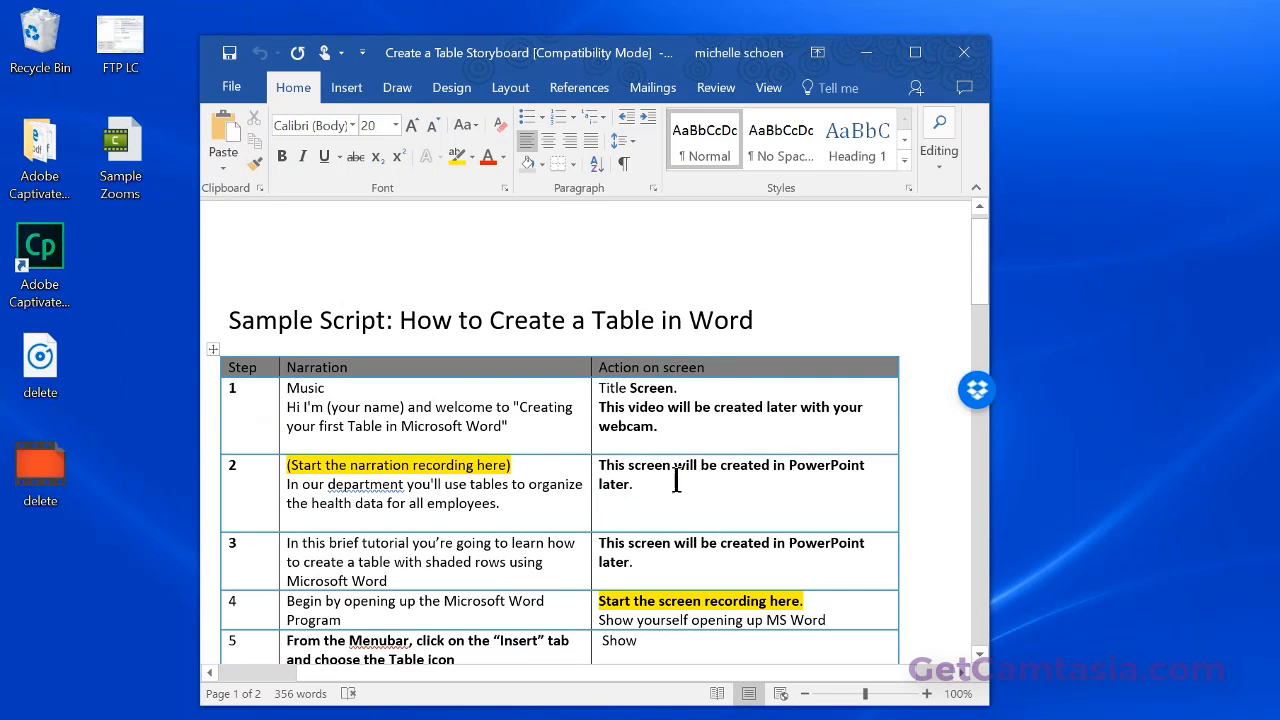
pyautogui.moveTo(983, 294)
pyautogui.mouseDown()
pyautogui.moveTo(986, 340)
pyautogui.moveTo(996, 272)
pyautogui.moveTo(981, 289)
pyautogui.moveTo(966, 457)
pyautogui.moveTo(980, 276)
pyautogui.mouseUp()
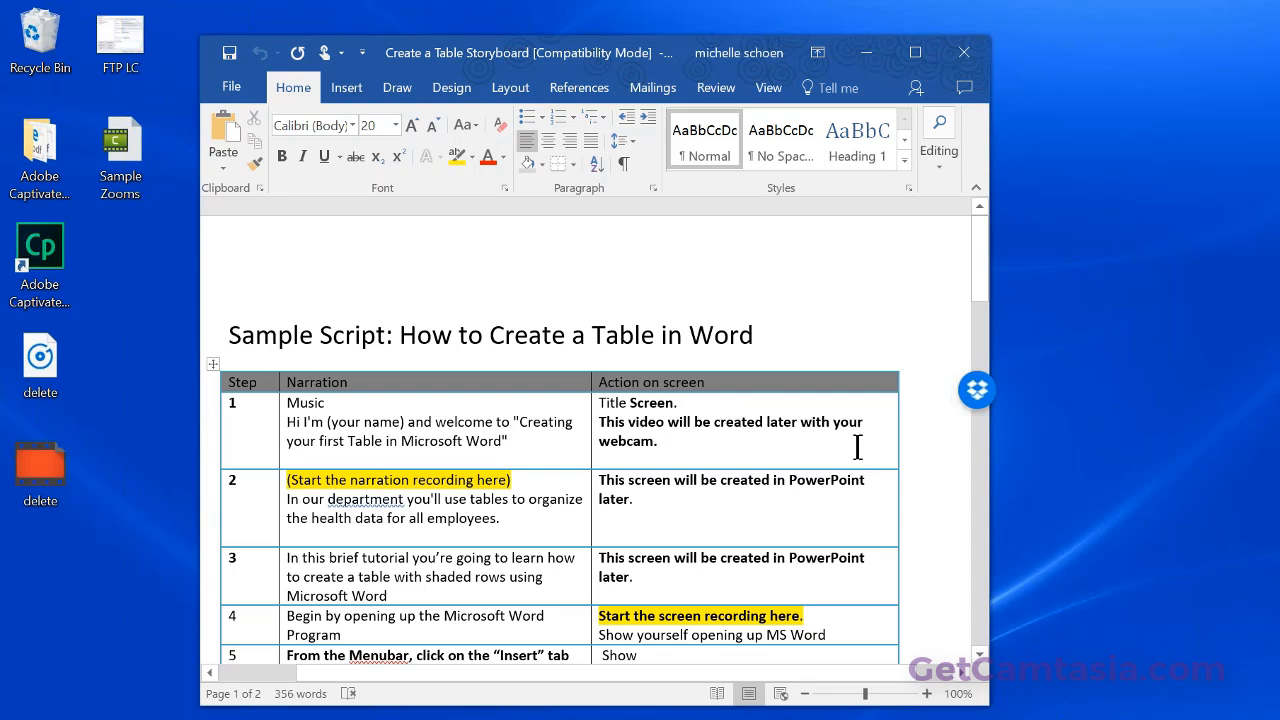
pyautogui.moveTo(980, 284); pyautogui.dragTo(980, 322)
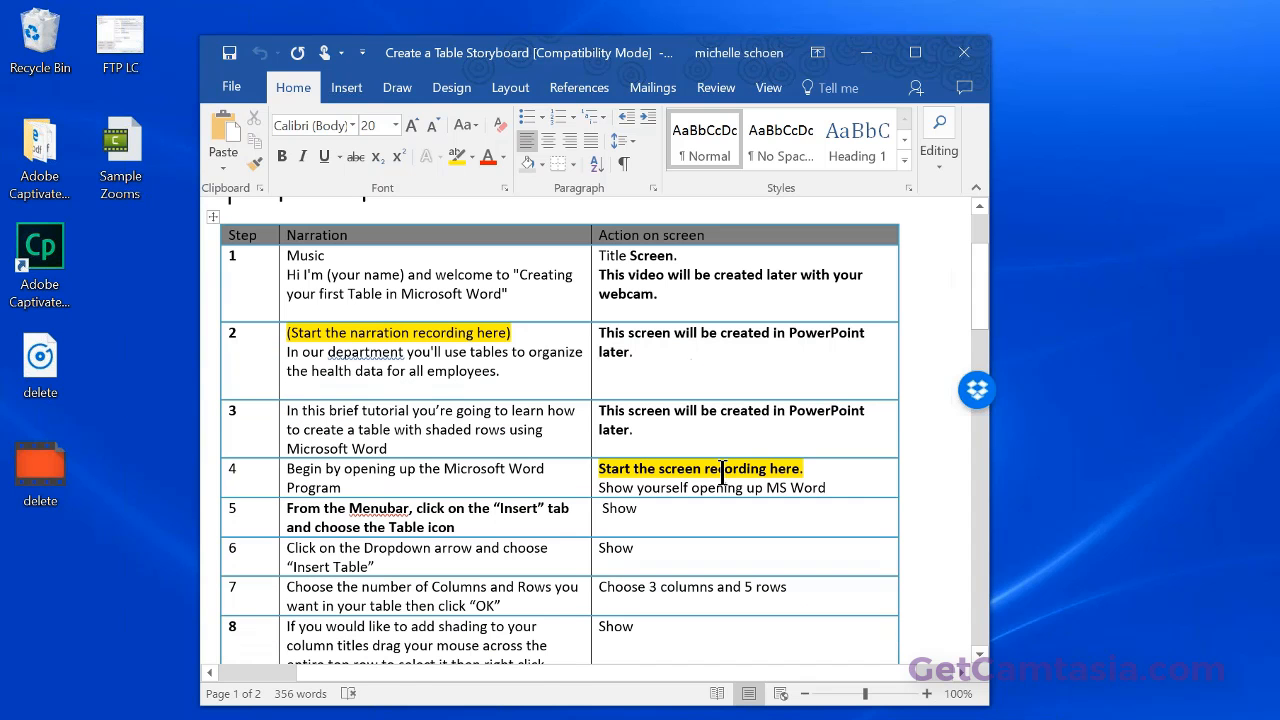
pyautogui.click(481, 480)
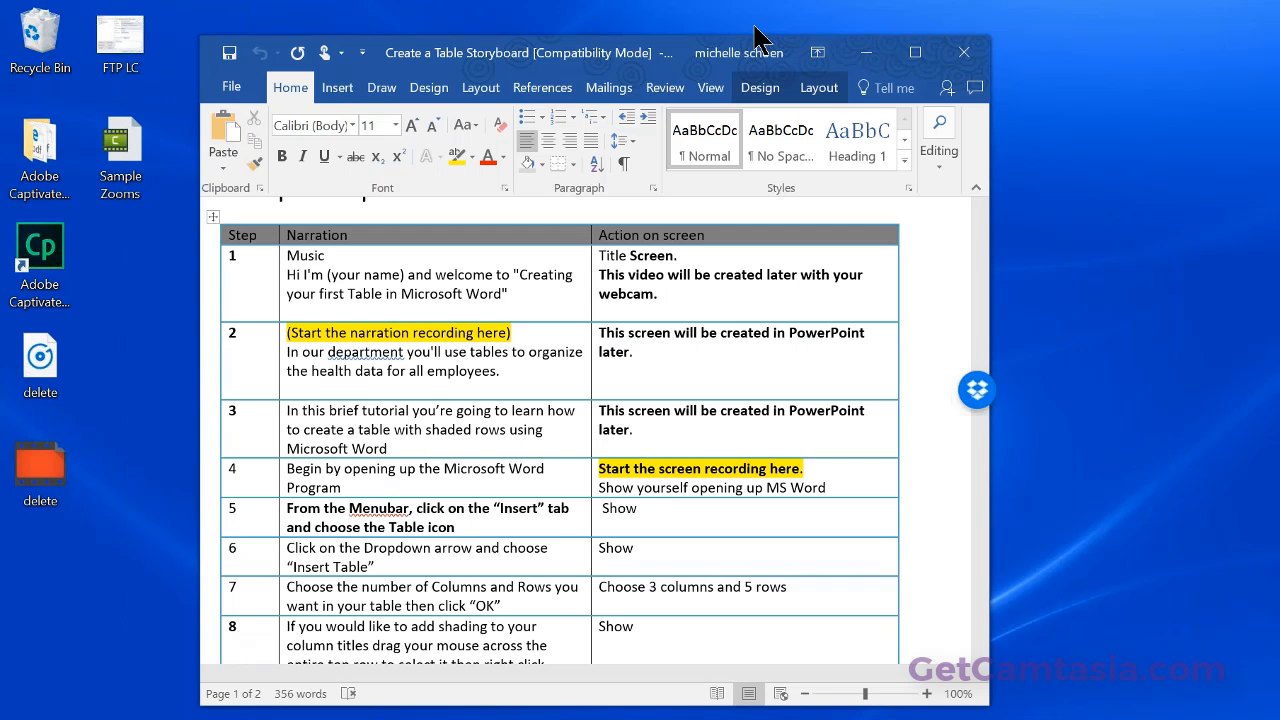
pyautogui.moveTo(720, 61); pyautogui.dragTo(952, 60)
pyautogui.click(1104, 68)
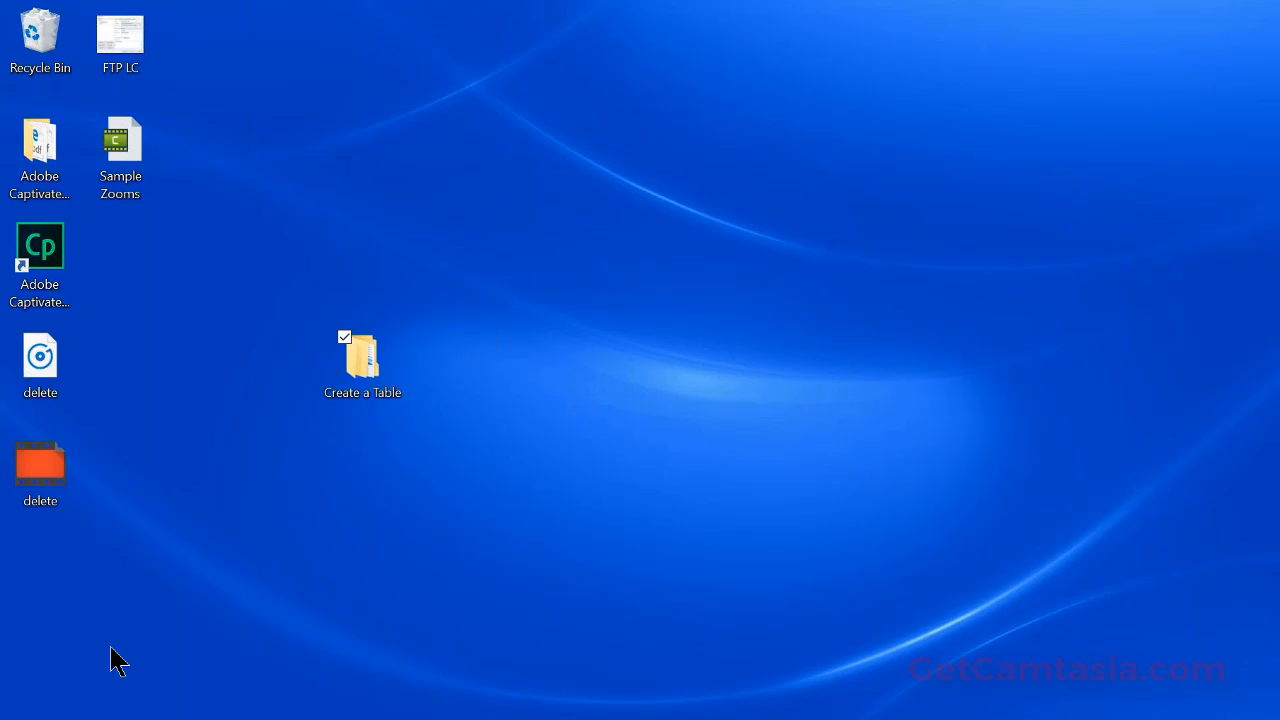
# Step: Launch Camtasia Recorder 9 and move its window near the middle of the desktop
pyautogui.press('super')
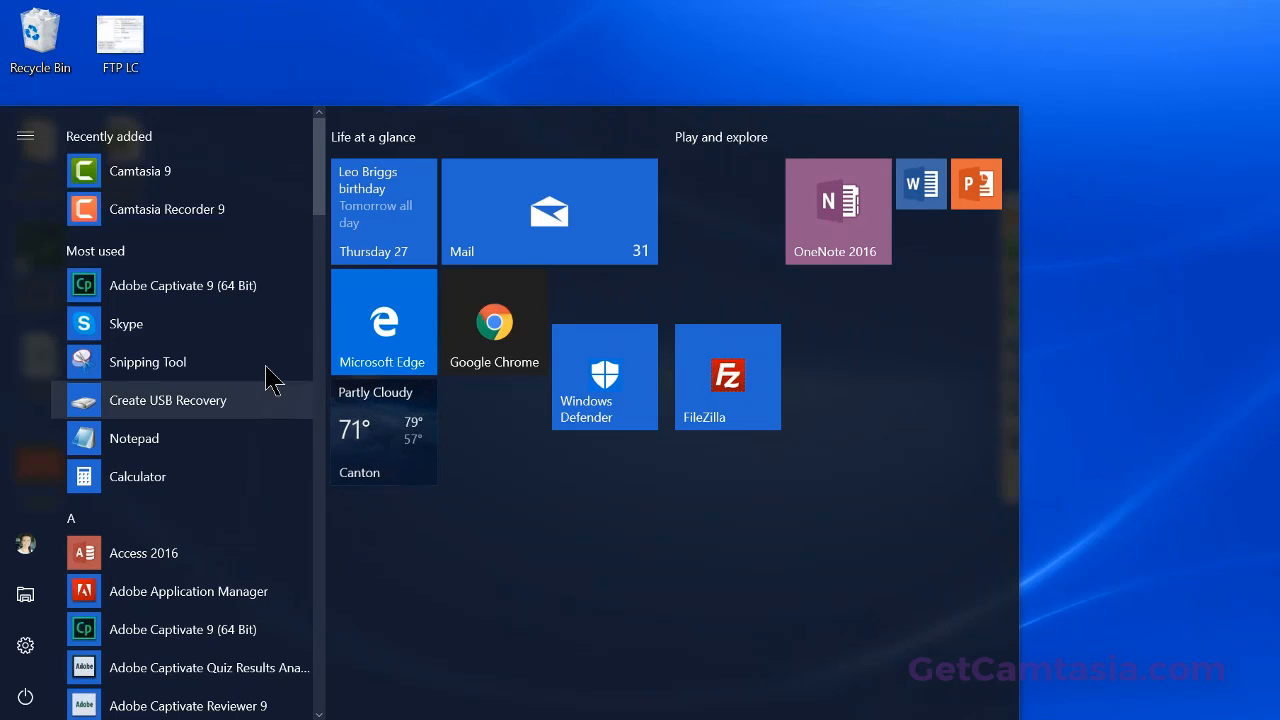
pyautogui.click(137, 222)
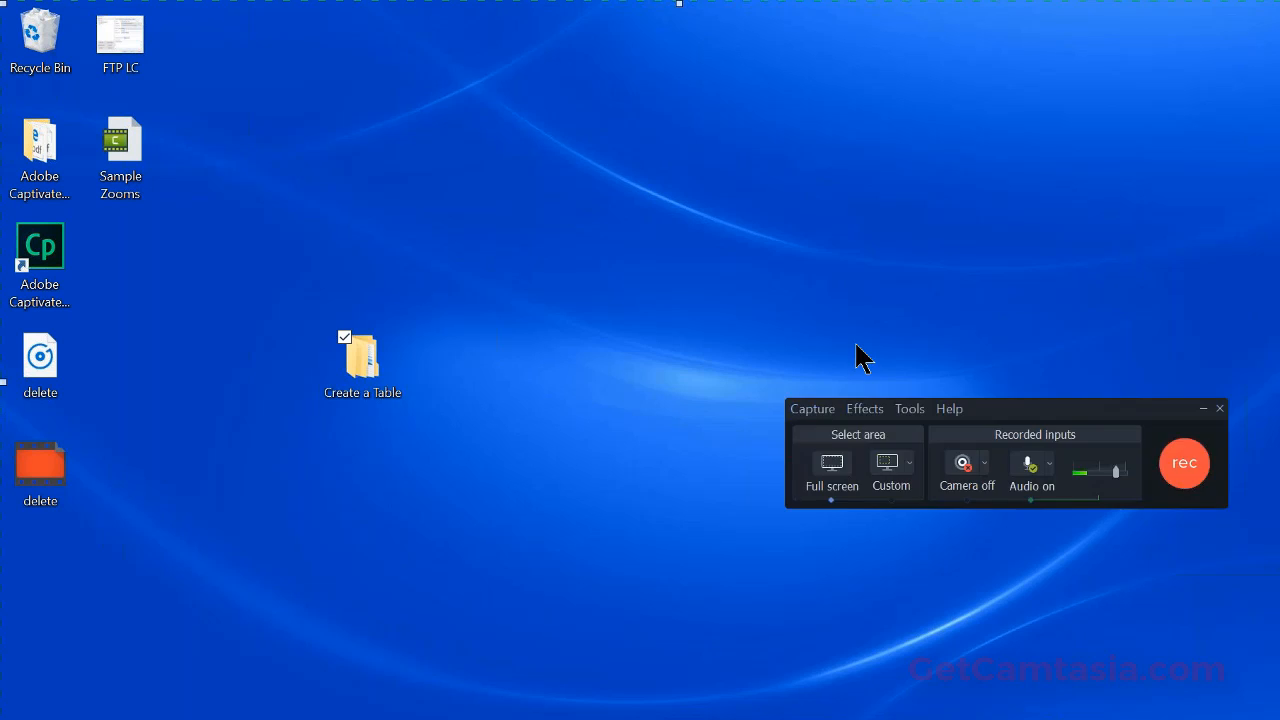
pyautogui.moveTo(1105, 417); pyautogui.dragTo(678, 347)
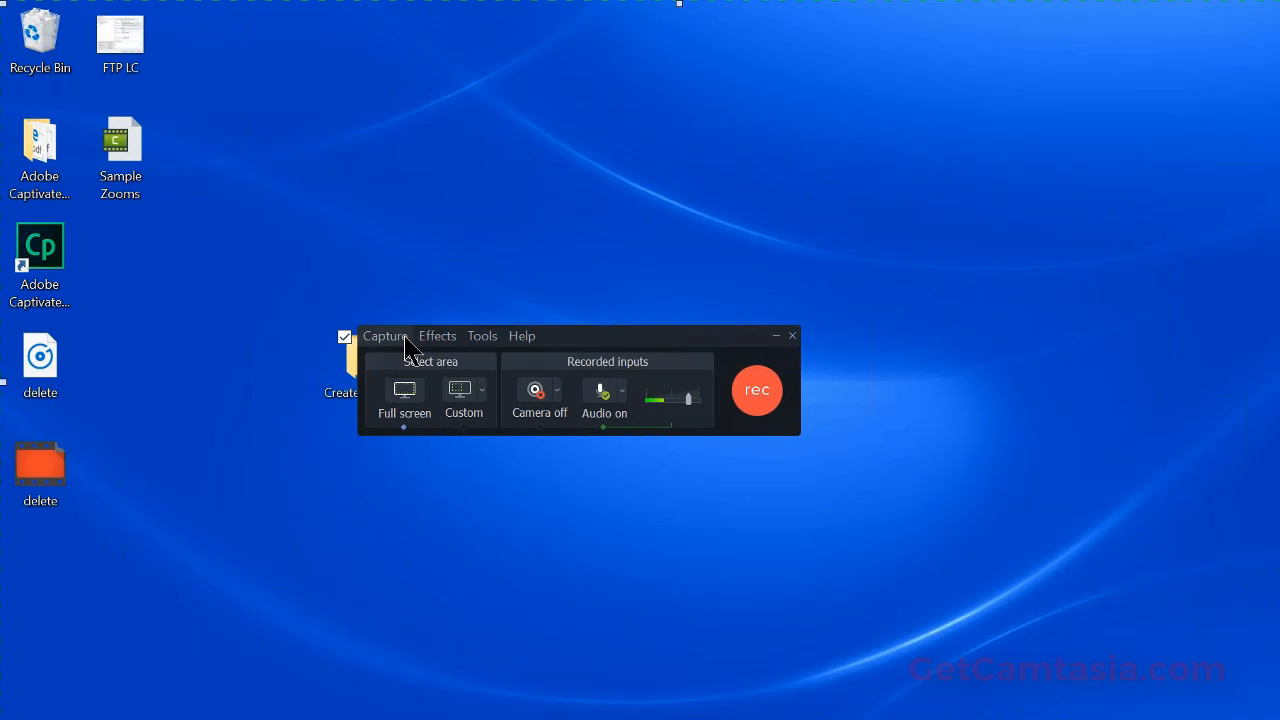
# Step: Open the recorder's options and examine the General, Inputs, Hotkeys and Program settings
pyautogui.click(480, 340)
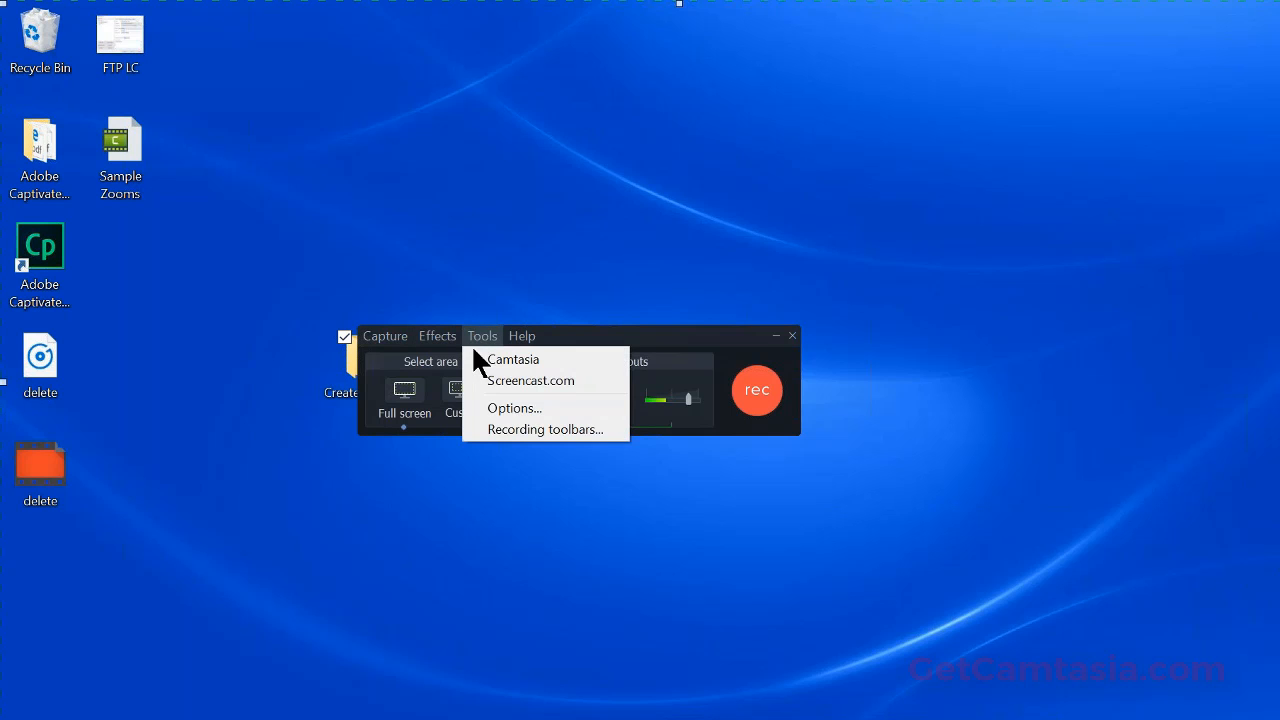
pyautogui.click(488, 400)
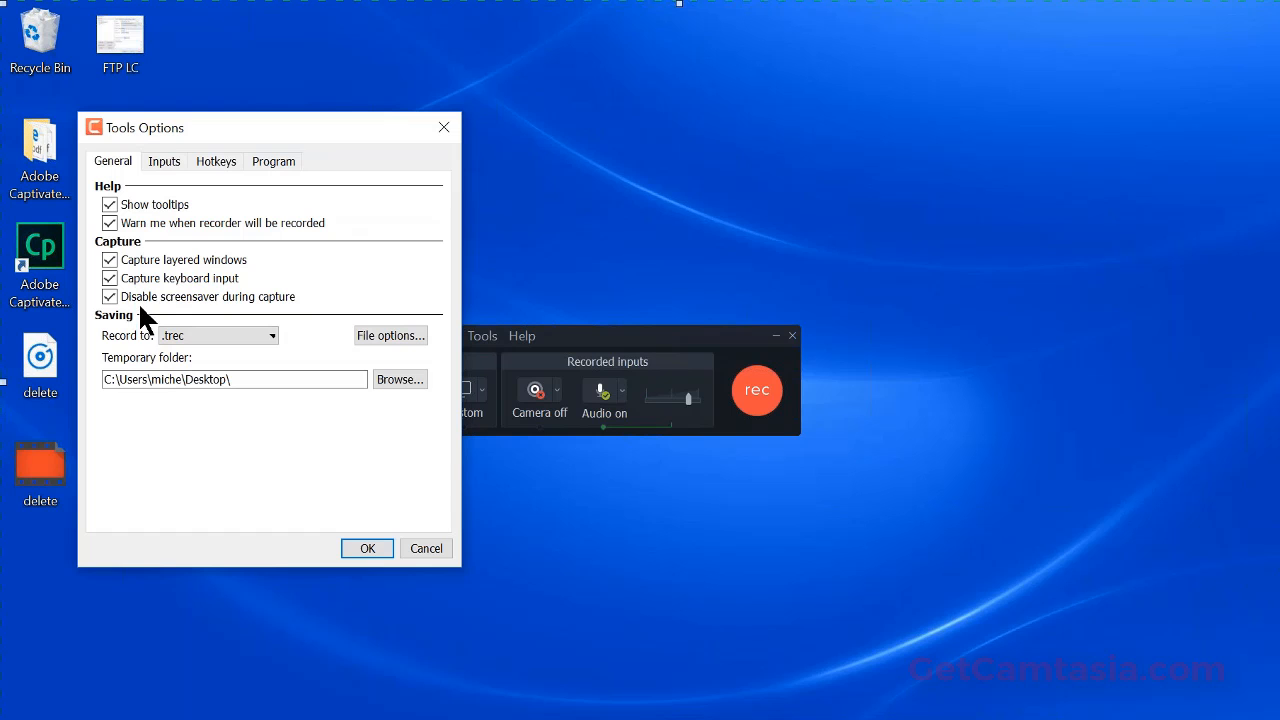
pyautogui.click(266, 161)
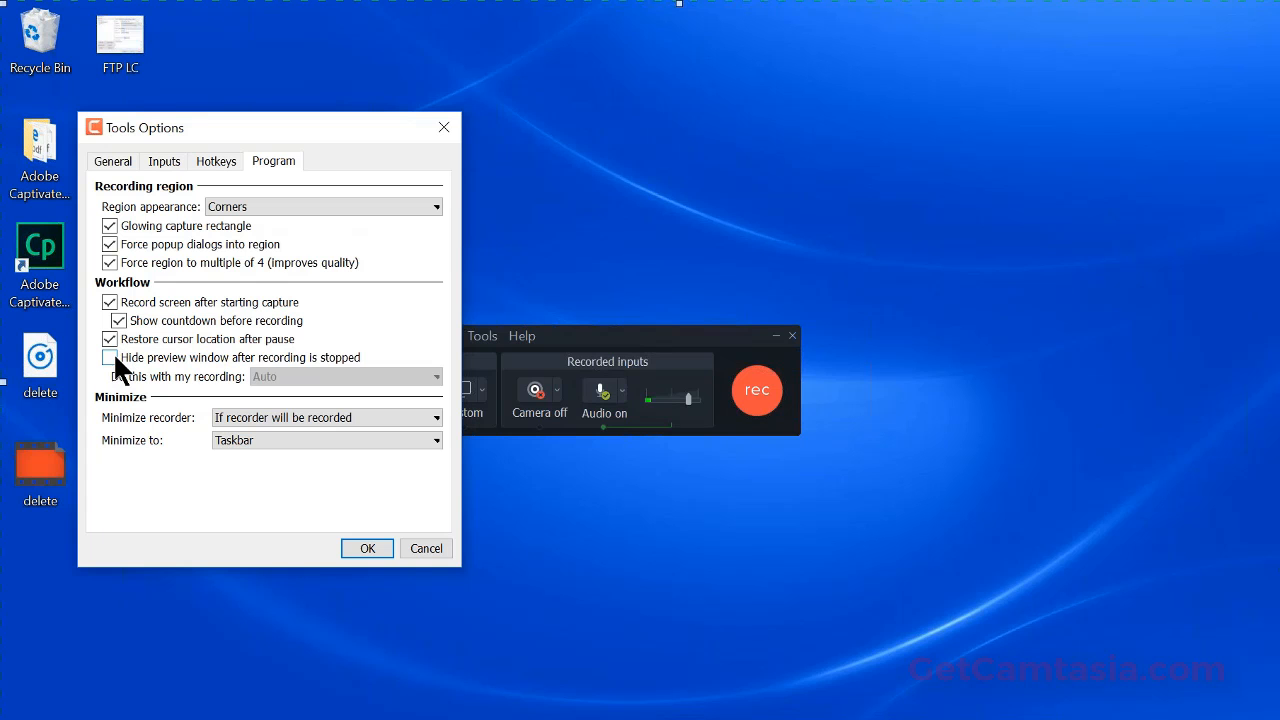
pyautogui.click(163, 163)
pyautogui.click(113, 162)
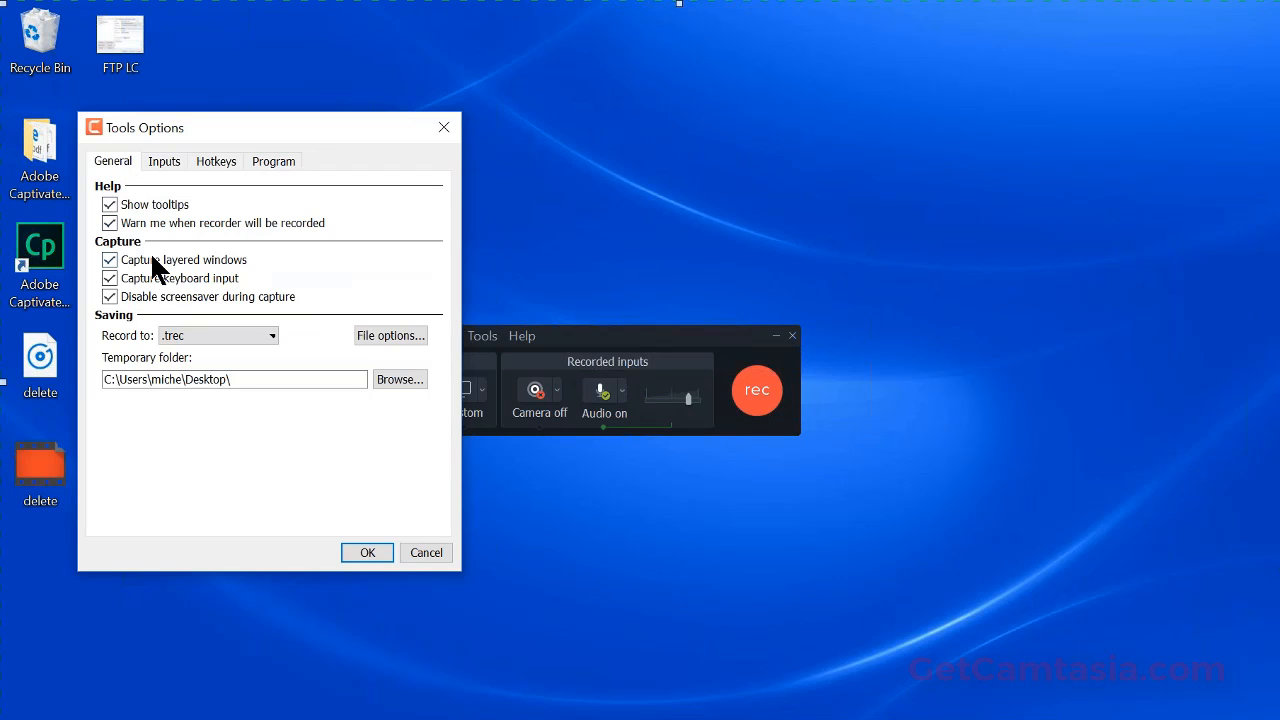
pyautogui.click(227, 386)
pyautogui.click(166, 164)
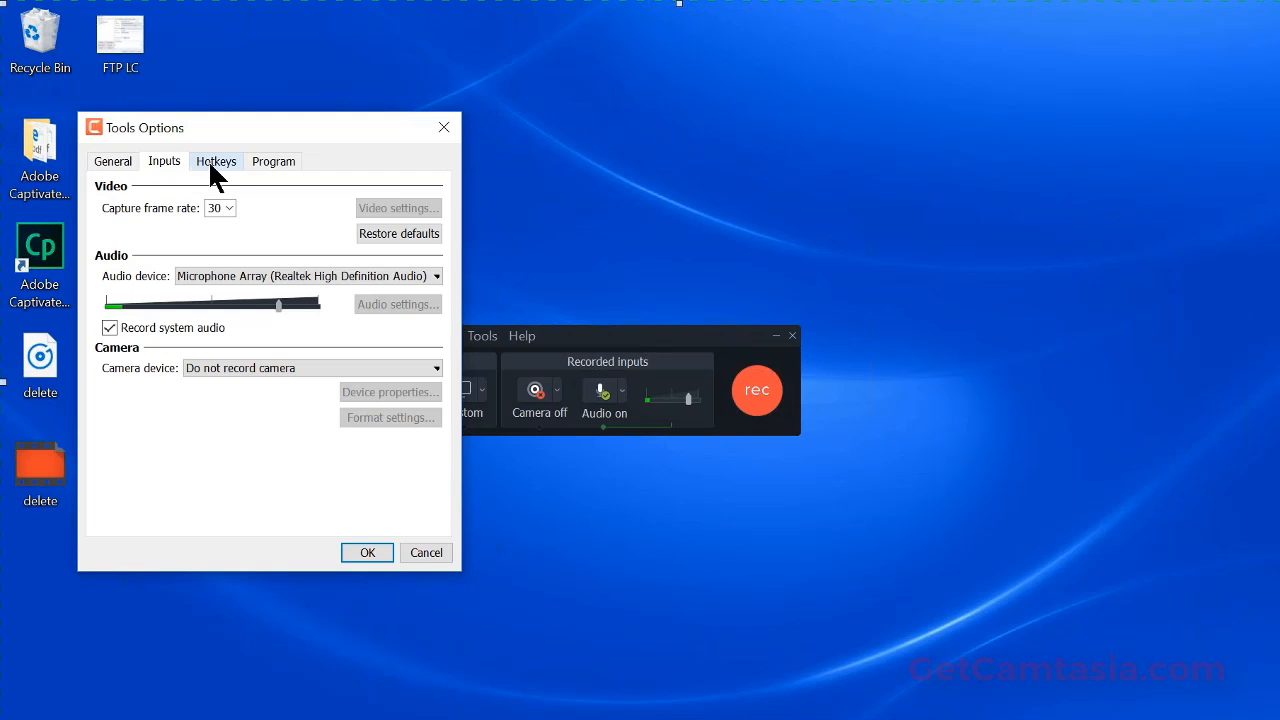
pyautogui.click(216, 163)
pyautogui.click(259, 165)
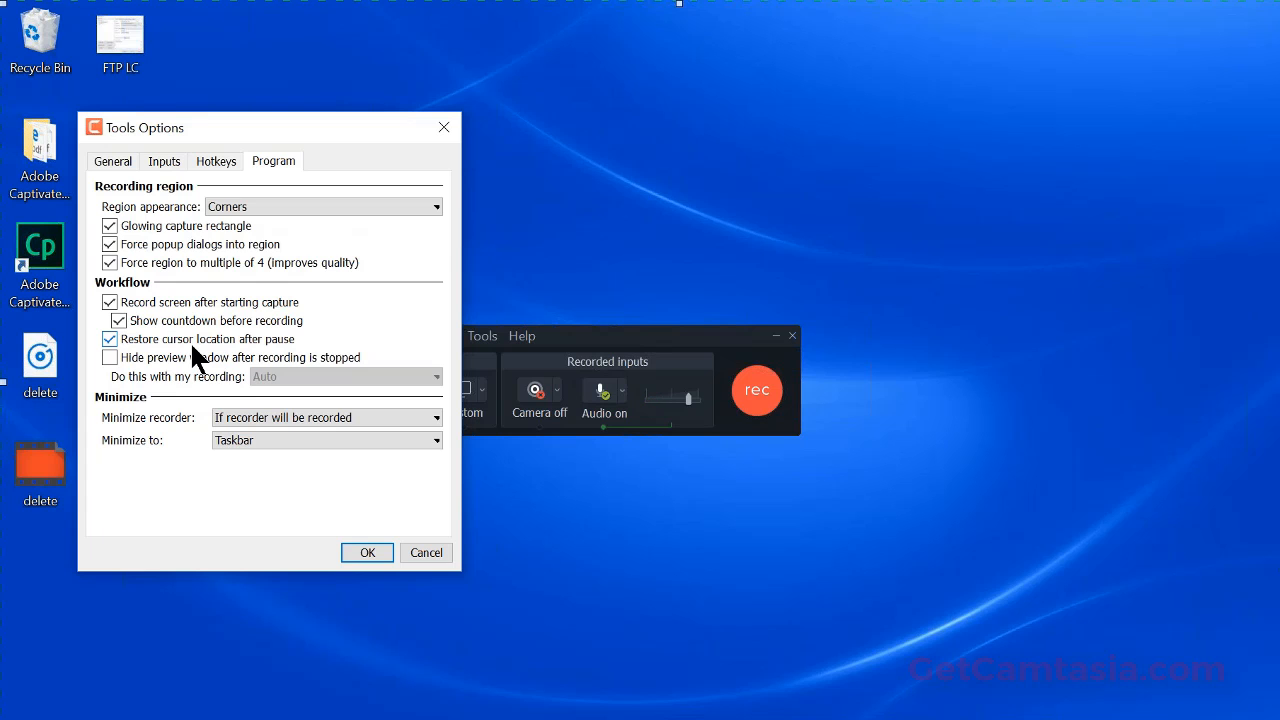
# Step: Check the hotkeys assigned to Record/Pause and Stop, and accept the recorder options
pyautogui.click(213, 158)
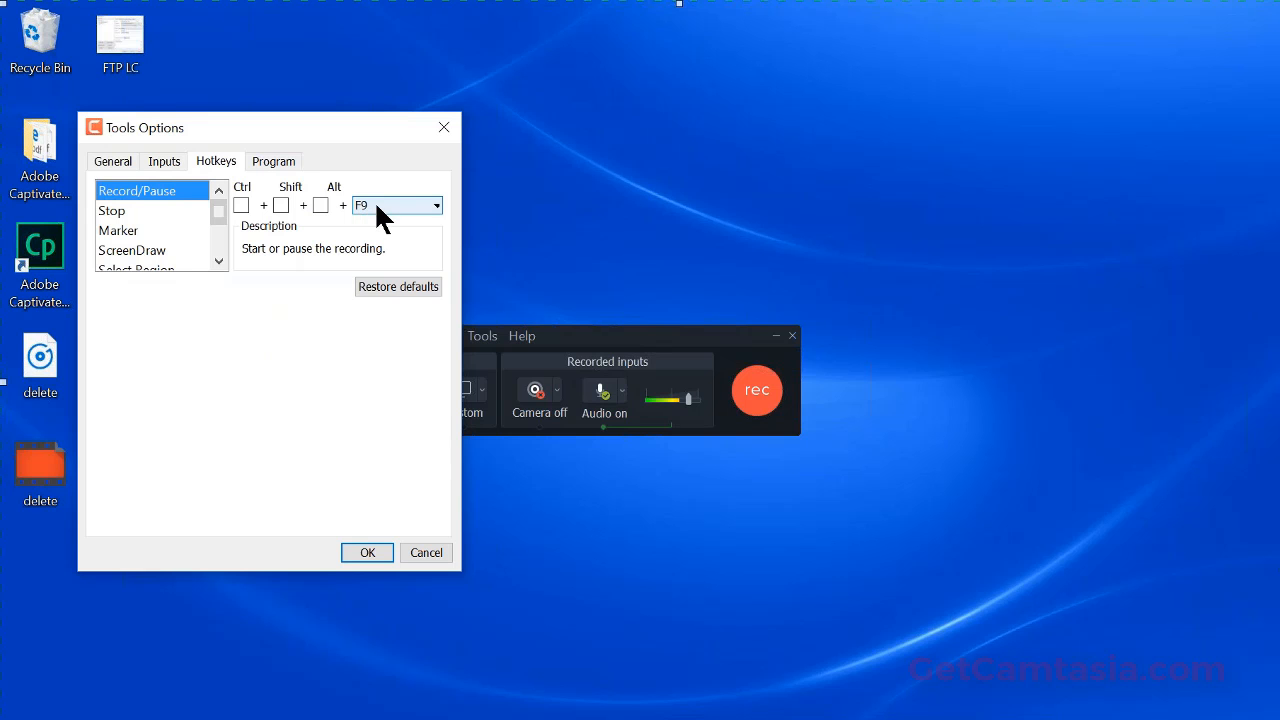
pyautogui.click(112, 212)
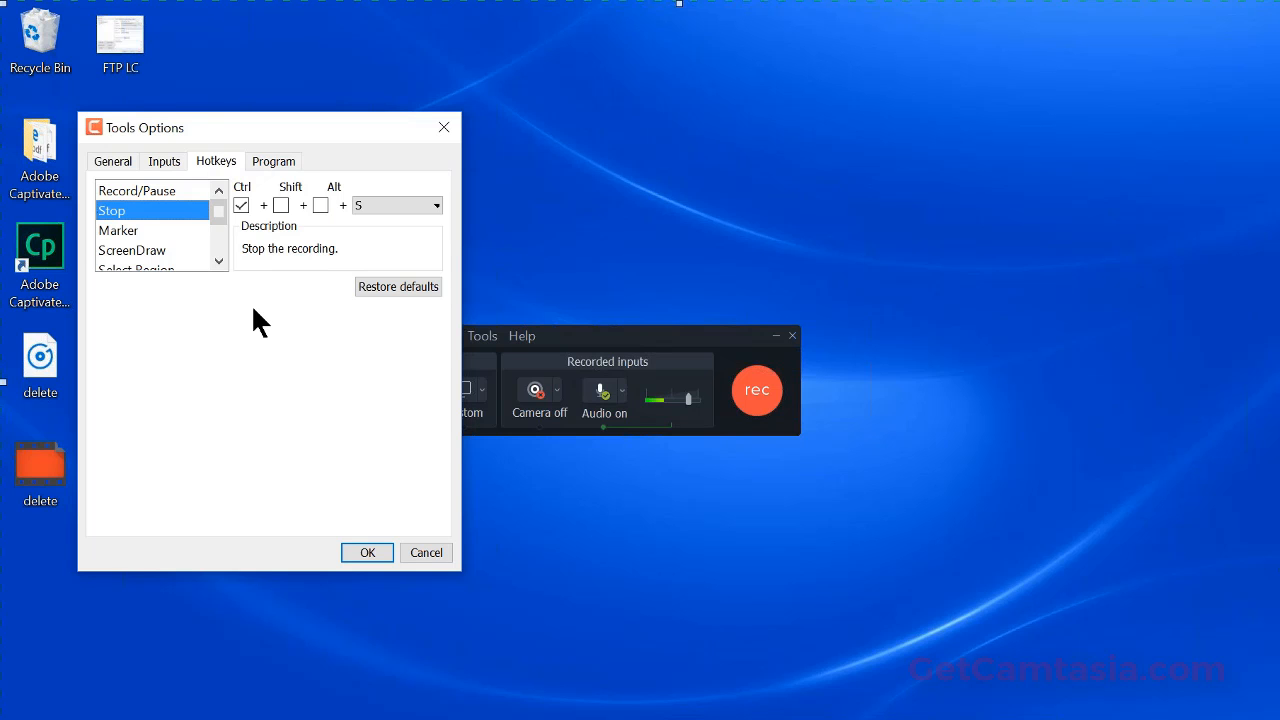
pyautogui.click(185, 190)
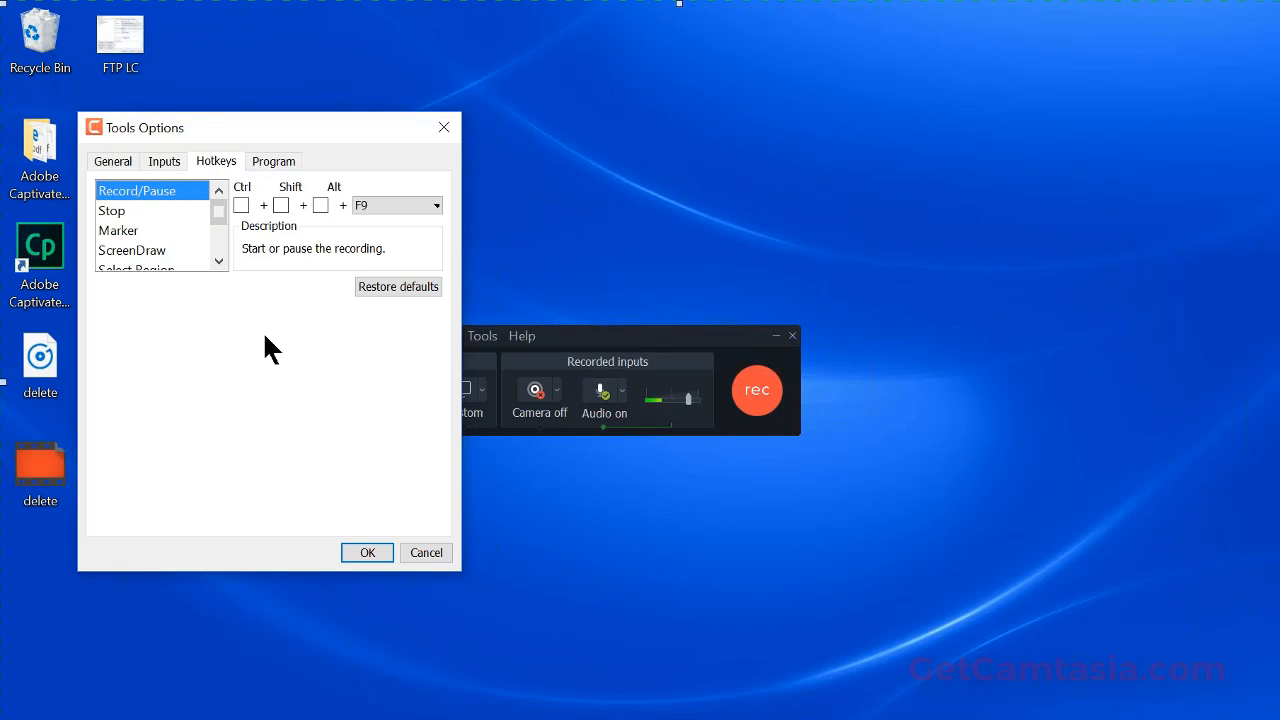
pyautogui.click(373, 552)
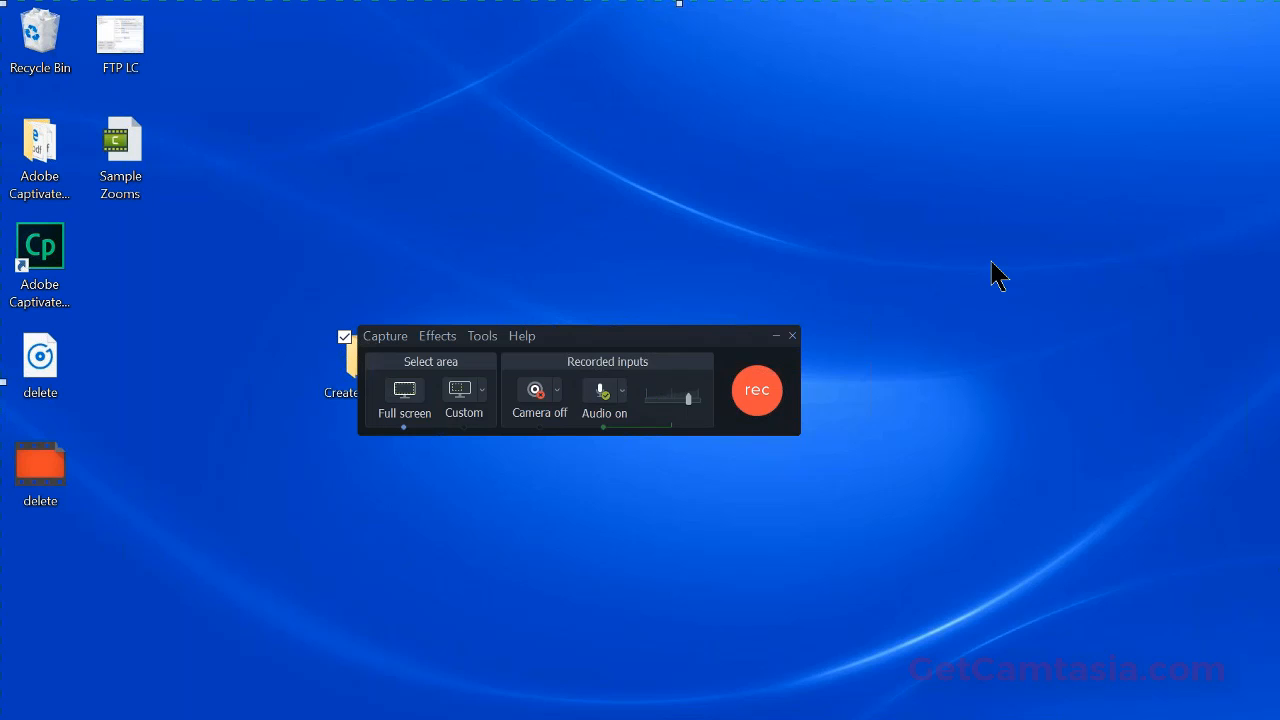
# Step: Set the recorder's audio input to Microphone (3- Logitech USB Headset) and turn off system audio recording
pyautogui.click(623, 394)
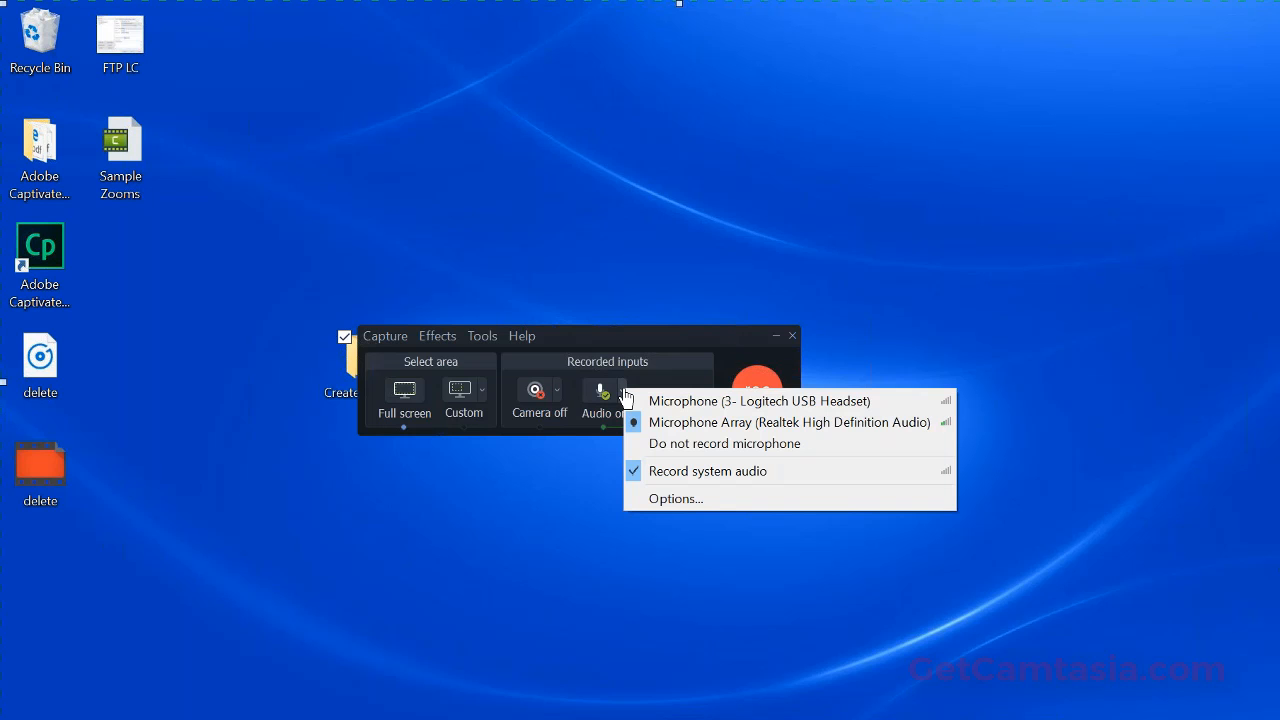
pyautogui.click(679, 404)
pyautogui.click(623, 394)
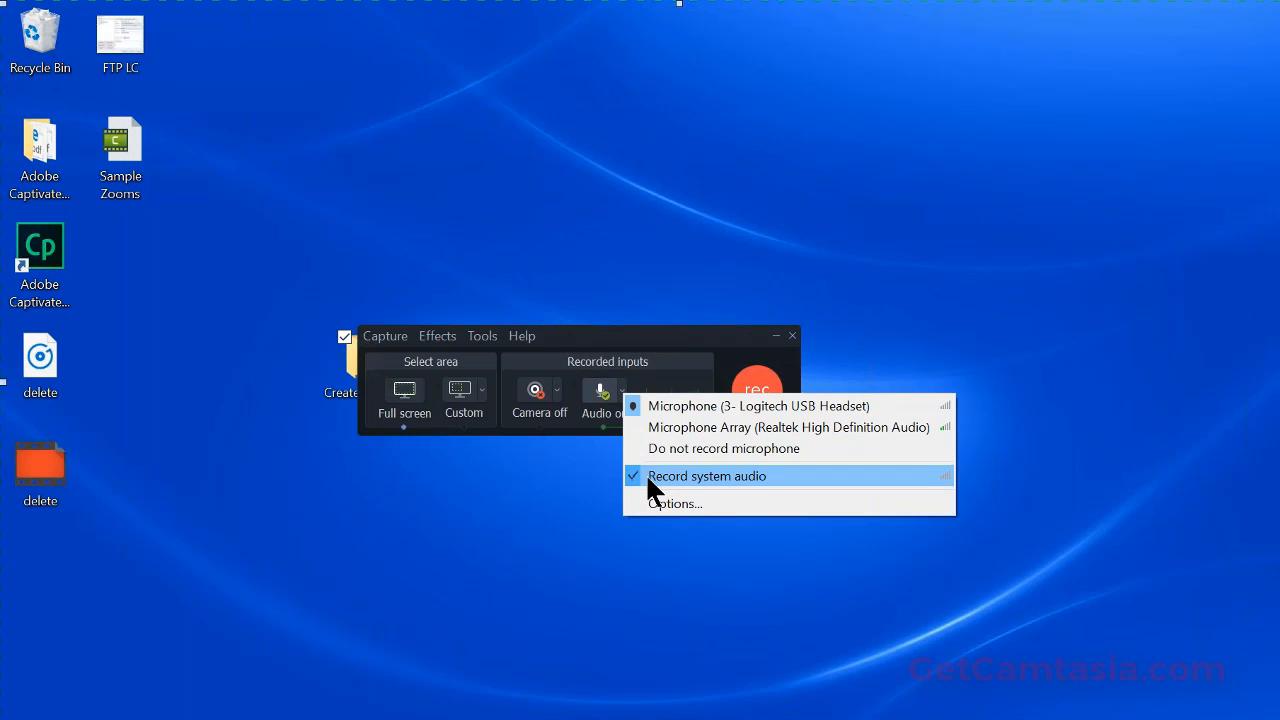
pyautogui.click(635, 476)
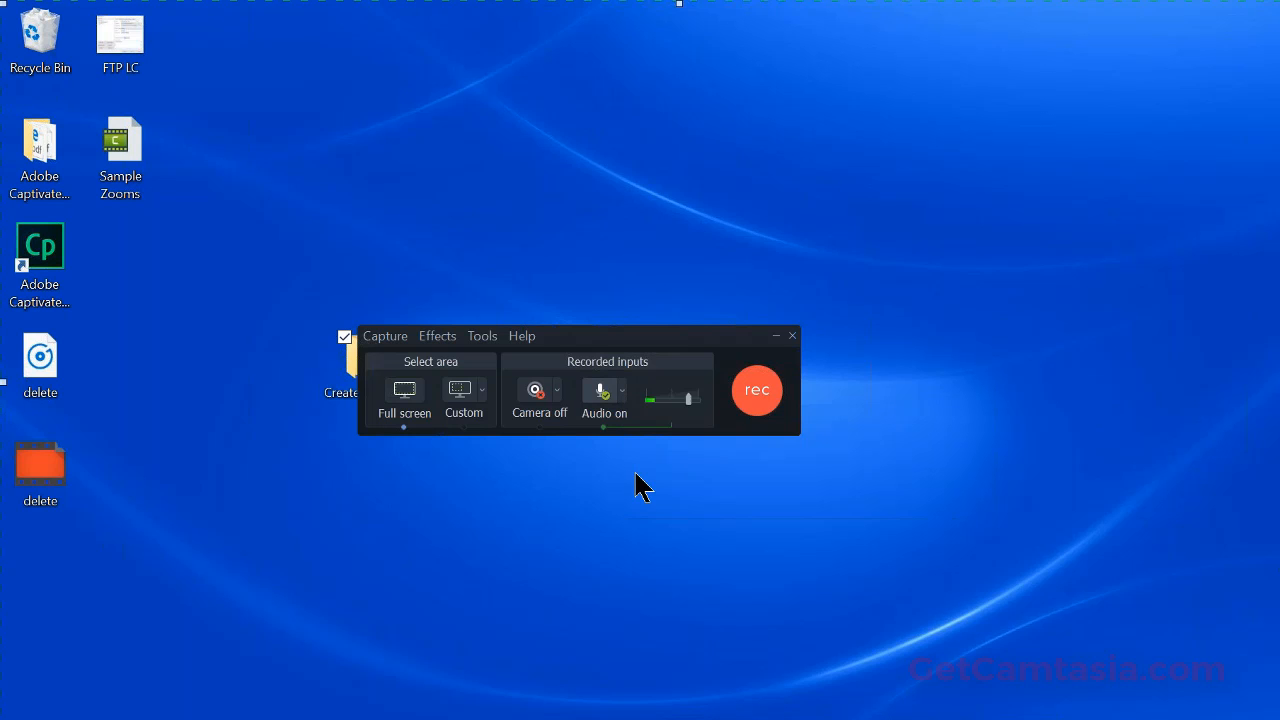
# Step: Turn off microphone recording and move the recorder window to the lower part of the desktop, clear of the Create a Table folder
pyautogui.click(621, 394)
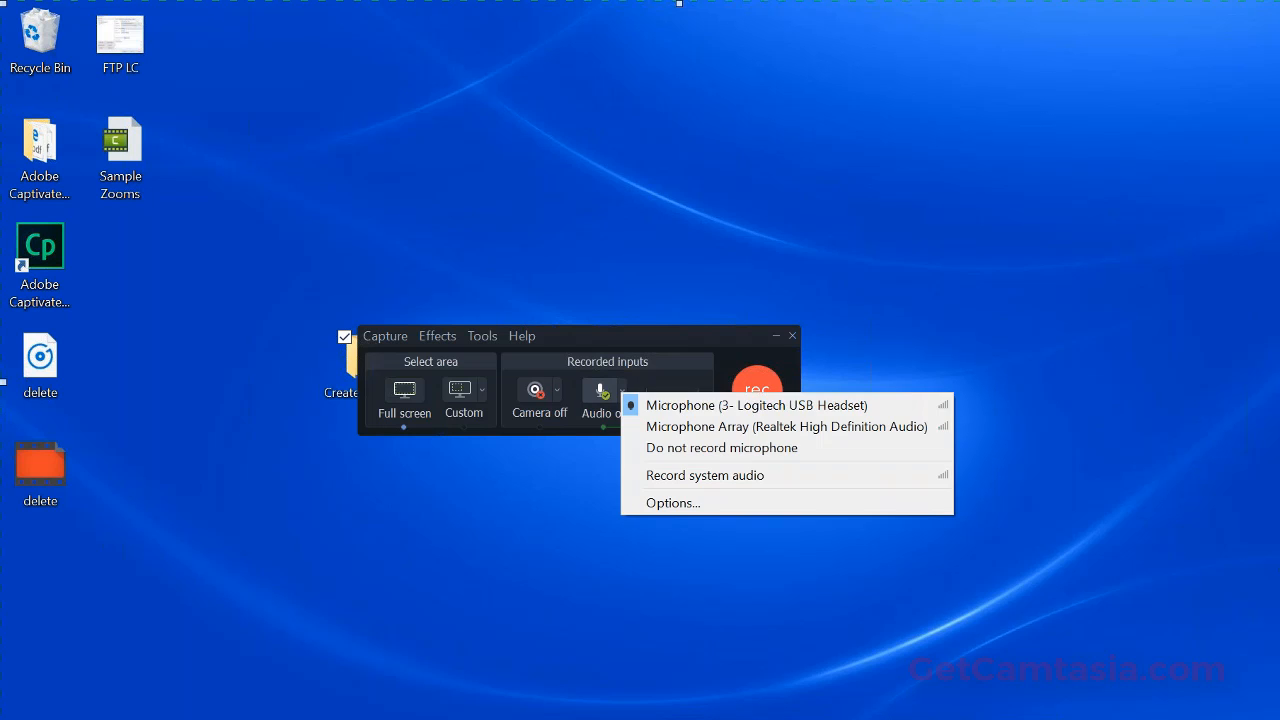
pyautogui.click(647, 446)
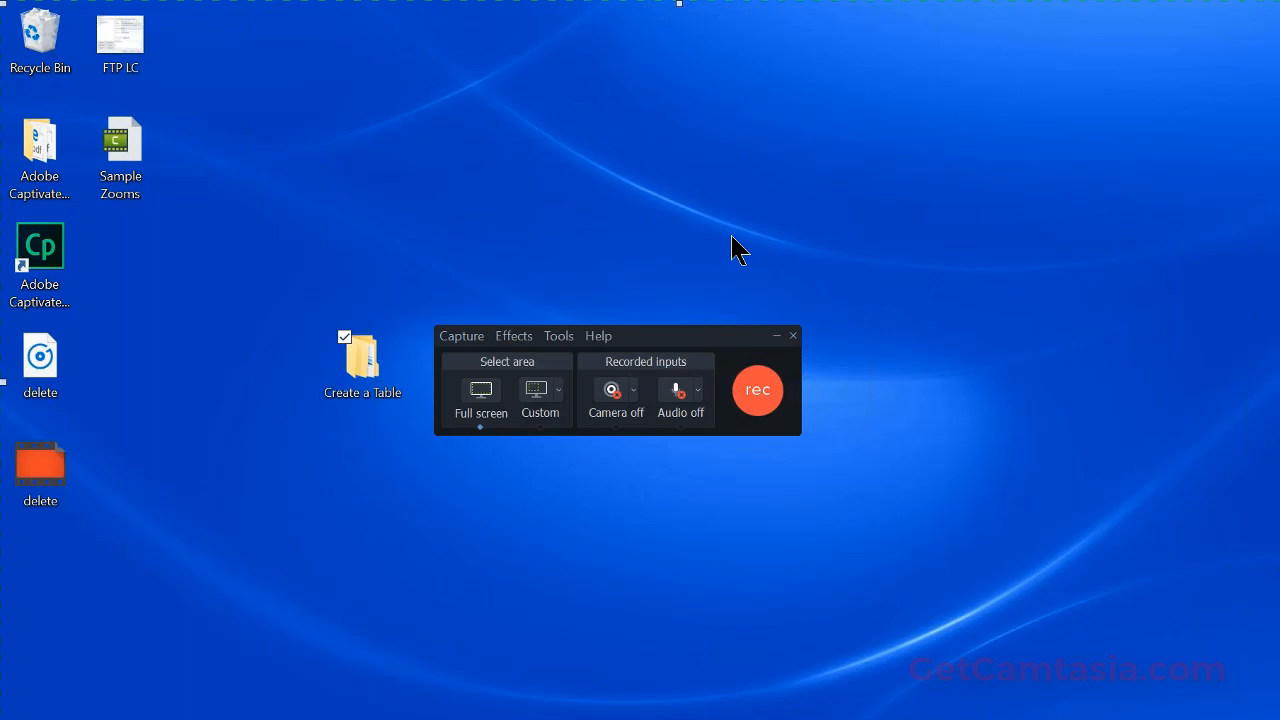
pyautogui.rightClick(605, 190)
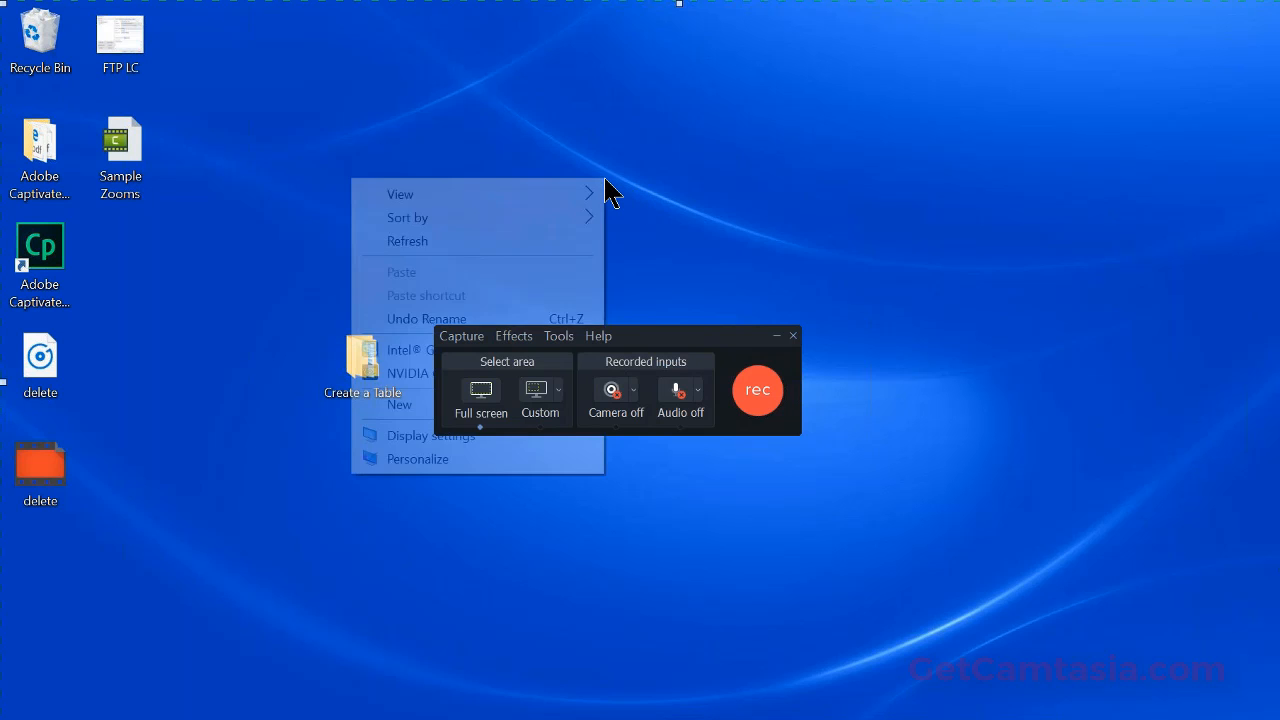
pyautogui.click(636, 352)
pyautogui.moveTo(636, 352); pyautogui.dragTo(711, 540)
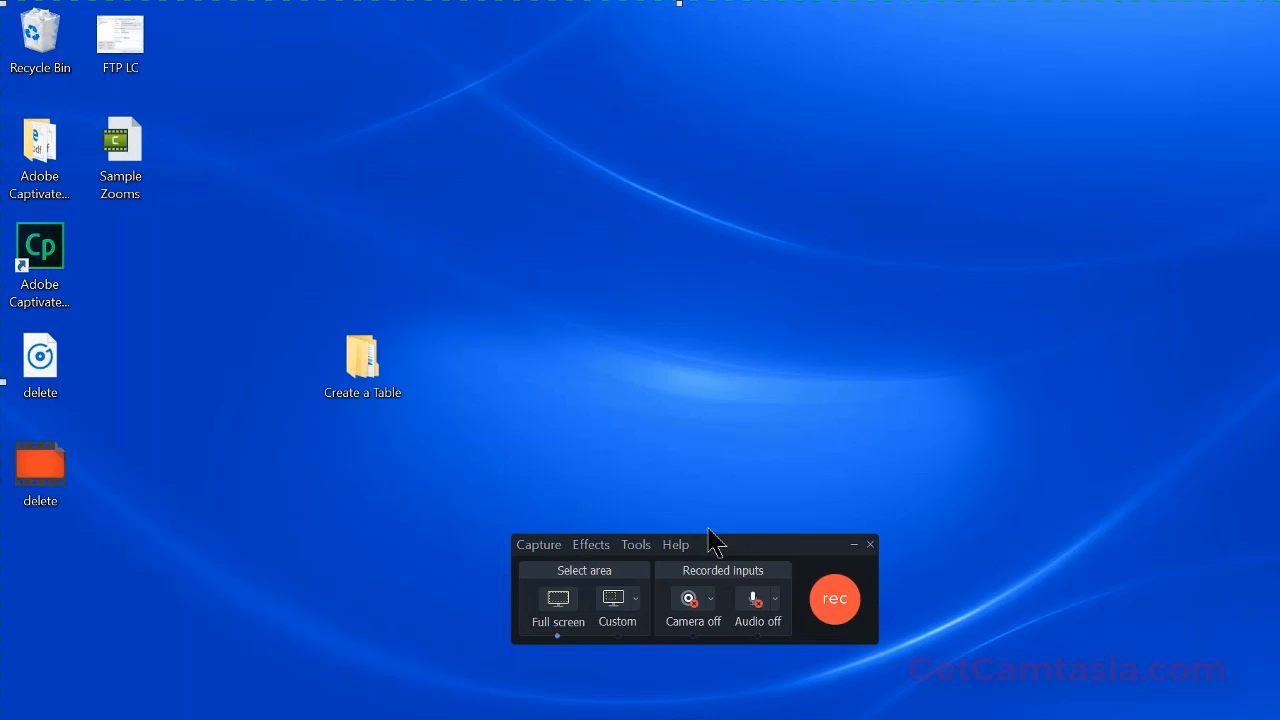
# Step: Dismiss the desktop's context options and start a full-screen recording with camera and audio off
pyautogui.rightClick(545, 250)
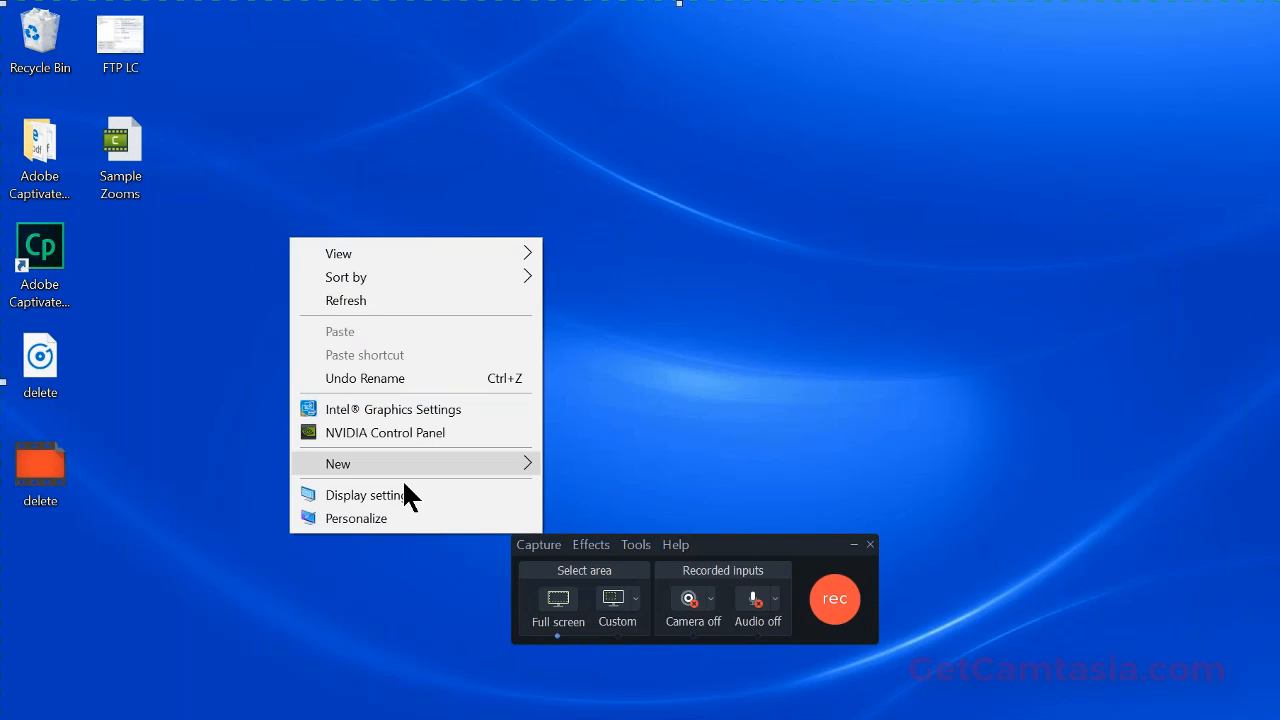
pyautogui.click(619, 377)
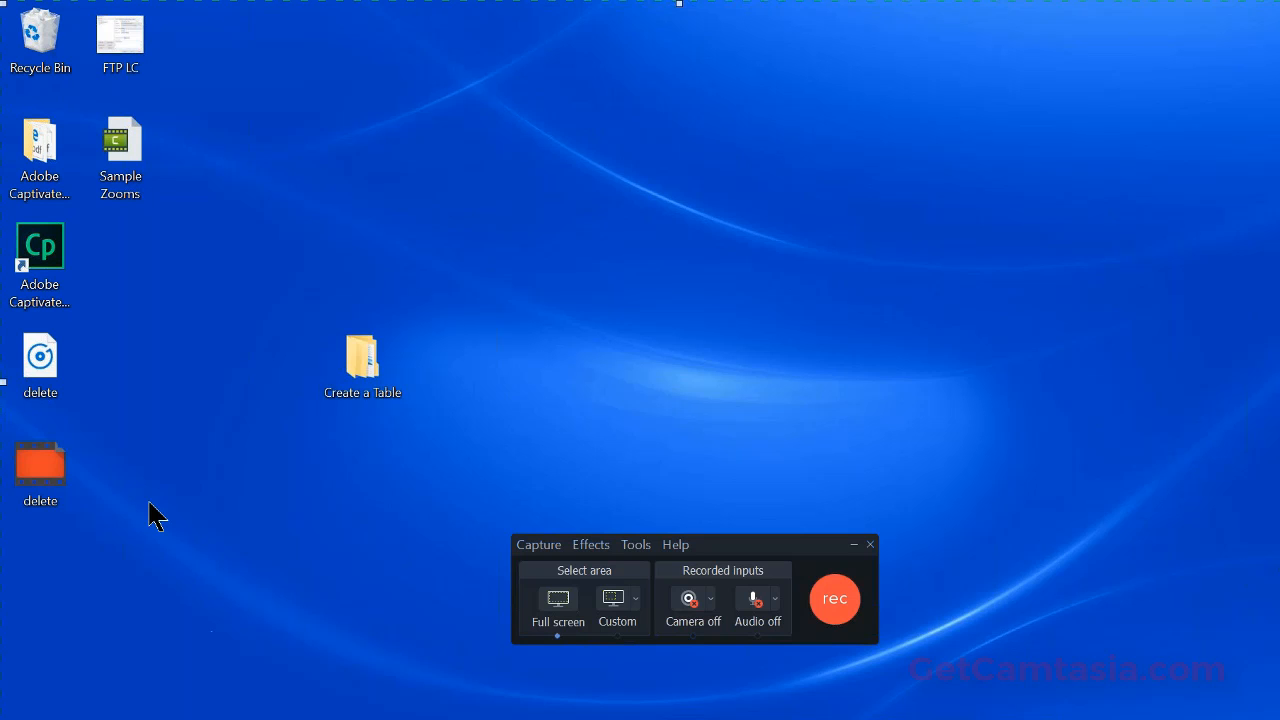
pyautogui.click(828, 612)
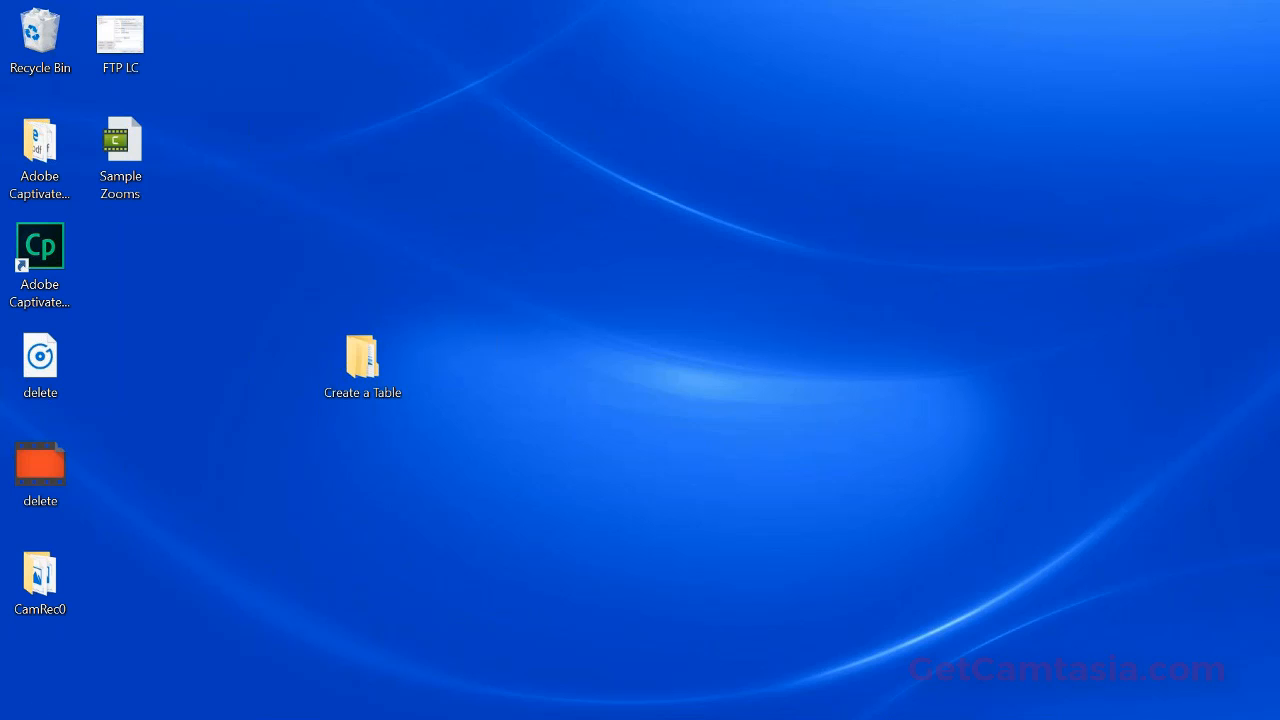
# Step: Launch Word 2016, maximize its window and create a blank document
pyautogui.press('super')
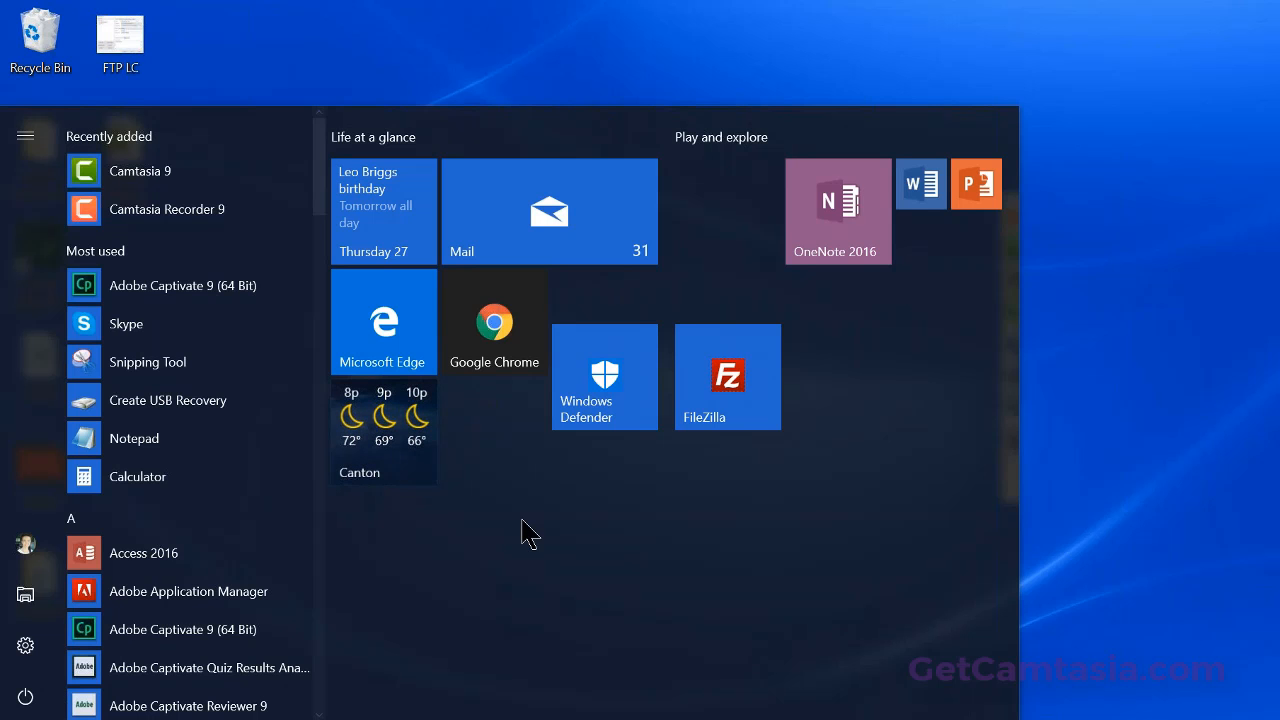
pyautogui.click(915, 190)
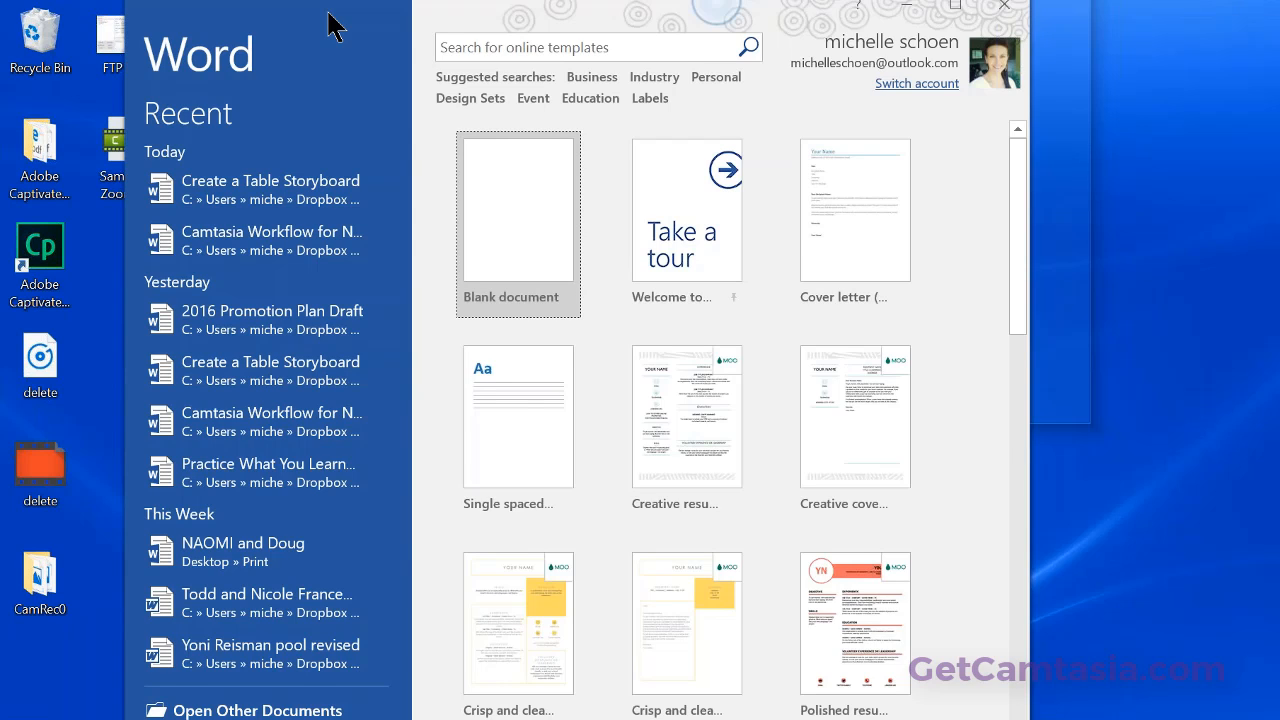
pyautogui.doubleClick(335, 25)
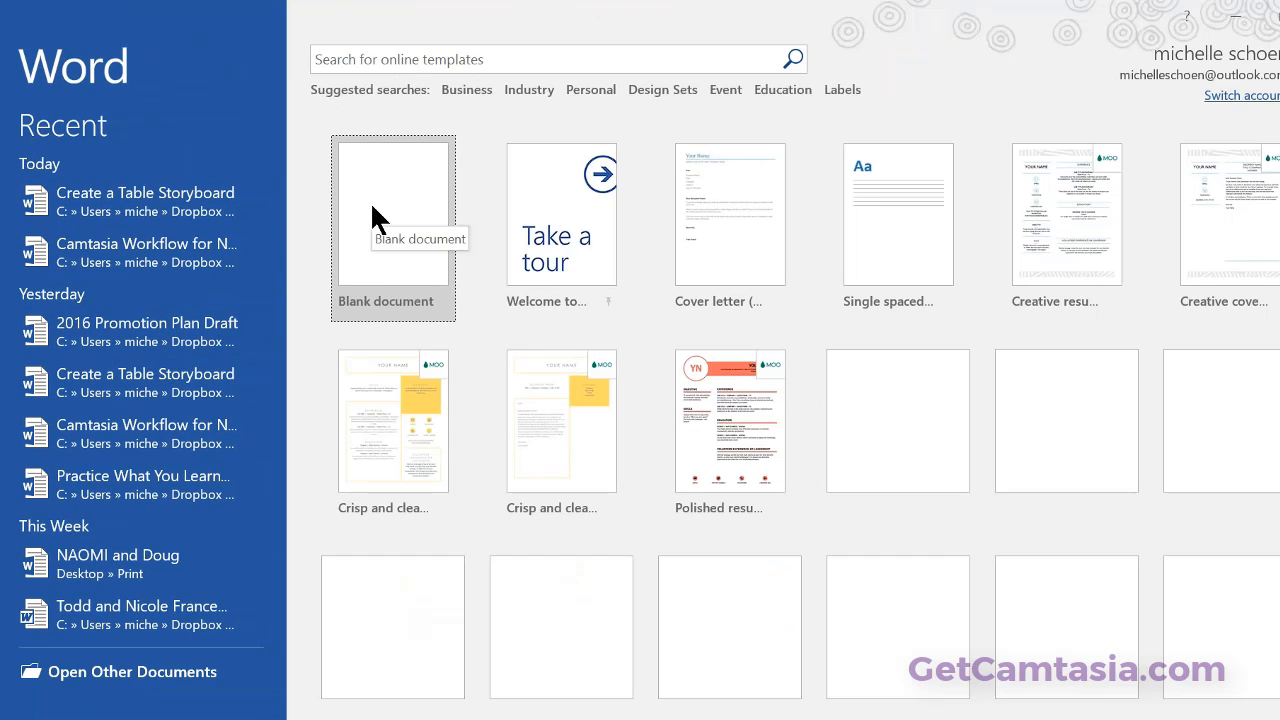
pyautogui.click(370, 201)
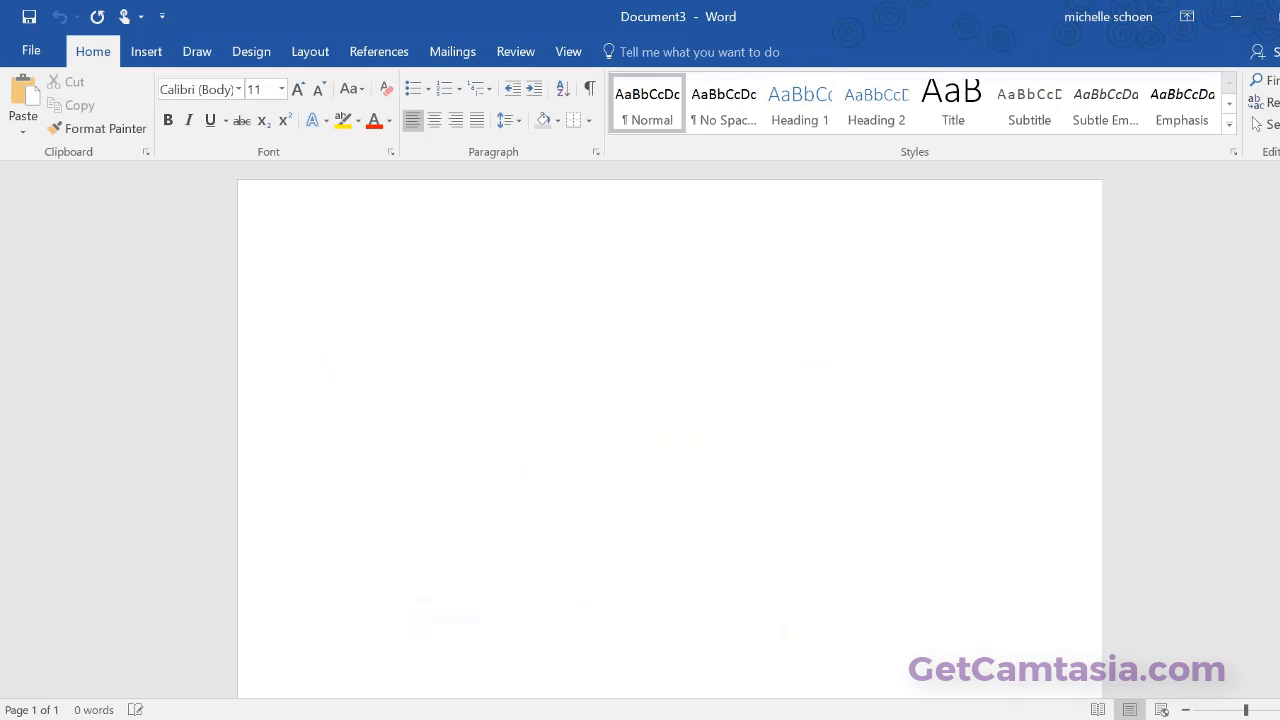
# Step: Insert a table with three columns and five rows into the blank document
pyautogui.click(150, 54)
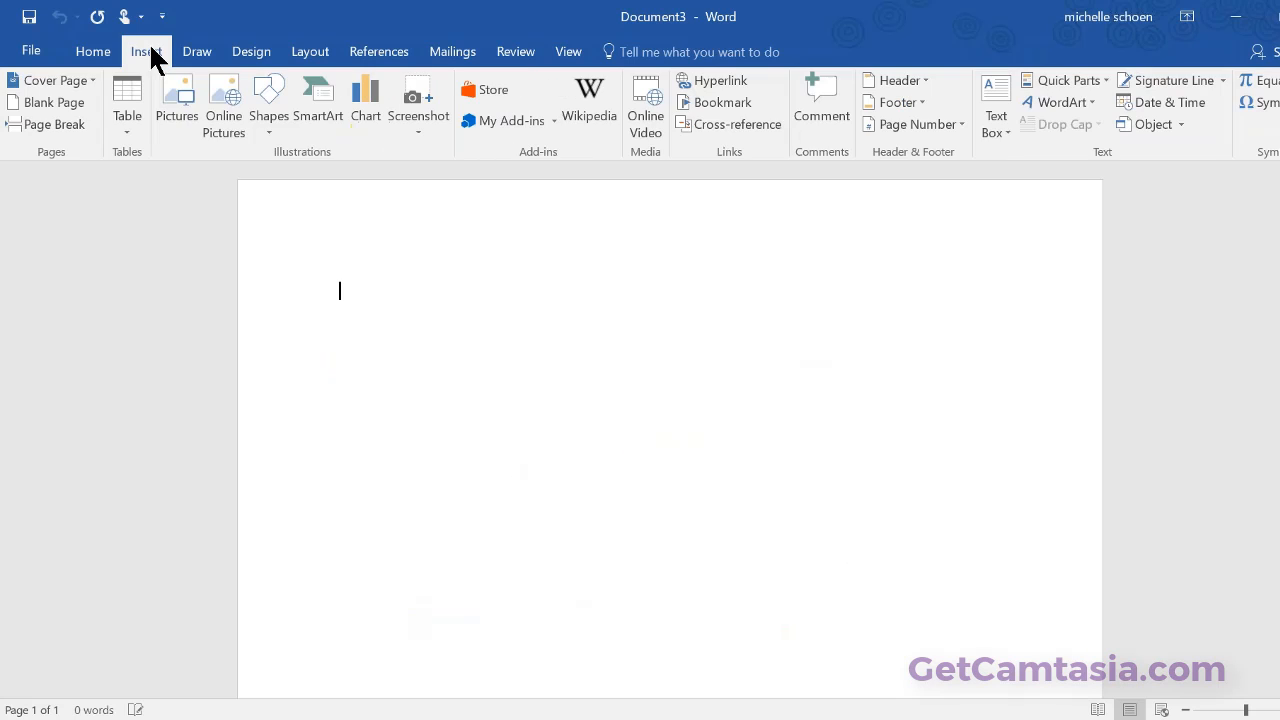
pyautogui.click(128, 90)
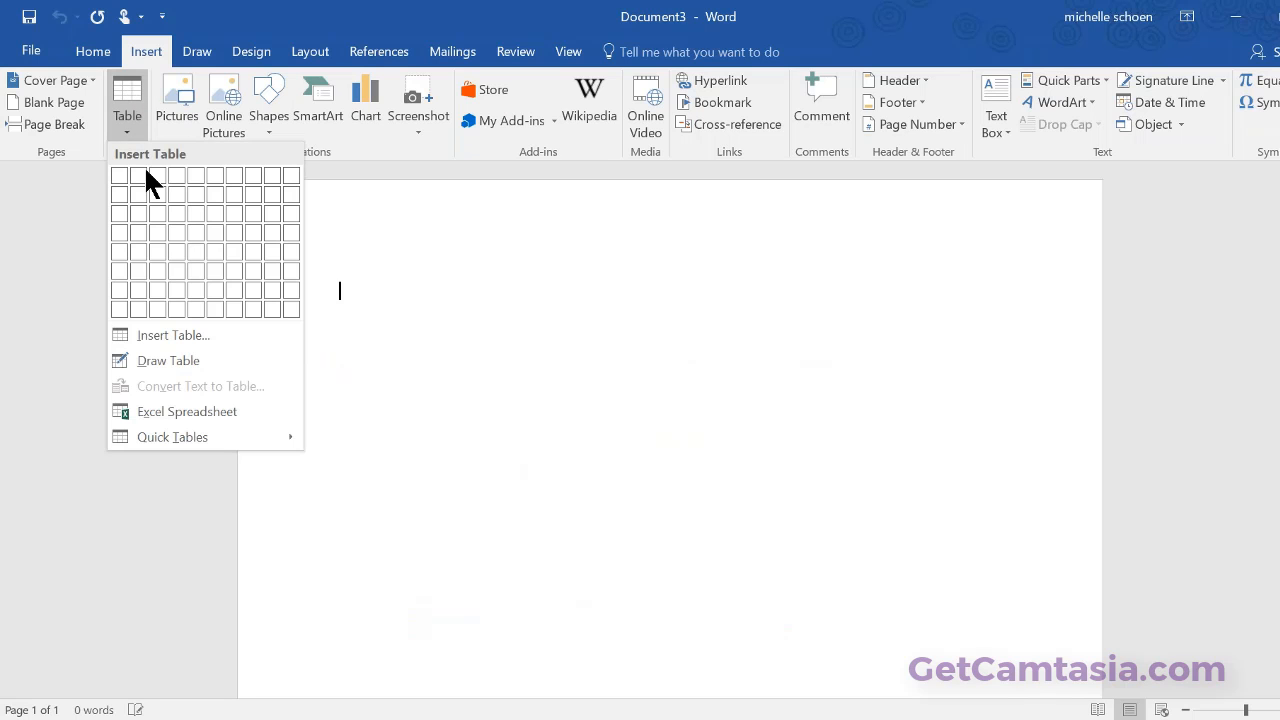
pyautogui.click(153, 251)
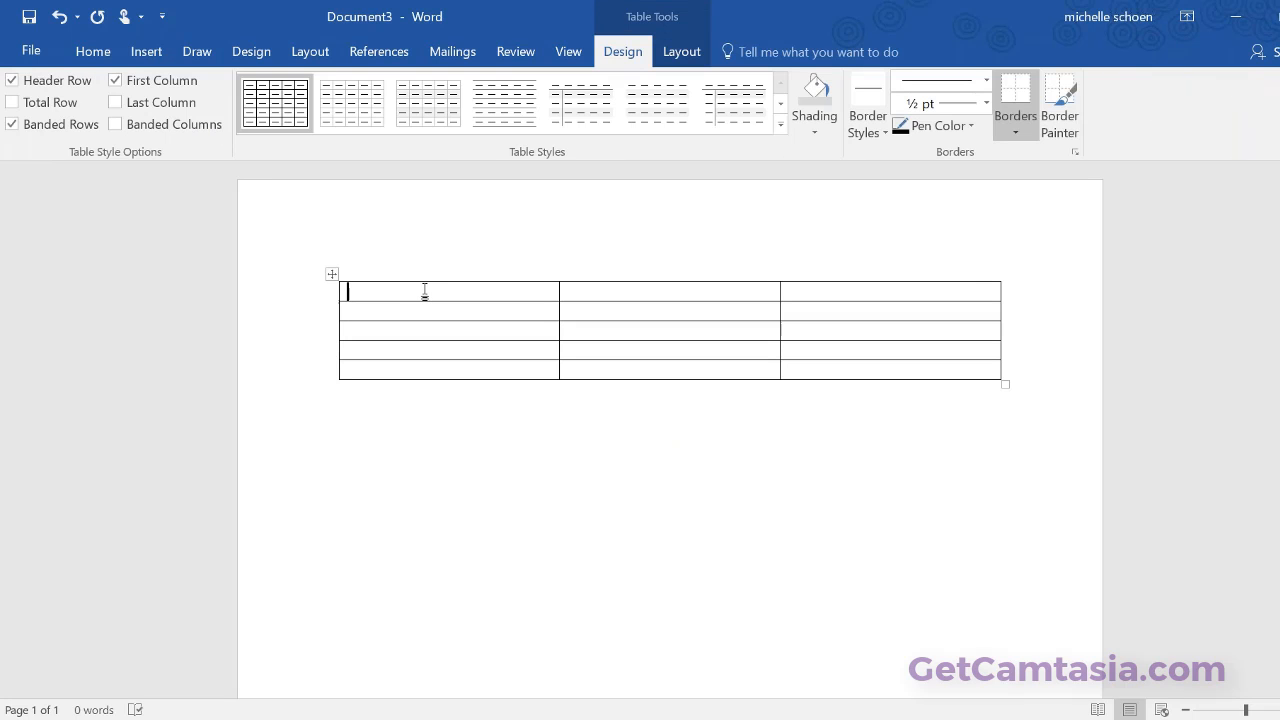
# Step: Shade all three cells of the table's first row with a gray theme color
pyautogui.moveTo(426, 289); pyautogui.dragTo(844, 296)
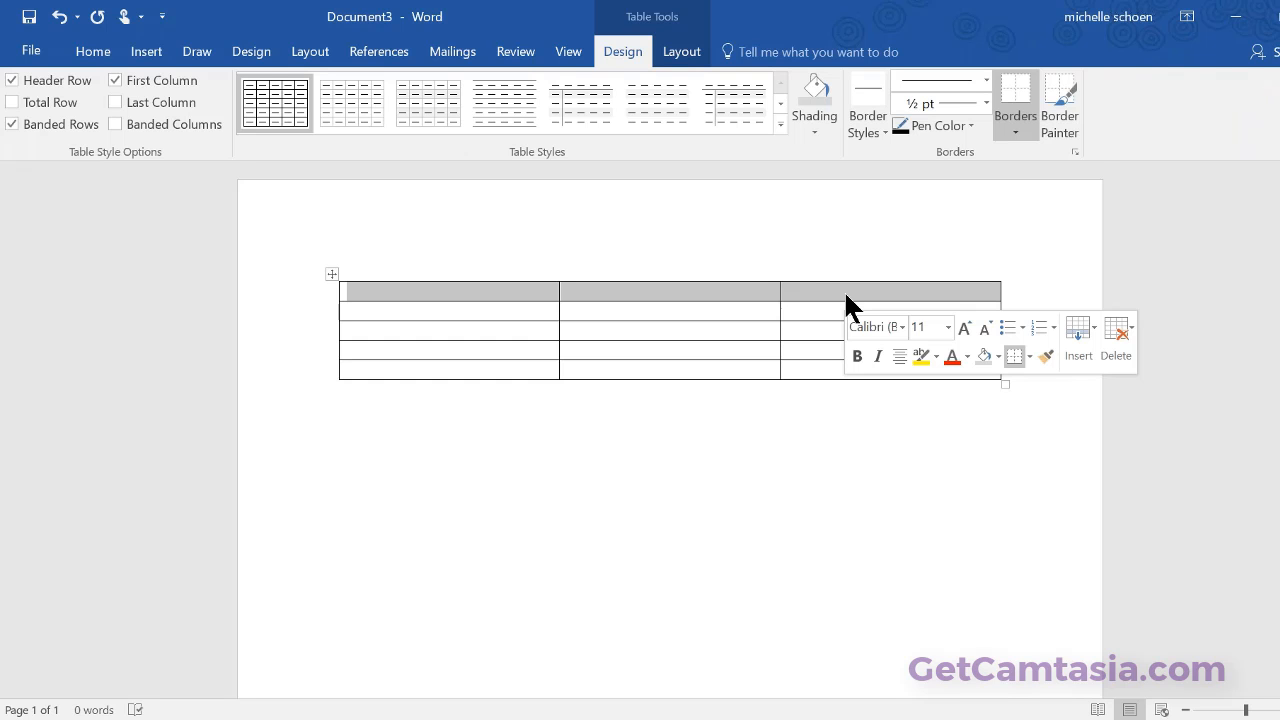
pyautogui.click(997, 355)
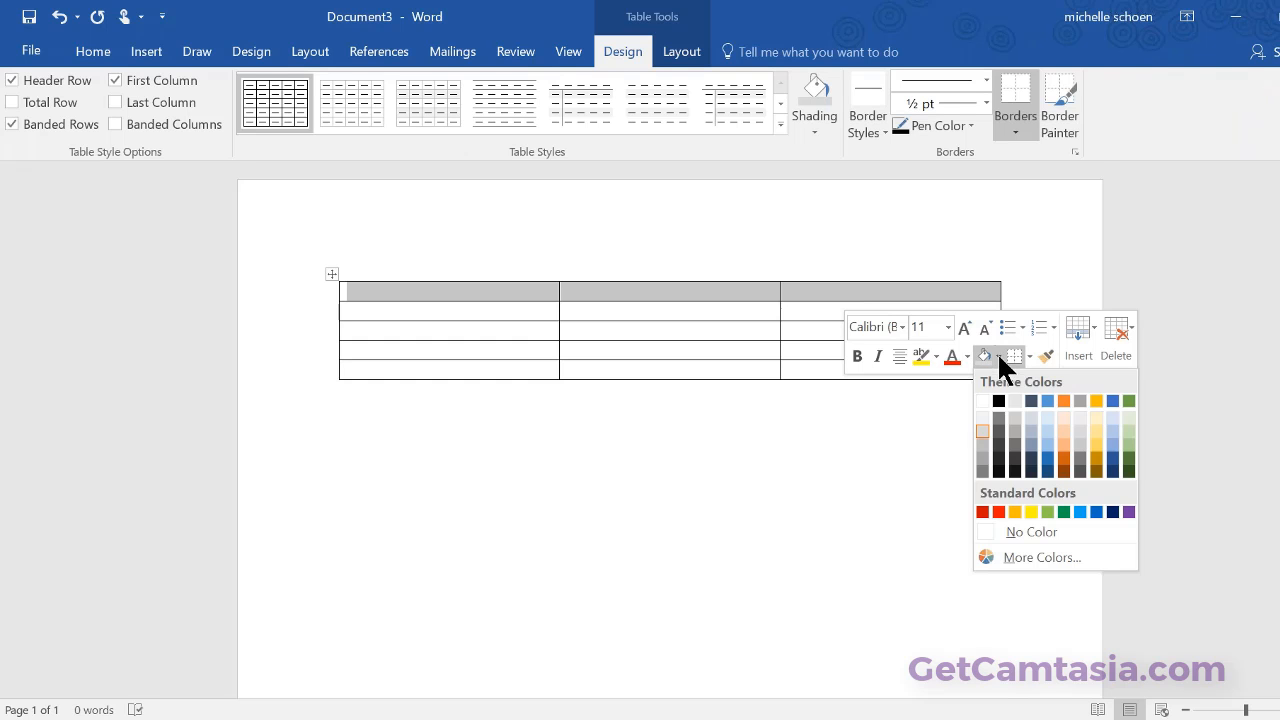
pyautogui.click(1011, 414)
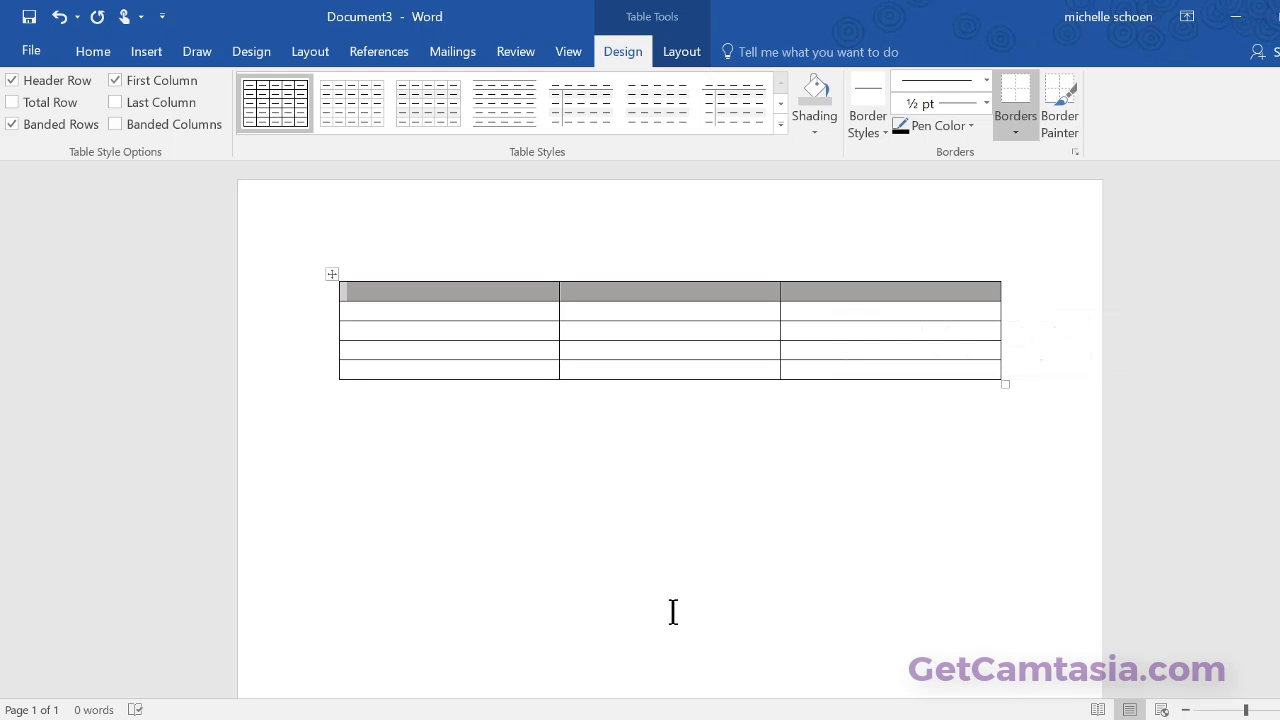
# Step: Switch to the browser showing the Microsoft Support search for Word 2016 tables, and stop the recording
pyautogui.click(602, 719)
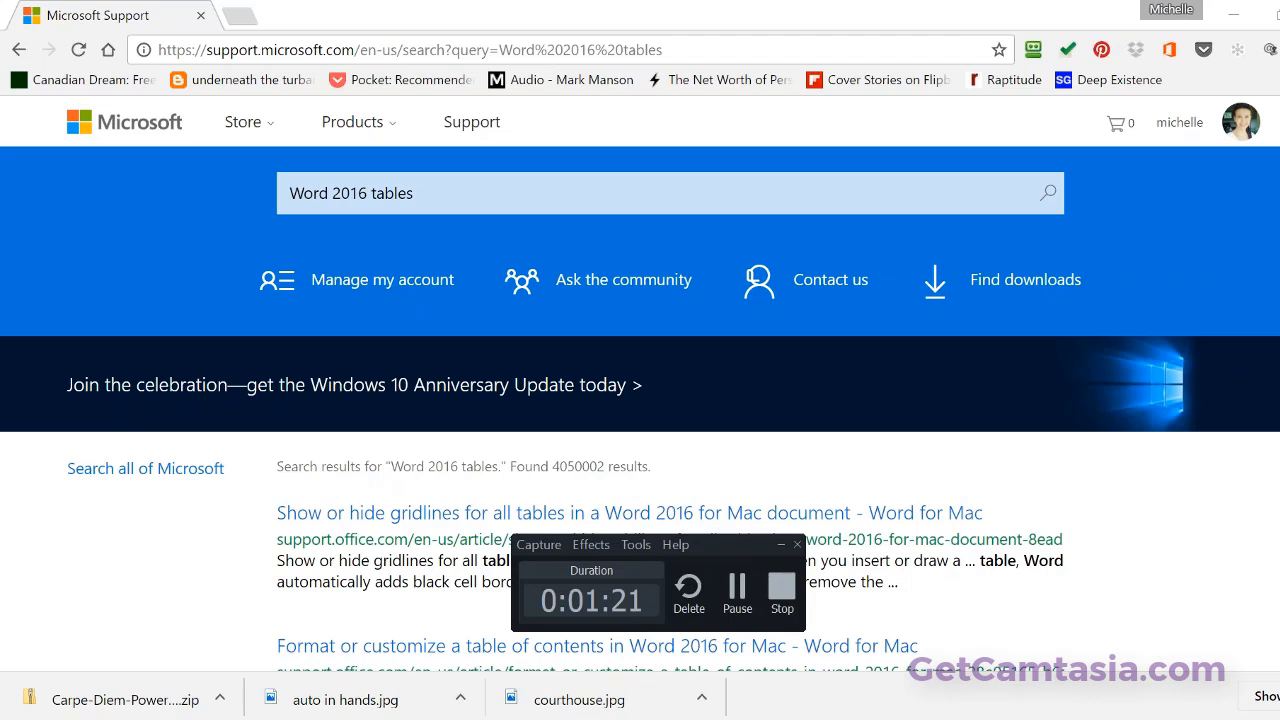
pyautogui.click(783, 586)
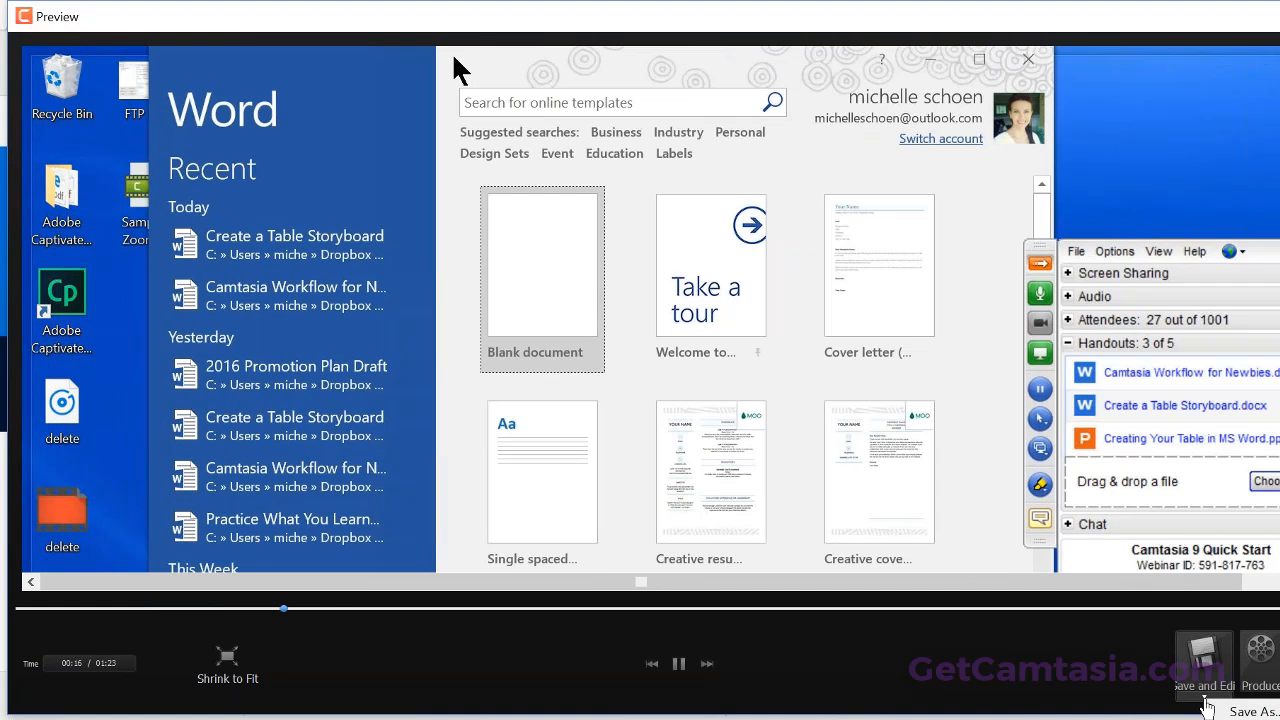
# Step: Start saving the previewed recording as a file and choose the Recordings subfolder of the desktop's Create a Table folder
pyautogui.click(1205, 700)
pyautogui.moveTo(177, 349); pyautogui.dragTo(172, 200)
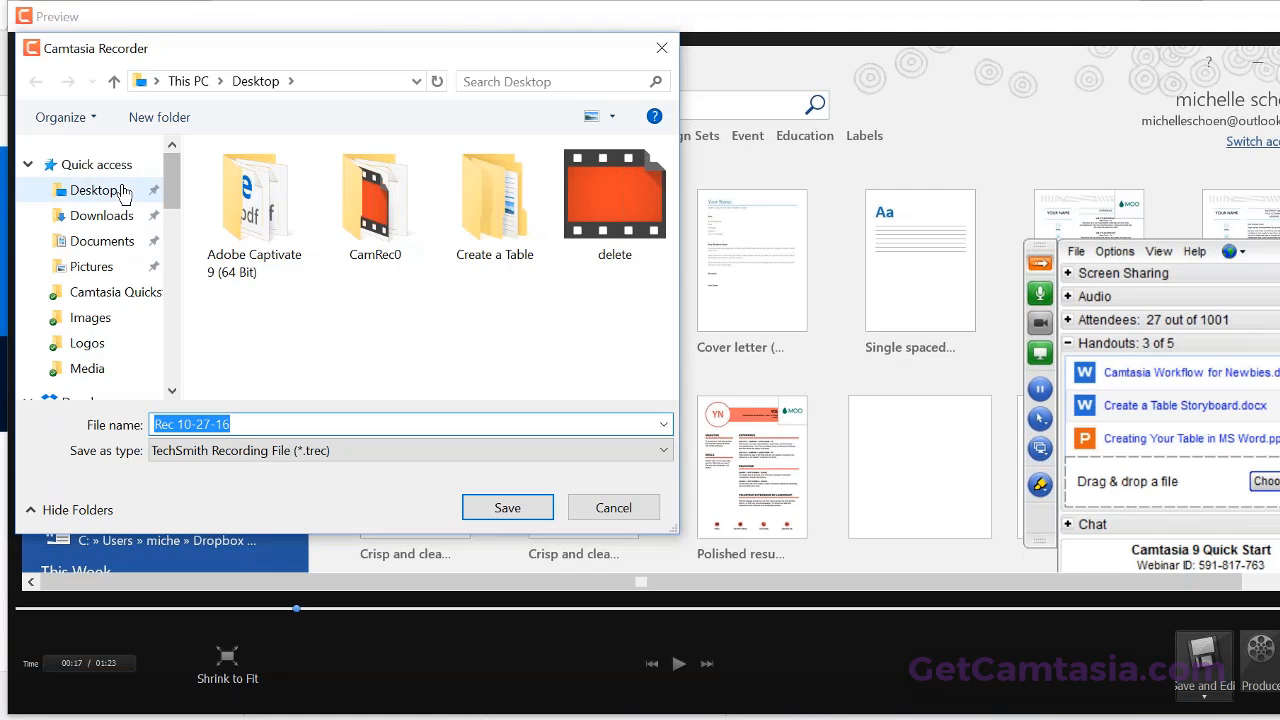
pyautogui.click(158, 192)
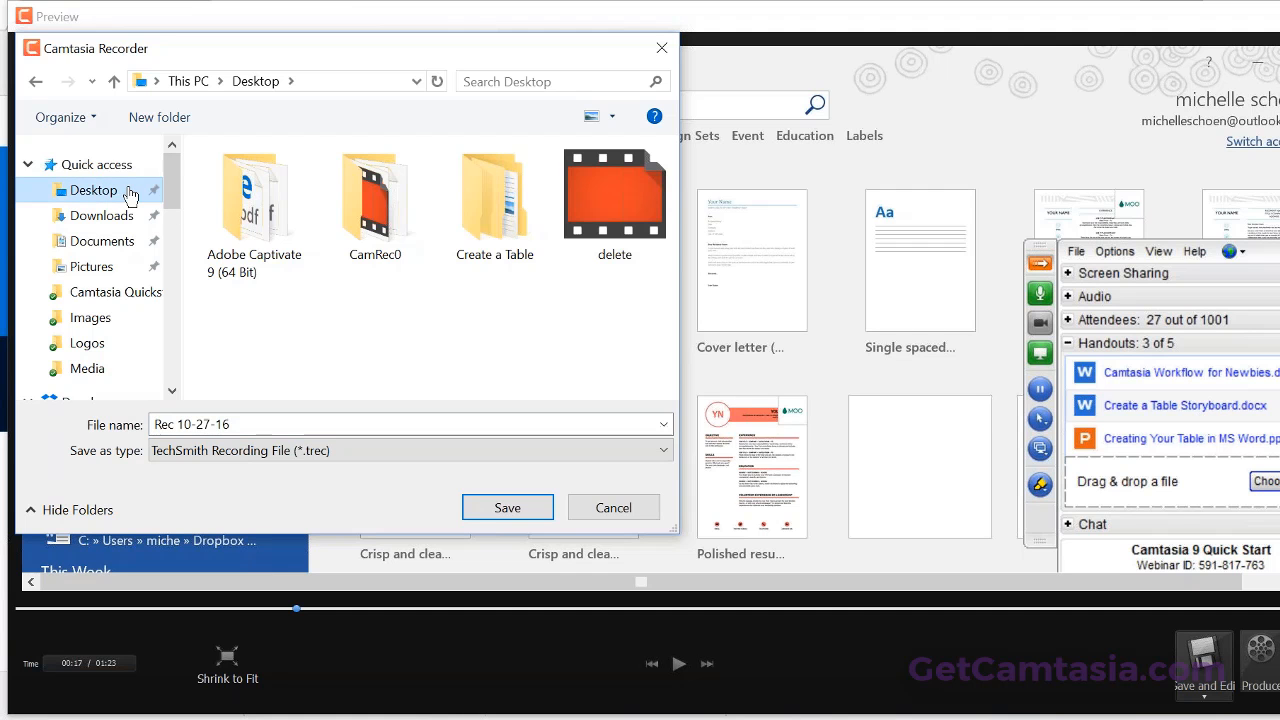
pyautogui.doubleClick(477, 220)
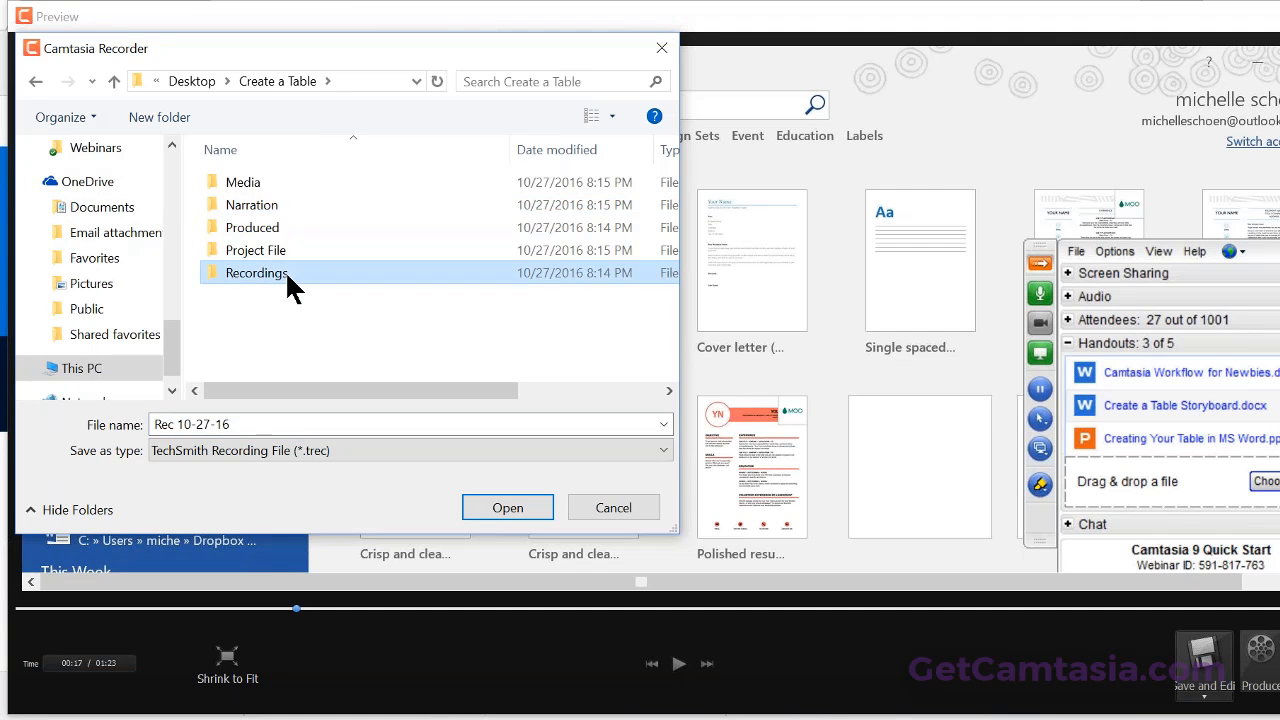
pyautogui.doubleClick(292, 274)
# Step: Name the recording "create a table" and save it as a TechSmith Recording File (*.trec)
pyautogui.click(278, 424)
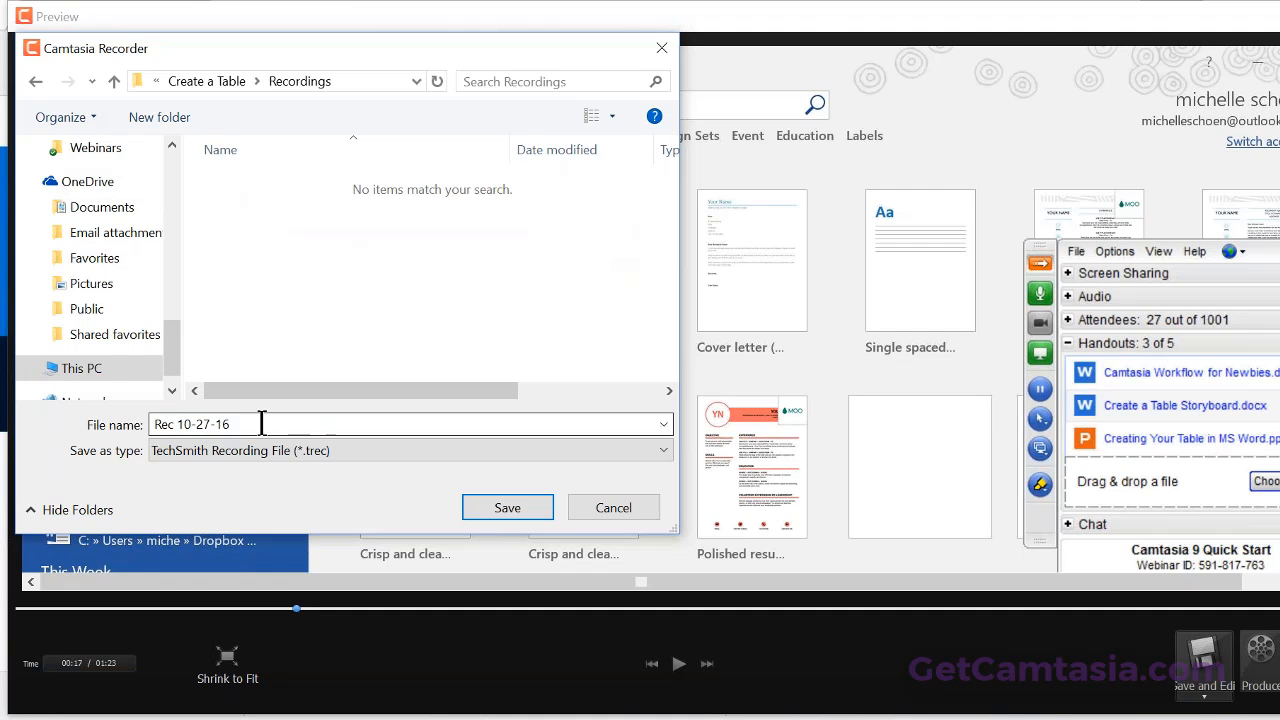
pyautogui.hotkey('ctrl', 'a')
pyautogui.write('create')
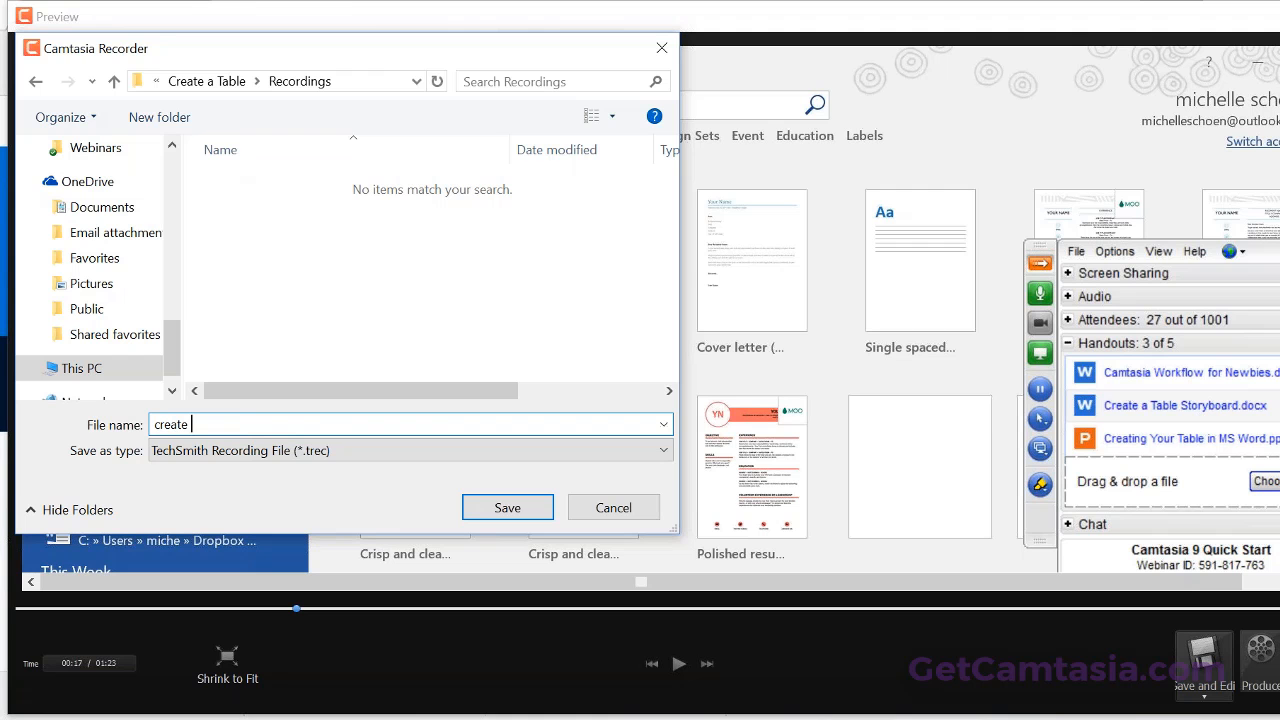
pyautogui.write(' a table')
pyautogui.click(505, 509)
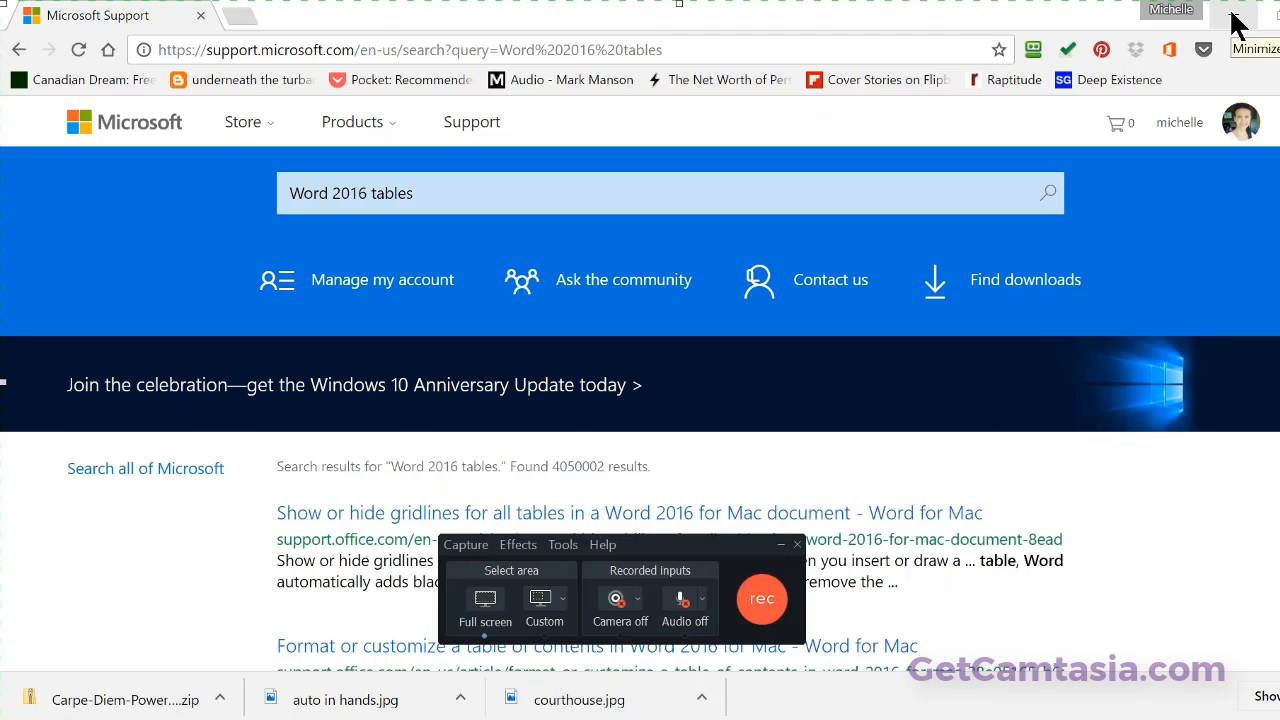
# Step: Minimize the browser and Word, and use File Explorer to examine the Camtasia Studio folder in OneDrive's Documents
pyautogui.click(1237, 22)
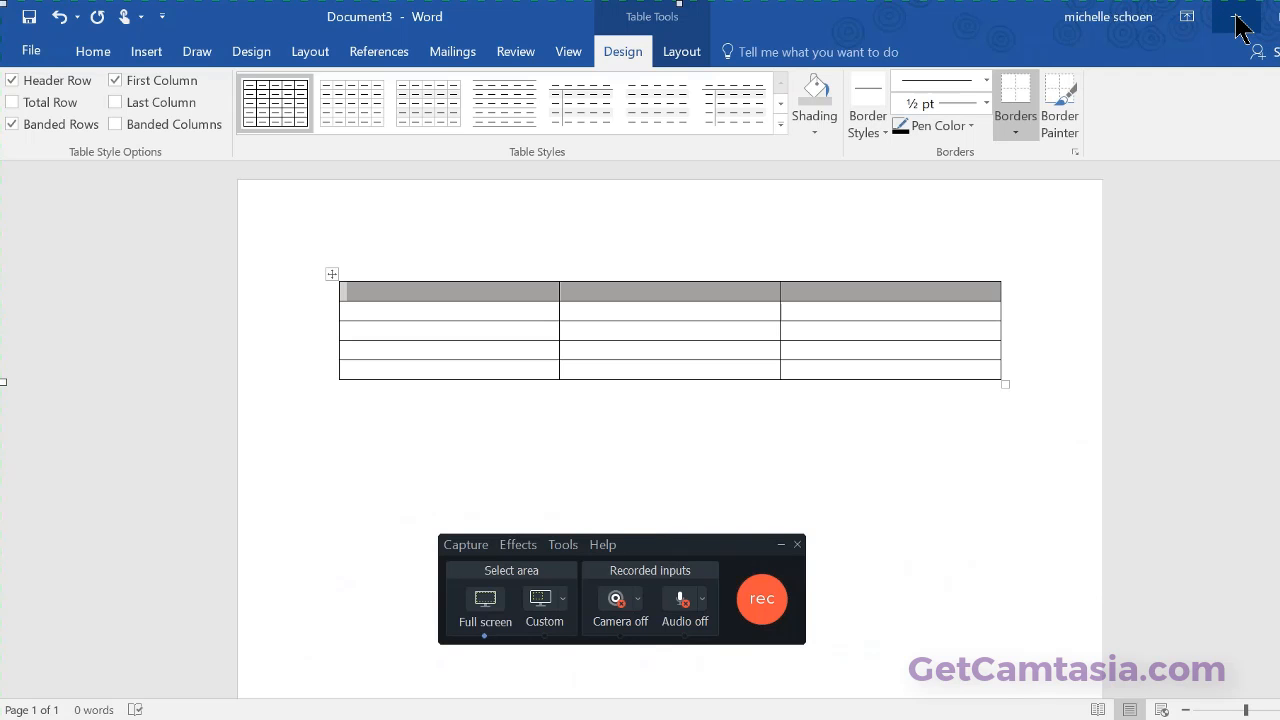
pyautogui.click(1237, 22)
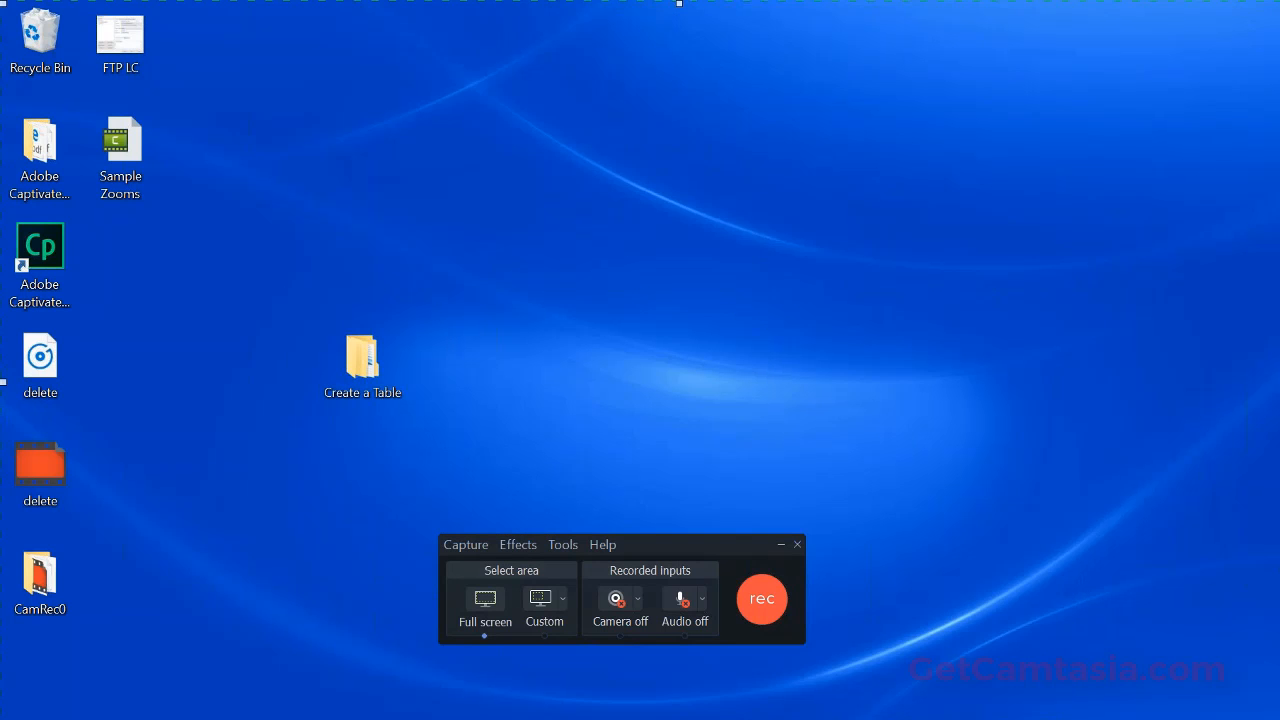
pyautogui.click(480, 719)
pyautogui.moveTo(504, 397); pyautogui.dragTo(487, 548)
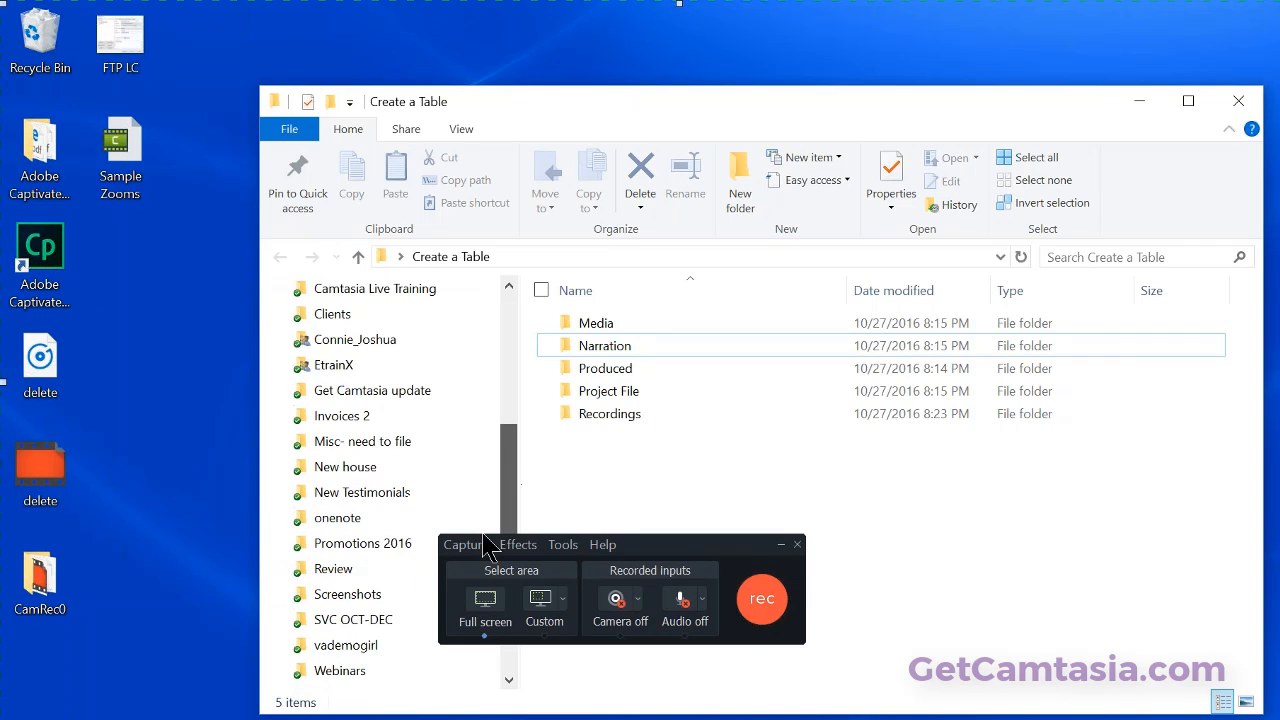
pyautogui.scroll(-3, 470, 545)
pyautogui.click(370, 530)
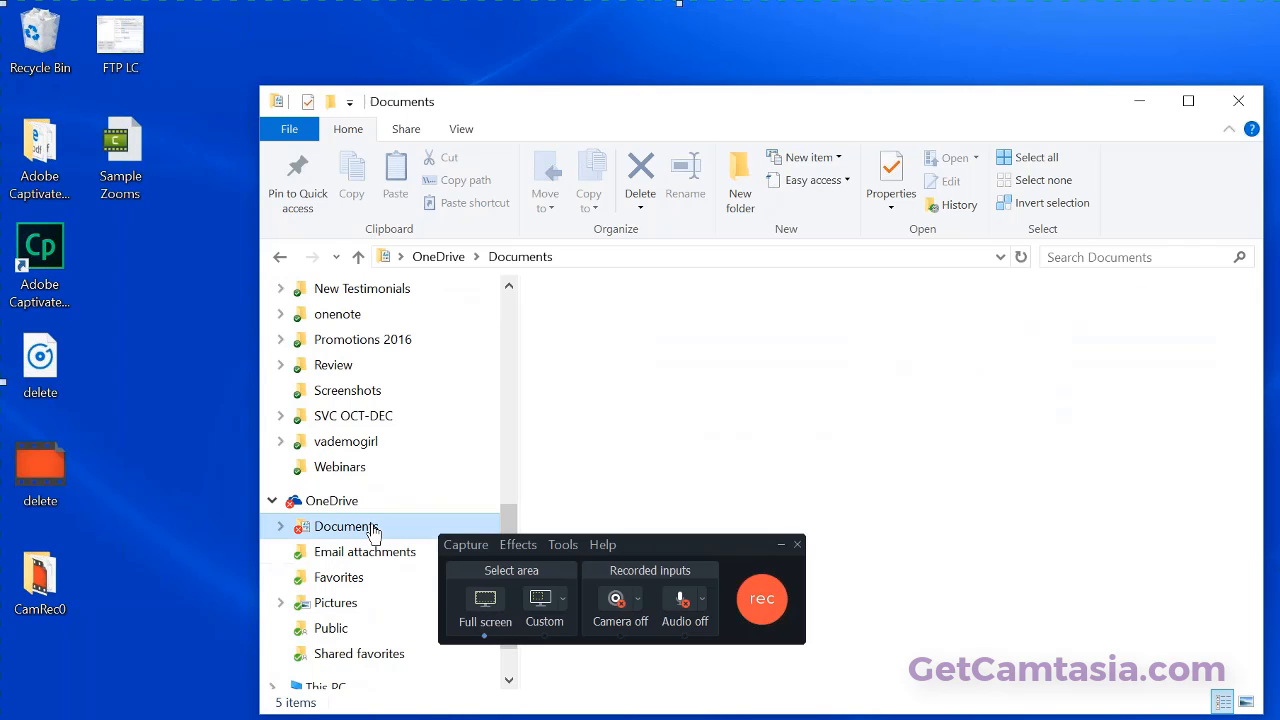
pyautogui.doubleClick(596, 348)
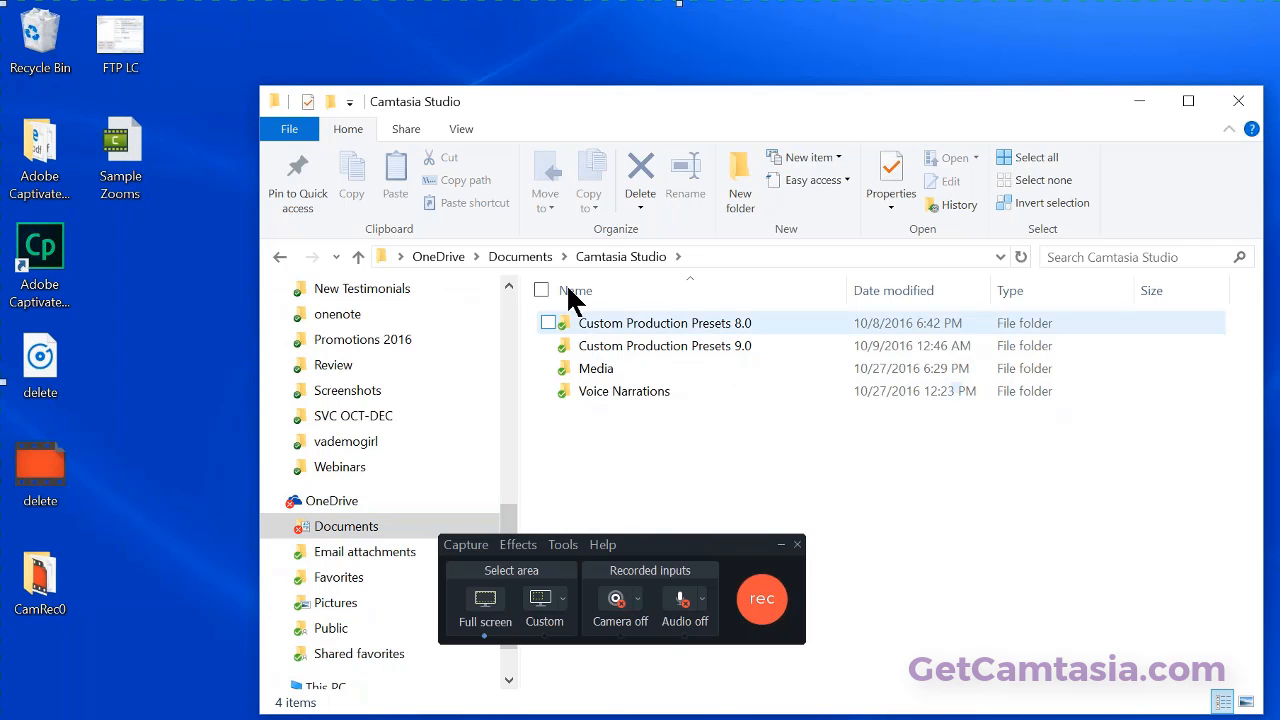
pyautogui.moveTo(926, 110); pyautogui.dragTo(783, 145)
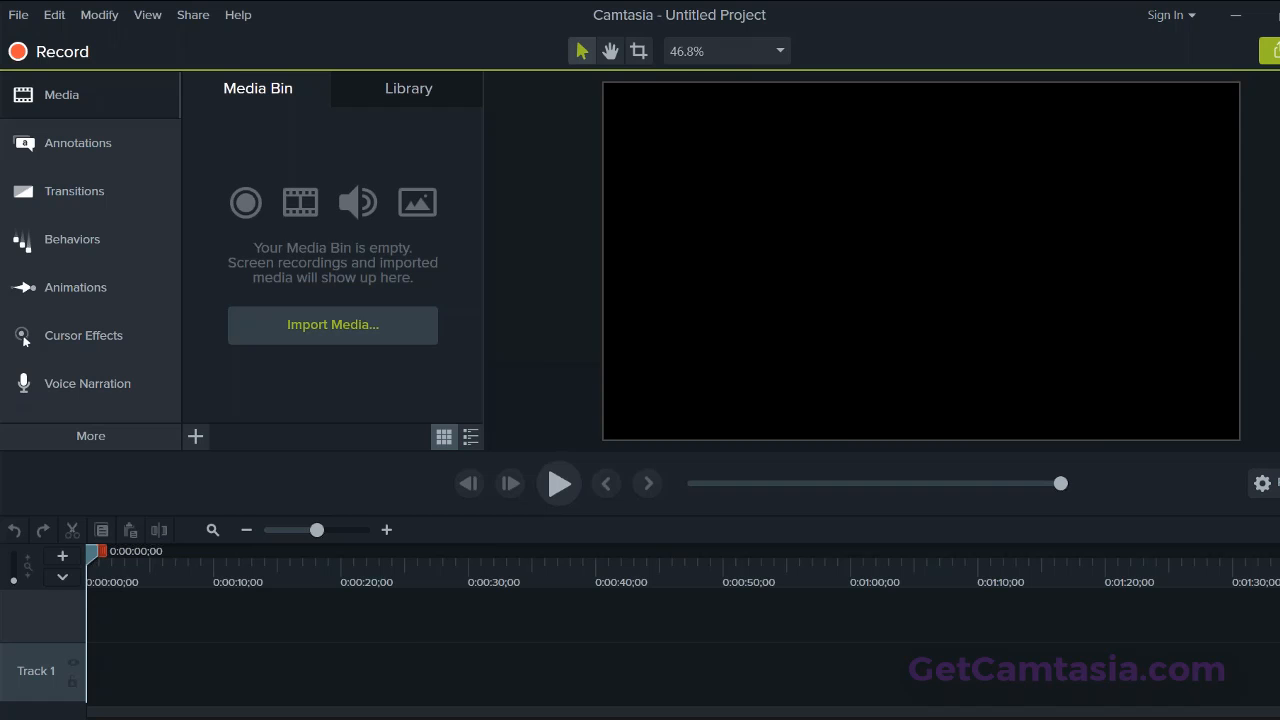
# Step: Switch to the PowerPoint presentation Creating Your Table in MS Word and review slides 1, 2 and 3
pyautogui.moveTo(761, 719)
pyautogui.moveTo(1279, 160); pyautogui.dragTo(571, 62)
pyautogui.click(1051, 69)
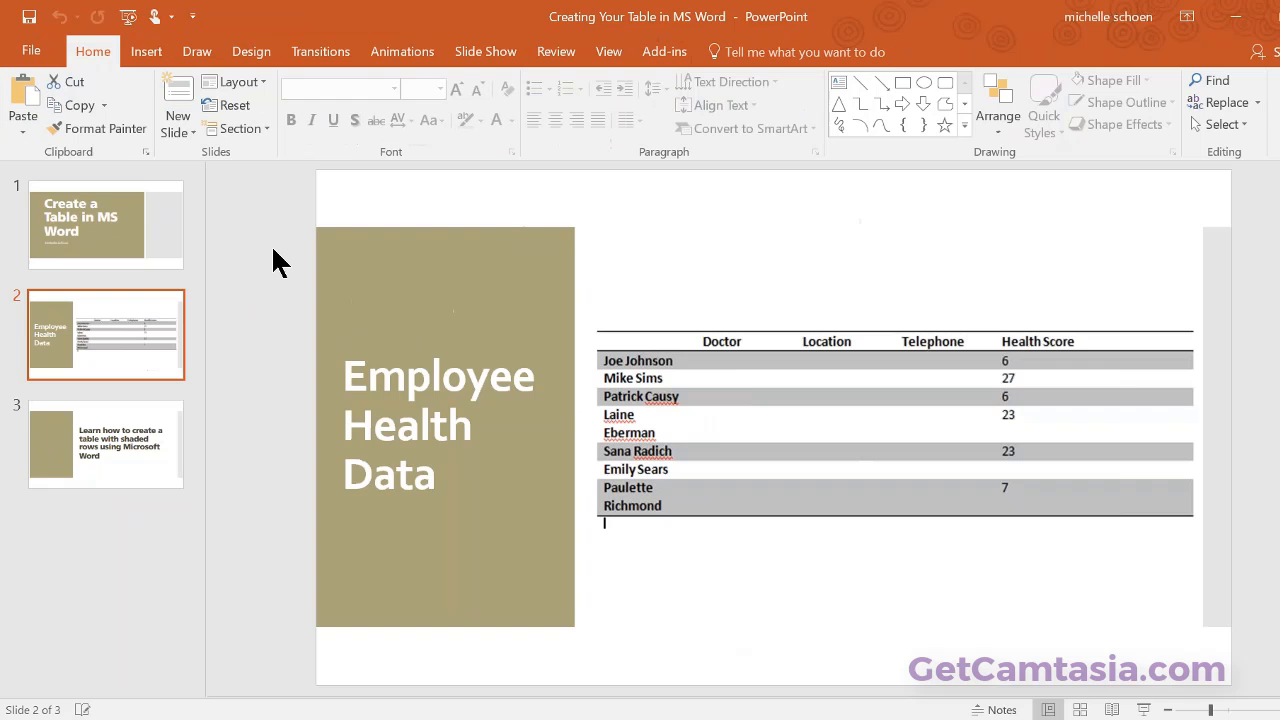
pyautogui.click(134, 236)
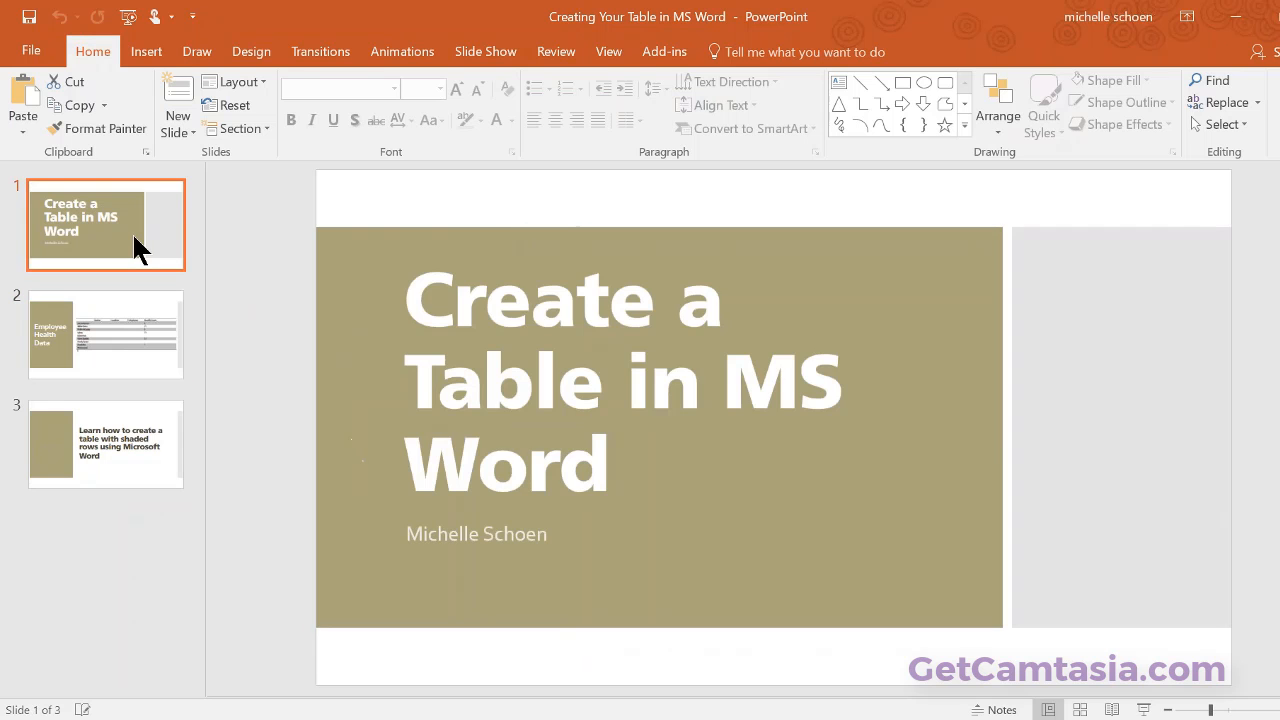
pyautogui.click(112, 313)
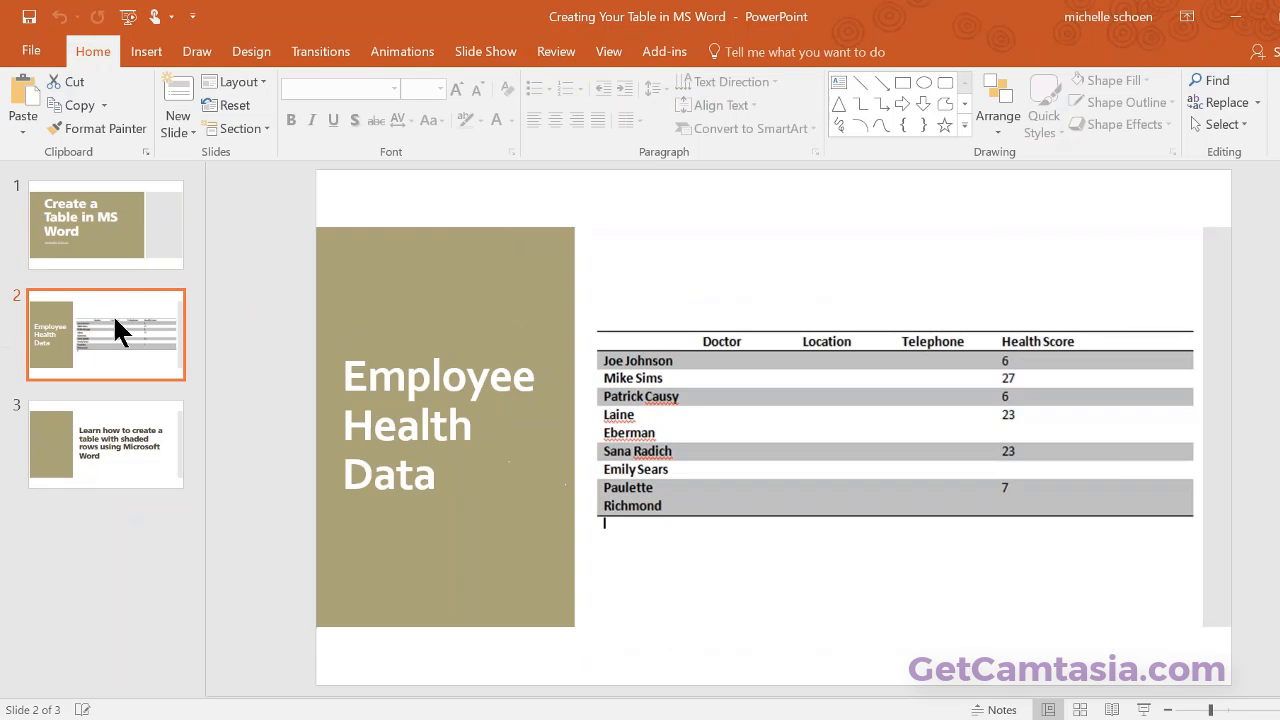
pyautogui.click(110, 426)
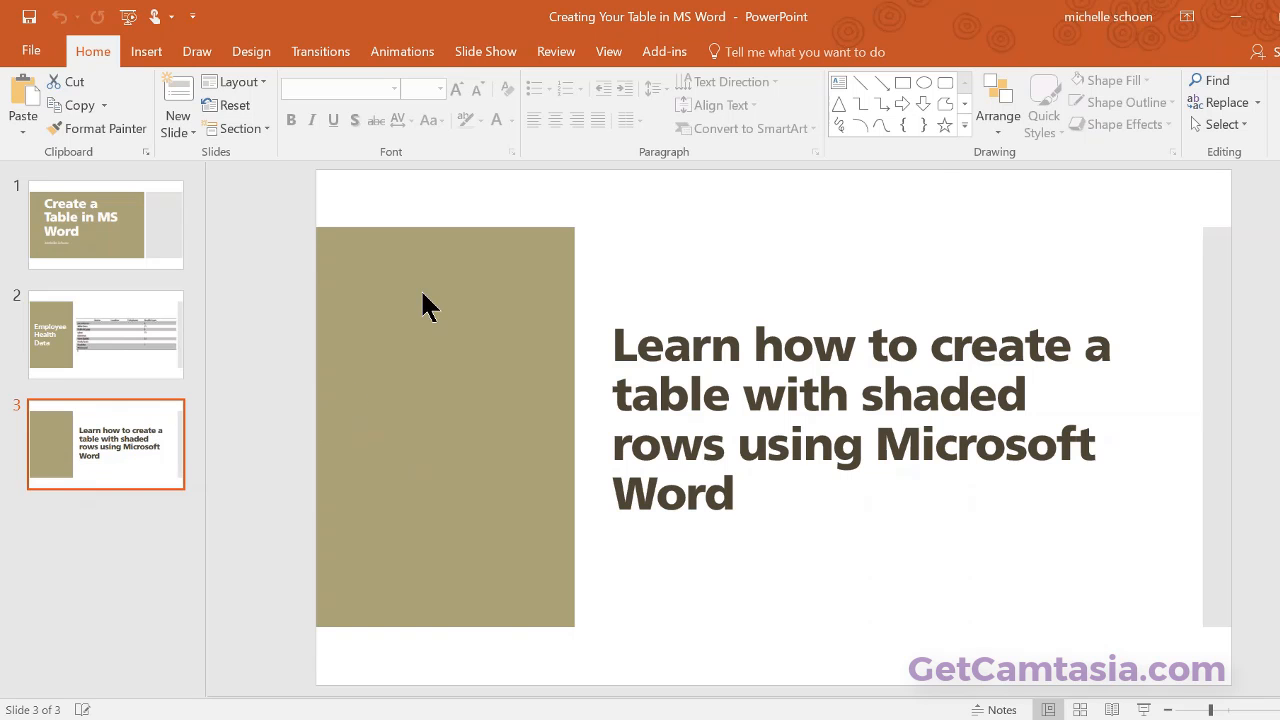
# Step: Switch to Camtasia and import the create a table recording from the Recordings subfolder of the desktop's Create a Table folder
pyautogui.click(1234, 30)
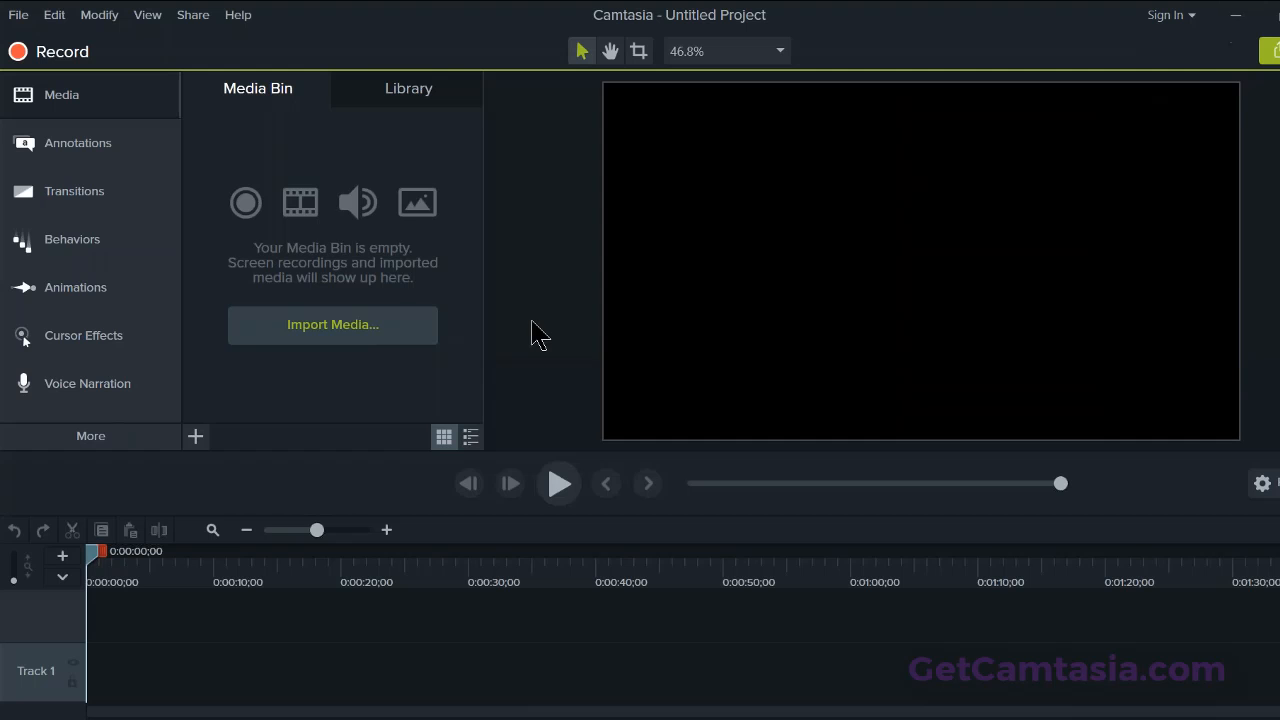
pyautogui.click(388, 331)
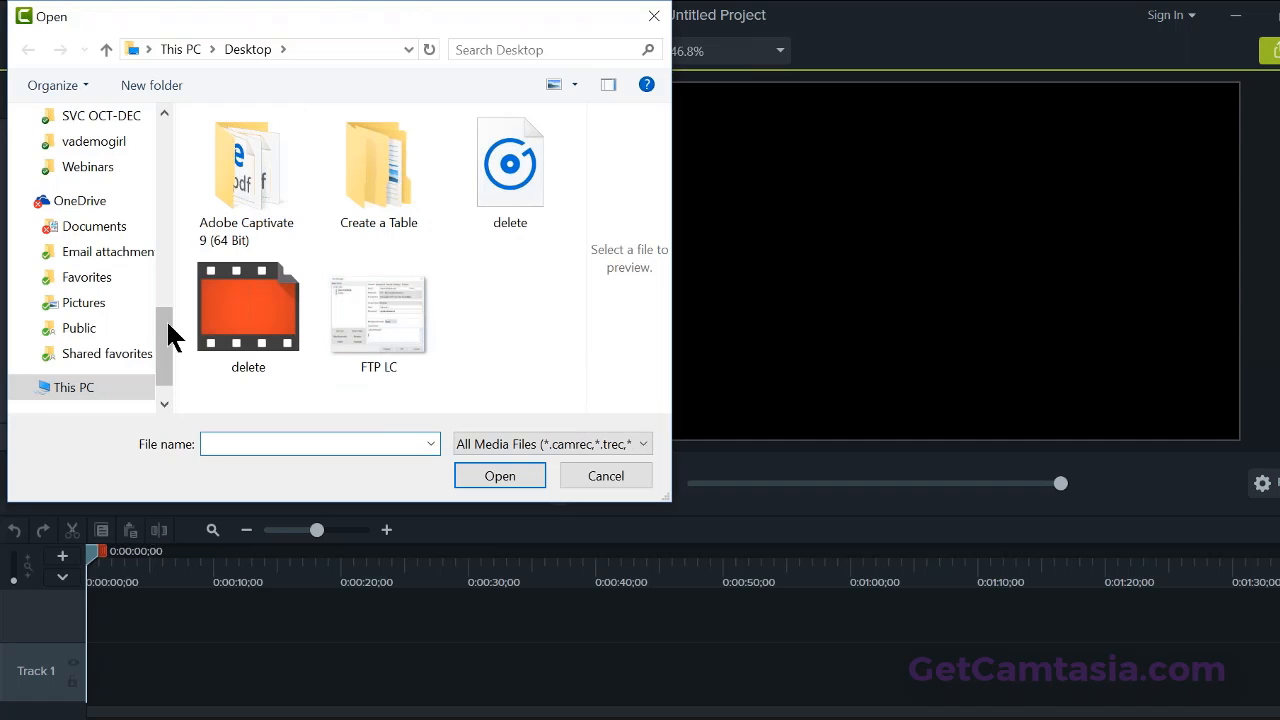
pyautogui.moveTo(166, 319); pyautogui.dragTo(166, 155)
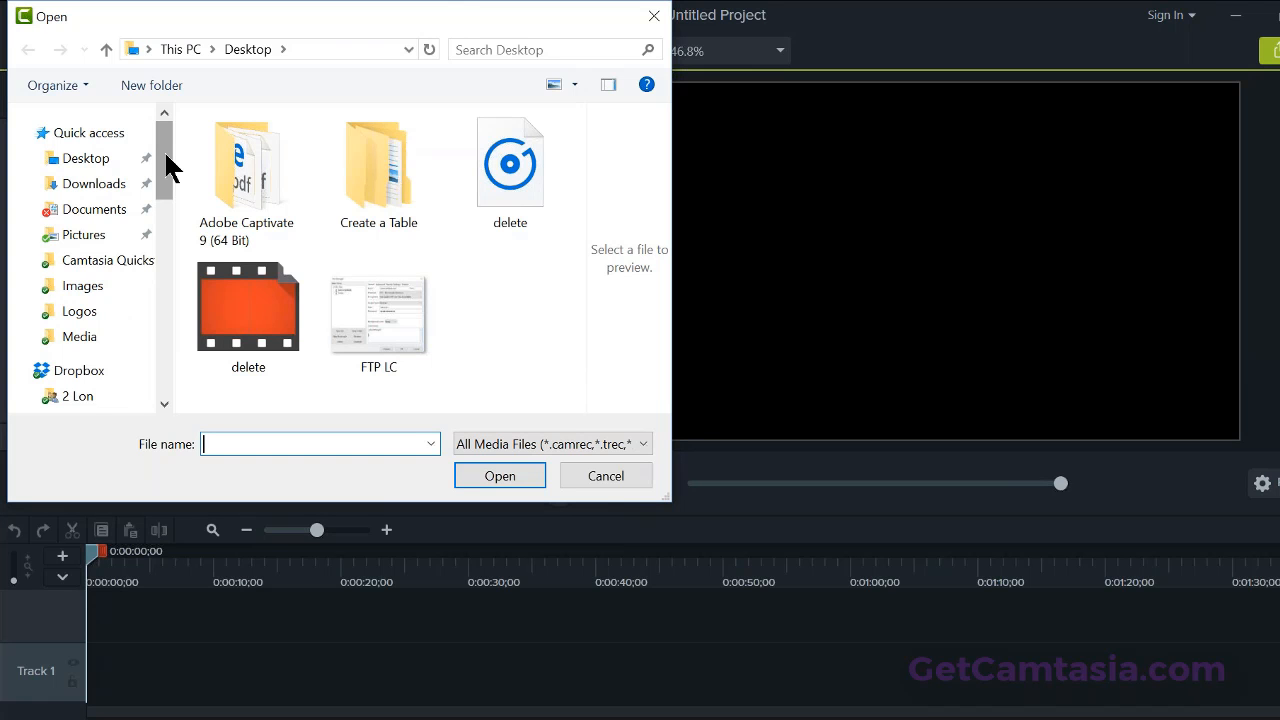
pyautogui.click(100, 162)
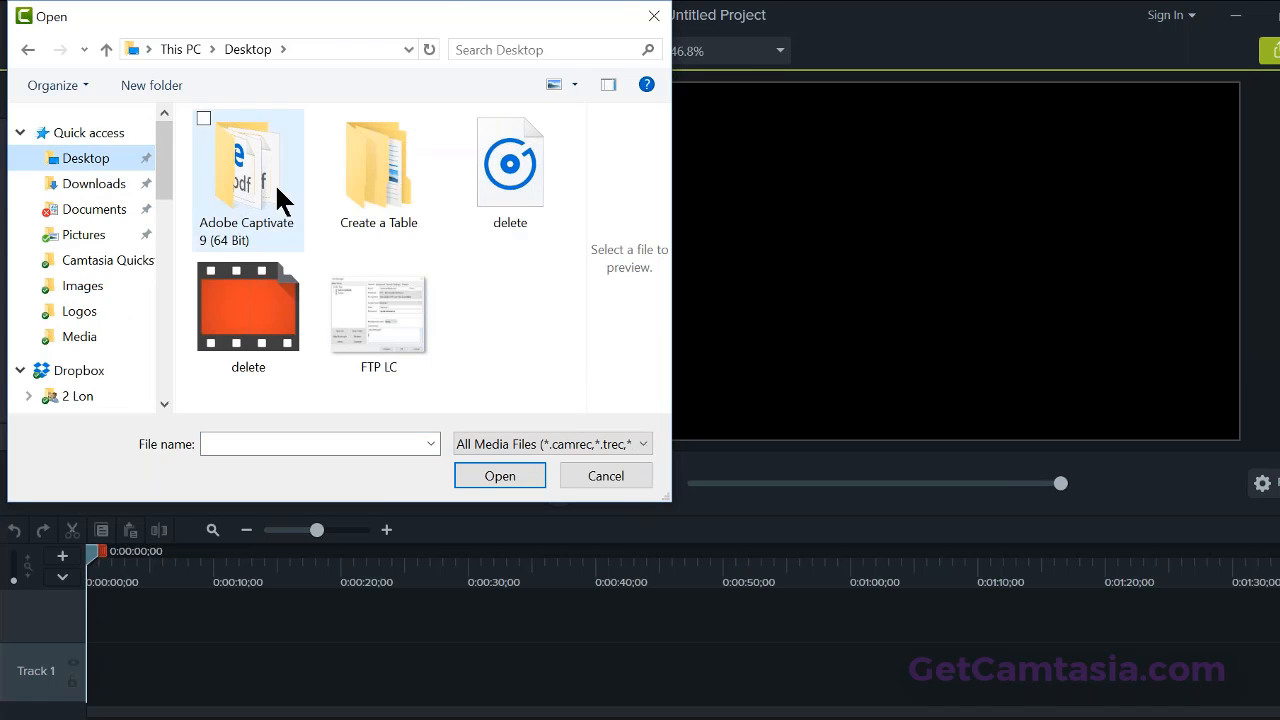
pyautogui.click(361, 171)
pyautogui.doubleClick(362, 172)
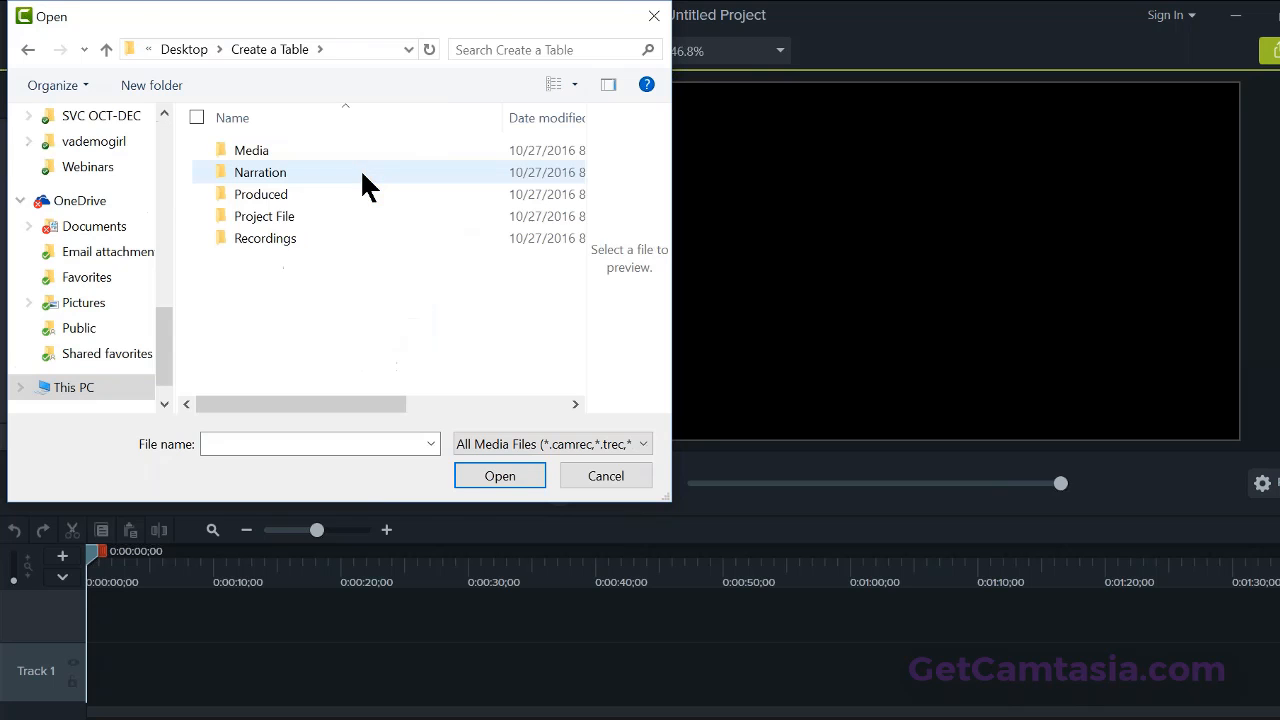
pyautogui.click(289, 238)
pyautogui.doubleClick(287, 231)
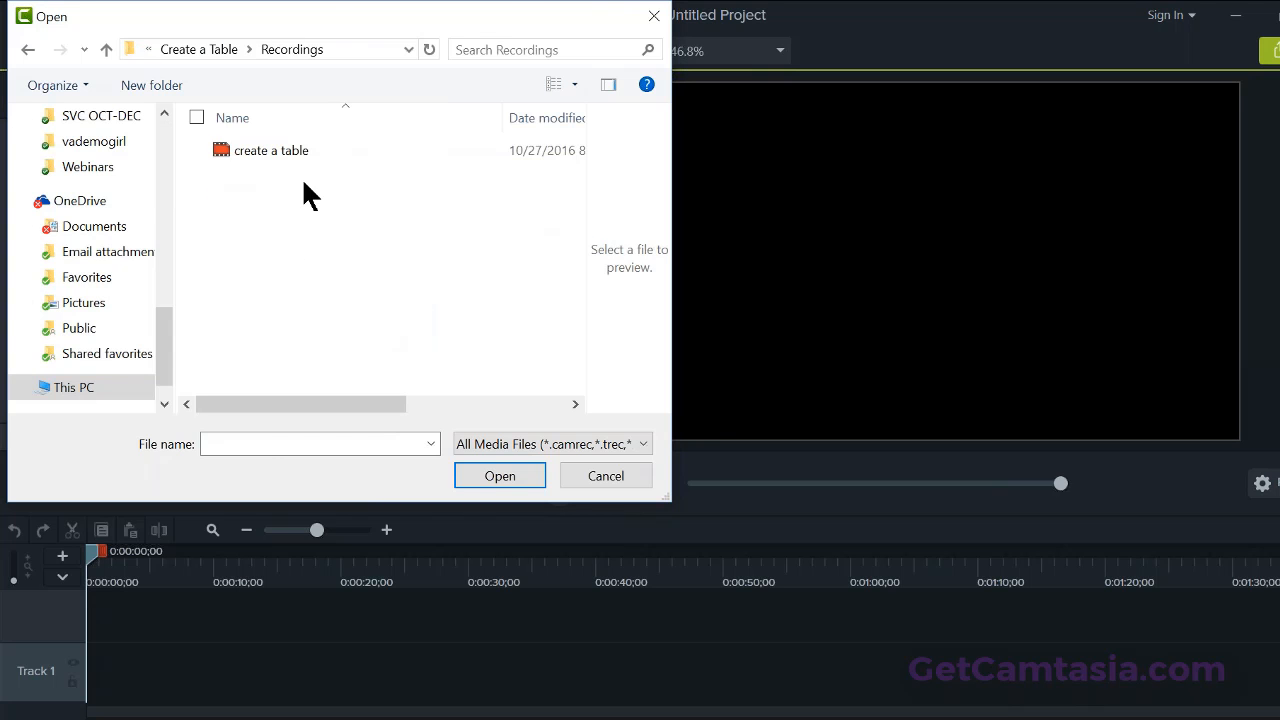
pyautogui.click(296, 150)
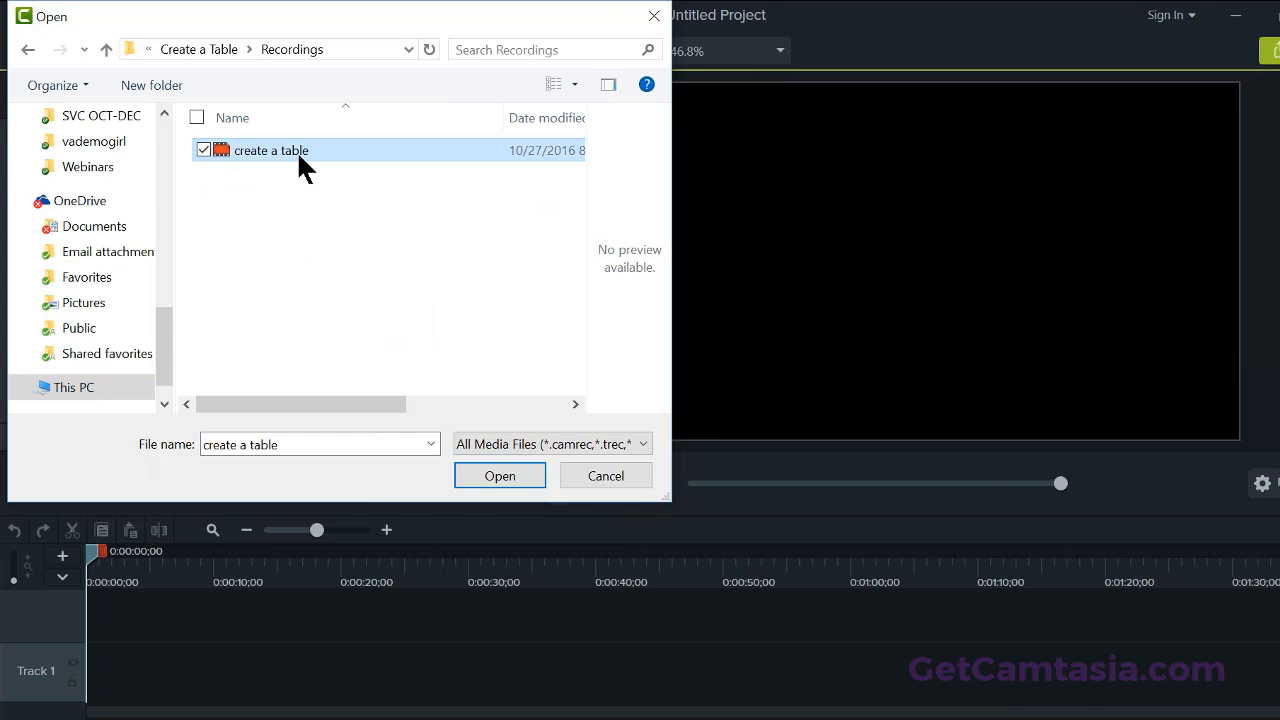
pyautogui.click(474, 478)
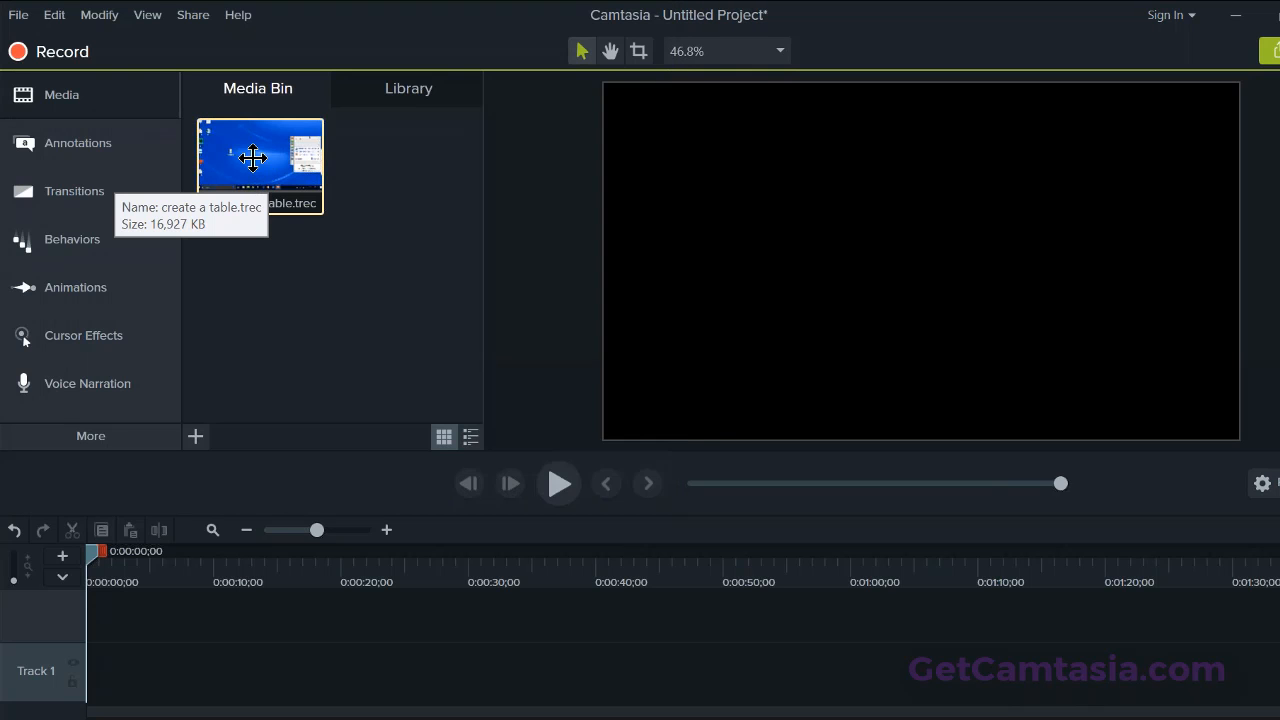
# Step: Add the create a table recording to the timeline and, at 0:00:38;03, shift it slightly down on the canvas
pyautogui.rightClick(260, 166)
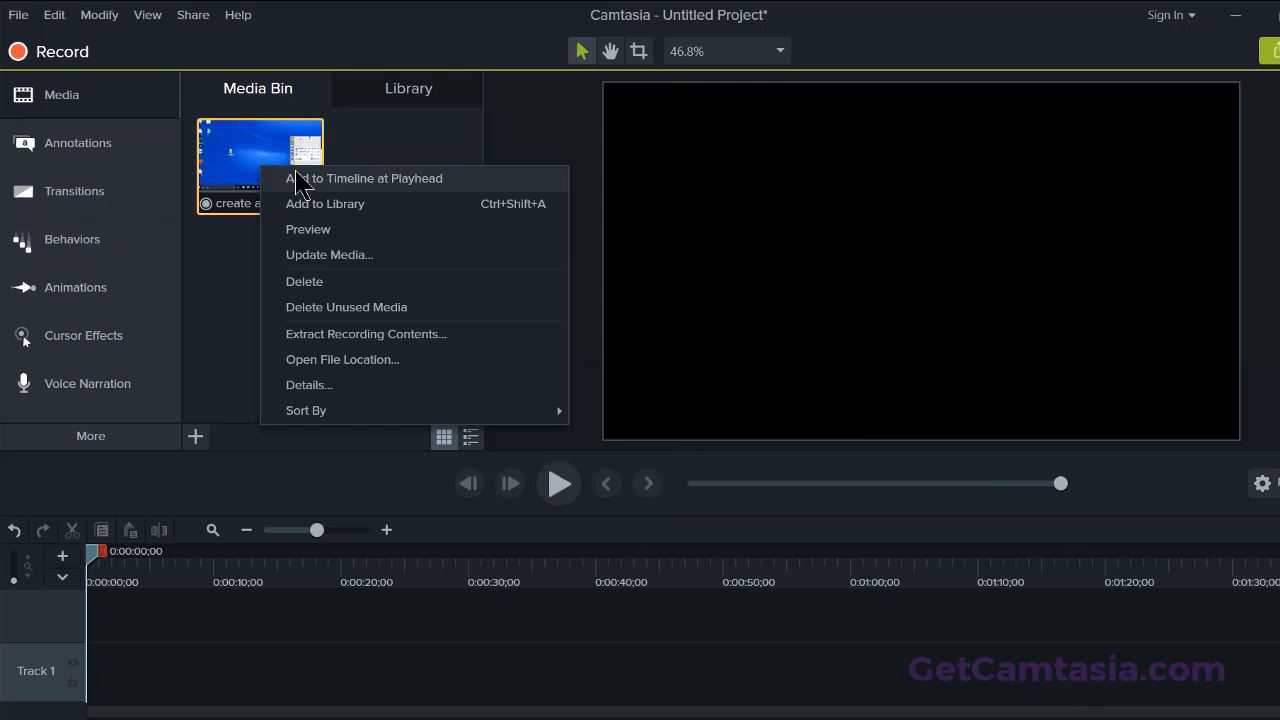
pyautogui.click(364, 178)
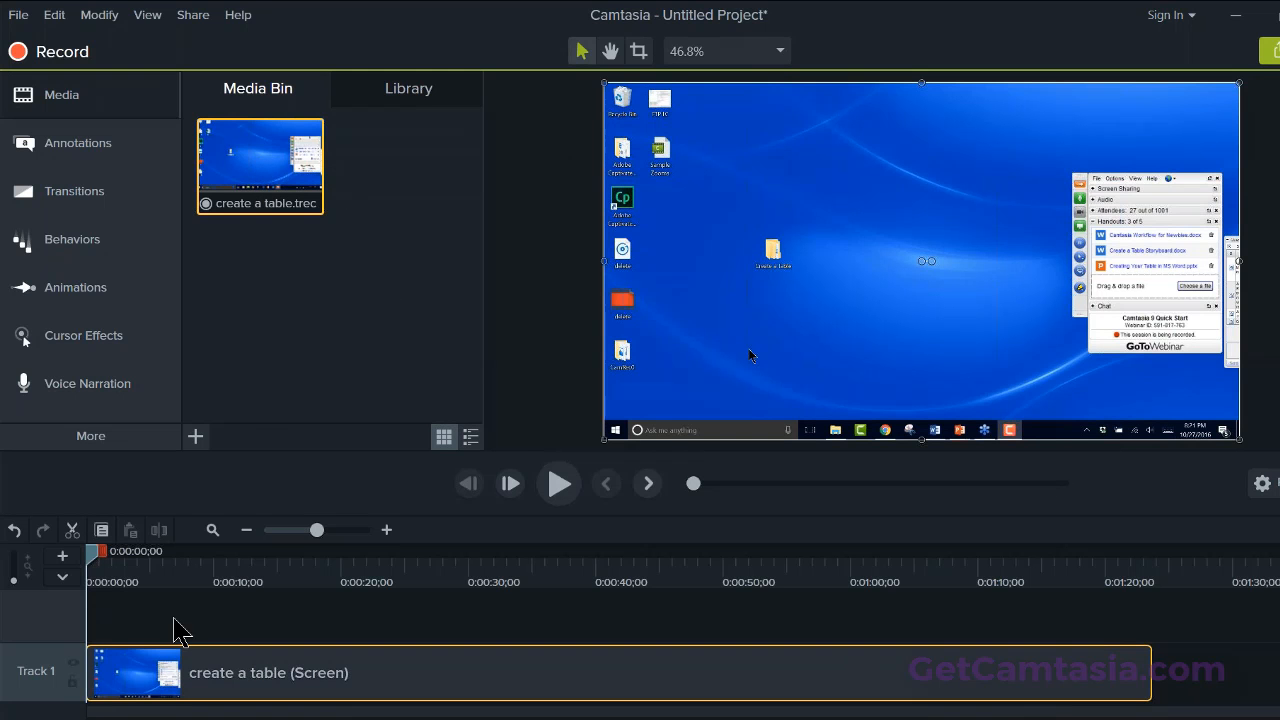
pyautogui.moveTo(100, 562); pyautogui.dragTo(573, 599)
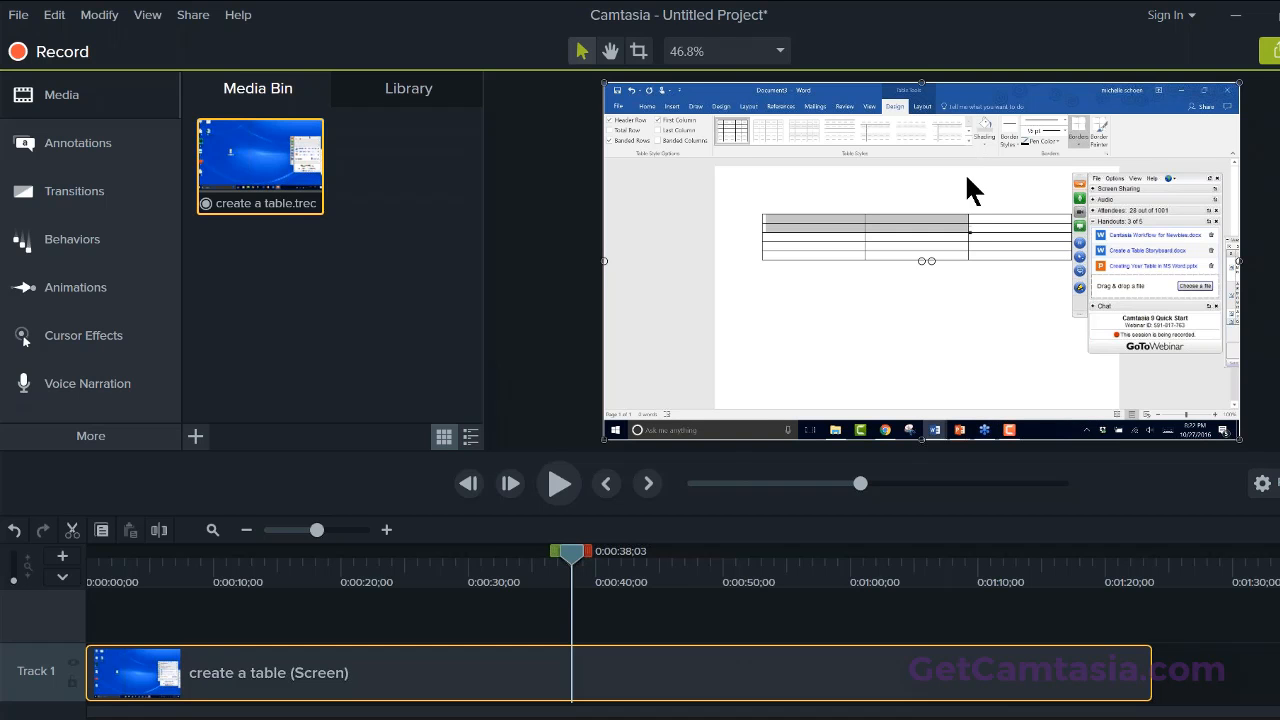
pyautogui.moveTo(1222, 291); pyautogui.dragTo(1222, 299)
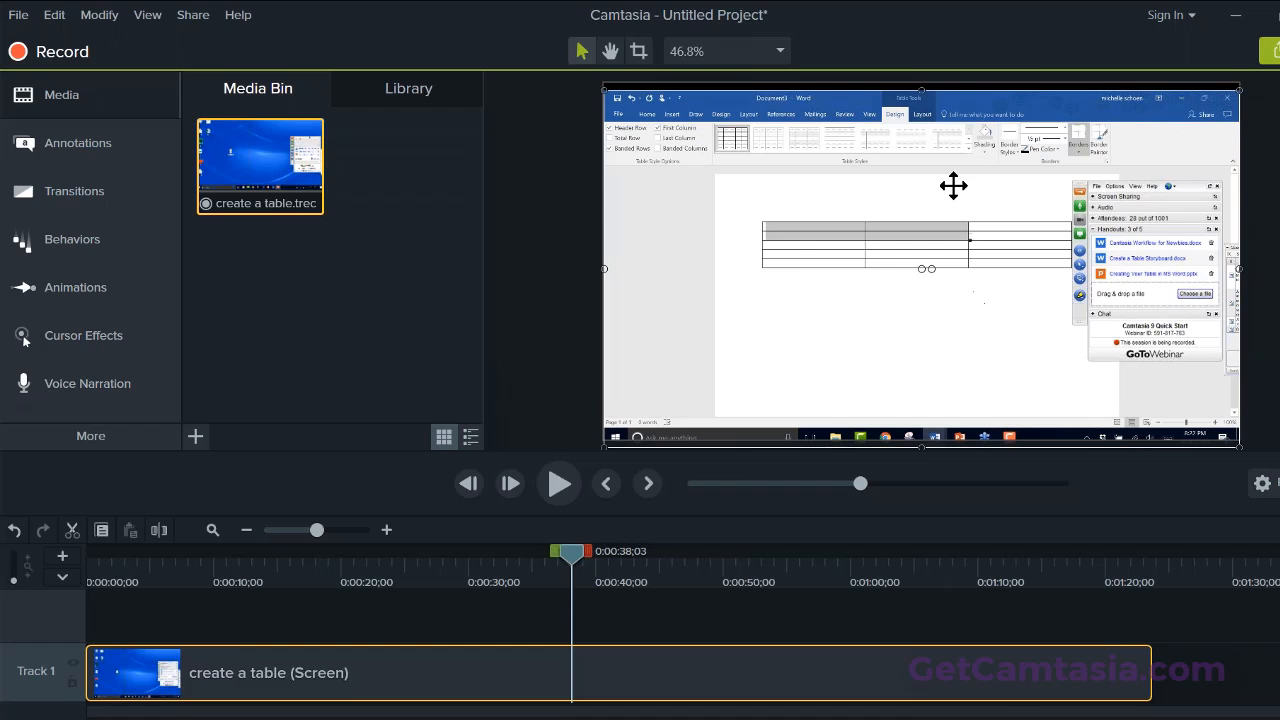
# Step: Detach the canvas into its own window, move that window slightly, and attach the canvas back to the editor
pyautogui.click(780, 51)
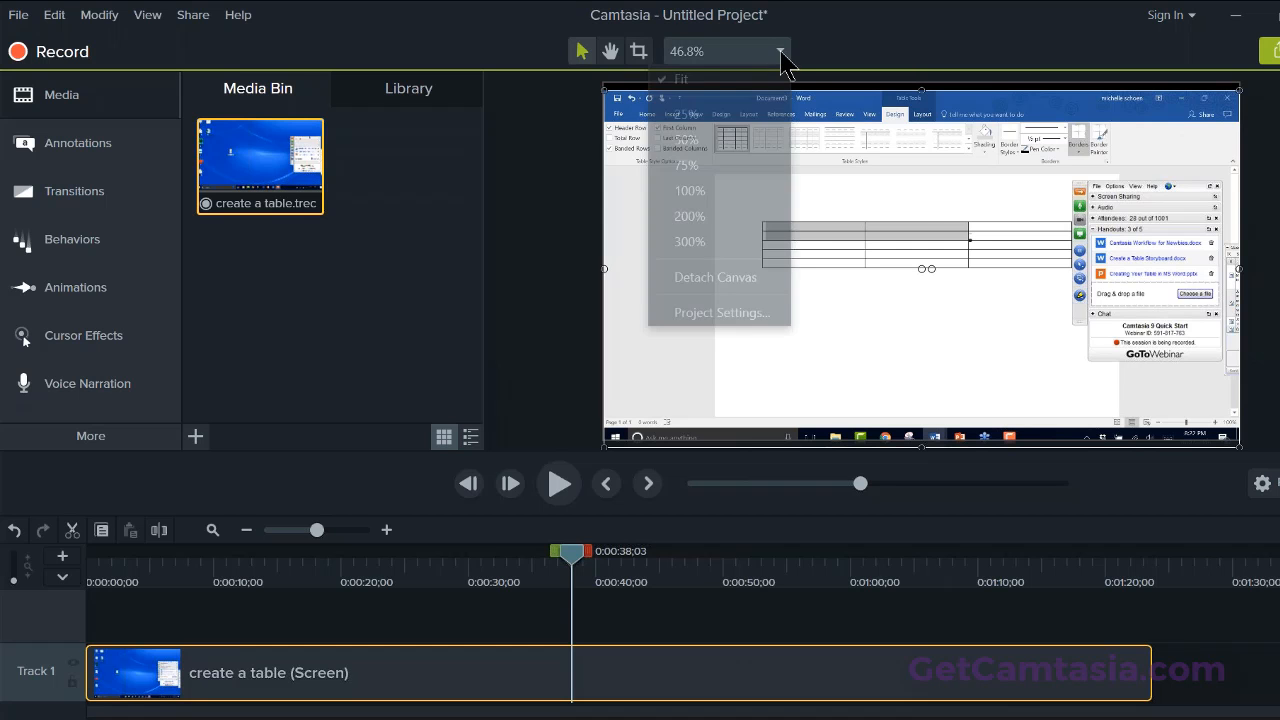
pyautogui.click(733, 283)
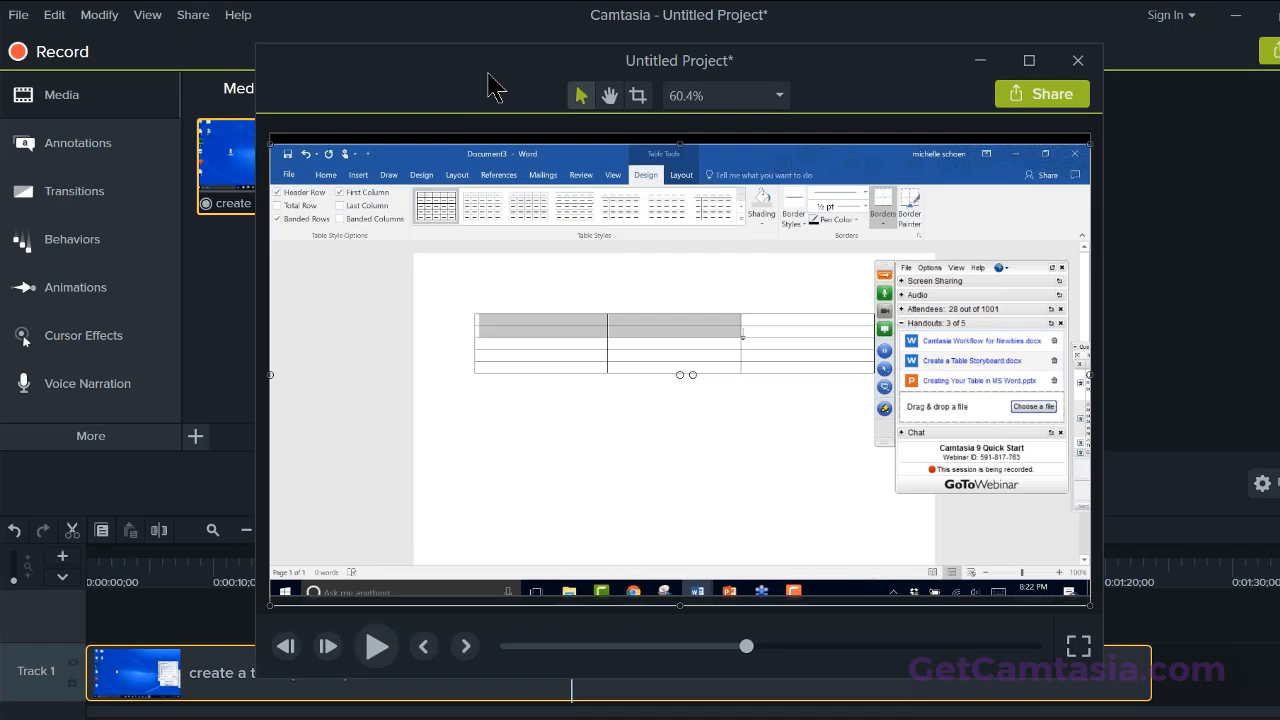
pyautogui.moveTo(464, 93)
pyautogui.mouseDown()
pyautogui.moveTo(408, 123)
pyautogui.moveTo(429, 9)
pyautogui.moveTo(453, 82)
pyautogui.mouseUp()
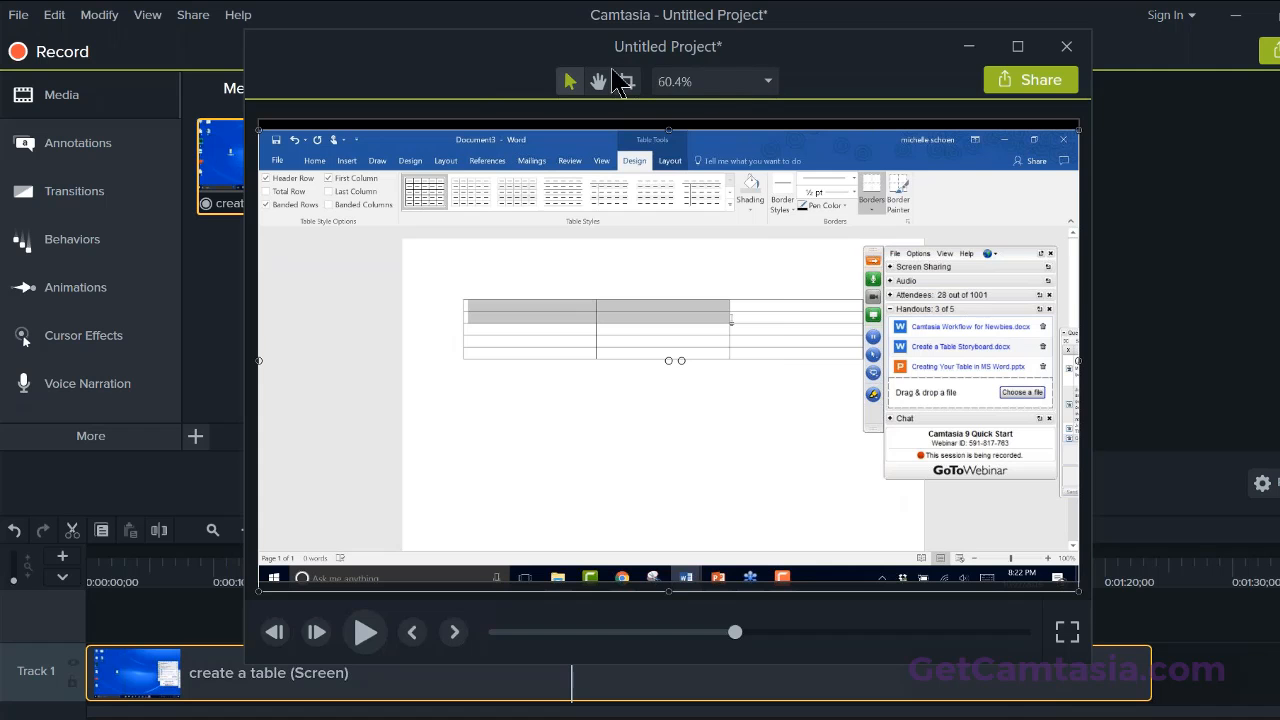
pyautogui.click(716, 86)
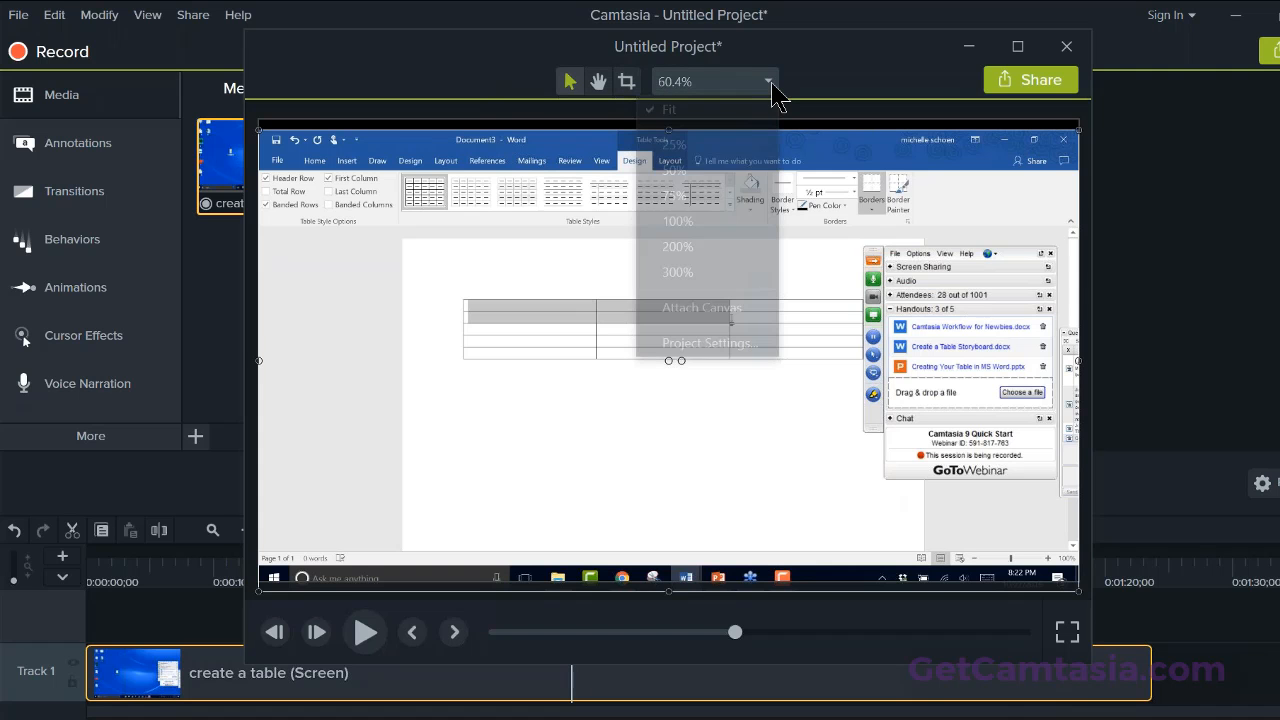
pyautogui.click(719, 307)
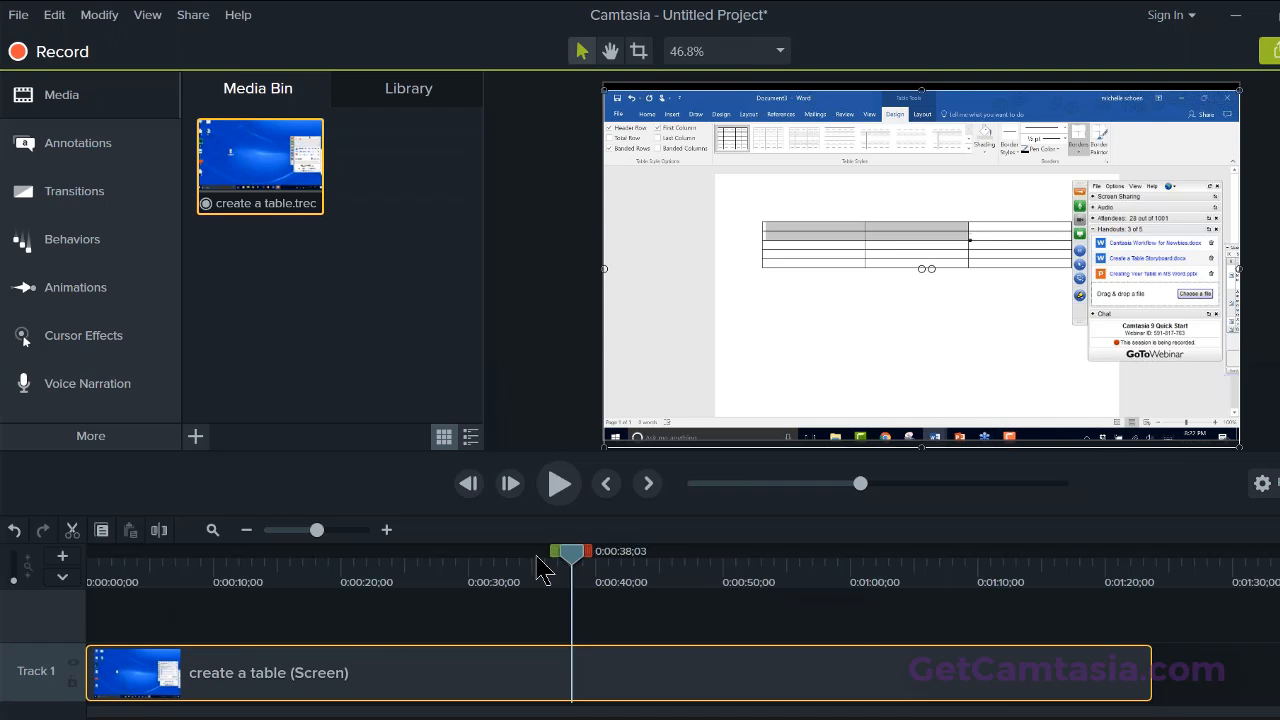
# Step: Scrub through the recording to 0:01:21;11 and return the playhead to the start of the timeline
pyautogui.moveTo(563, 551); pyautogui.dragTo(1122, 690)
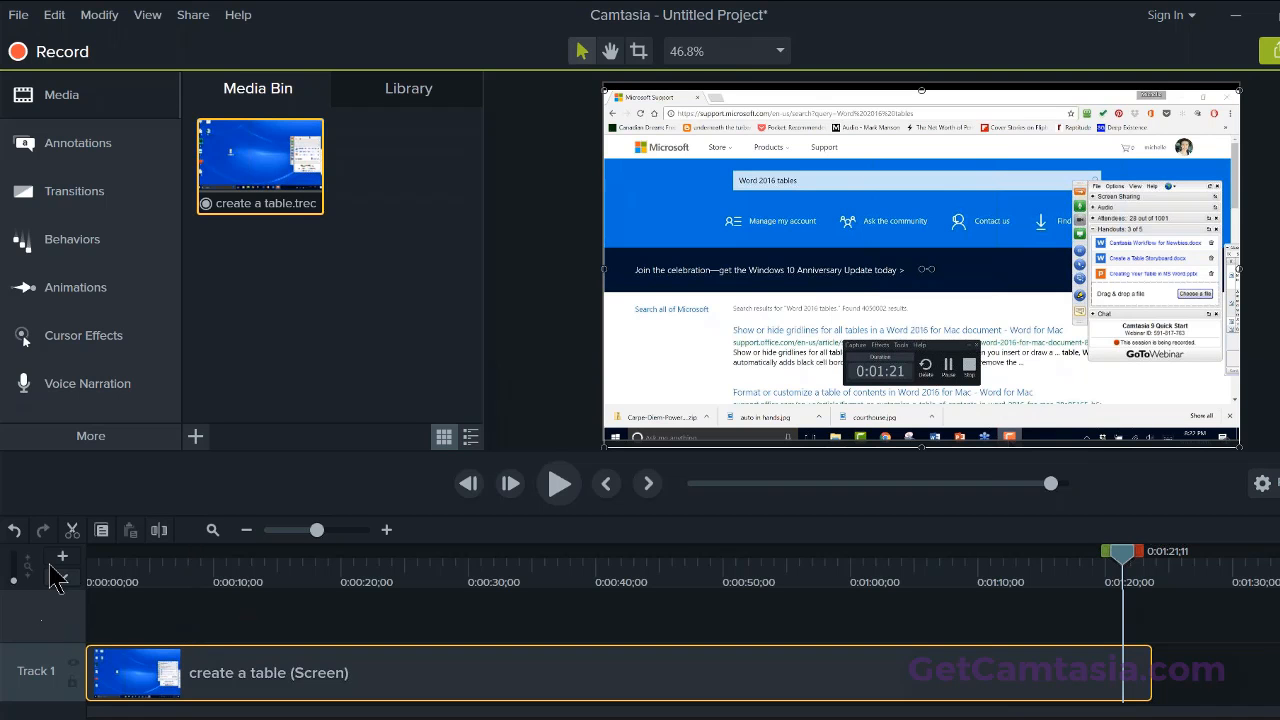
pyautogui.click(127, 567)
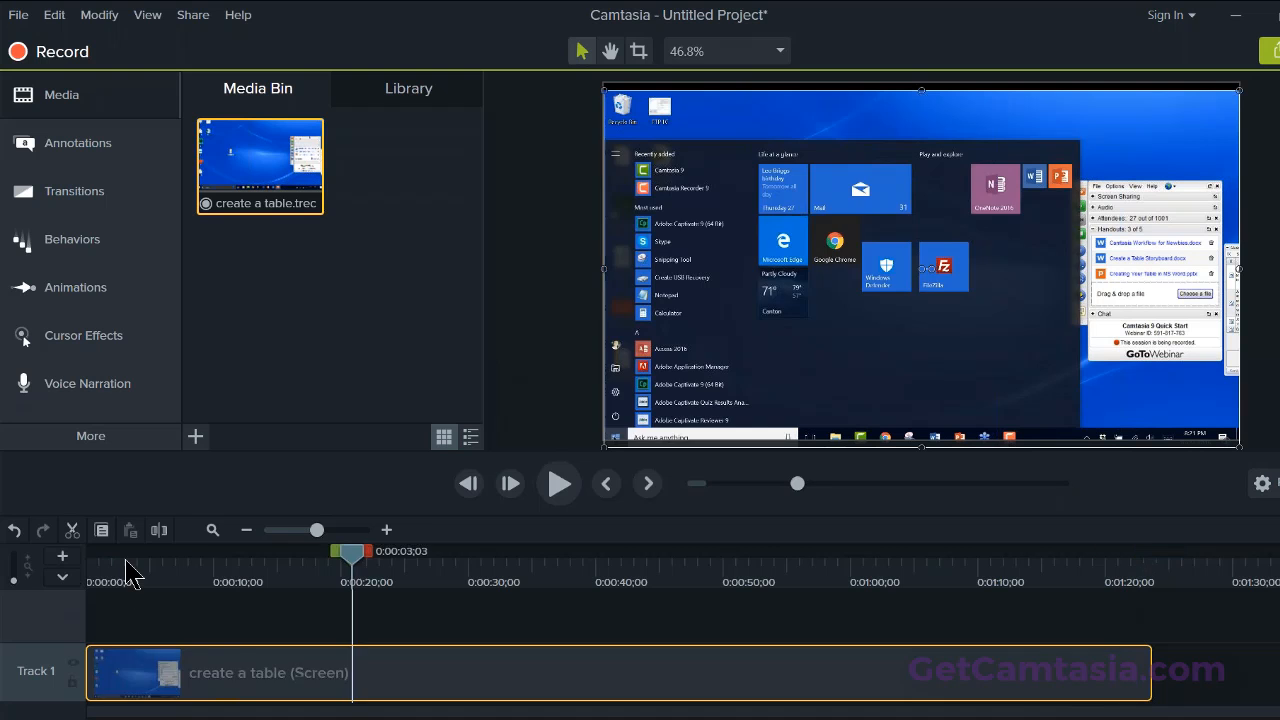
pyautogui.moveTo(130, 575); pyautogui.dragTo(88, 575)
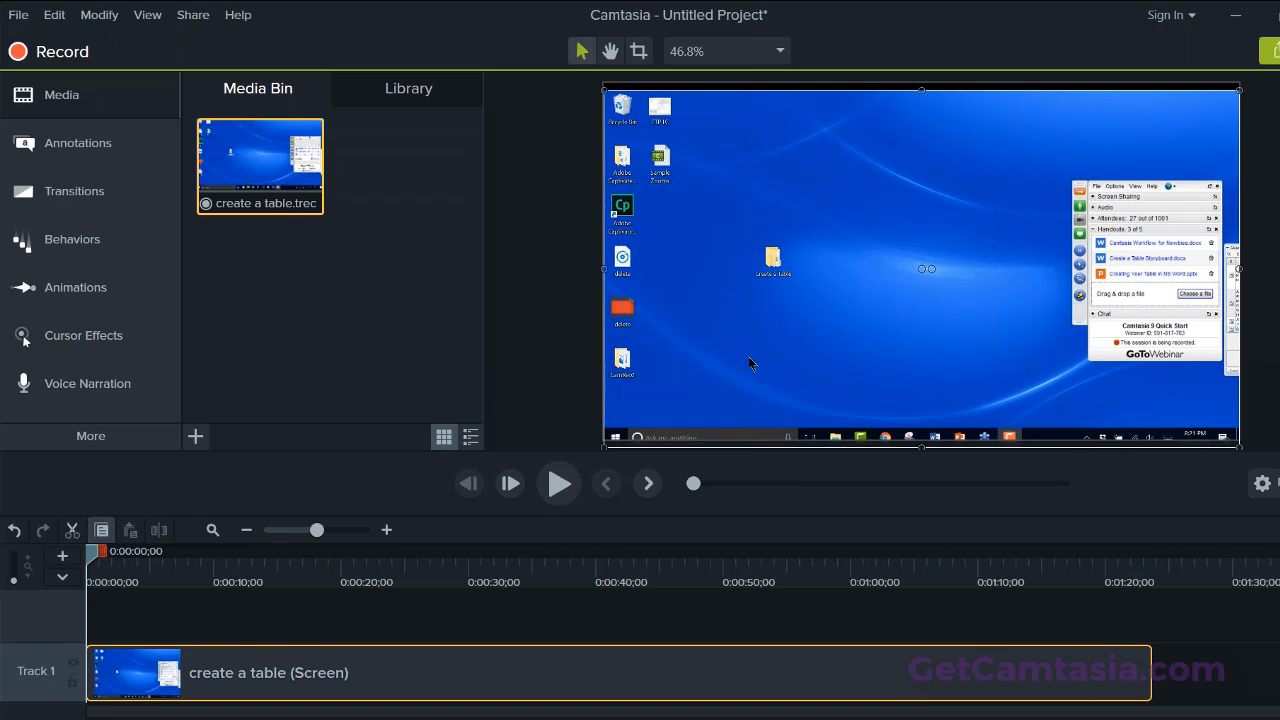
# Step: Open the Voice Narration tool and position the Create a Table Storyboard document so its script can be read during recording
pyautogui.click(106, 392)
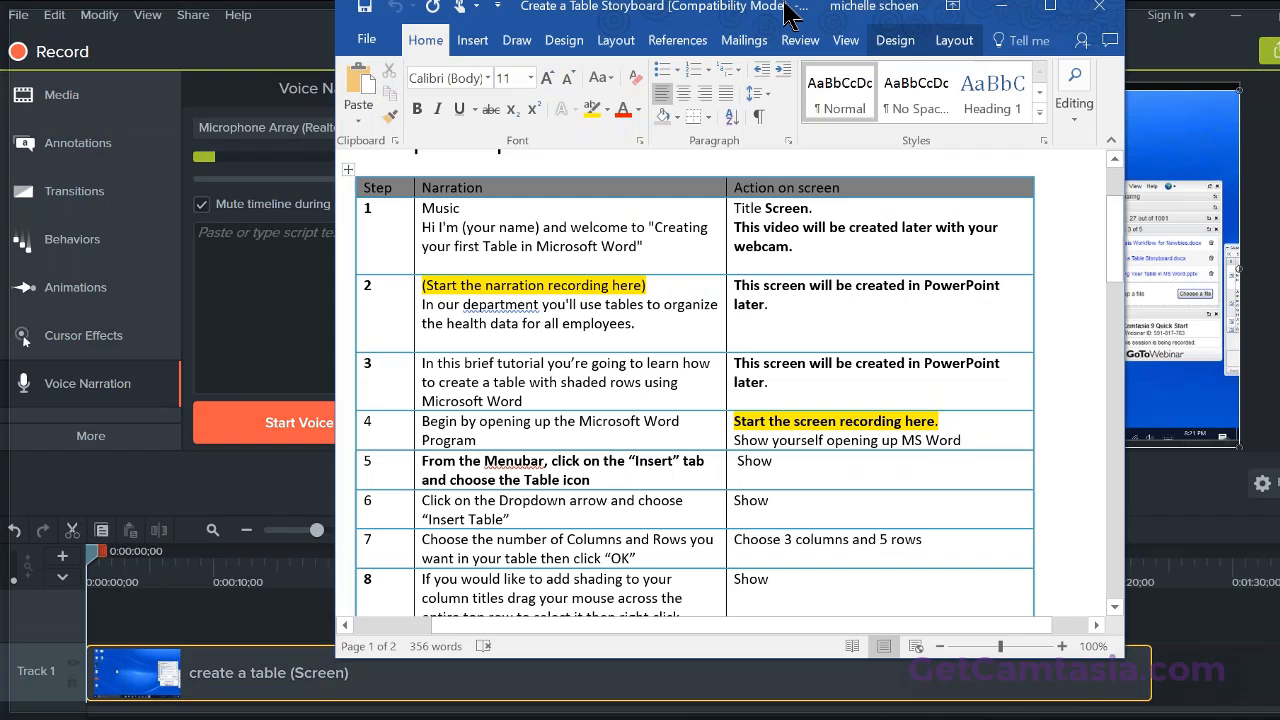
pyautogui.moveTo(786, 12); pyautogui.dragTo(1036, 83)
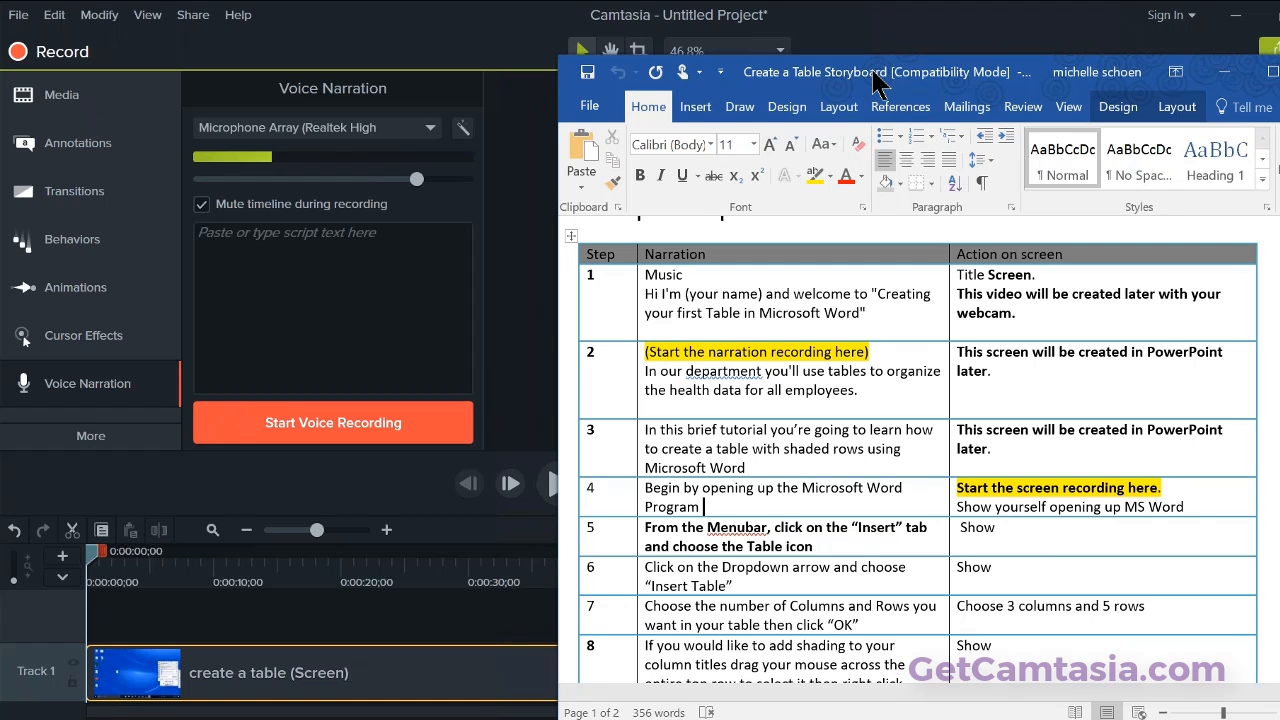
pyautogui.moveTo(873, 82); pyautogui.dragTo(879, 86)
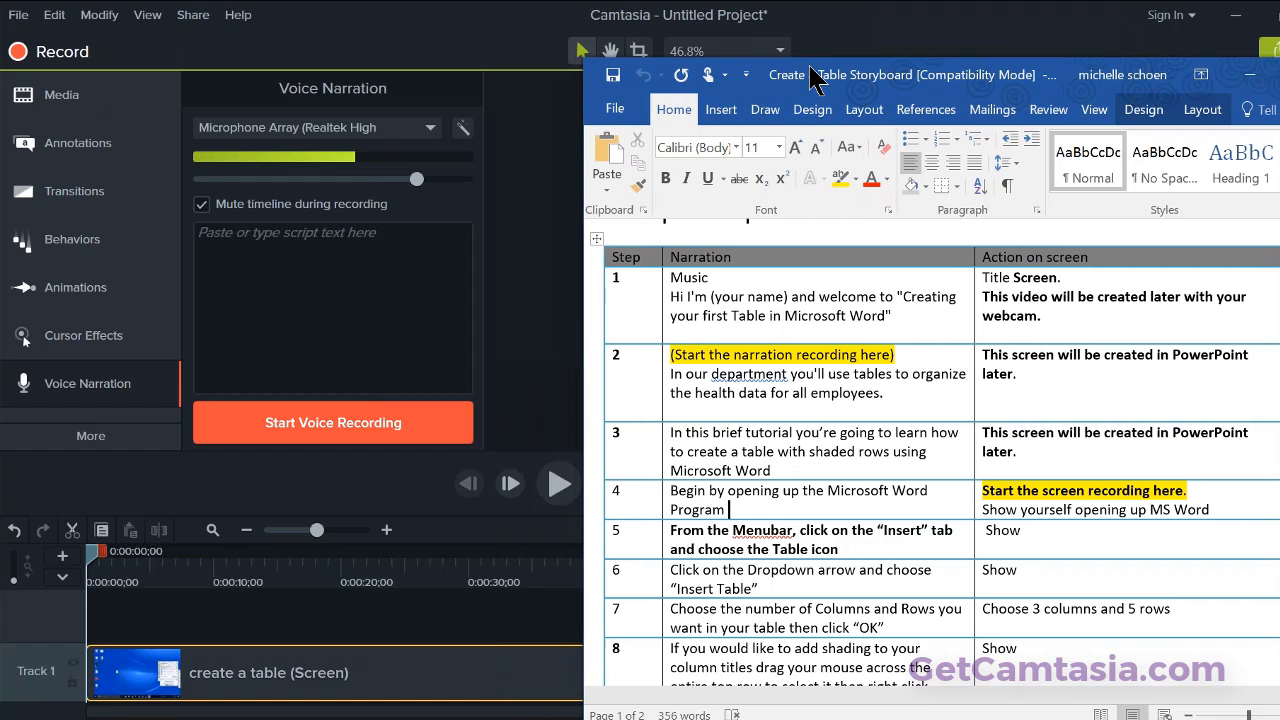
pyautogui.moveTo(812, 78); pyautogui.dragTo(629, 14)
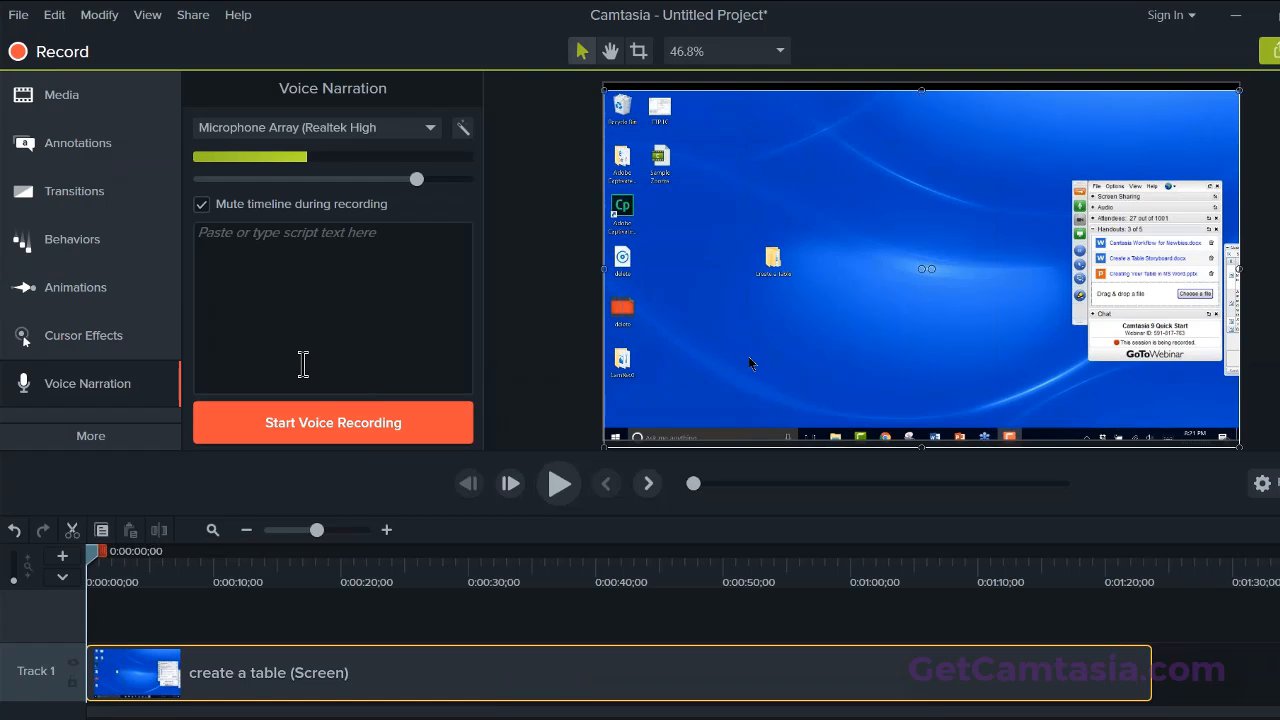
# Step: Record the voice narration and save it as "creat a table" in the Narration subfolder of the desktop's Create a Table folder
pyautogui.click(352, 423)
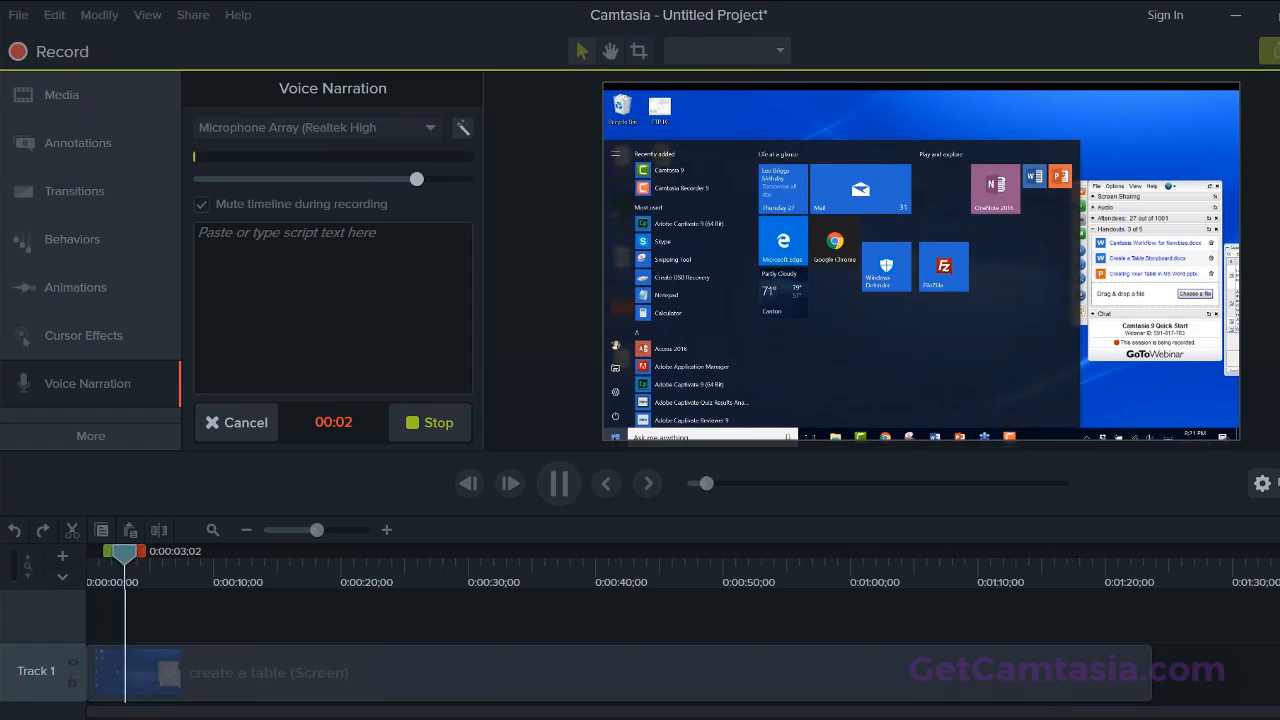
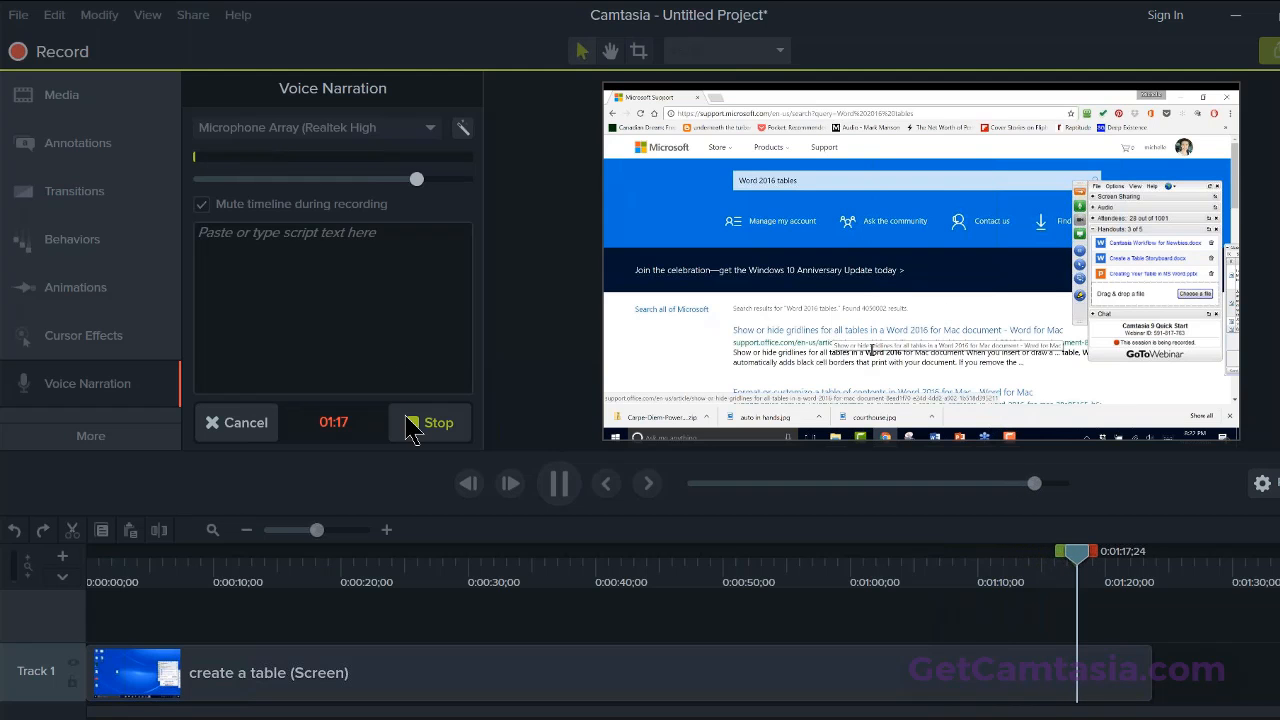
pyautogui.click(420, 424)
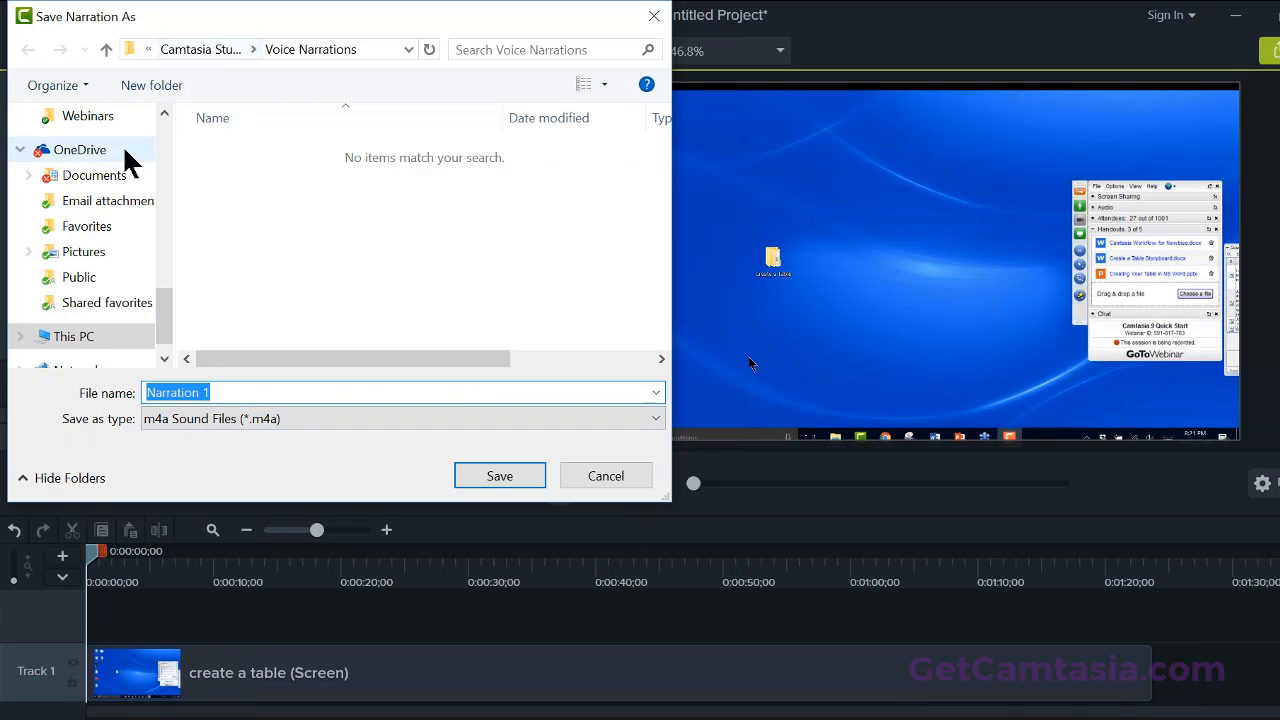
pyautogui.moveTo(163, 312); pyautogui.dragTo(152, 148)
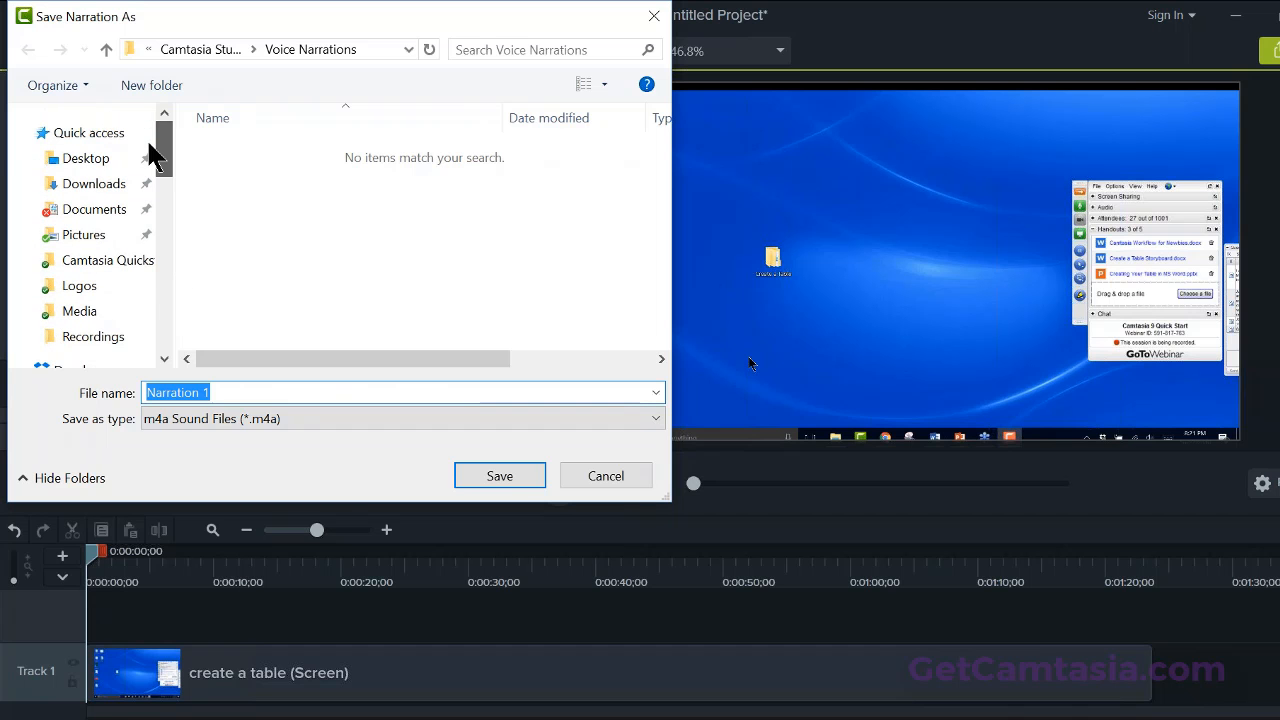
pyautogui.click(95, 160)
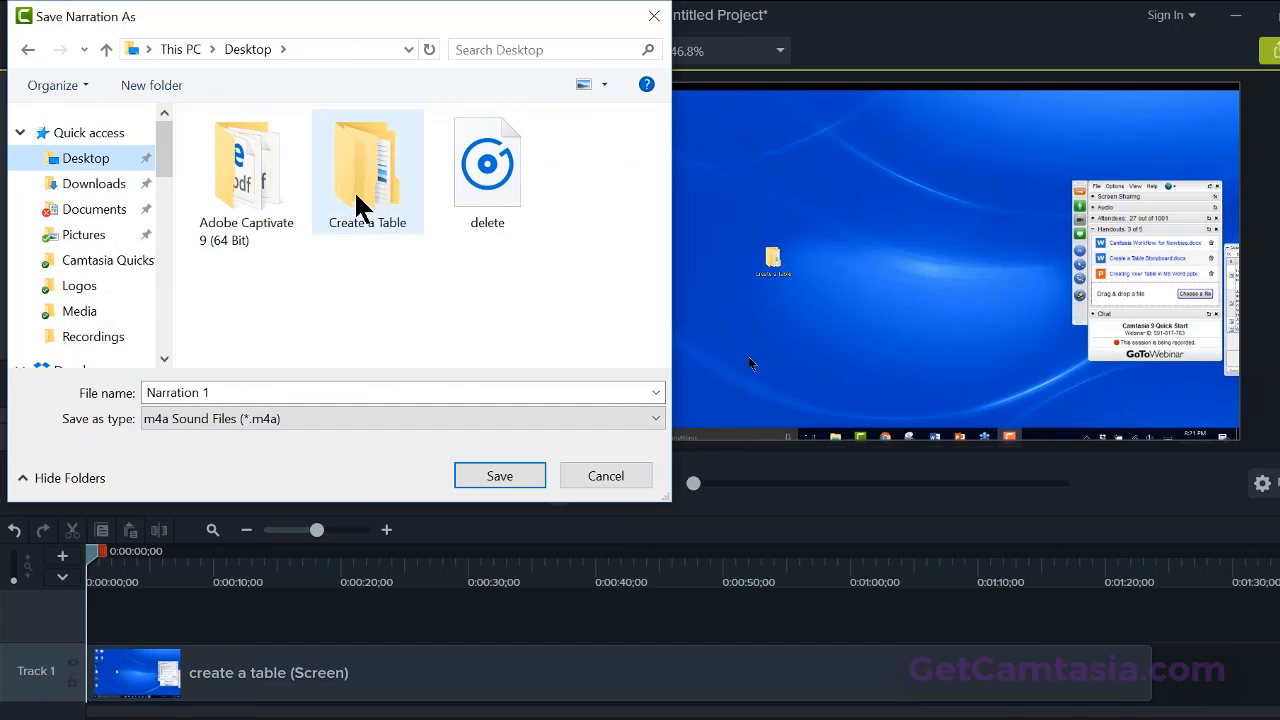
pyautogui.doubleClick(356, 196)
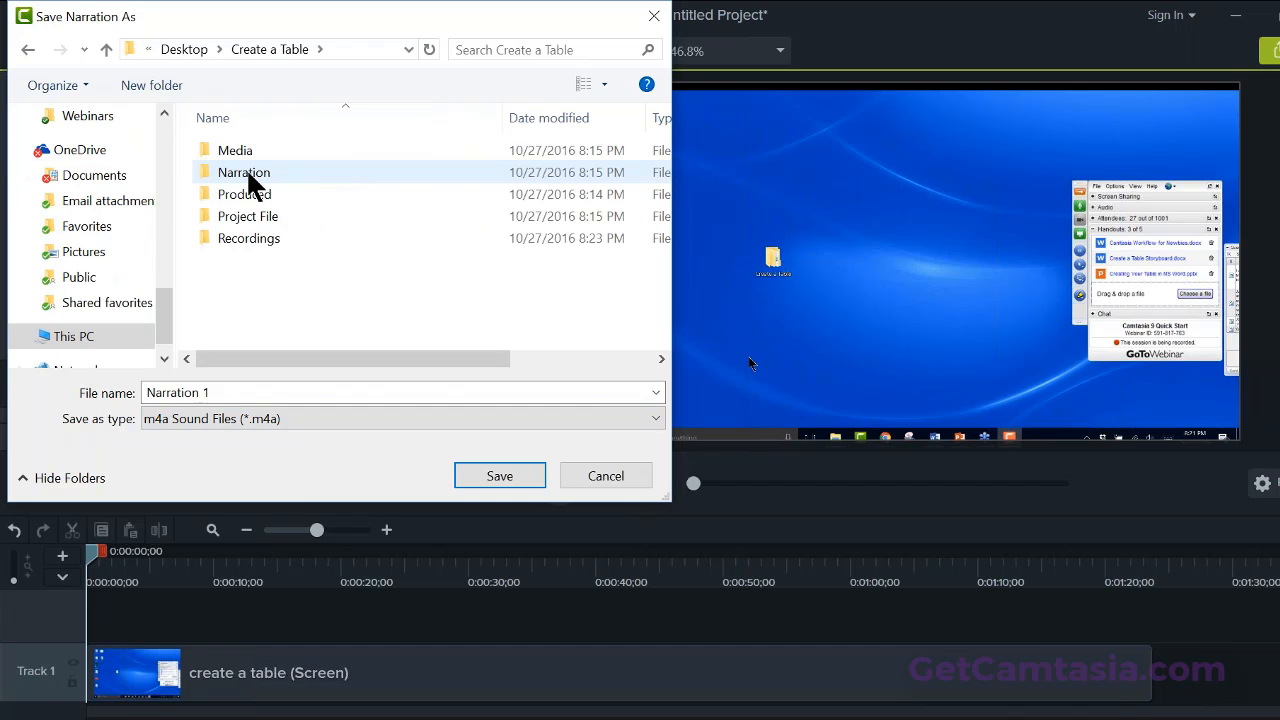
pyautogui.doubleClick(246, 172)
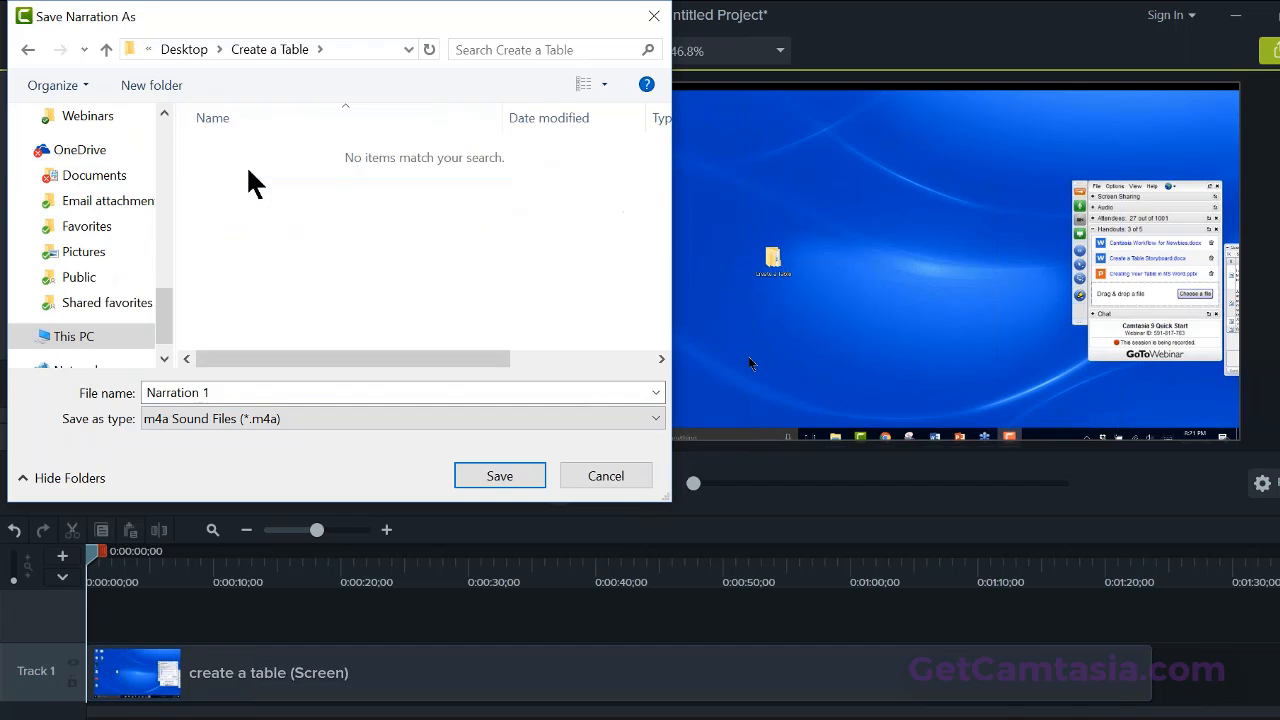
pyautogui.doubleClick(214, 394)
pyautogui.write('creat a table')
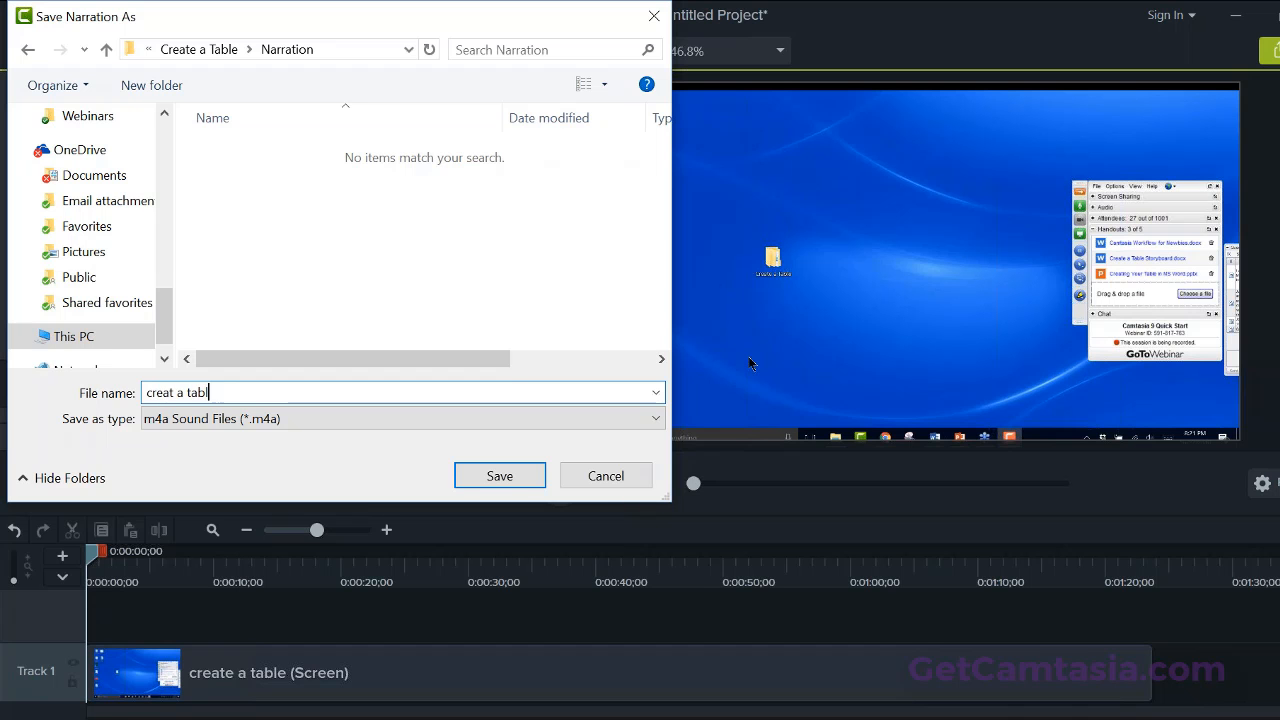
pyautogui.click(506, 470)
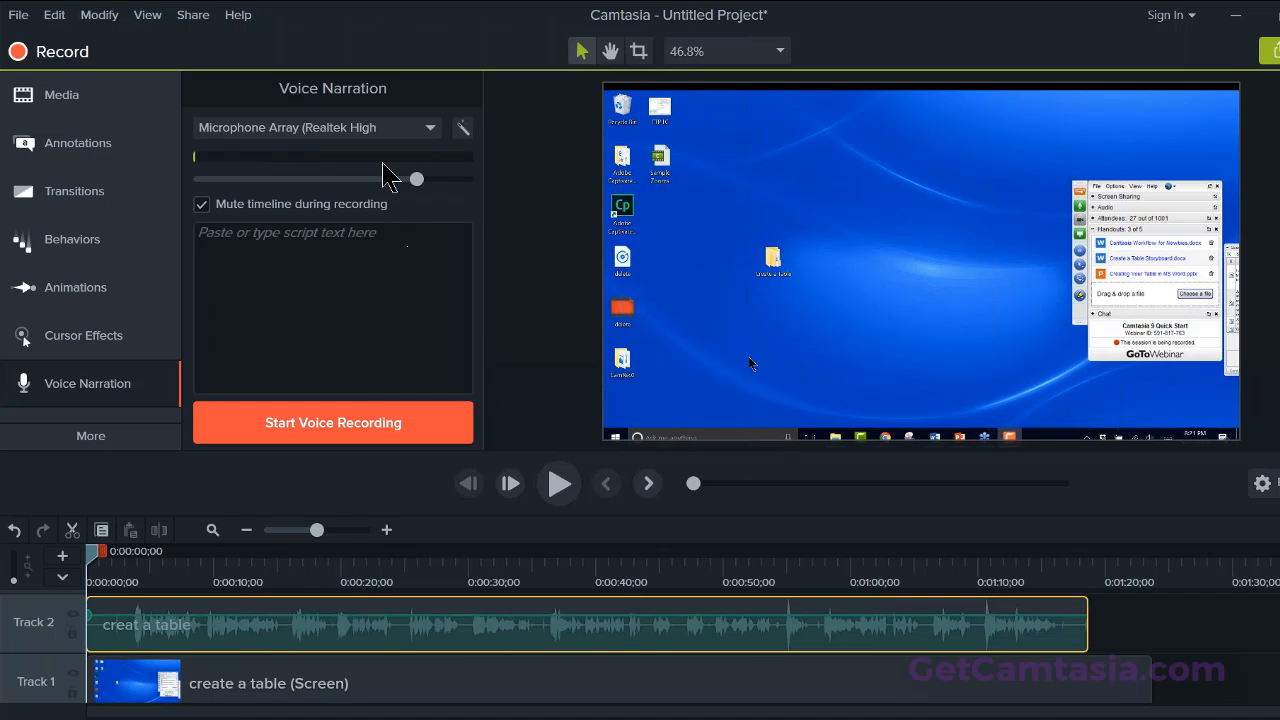
# Step: Open the preferences, review the program and autosave options, and accept them as they are
pyautogui.click(56, 16)
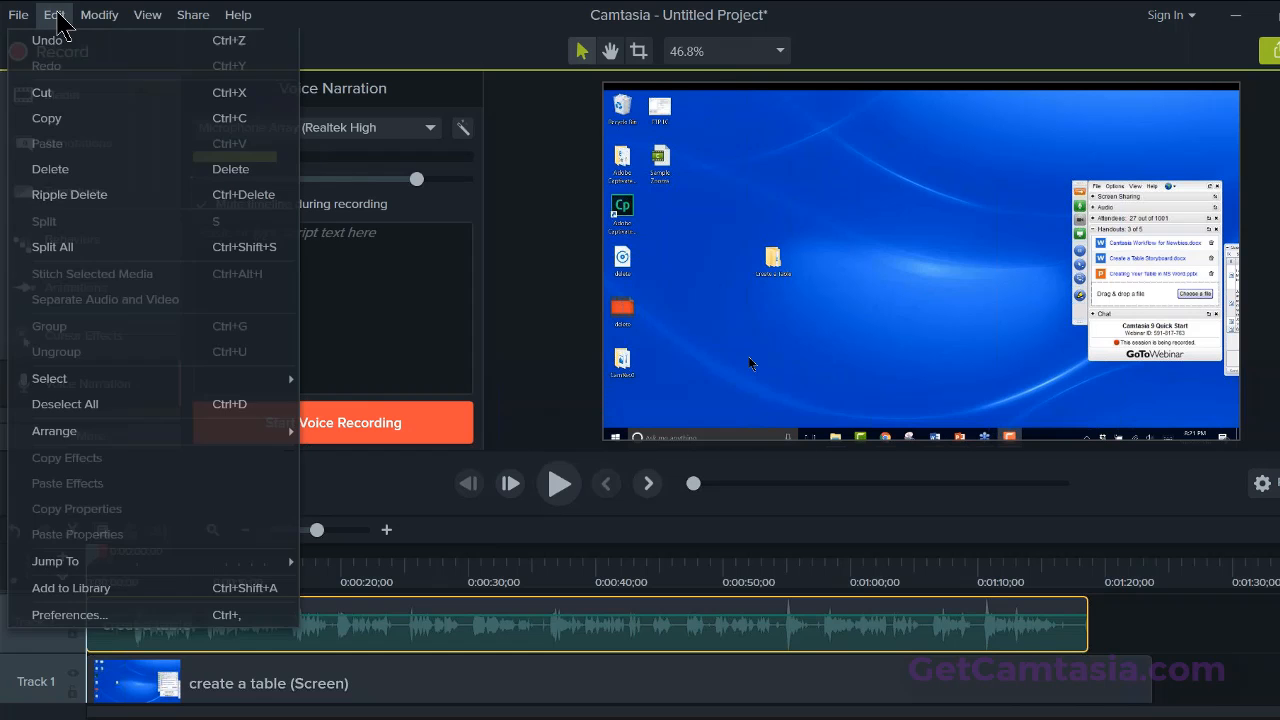
pyautogui.click(60, 618)
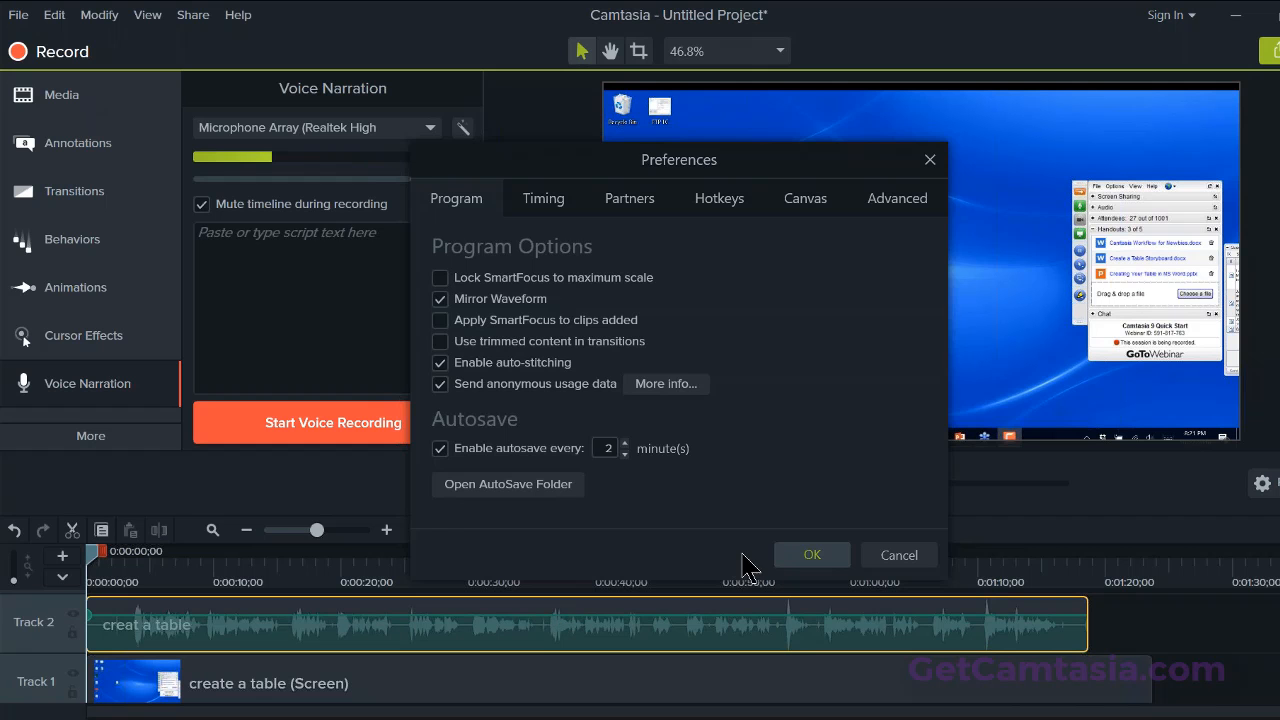
pyautogui.click(806, 557)
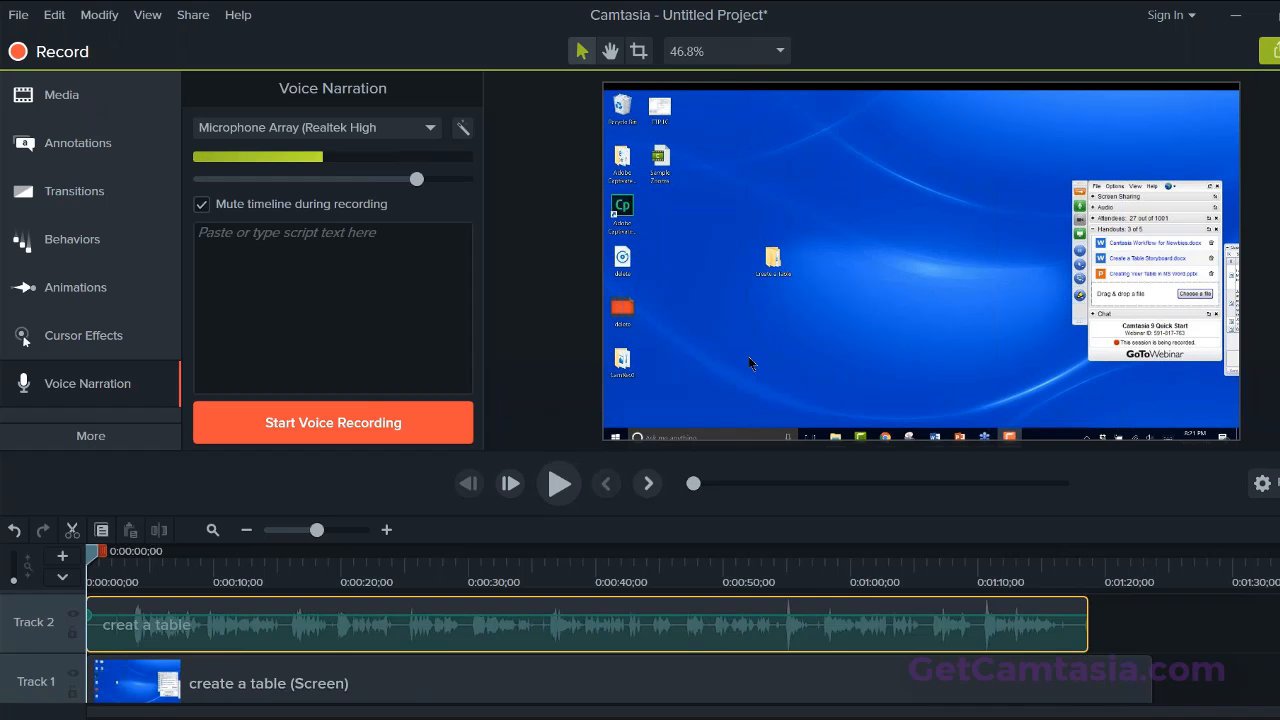
# Step: Lock Track 1 and cut the narration between 0:00:22;20 and 0:00:23;04 from Track 2
pyautogui.scroll(-1, 640, 650)
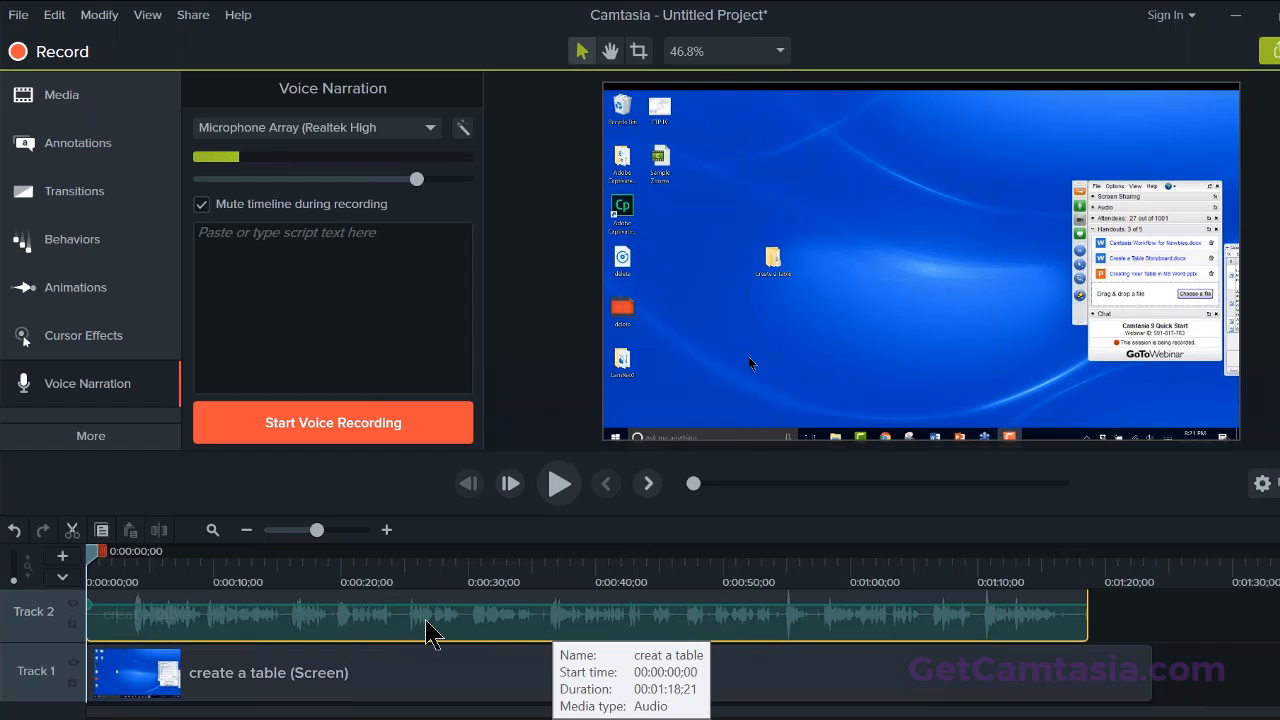
pyautogui.click(73, 682)
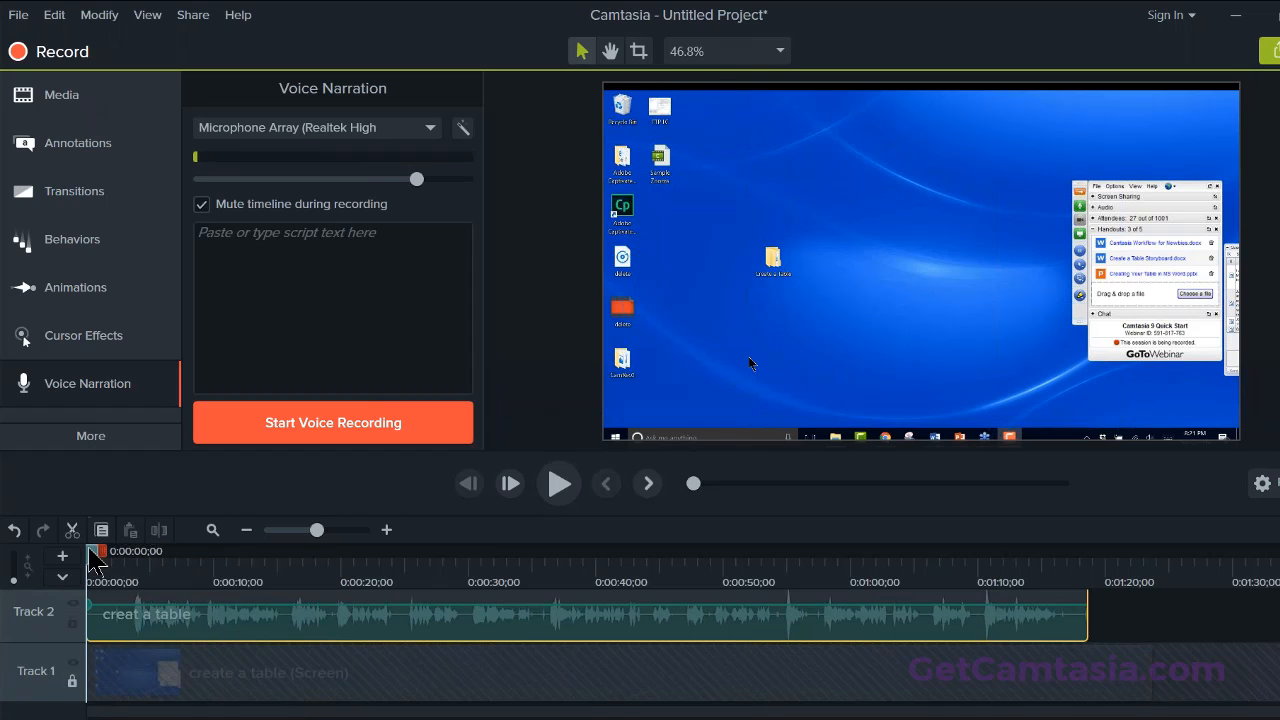
pyautogui.moveTo(92, 556); pyautogui.dragTo(201, 556)
pyautogui.hotkey('ctrl', 'x')
pyautogui.moveTo(268, 582); pyautogui.dragTo(439, 559)
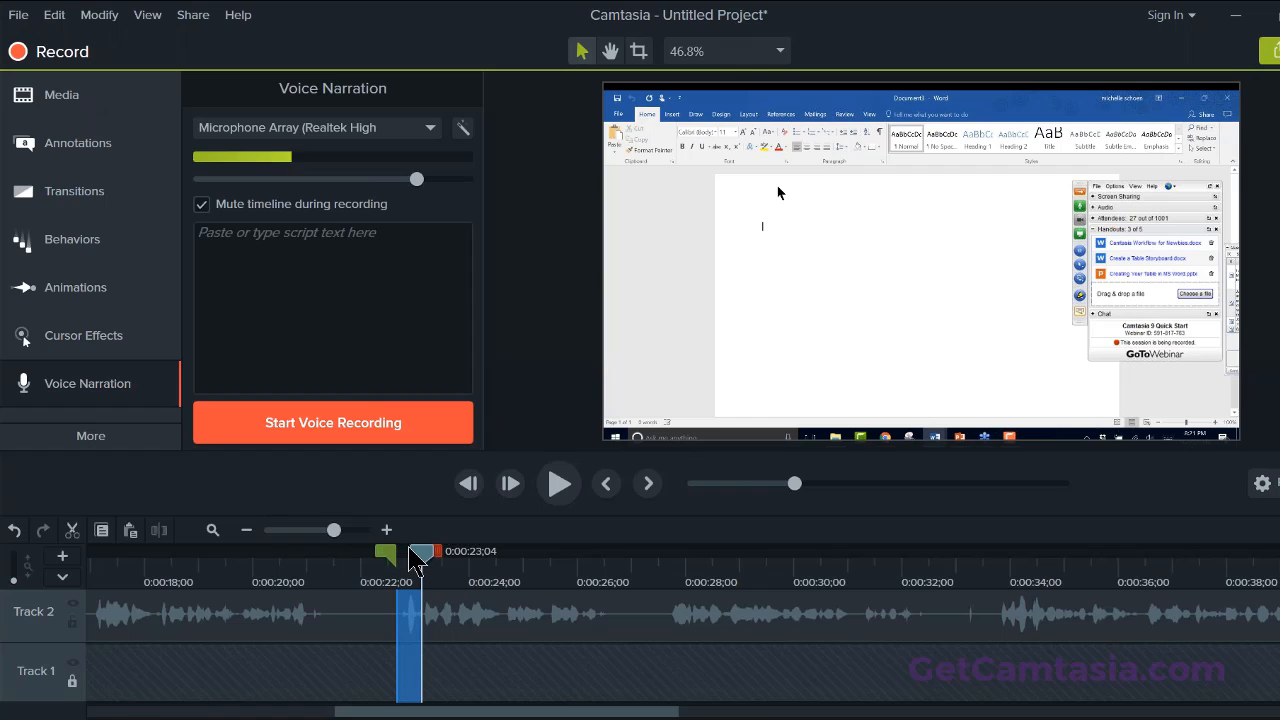
pyautogui.click(73, 531)
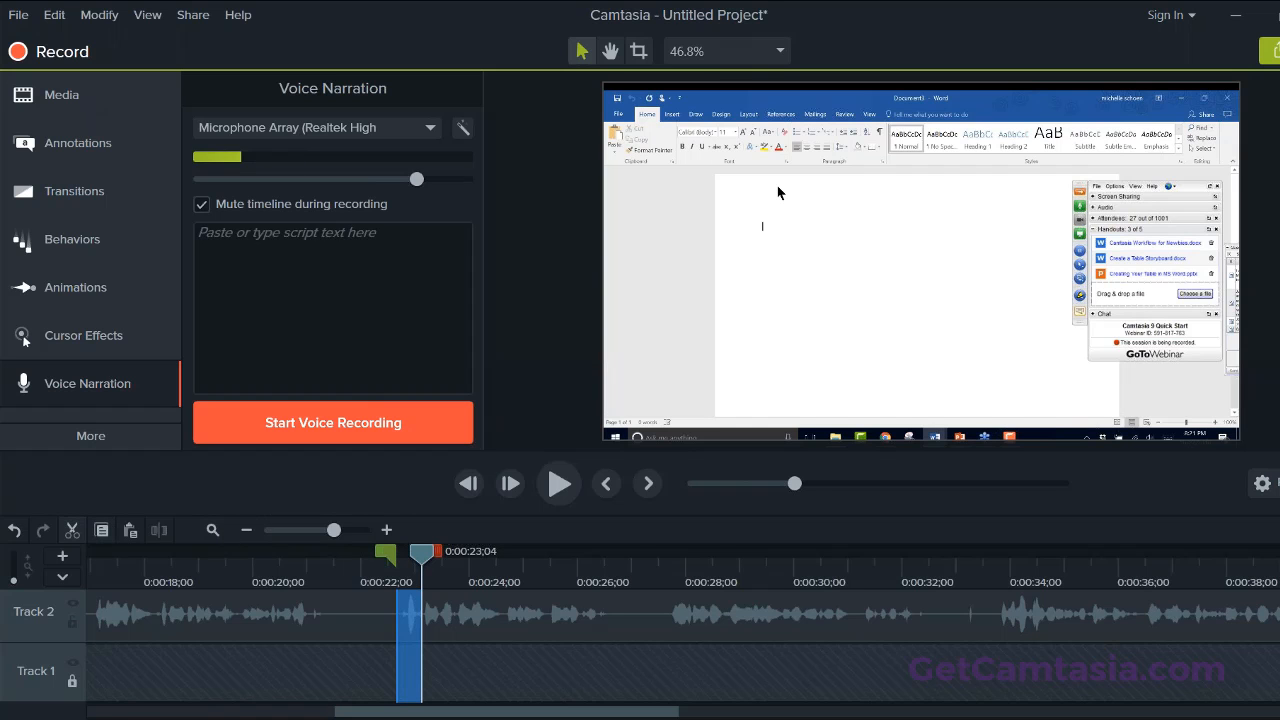
# Step: Lock Track 2, unlock Track 1, and cut the screen recording between 0:01:00;14 and 0:01:01;16
pyautogui.click(71, 621)
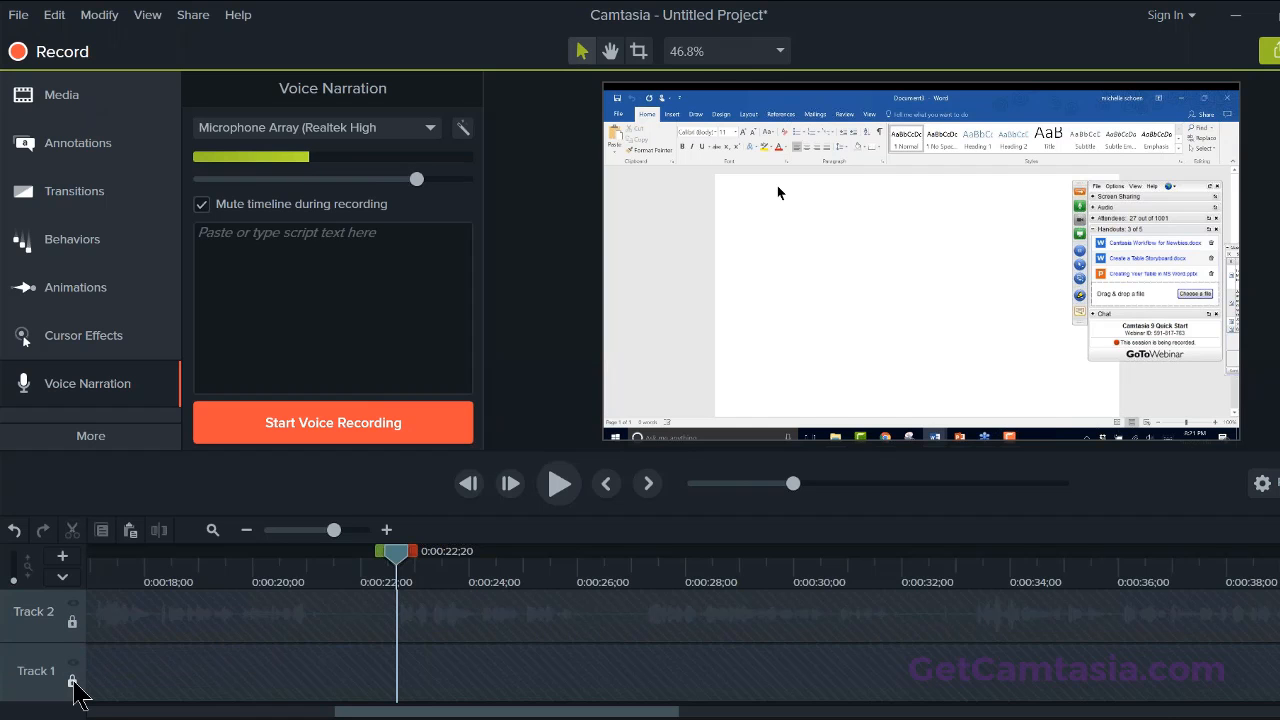
pyautogui.moveTo(384, 560); pyautogui.dragTo(648, 566)
pyautogui.click(1027, 575)
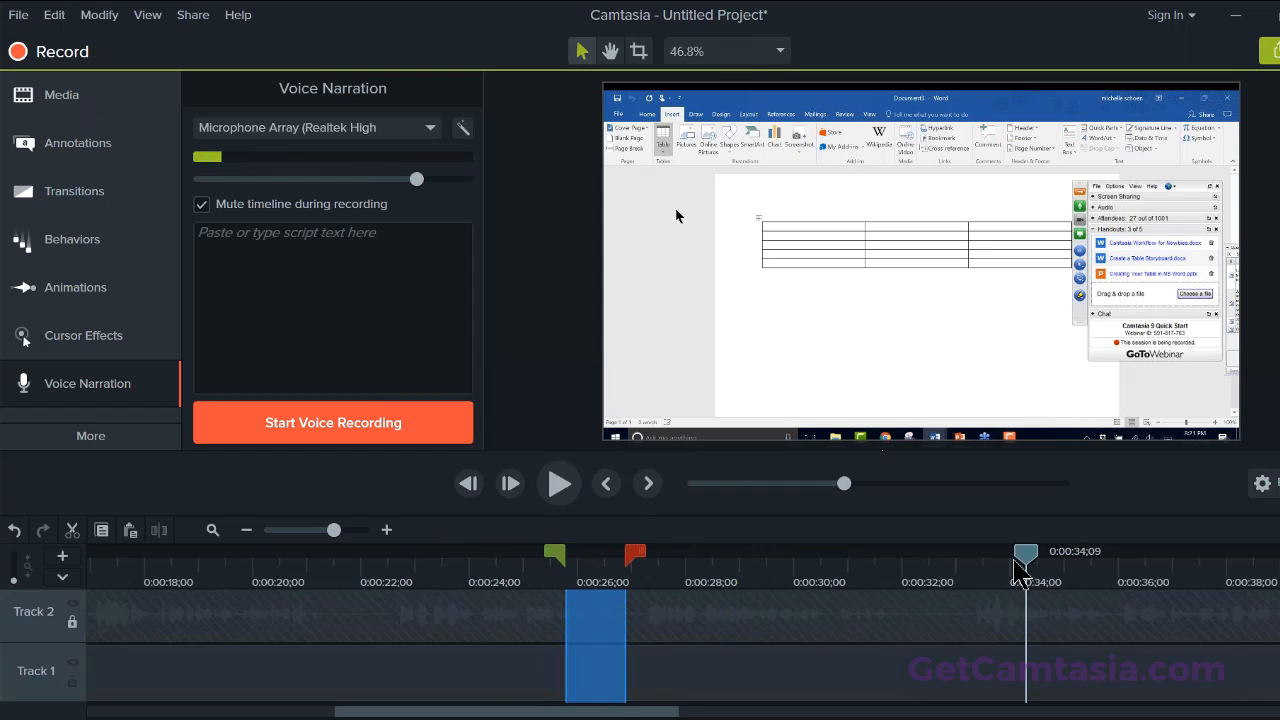
pyautogui.moveTo(1030, 556); pyautogui.dragTo(1244, 545)
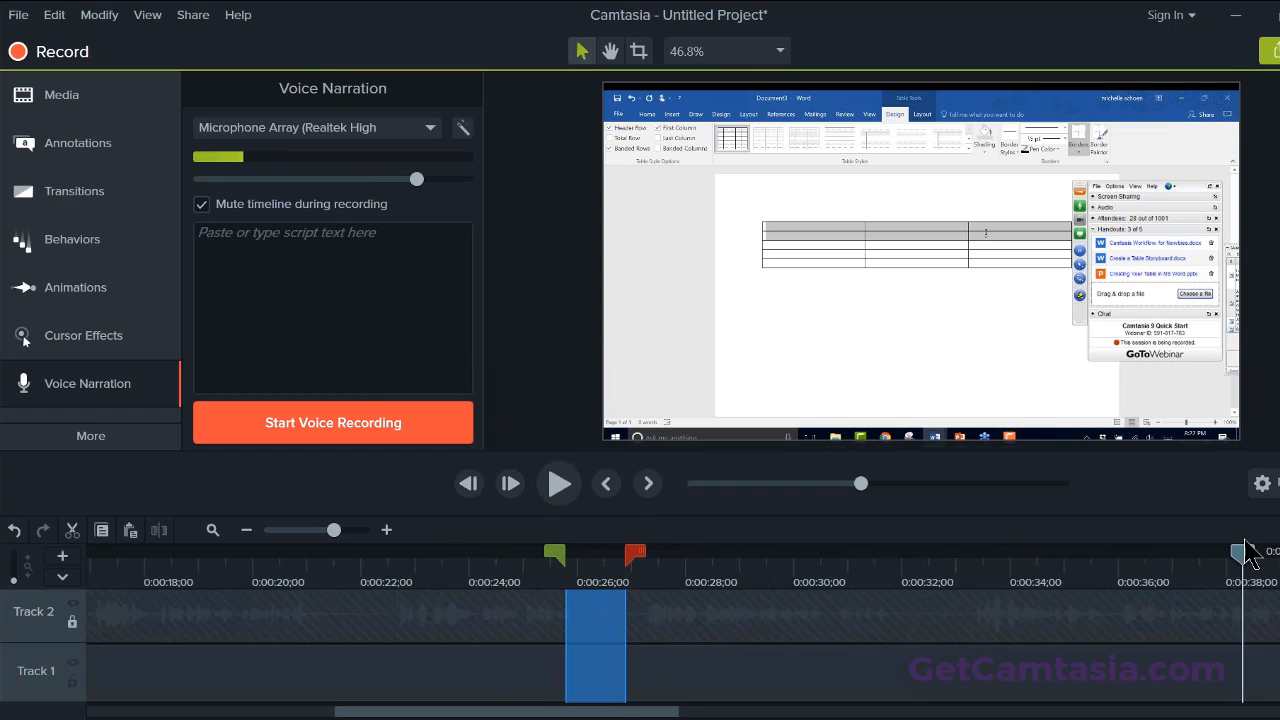
pyautogui.moveTo(663, 712); pyautogui.dragTo(1034, 687)
pyautogui.moveTo(826, 556); pyautogui.dragTo(1089, 545)
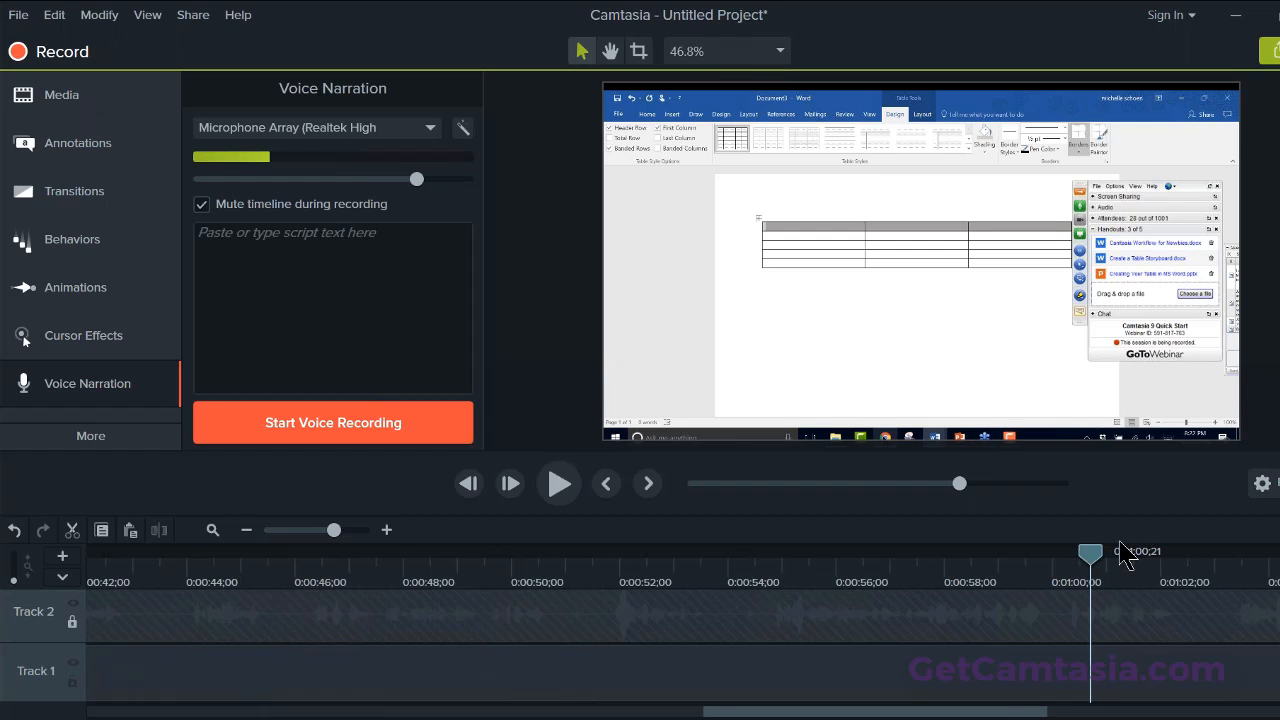
pyautogui.moveTo(1103, 560)
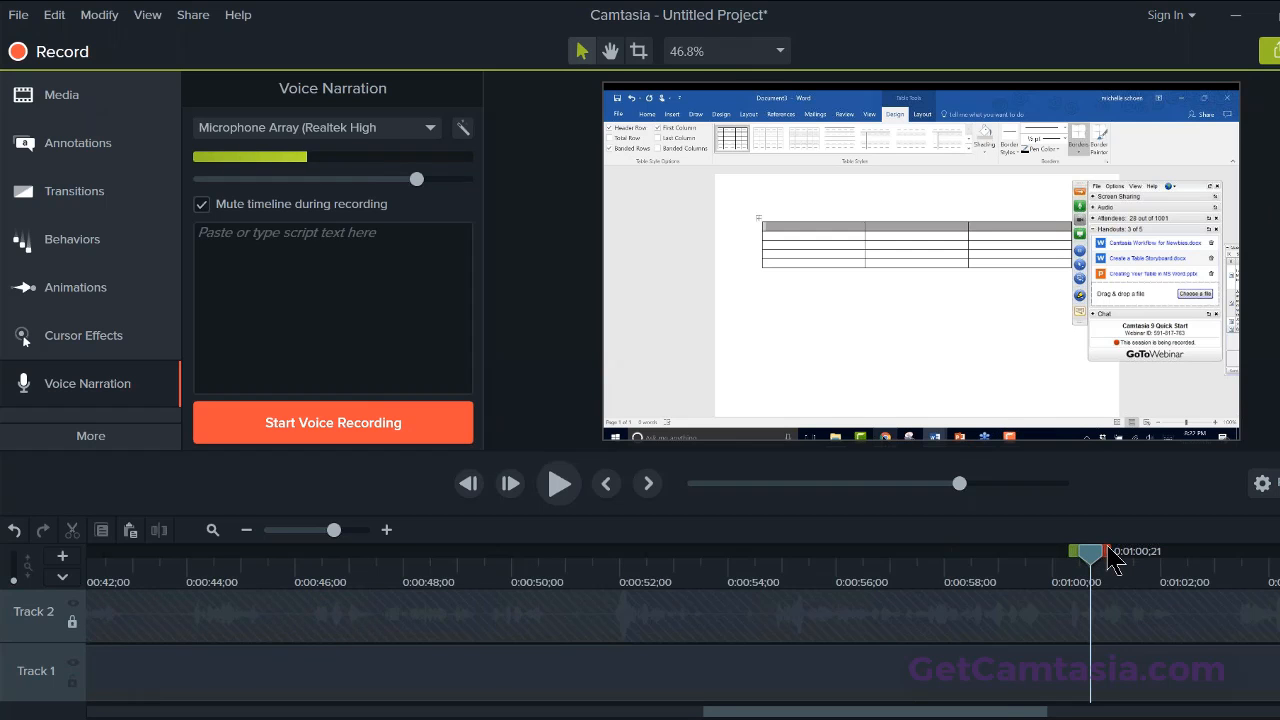
pyautogui.moveTo(1120, 549); pyautogui.dragTo(1073, 568)
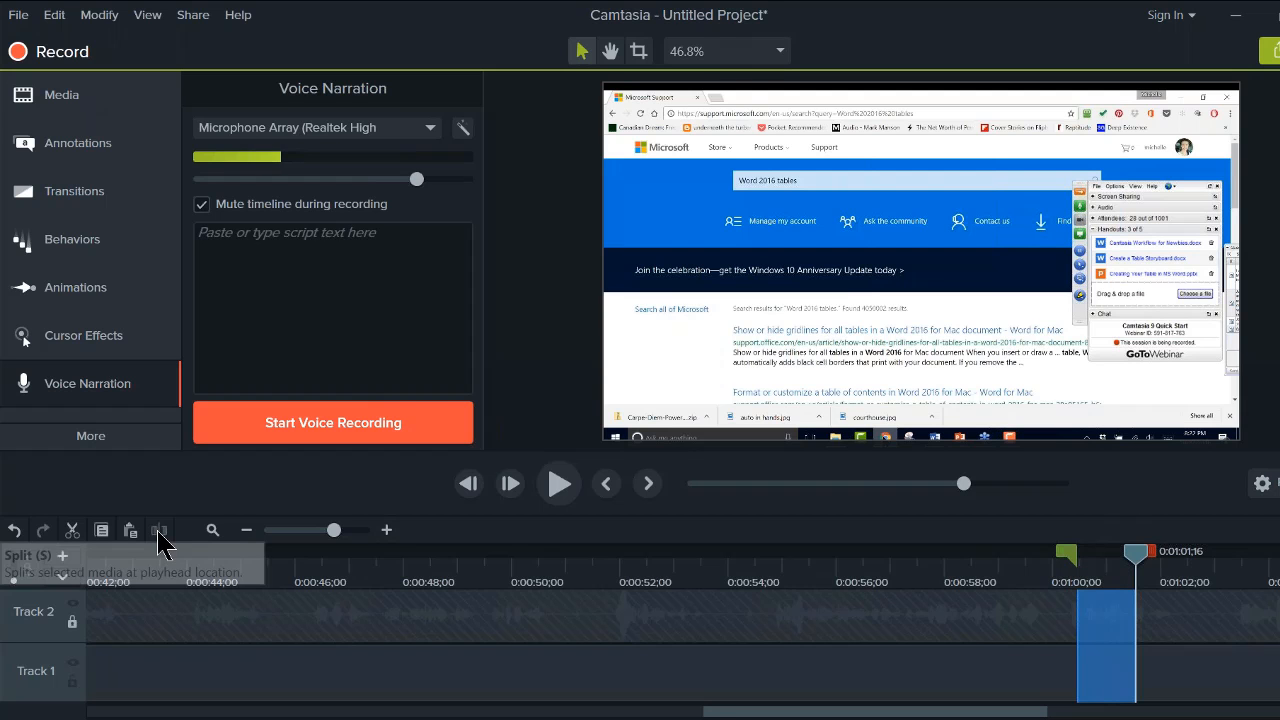
pyautogui.click(72, 530)
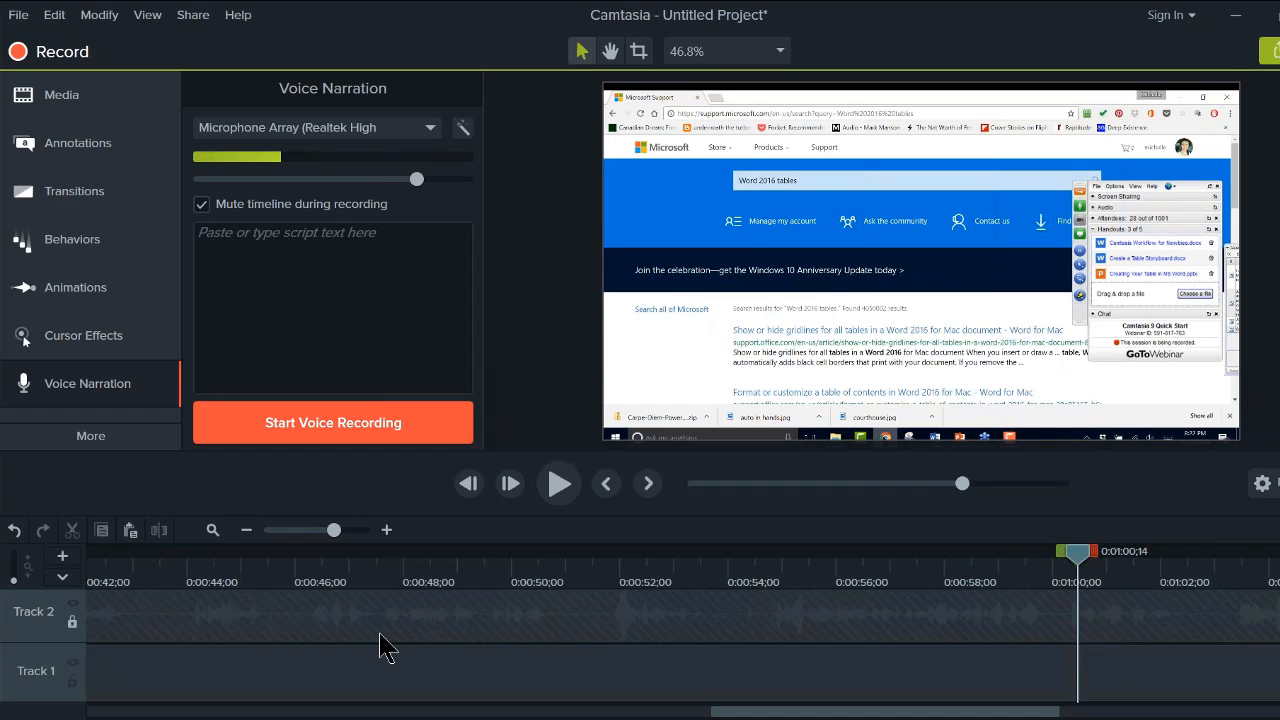
# Step: Rename Track 1, which holds the screen recording, as "screen"
pyautogui.rightClick(41, 680)
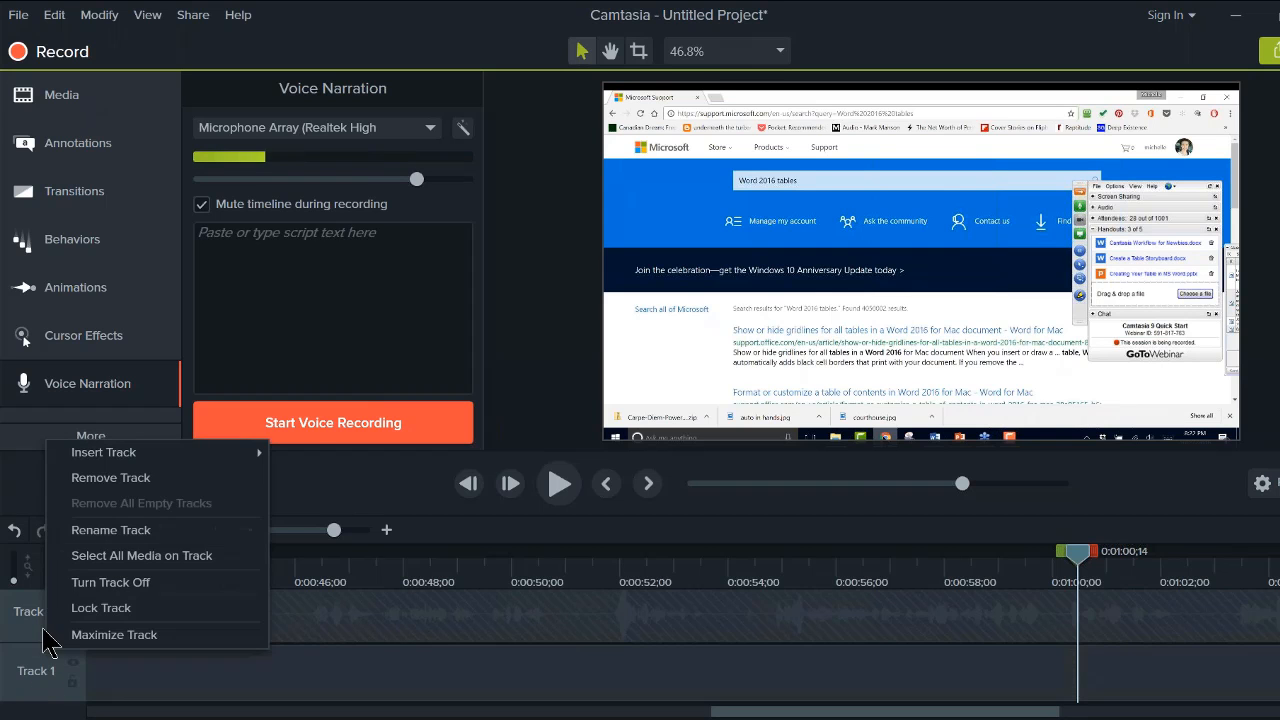
pyautogui.click(105, 530)
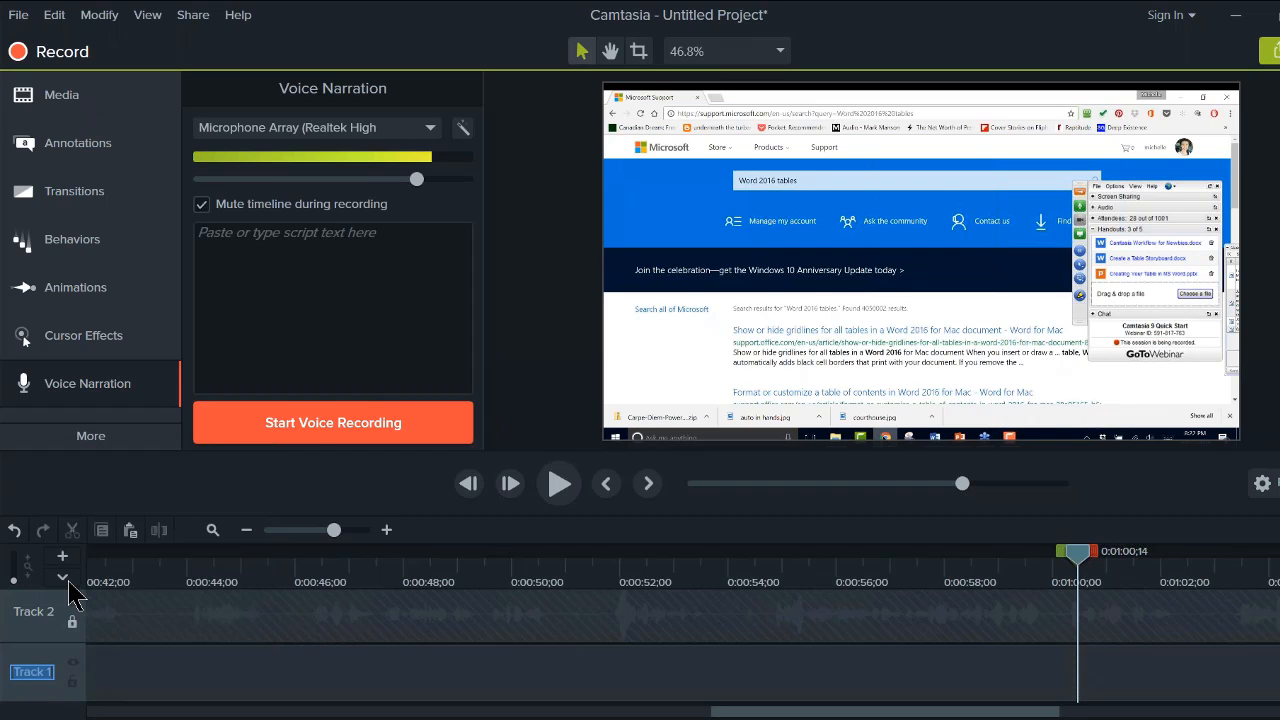
pyautogui.write('scr')
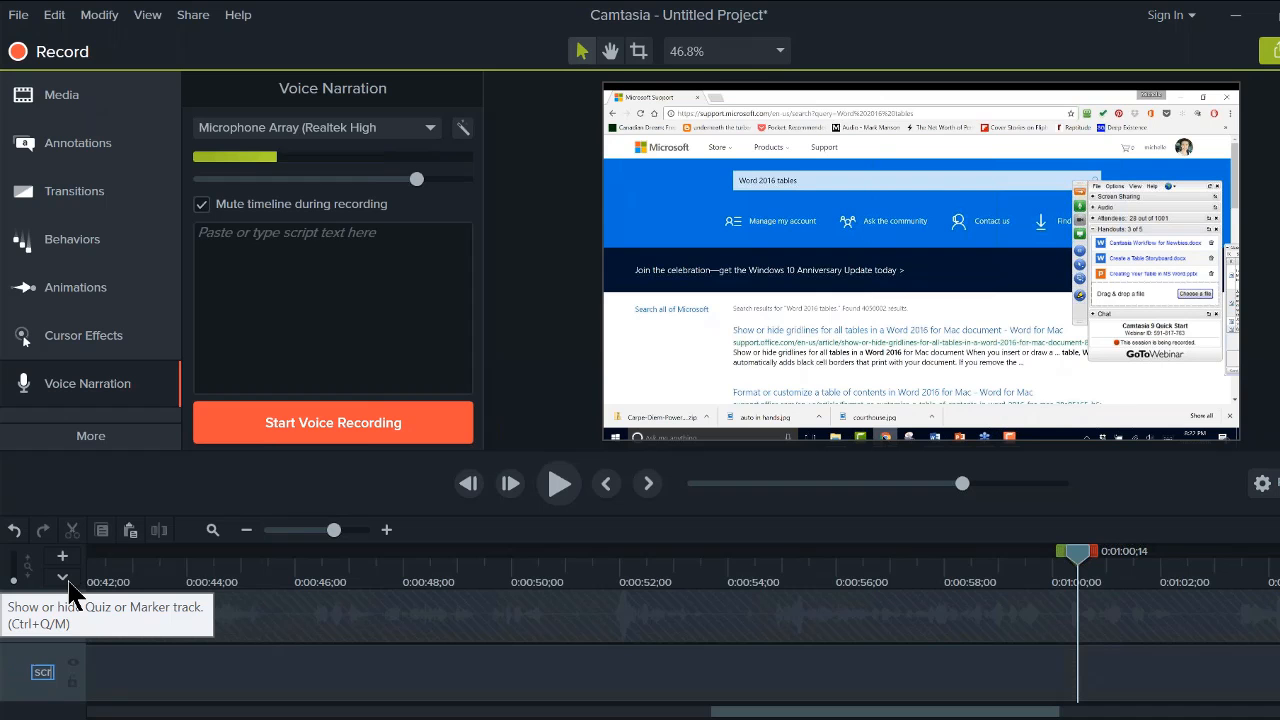
pyautogui.write('een')
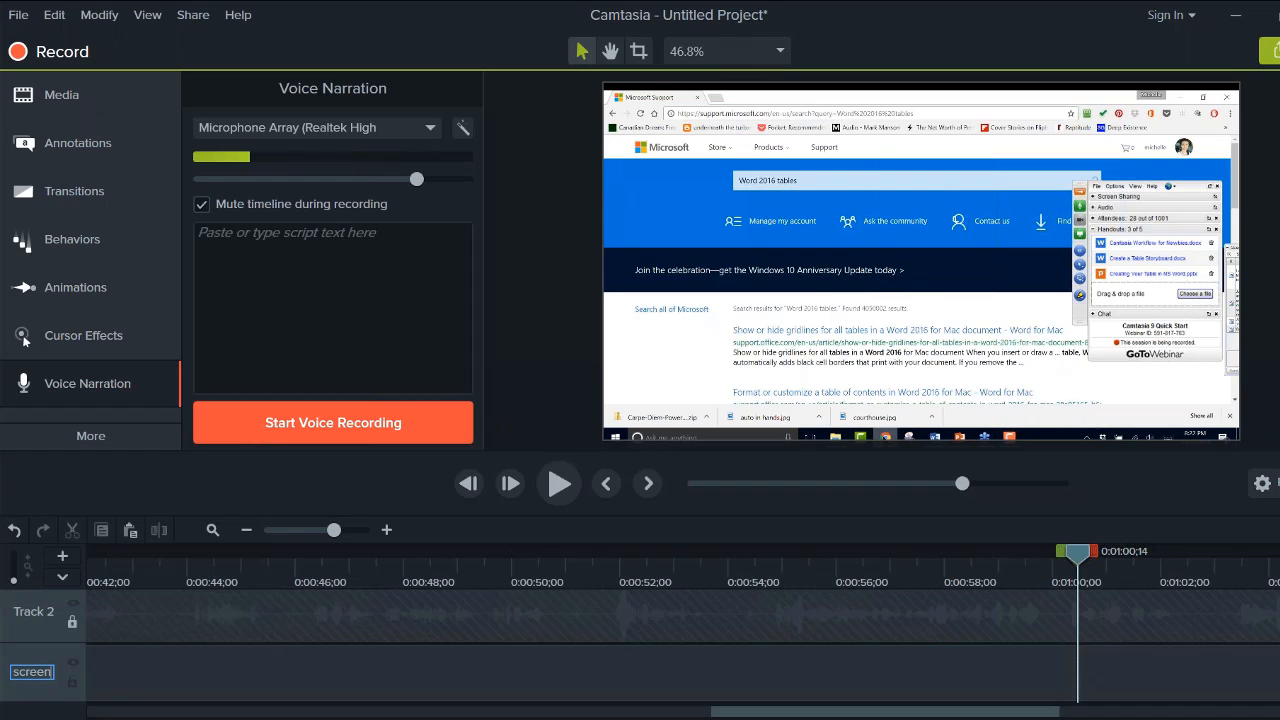
pyautogui.press('Return')
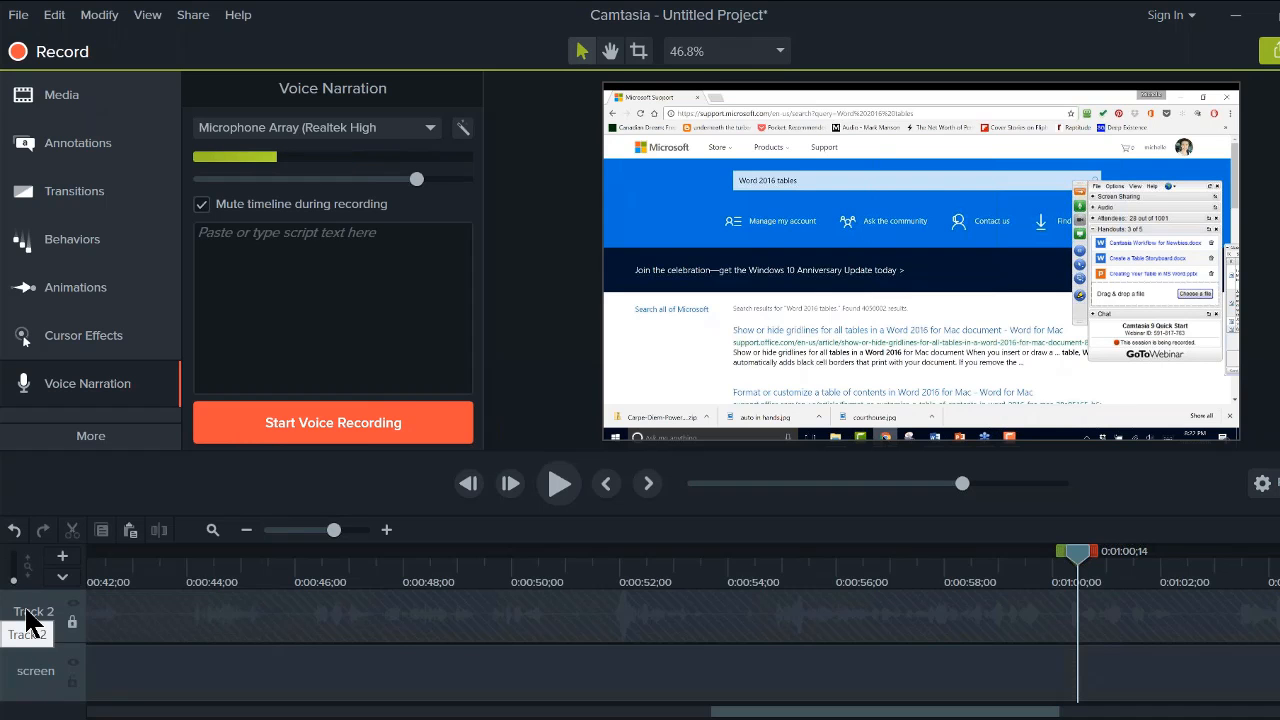
# Step: Rename Track 2, which holds the voice narration, as "audio"
pyautogui.rightClick(31, 617)
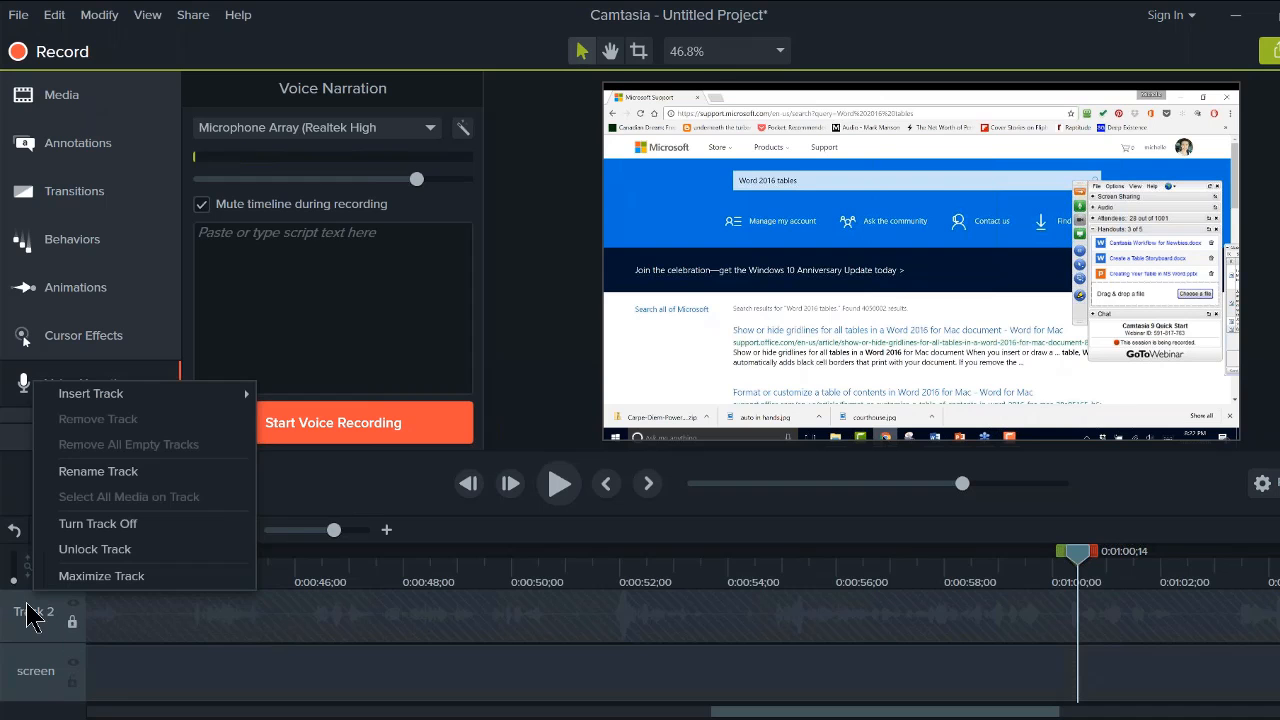
pyautogui.click(98, 471)
pyautogui.write('au')
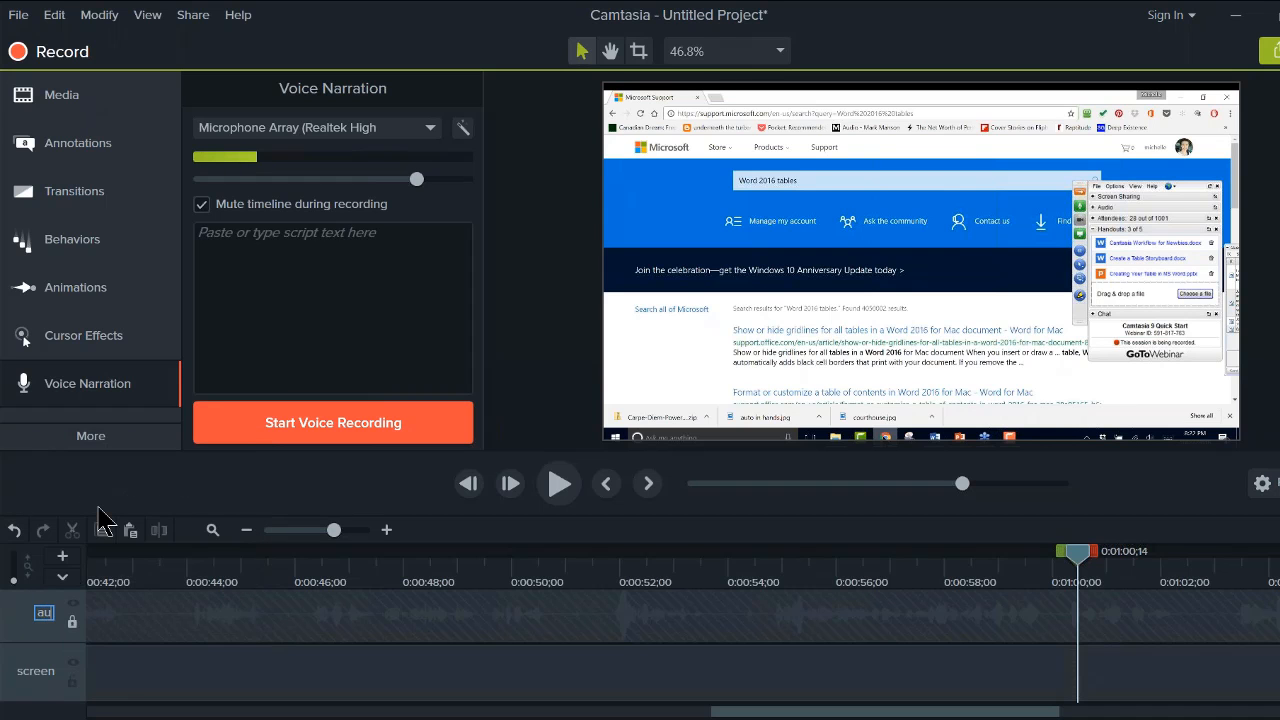
pyautogui.write('dio')
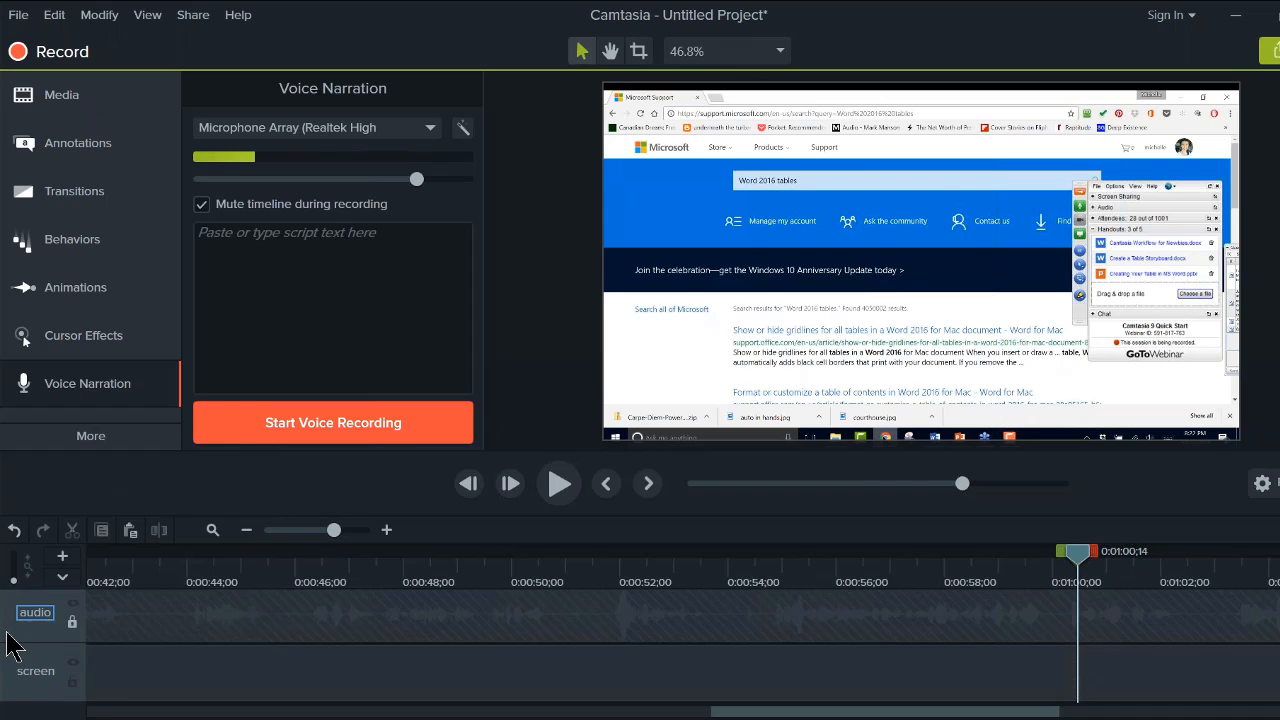
pyautogui.press('Return')
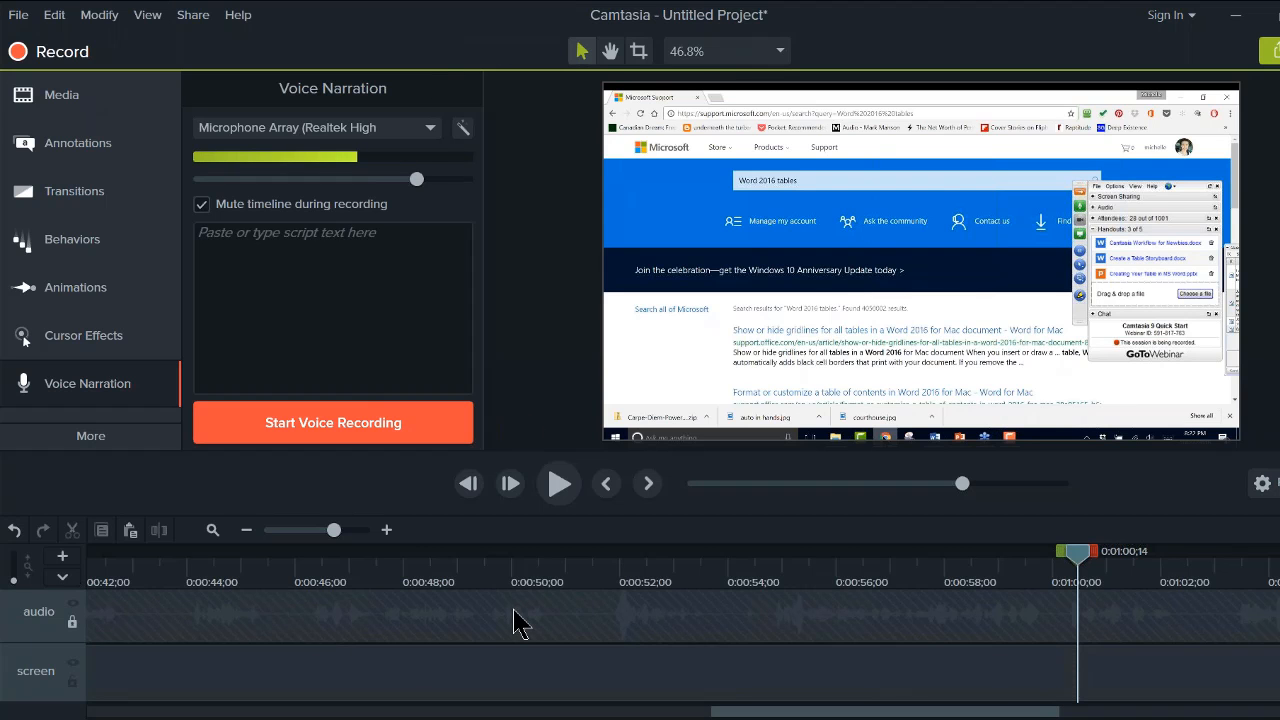
# Step: Save the project as "create a table" in the Project File subfolder of the desktop's Create a Table folder
pyautogui.click(18, 16)
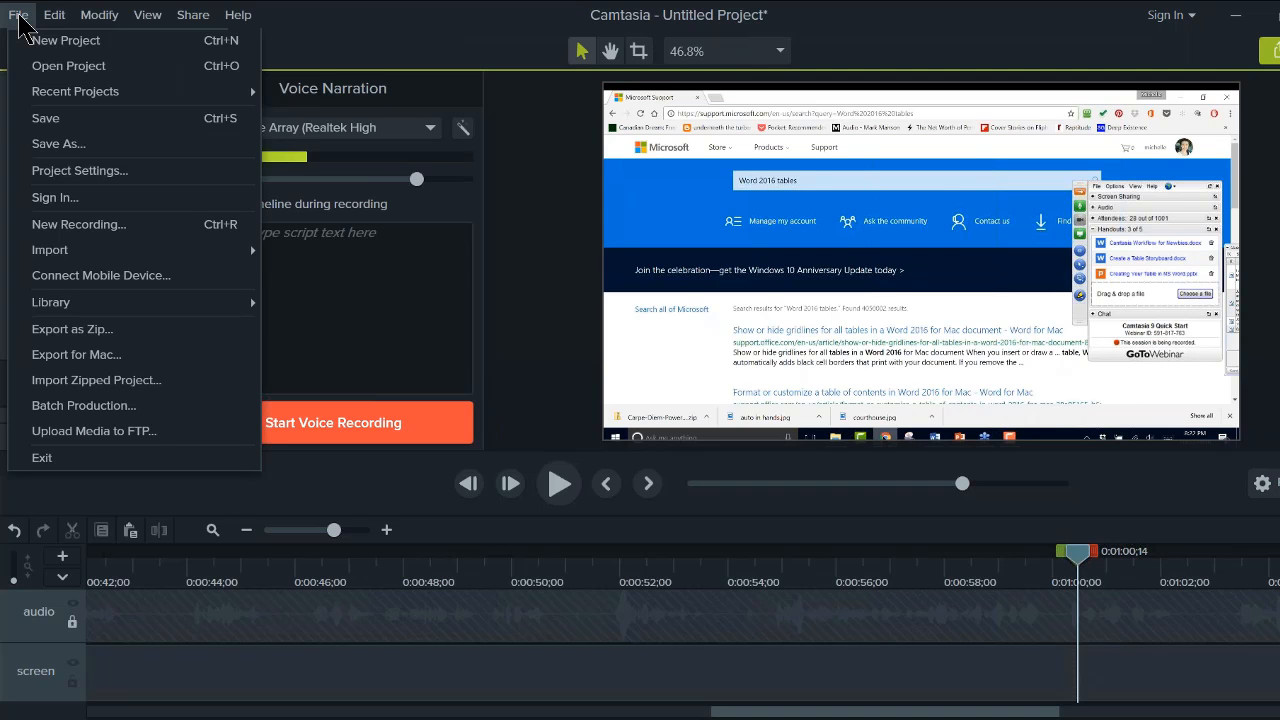
pyautogui.click(35, 117)
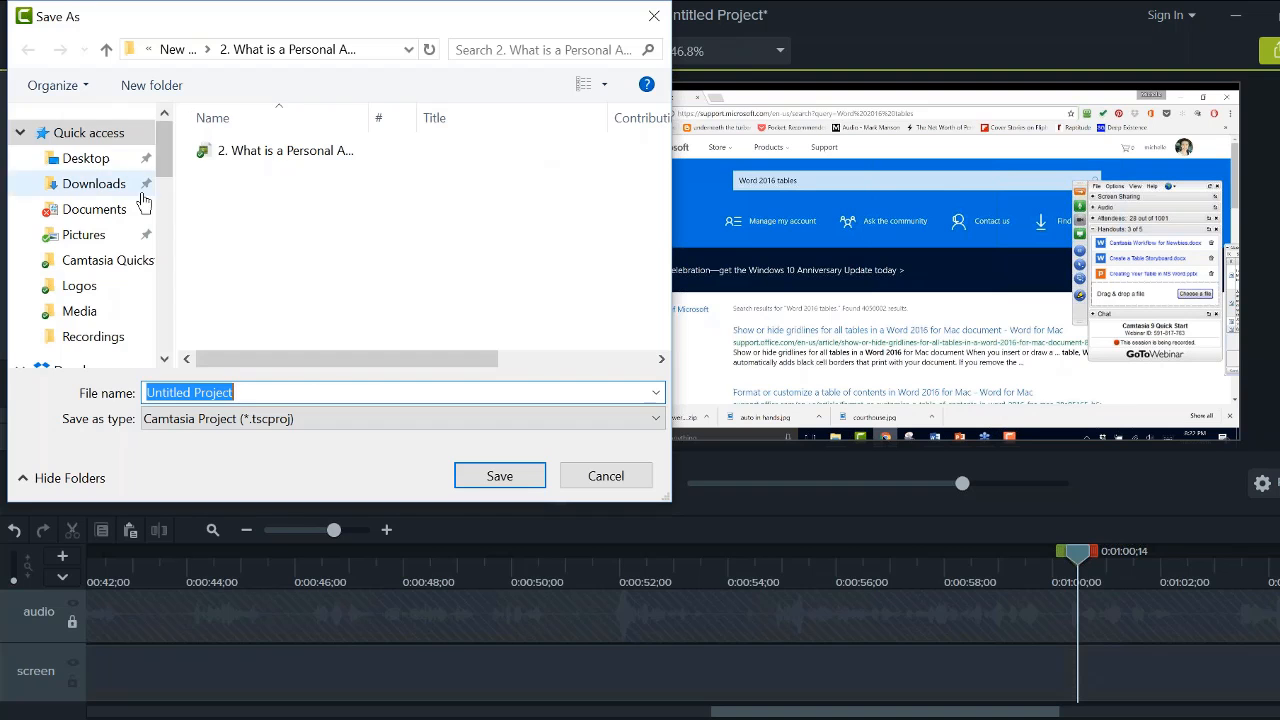
pyautogui.click(116, 160)
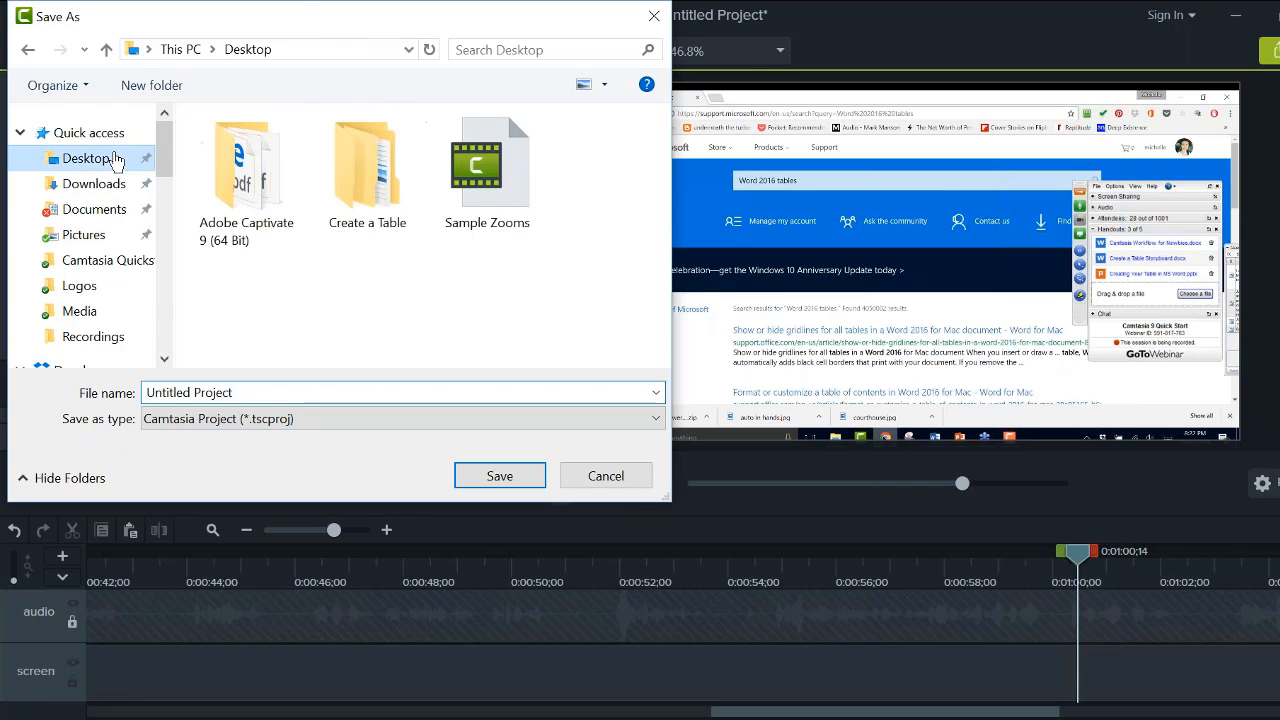
pyautogui.doubleClick(357, 161)
pyautogui.click(253, 214)
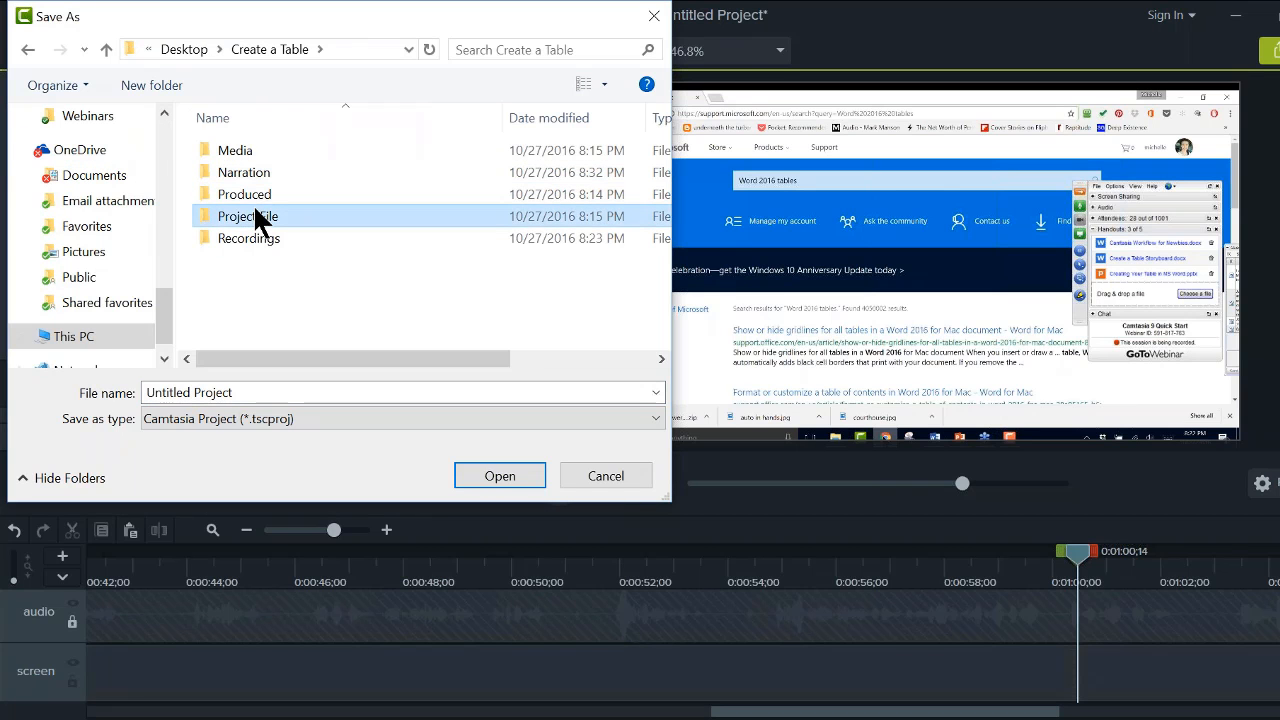
pyautogui.doubleClick(253, 214)
pyautogui.click(253, 392)
pyautogui.write('c')
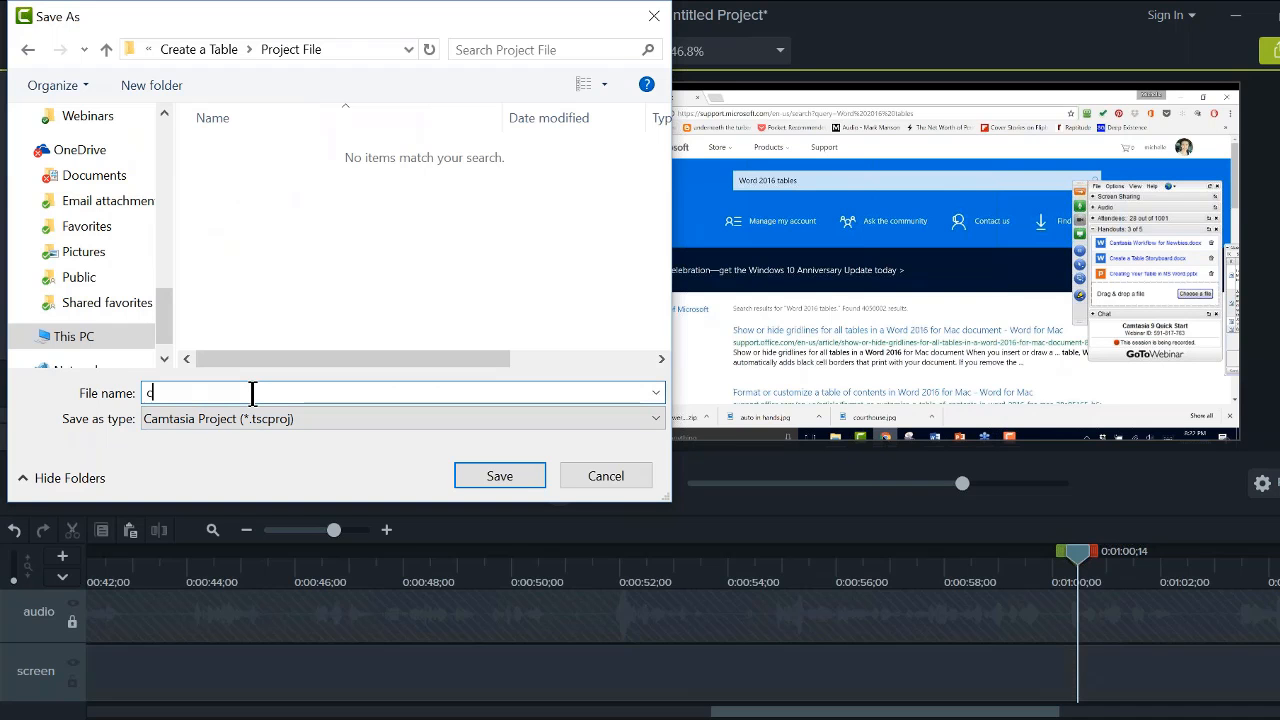
pyautogui.write('reate a table')
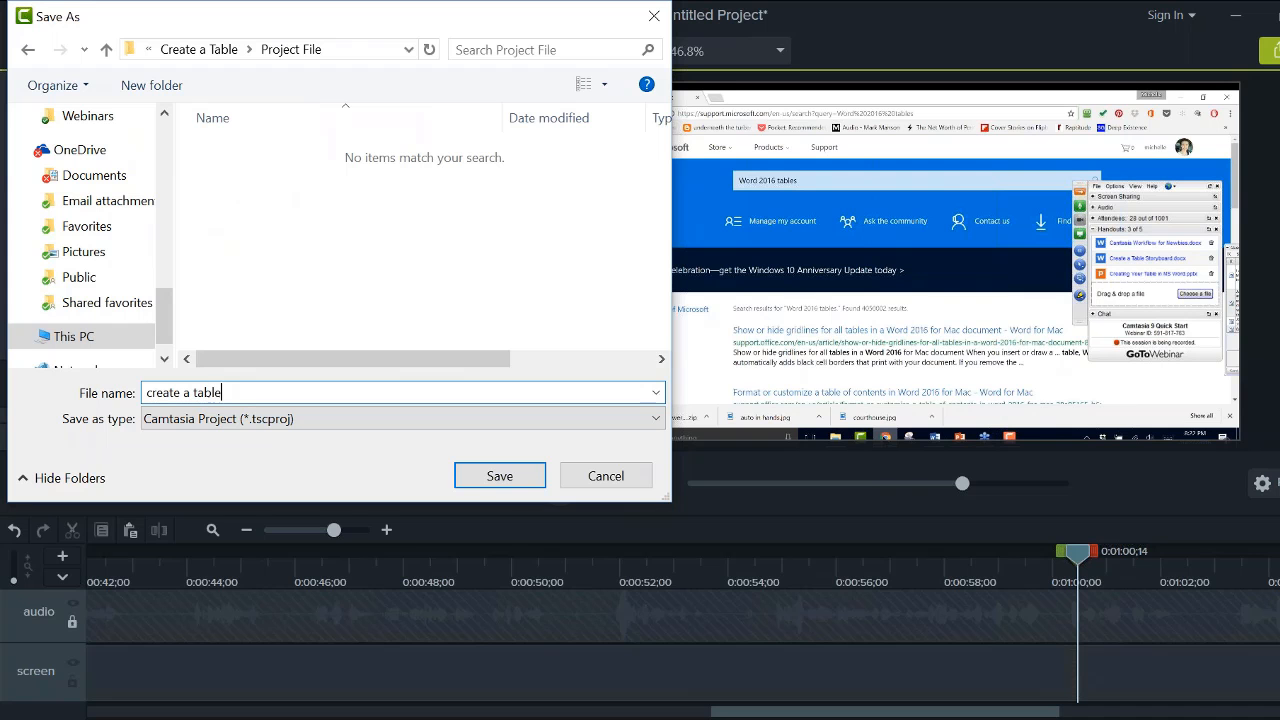
pyautogui.click(499, 478)
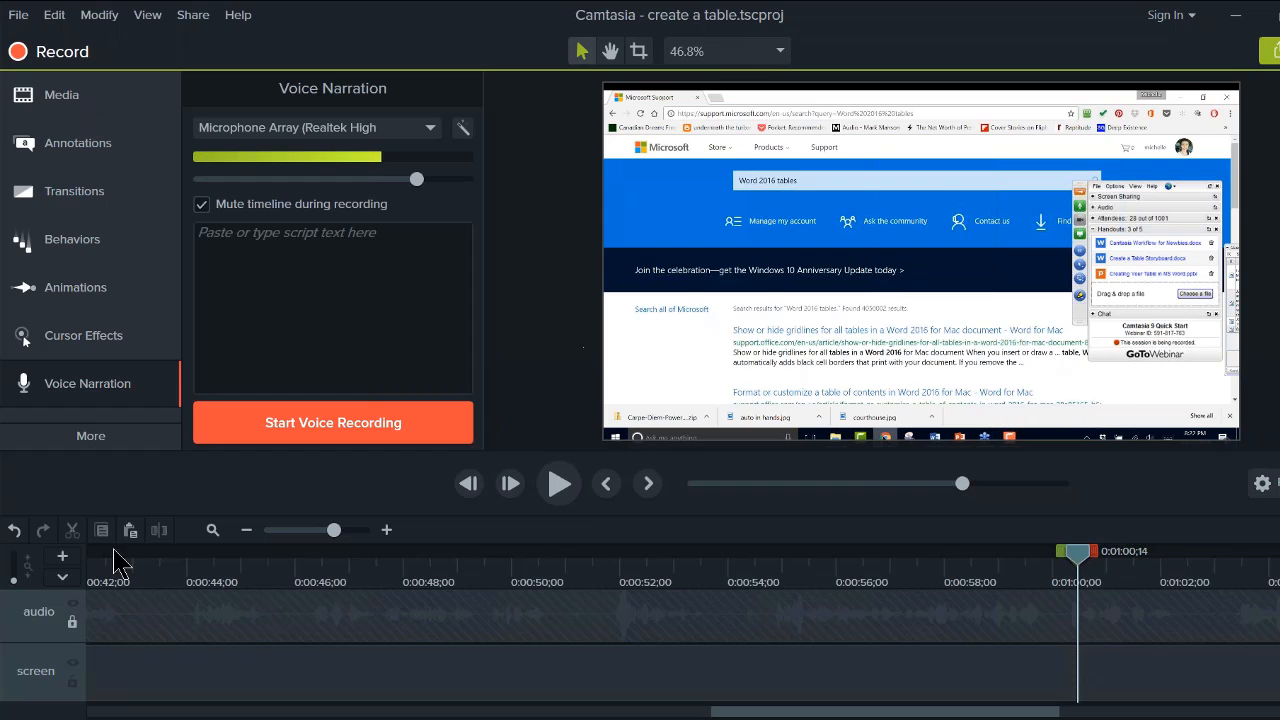
# Step: Unlock the audio track, return the playhead to the timeline start, and show the narration clip's properties
pyautogui.click(72, 622)
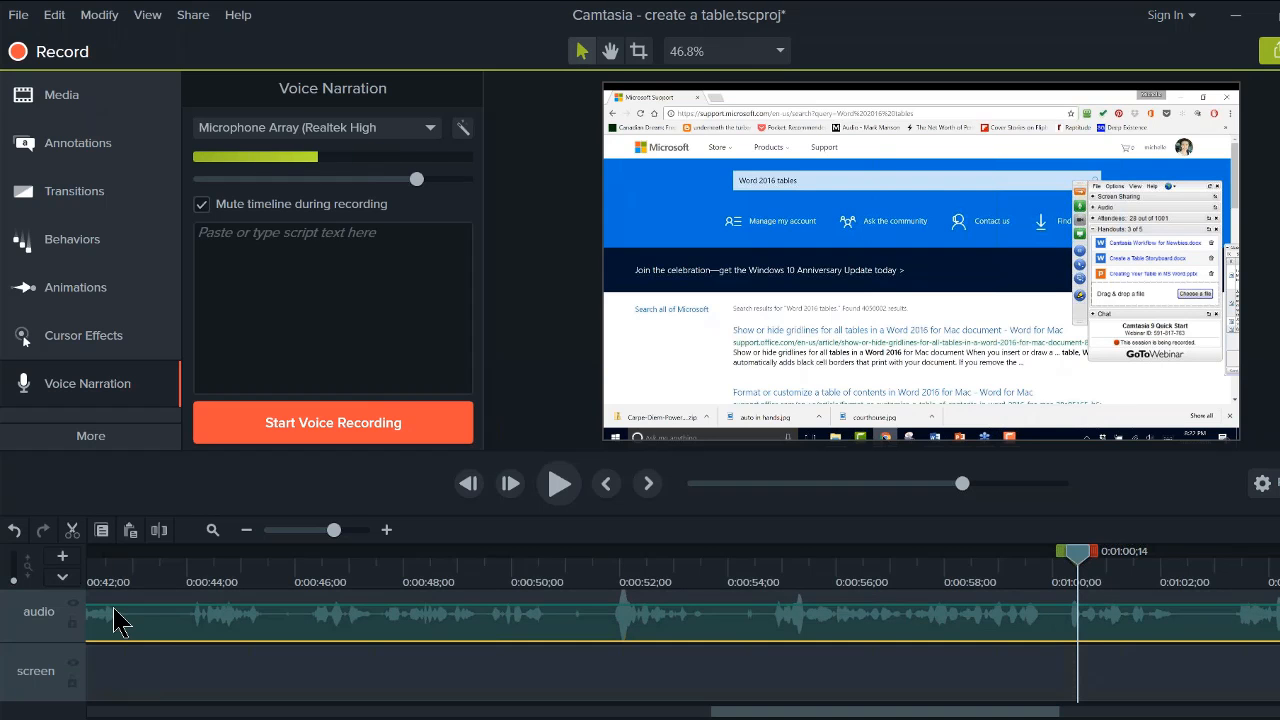
pyautogui.hotkey('ctrl', 'Home')
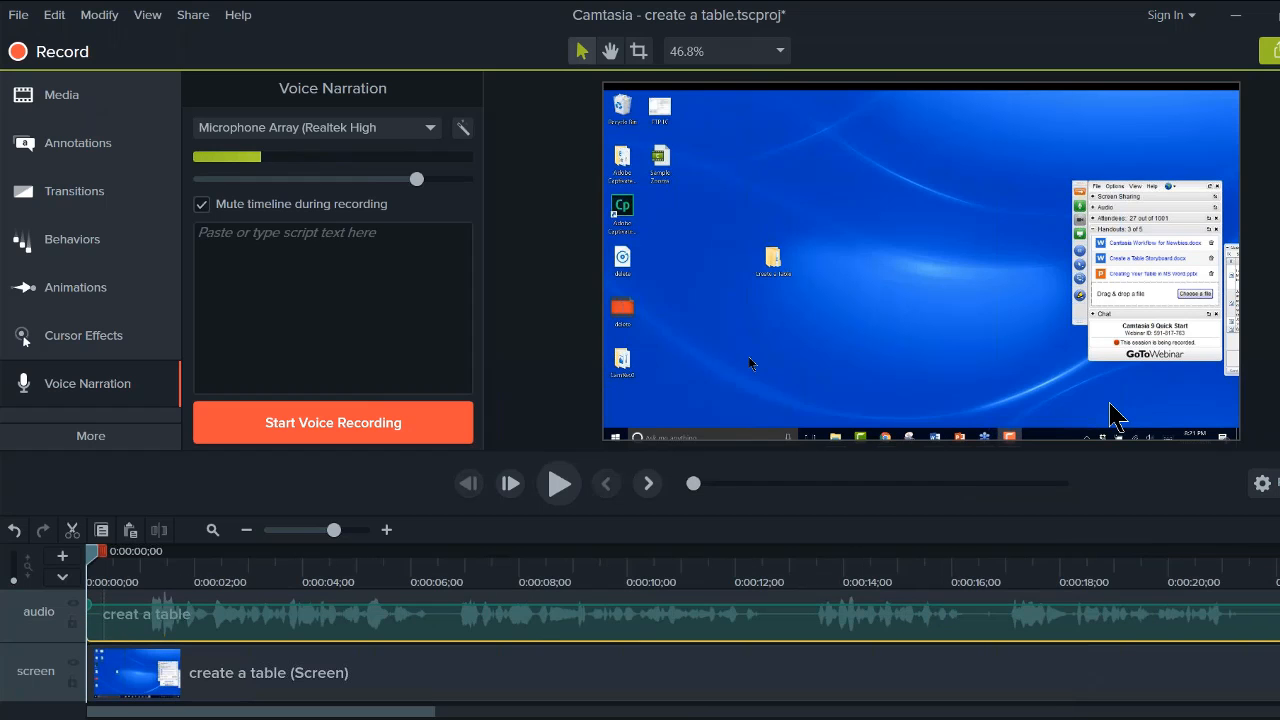
pyautogui.click(1272, 482)
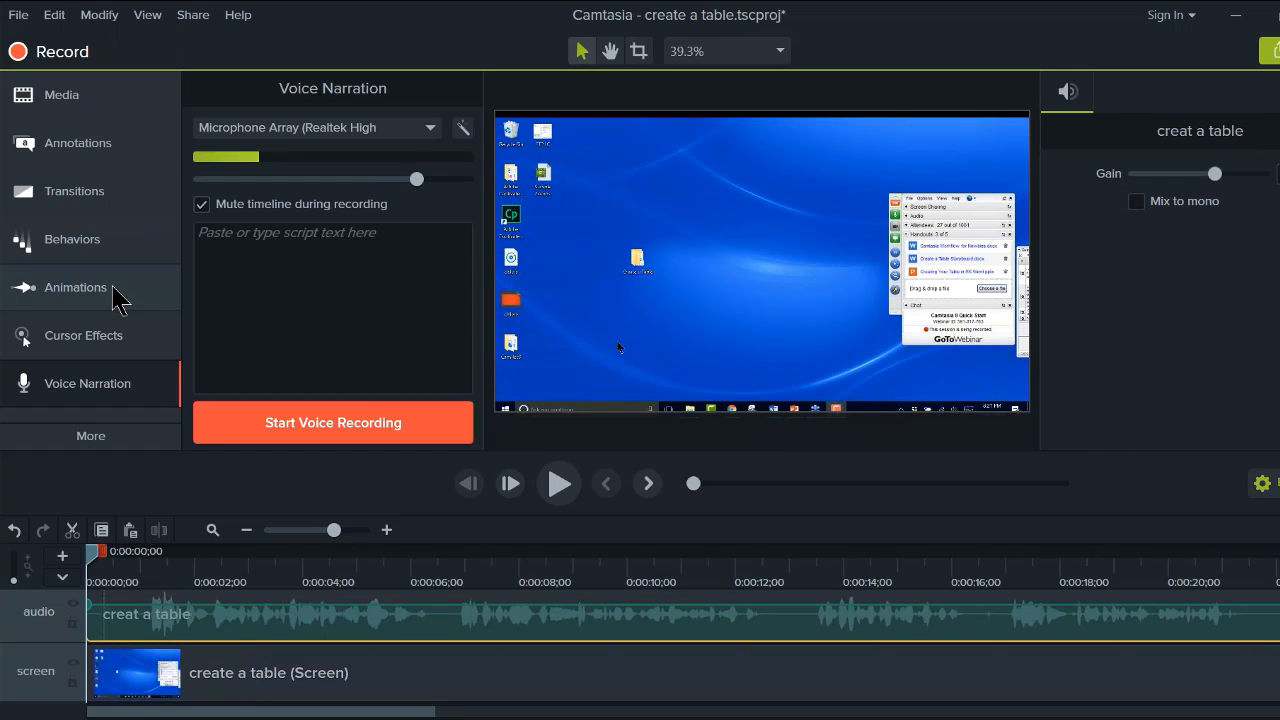
# Step: View the Zoom-n-Pan tools and open the Audio Effects collection
pyautogui.click(118, 298)
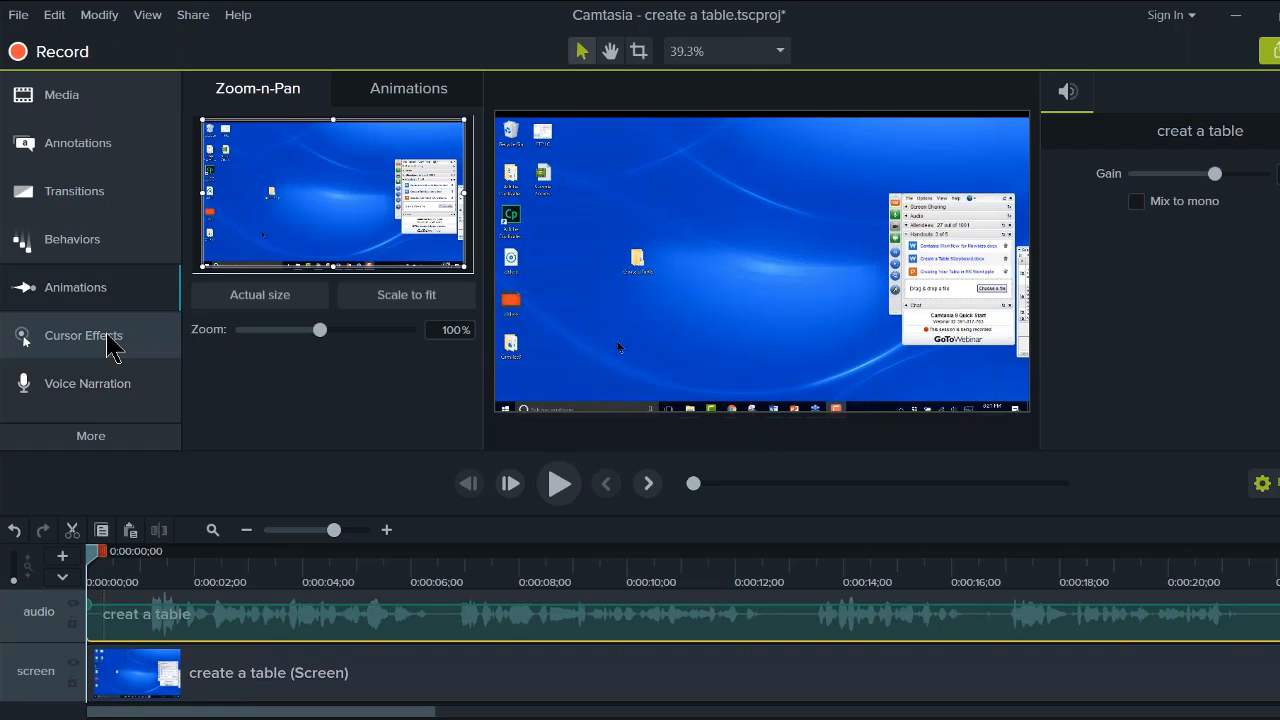
pyautogui.click(91, 436)
pyautogui.click(250, 436)
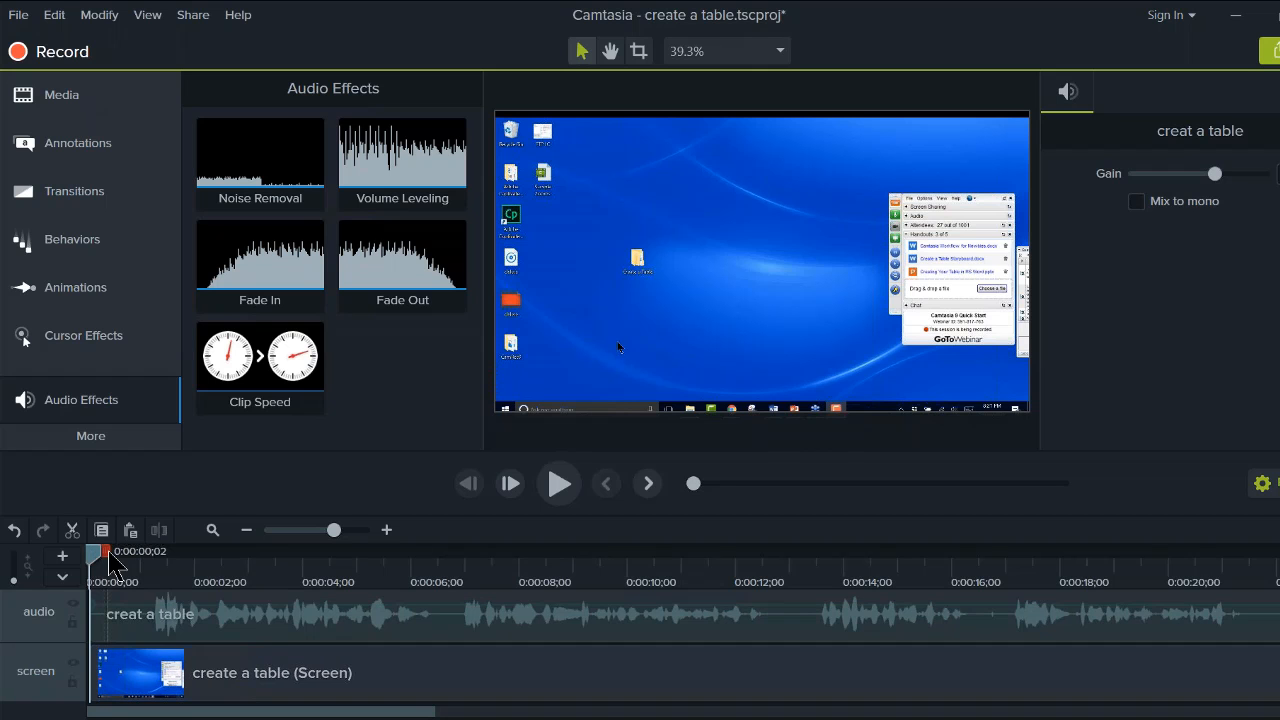
# Step: Shift both clips along the timeline to about 0:00:10;29 and switch to the Creating Your Table in MS Word presentation in PowerPoint
pyautogui.moveTo(97, 565); pyautogui.dragTo(684, 594)
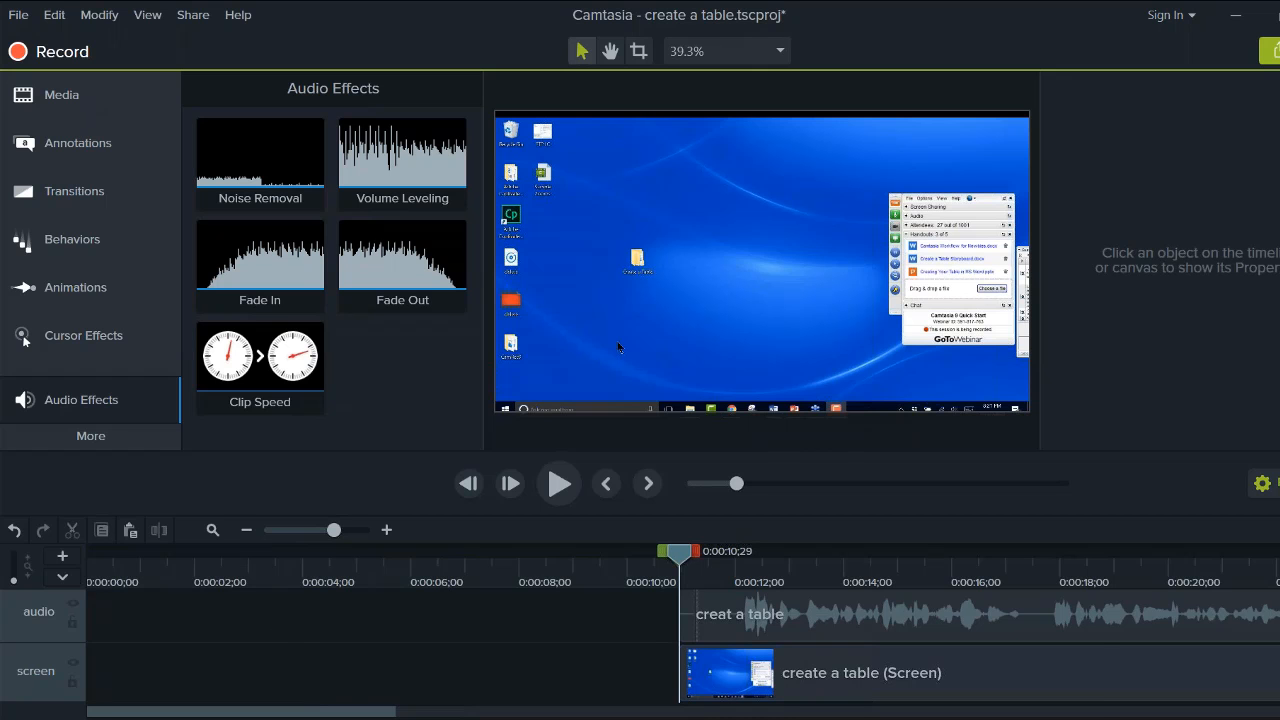
pyautogui.moveTo(762, 718)
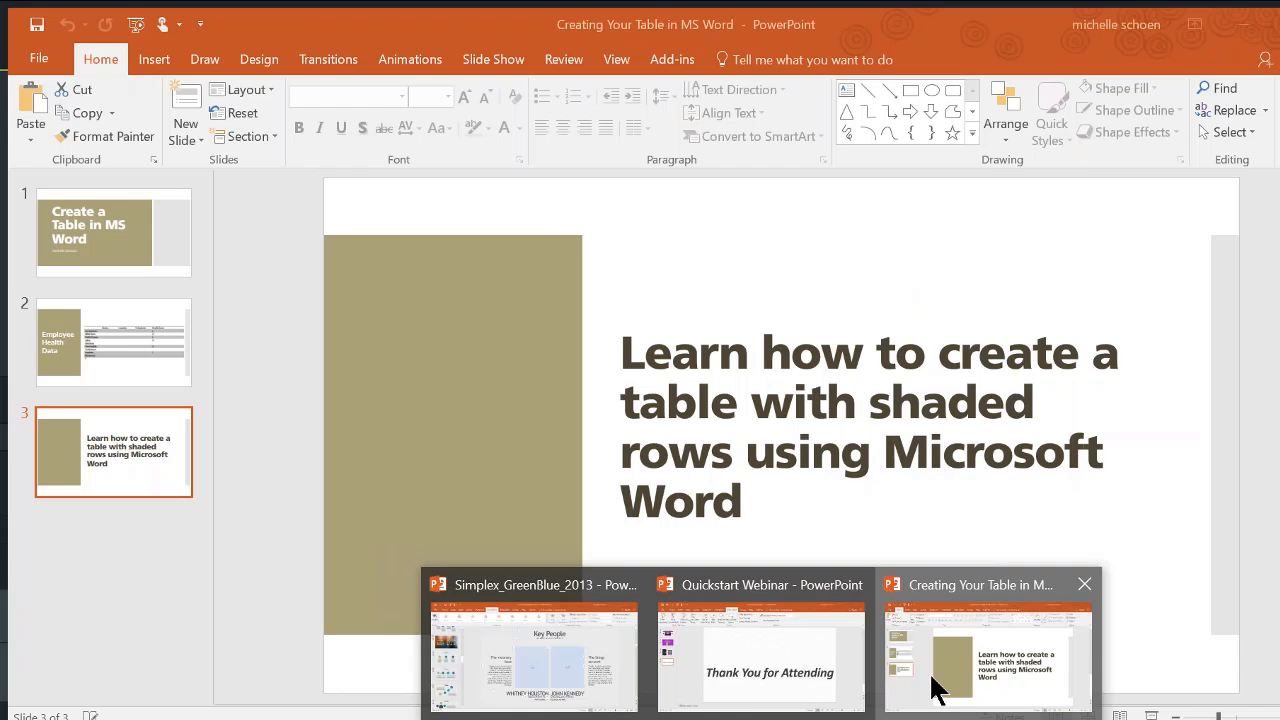
pyautogui.click(935, 688)
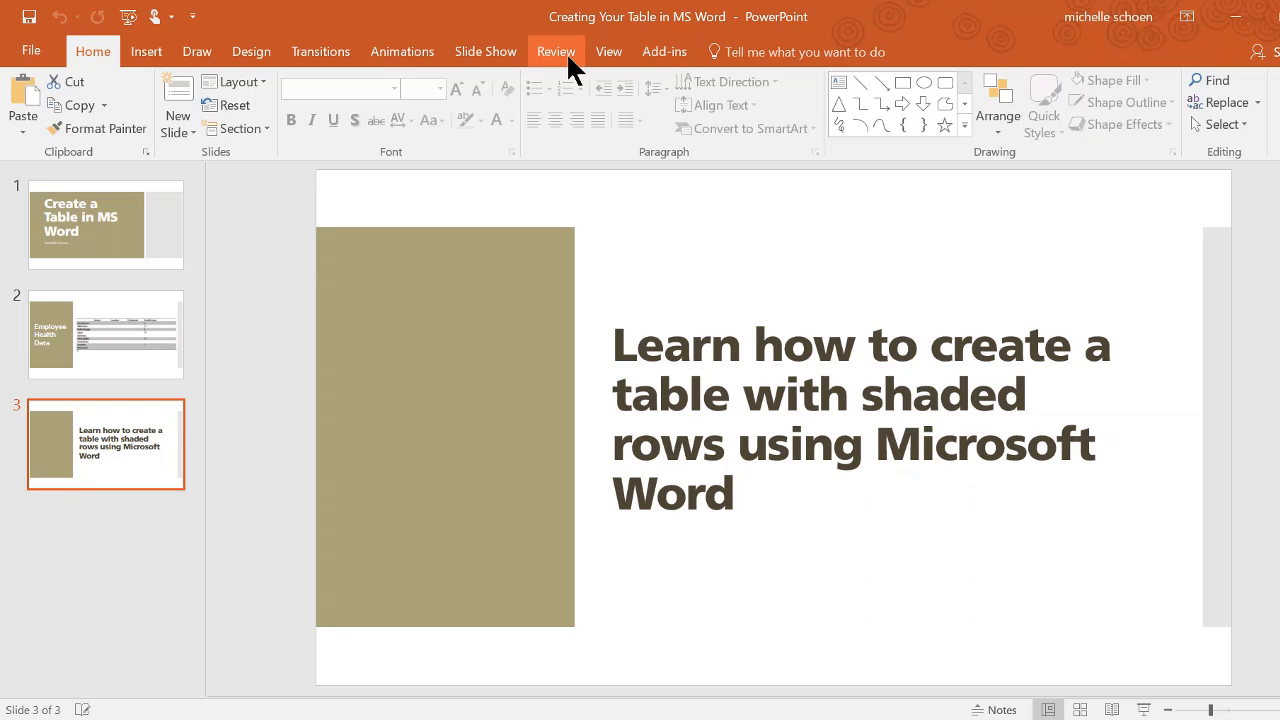
# Step: Export all slides as JPEG File Interchange Format images into the Media folder inside Create a Table
pyautogui.click(489, 54)
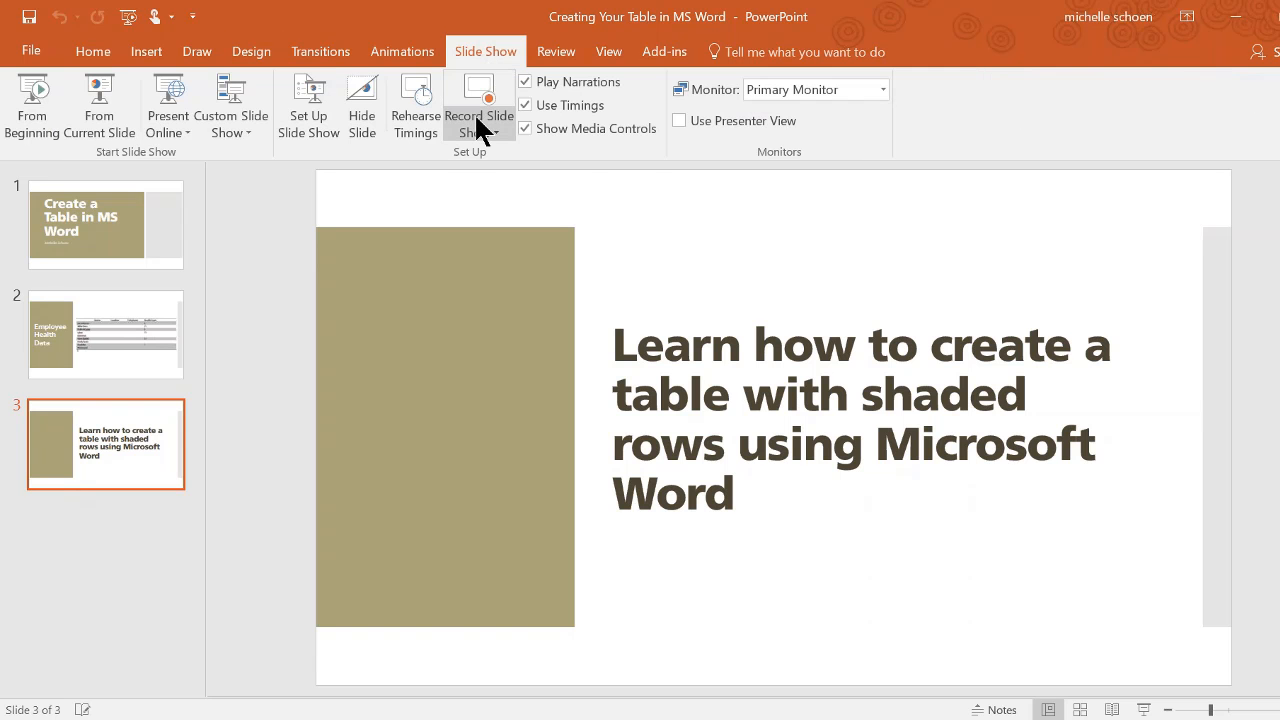
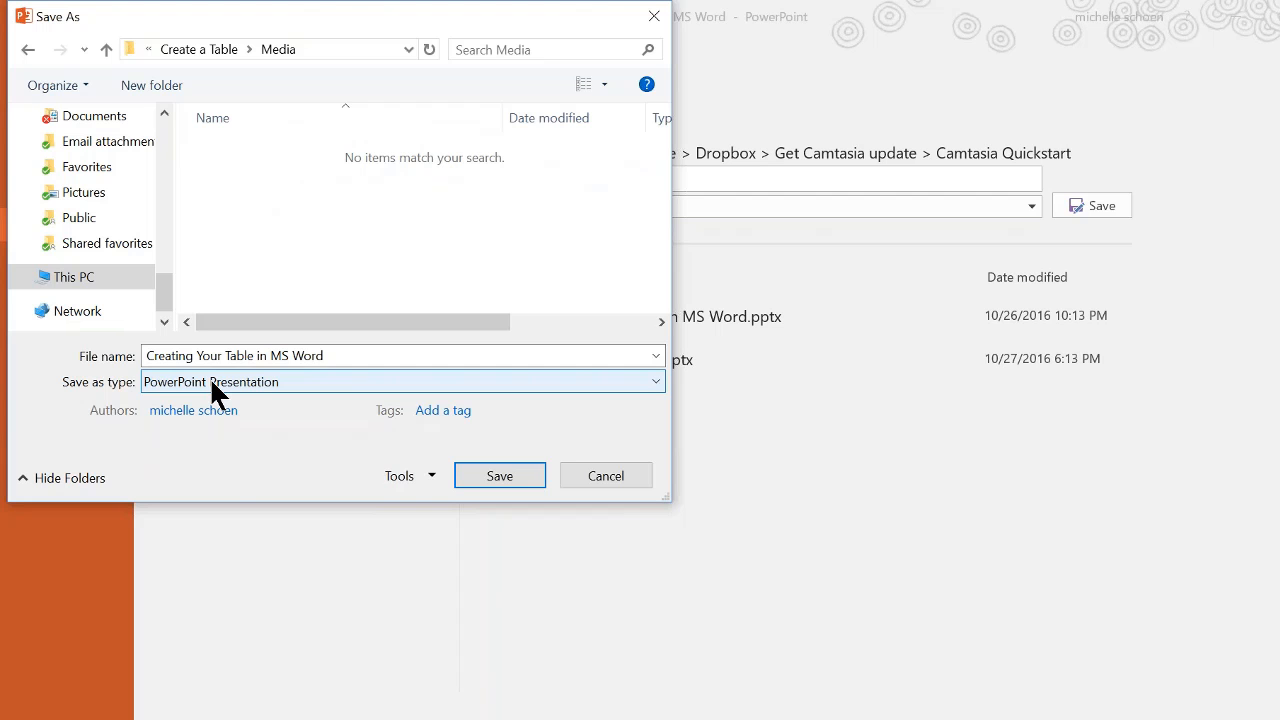
pyautogui.click(213, 385)
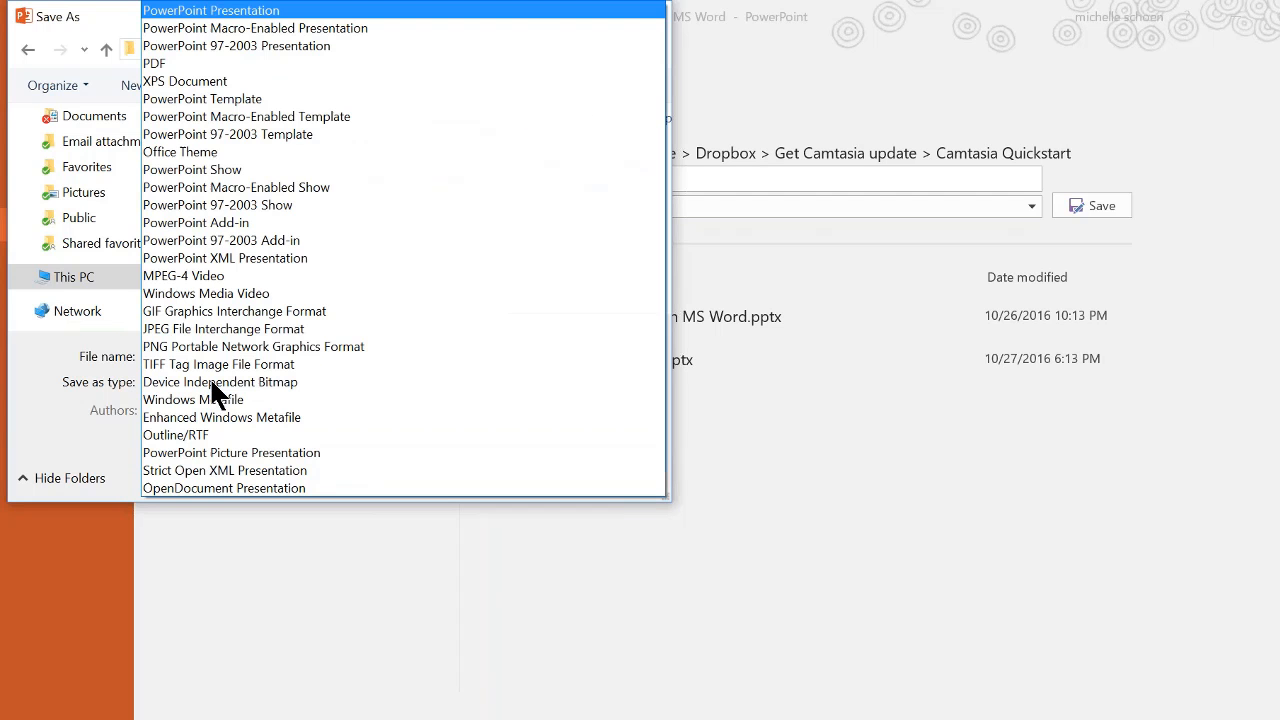
pyautogui.click(215, 328)
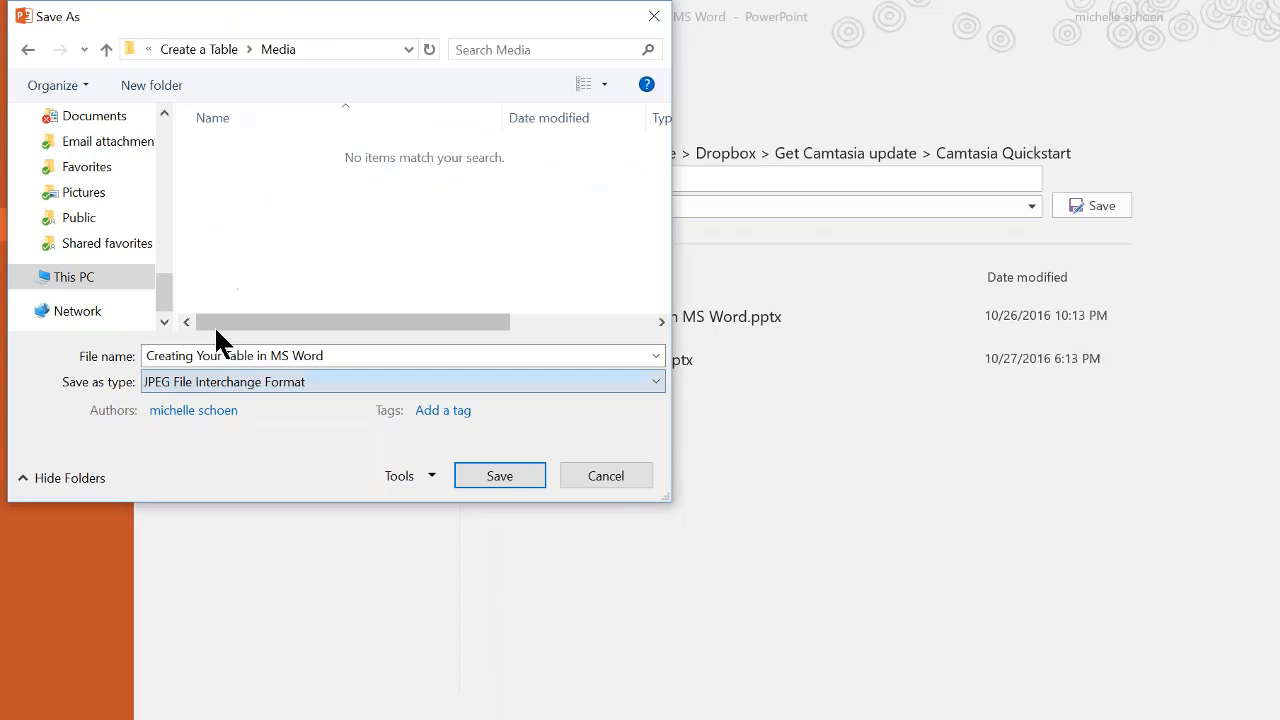
pyautogui.click(498, 470)
pyautogui.click(572, 432)
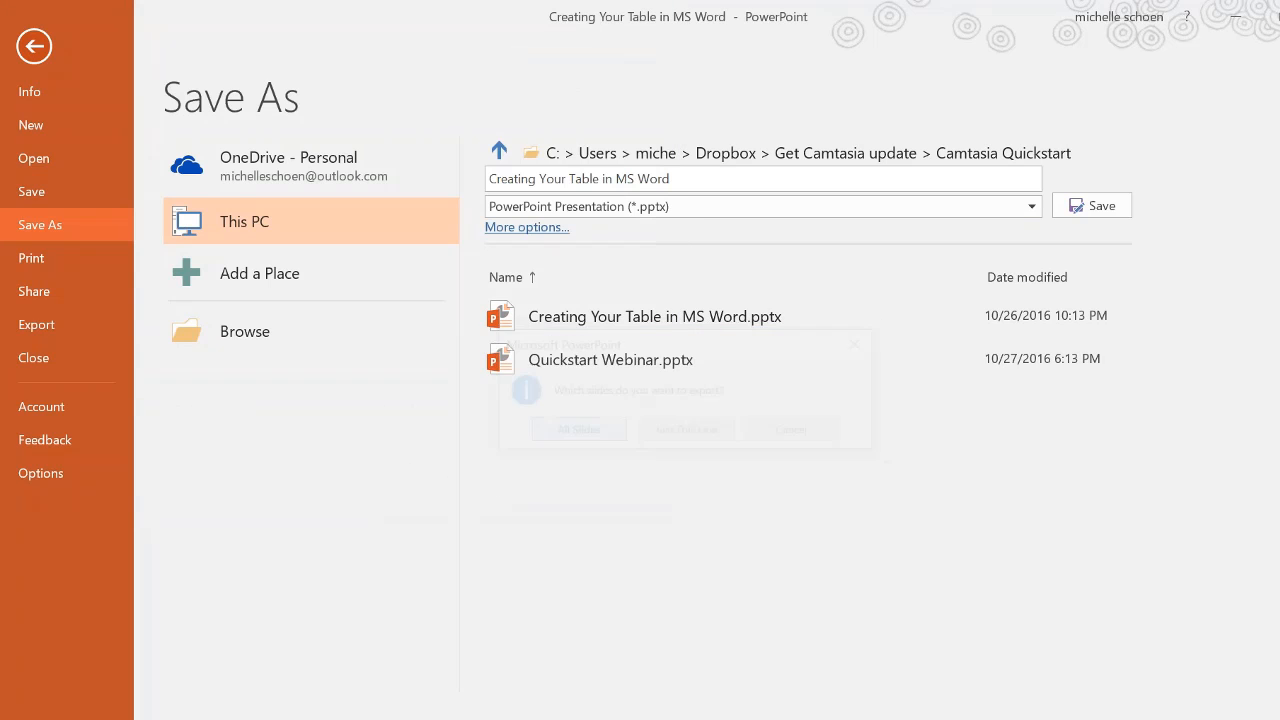
pyautogui.click(662, 428)
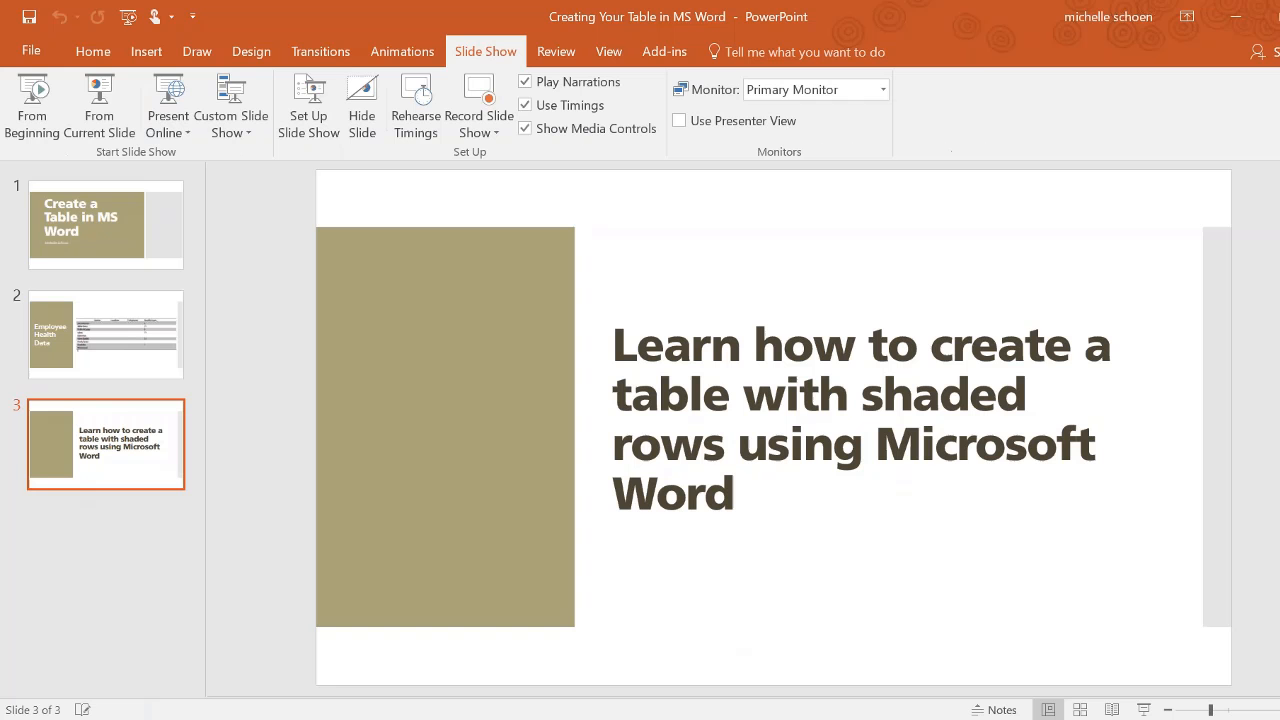
# Step: Switch from PowerPoint to Camtasia and start importing media into the project's media bin
pyautogui.click(1241, 19)
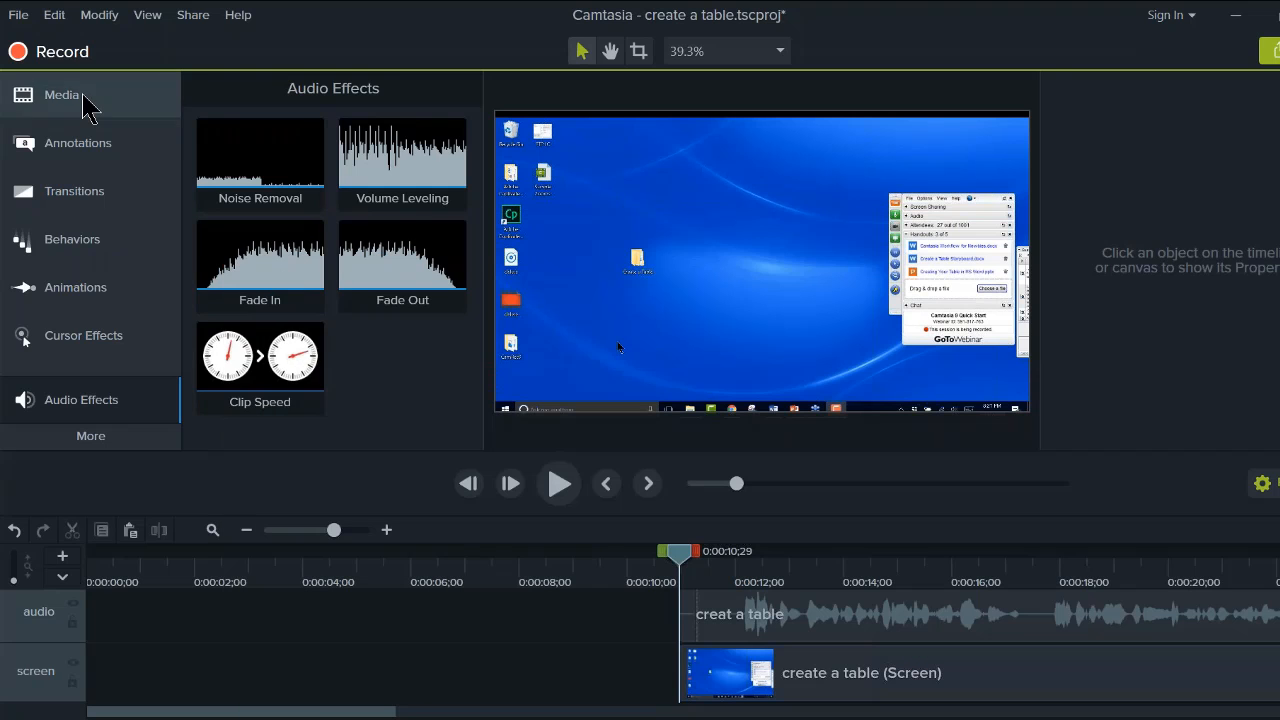
pyautogui.click(86, 103)
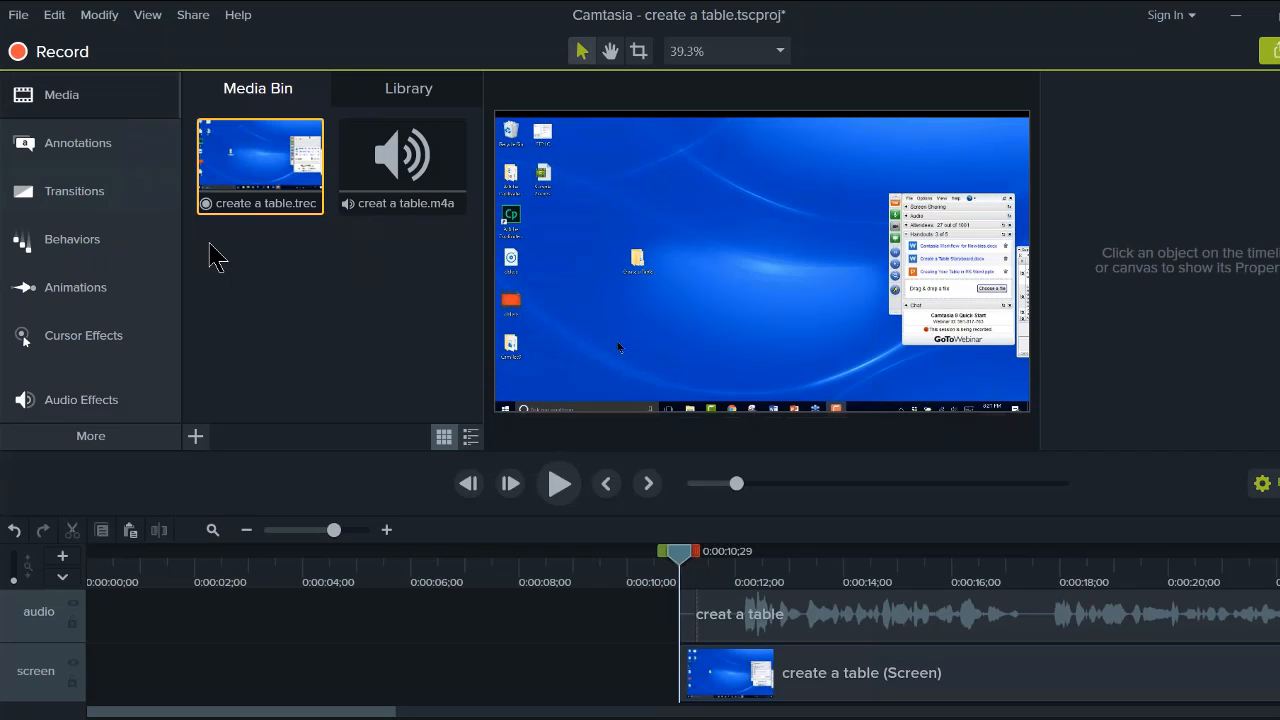
pyautogui.rightClick(256, 287)
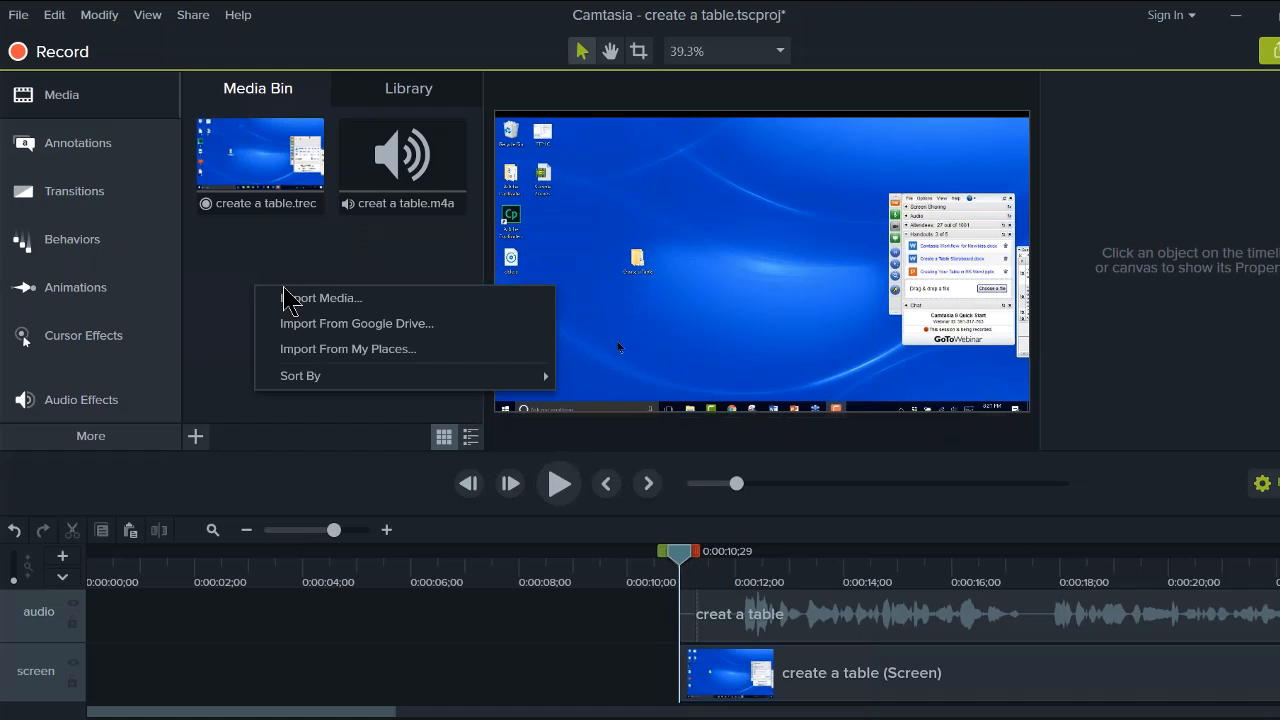
pyautogui.click(320, 298)
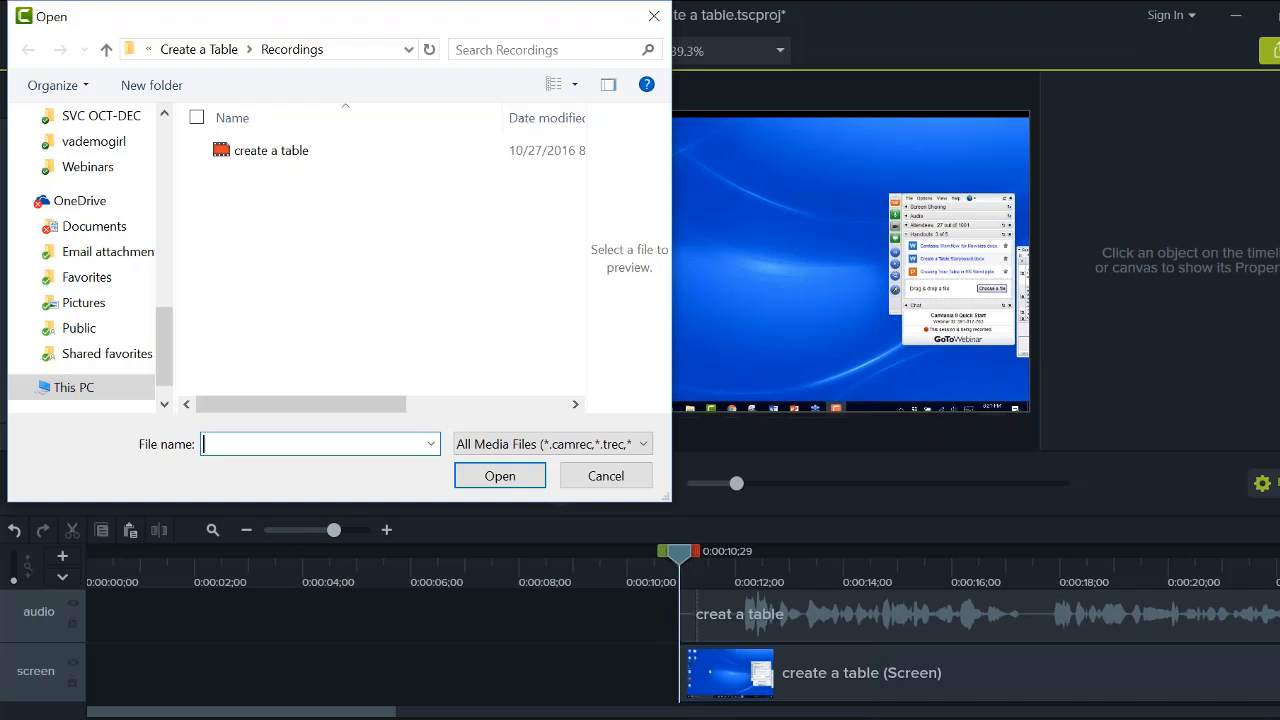
# Step: Import Slide1, Slide2 and Slide3 from the desktop folder Create a Table > Media > Creating Your Table in MS Word
pyautogui.scroll(6, 165, 130)
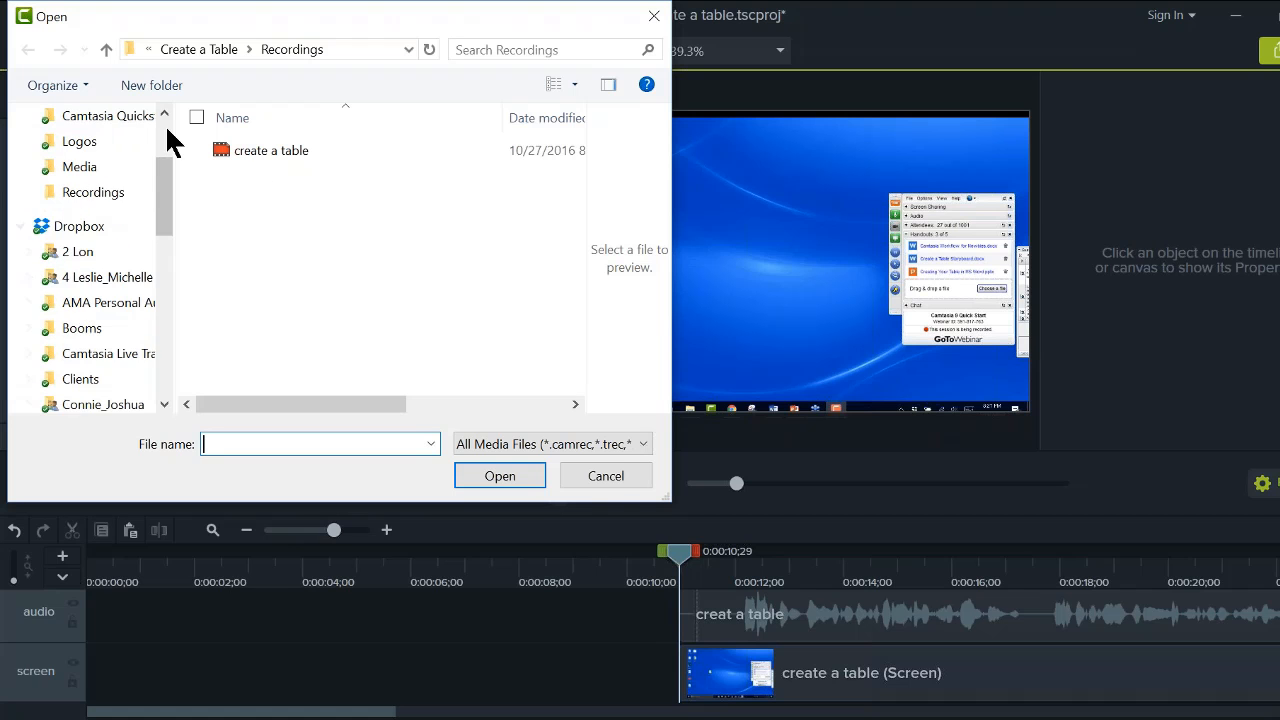
pyautogui.click(88, 158)
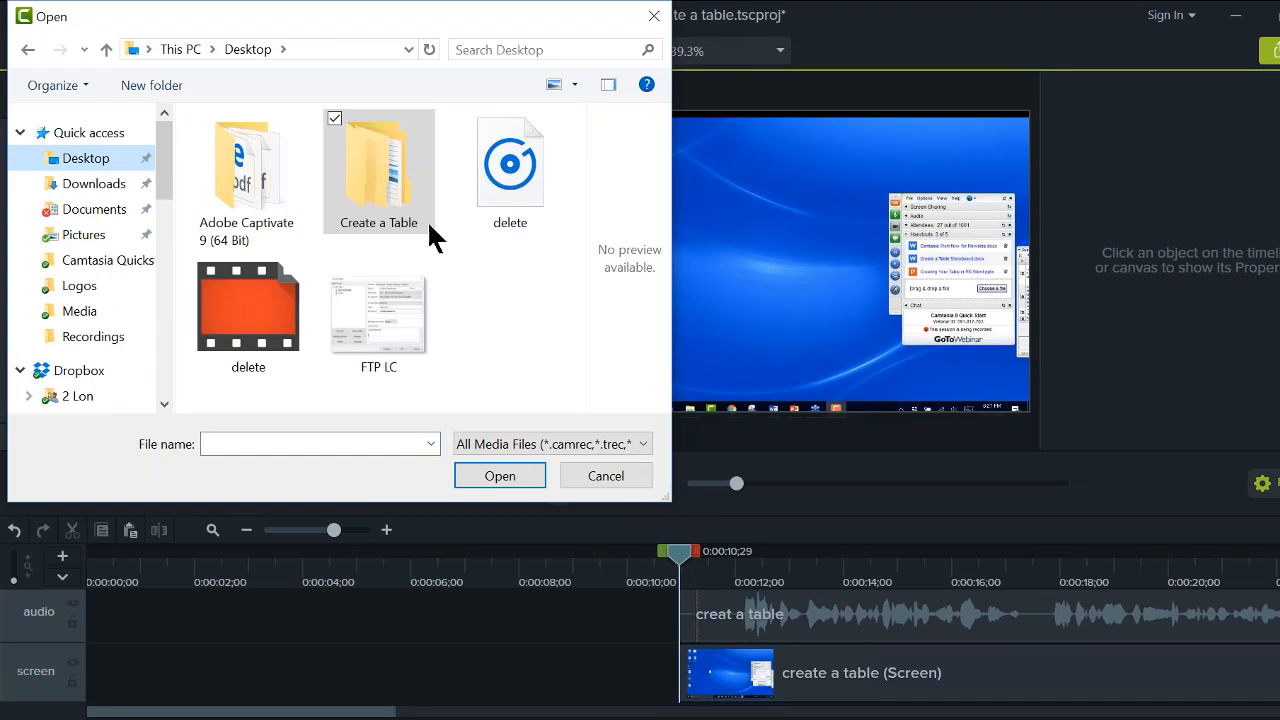
pyautogui.doubleClick(360, 205)
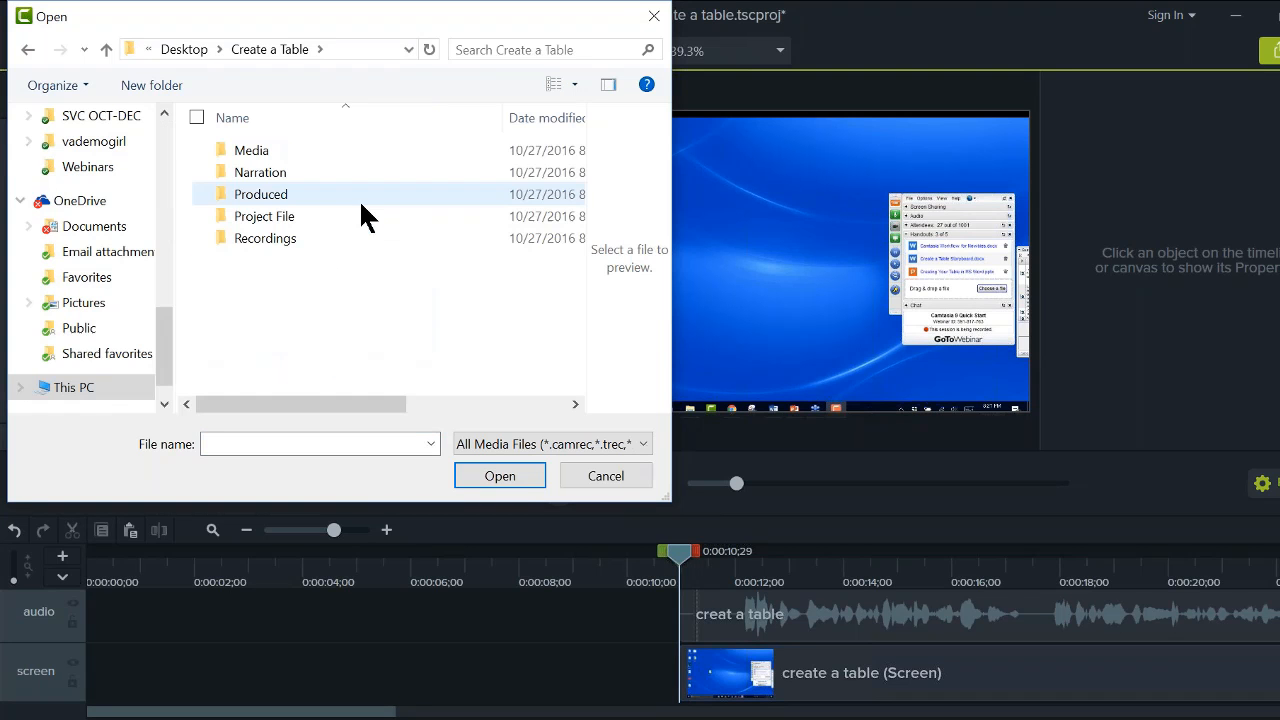
pyautogui.doubleClick(272, 152)
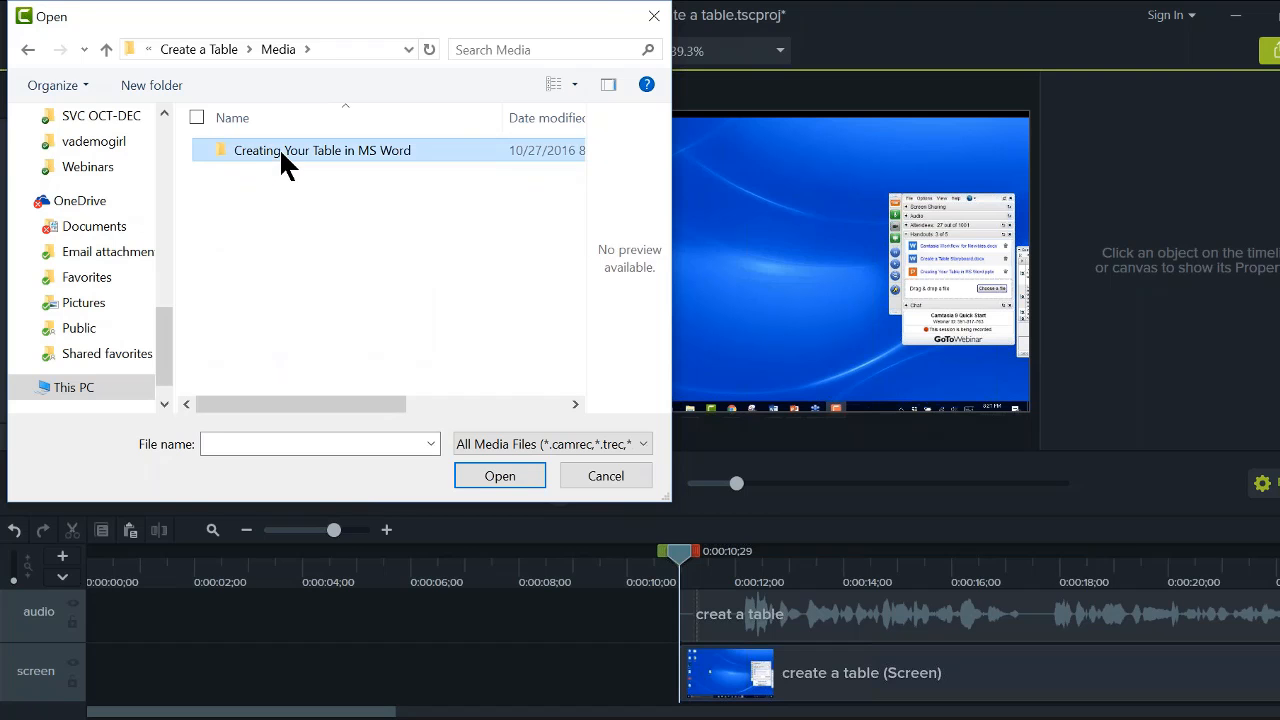
pyautogui.doubleClick(280, 148)
pyautogui.click(270, 143)
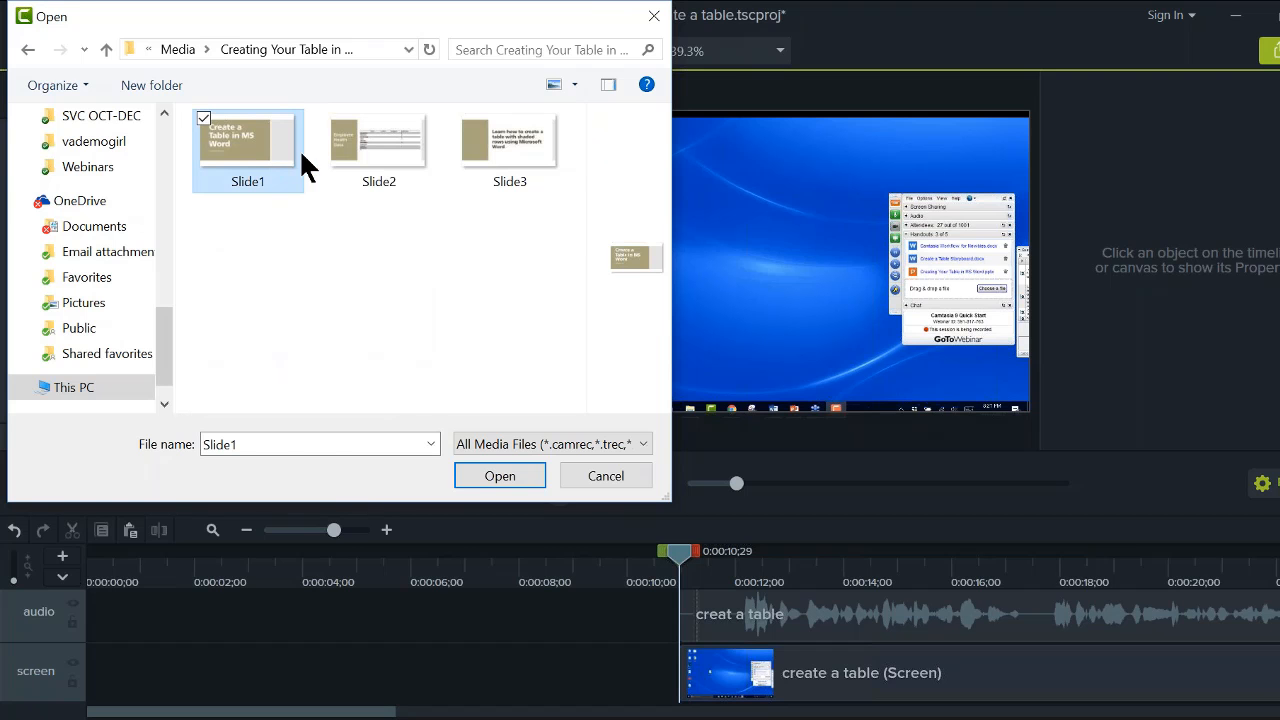
pyautogui.keyDown('ctrl'); pyautogui.click(363, 147); pyautogui.keyUp('ctrl')
pyautogui.keyDown('ctrl'); pyautogui.click(504, 160); pyautogui.keyUp('ctrl')
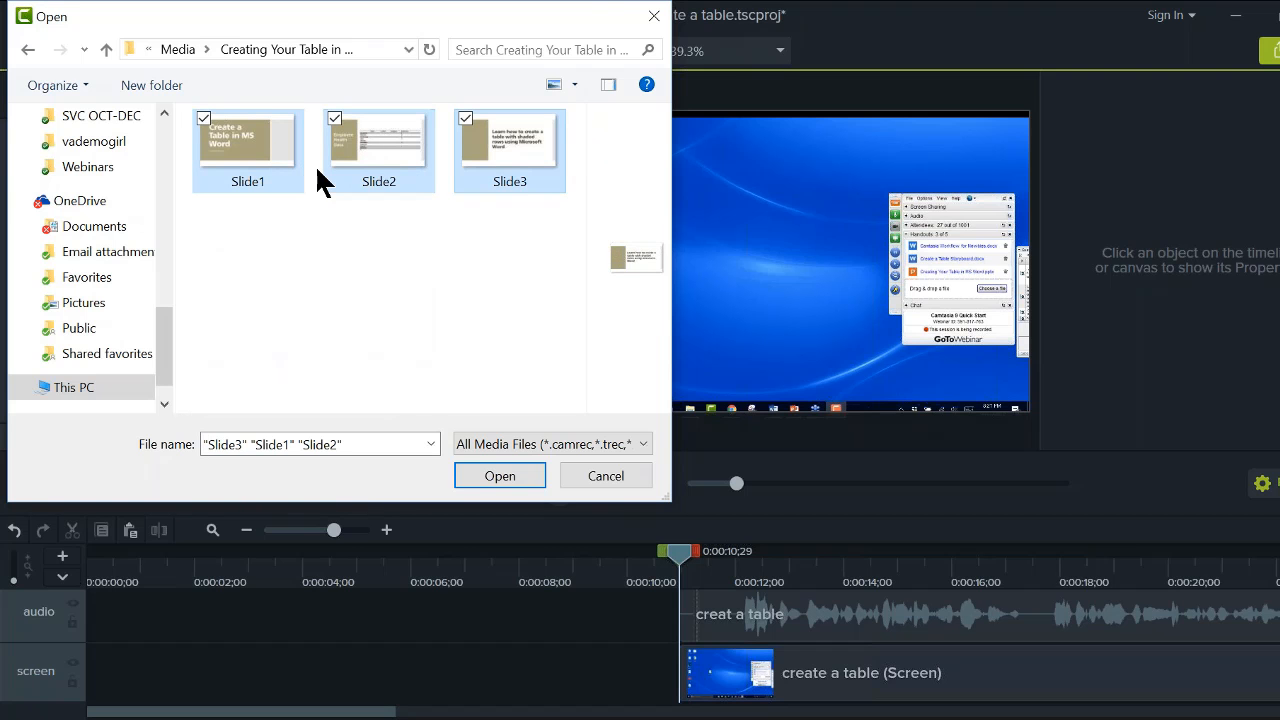
pyautogui.click(500, 476)
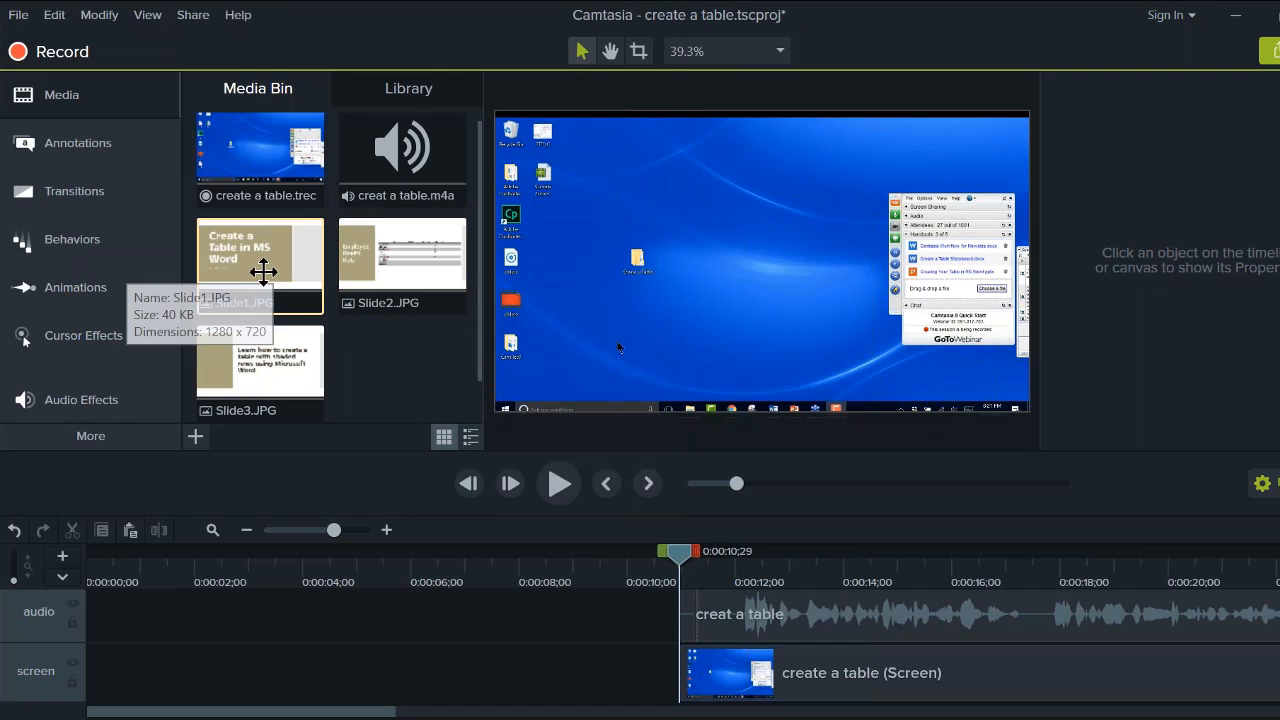
# Step: Place Slide1 at the start of the screen track and Slide2 directly after it
pyautogui.moveTo(257, 292); pyautogui.dragTo(82, 681)
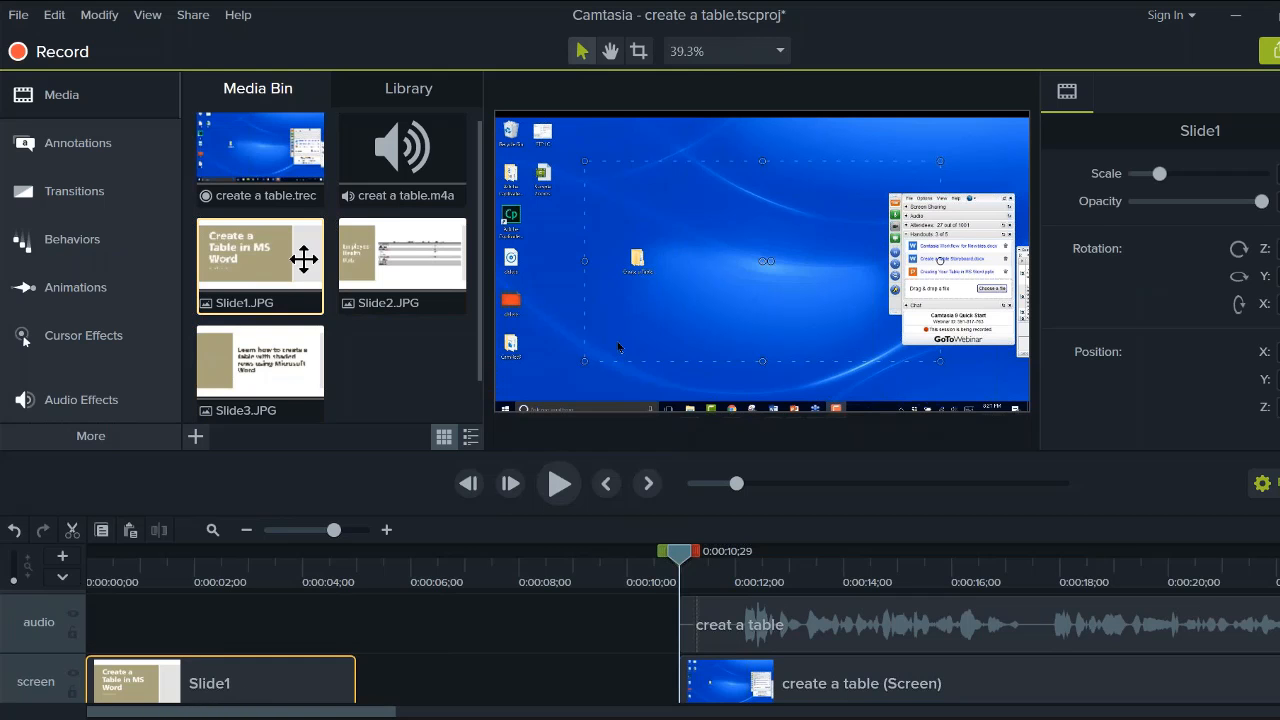
pyautogui.moveTo(371, 250); pyautogui.dragTo(360, 694)
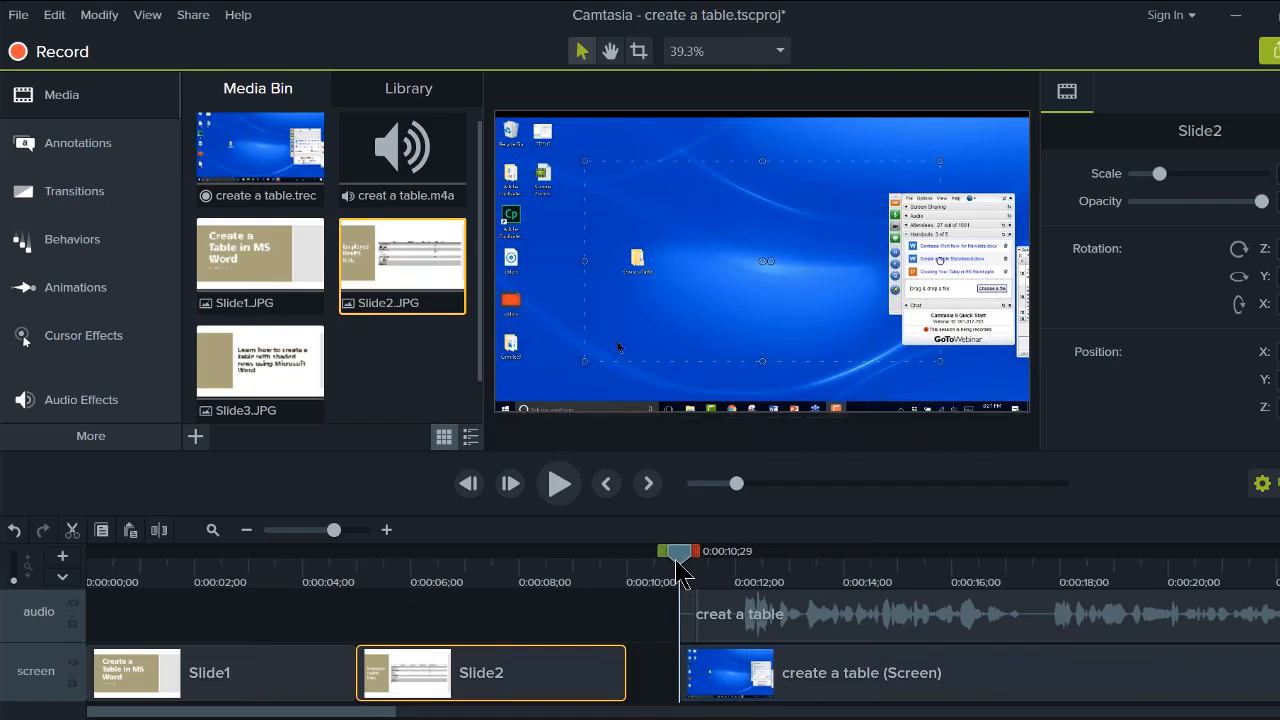
# Step: Move the narration clip earlier on the audio track so it starts at about 3 seconds, during Slide1
pyautogui.click(705, 685)
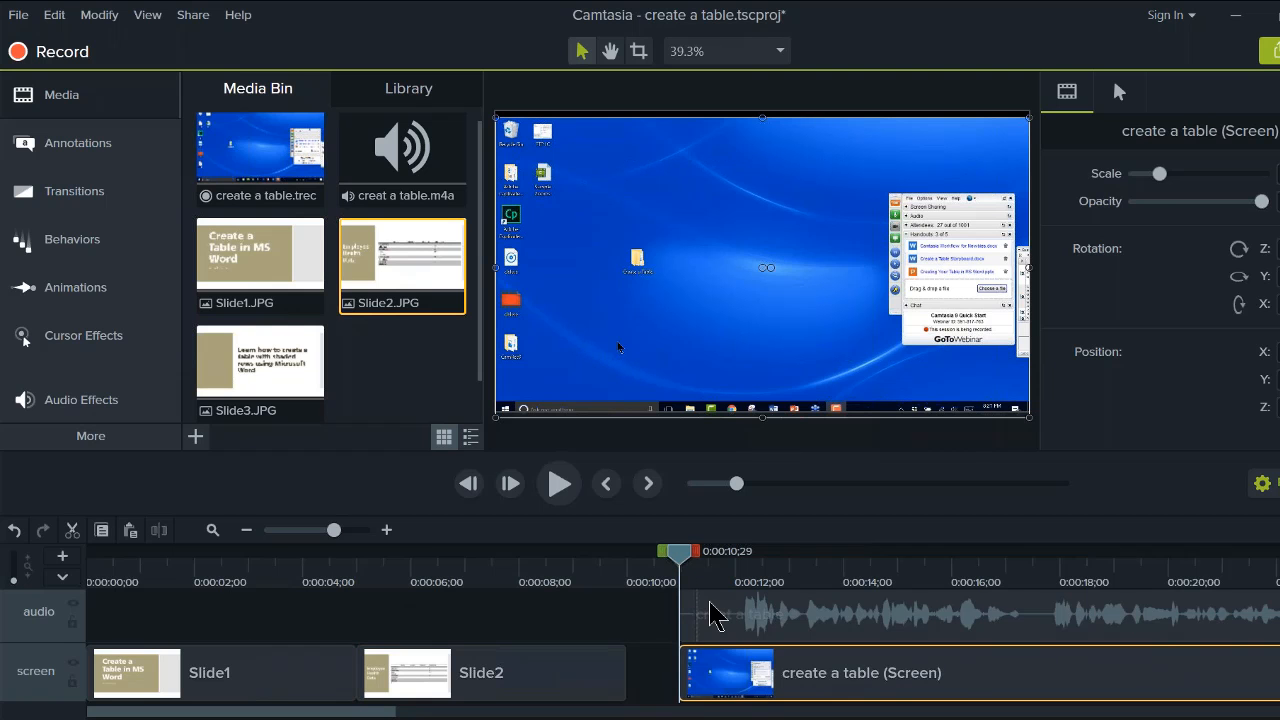
pyautogui.moveTo(714, 614); pyautogui.dragTo(294, 664)
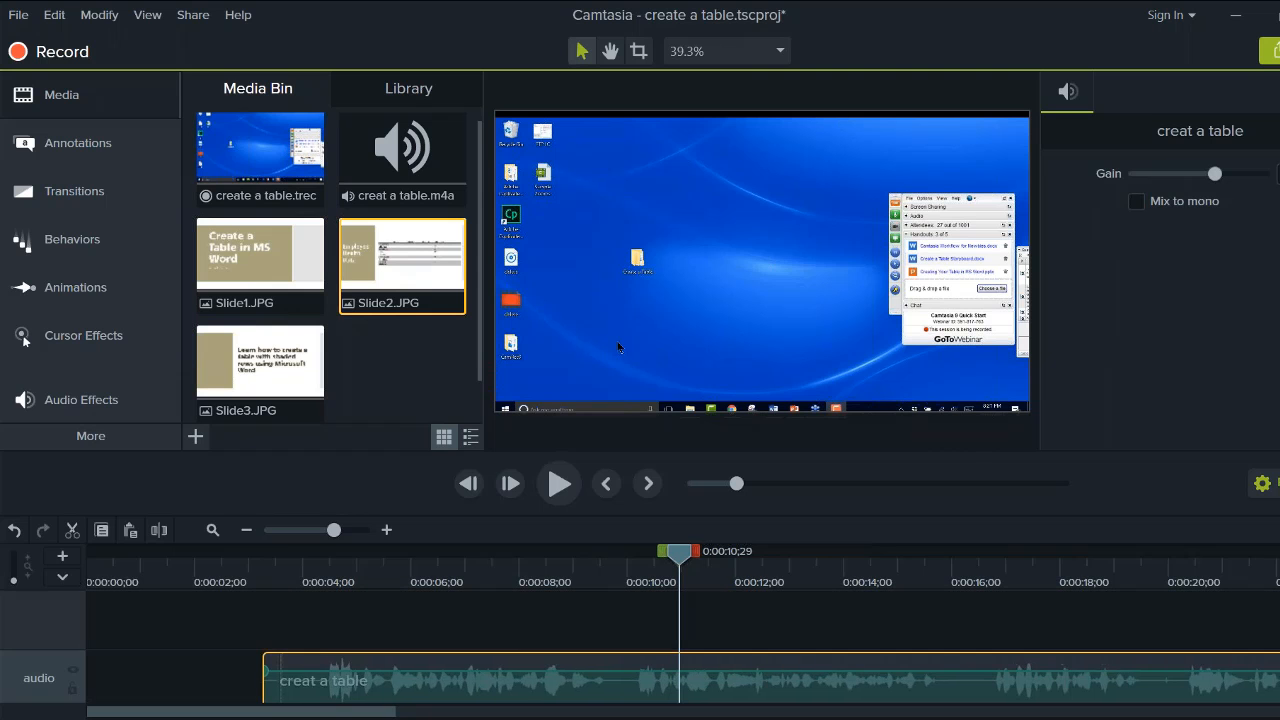
pyautogui.scroll(-3, 640, 660)
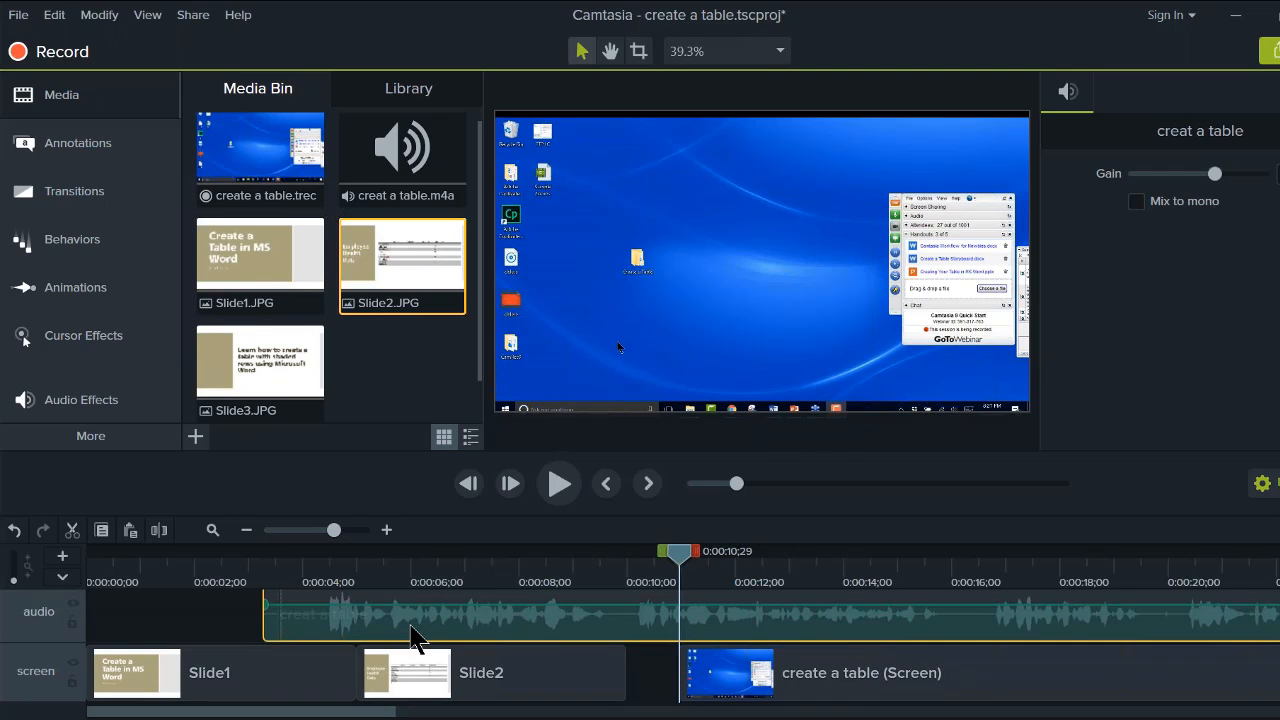
pyautogui.moveTo(411, 626); pyautogui.dragTo(391, 632)
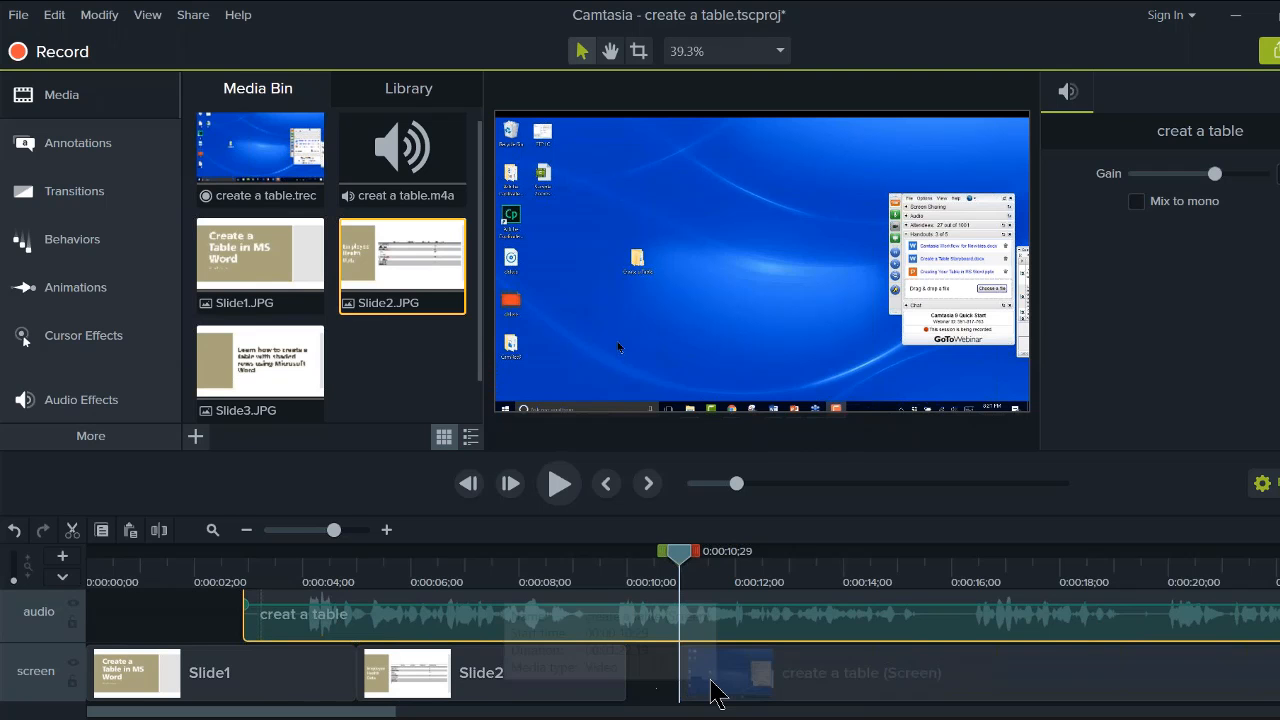
# Step: Make room after Slide2, place Slide3 there, and butt the screen recording against the end of Slide3
pyautogui.moveTo(711, 682); pyautogui.dragTo(1022, 688)
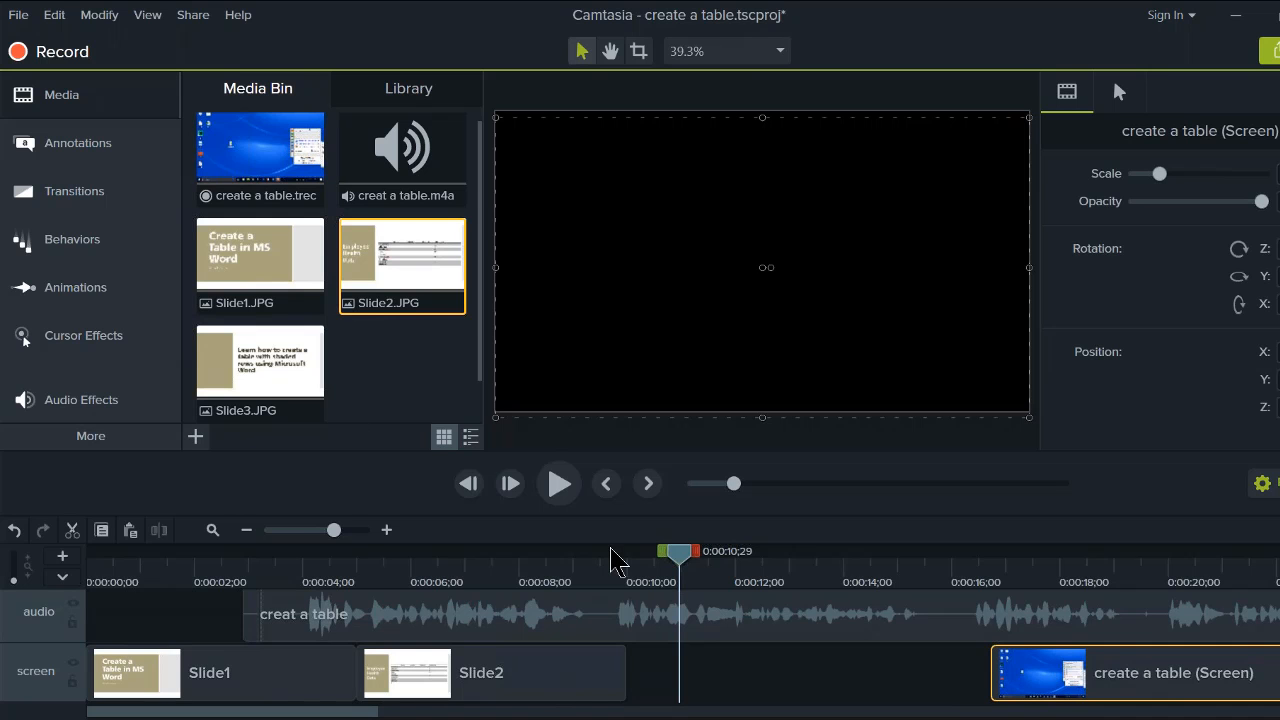
pyautogui.moveTo(270, 356); pyautogui.dragTo(628, 682)
pyautogui.moveTo(1034, 680); pyautogui.dragTo(920, 690)
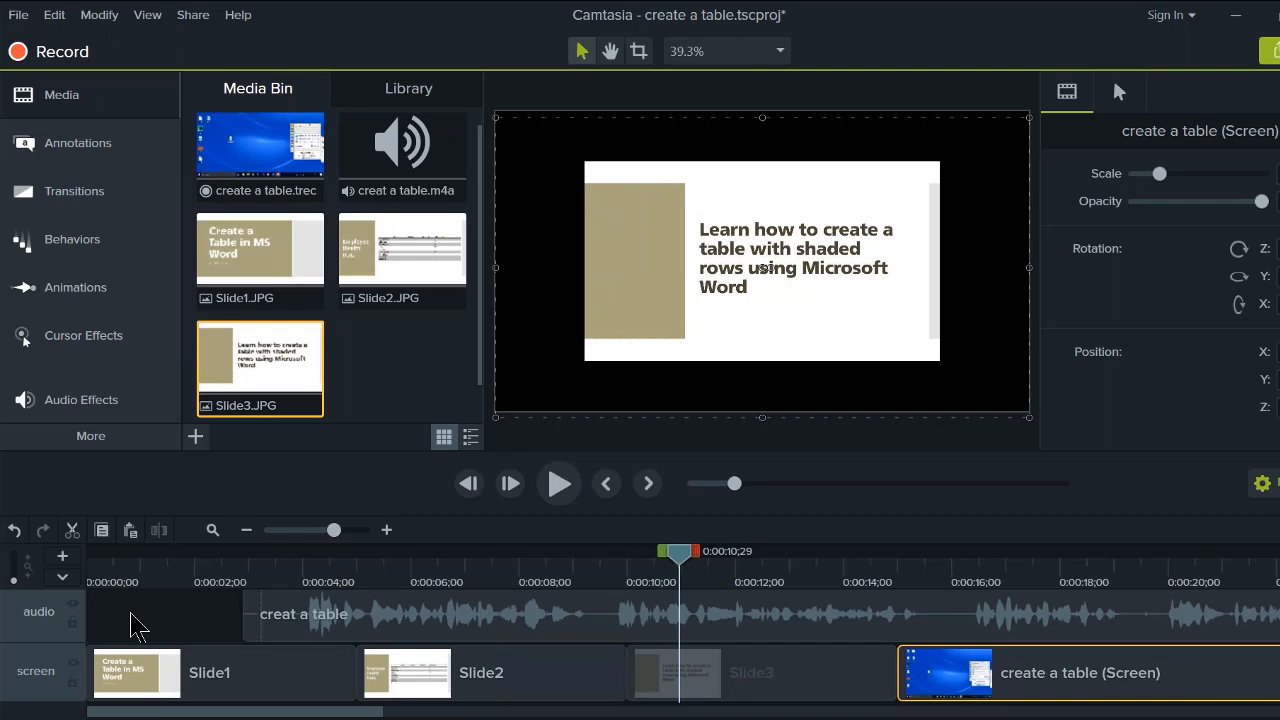
# Step: Check the slides against the narration and shift the narration clip earlier to start at 0:00:02;09
pyautogui.click(245, 578)
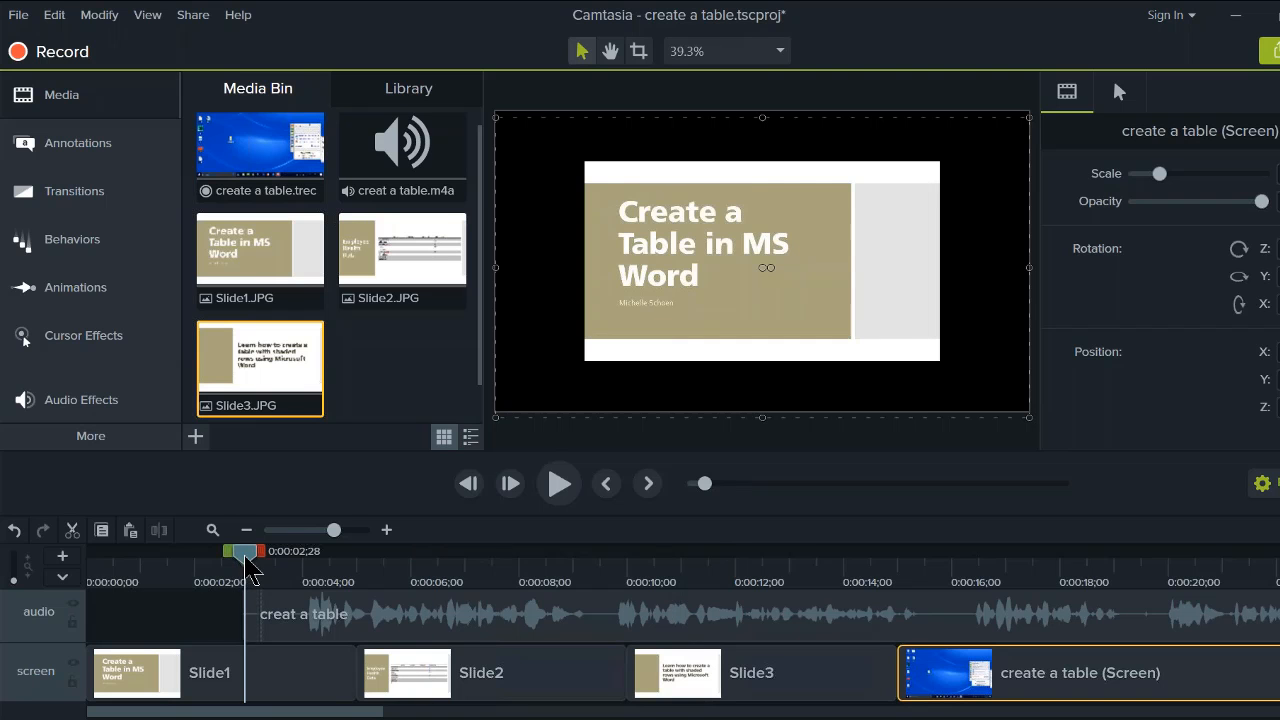
pyautogui.moveTo(247, 562); pyautogui.dragTo(1153, 582)
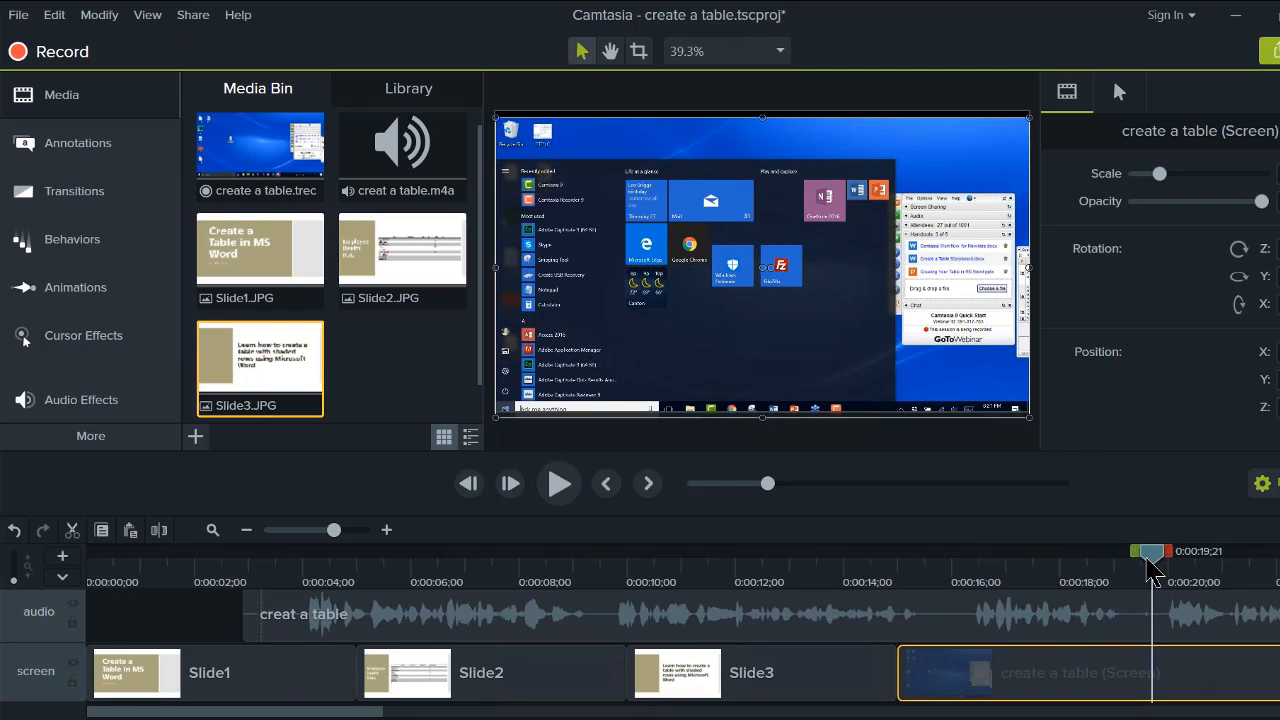
pyautogui.moveTo(1153, 572); pyautogui.dragTo(248, 521)
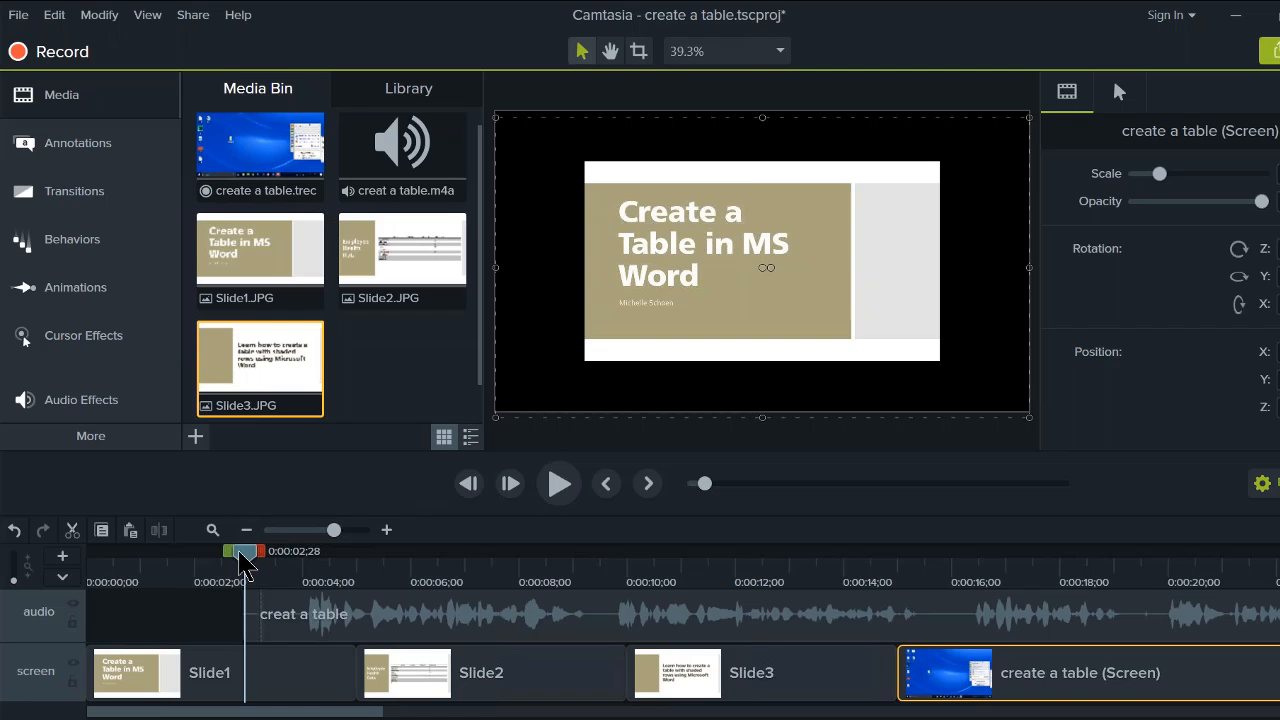
pyautogui.moveTo(243, 562); pyautogui.dragTo(540, 580)
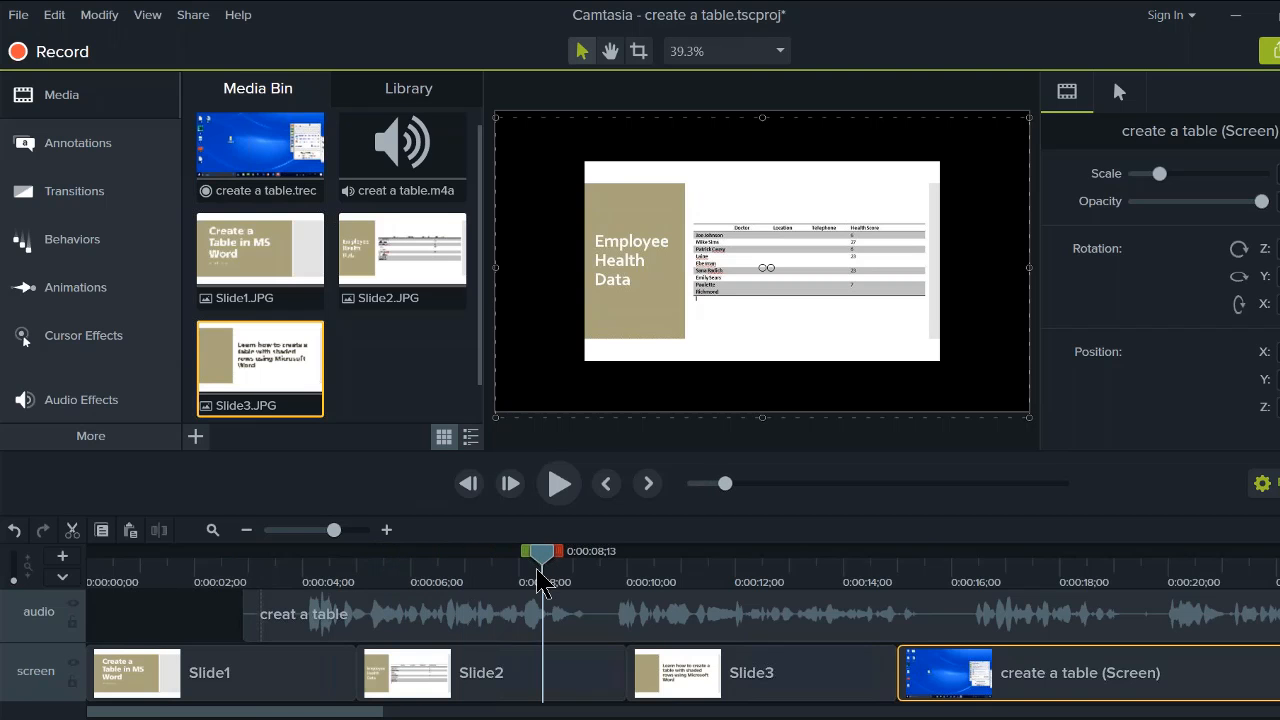
pyautogui.moveTo(396, 630); pyautogui.dragTo(358, 615)
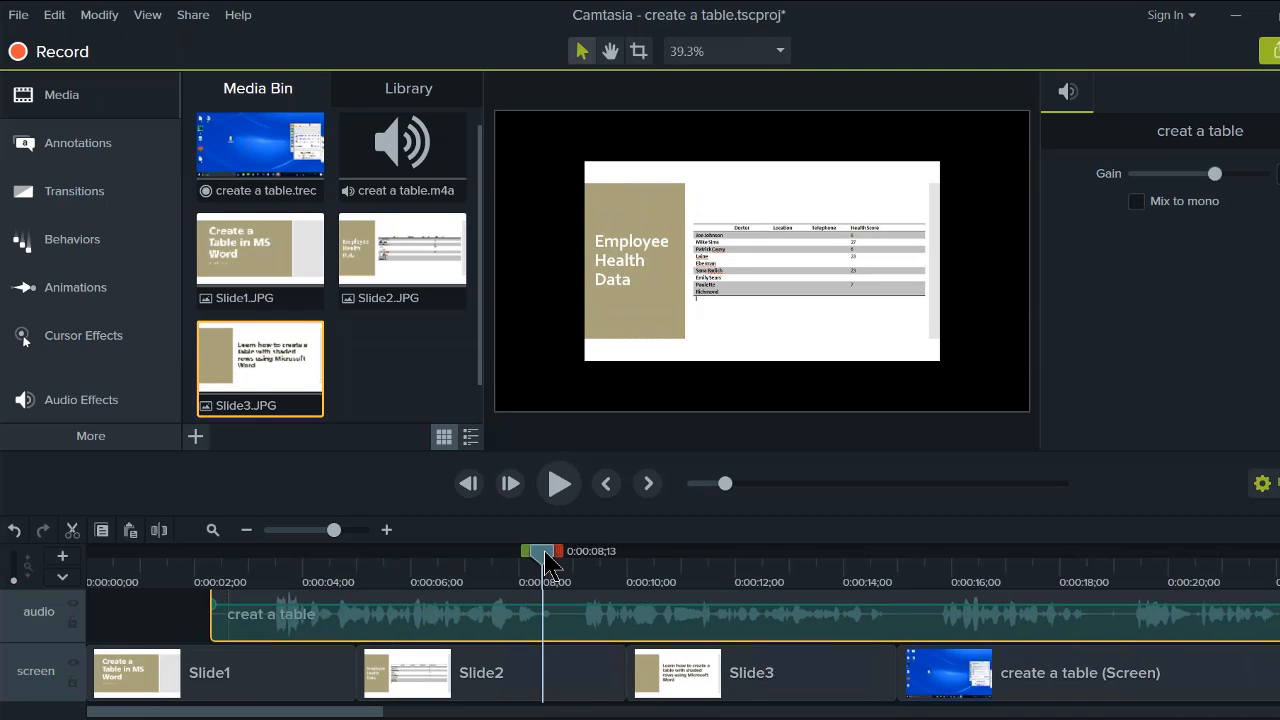
# Step: Shorten Slide2 to match the narration, ending at 0:00:08;04, and move Slide3 directly after it
pyautogui.moveTo(542, 553); pyautogui.dragTo(570, 567)
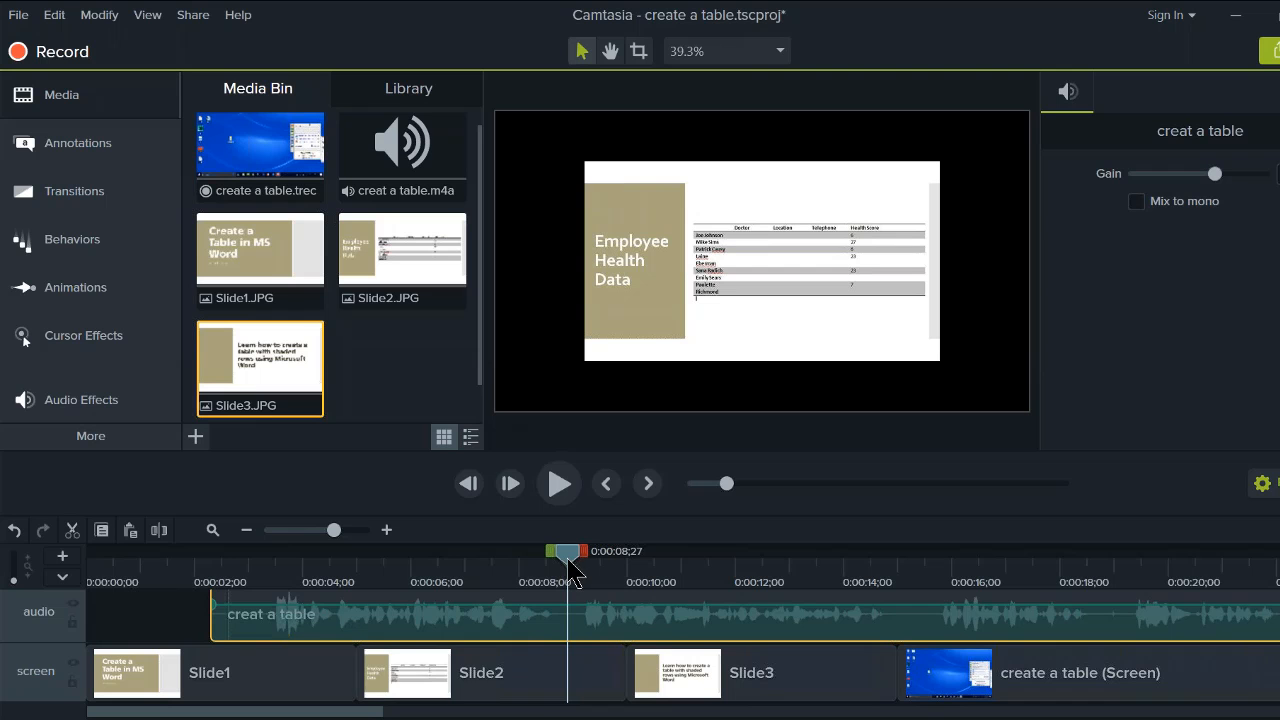
pyautogui.click(552, 676)
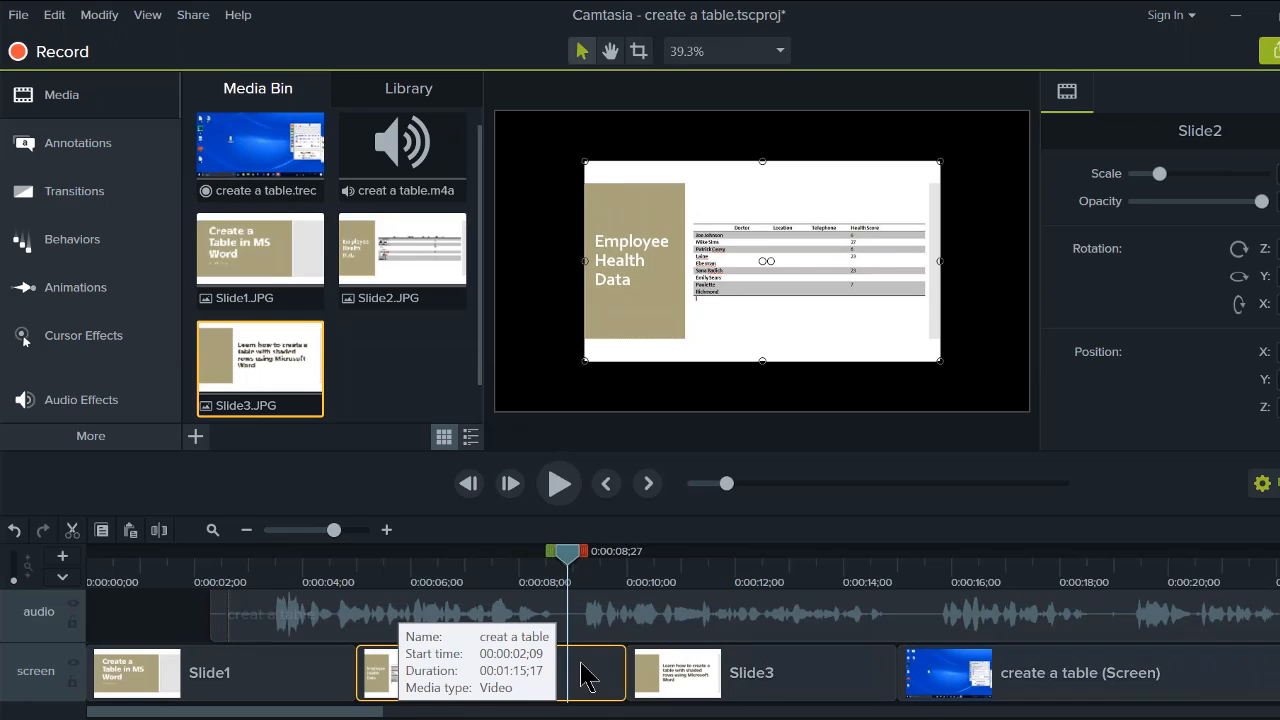
pyautogui.moveTo(588, 677); pyautogui.dragTo(525, 665)
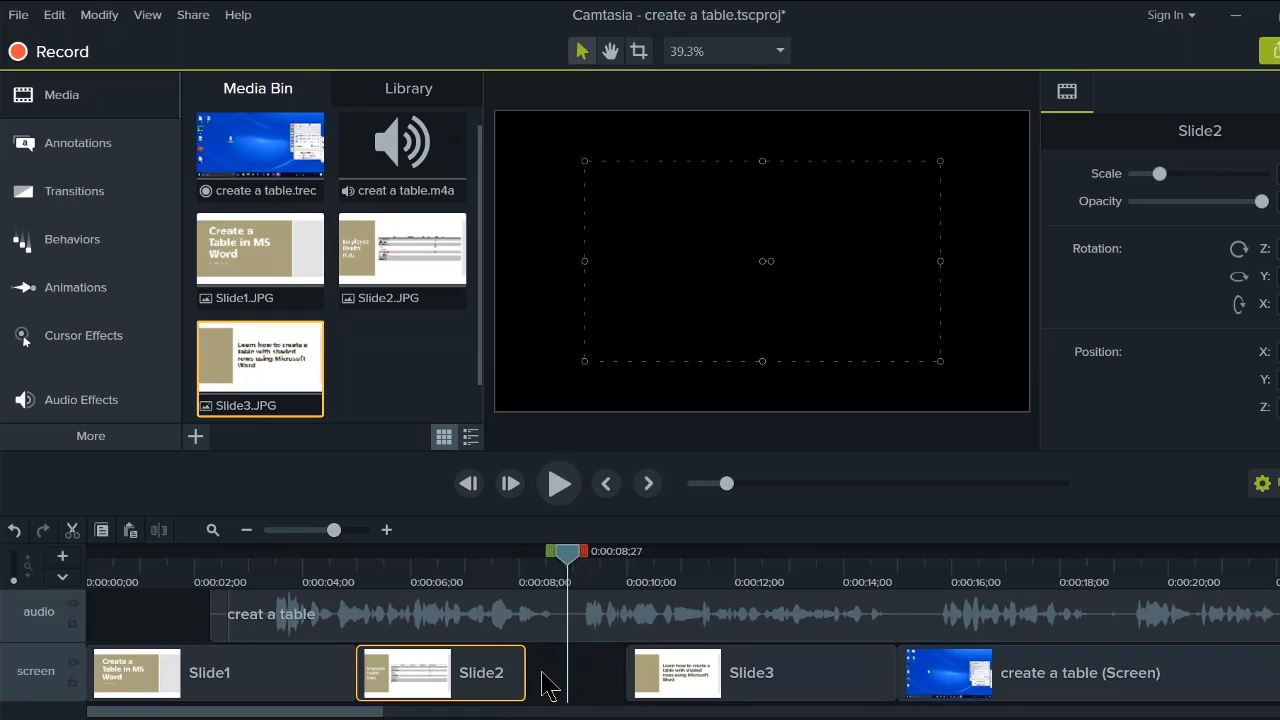
pyautogui.moveTo(660, 678); pyautogui.dragTo(548, 685)
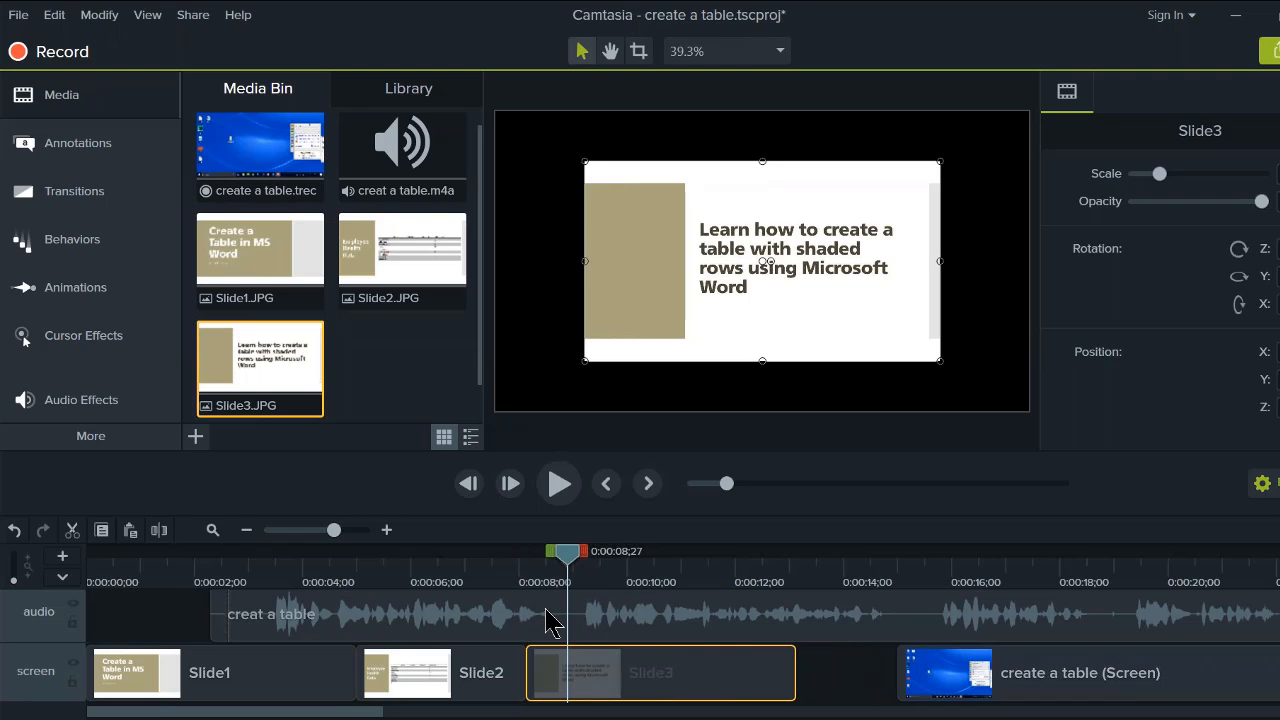
# Step: Lengthen Slide3 to match the narration, ending at about 0:00:14;18
pyautogui.moveTo(569, 556); pyautogui.dragTo(701, 571)
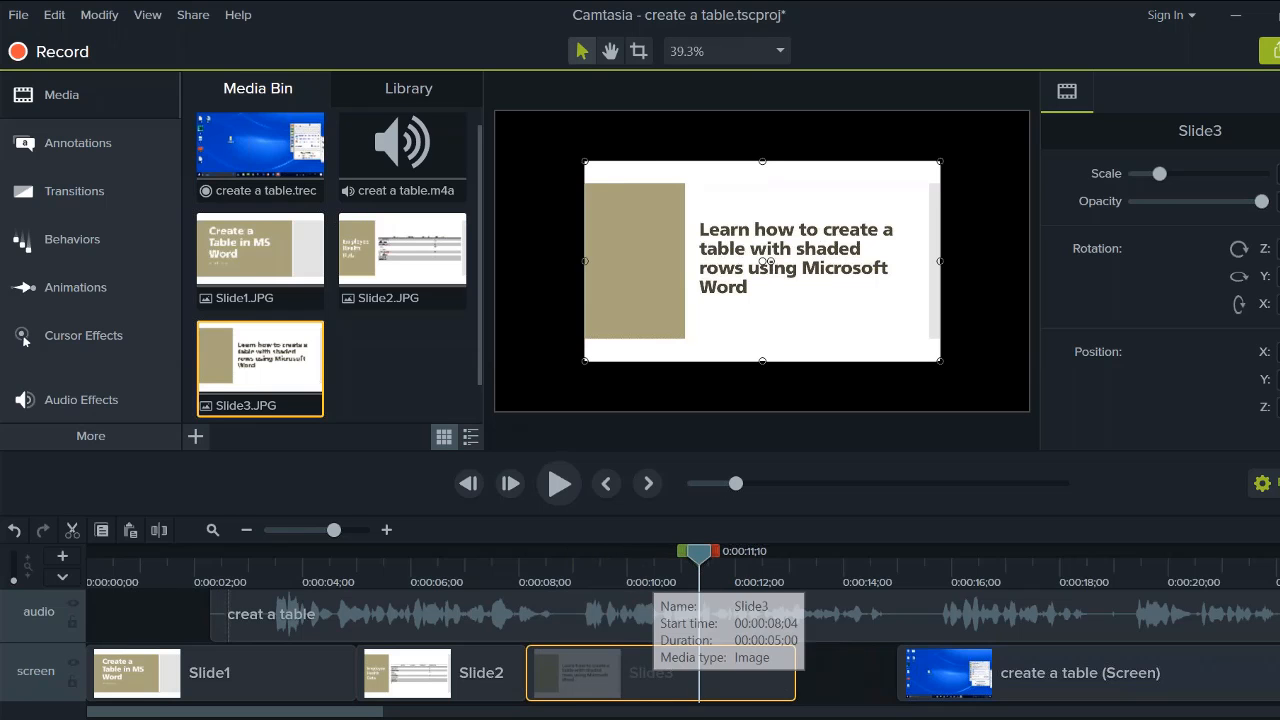
pyautogui.rightClick(698, 672)
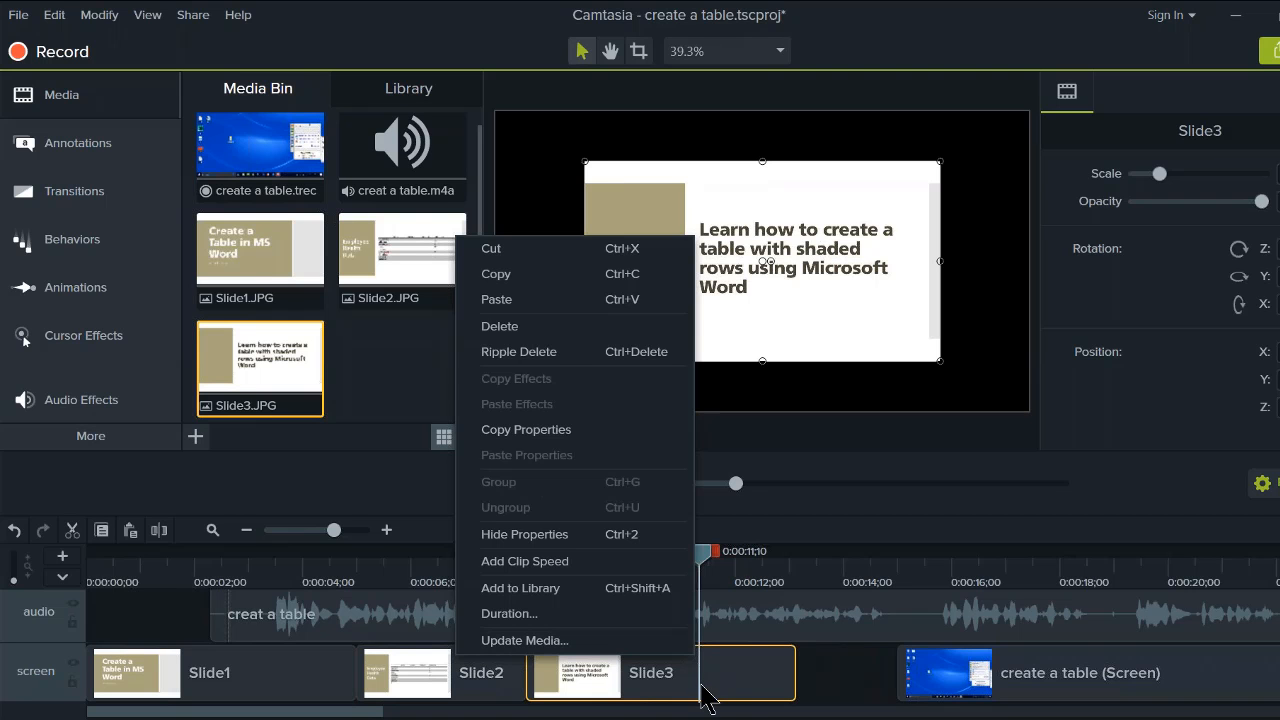
pyautogui.click(740, 680)
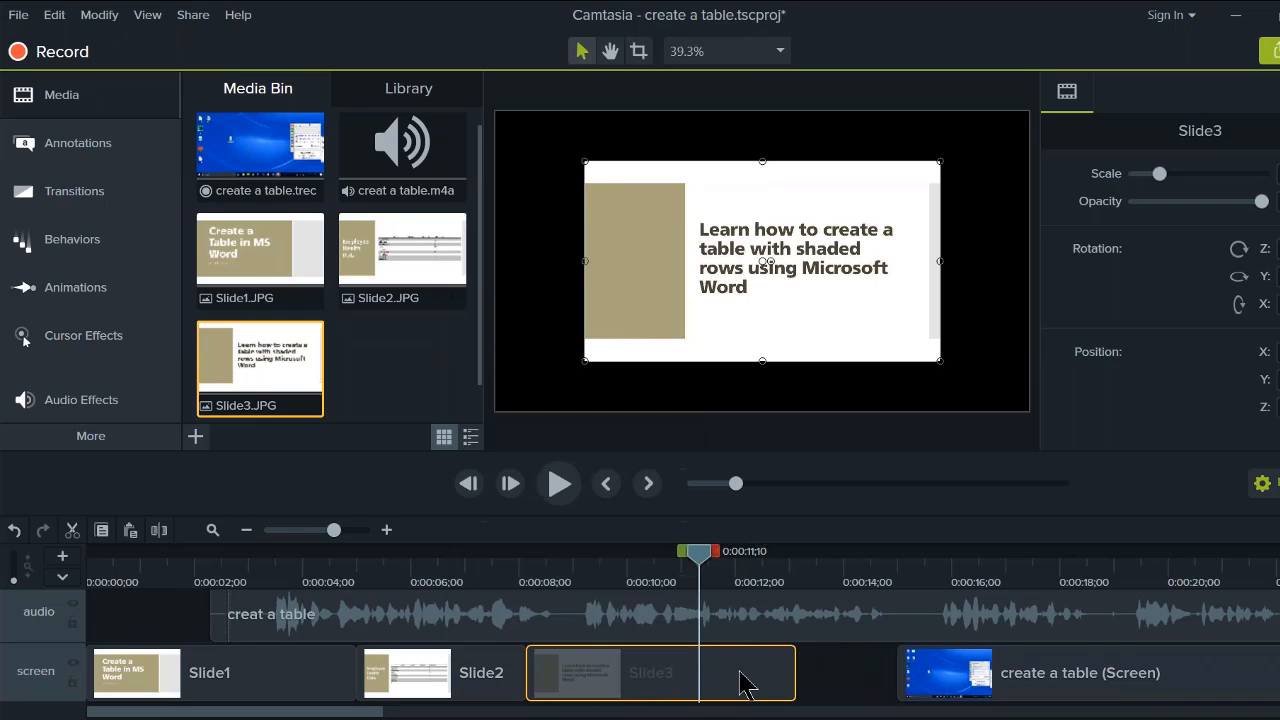
pyautogui.moveTo(795, 683); pyautogui.dragTo(888, 671)
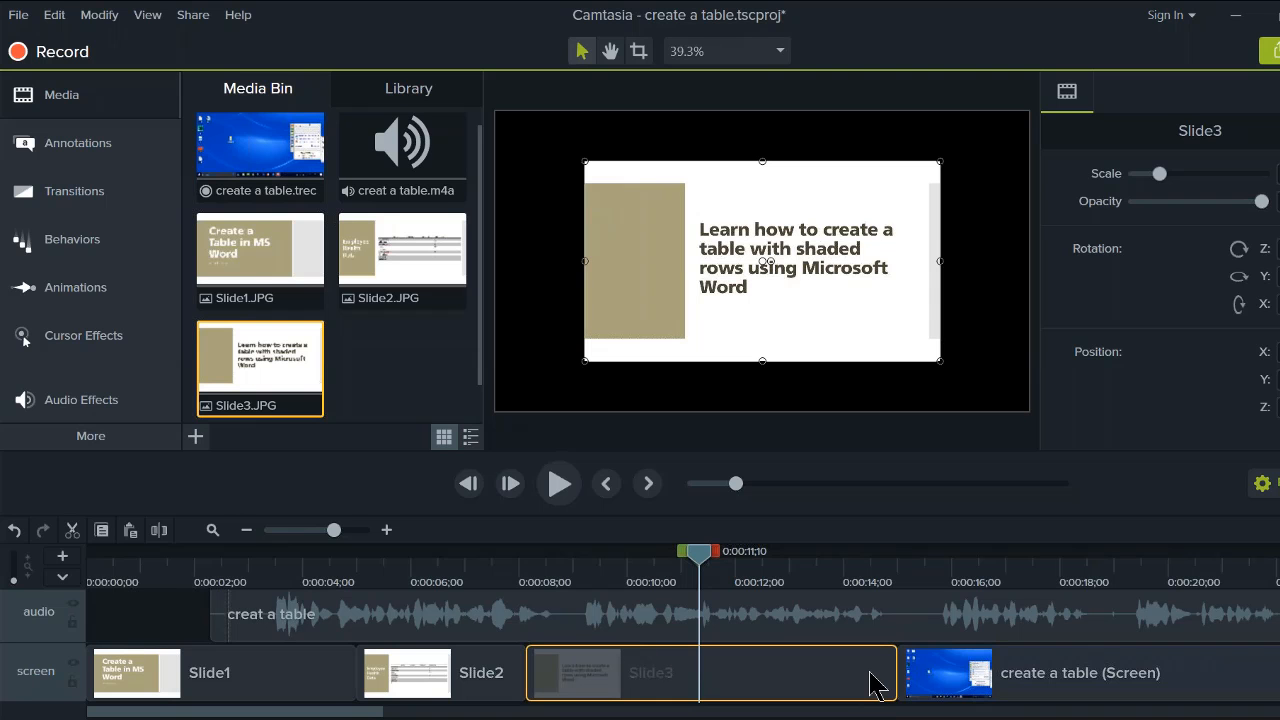
pyautogui.moveTo(897, 675)
pyautogui.mouseDown()
pyautogui.moveTo(614, 674)
pyautogui.moveTo(887, 674)
pyautogui.mouseUp()
pyautogui.moveTo(719, 676); pyautogui.dragTo(700, 640)
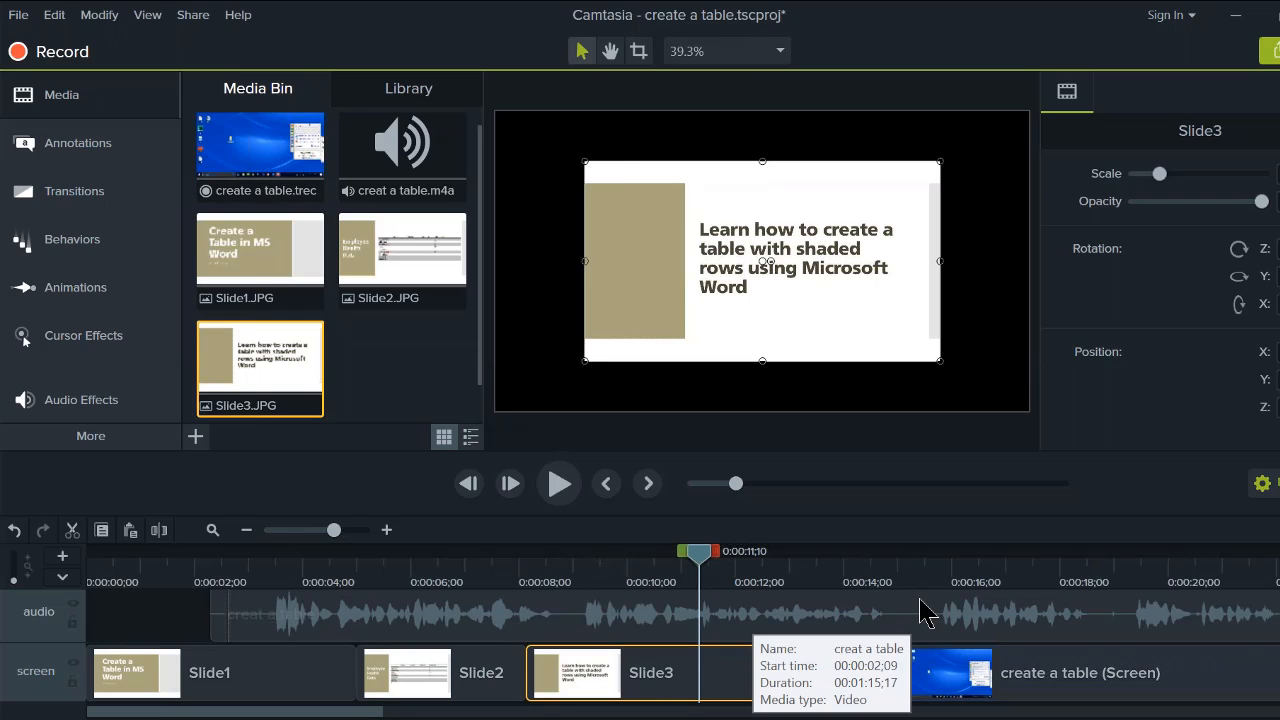
# Step: Move the screen recording earlier so it starts directly at the end of Slide3
pyautogui.moveTo(907, 562); pyautogui.dragTo(930, 562)
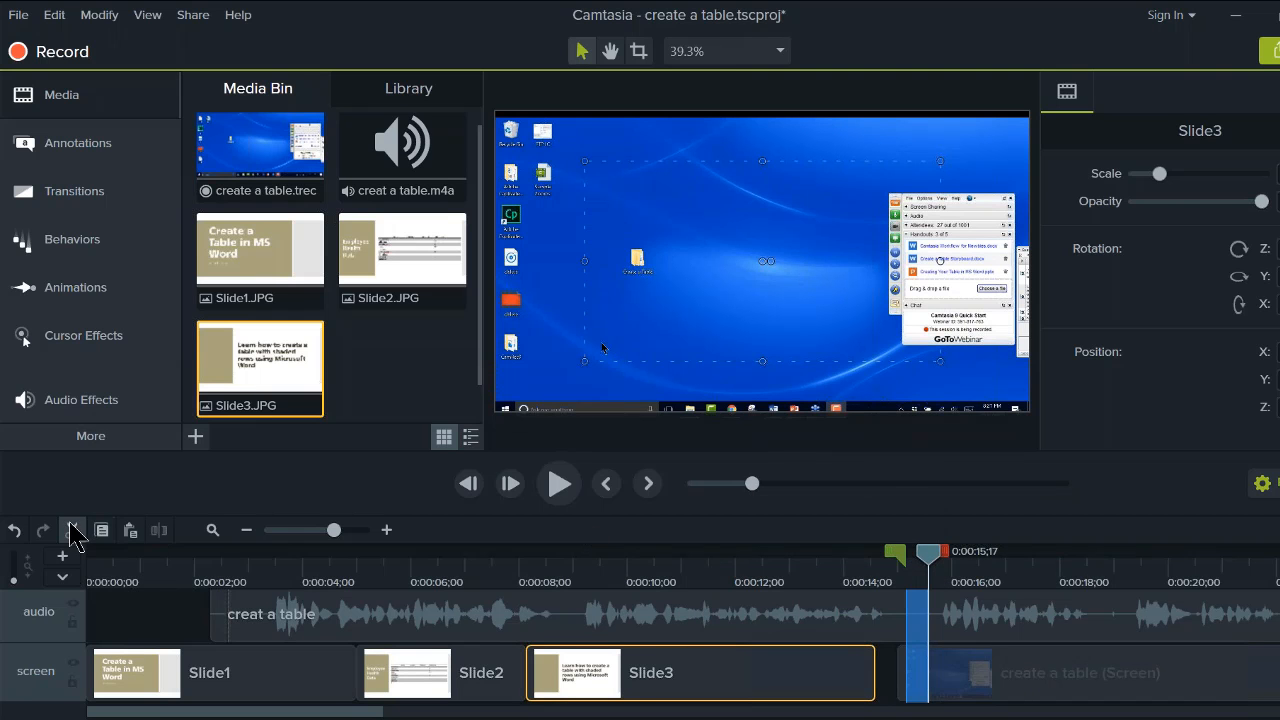
pyautogui.click(929, 562)
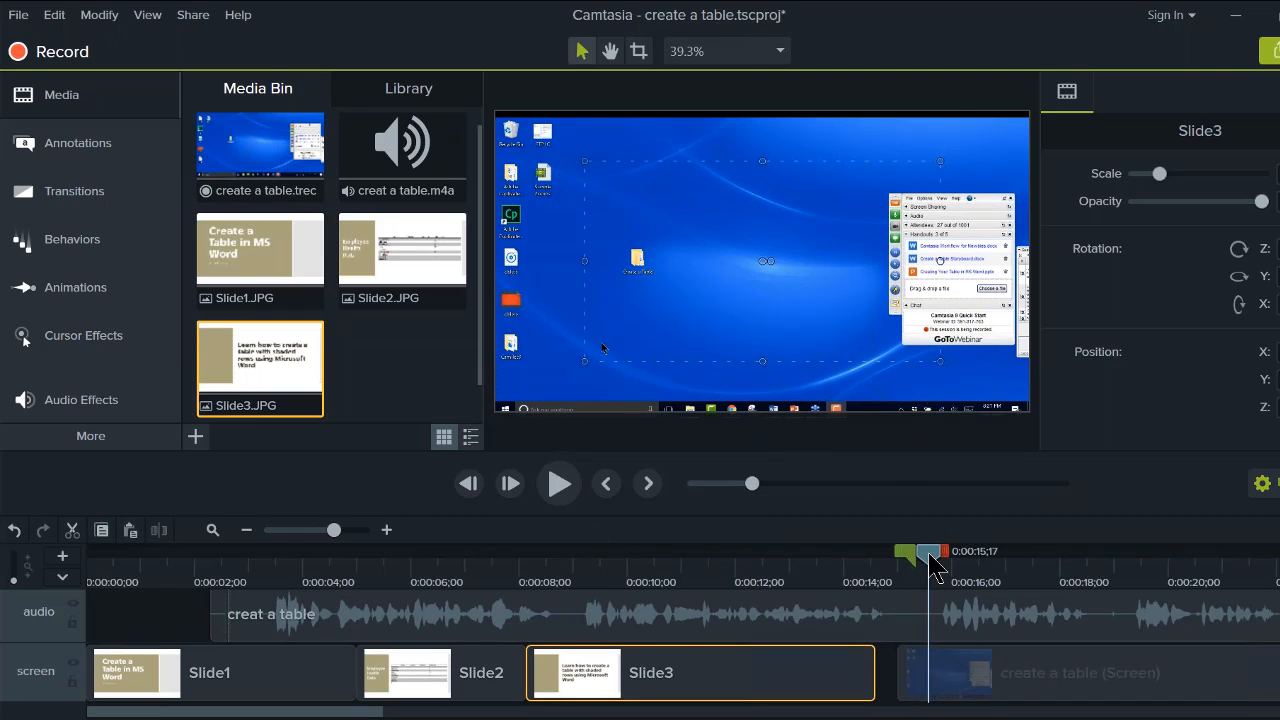
pyautogui.moveTo(962, 678); pyautogui.dragTo(920, 645)
pyautogui.moveTo(928, 556); pyautogui.dragTo(877, 578)
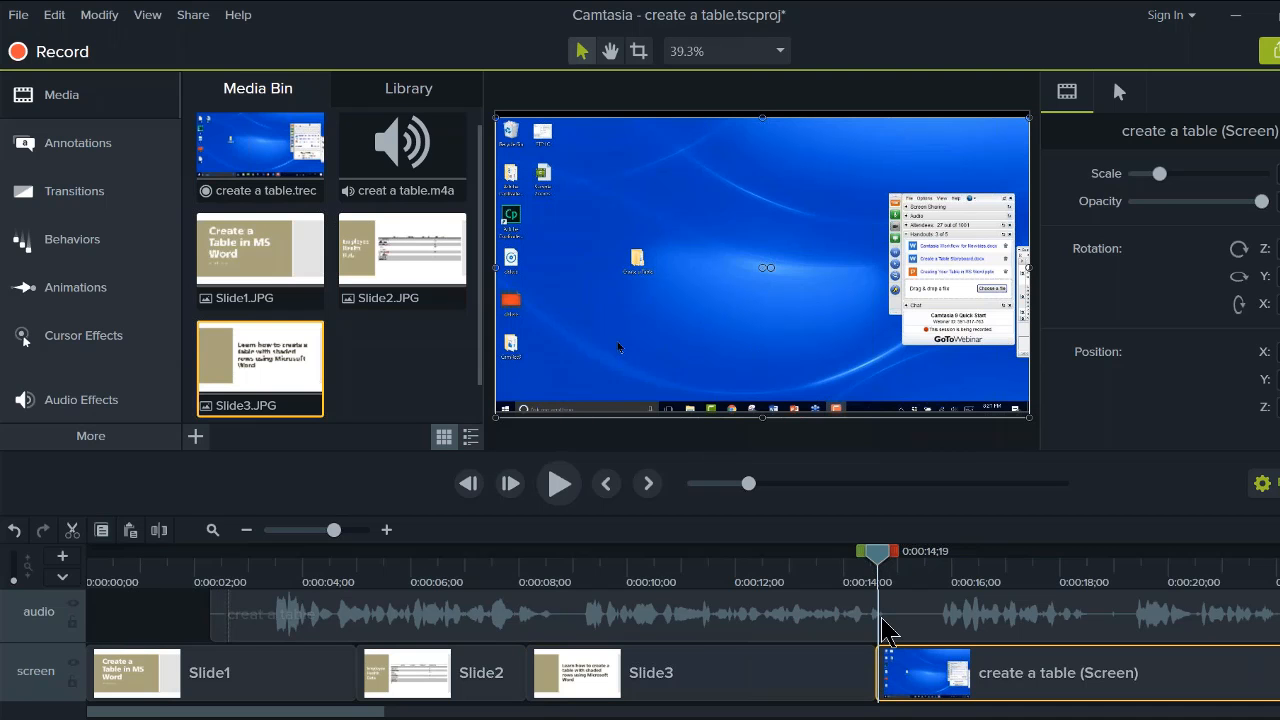
# Step: Lock the screen track and cut the silent pause from 0:00:14;23 to 0:00:15;17 out of the narration only
pyautogui.moveTo(884, 560); pyautogui.dragTo(951, 598)
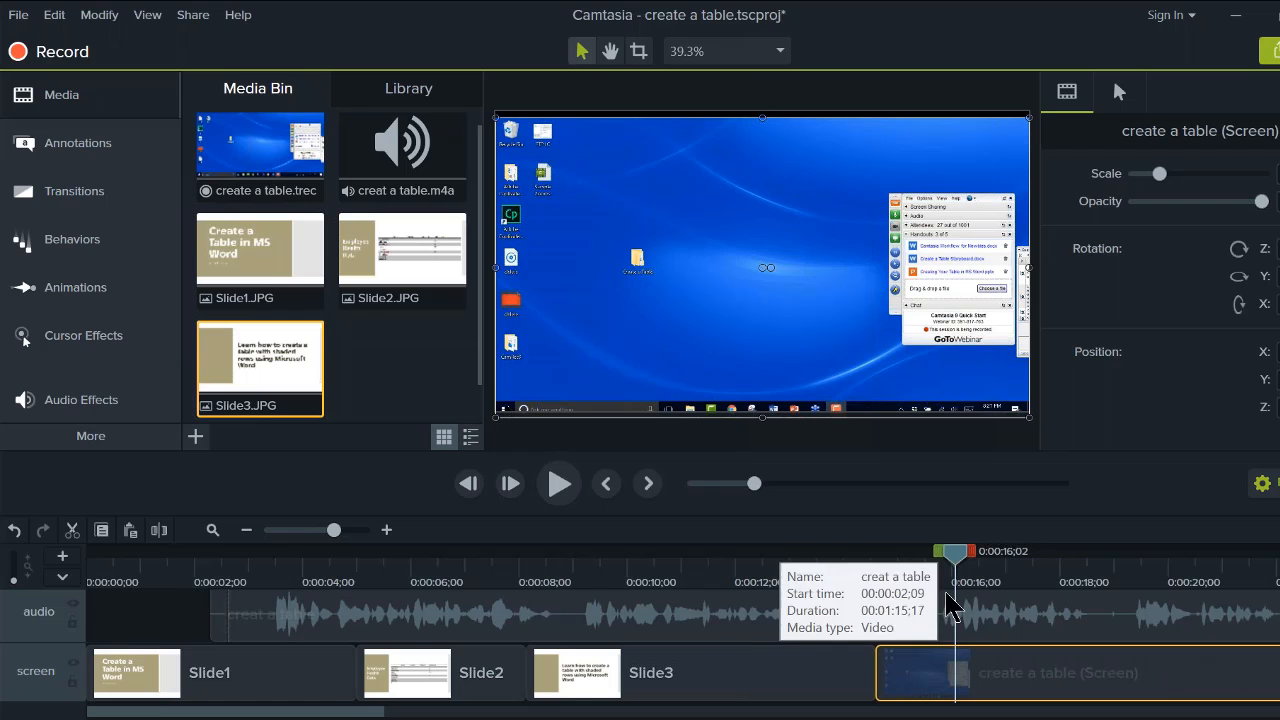
pyautogui.moveTo(944, 566); pyautogui.dragTo(913, 566)
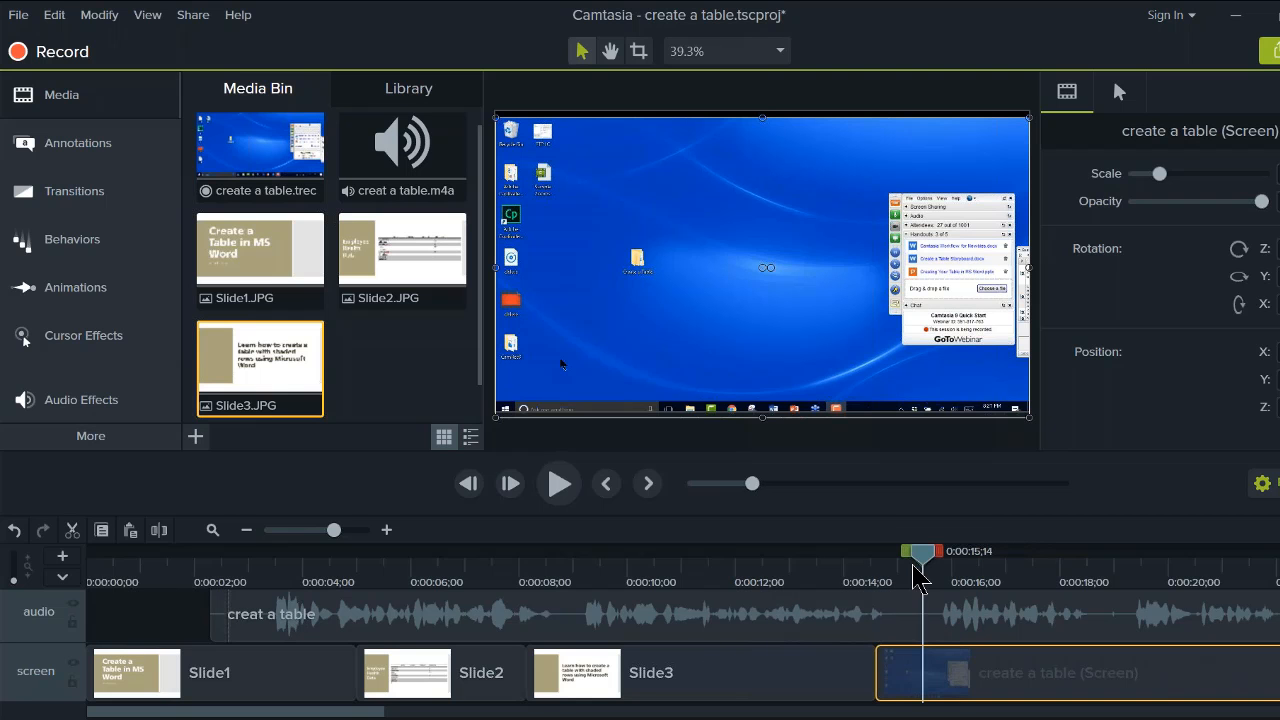
pyautogui.click(875, 687)
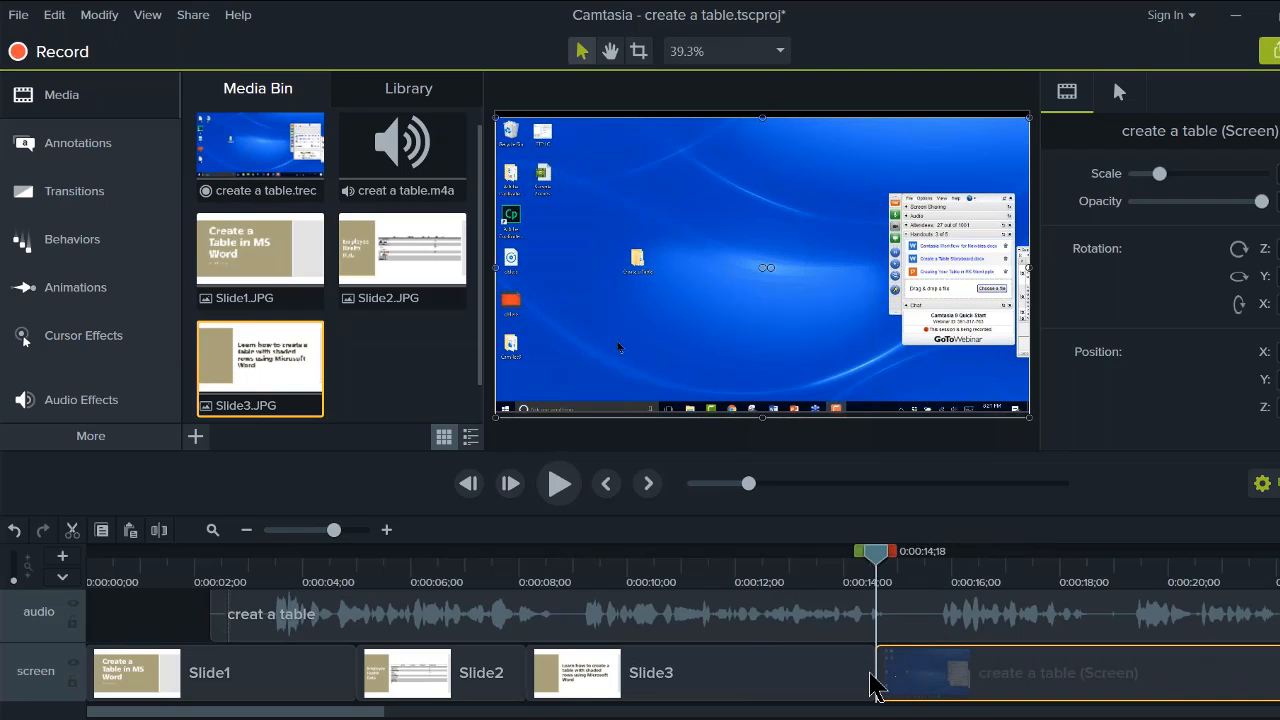
pyautogui.click(72, 681)
pyautogui.click(879, 566)
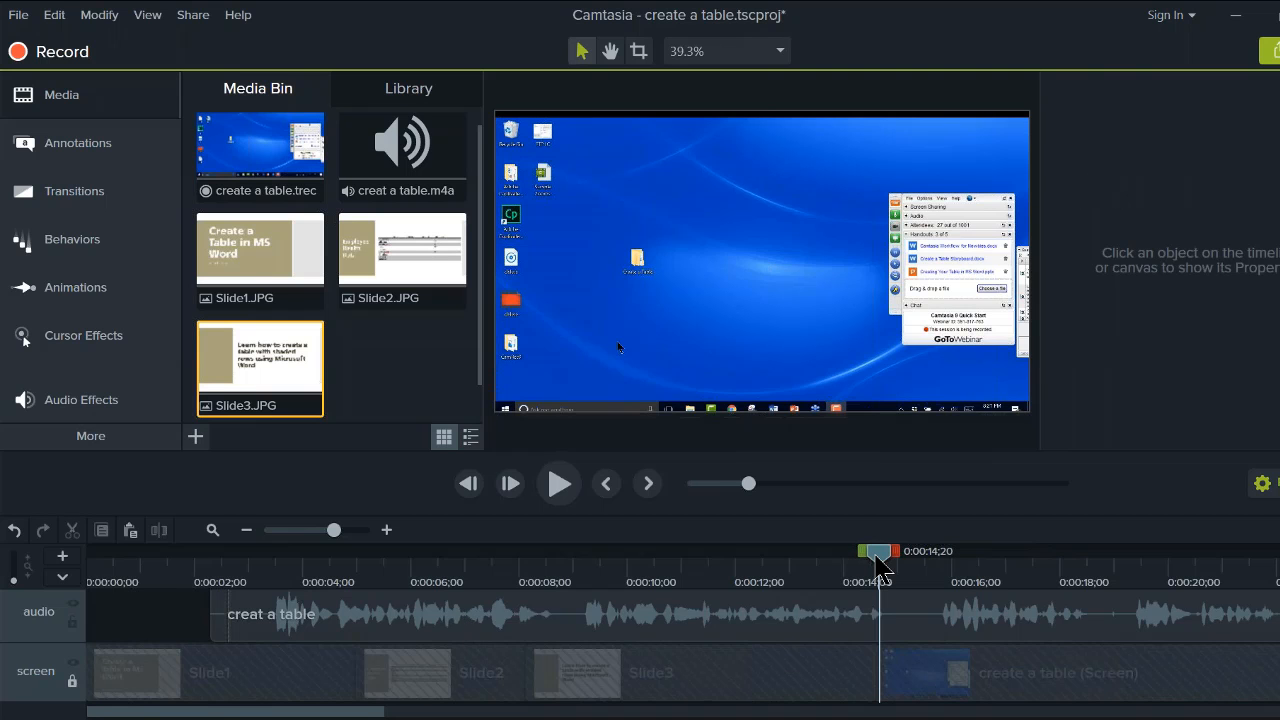
pyautogui.moveTo(877, 558); pyautogui.dragTo(928, 555)
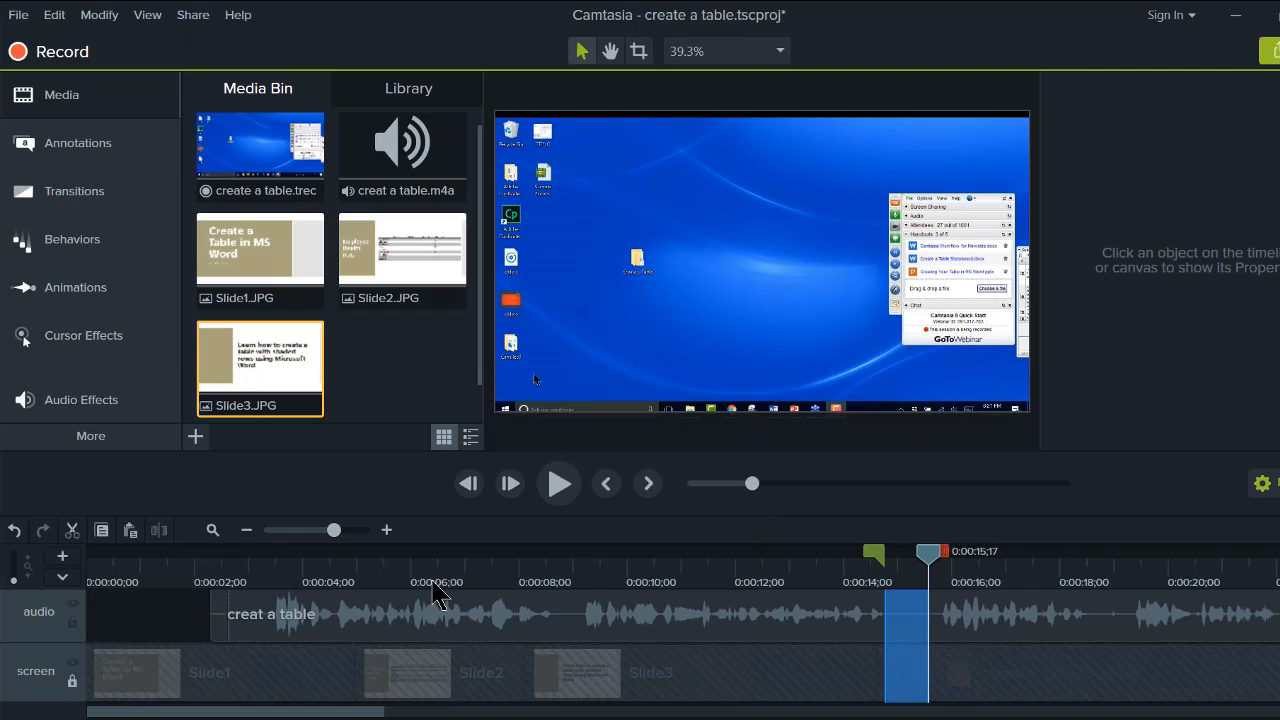
pyautogui.click(72, 530)
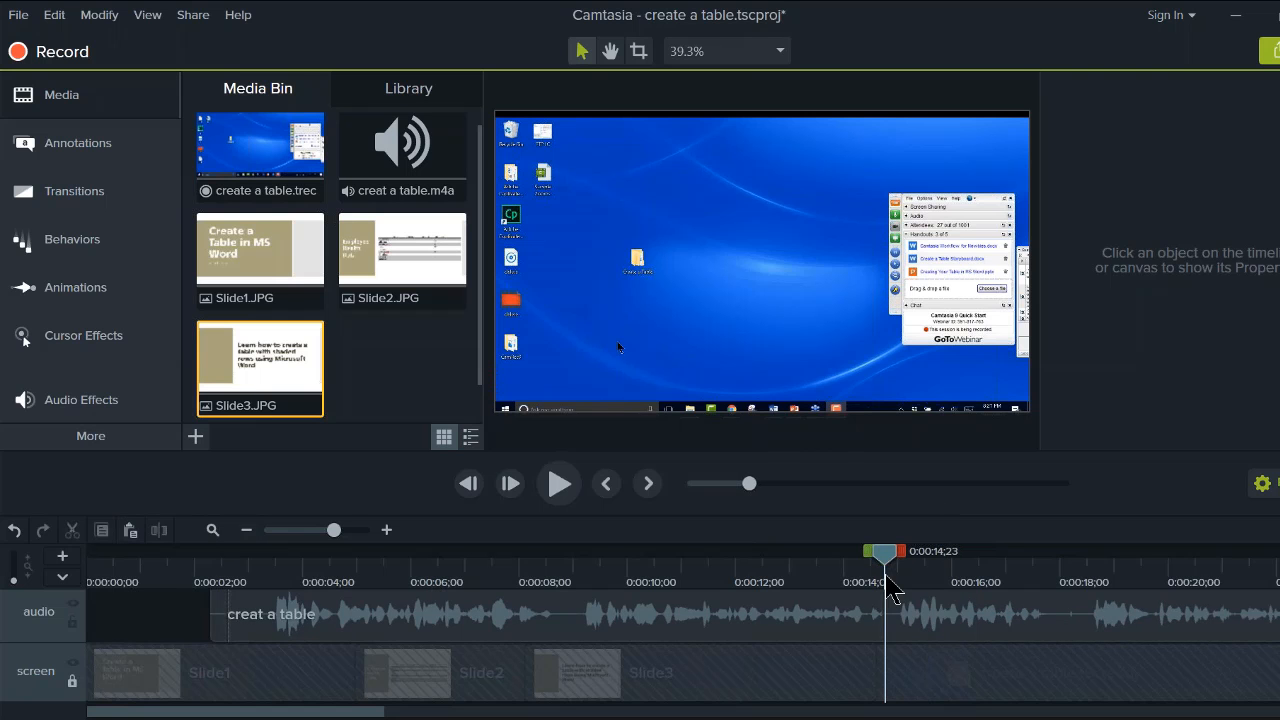
# Step: Split the narration at 0:00:18;04 and move the remaining part to start at 0:00:19;04
pyautogui.moveTo(885, 565); pyautogui.dragTo(1095, 610)
pyautogui.click(1096, 580)
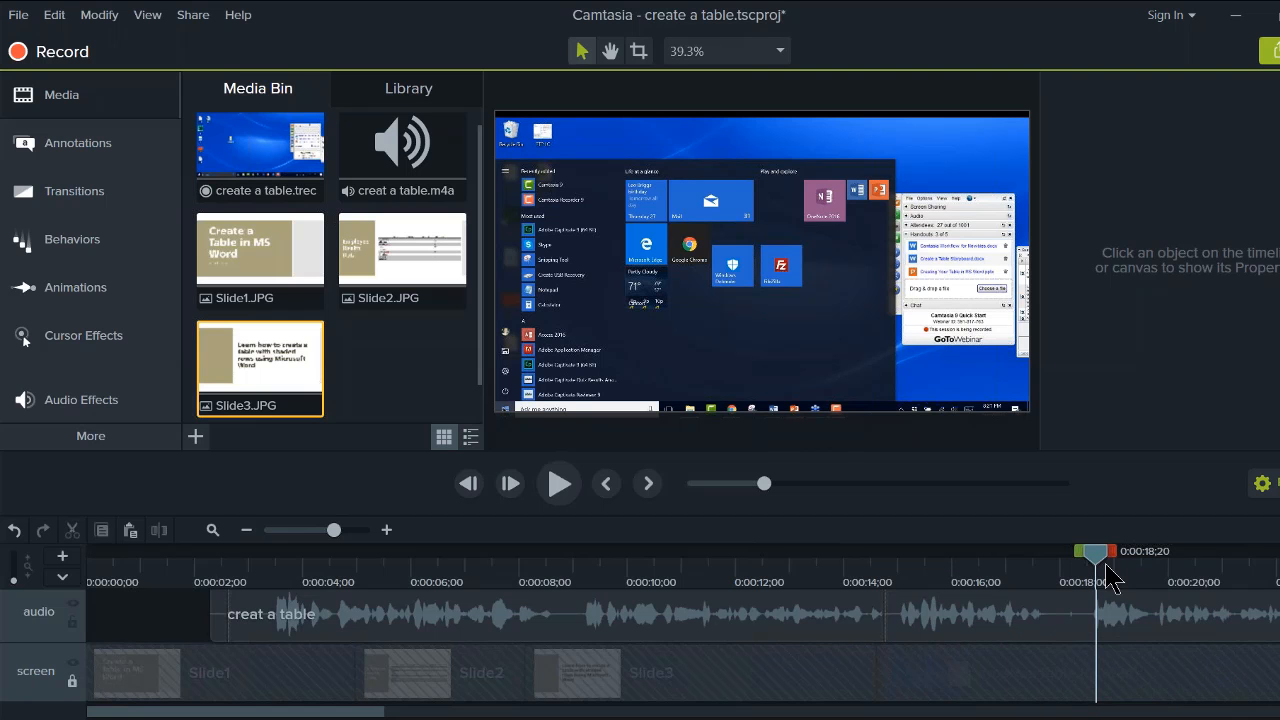
pyautogui.moveTo(1150, 562); pyautogui.dragTo(1066, 562)
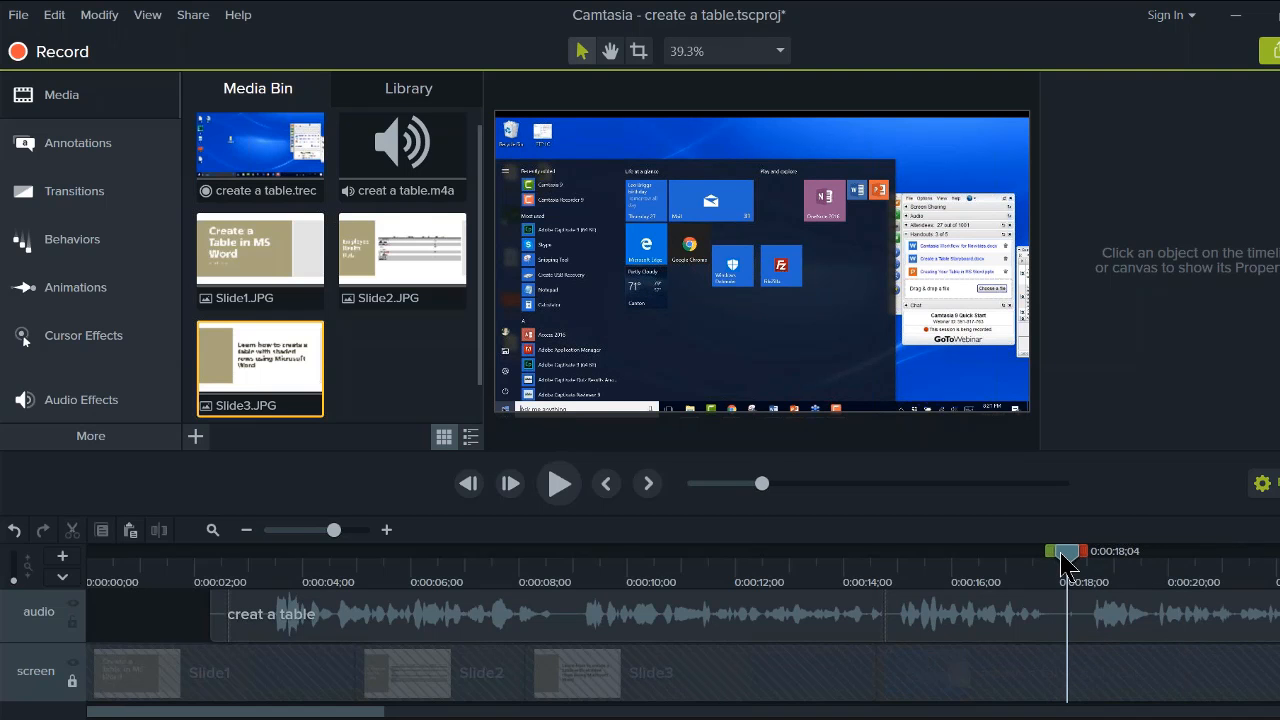
pyautogui.click(1067, 617)
pyautogui.click(159, 530)
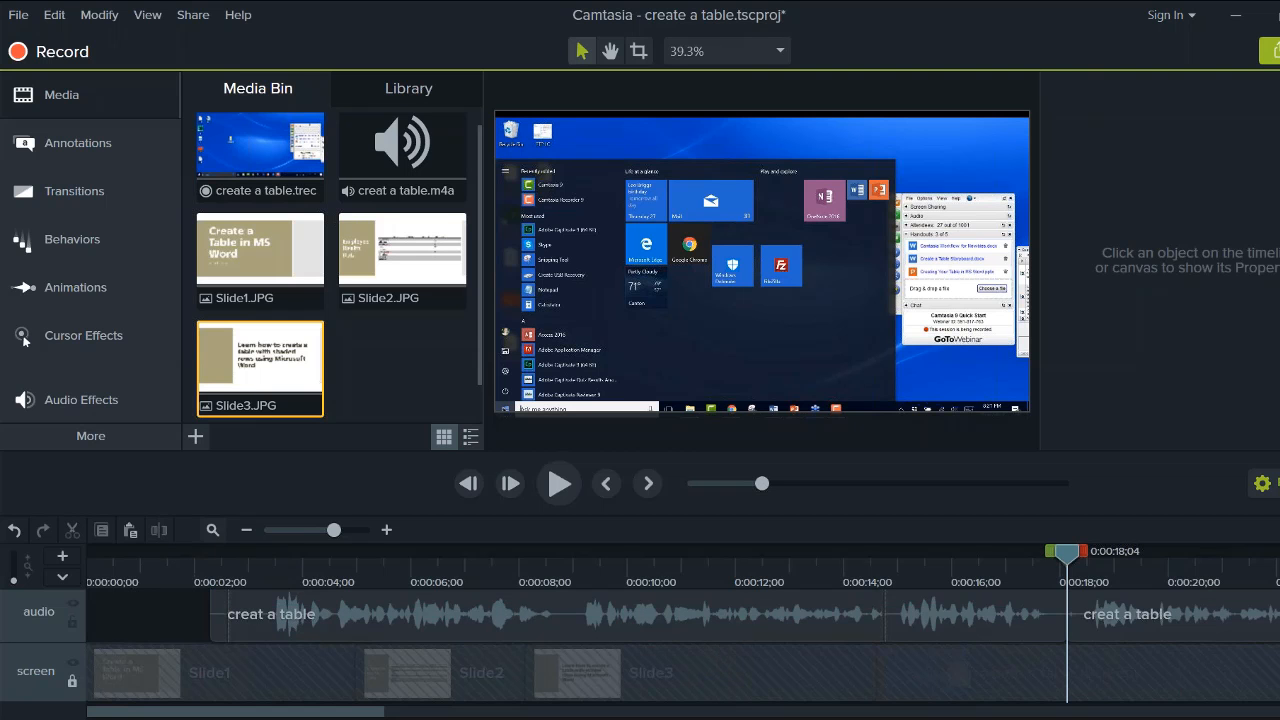
pyautogui.moveTo(1100, 618); pyautogui.dragTo(1172, 638)
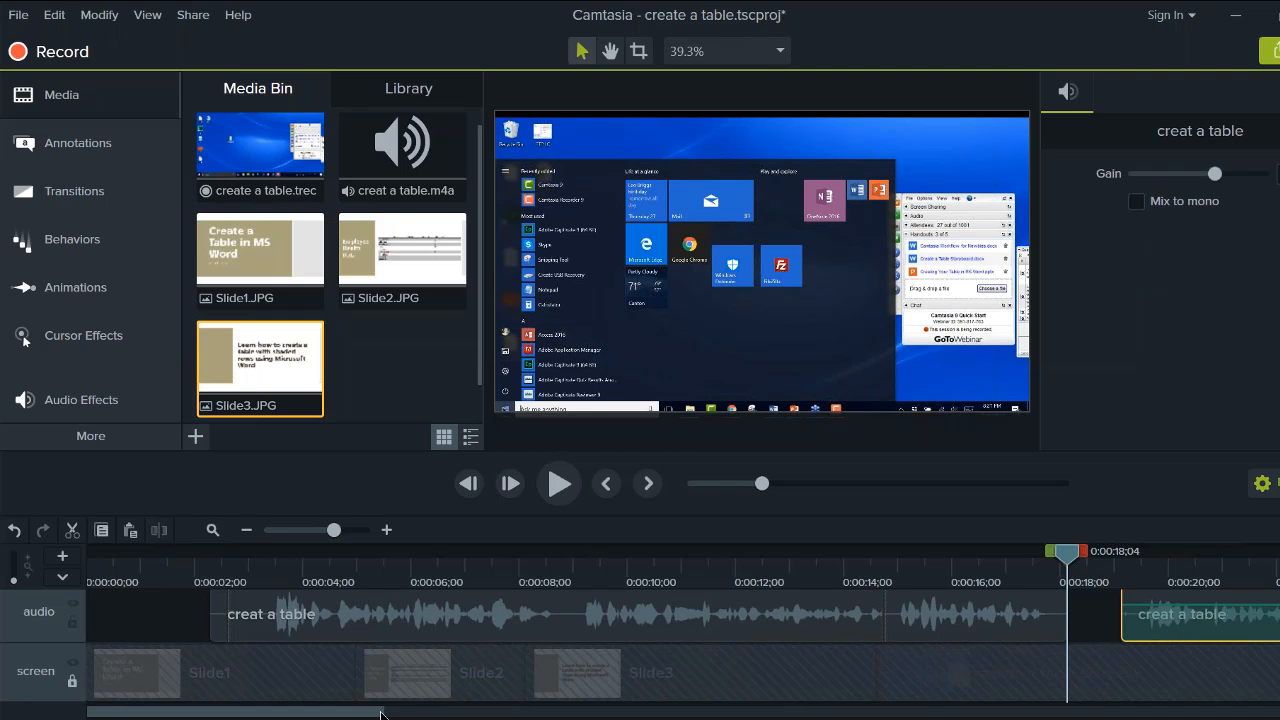
# Step: Unlock the screen track and extend the screen recording's frame at 0:00:23;27 with a duration of 4 seconds
pyautogui.moveTo(381, 714); pyautogui.dragTo(583, 715)
pyautogui.click(634, 580)
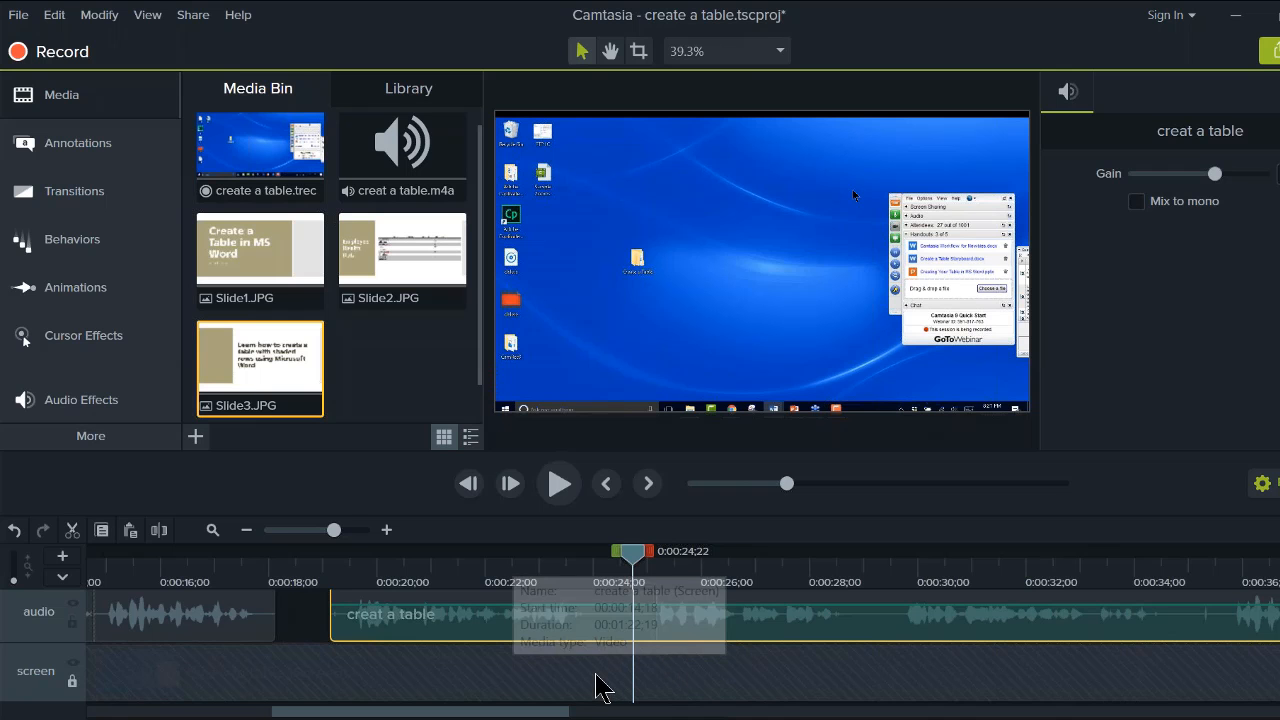
pyautogui.moveTo(632, 557); pyautogui.dragTo(588, 576)
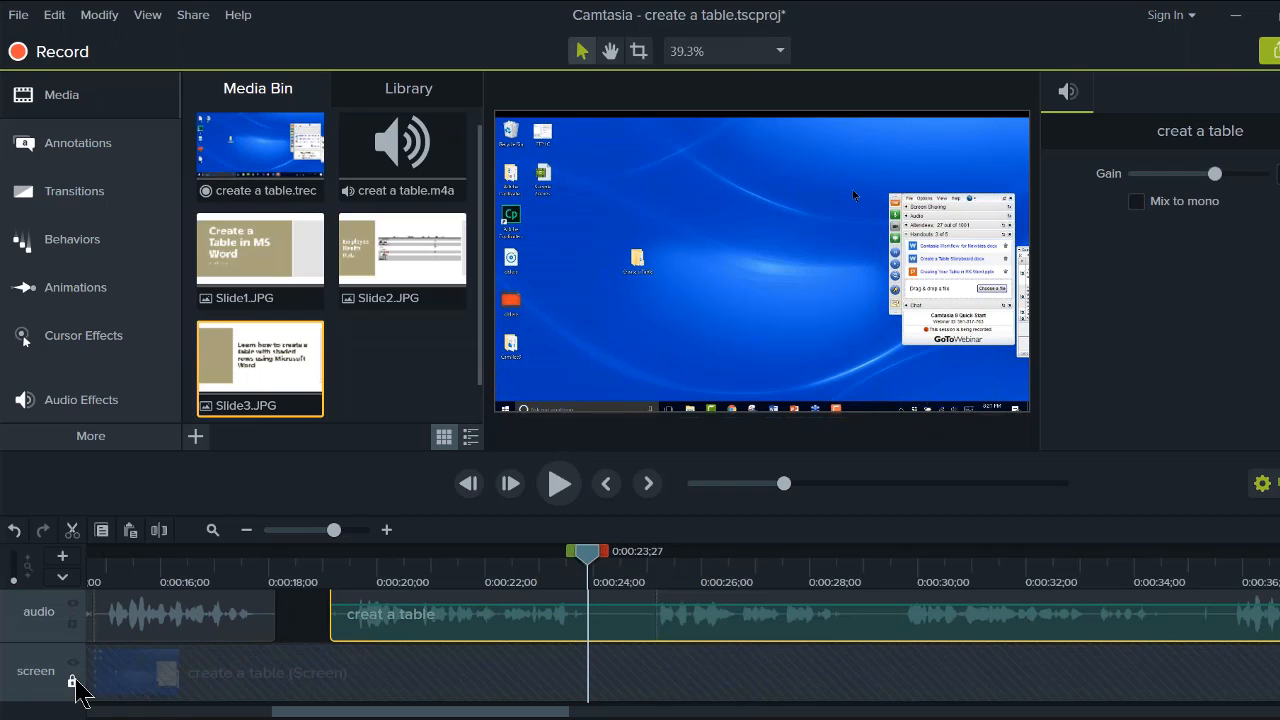
pyautogui.click(590, 688)
pyautogui.rightClick(590, 688)
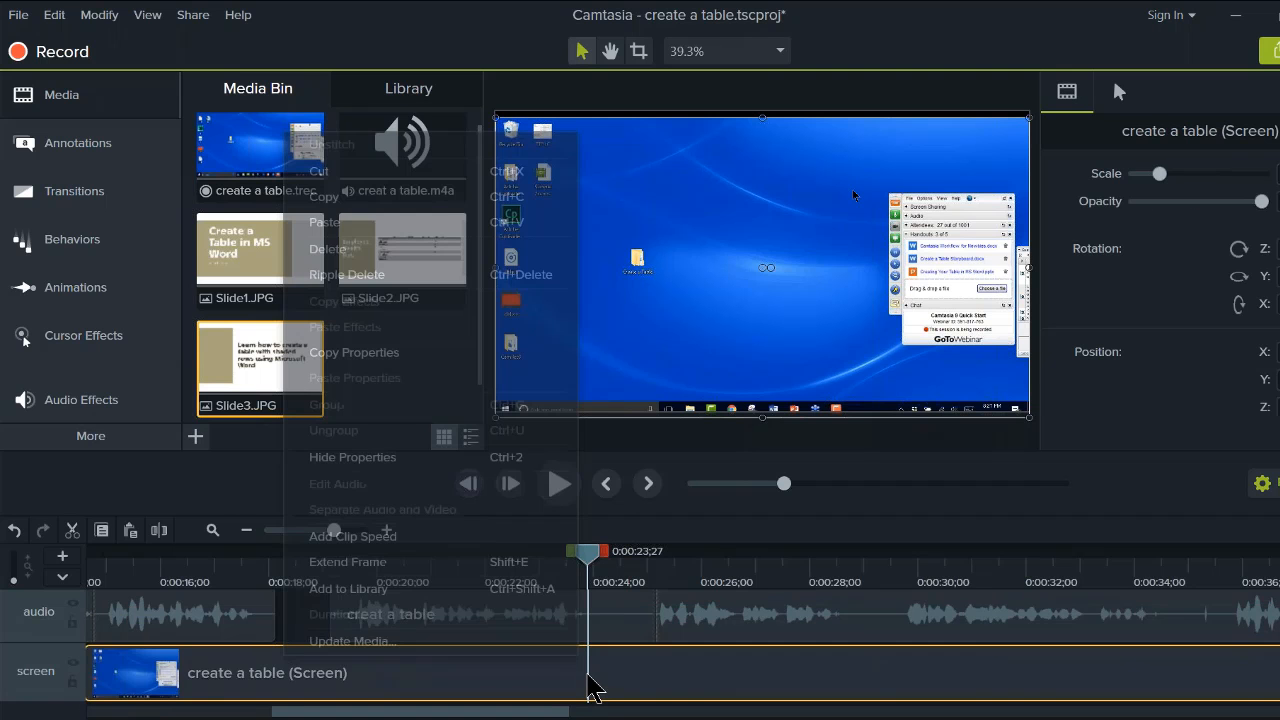
pyautogui.click(458, 562)
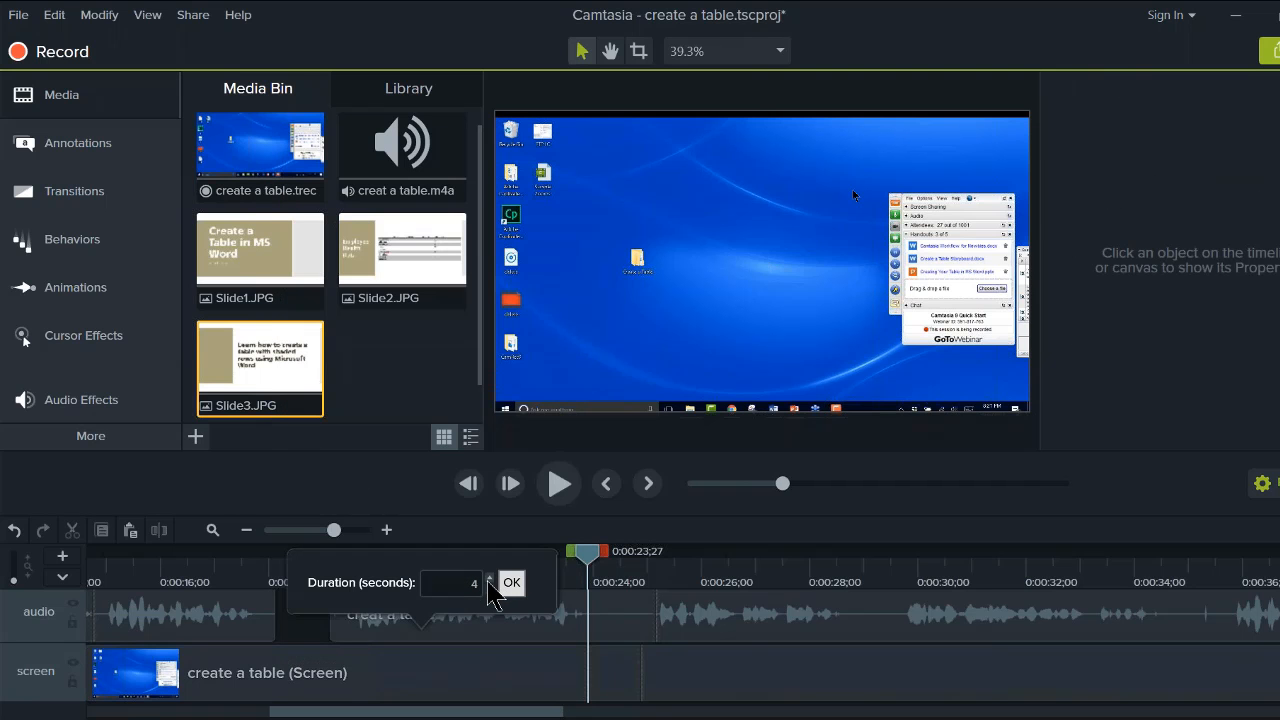
pyautogui.click(509, 583)
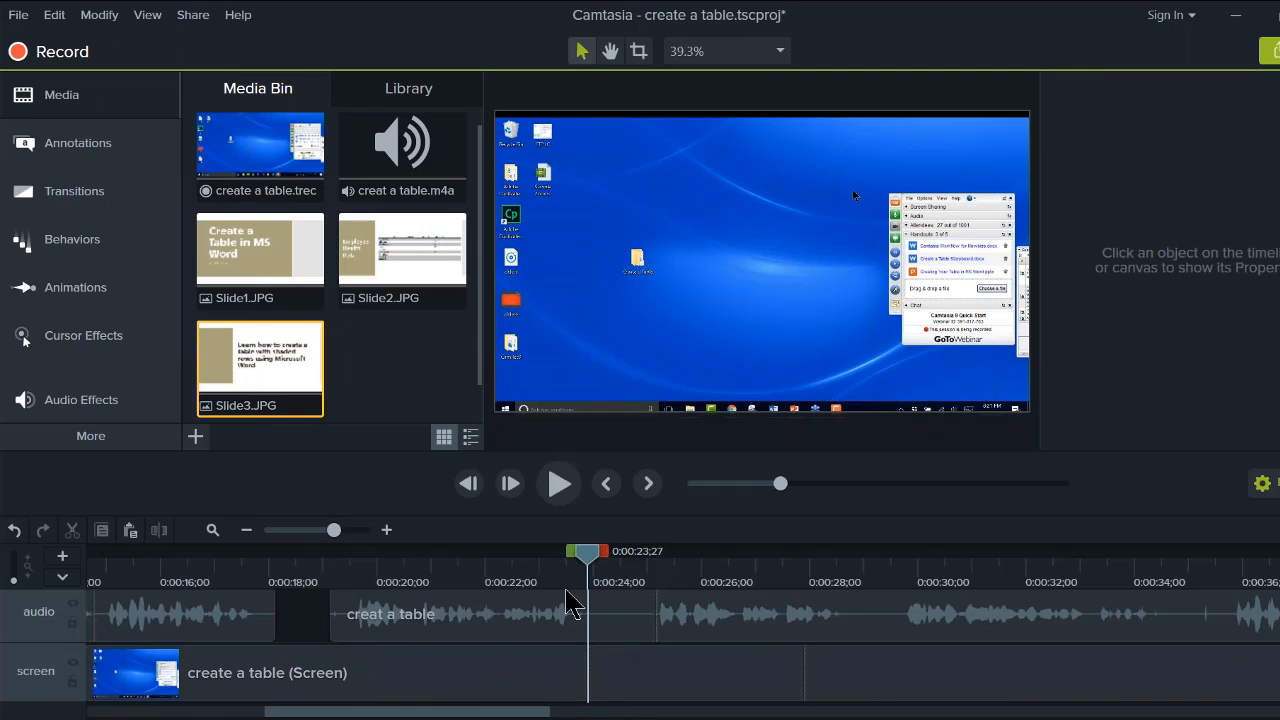
# Step: Check the narration following the extended frame and split the screen recording at 0:00:32;20
pyautogui.moveTo(590, 560); pyautogui.dragTo(604, 556)
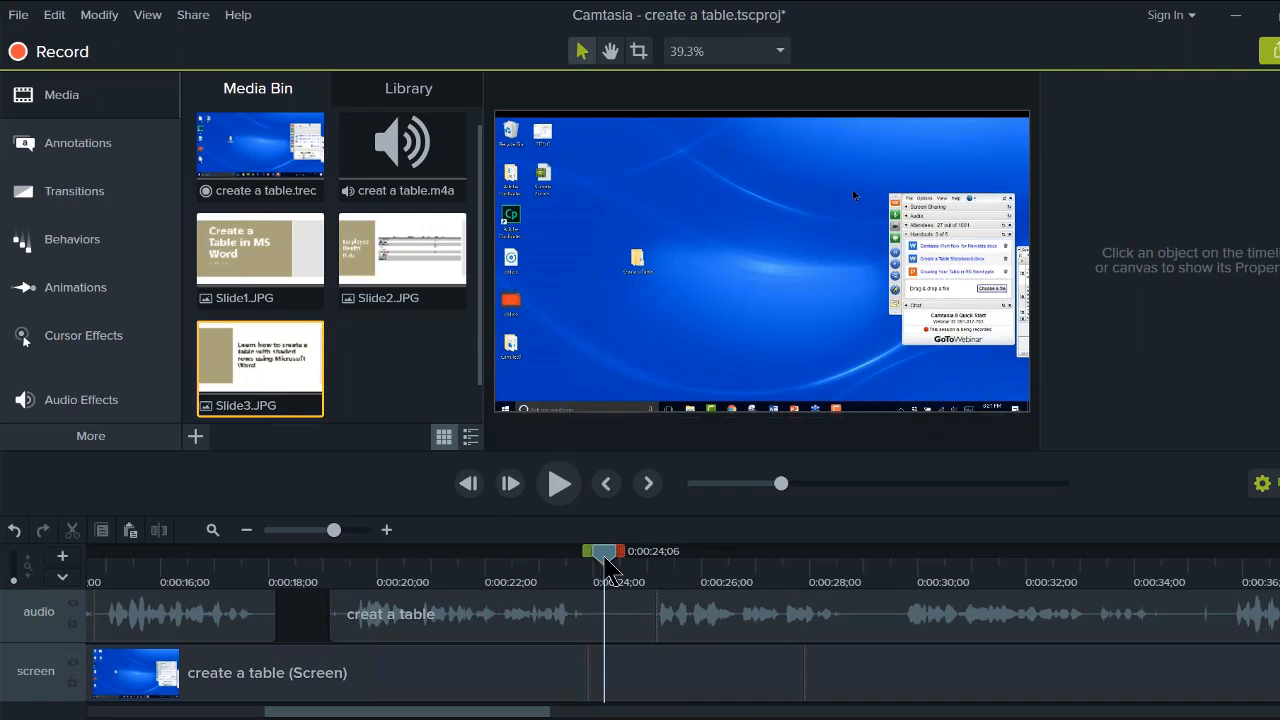
pyautogui.moveTo(602, 576); pyautogui.dragTo(705, 580)
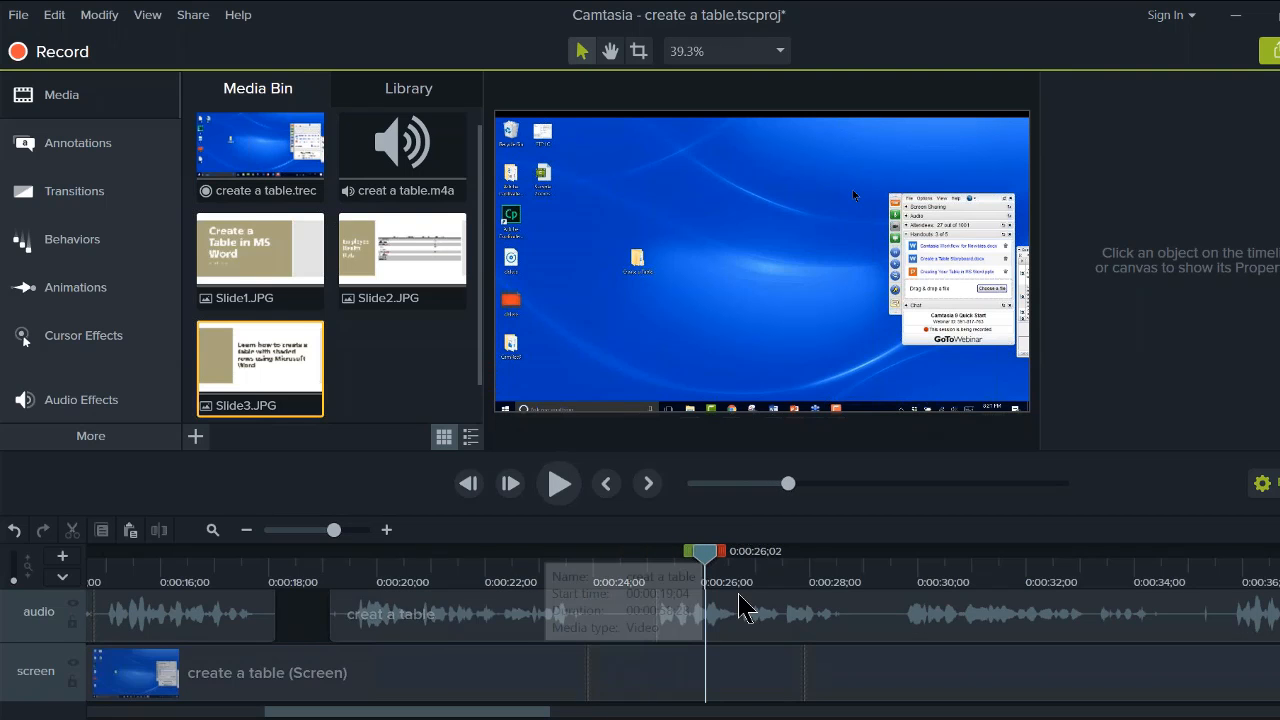
pyautogui.moveTo(708, 562); pyautogui.dragTo(858, 590)
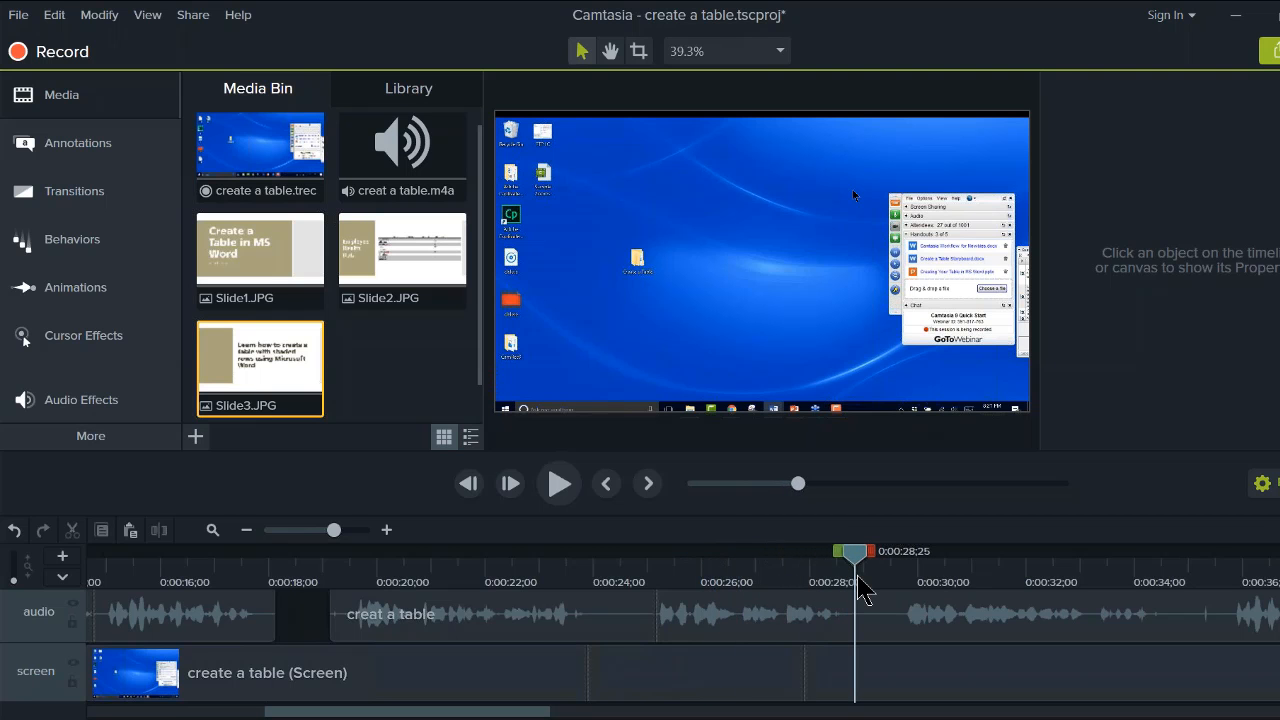
pyautogui.moveTo(866, 590); pyautogui.dragTo(903, 590)
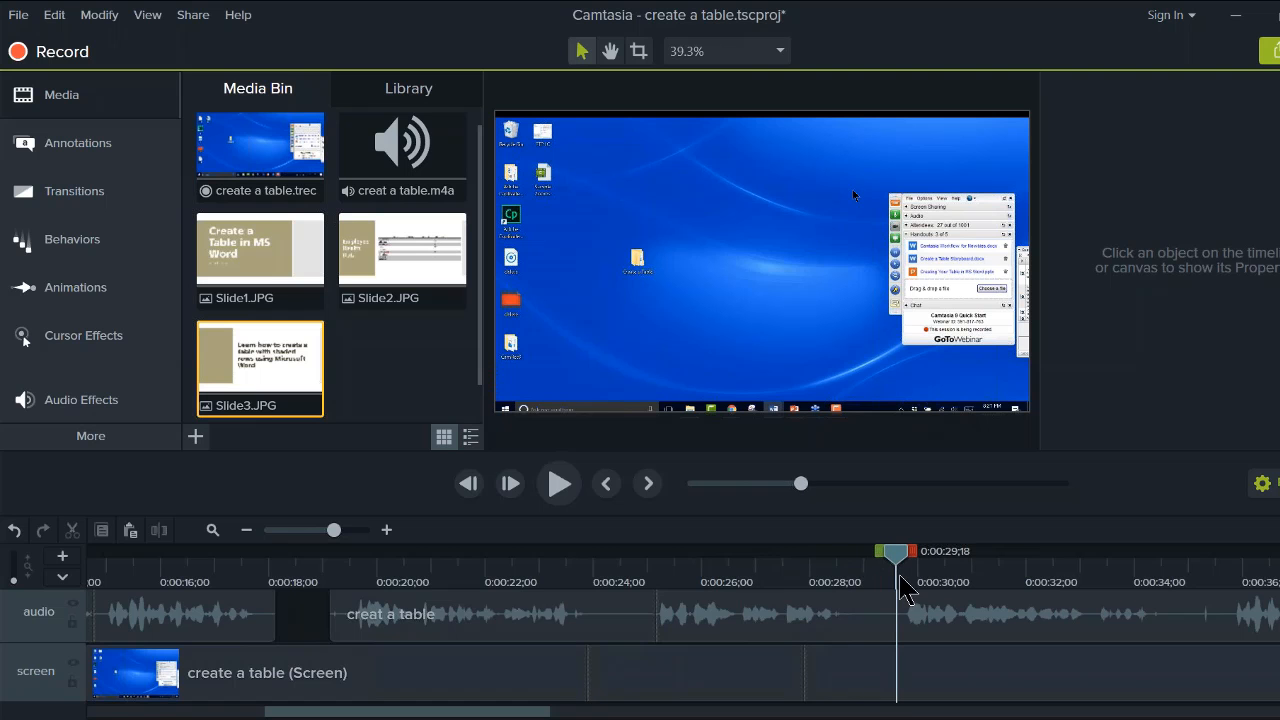
pyautogui.click(901, 692)
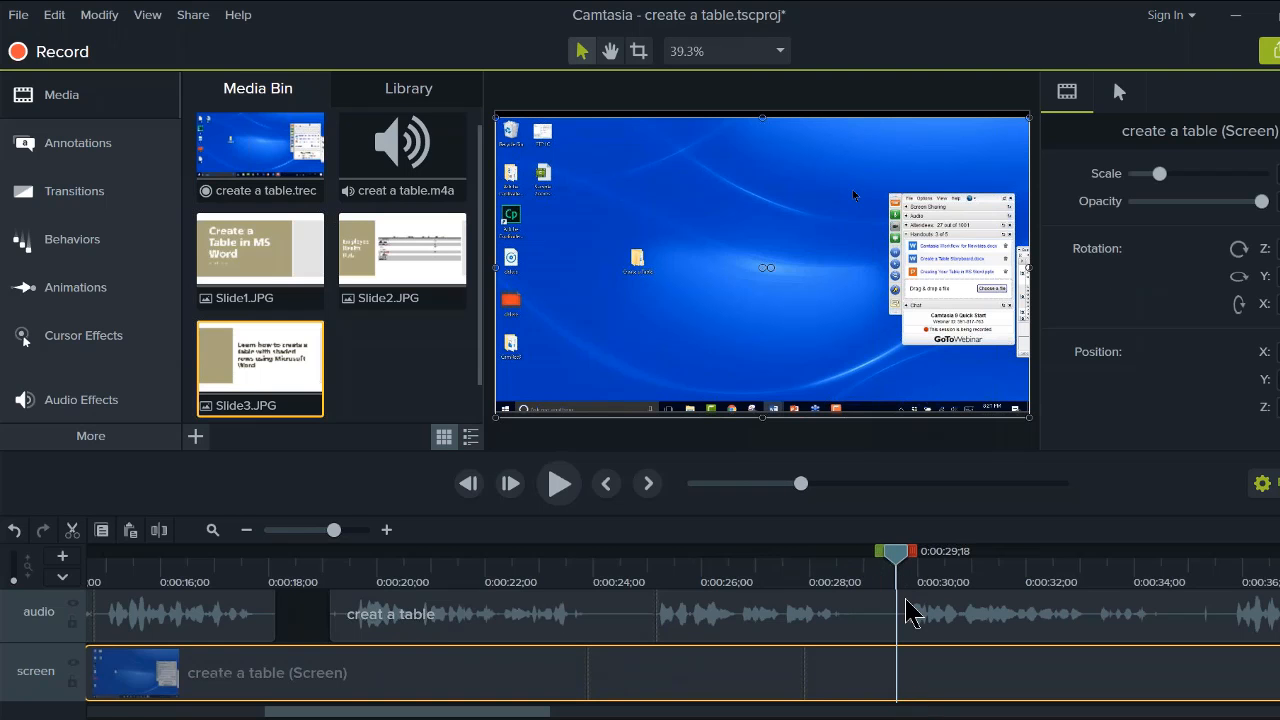
pyautogui.moveTo(908, 575); pyautogui.dragTo(1068, 590)
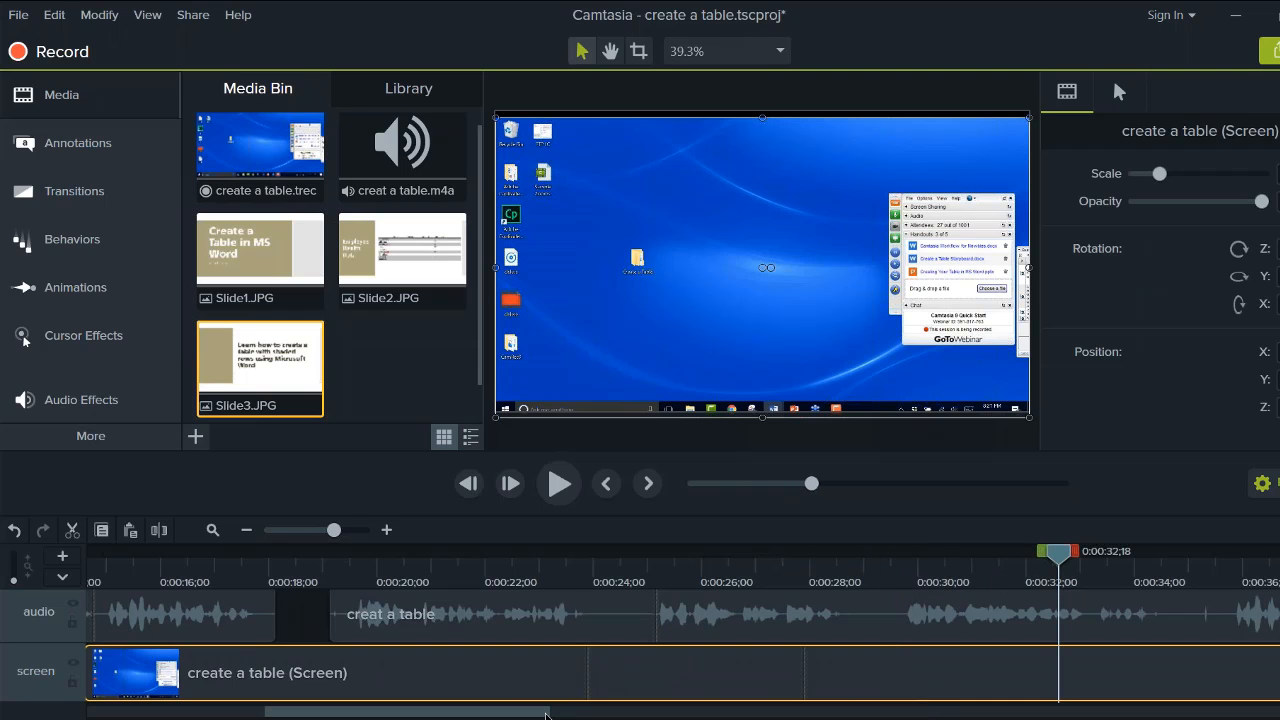
pyautogui.moveTo(545, 714); pyautogui.dragTo(648, 714)
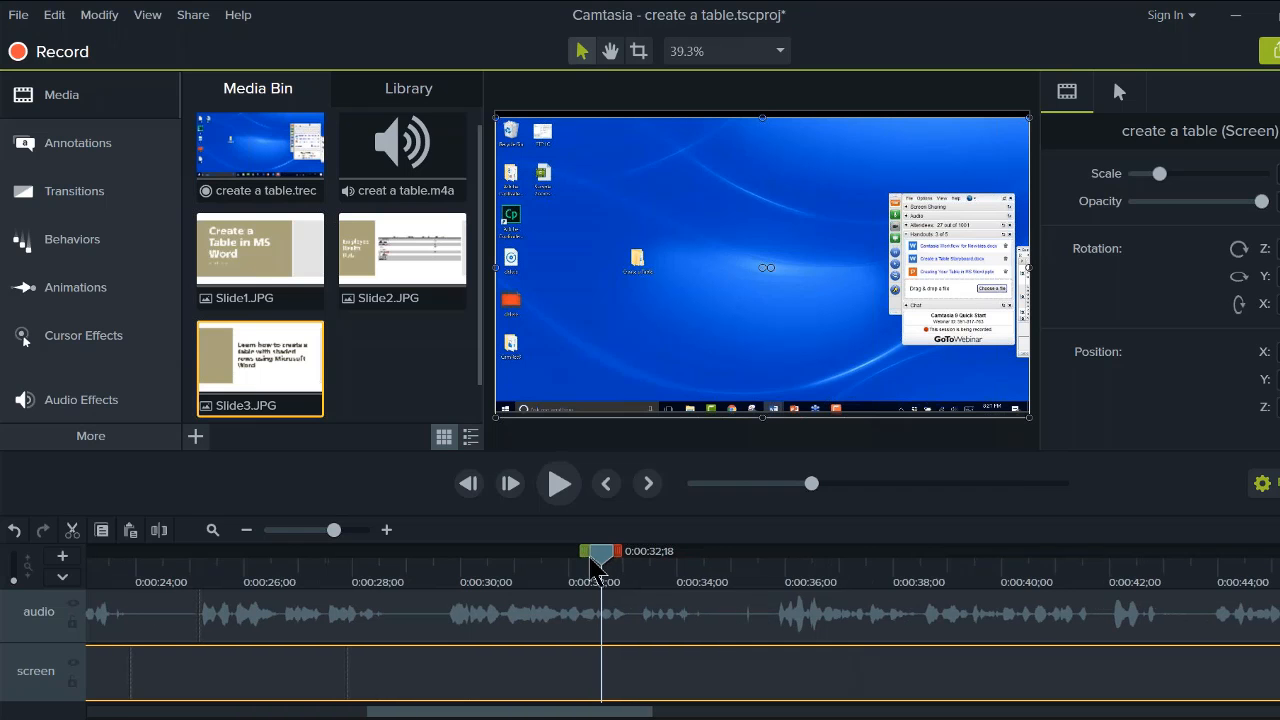
pyautogui.moveTo(597, 568); pyautogui.dragTo(605, 568)
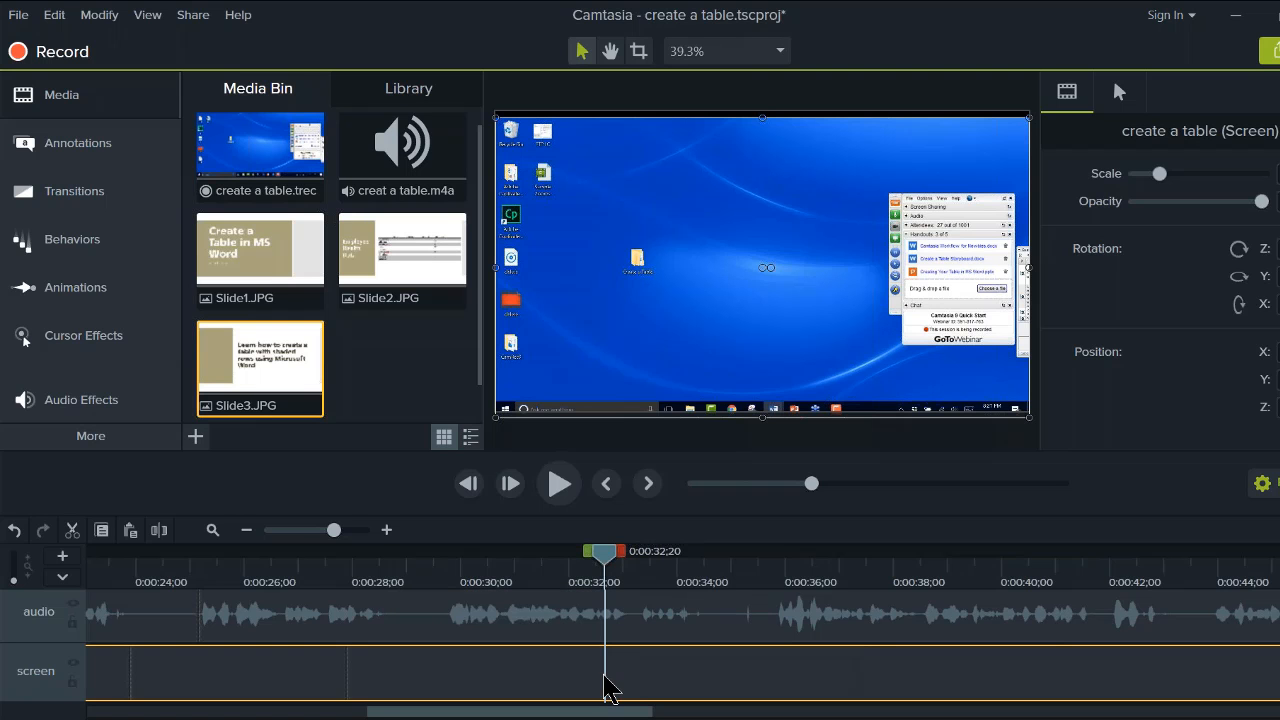
pyautogui.click(160, 531)
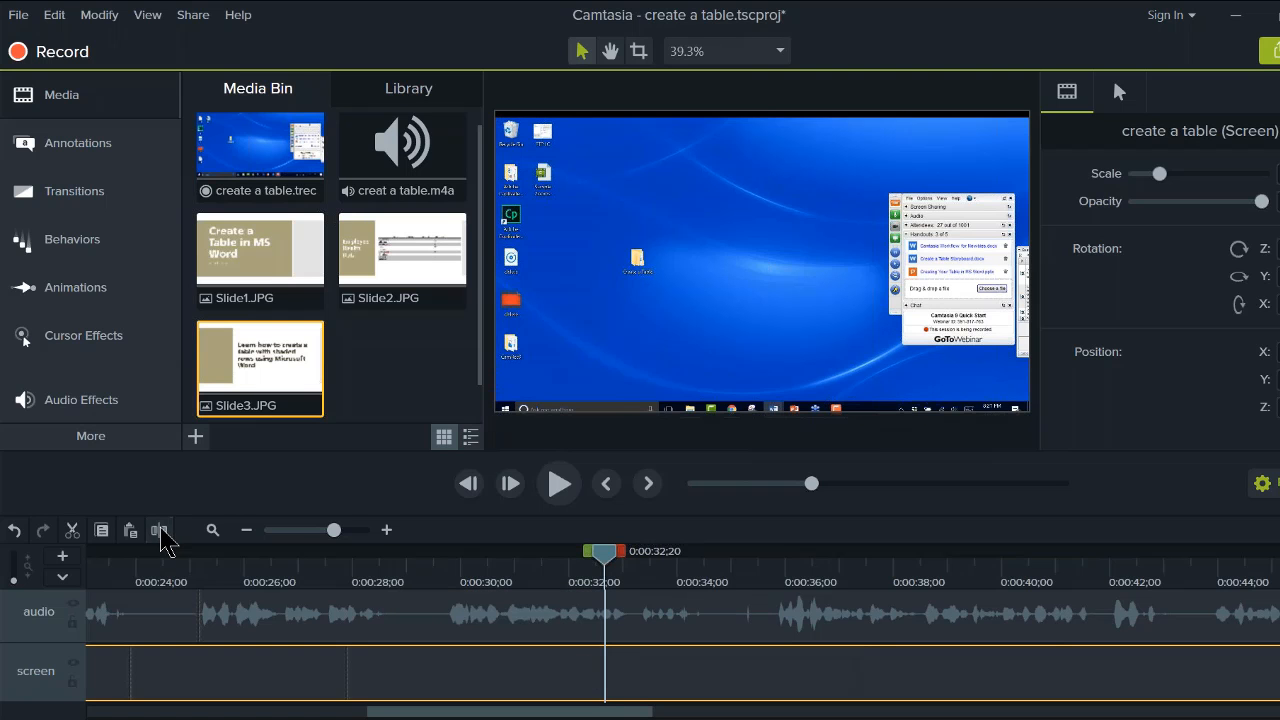
# Step: Split the screen recording again at 0:00:39;14, where the blank Word document is shown
pyautogui.moveTo(604, 557); pyautogui.dragTo(962, 648)
pyautogui.click(962, 652)
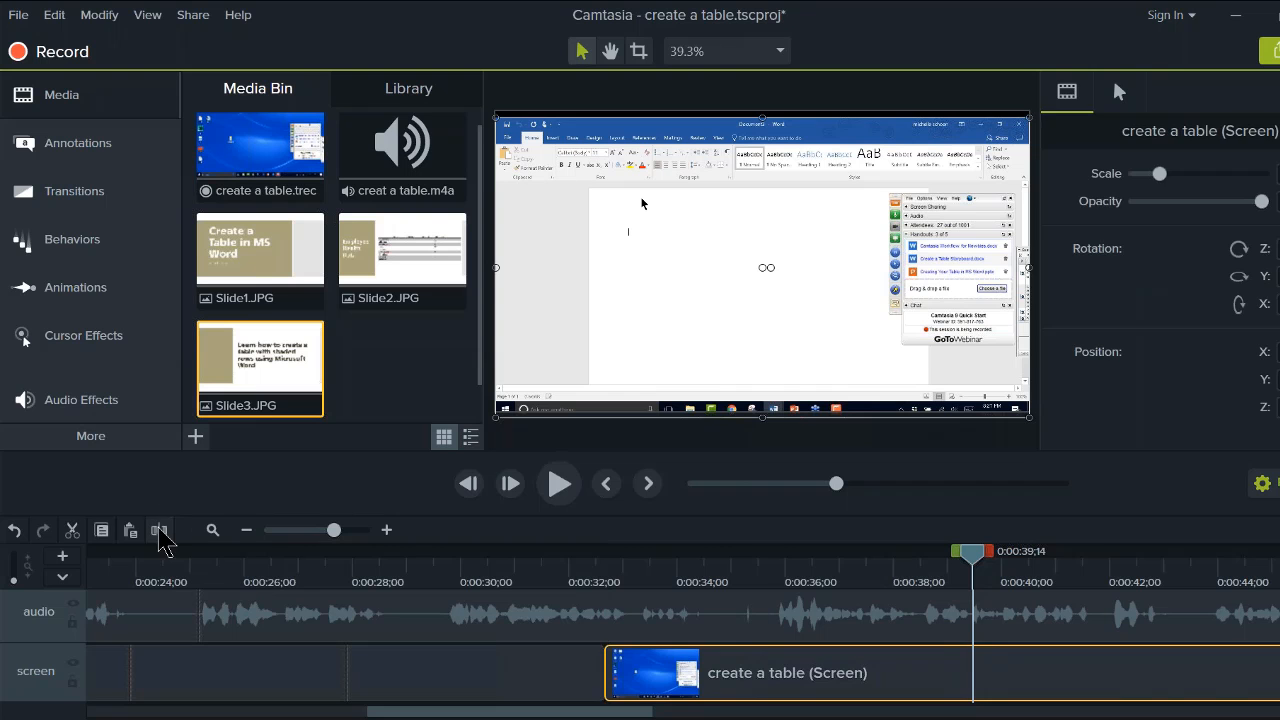
pyautogui.click(160, 531)
# Step: Add clip speed to the screen recording segment starting at 0:00:32;20 and set it to 2.00x
pyautogui.click(715, 684)
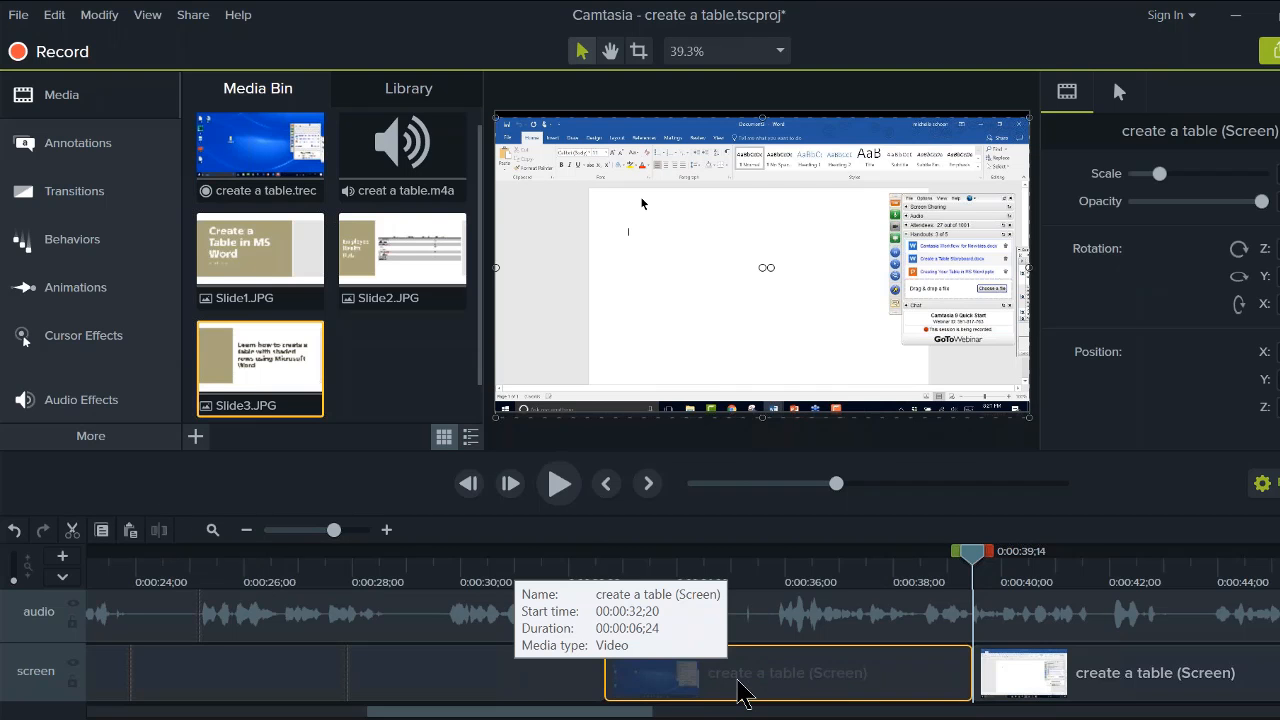
pyautogui.rightClick(736, 671)
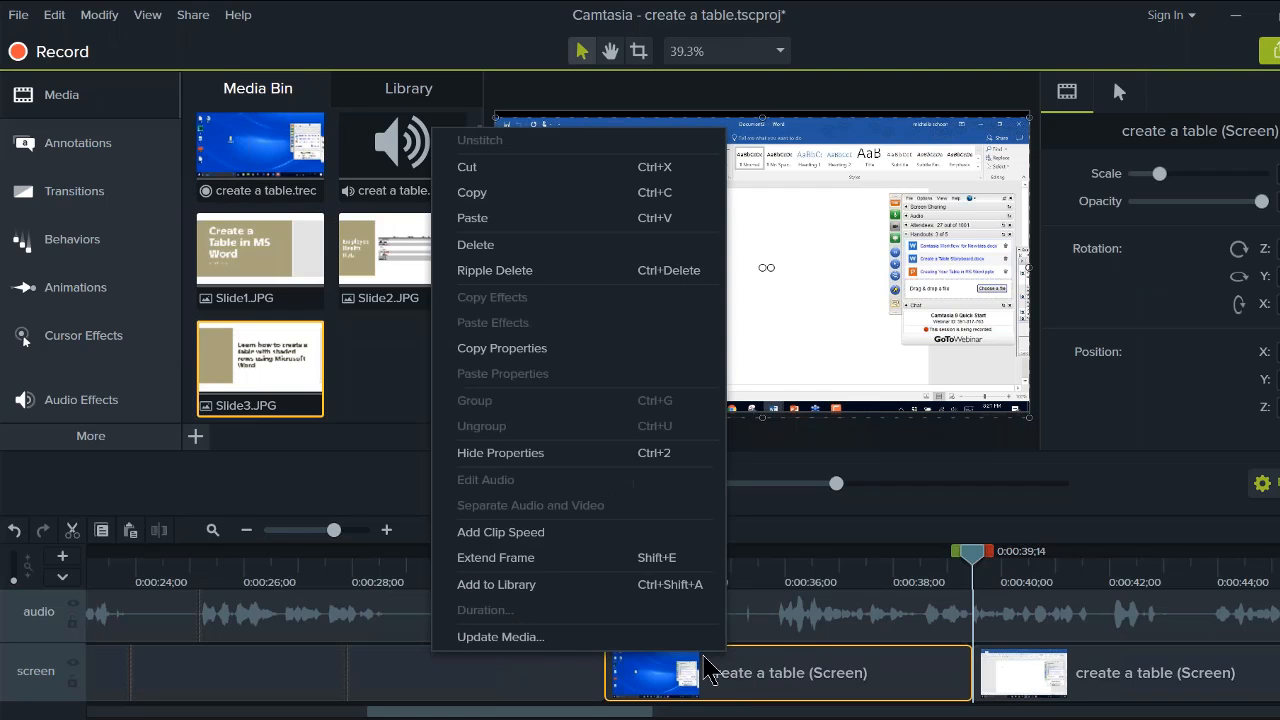
pyautogui.click(549, 533)
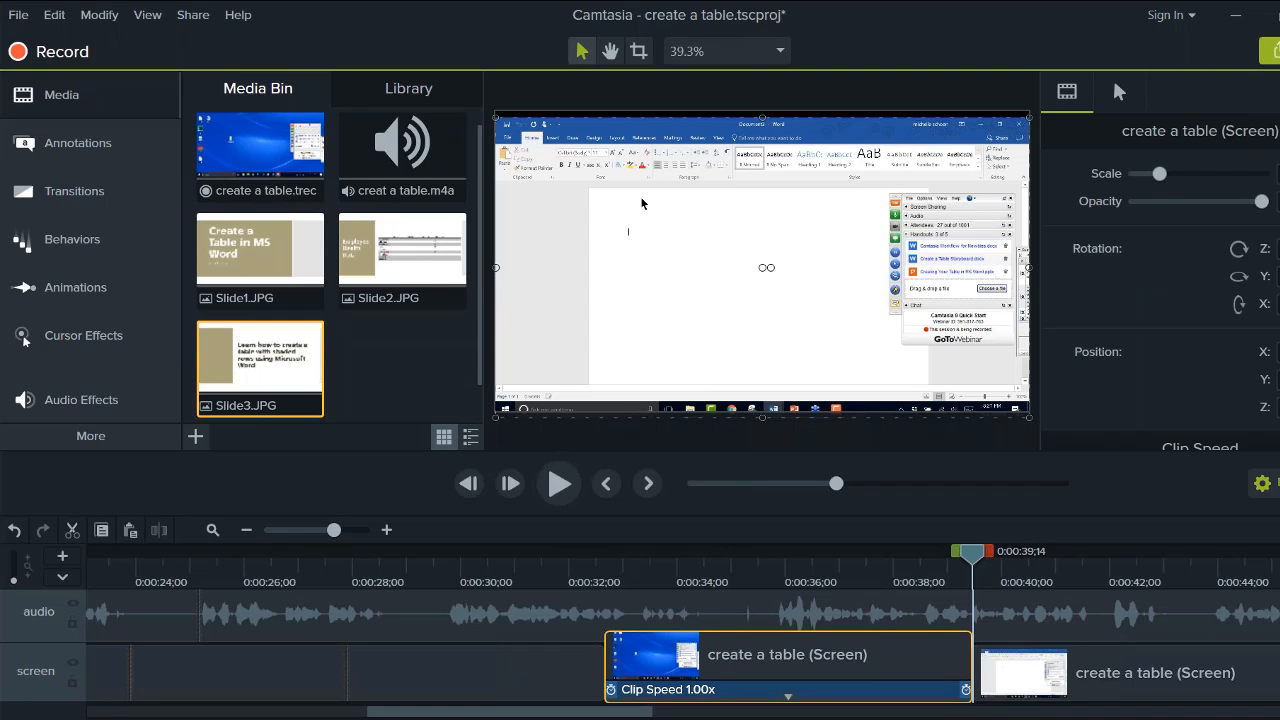
pyautogui.scroll(-3, 1160, 300)
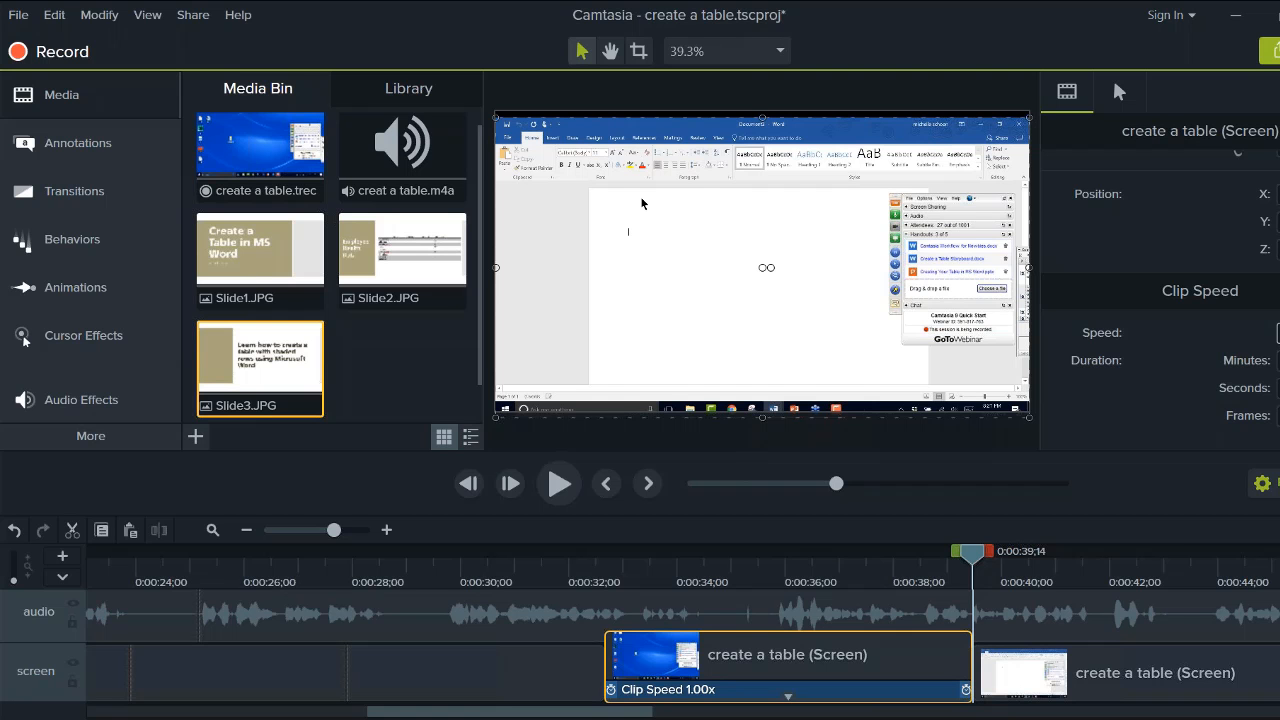
pyautogui.click(1187, 377)
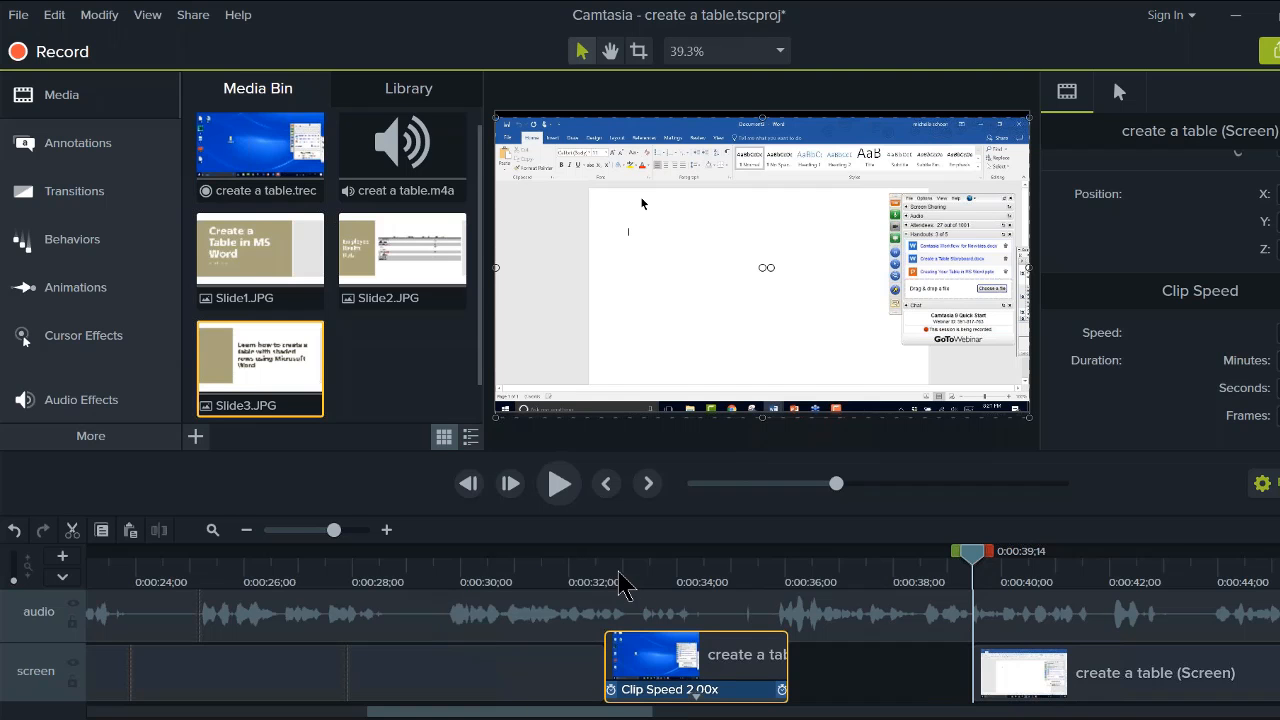
# Step: Preview the sped-up segment and move the blank Word document clip to start directly after it
pyautogui.click(617, 568)
pyautogui.moveTo(617, 568); pyautogui.dragTo(745, 578)
pyautogui.moveTo(985, 690); pyautogui.dragTo(775, 695)
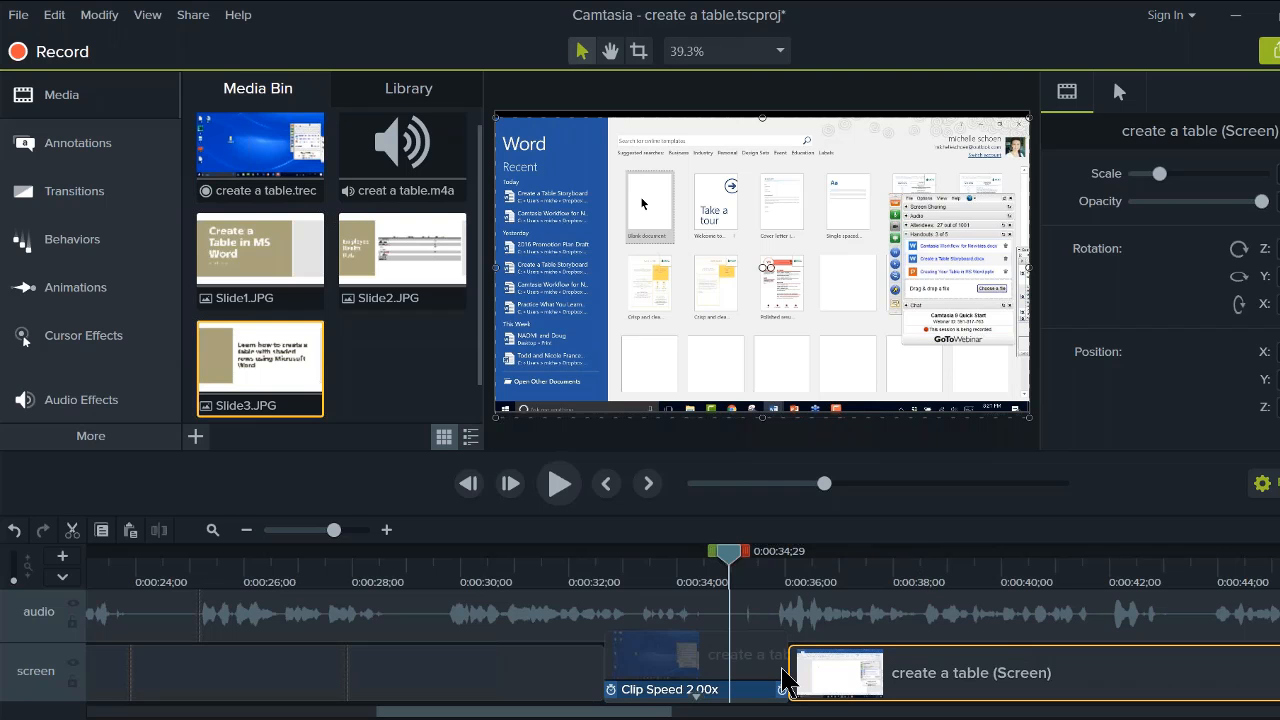
pyautogui.moveTo(800, 692); pyautogui.dragTo(820, 695)
# Step: Add a Fade transition between Slide1 and Slide2 and a Flip transition between Slide2 and Slide3
pyautogui.moveTo(880, 580); pyautogui.dragTo(8, 578)
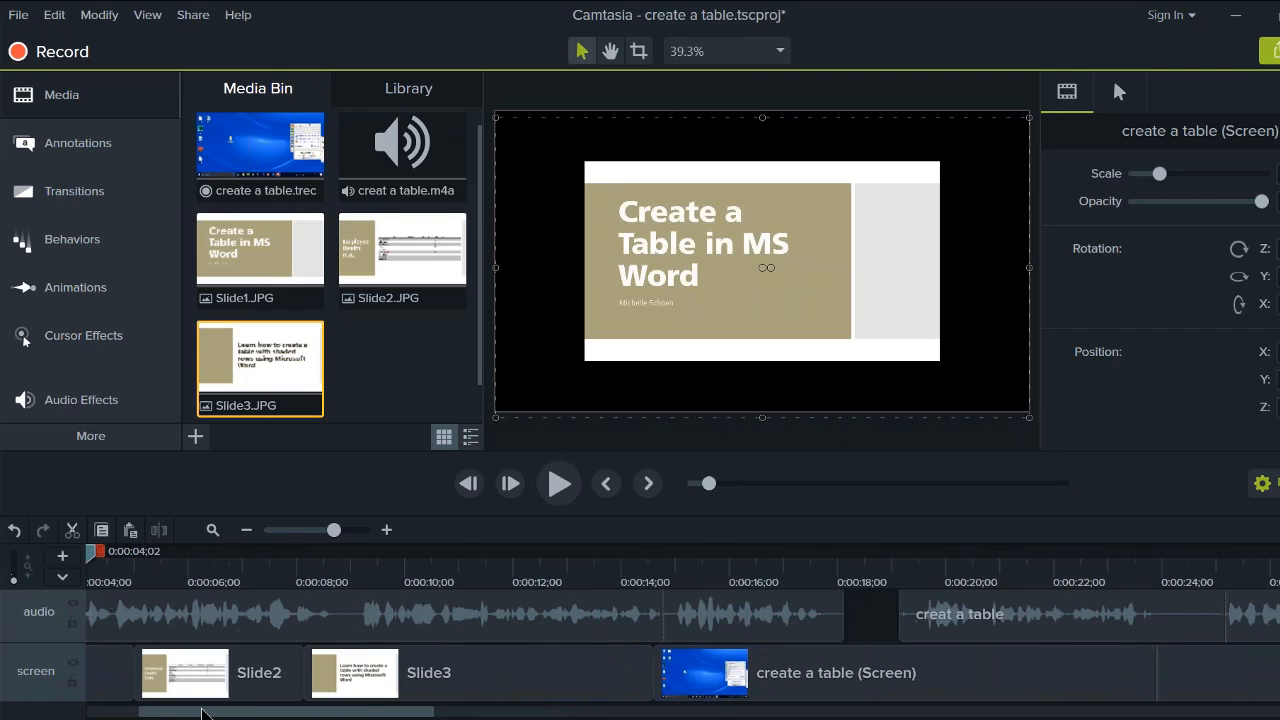
pyautogui.moveTo(203, 713)
pyautogui.mouseDown()
pyautogui.moveTo(163, 713)
pyautogui.moveTo(185, 713)
pyautogui.mouseUp()
pyautogui.click(167, 568)
pyautogui.click(74, 191)
pyautogui.moveTo(260, 195); pyautogui.dragTo(210, 672)
pyautogui.click(162, 566)
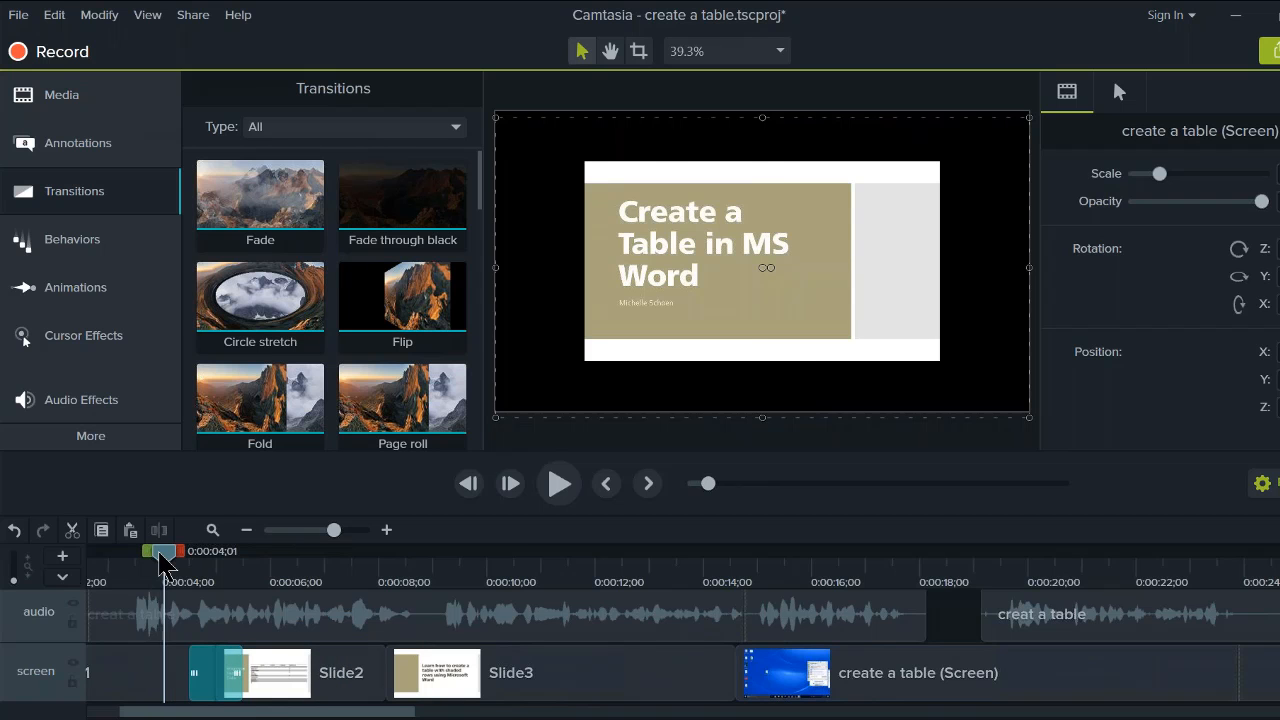
pyautogui.moveTo(162, 566); pyautogui.dragTo(334, 572)
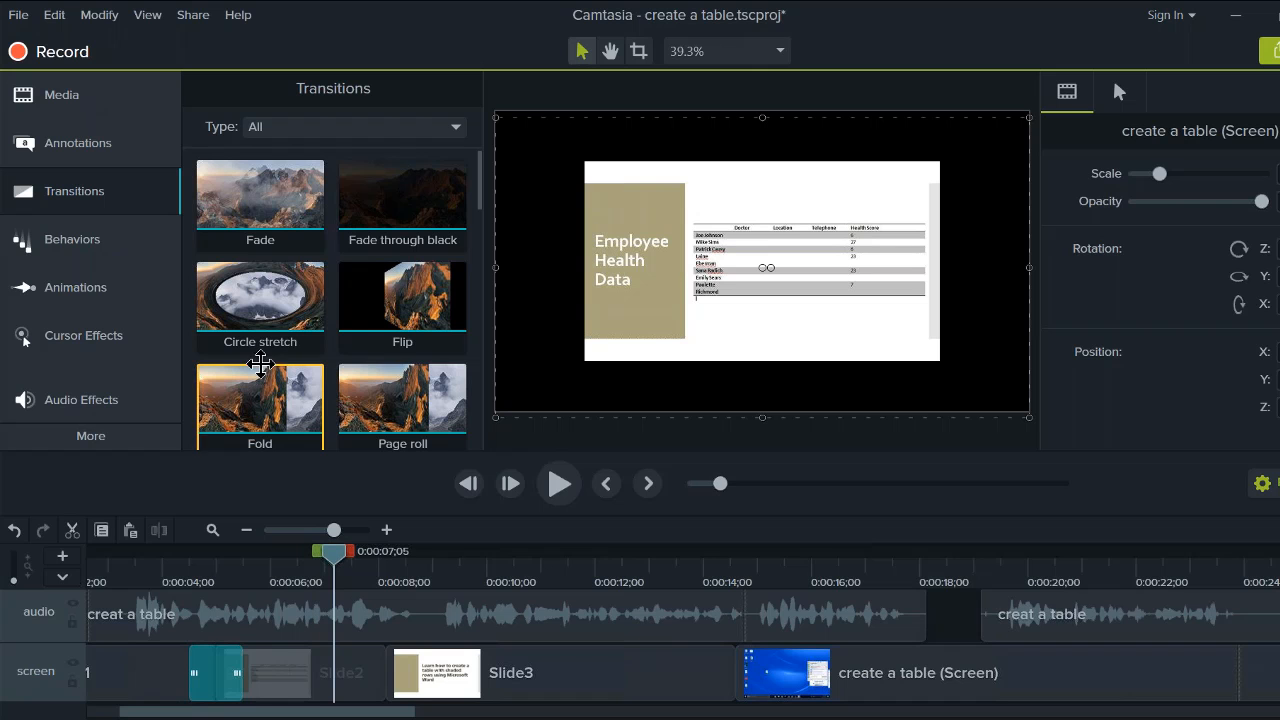
pyautogui.moveTo(398, 300); pyautogui.dragTo(392, 670)
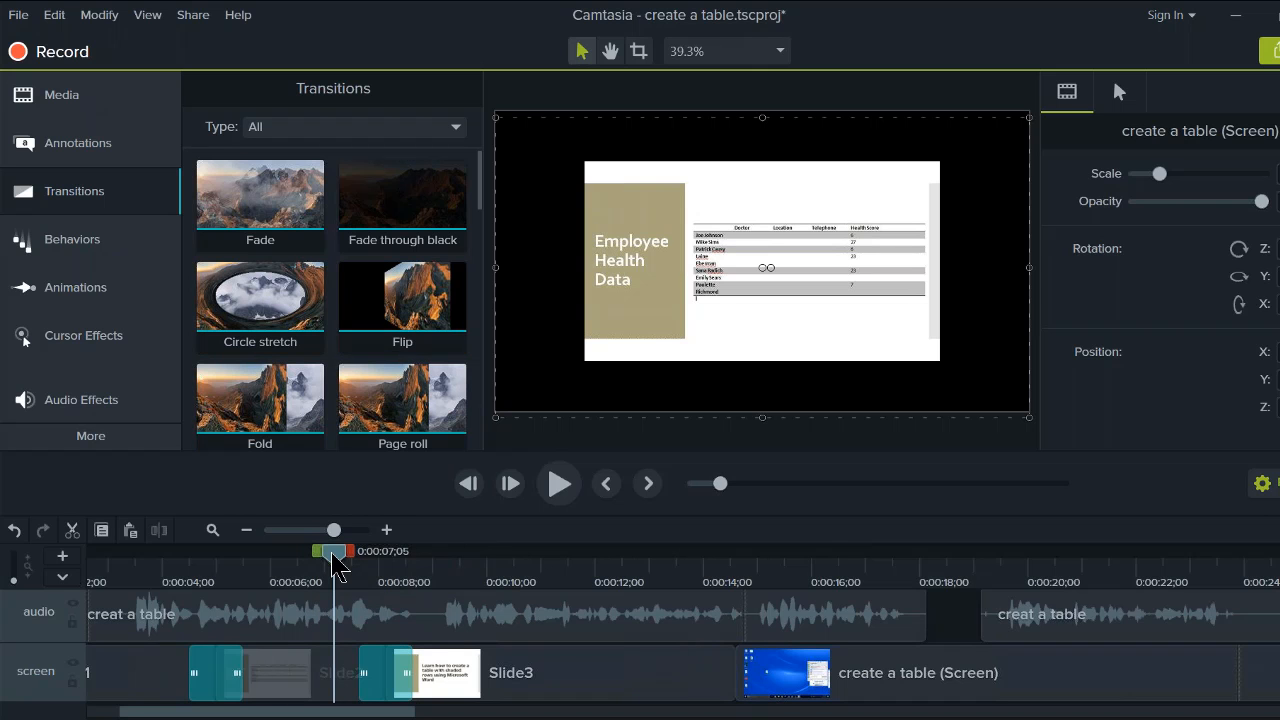
pyautogui.moveTo(709, 583); pyautogui.dragTo(718, 583)
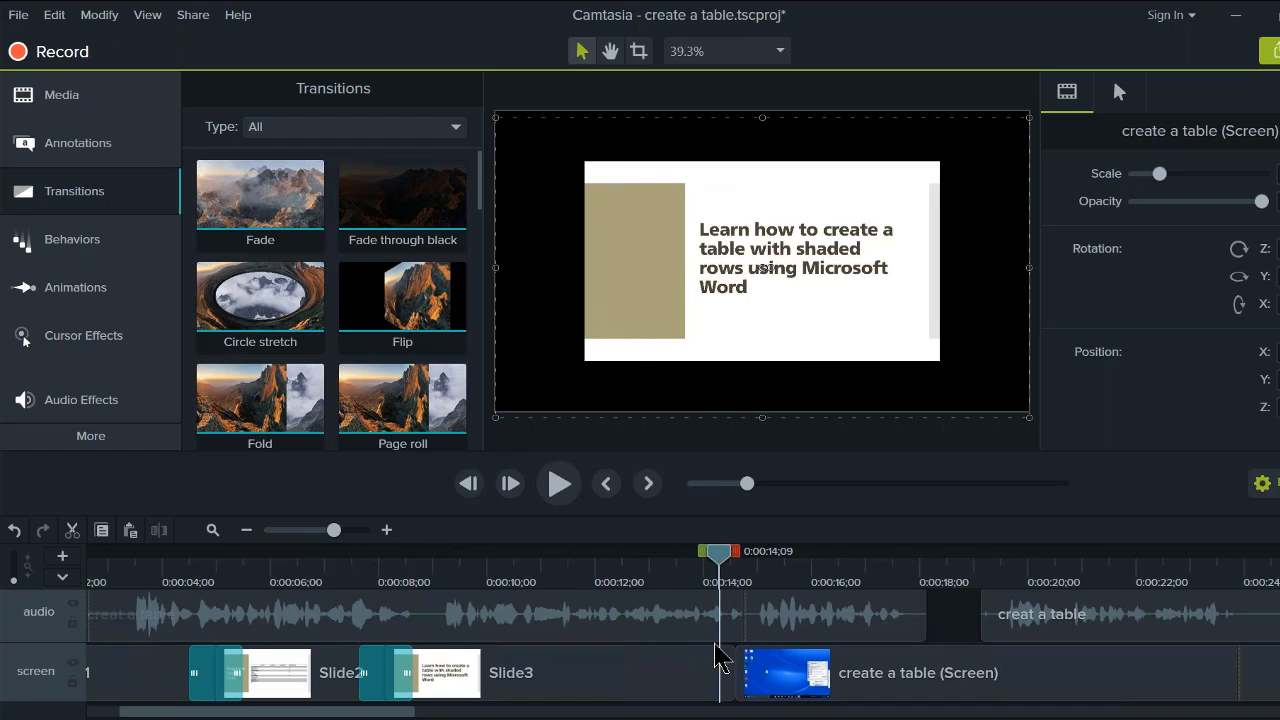
# Step: Add a Flip transition between Slide3 and the screen recording and preview it
pyautogui.moveTo(407, 310); pyautogui.dragTo(728, 672)
pyautogui.moveTo(412, 712); pyautogui.dragTo(514, 712)
pyautogui.moveTo(360, 580); pyautogui.dragTo(352, 580)
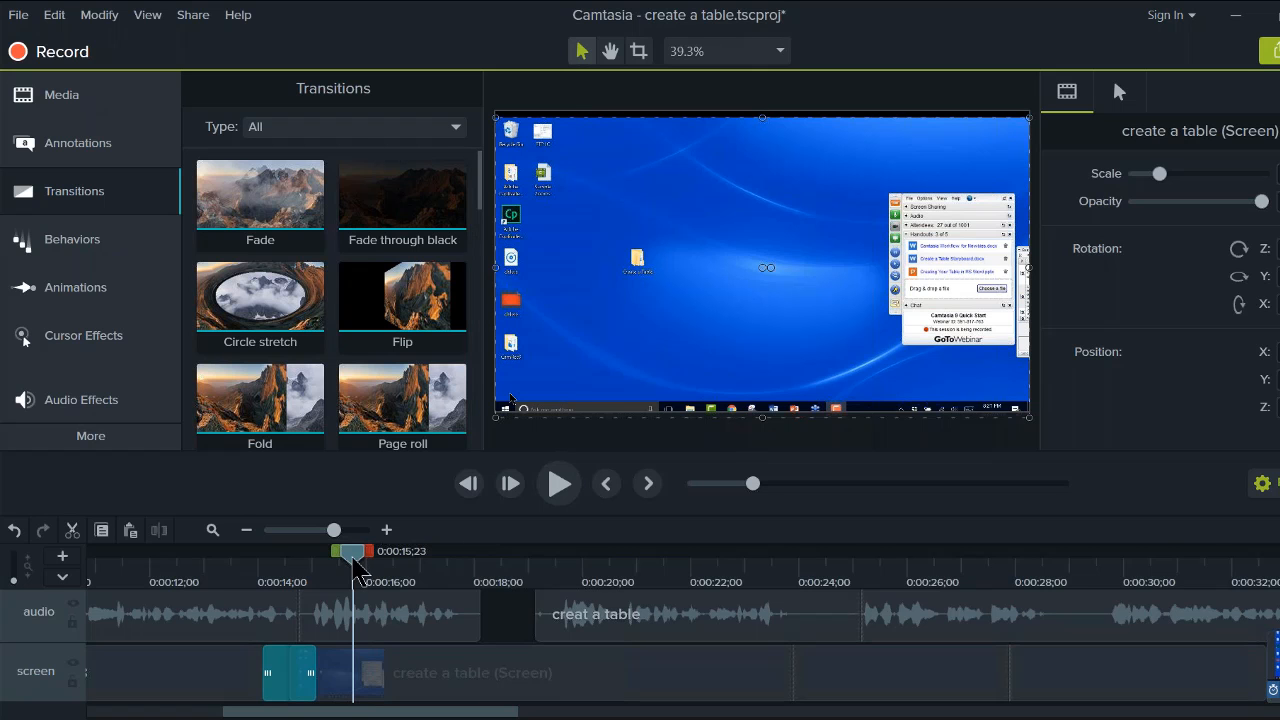
pyautogui.moveTo(354, 557); pyautogui.dragTo(321, 563)
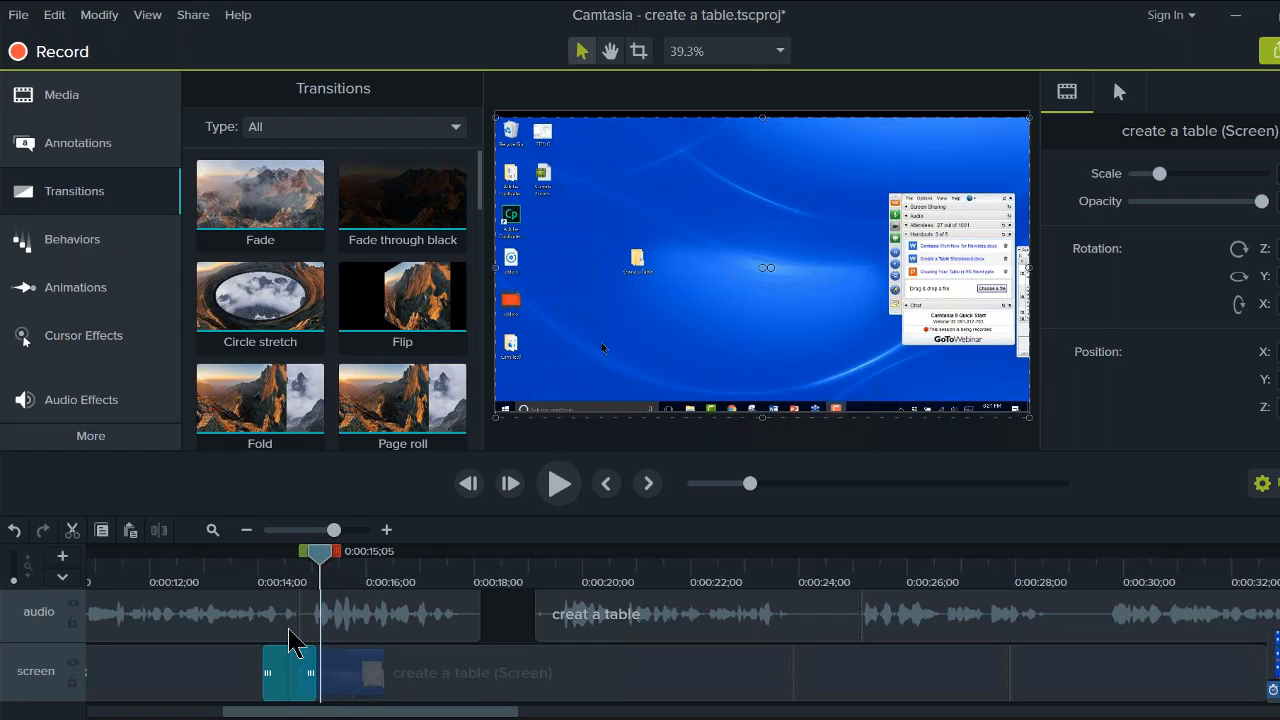
# Step: Delete the Flip transition between Slide3 and the screen recording
pyautogui.click(298, 682)
pyautogui.rightClick(290, 660)
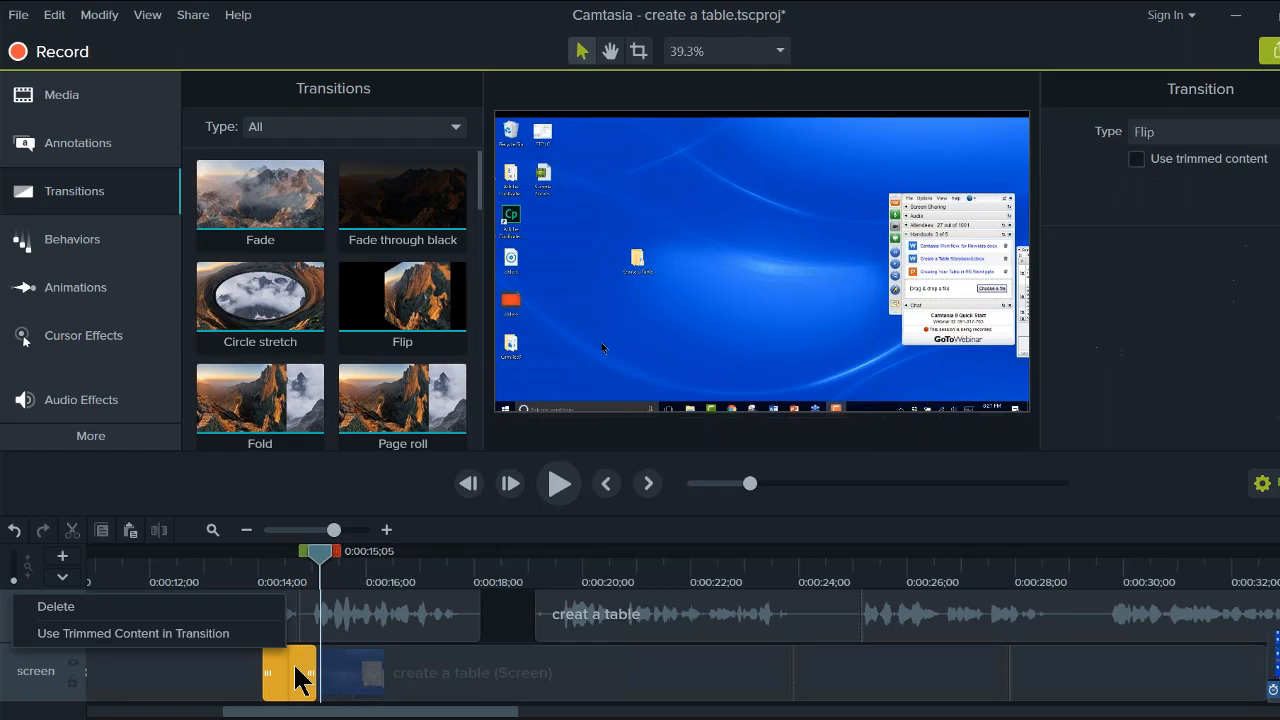
pyautogui.click(163, 608)
# Step: Add a Zoom-n-Pan at 0:00:14;19 that zooms to 151% on the lower-left area of the desktop
pyautogui.moveTo(320, 565); pyautogui.dragTo(291, 585)
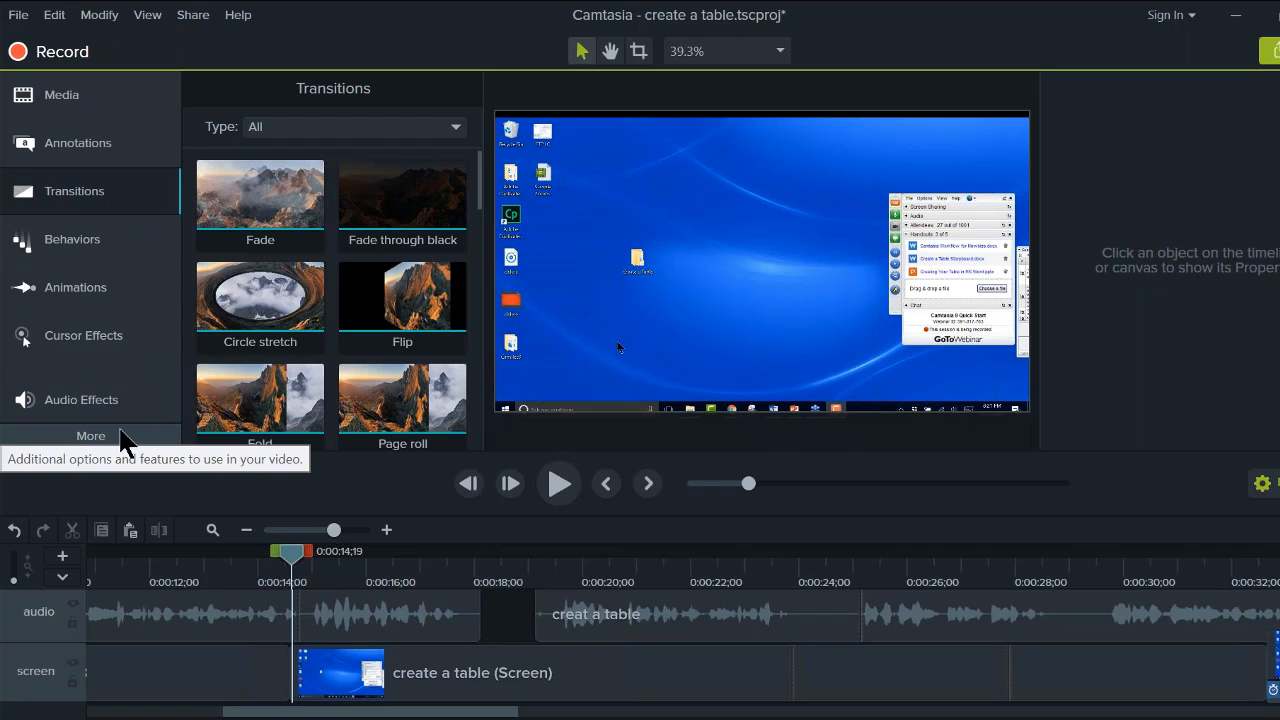
pyautogui.click(108, 292)
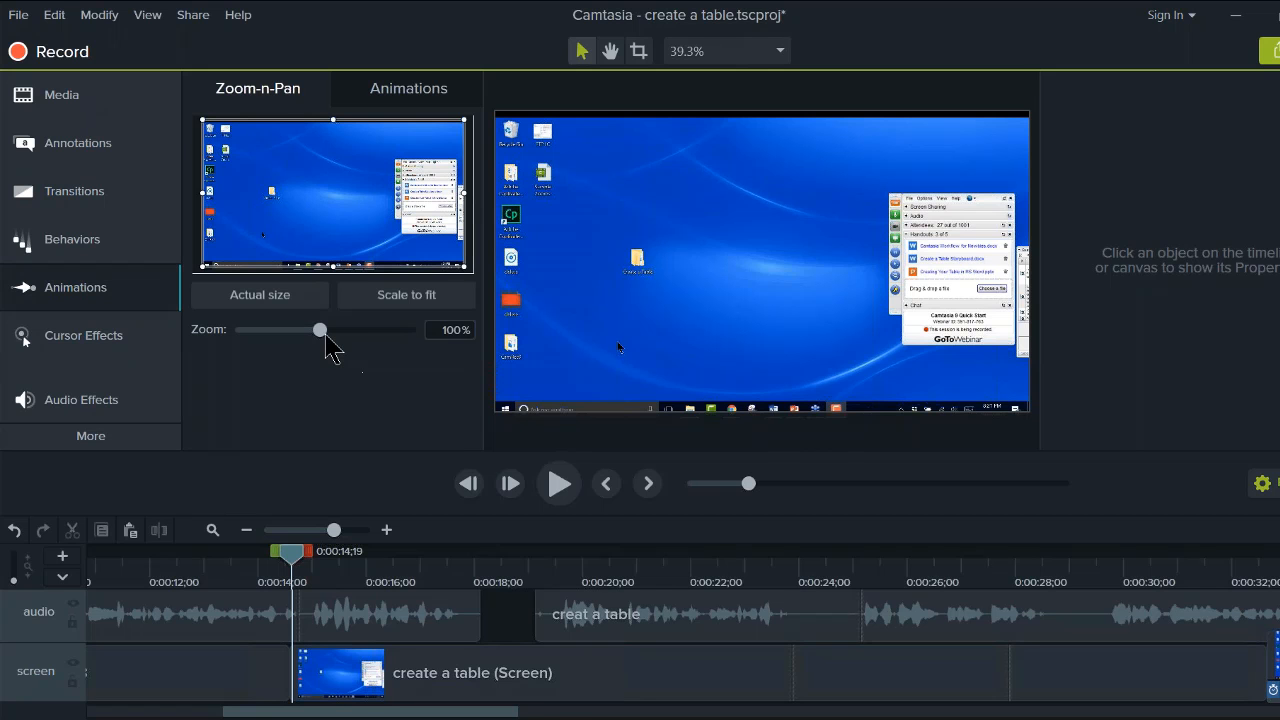
pyautogui.moveTo(471, 273); pyautogui.dragTo(375, 218)
pyautogui.moveTo(318, 178); pyautogui.dragTo(319, 237)
pyautogui.moveTo(319, 237); pyautogui.dragTo(319, 240)
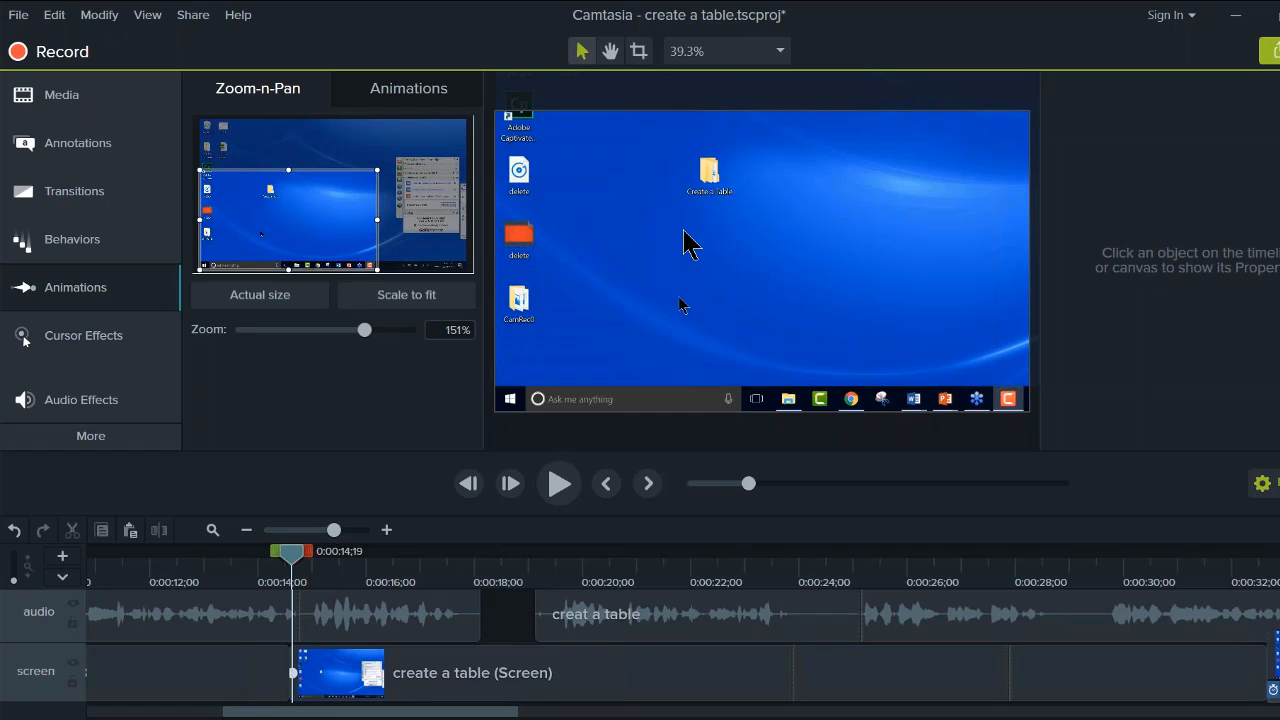
# Step: Lock the audio track and cut the screen track from 0:00:27;09 to partway into the sped-up segment
pyautogui.moveTo(297, 553); pyautogui.dragTo(1279, 588)
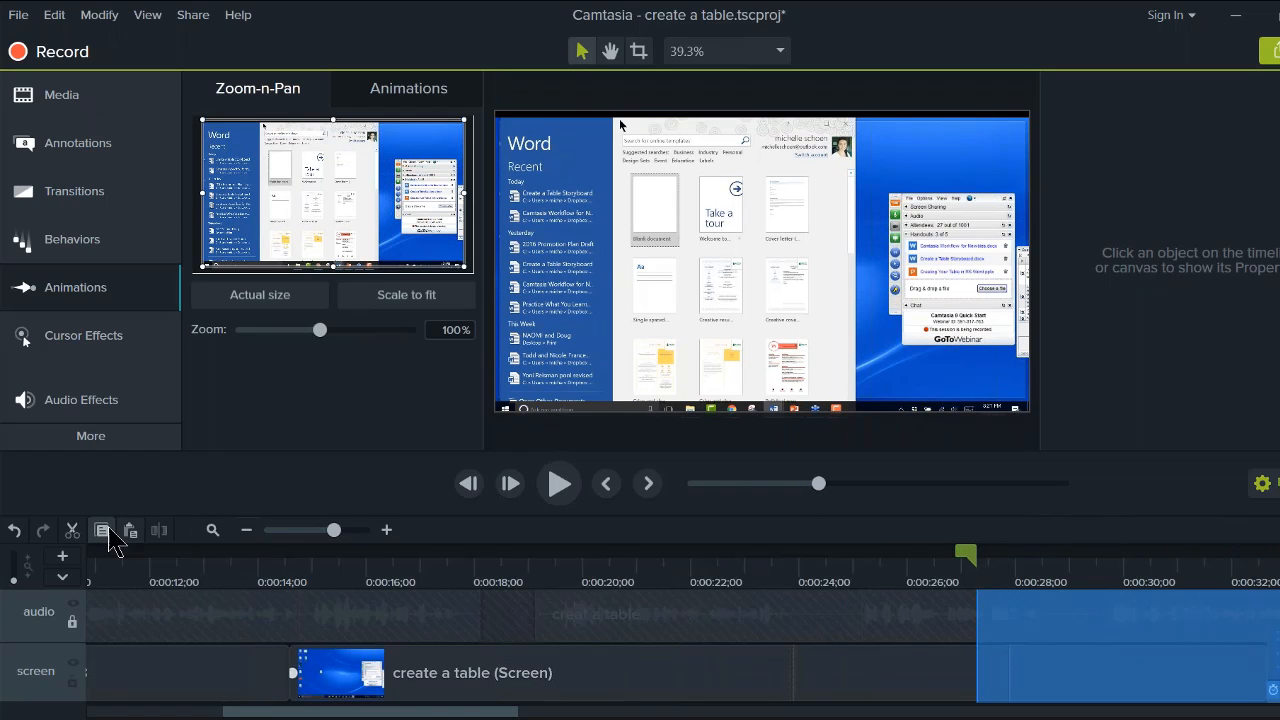
pyautogui.click(72, 530)
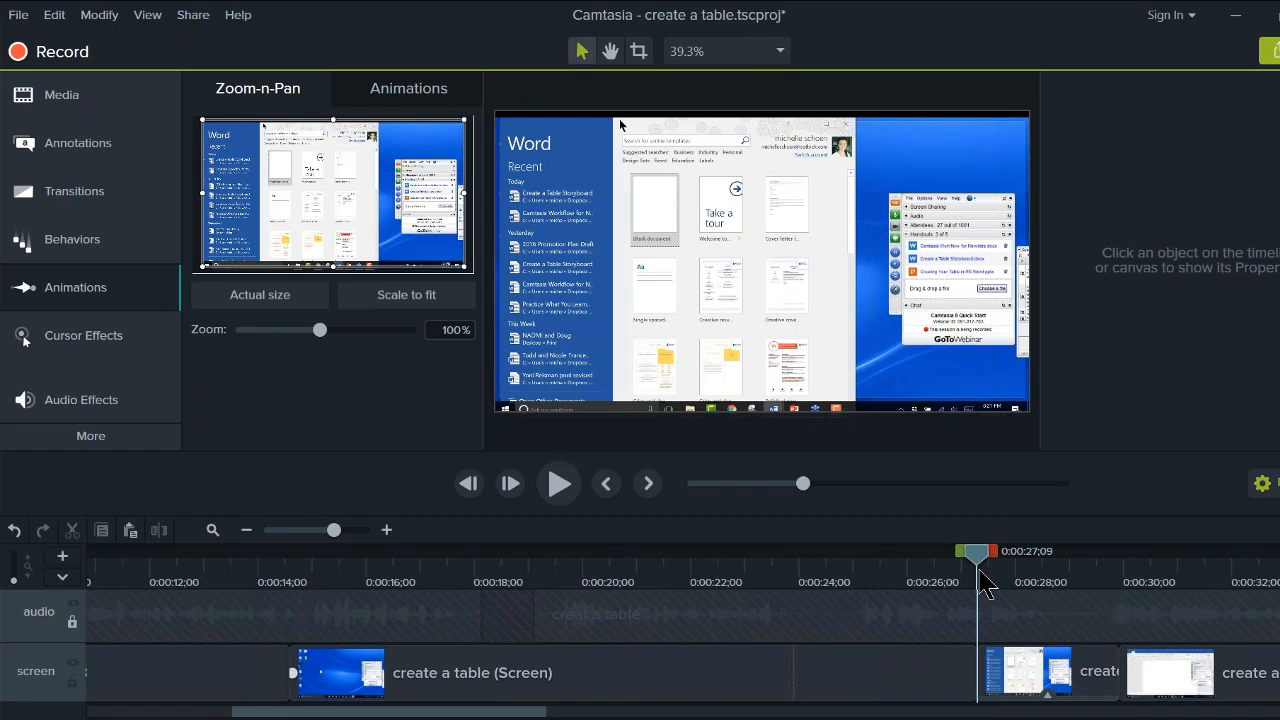
# Step: Add a Zoom-n-Pan at 0:00:27;28 that zooms to 146% on the upper-left part of Word's start screen
pyautogui.moveTo(977, 557); pyautogui.dragTo(1011, 558)
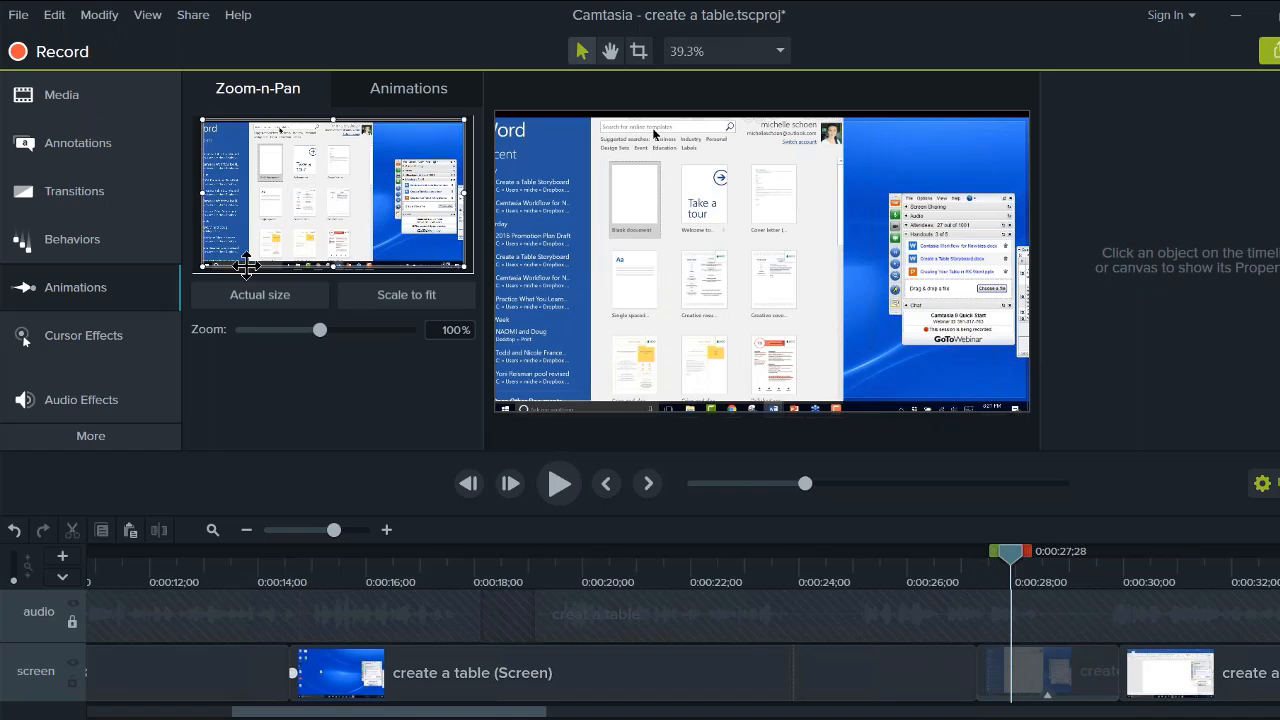
pyautogui.moveTo(204, 267); pyautogui.dragTo(289, 217)
pyautogui.moveTo(340, 170); pyautogui.dragTo(259, 170)
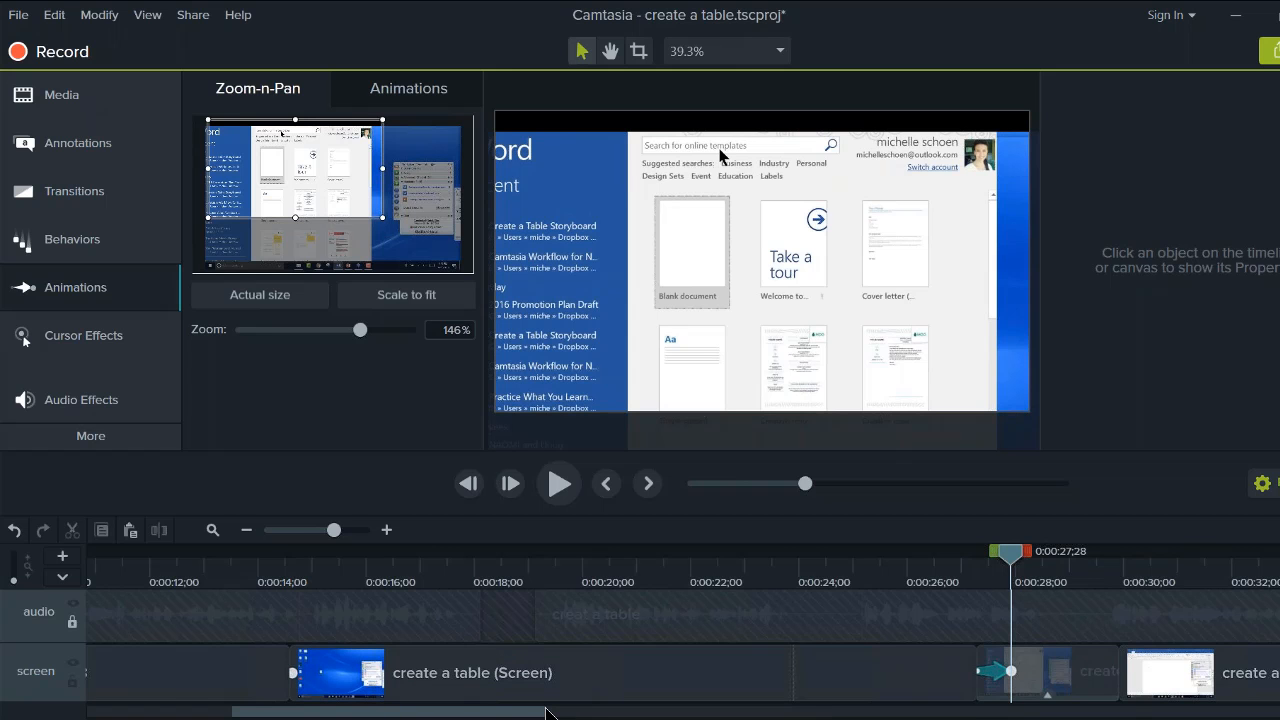
# Step: Add a Zoom-n-Pan at 0:00:30;13 that zooms to 150% on the upper part of the blank Word document
pyautogui.moveTo(545, 712); pyautogui.dragTo(620, 712)
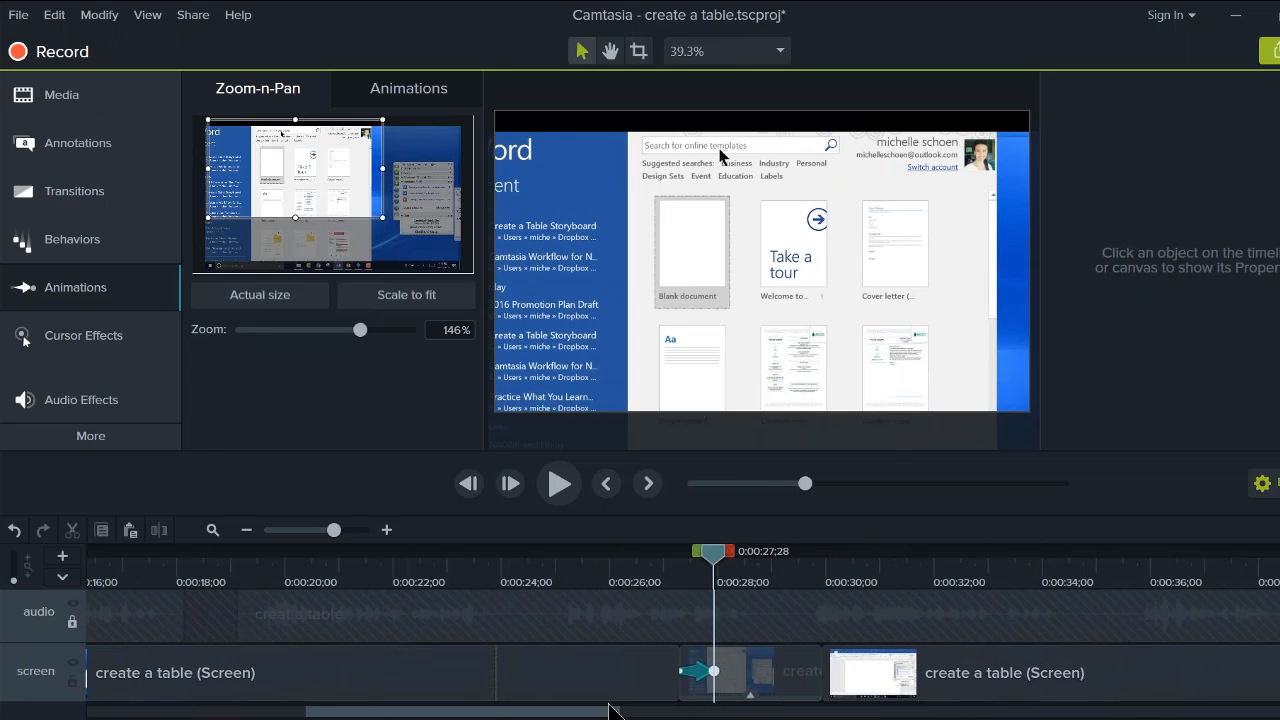
pyautogui.moveTo(707, 563); pyautogui.dragTo(843, 585)
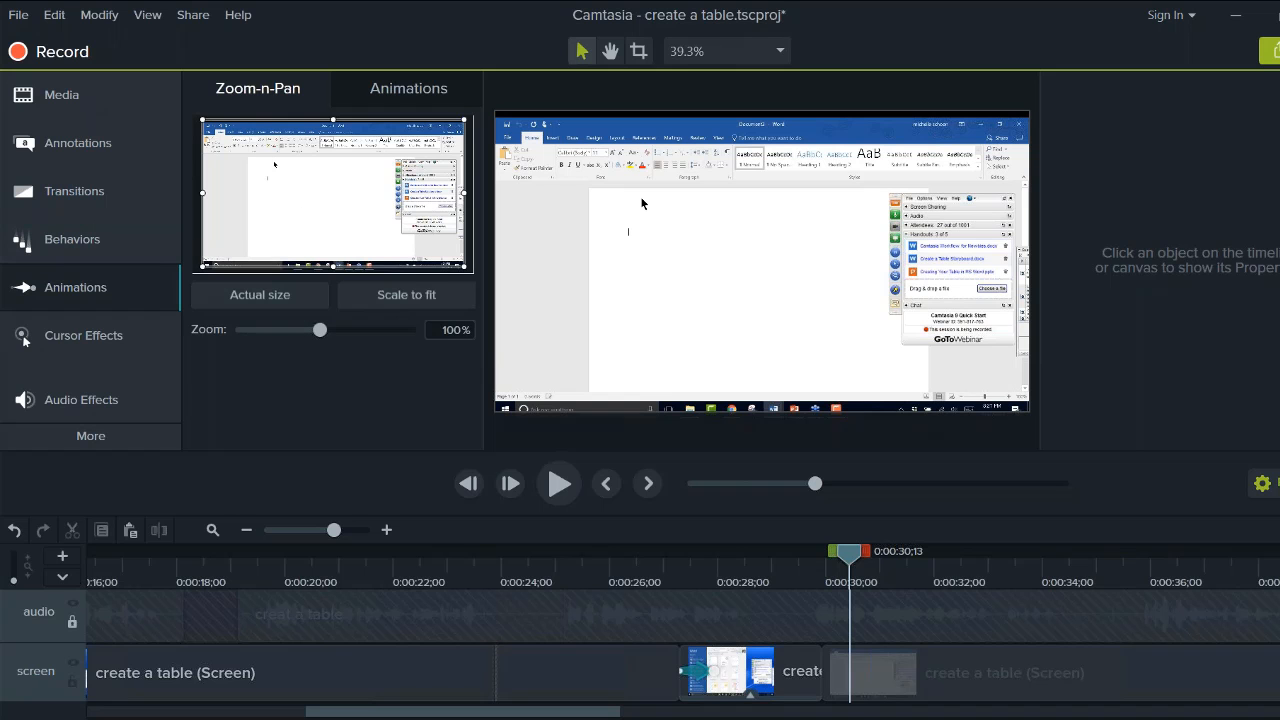
pyautogui.moveTo(466, 268); pyautogui.dragTo(371, 214)
pyautogui.moveTo(249, 171); pyautogui.dragTo(263, 176)
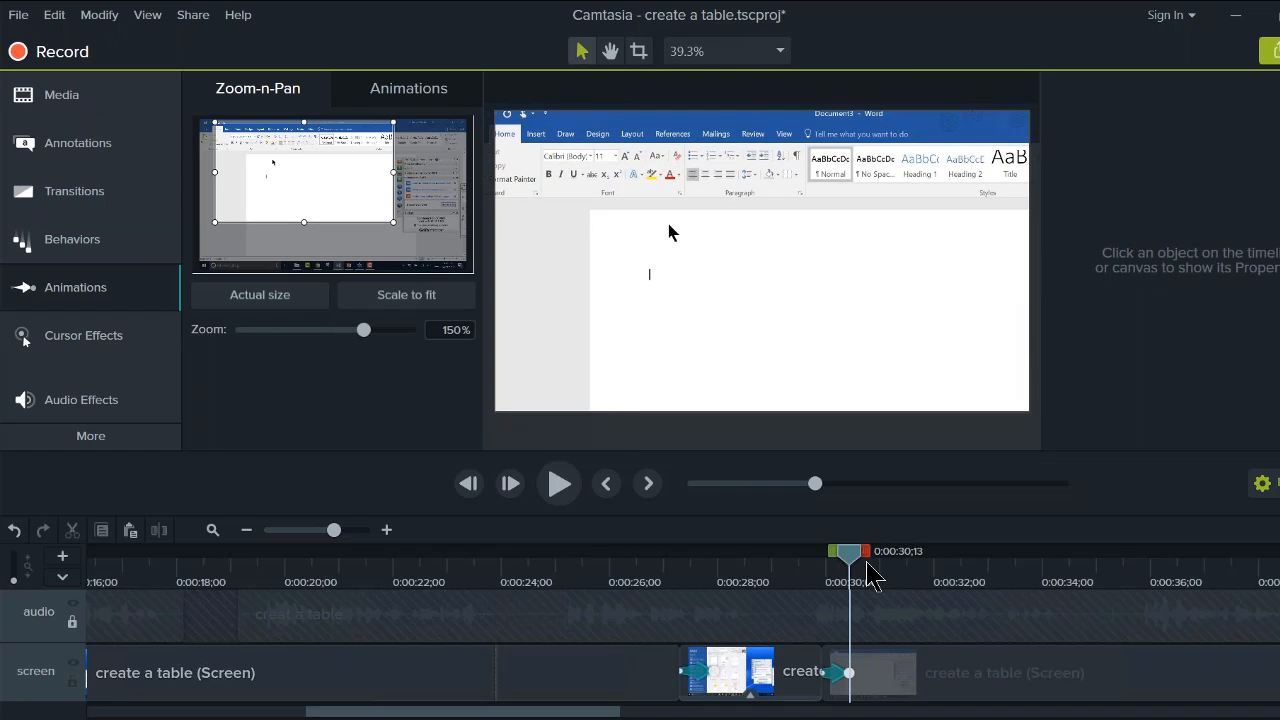
# Step: Review the available cursor effects, including the left-click and right-click effects, with the playhead at 0:00:32;16
pyautogui.moveTo(868, 576); pyautogui.dragTo(968, 588)
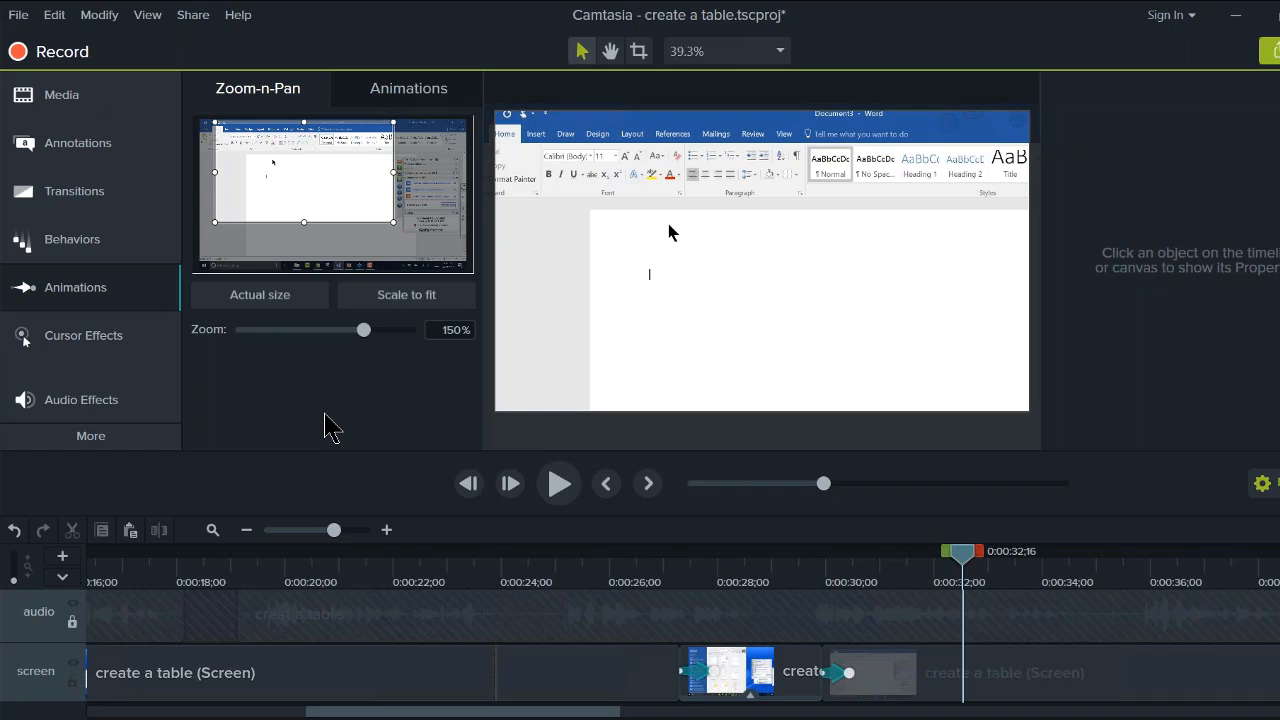
pyautogui.click(129, 334)
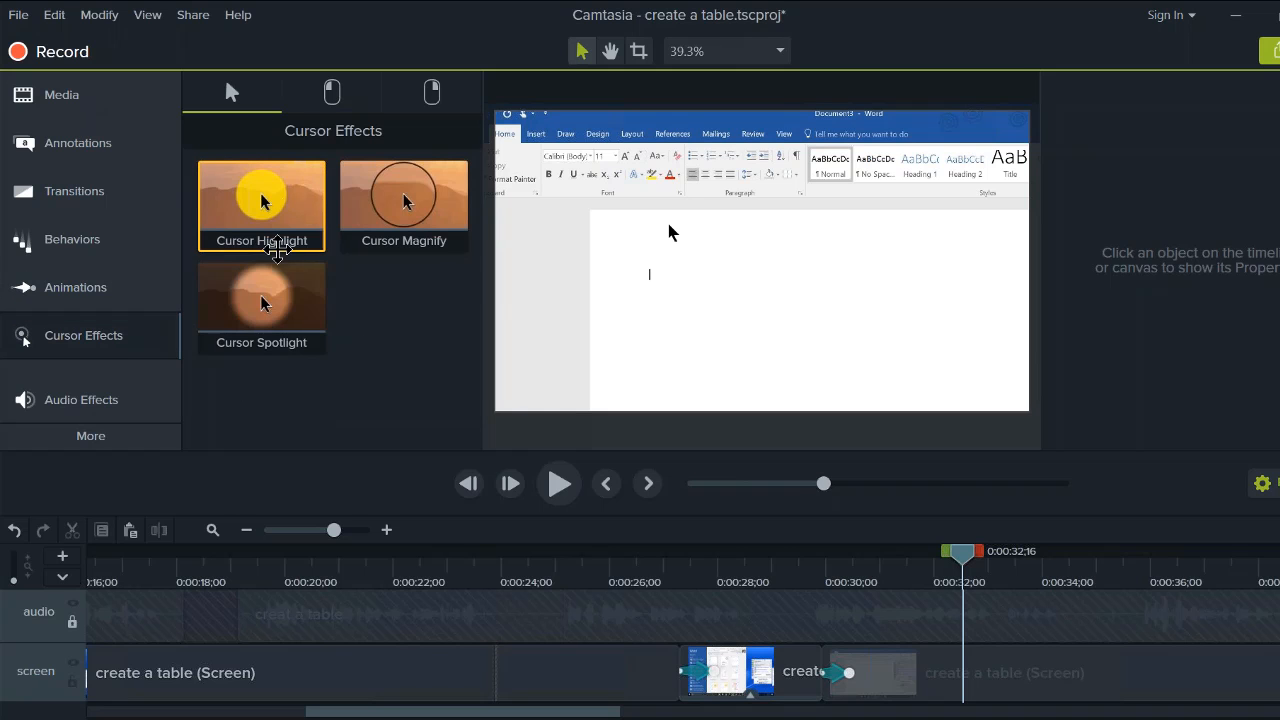
pyautogui.click(346, 102)
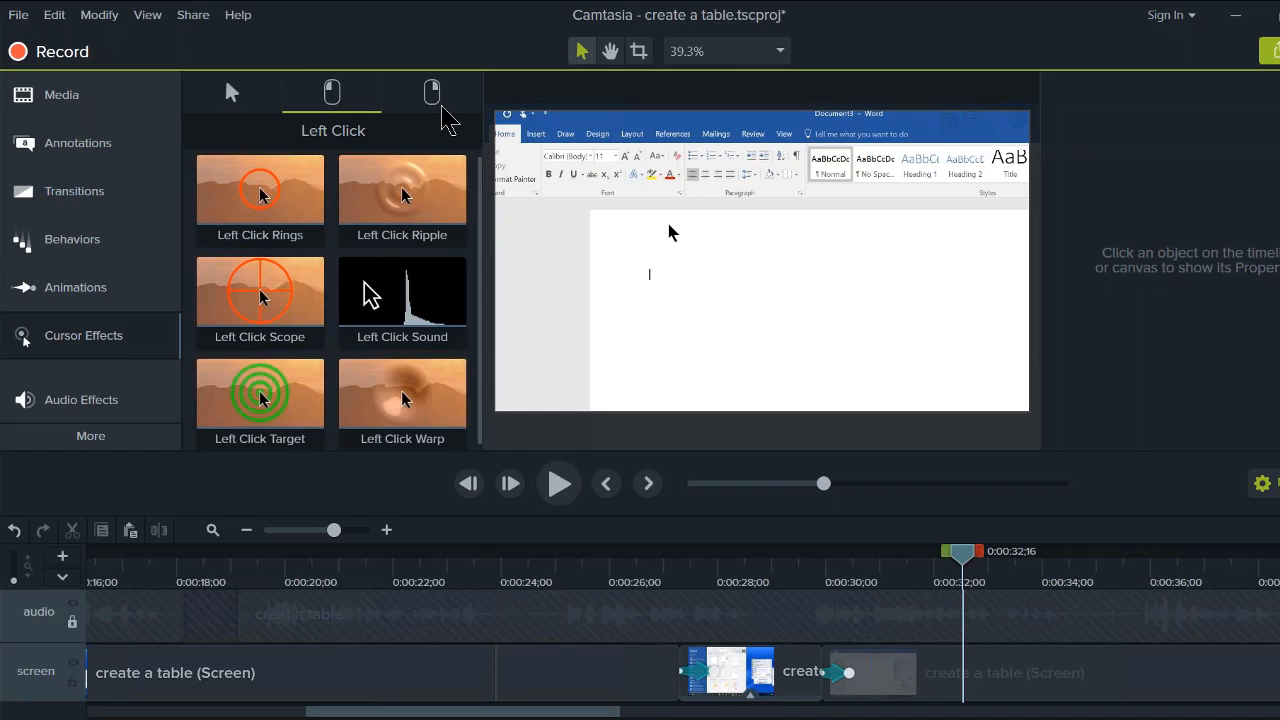
pyautogui.click(442, 106)
pyautogui.click(339, 106)
pyautogui.click(251, 94)
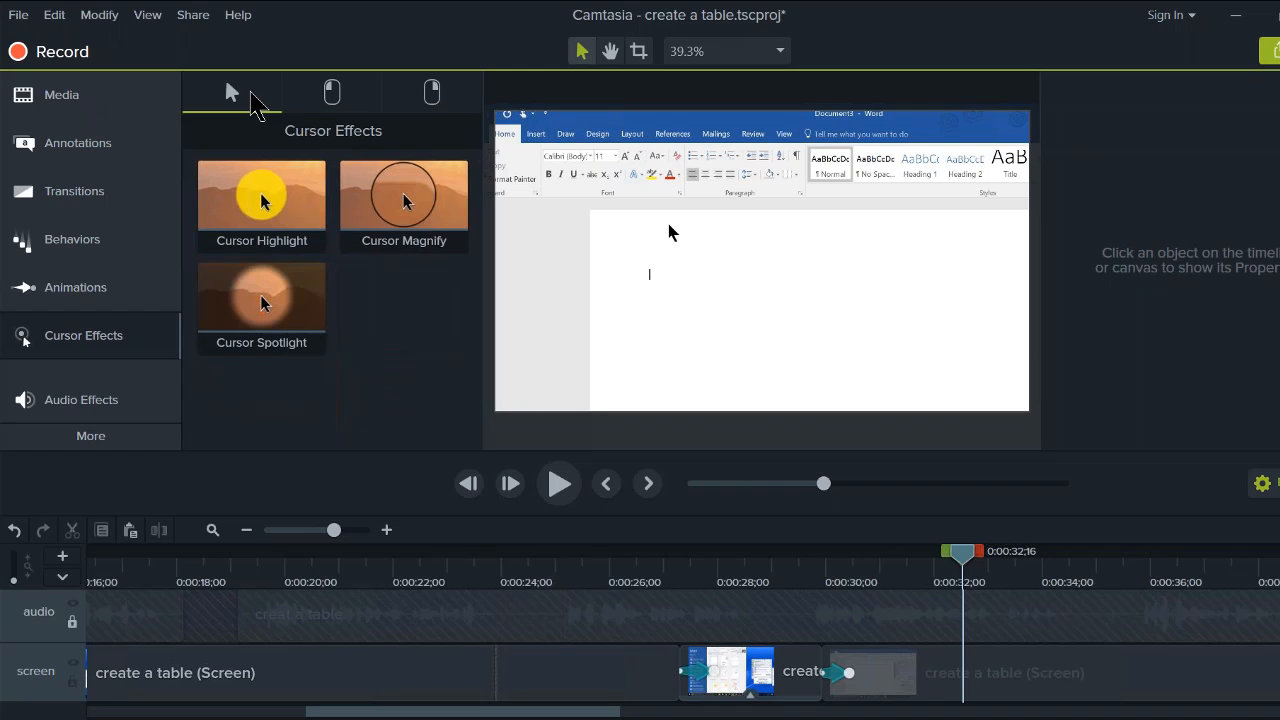
# Step: Hide the cursor in the blank Word document clip by lowering its cursor opacity to the minimum
pyautogui.click(945, 688)
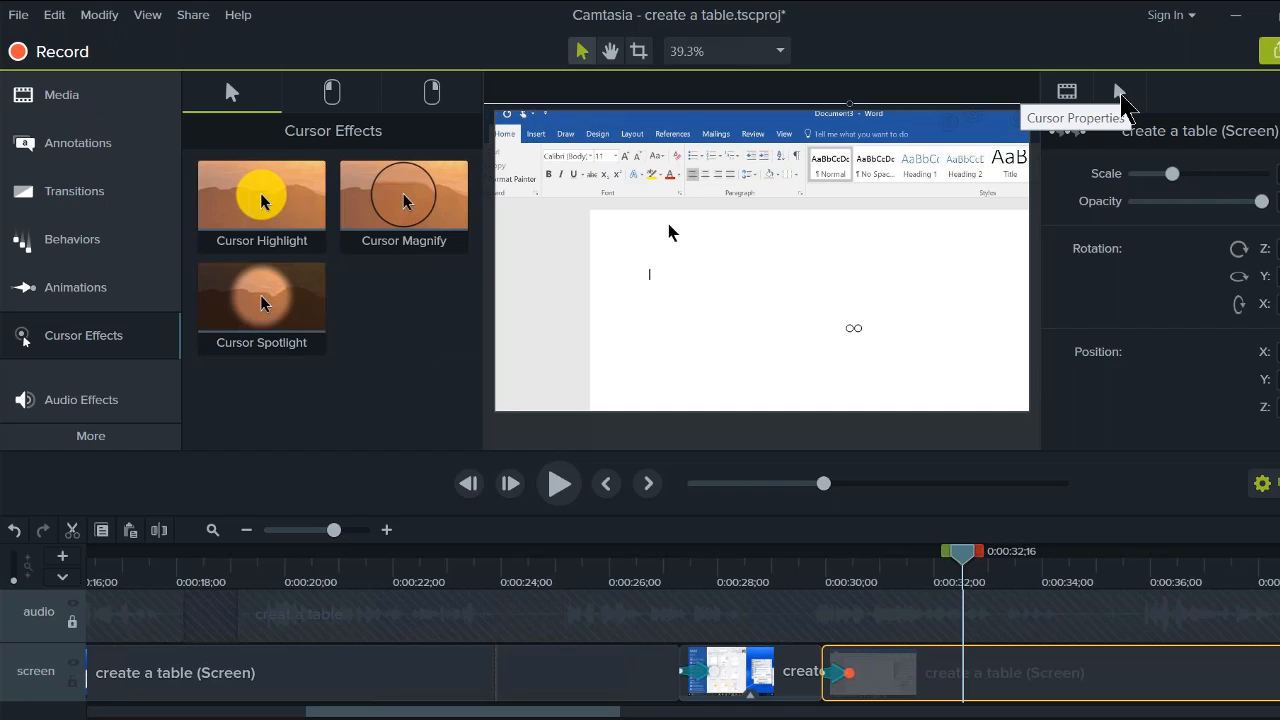
pyautogui.click(1121, 93)
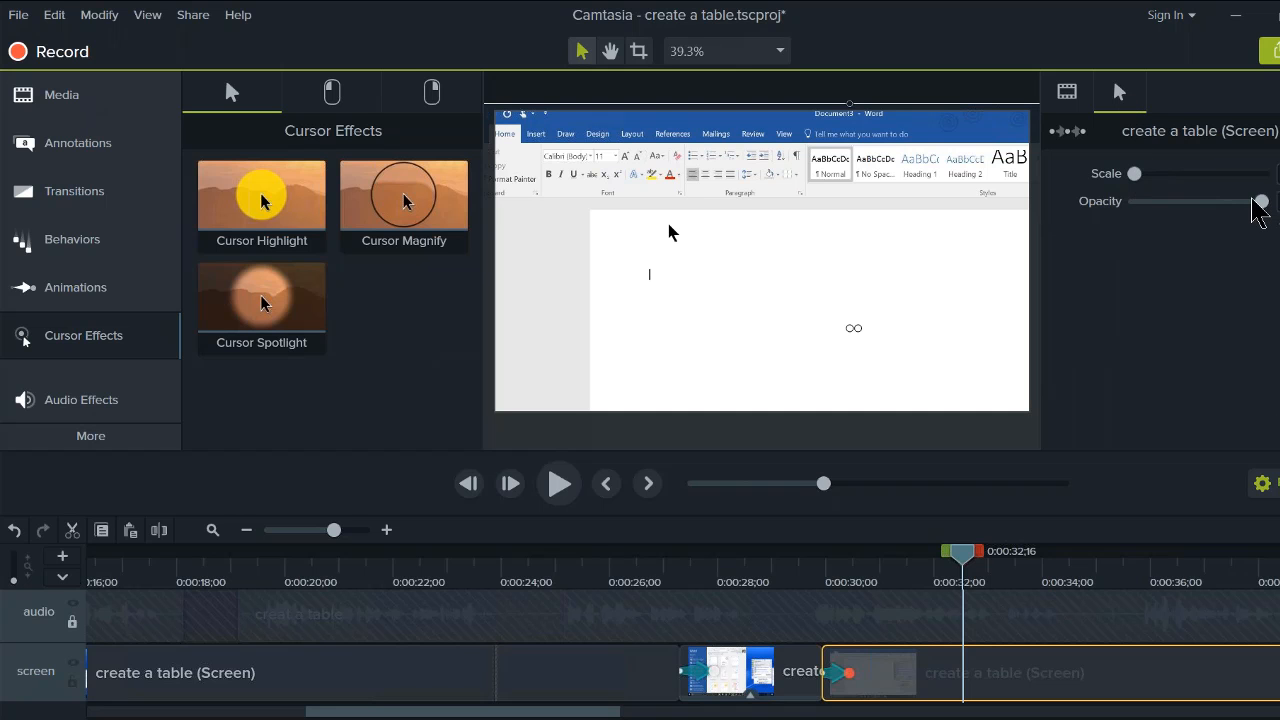
pyautogui.moveTo(1260, 206); pyautogui.dragTo(1142, 205)
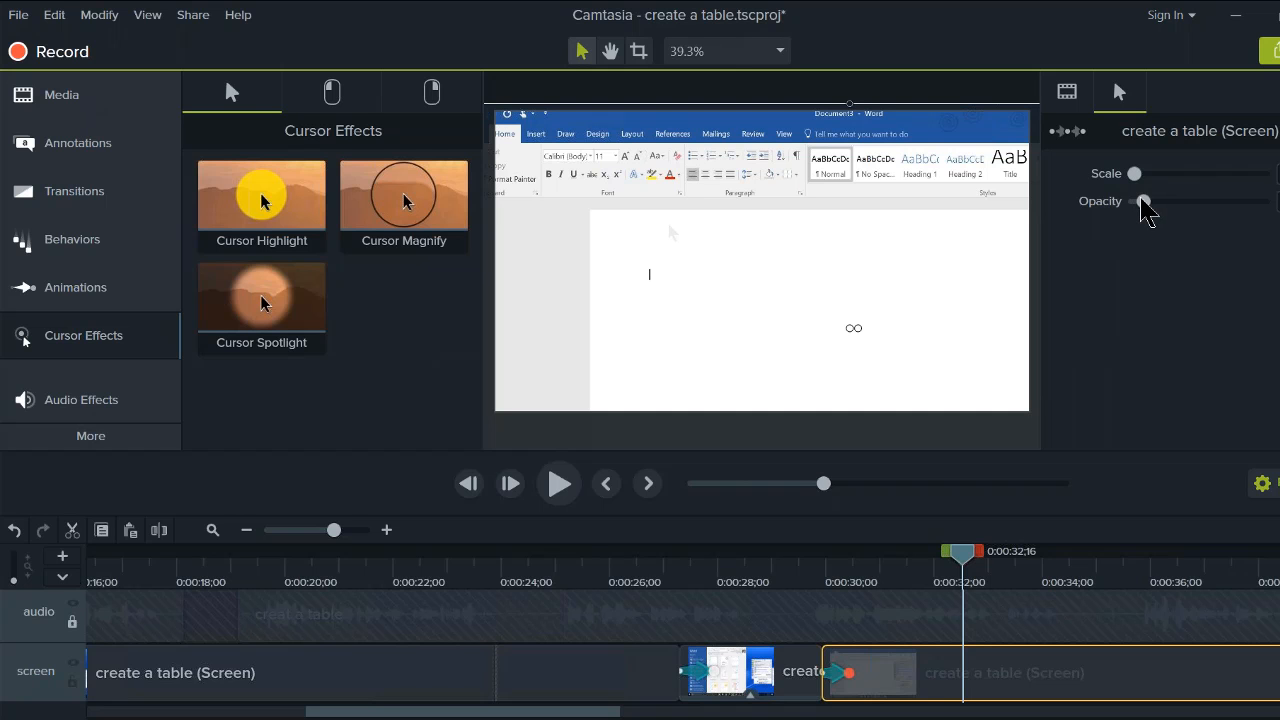
pyautogui.moveTo(1142, 200); pyautogui.dragTo(1130, 199)
# Step: Add a solid teal arrow annotation at the left edge of the Word page and increase its thickness
pyautogui.click(82, 162)
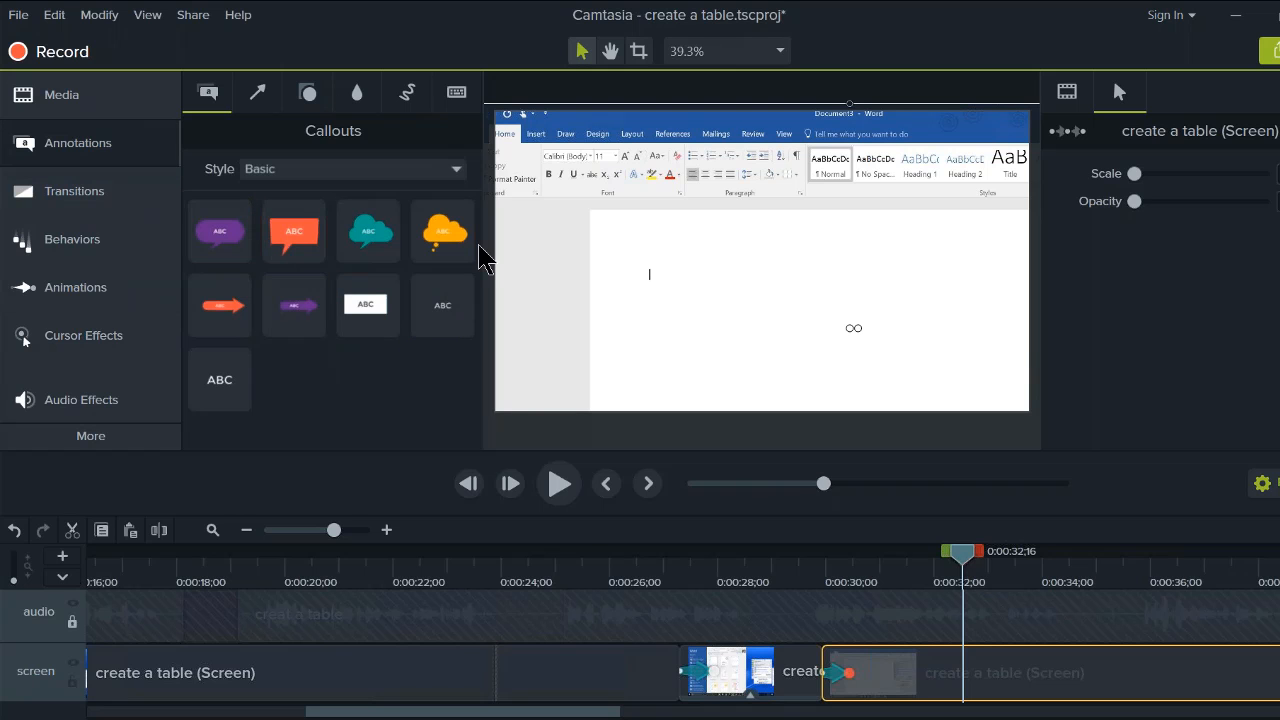
pyautogui.click(264, 90)
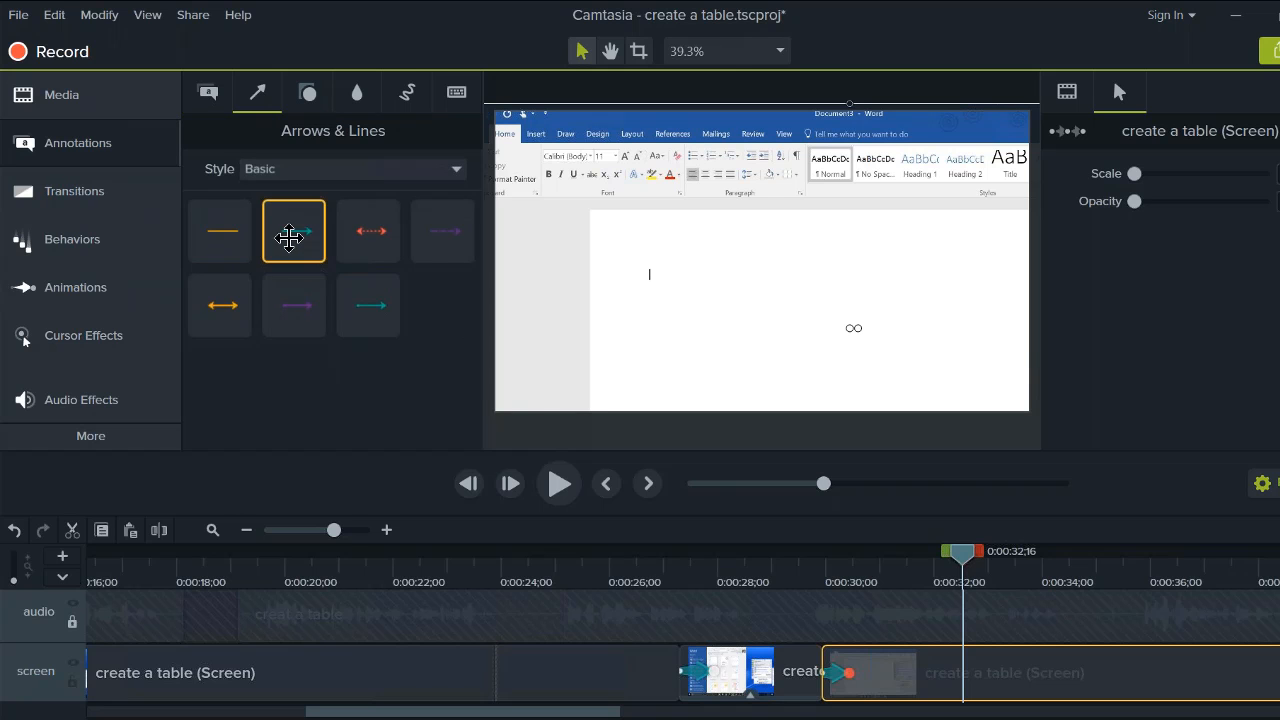
pyautogui.moveTo(287, 235); pyautogui.dragTo(580, 300)
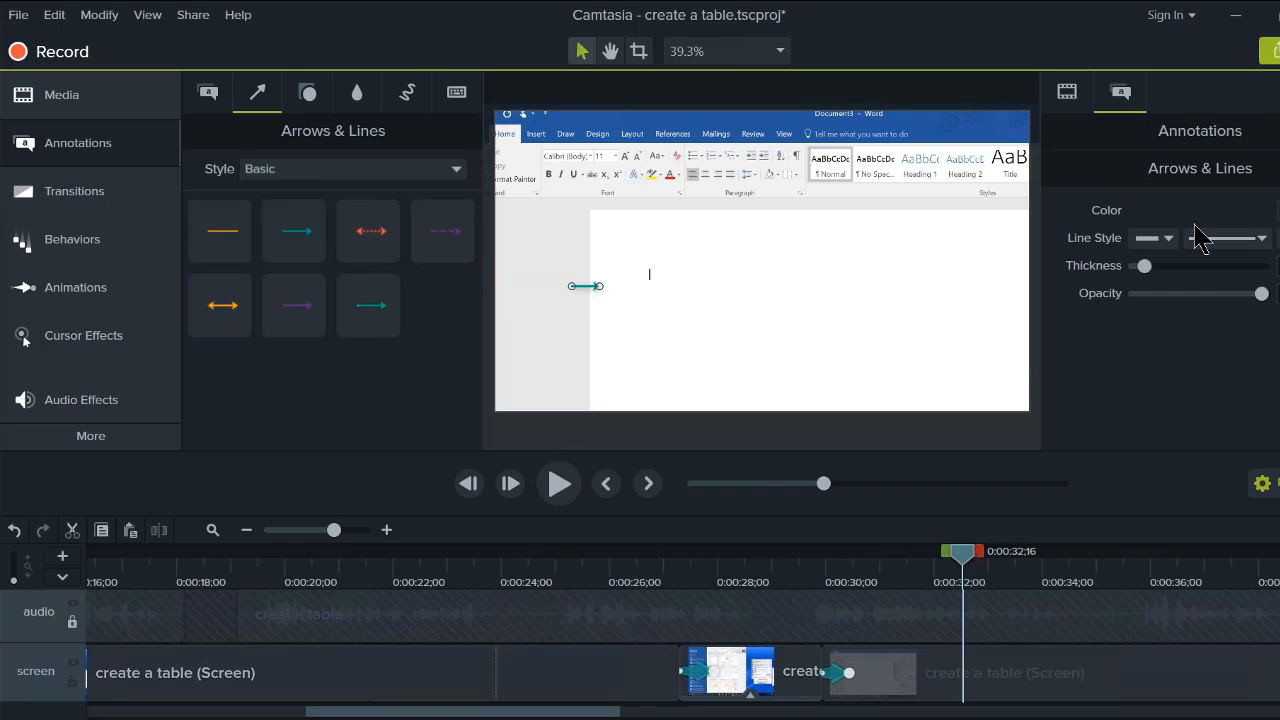
pyautogui.moveTo(1146, 267); pyautogui.dragTo(1190, 274)
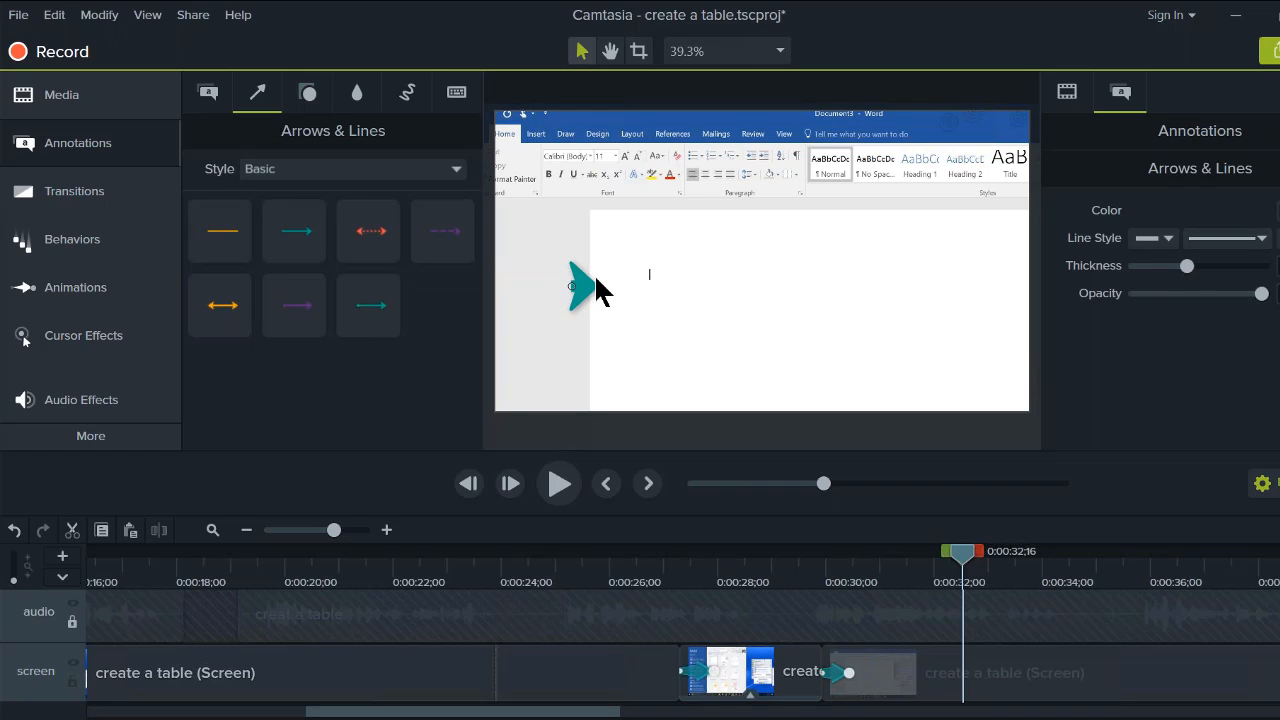
# Step: Extend the teal arrow to point right beside the text cursor and place an enlarged white text rectangle callout on the Word page
pyautogui.moveTo(568, 285); pyautogui.dragTo(605, 258)
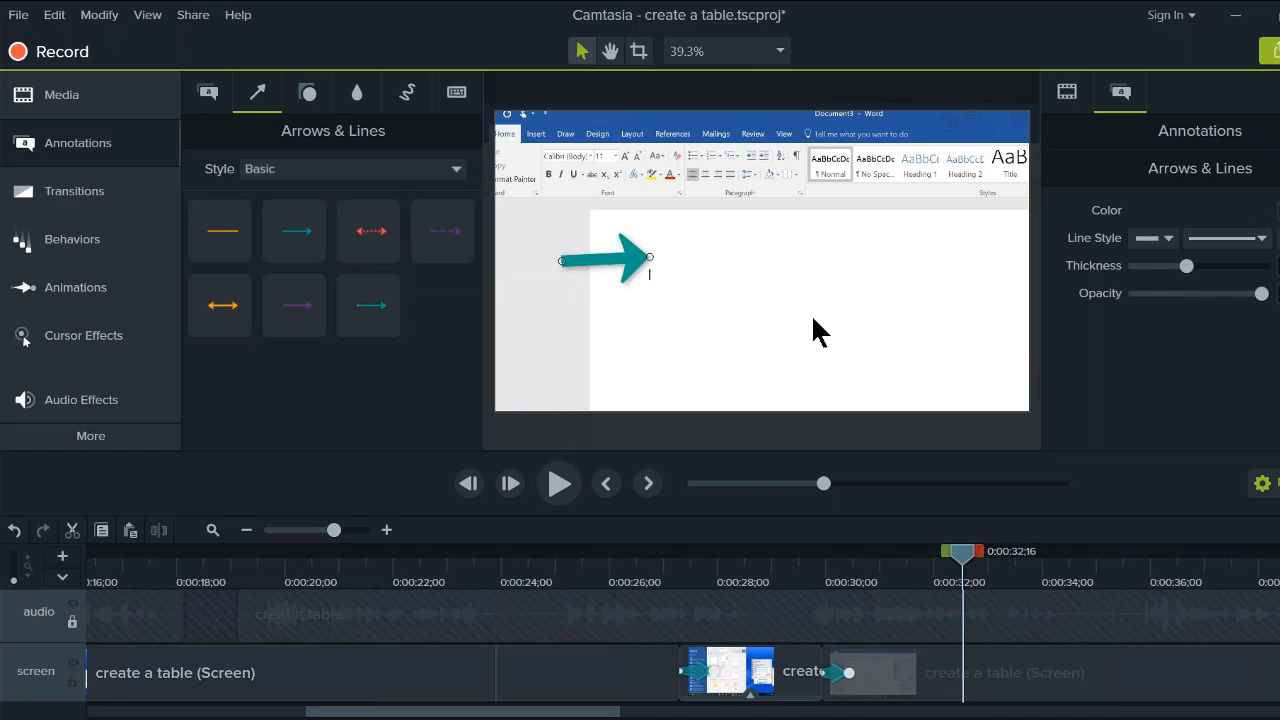
pyautogui.click(210, 95)
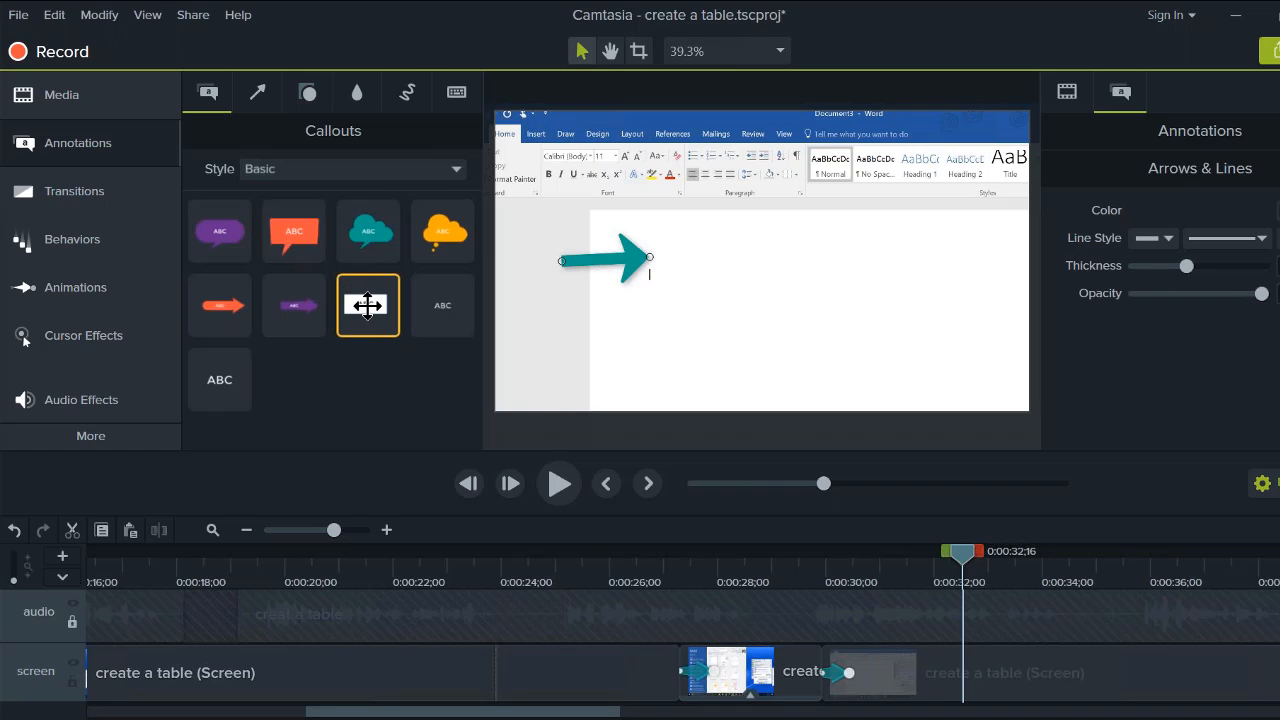
pyautogui.moveTo(367, 305)
pyautogui.mouseDown()
pyautogui.moveTo(760, 340)
pyautogui.moveTo(766, 295)
pyautogui.moveTo(934, 361)
pyautogui.mouseUp()
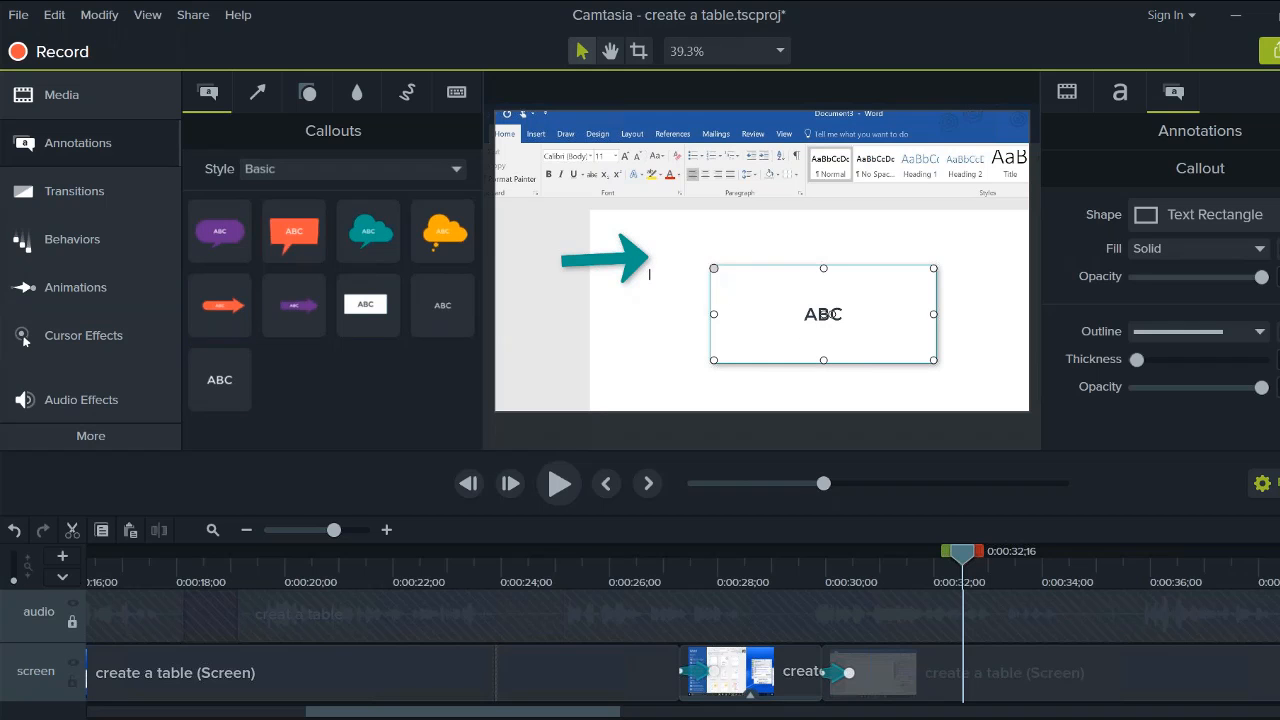
pyautogui.moveTo(713, 268); pyautogui.dragTo(689, 257)
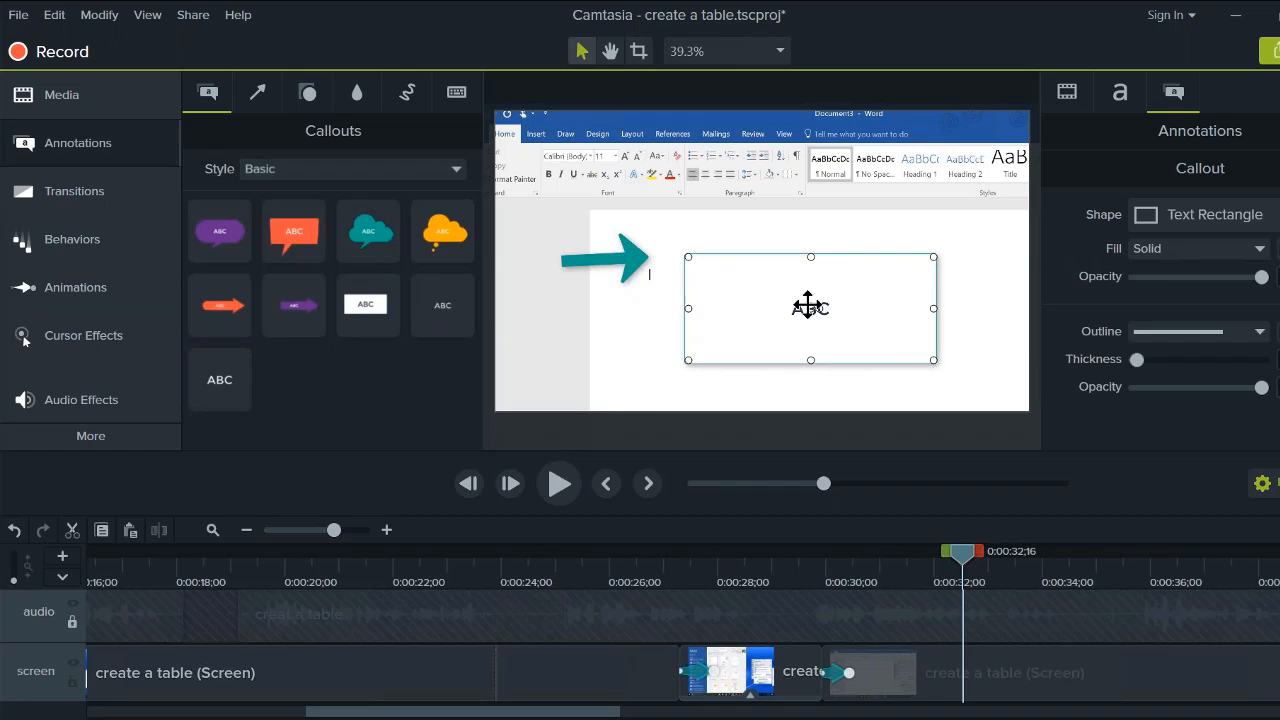
# Step: Replace the callout's placeholder text with "Click on the Insert Menu"
pyautogui.doubleClick(808, 302)
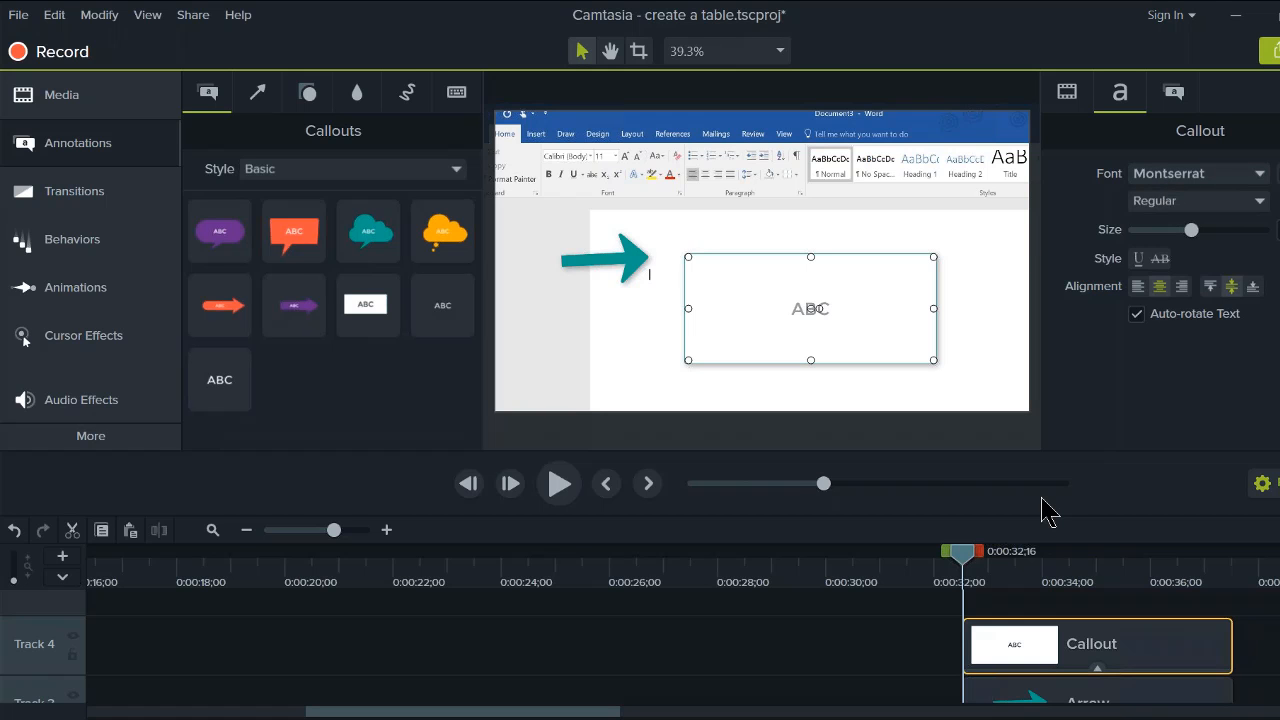
pyautogui.press('BackSpace')
pyautogui.write('Click o')
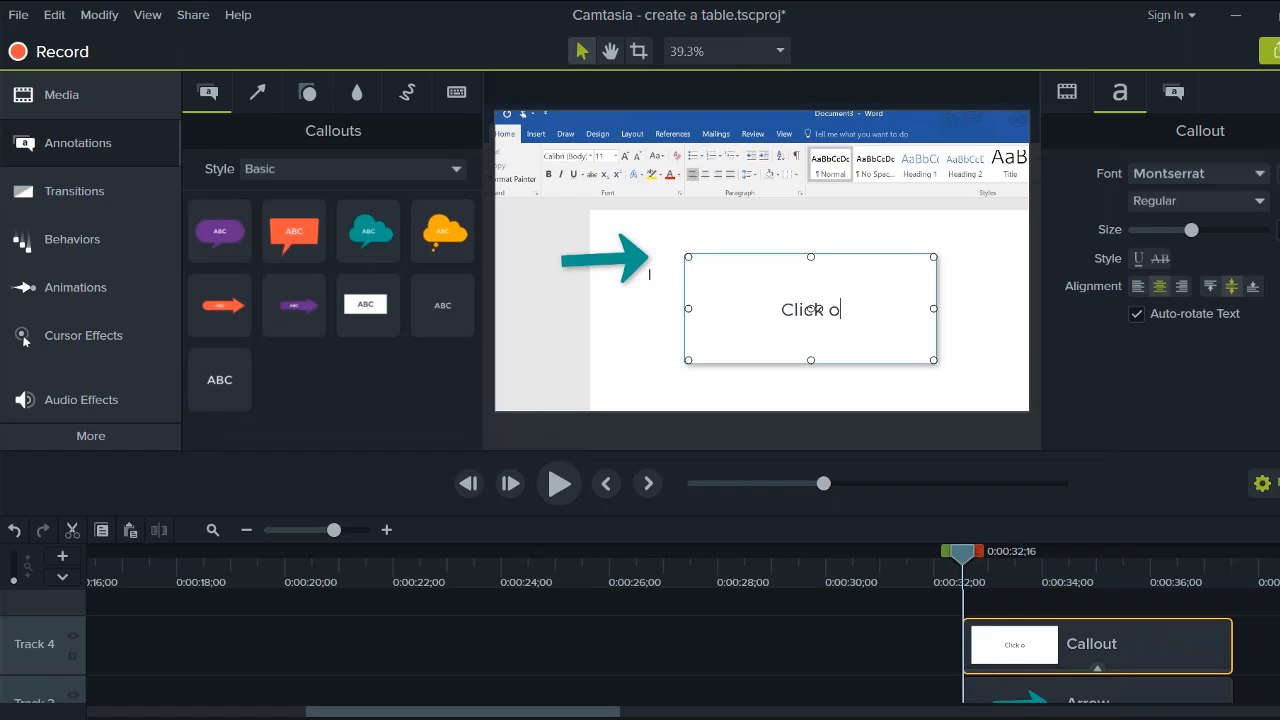
pyautogui.write('n the In')
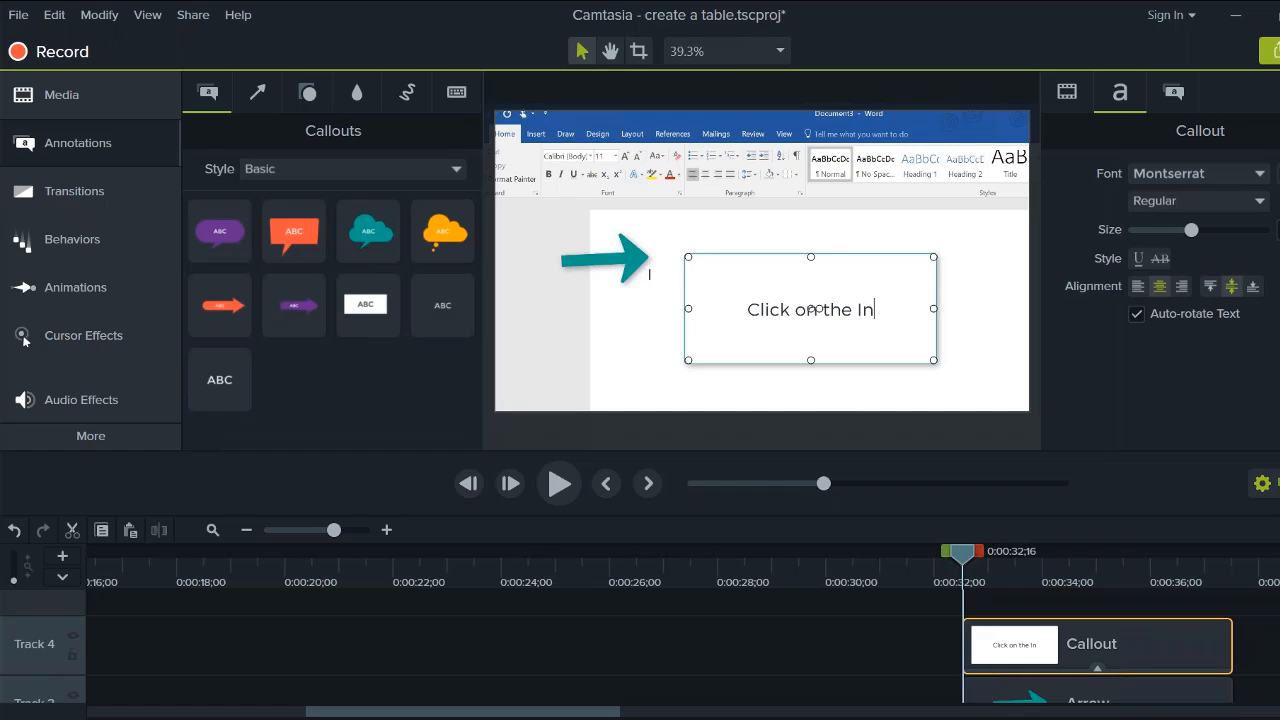
pyautogui.write('sert Menu')
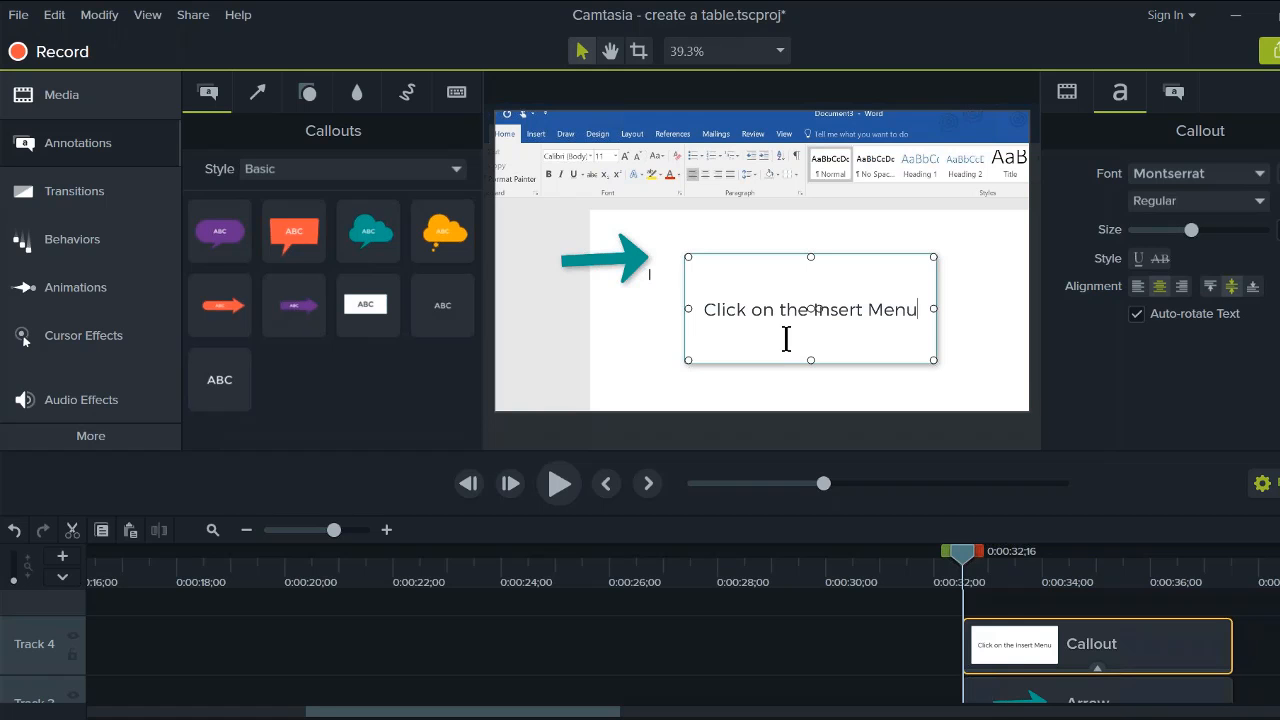
# Step: Format the callout text as slightly larger, bold and dark gray
pyautogui.moveTo(704, 309); pyautogui.dragTo(926, 321)
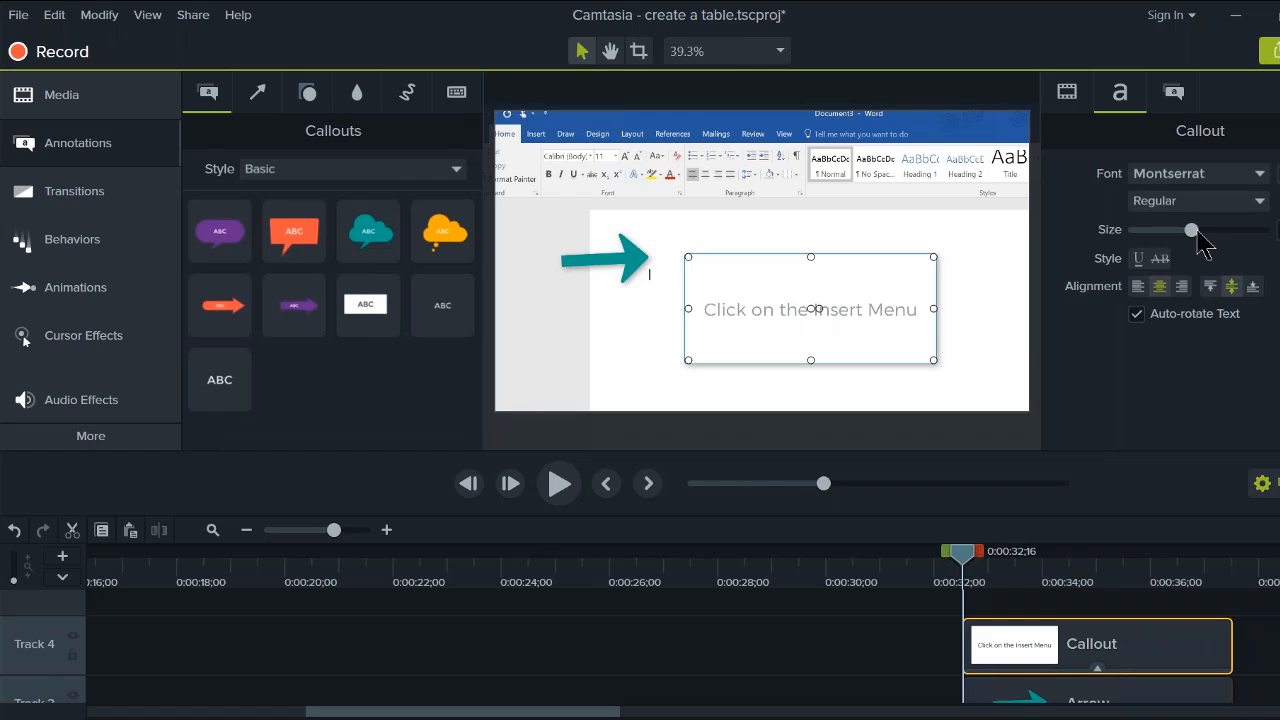
pyautogui.moveTo(1192, 231); pyautogui.dragTo(1198, 231)
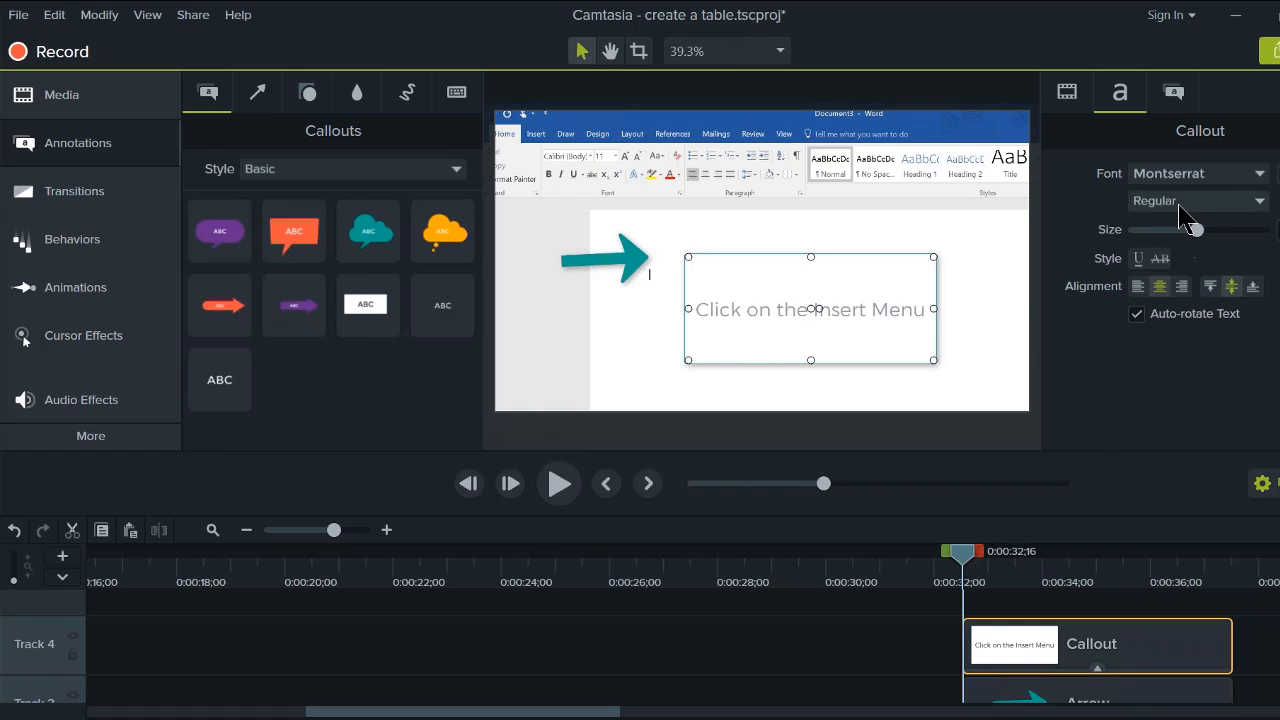
pyautogui.click(1262, 203)
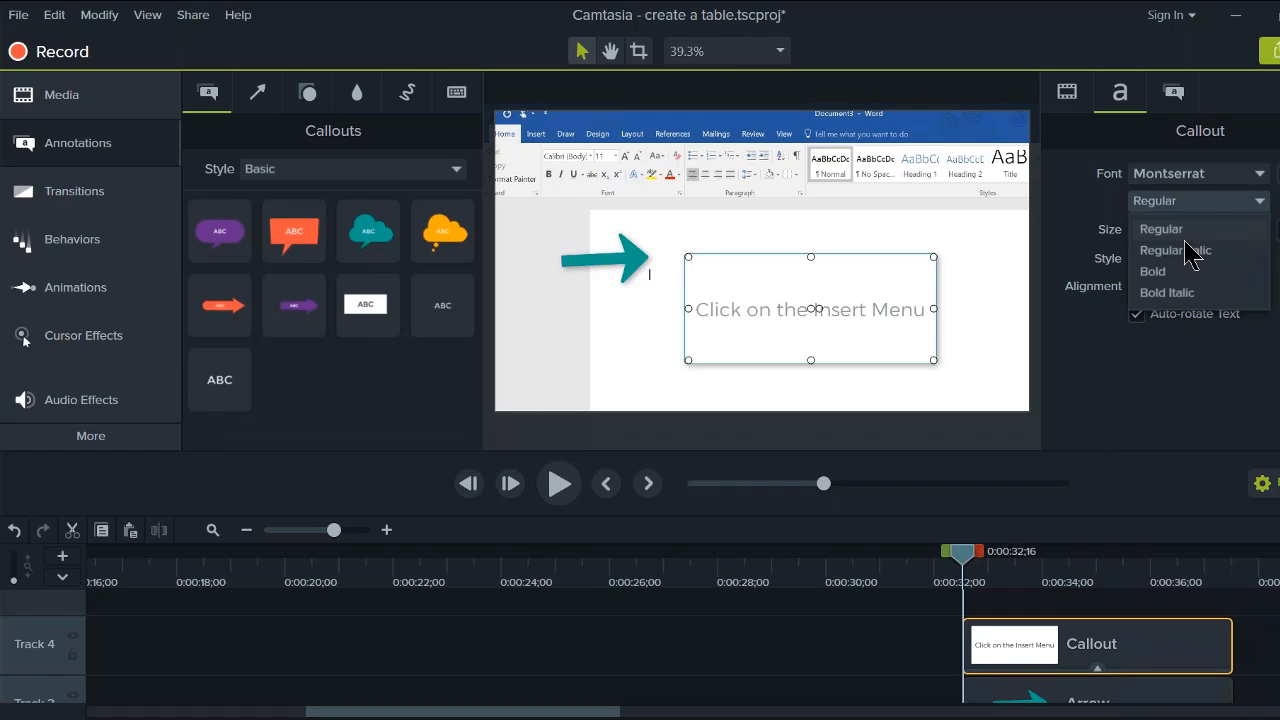
pyautogui.click(1160, 271)
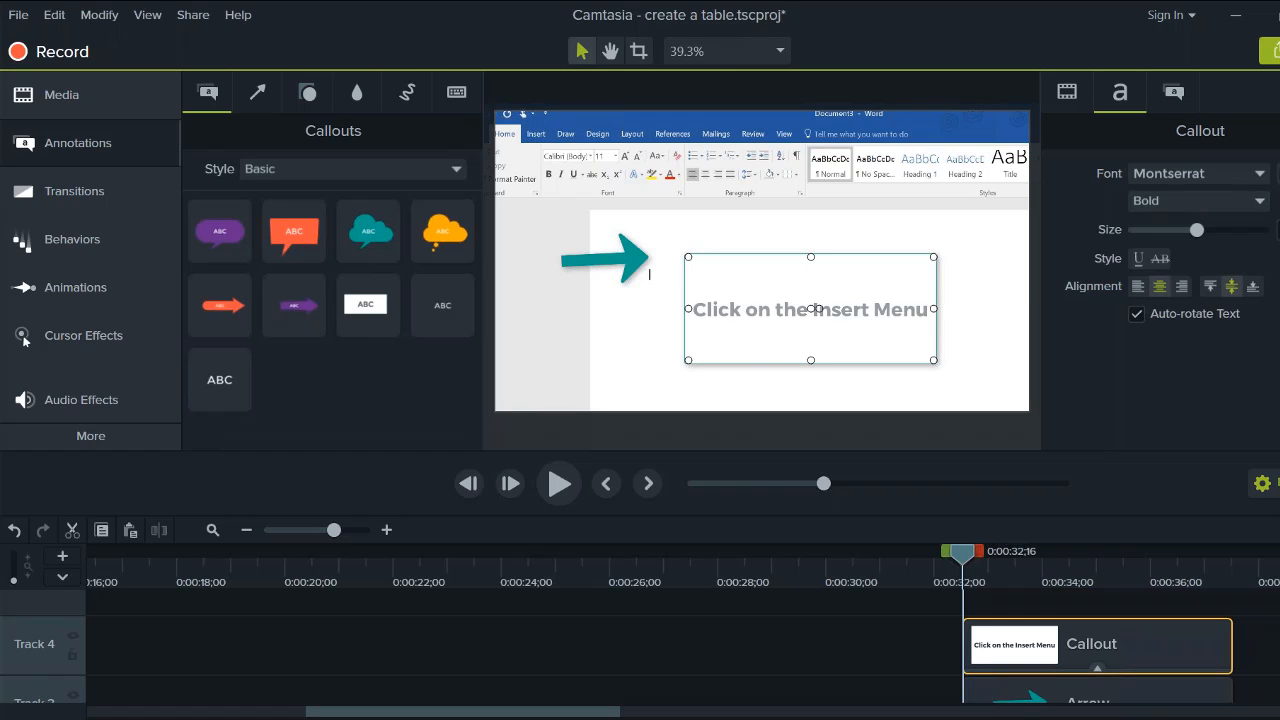
pyautogui.click(1277, 174)
pyautogui.click(1171, 240)
pyautogui.click(717, 314)
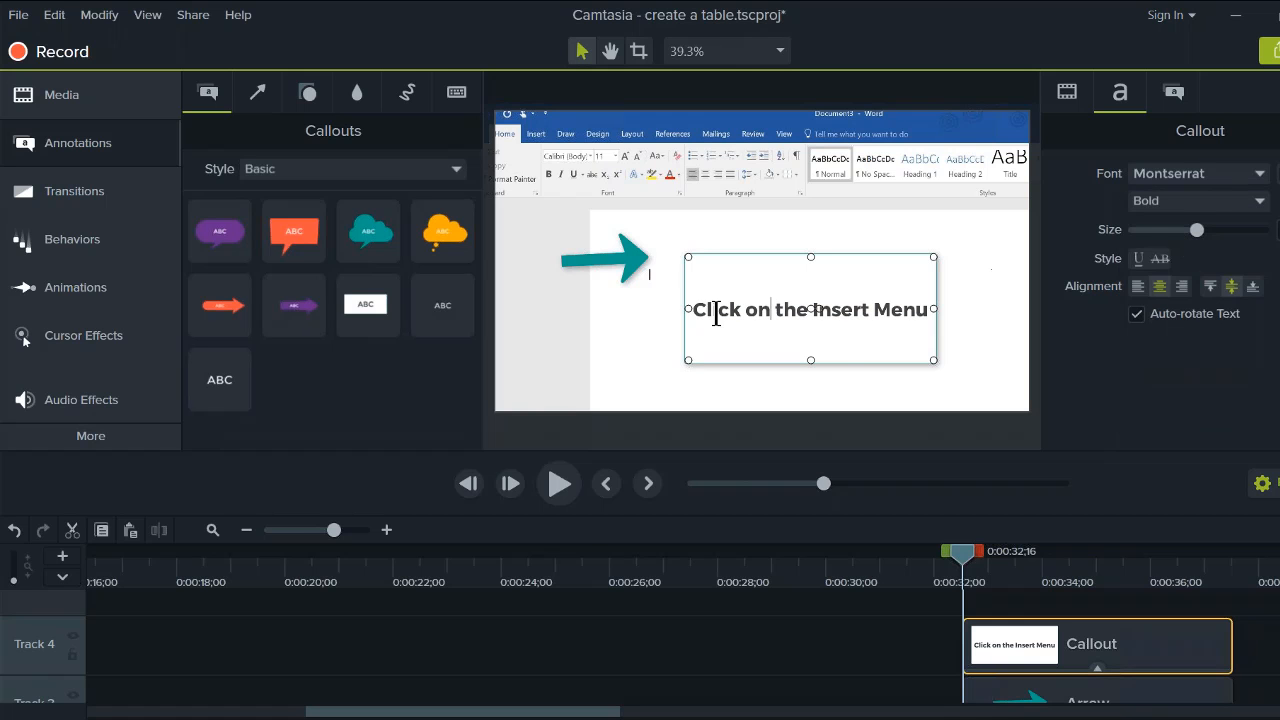
pyautogui.click(966, 290)
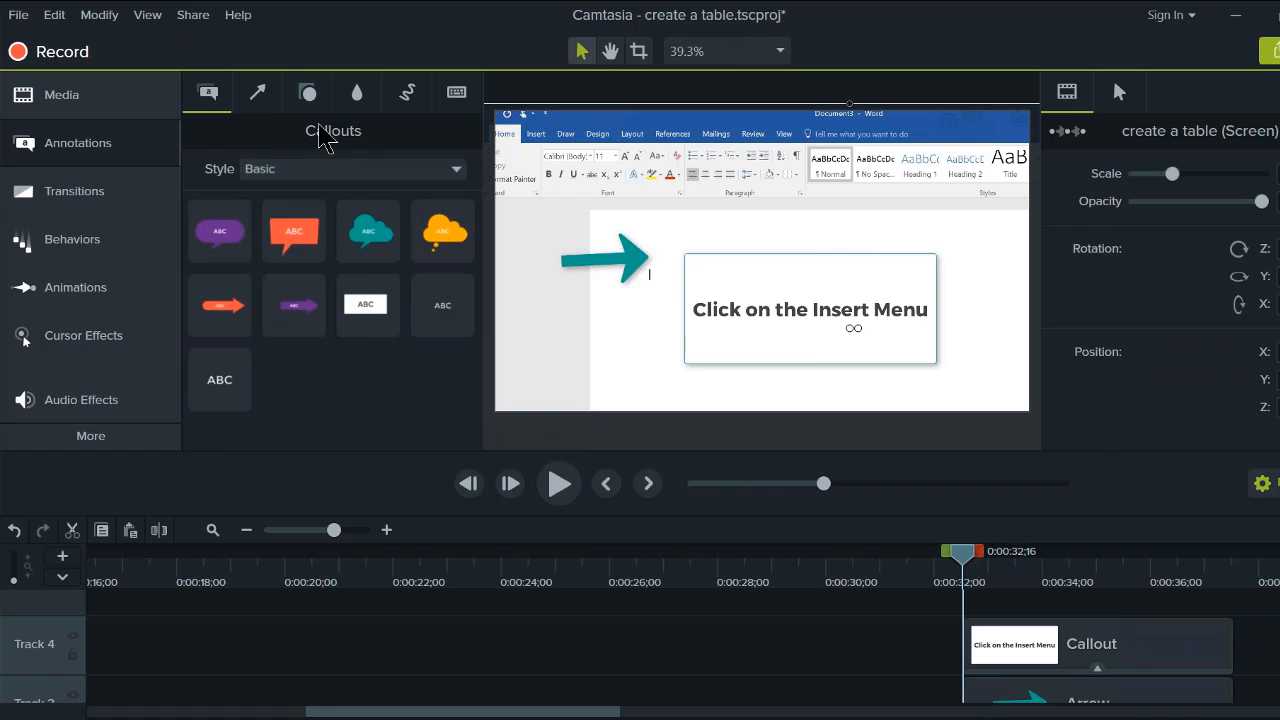
# Step: Shorten the callout clip on Track 4 to a duration of 0:00:03;29 and expand its effects
pyautogui.click(409, 95)
pyautogui.scroll(-2, 396, 600)
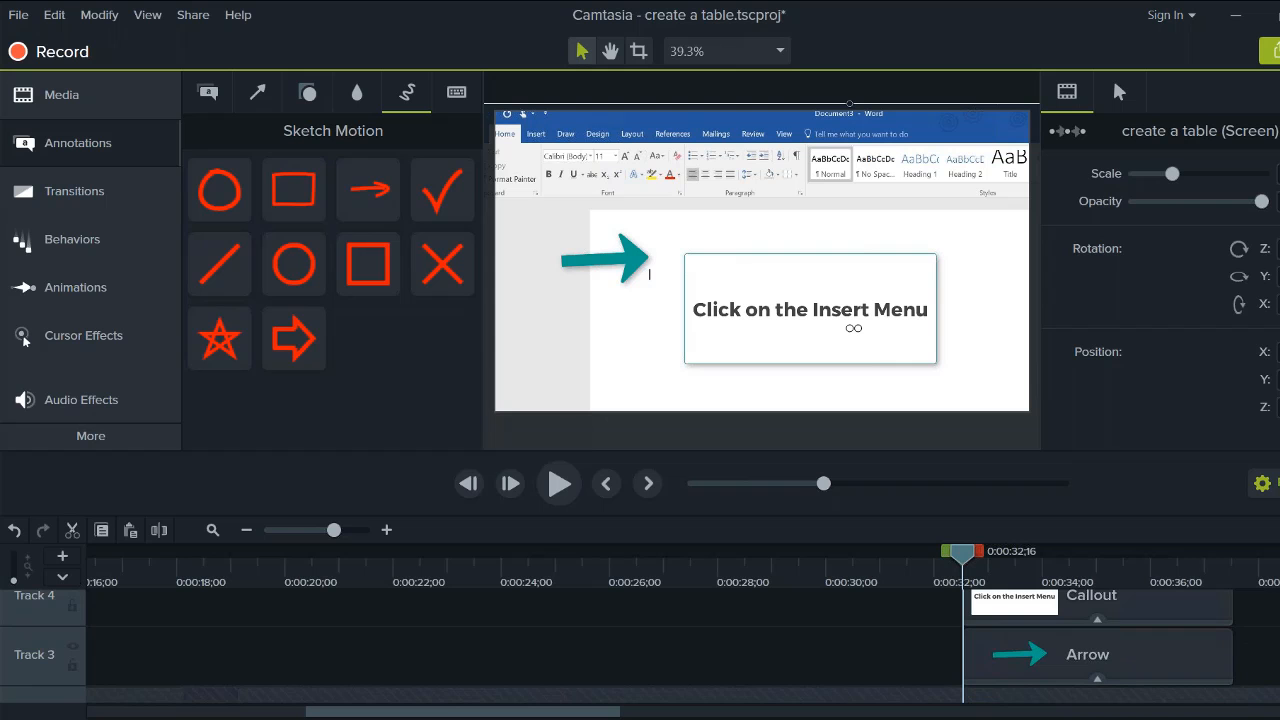
pyautogui.scroll(-3, 683, 646)
pyautogui.scroll(3, 683, 646)
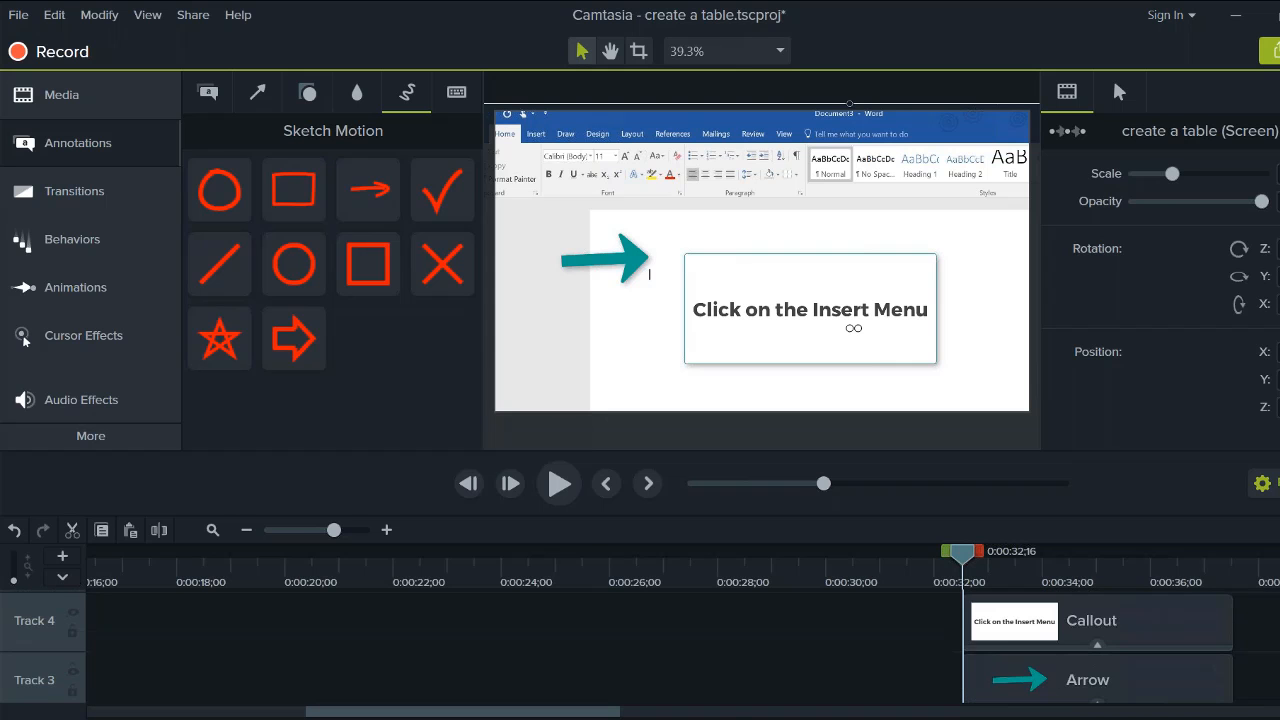
pyautogui.click(1142, 621)
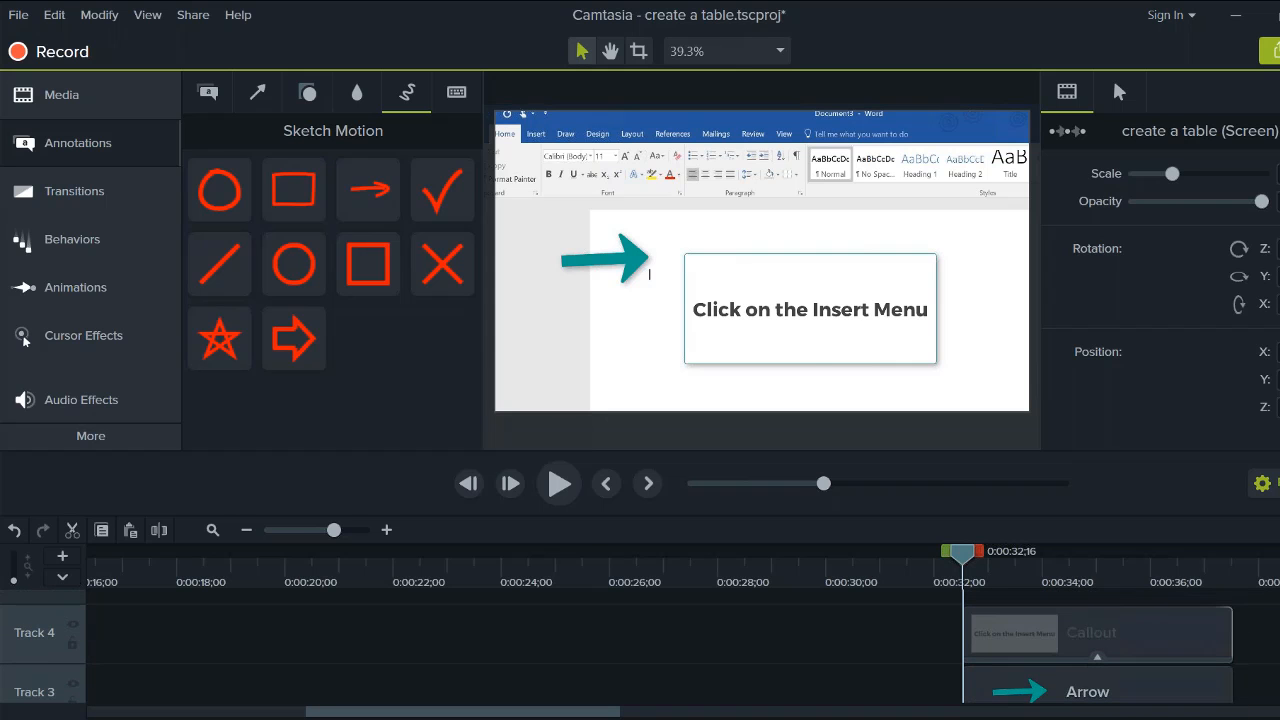
pyautogui.moveTo(1143, 621)
pyautogui.mouseDown()
pyautogui.moveTo(1211, 622)
pyautogui.moveTo(1127, 624)
pyautogui.mouseUp()
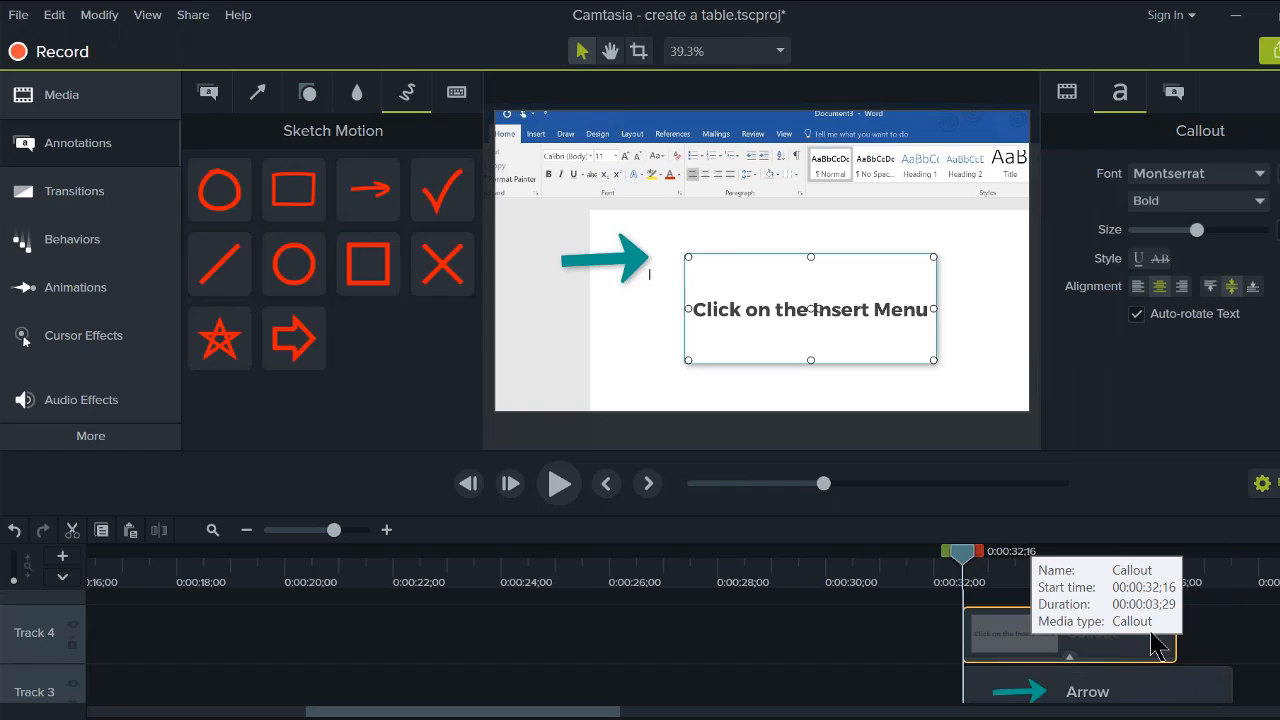
pyautogui.click(1069, 657)
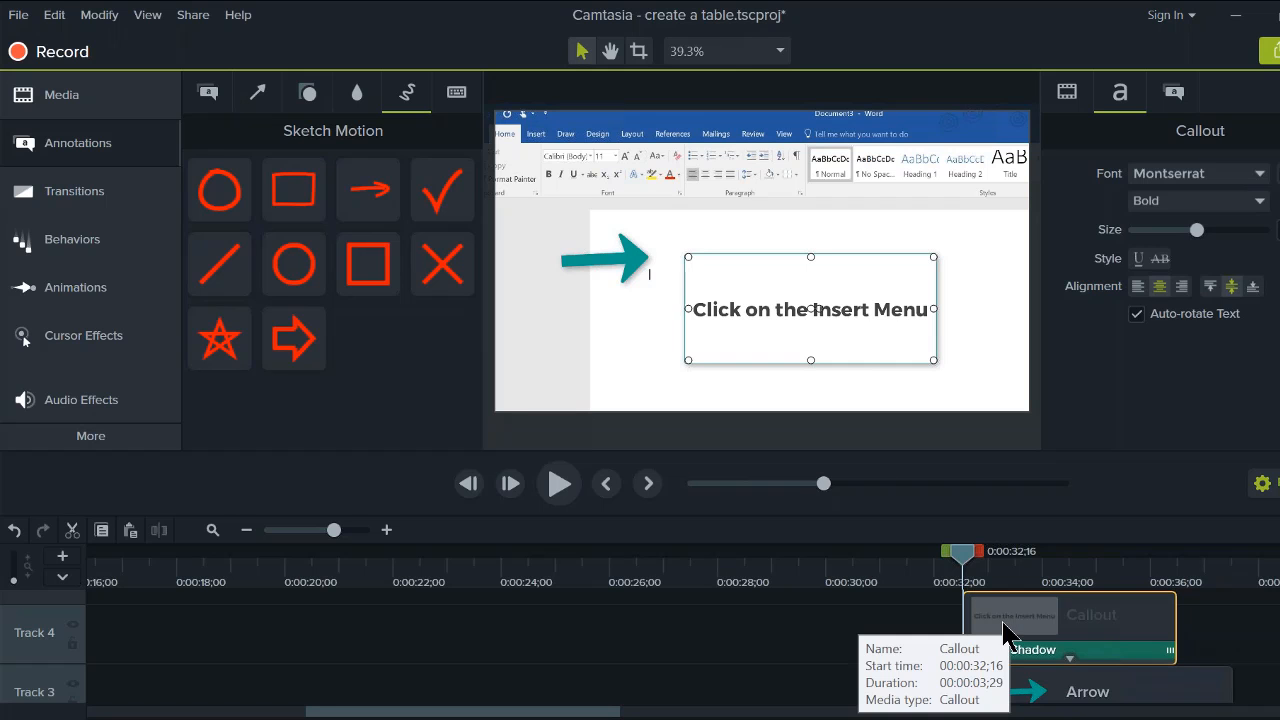
# Step: Add a Fade transition at the start of the callout clip and place the playhead at 0:00:32;15
pyautogui.click(125, 197)
pyautogui.moveTo(243, 190); pyautogui.dragTo(975, 615)
pyautogui.click(957, 560)
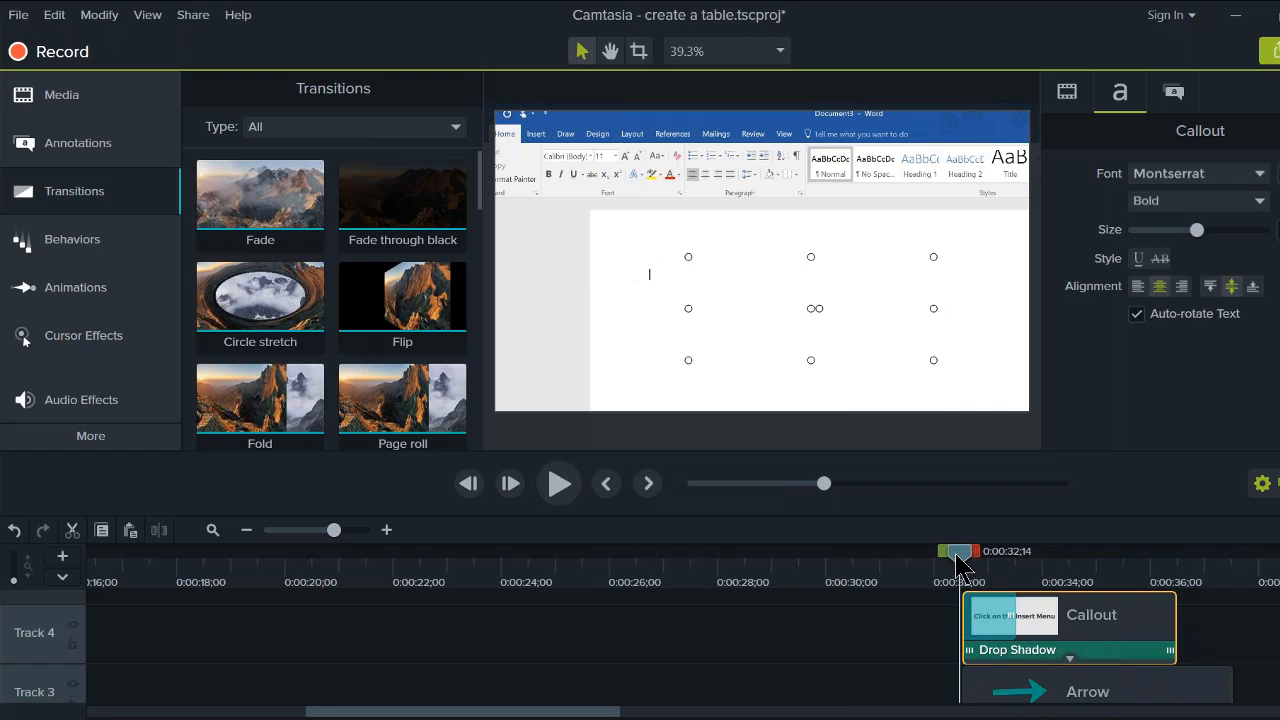
pyautogui.moveTo(957, 560)
pyautogui.mouseDown()
pyautogui.moveTo(1023, 559)
pyautogui.moveTo(922, 558)
pyautogui.moveTo(971, 559)
pyautogui.moveTo(960, 559)
pyautogui.mouseUp()
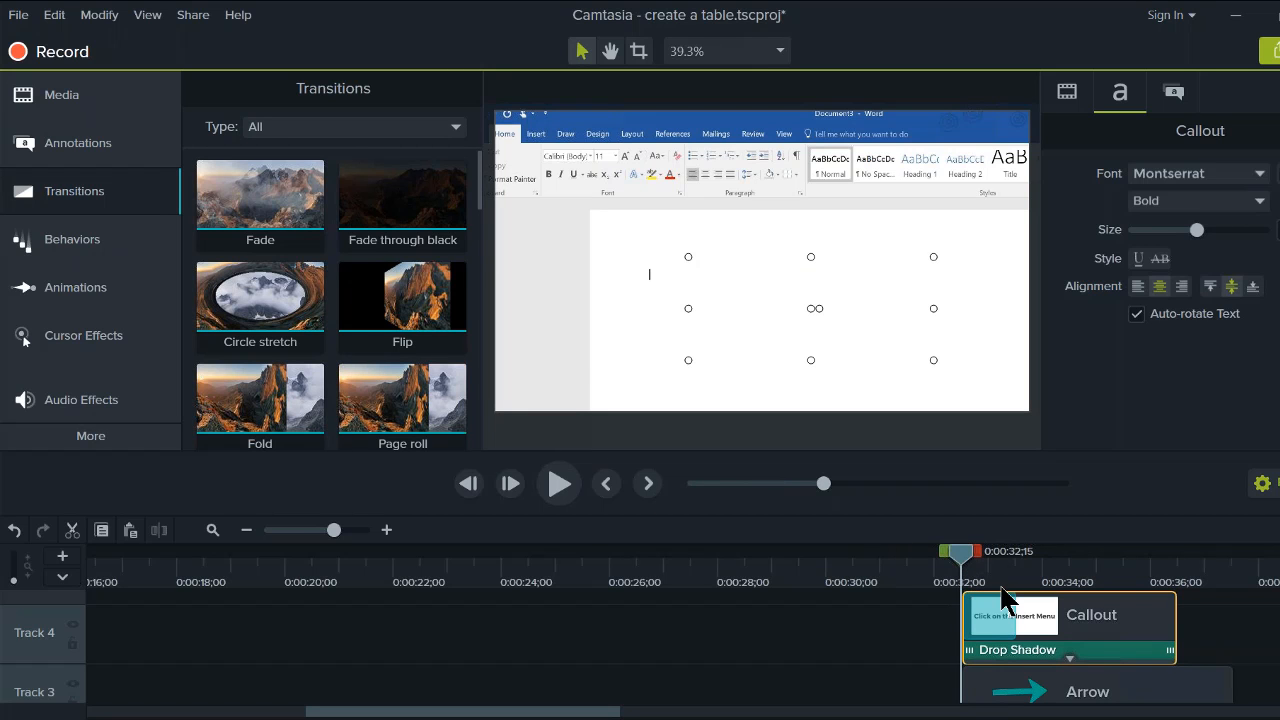
# Step: Move the callout partly past the right edge of the canvas with the playhead at 0:00:33;13
pyautogui.click(72, 239)
pyautogui.scroll(-3, 330, 290)
pyautogui.moveTo(958, 553); pyautogui.dragTo(1010, 565)
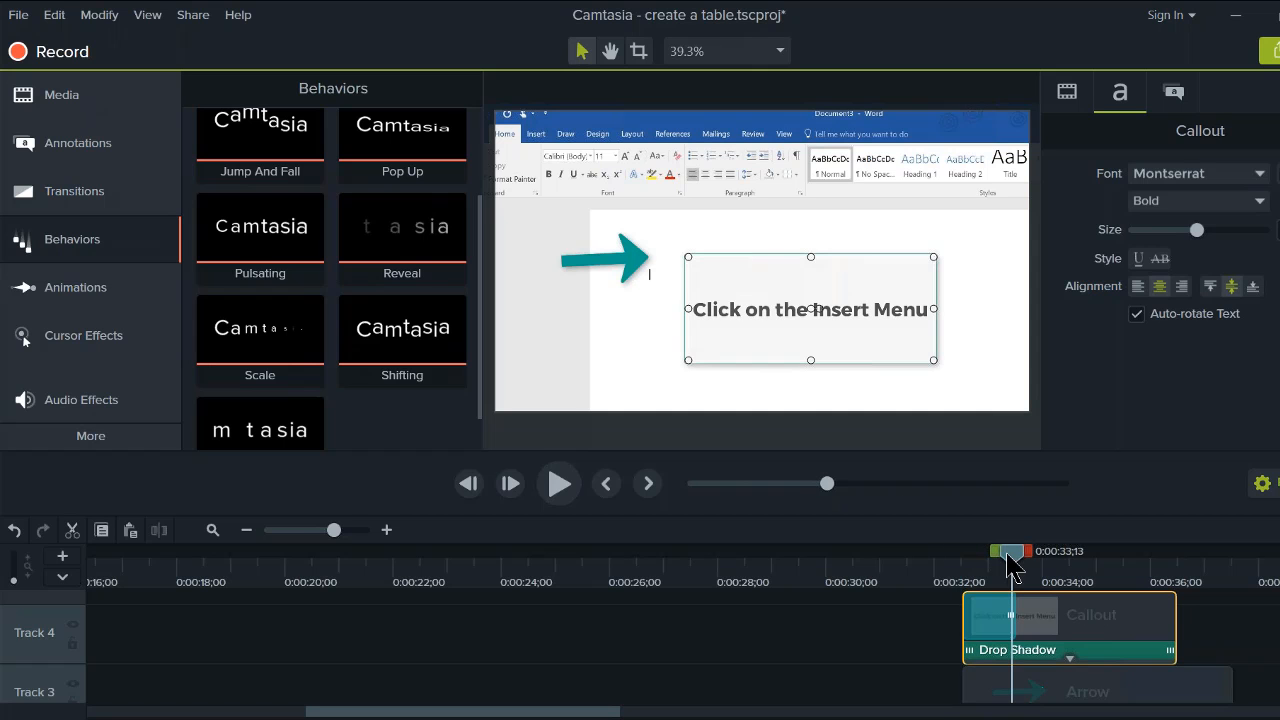
pyautogui.moveTo(771, 306); pyautogui.dragTo(952, 331)
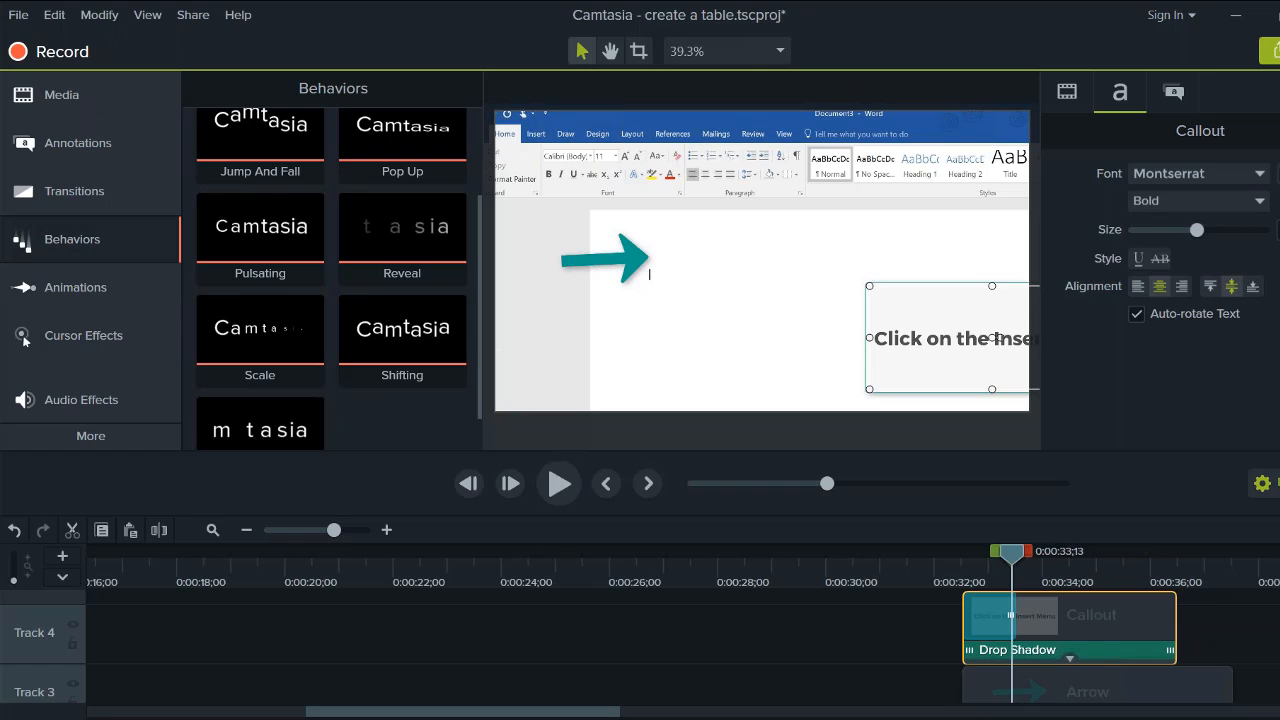
# Step: Add a plain text callout reading "Help" below the teal arrow at 0:00:33;13
pyautogui.click(134, 158)
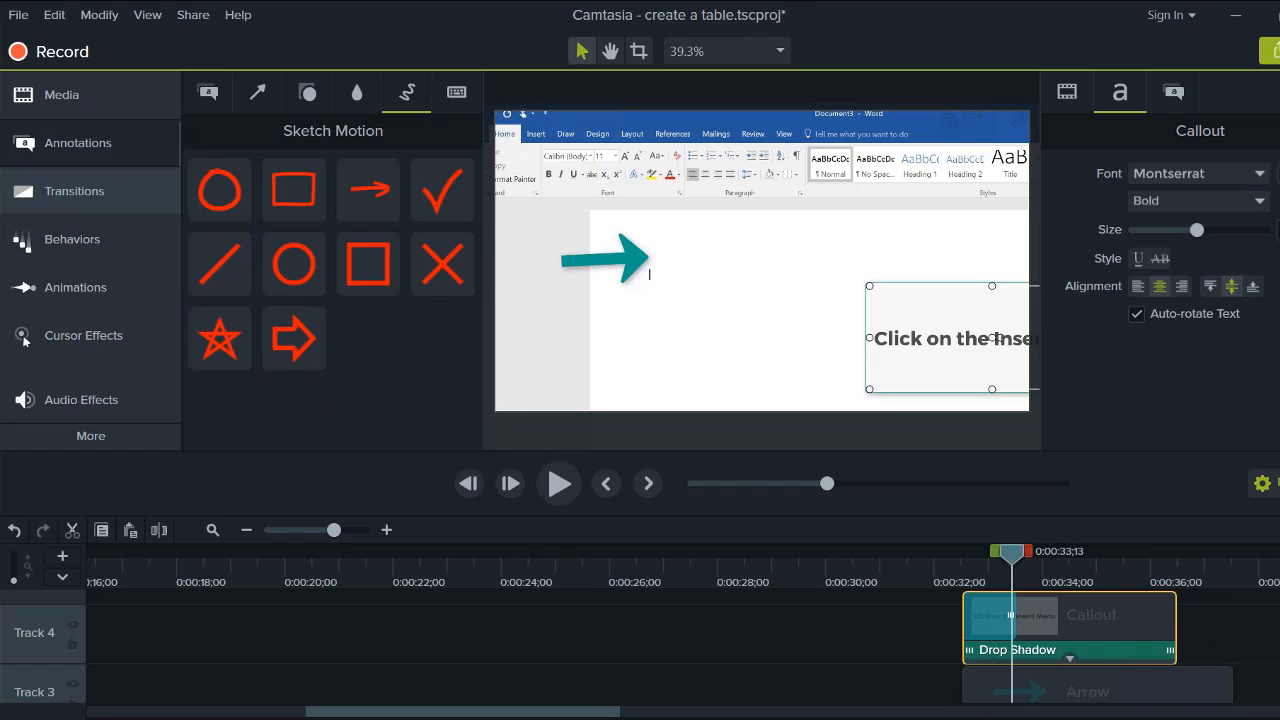
pyautogui.click(208, 92)
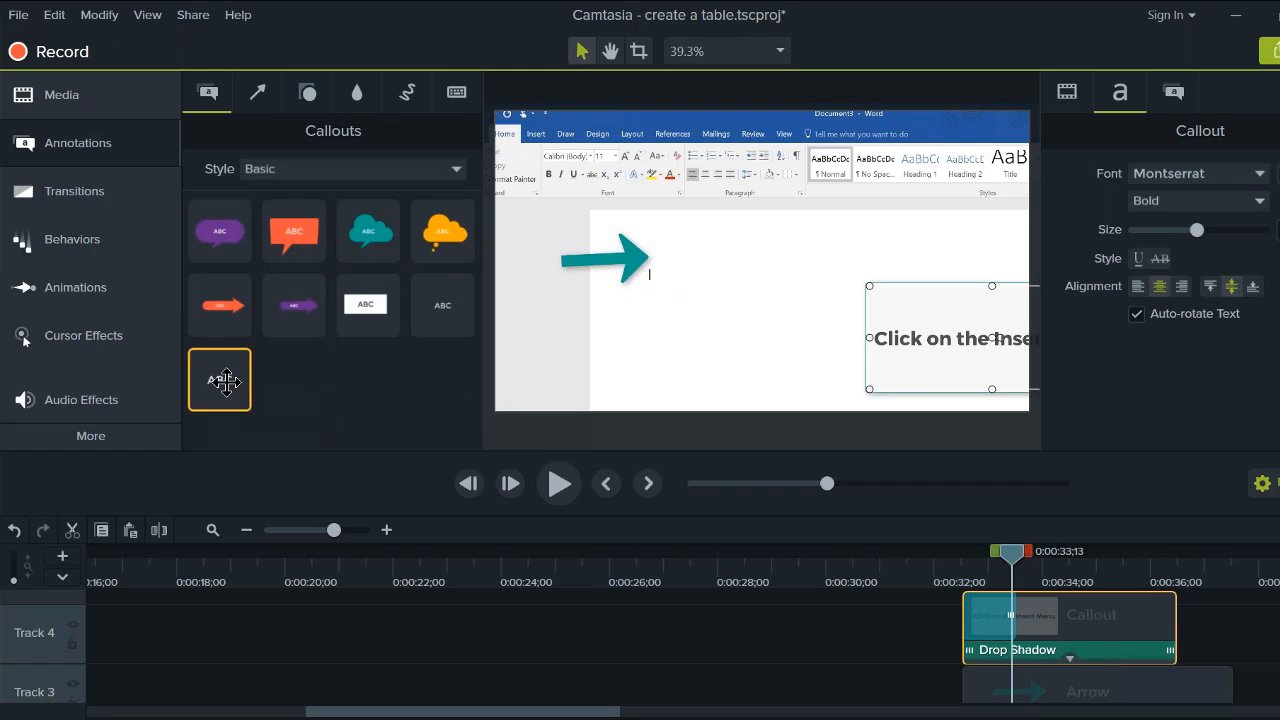
pyautogui.moveTo(224, 381); pyautogui.dragTo(660, 321)
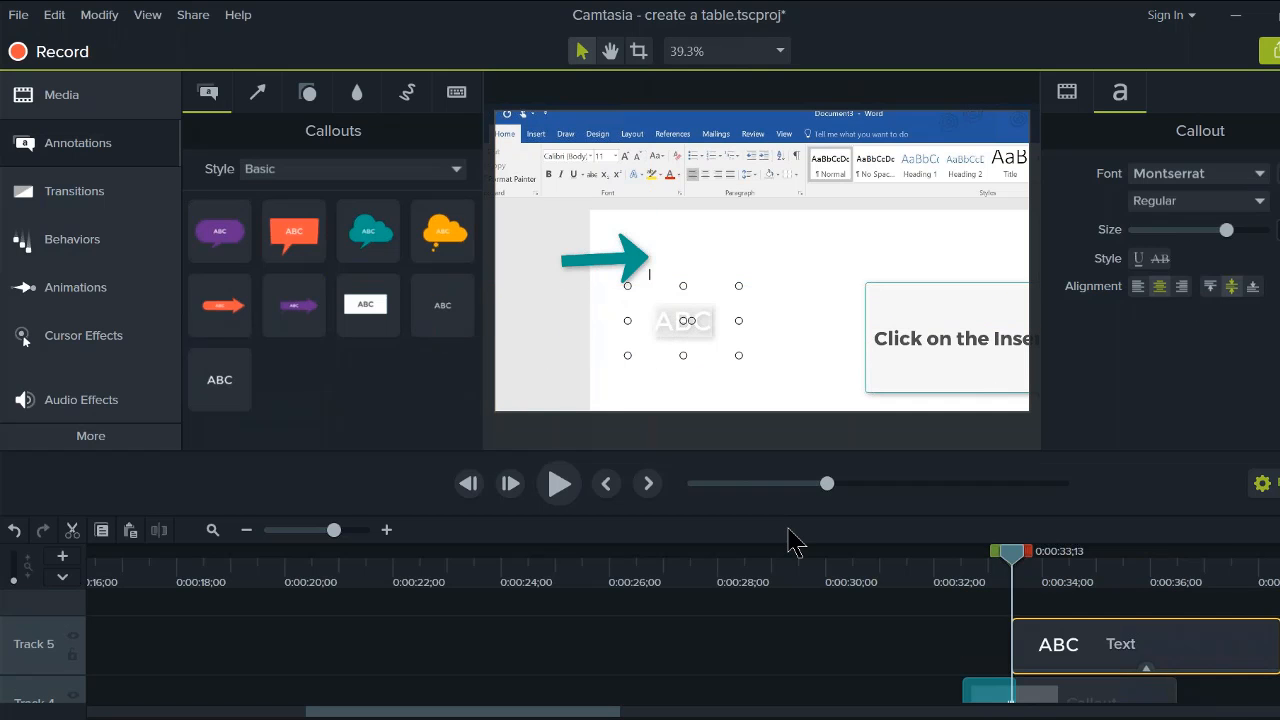
pyautogui.write('Help')
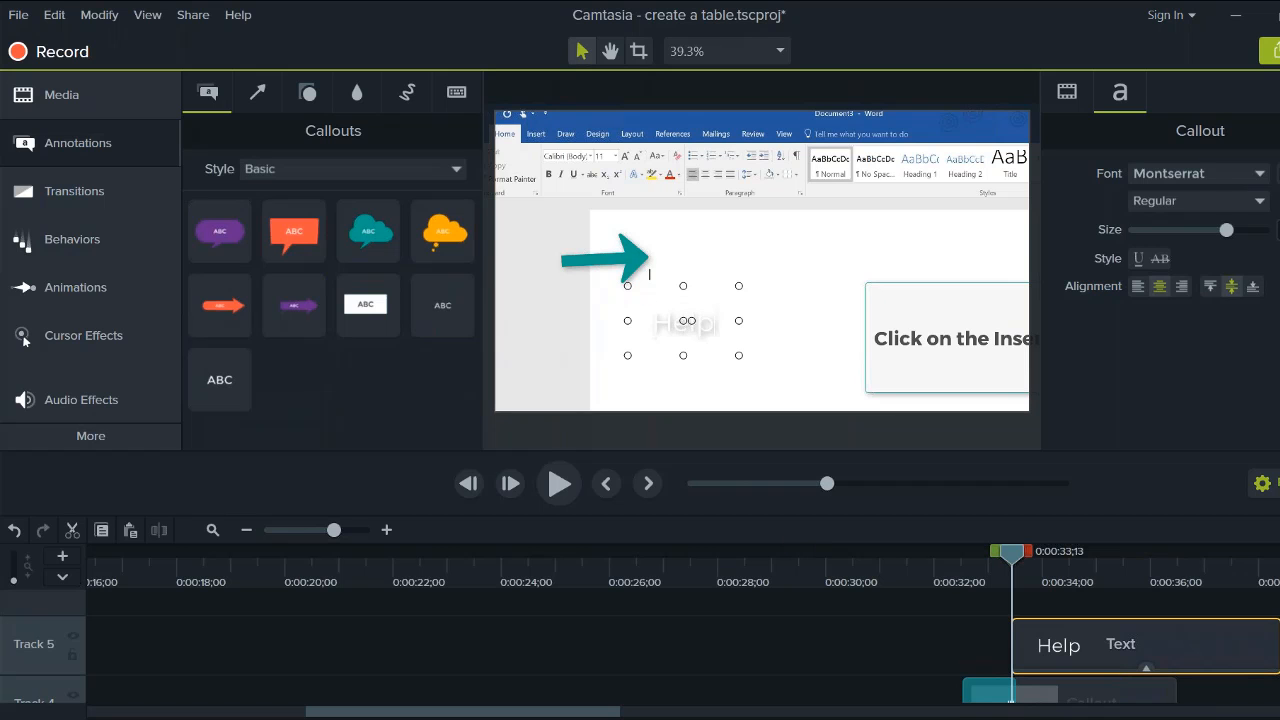
pyautogui.click(651, 399)
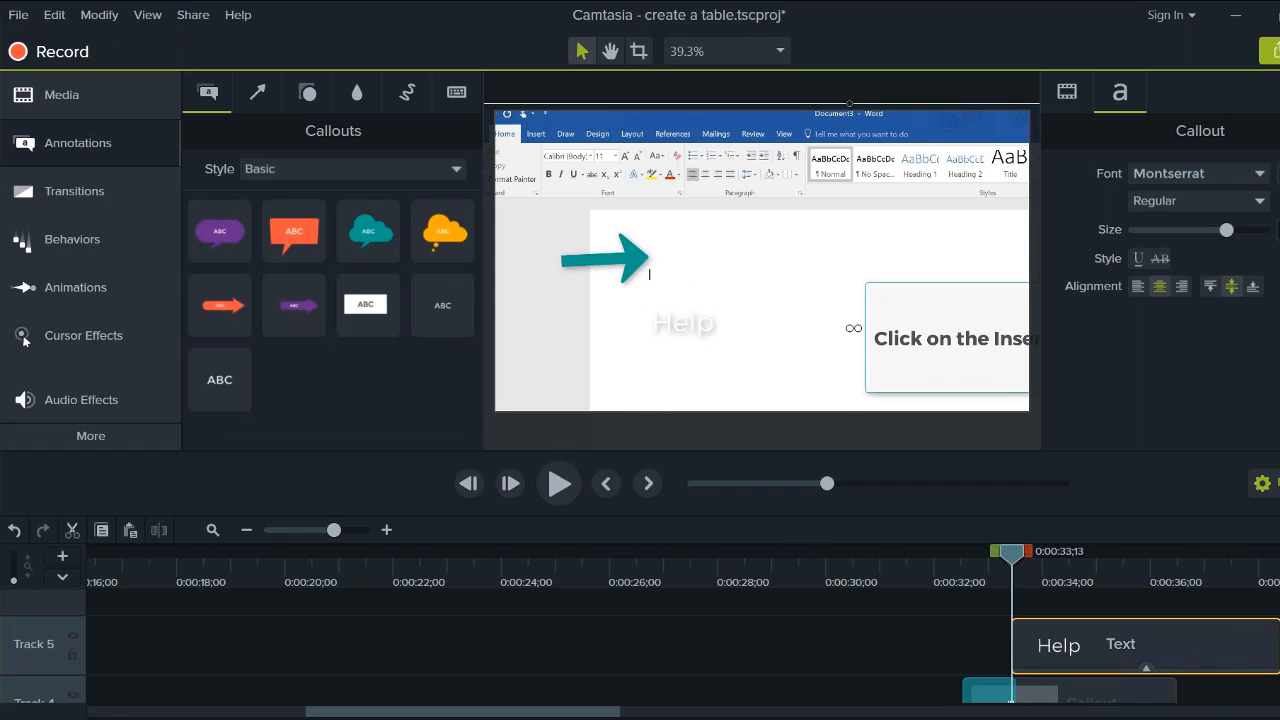
# Step: Make the "Help" text black and increase its font size to the maximum
pyautogui.click(666, 330)
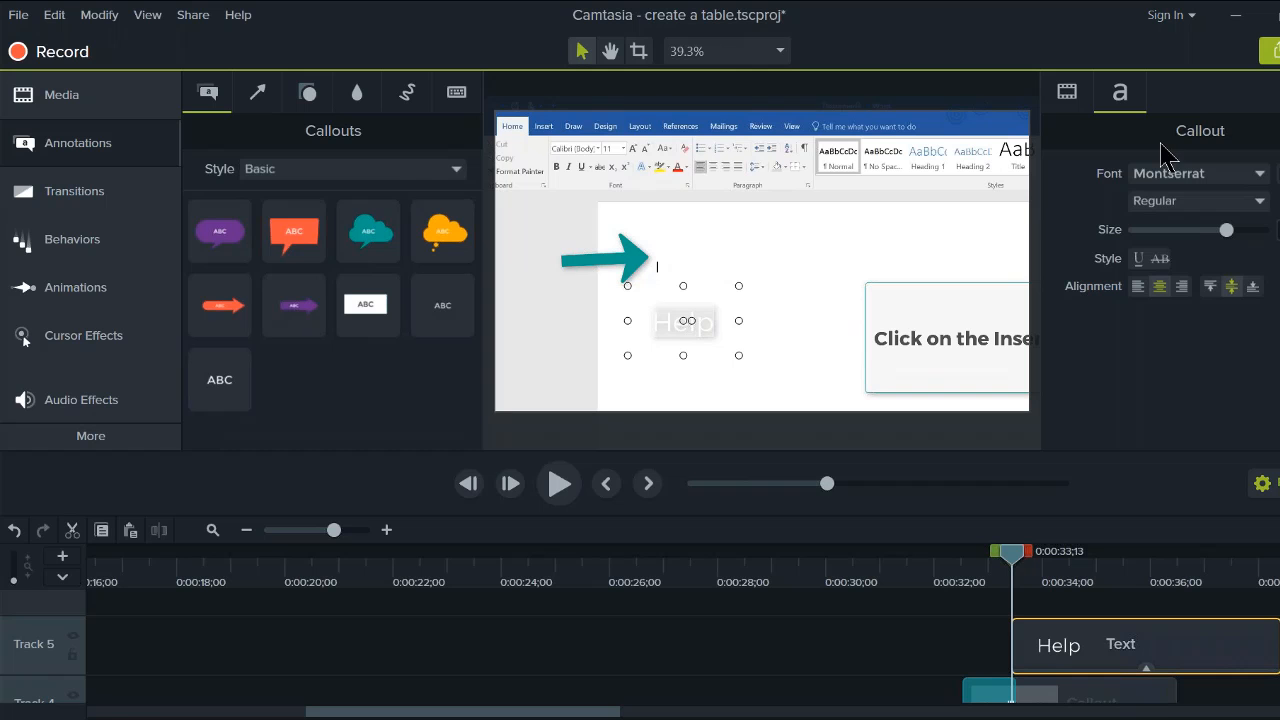
pyautogui.click(1275, 173)
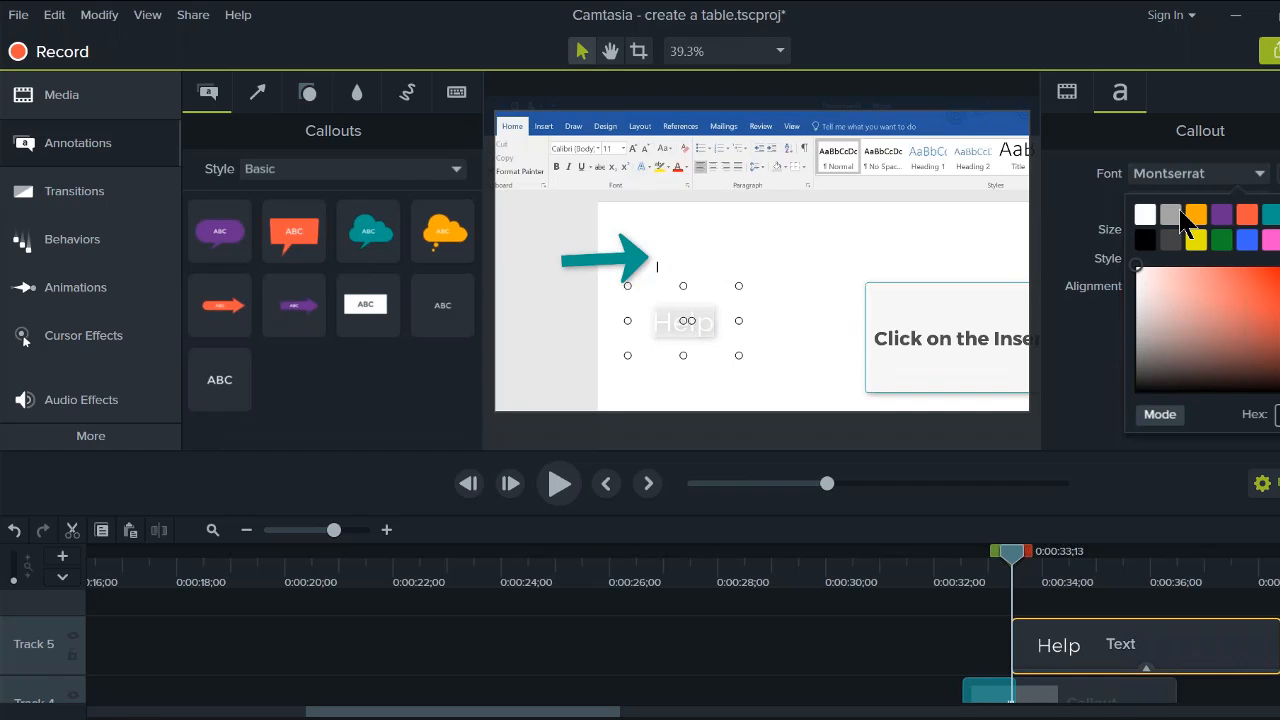
pyautogui.click(1146, 241)
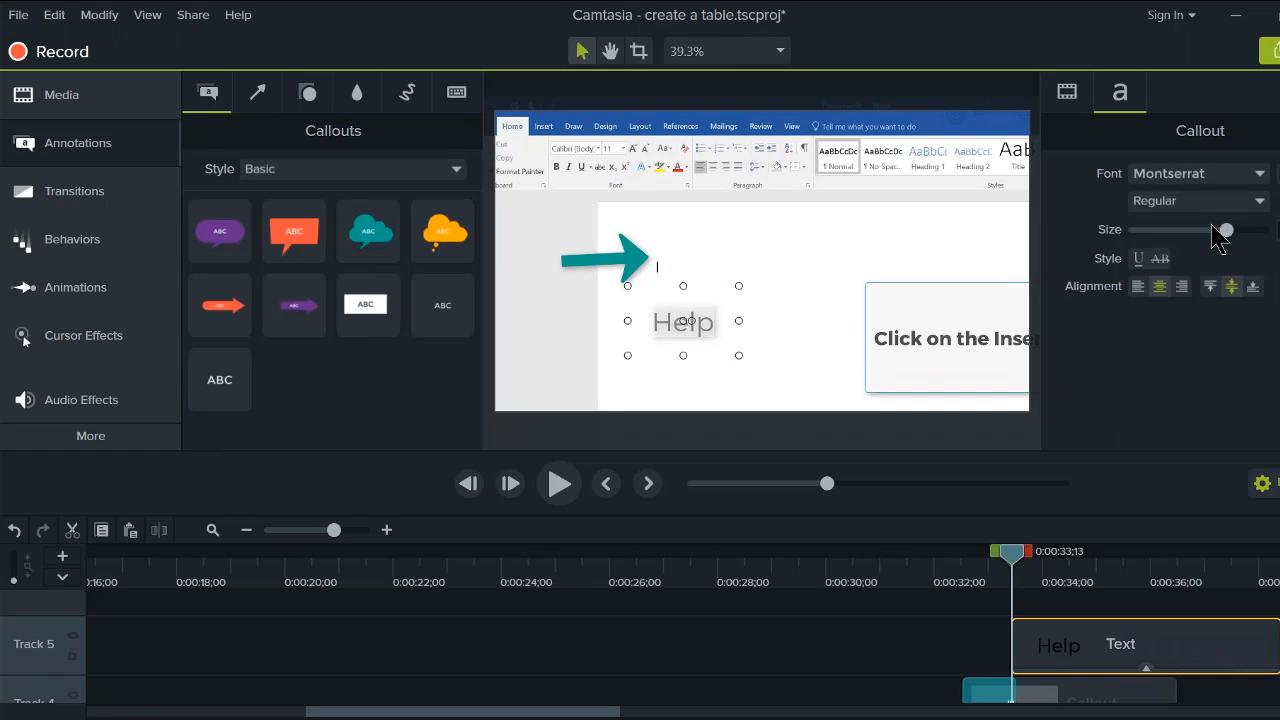
pyautogui.moveTo(1232, 230); pyautogui.dragTo(1267, 232)
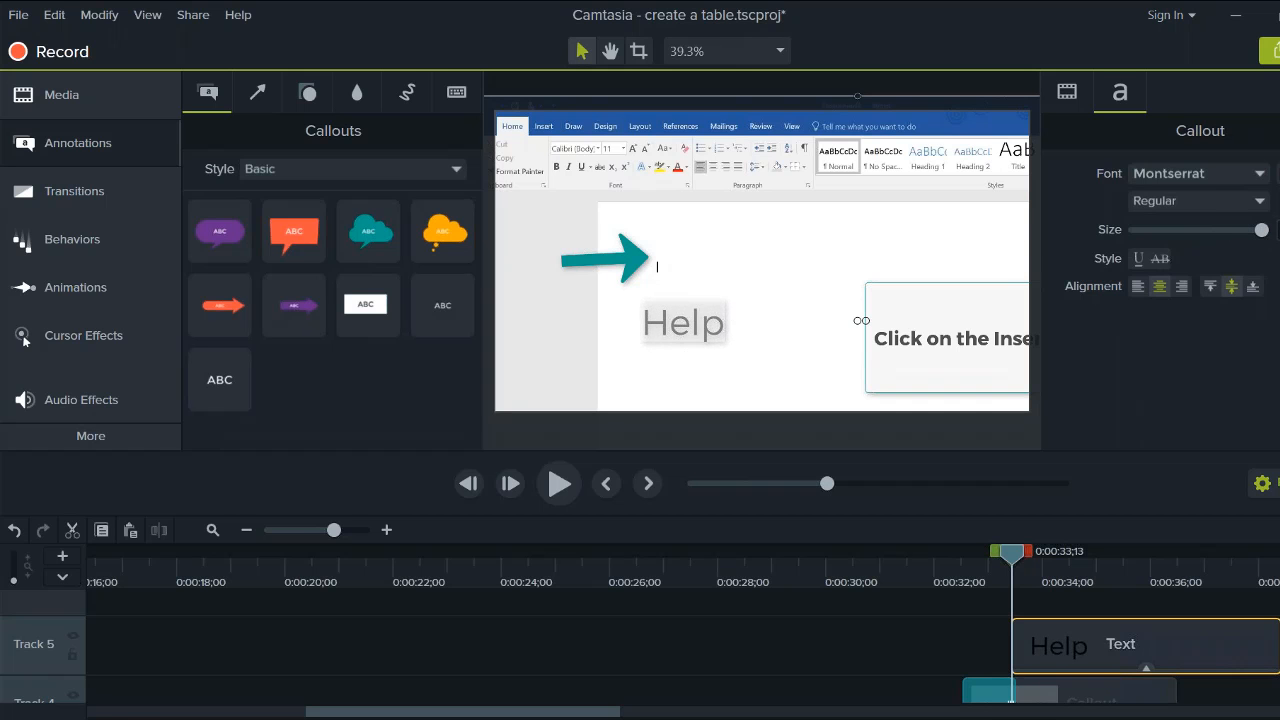
pyautogui.click(791, 226)
# Step: Apply the Shifting behavior to the "Help" text clip
pyautogui.click(684, 328)
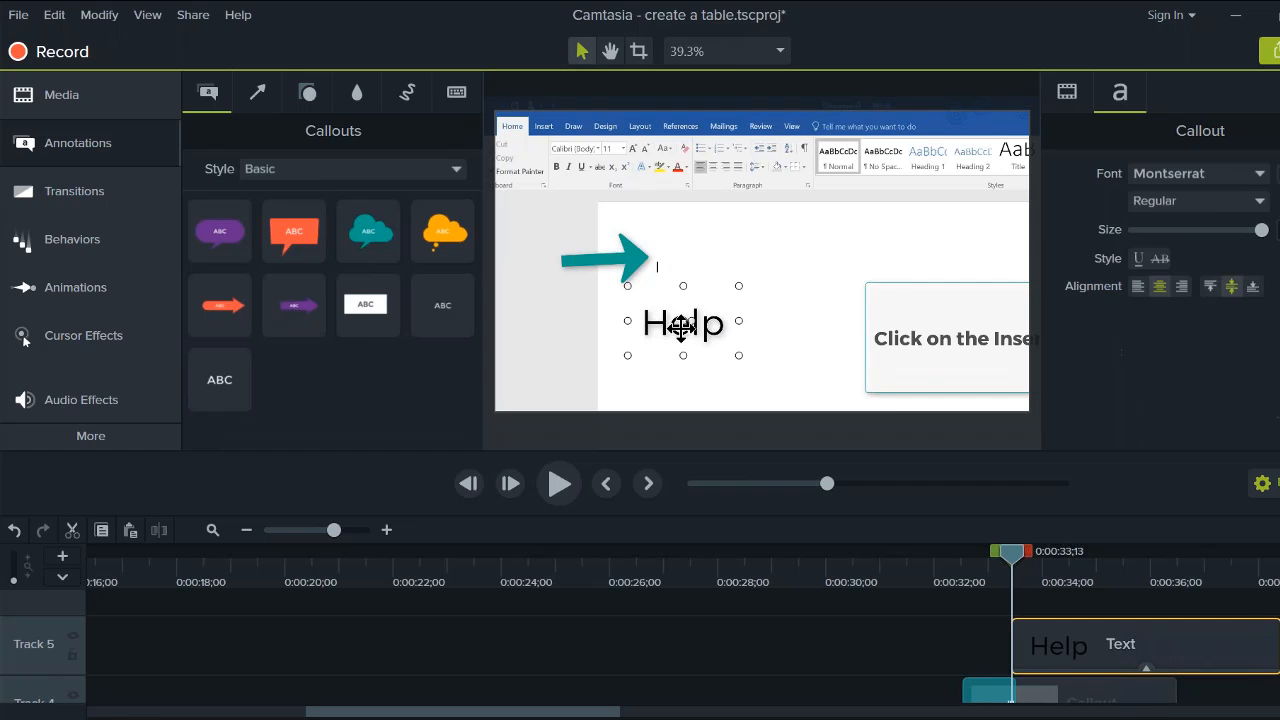
pyautogui.click(98, 252)
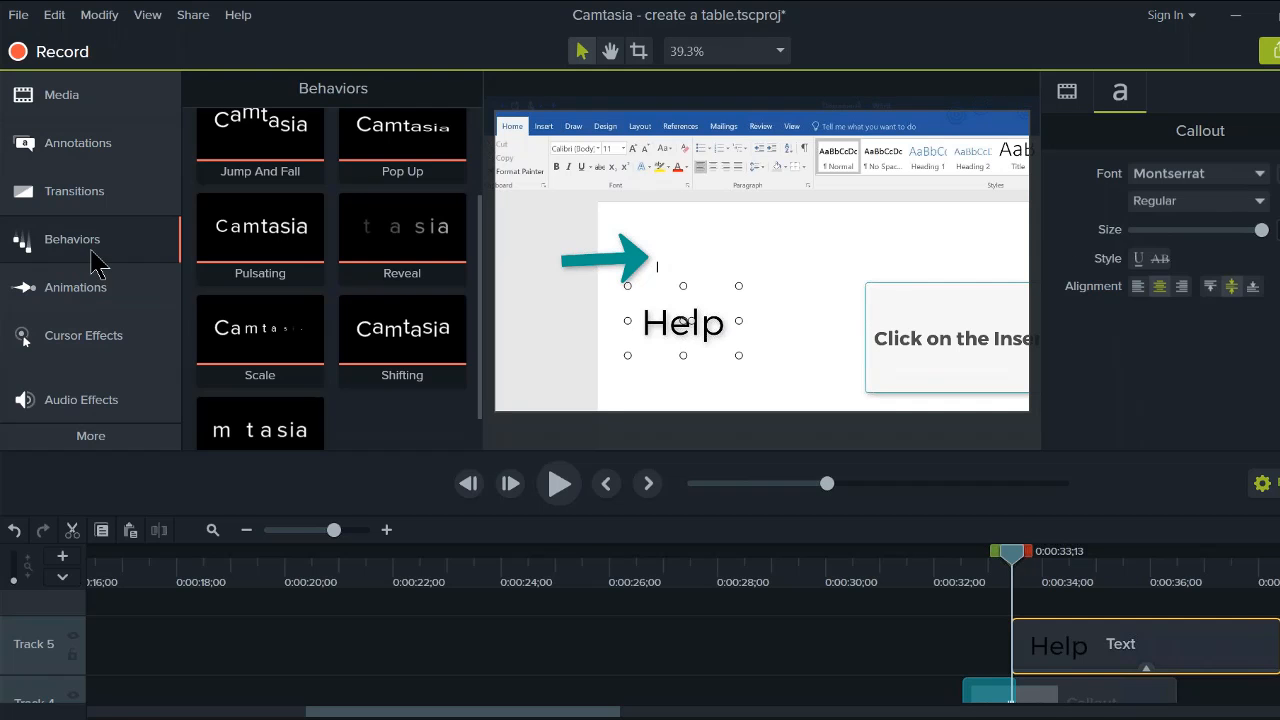
pyautogui.moveTo(243, 272); pyautogui.dragTo(1113, 668)
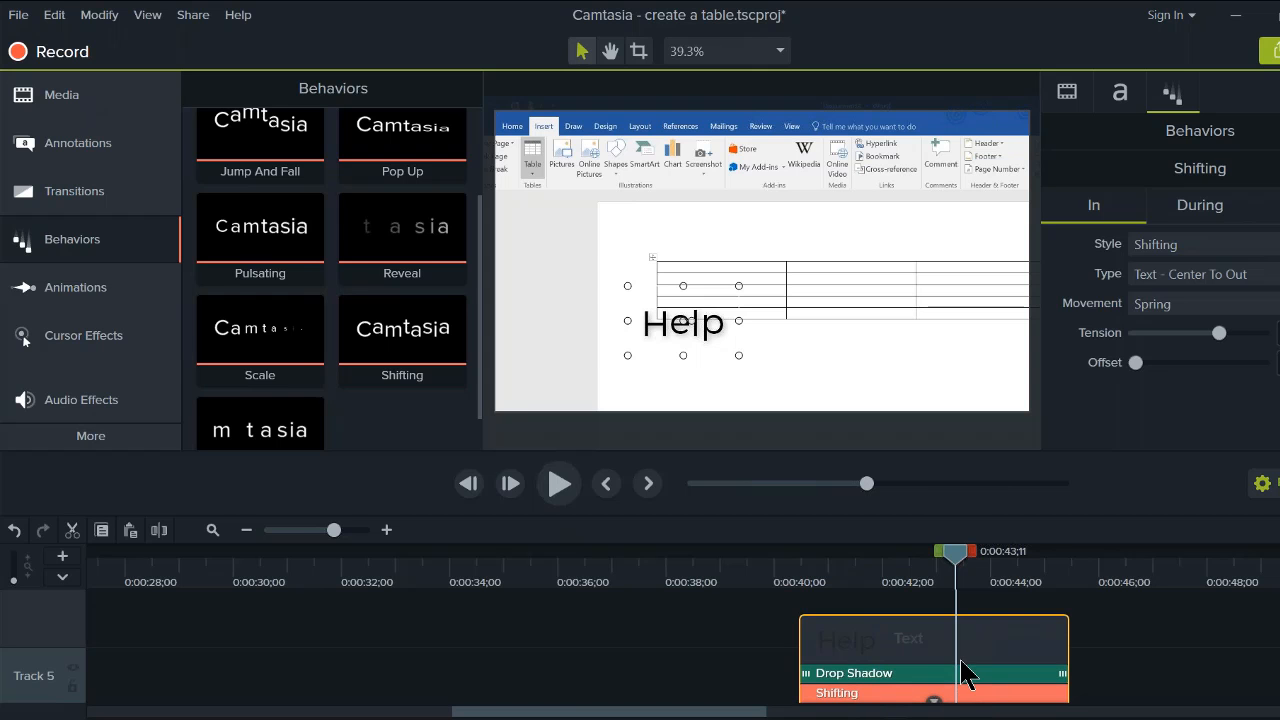
# Step: Preview the Shifting behavior on the "Help" text from 0:00:40;21
pyautogui.moveTo(956, 556); pyautogui.dragTo(811, 556)
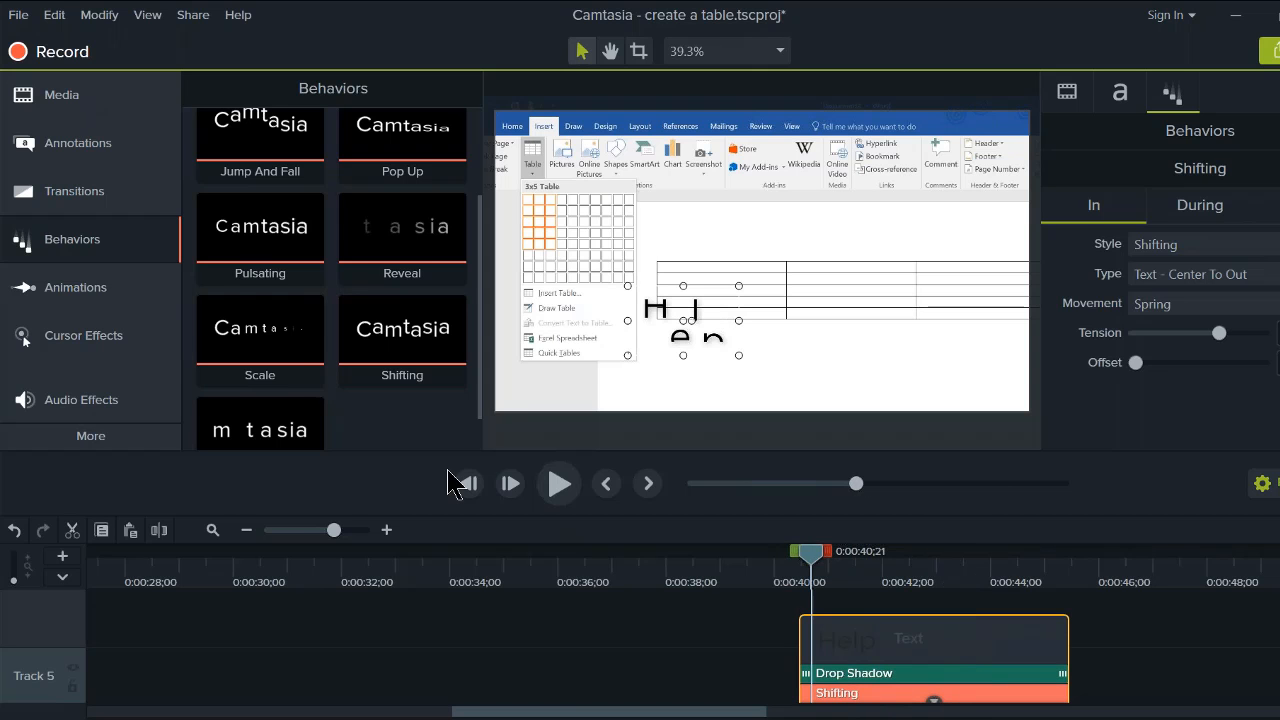
pyautogui.click(559, 487)
pyautogui.click(559, 485)
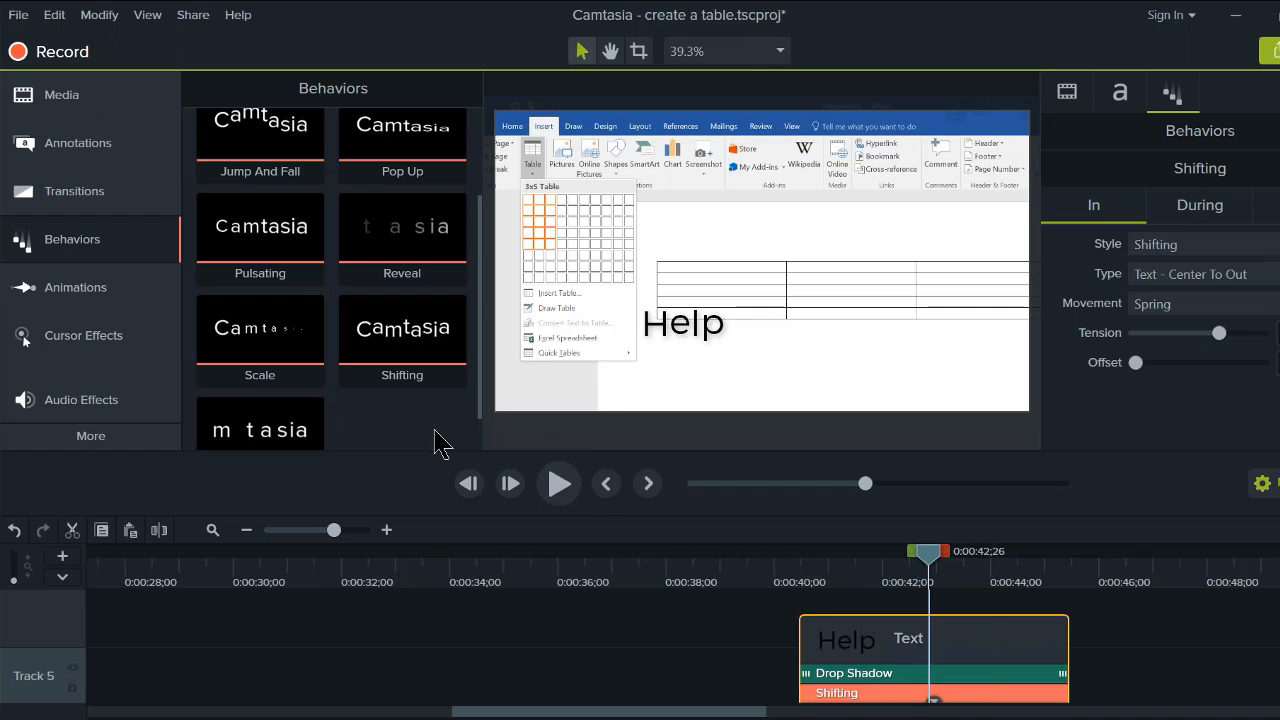
pyautogui.click(679, 321)
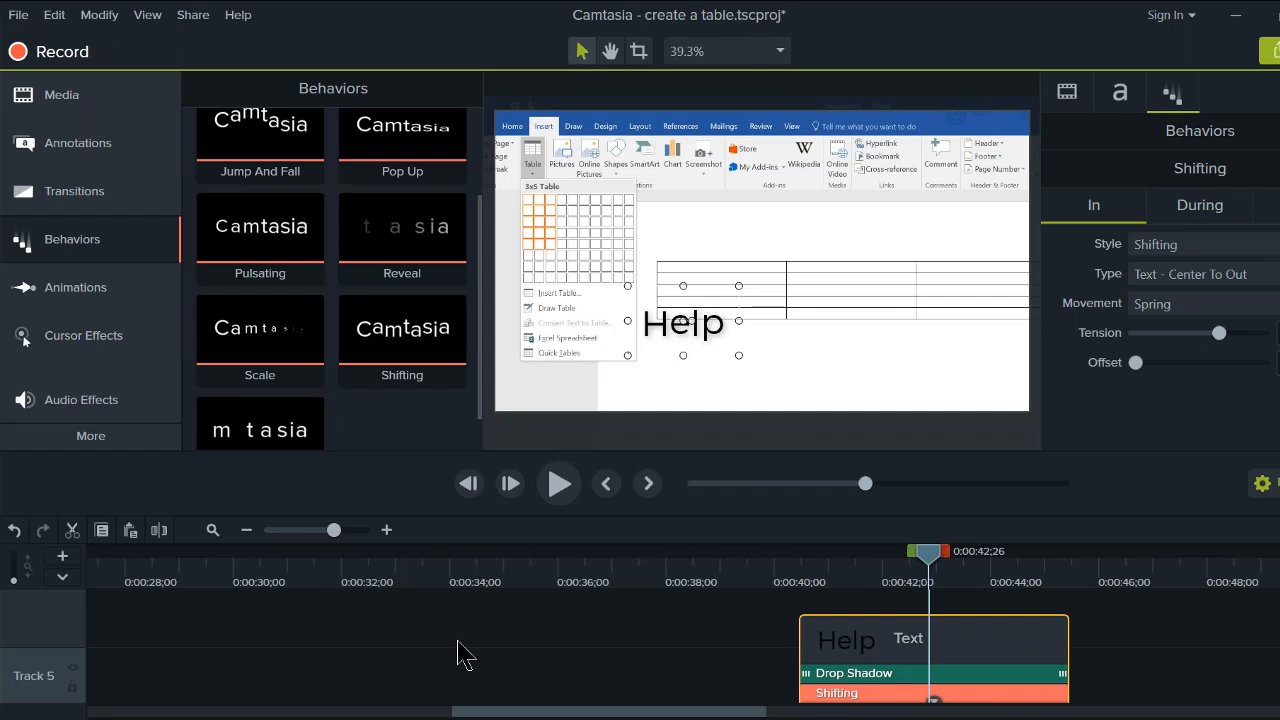
# Step: Open the Music Tracks folder in the media Library
pyautogui.click(186, 578)
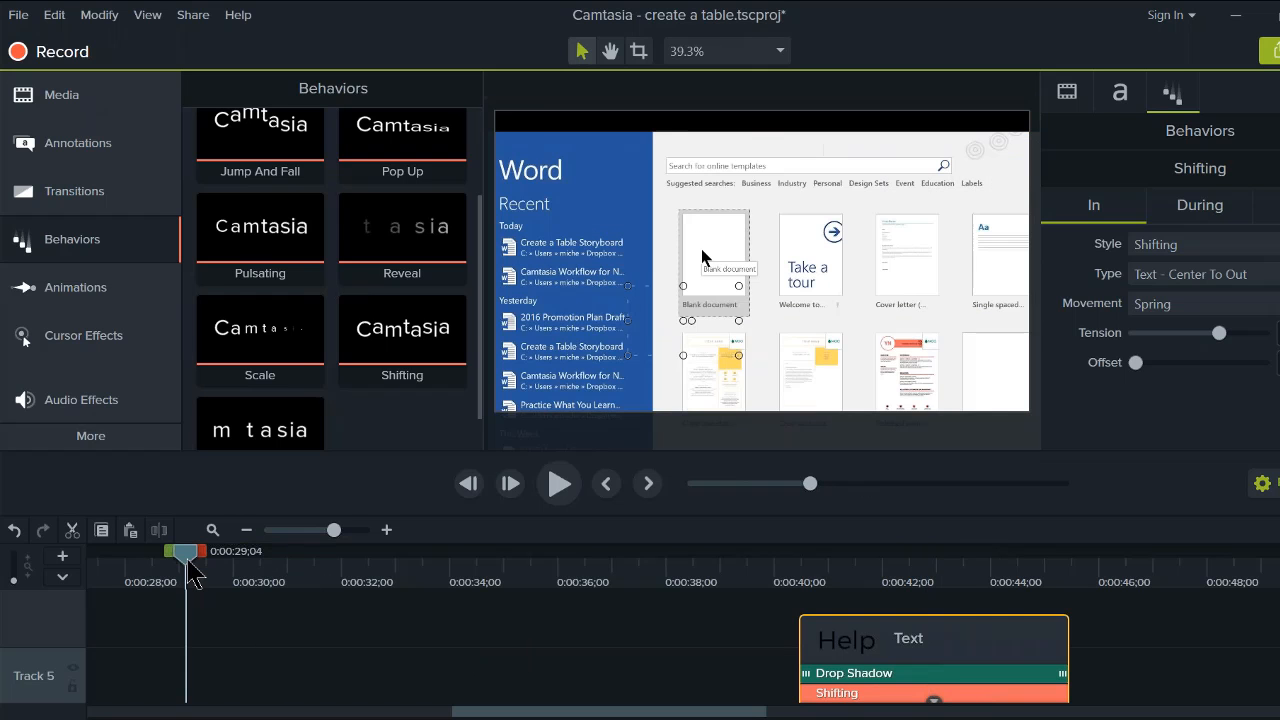
pyautogui.click(97, 100)
pyautogui.click(418, 92)
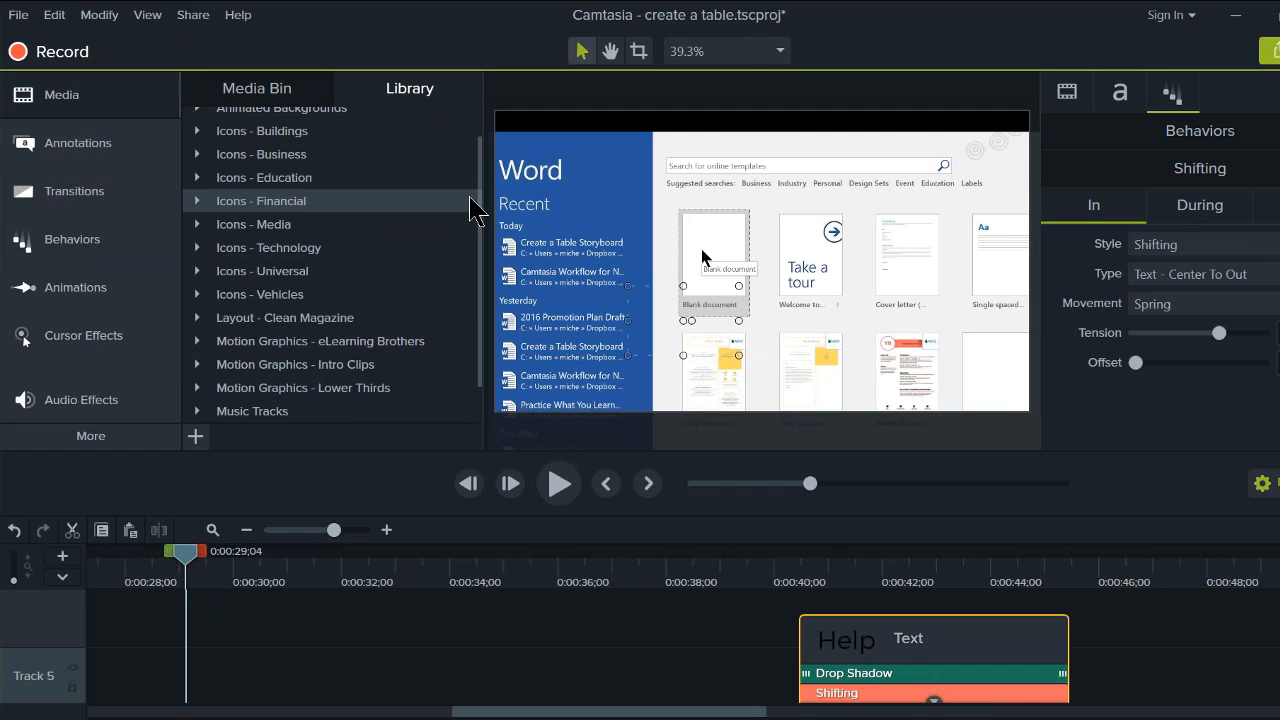
pyautogui.moveTo(480, 206); pyautogui.dragTo(477, 266)
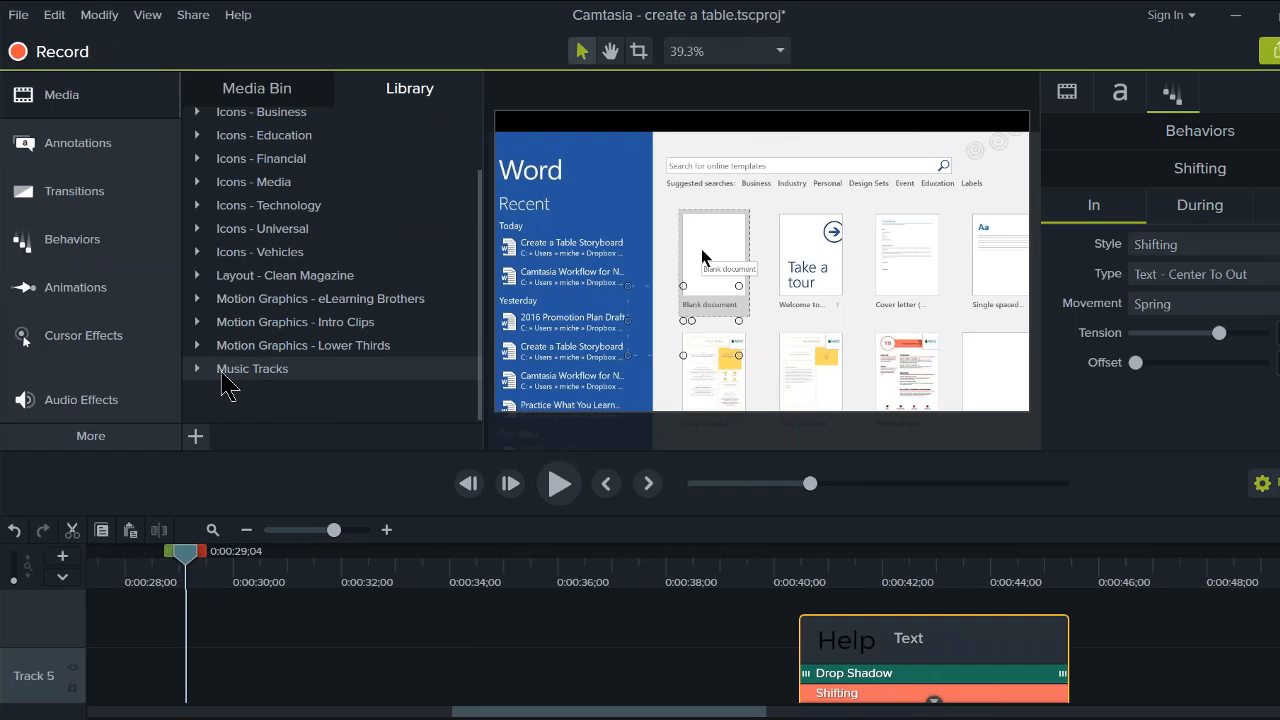
pyautogui.click(203, 370)
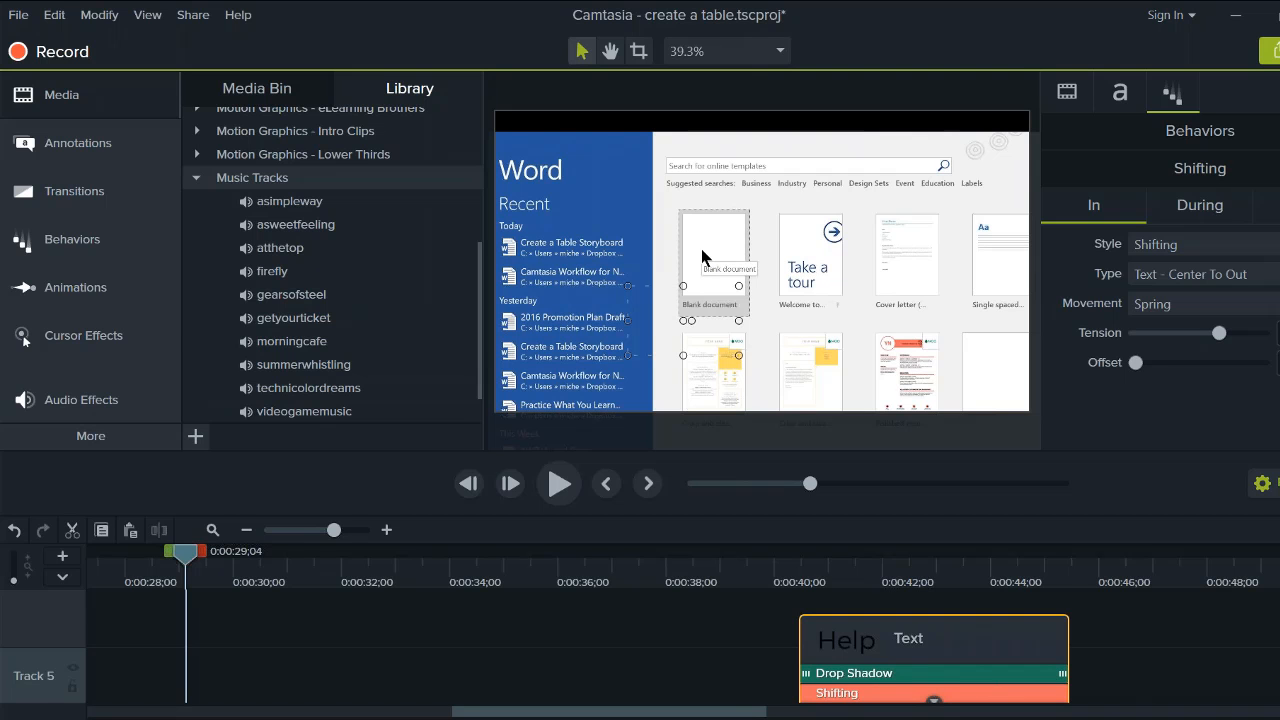
pyautogui.scroll(-5, 640, 646)
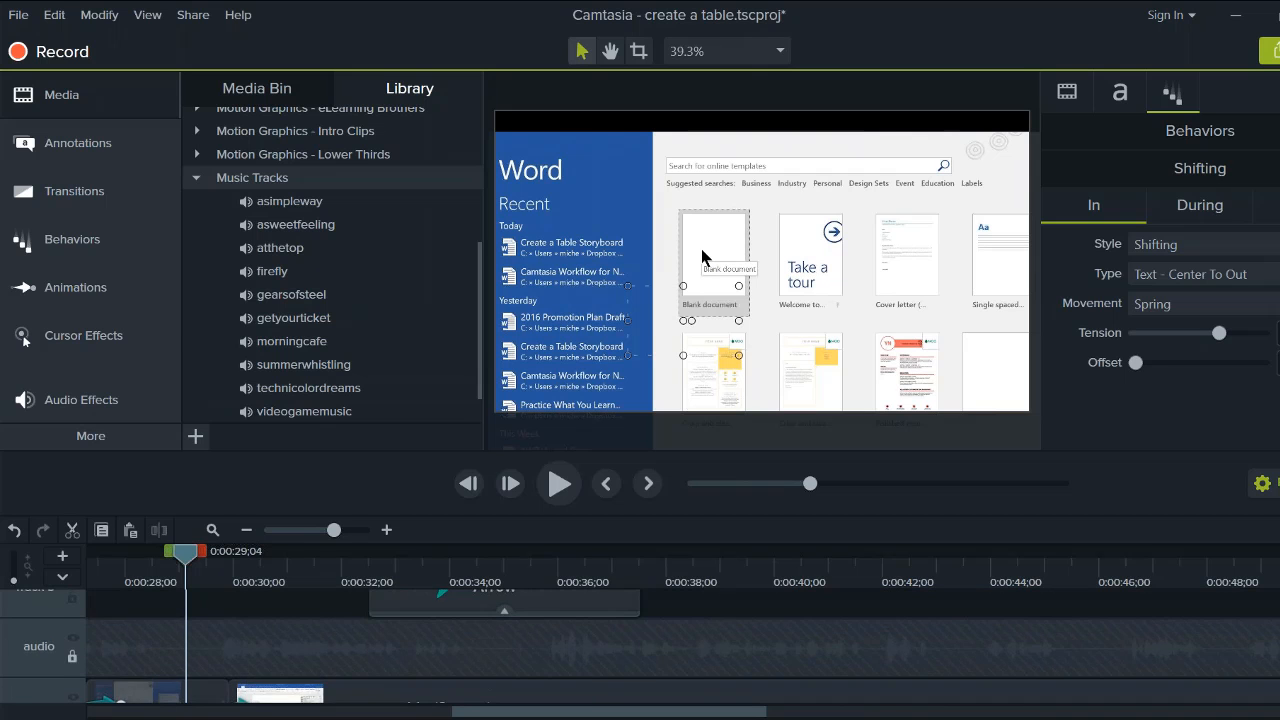
# Step: Add the technicolordreams music track to the timeline at 0:00:00;00
pyautogui.moveTo(185, 551); pyautogui.dragTo(62, 568)
pyautogui.moveTo(370, 712); pyautogui.dragTo(79, 714)
pyautogui.click(124, 575)
pyautogui.moveTo(123, 560); pyautogui.dragTo(77, 558)
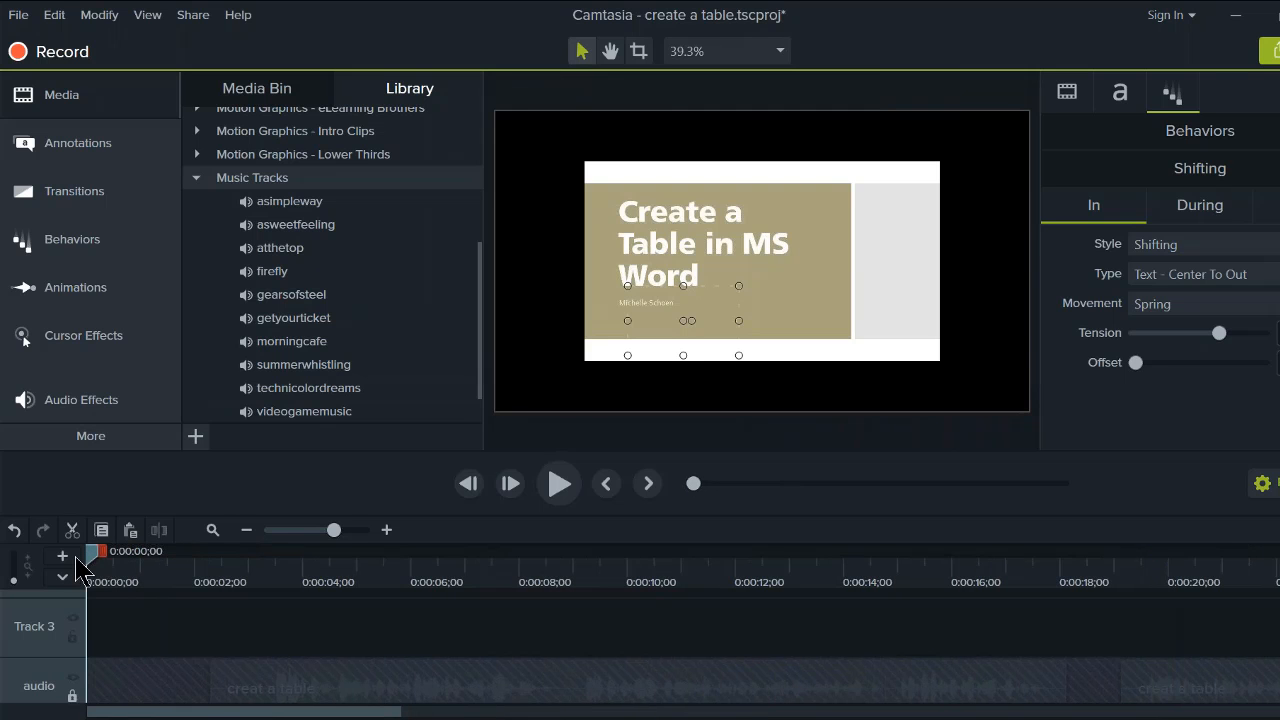
pyautogui.rightClick(283, 392)
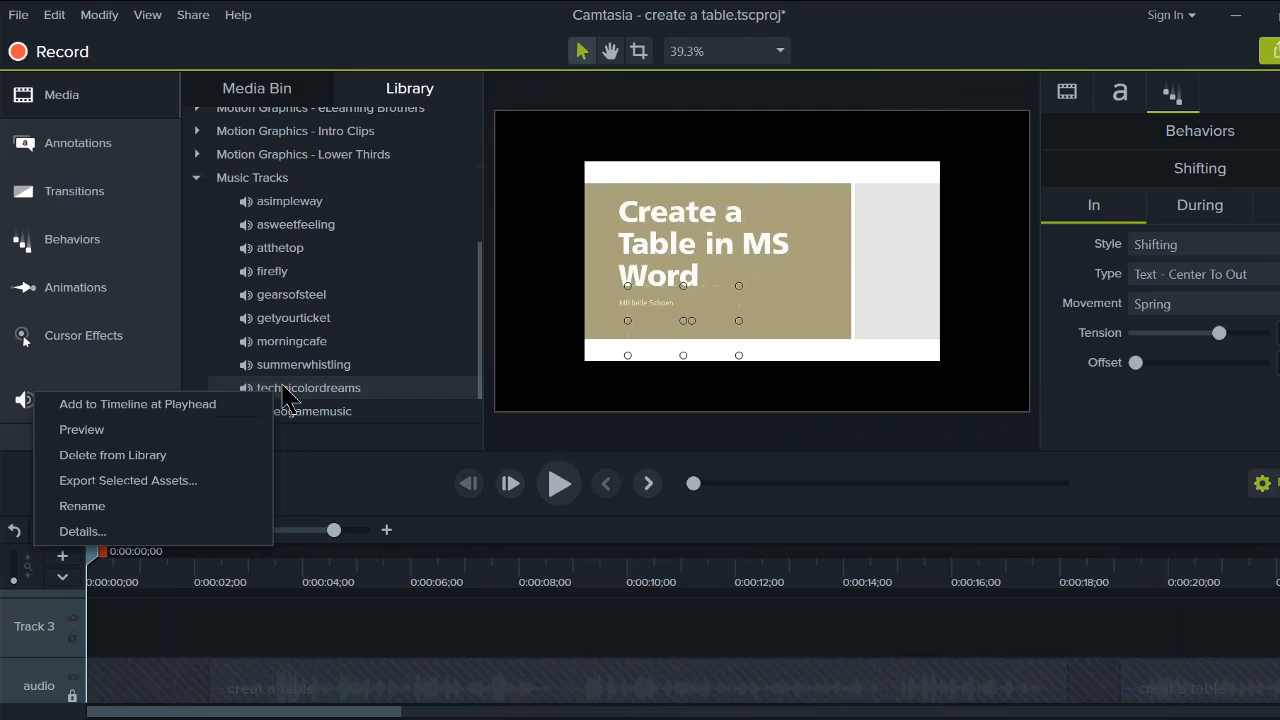
pyautogui.click(195, 405)
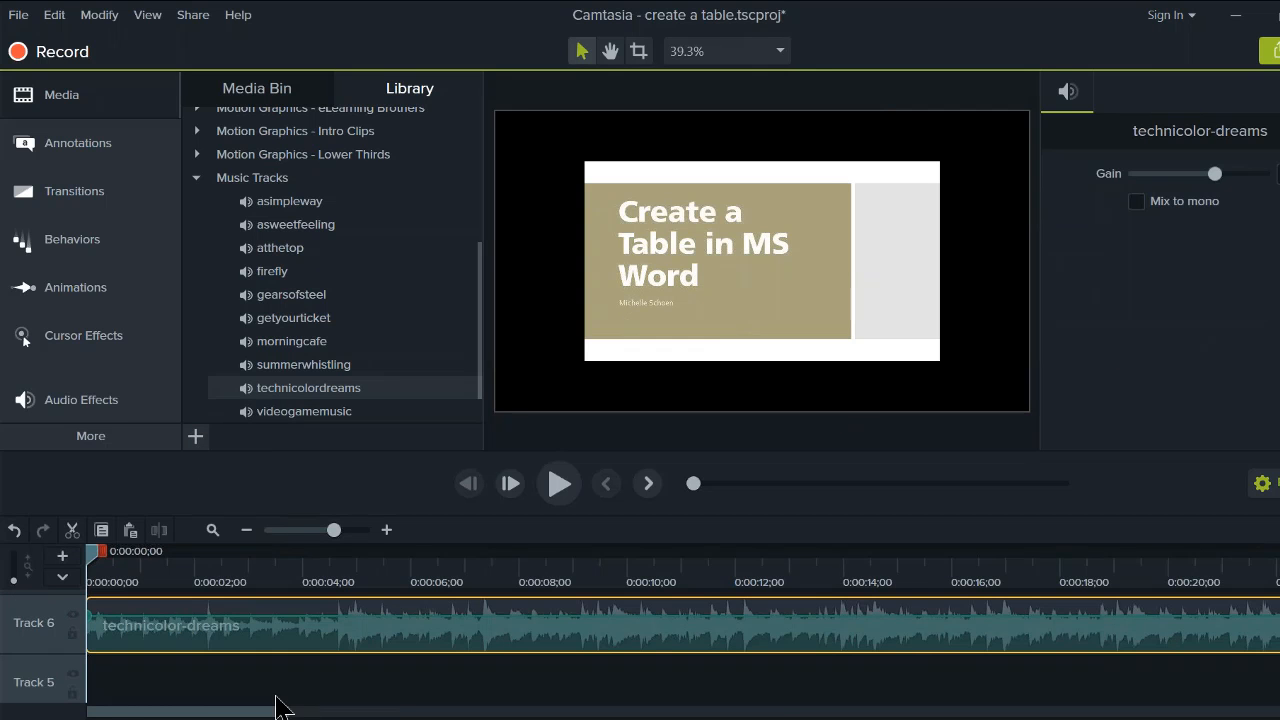
# Step: Shorten the technicolor-dreams clip to about 25 seconds and move it to the start of Track 5
pyautogui.moveTo(333, 530); pyautogui.dragTo(301, 531)
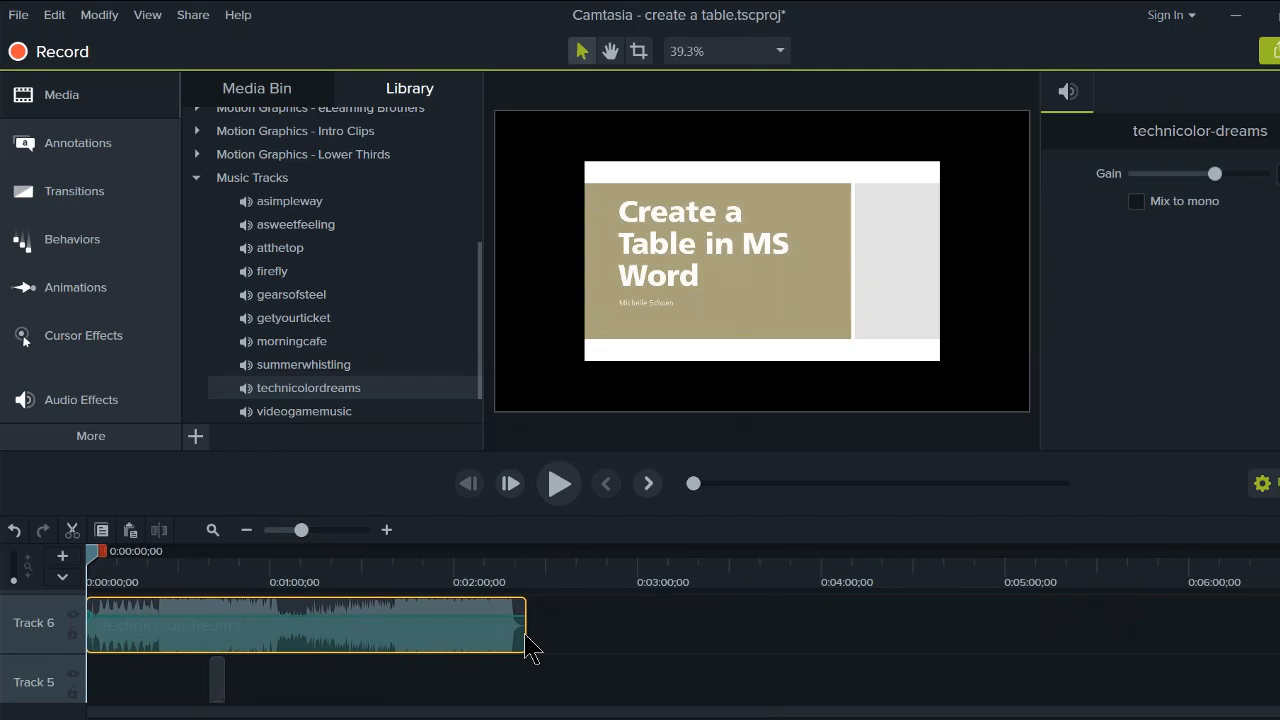
pyautogui.moveTo(525, 635); pyautogui.dragTo(157, 614)
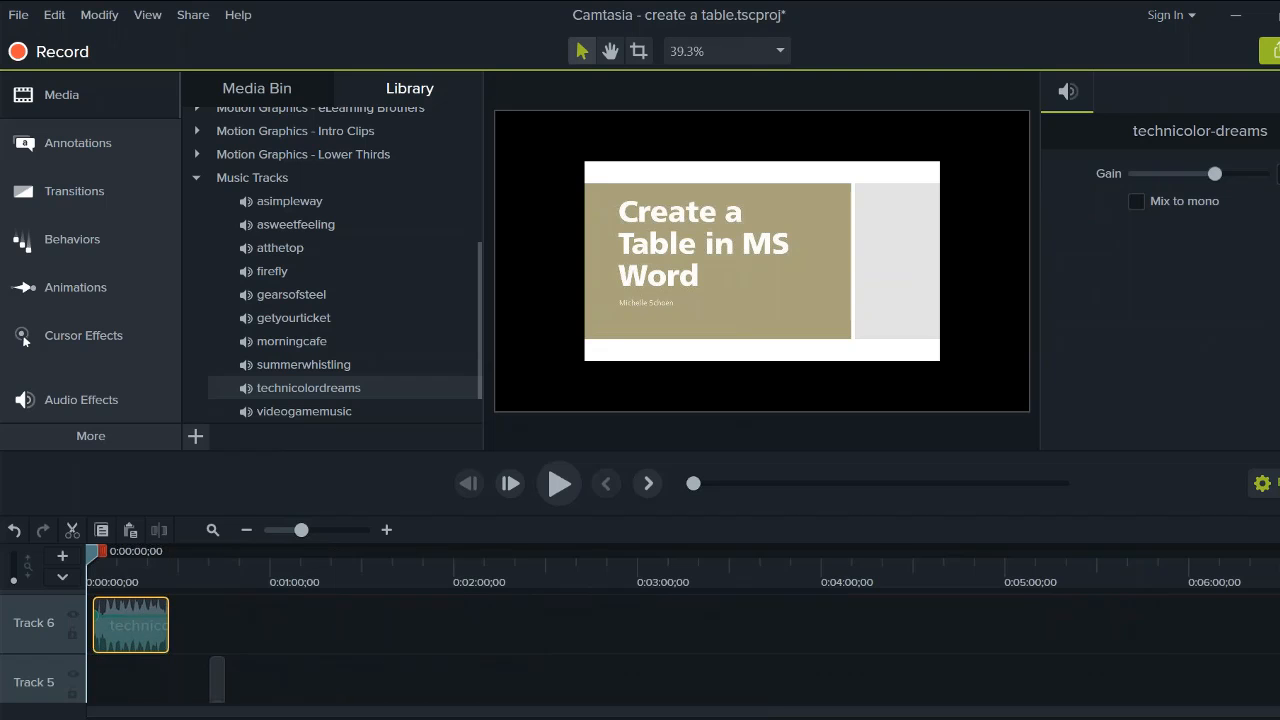
pyautogui.scroll(-1, 195, 690)
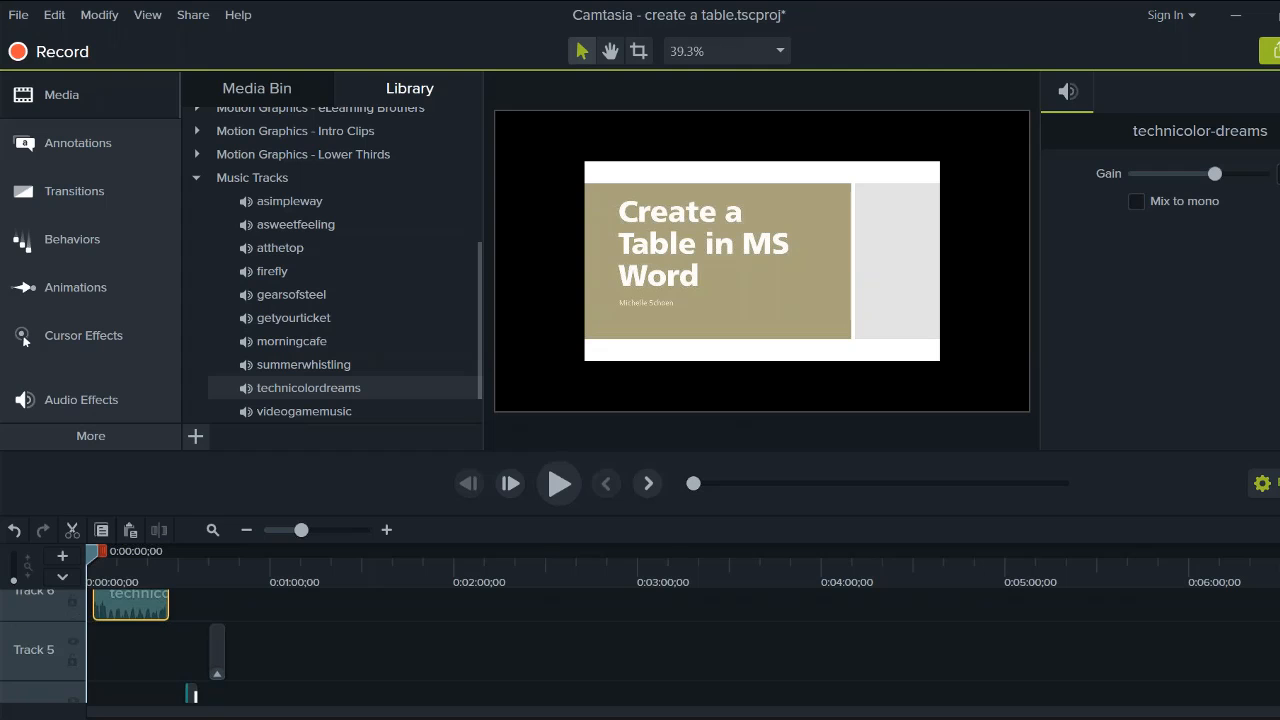
pyautogui.scroll(1, 230, 675)
pyautogui.moveTo(149, 640); pyautogui.dragTo(134, 689)
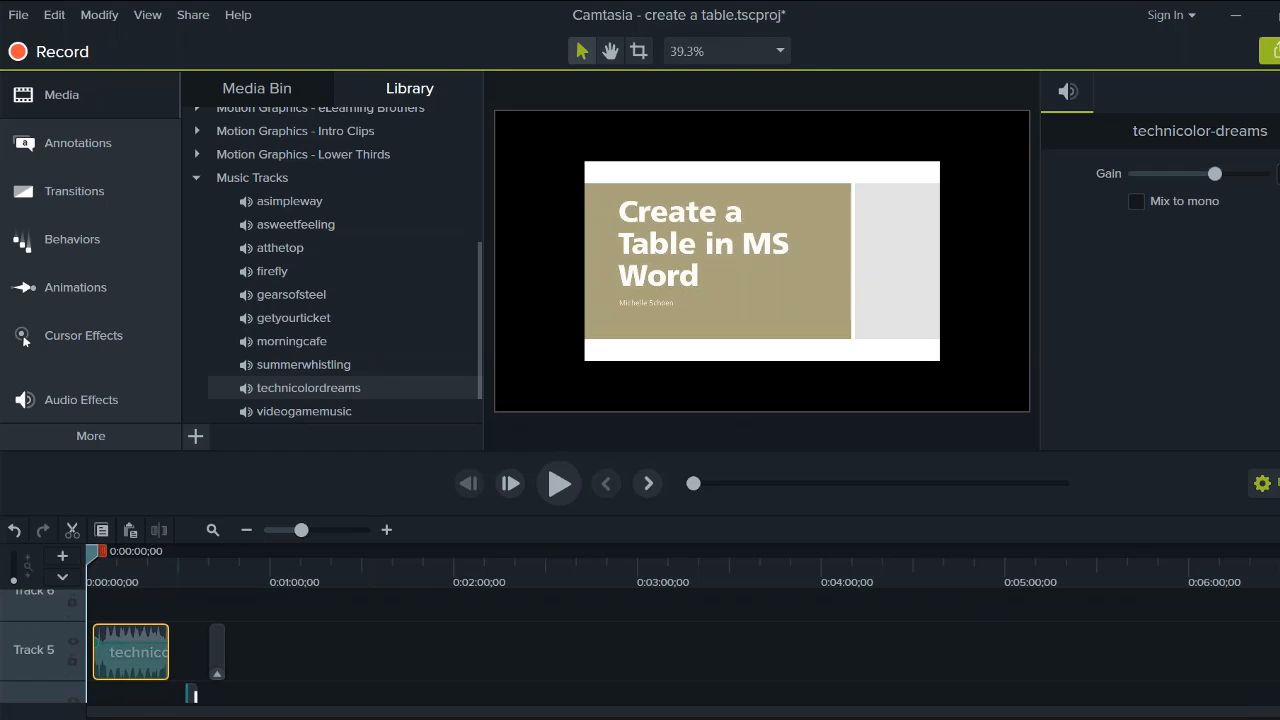
pyautogui.scroll(-1, 145, 645)
pyautogui.moveTo(142, 640); pyautogui.dragTo(133, 640)
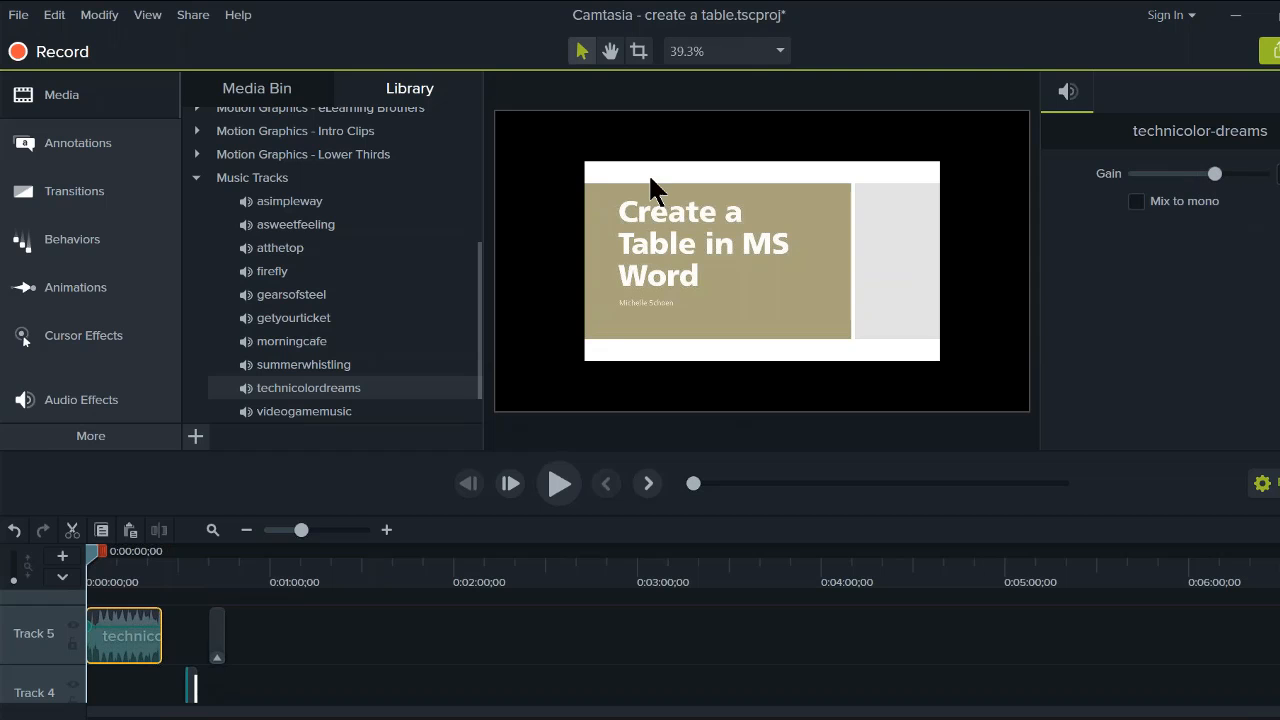
# Step: Apply the Fade In audio effect to the music clip and extend its end to the start of the "Help" clip
pyautogui.click(97, 398)
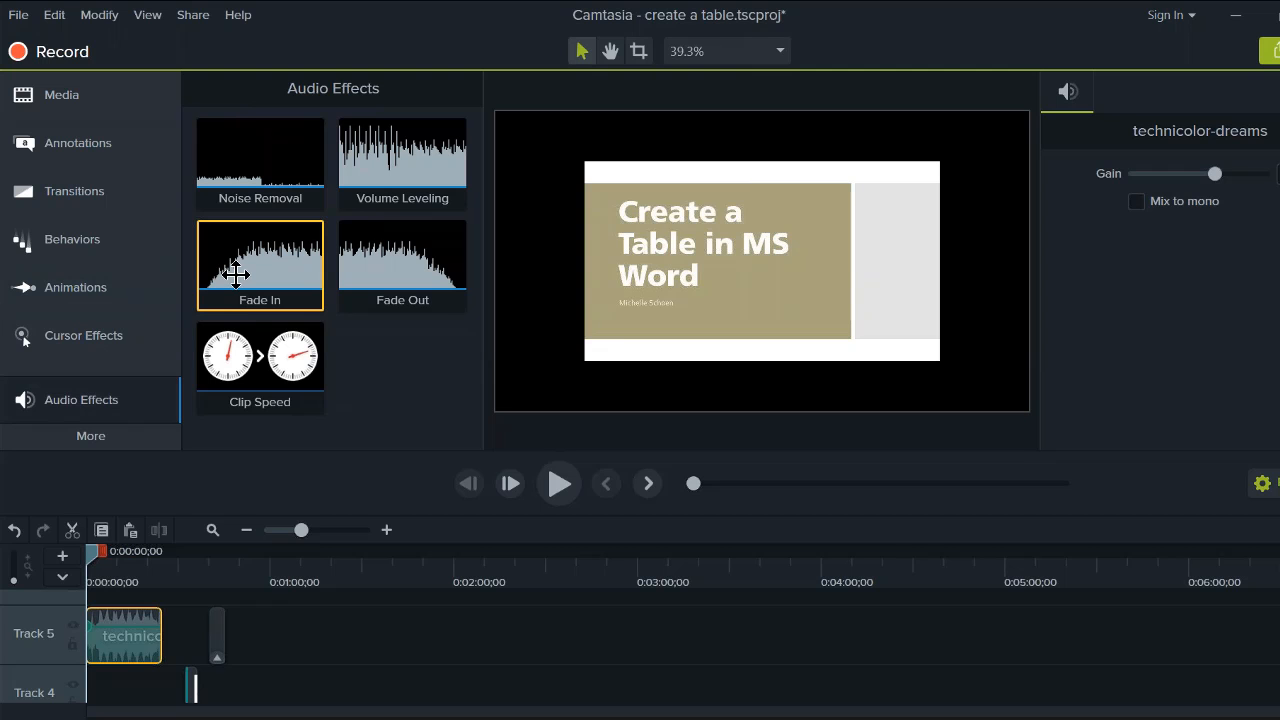
pyautogui.moveTo(236, 276); pyautogui.dragTo(406, 650)
pyautogui.click(110, 624)
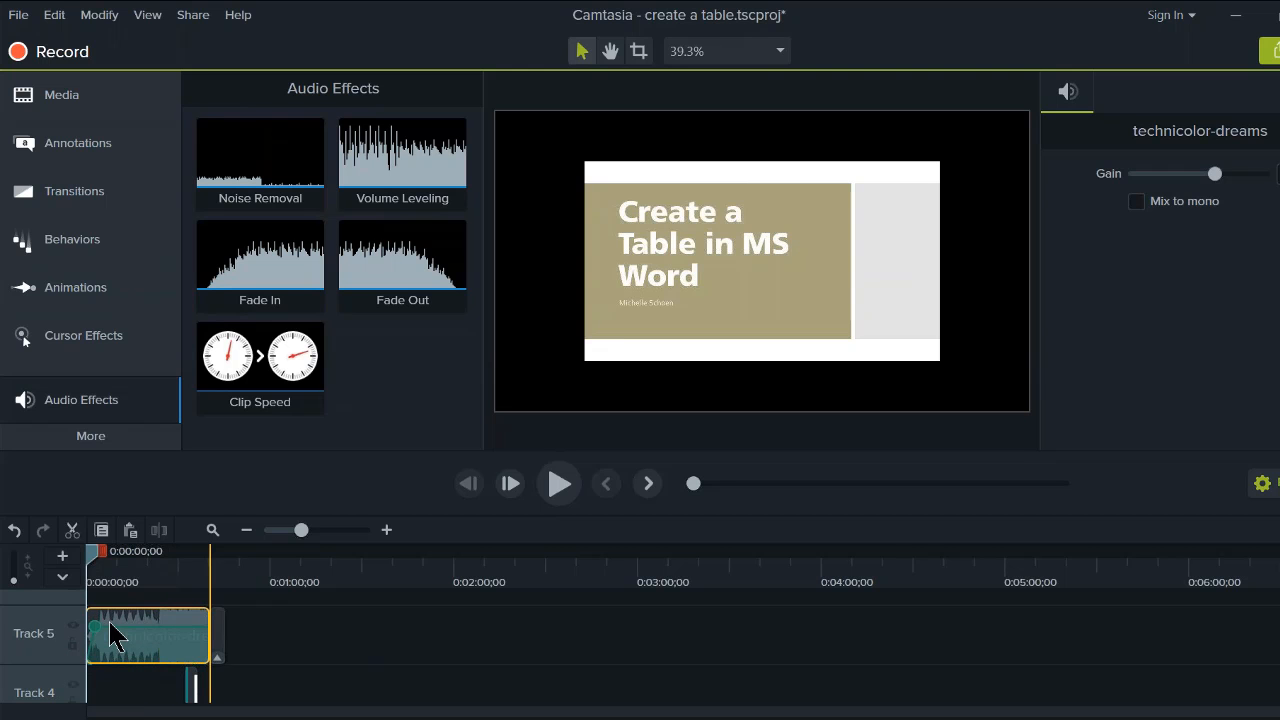
# Step: Apply Fade Out to the music clip and lengthen both fades, ending the fade-in at about 0:00:07 and starting the fade-out at about 0:00:35
pyautogui.moveTo(303, 532); pyautogui.dragTo(316, 538)
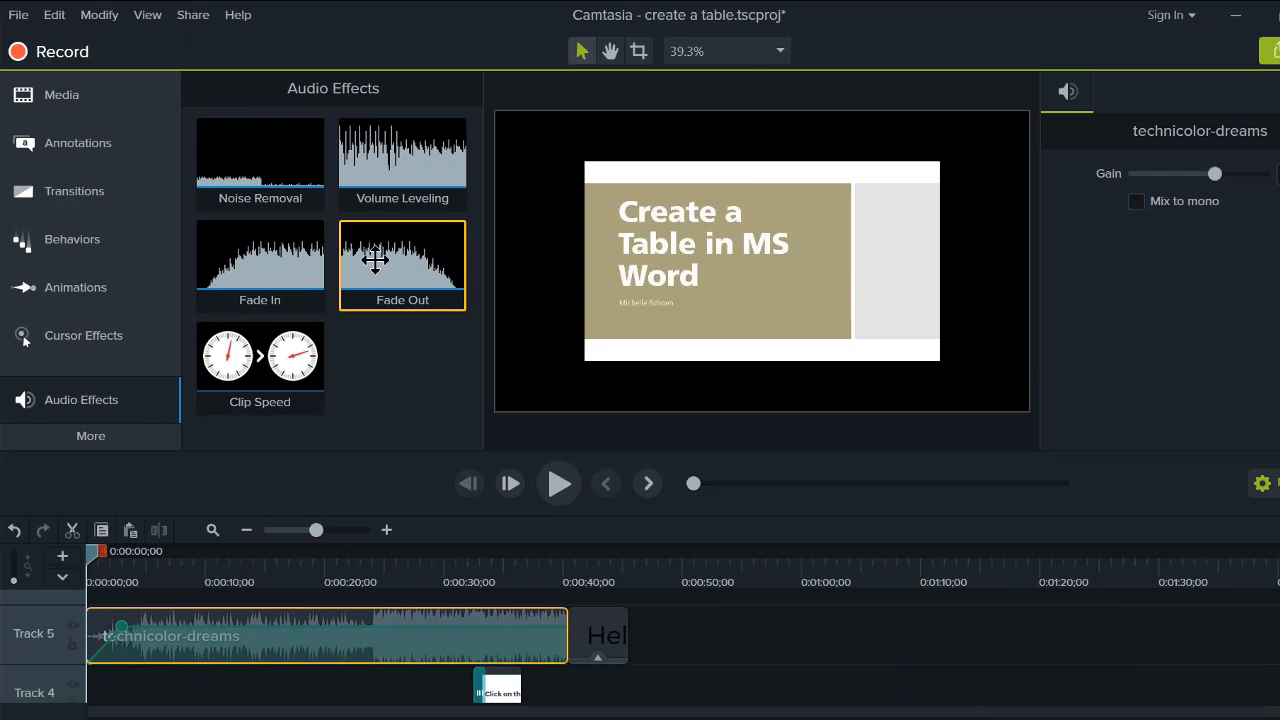
pyautogui.moveTo(375, 262); pyautogui.dragTo(525, 655)
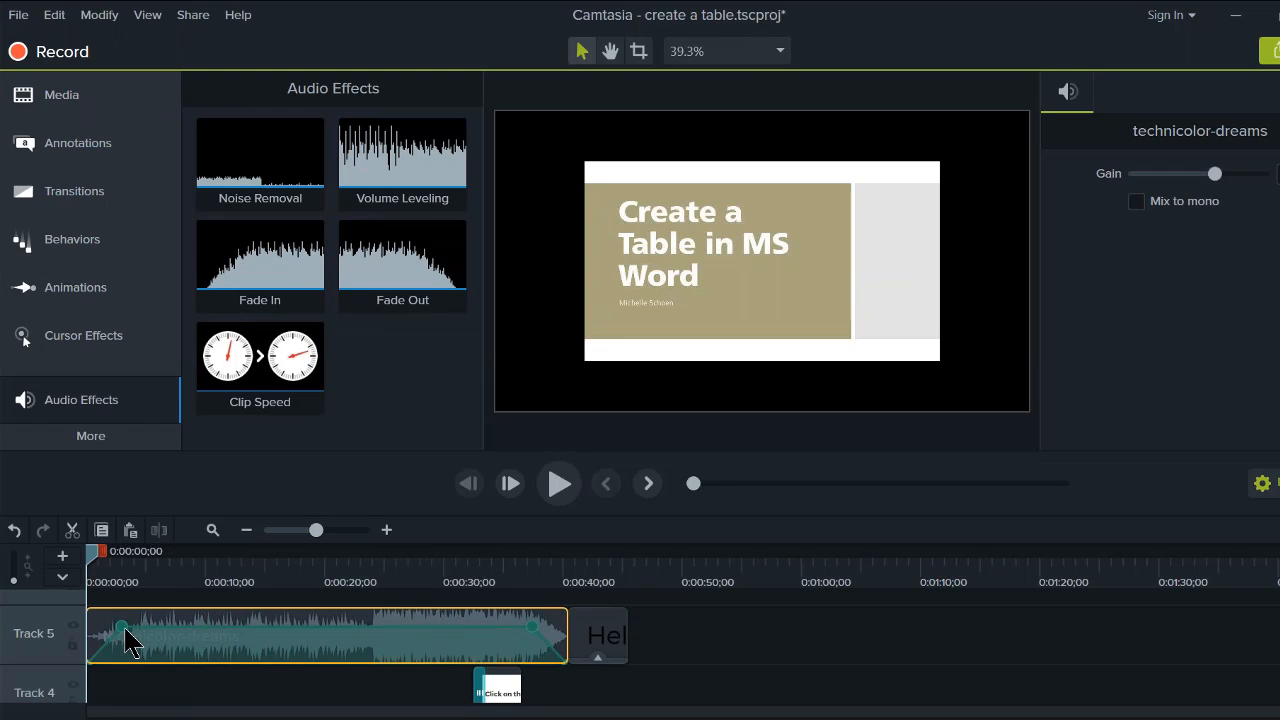
pyautogui.moveTo(120, 630); pyautogui.dragTo(170, 660)
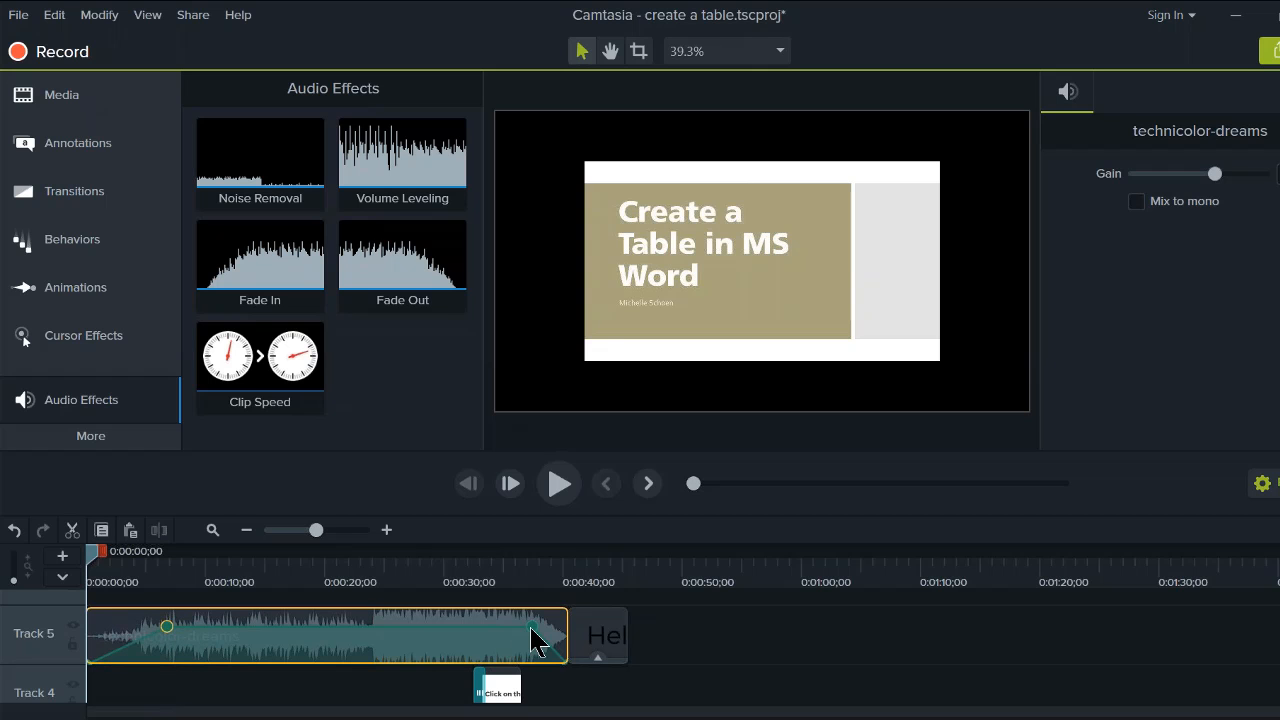
pyautogui.moveTo(532, 627); pyautogui.dragTo(502, 638)
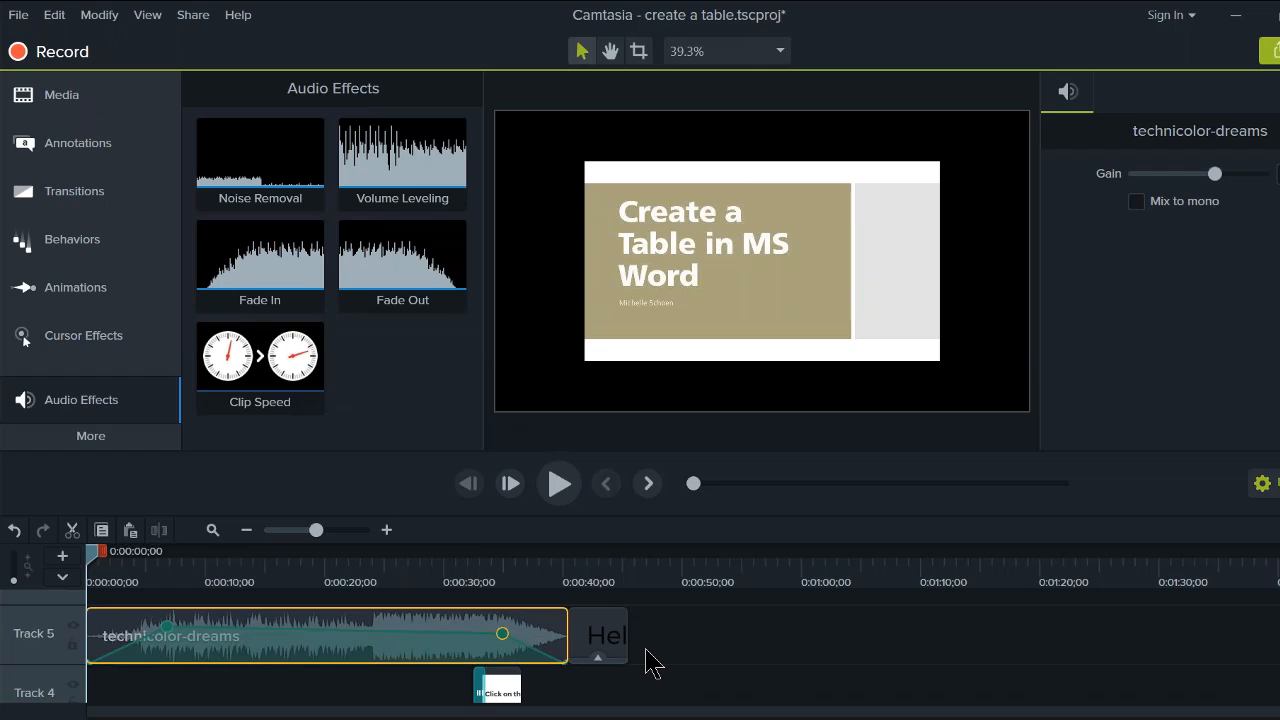
pyautogui.click(118, 450)
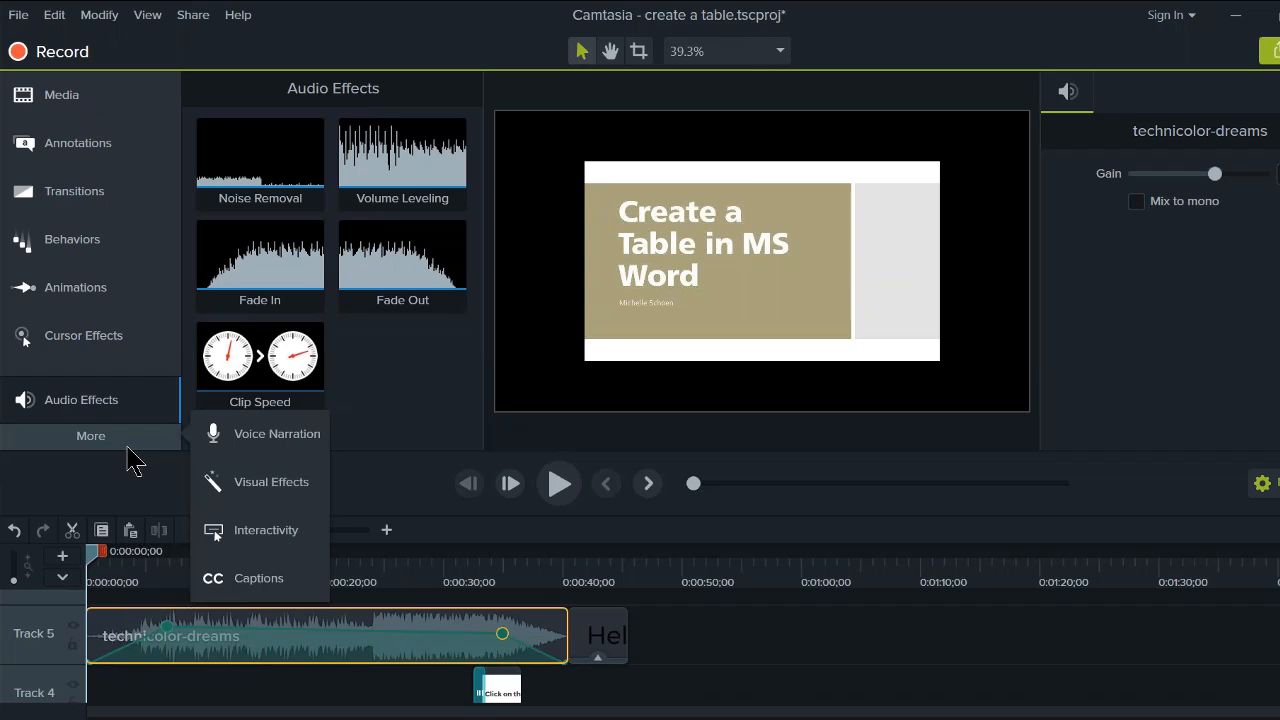
pyautogui.click(647, 667)
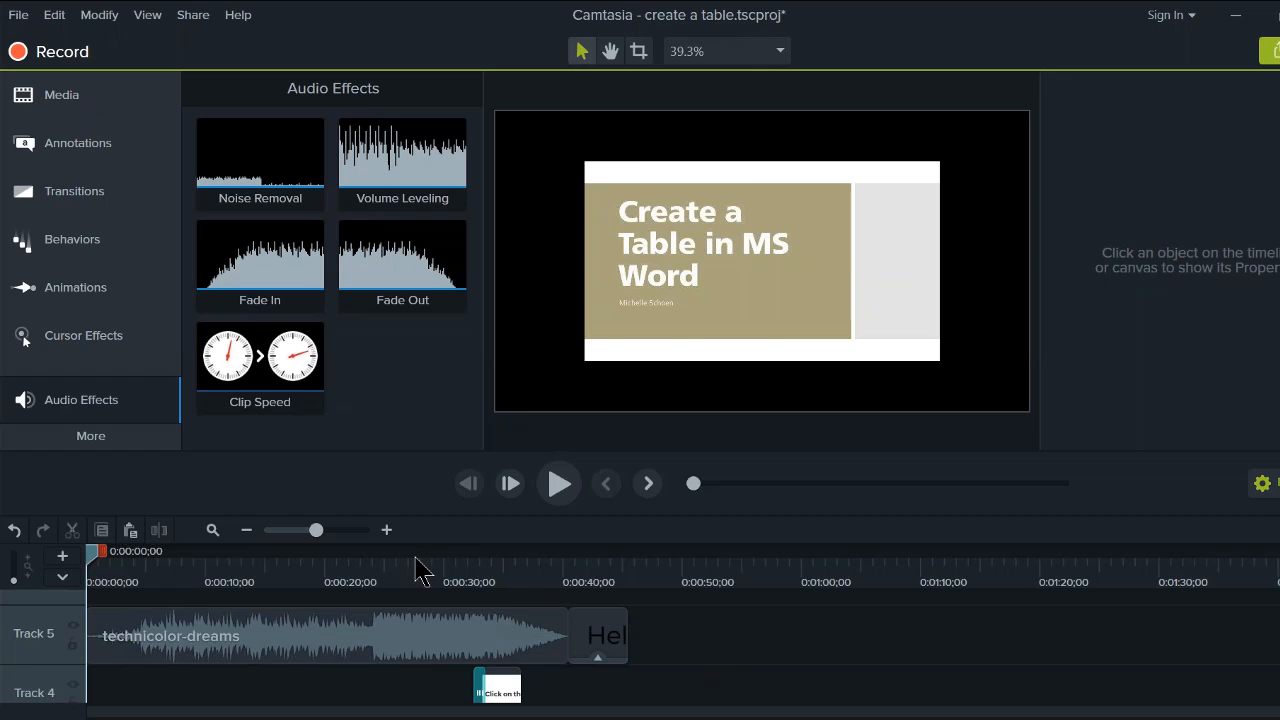
# Step: Add a timeline marker named "c" at about 0:00:30
pyautogui.moveTo(420, 572)
pyautogui.mouseDown()
pyautogui.moveTo(386, 572)
pyautogui.moveTo(480, 607)
pyautogui.moveTo(457, 606)
pyautogui.mouseUp()
pyautogui.press('m')
pyautogui.write('c')
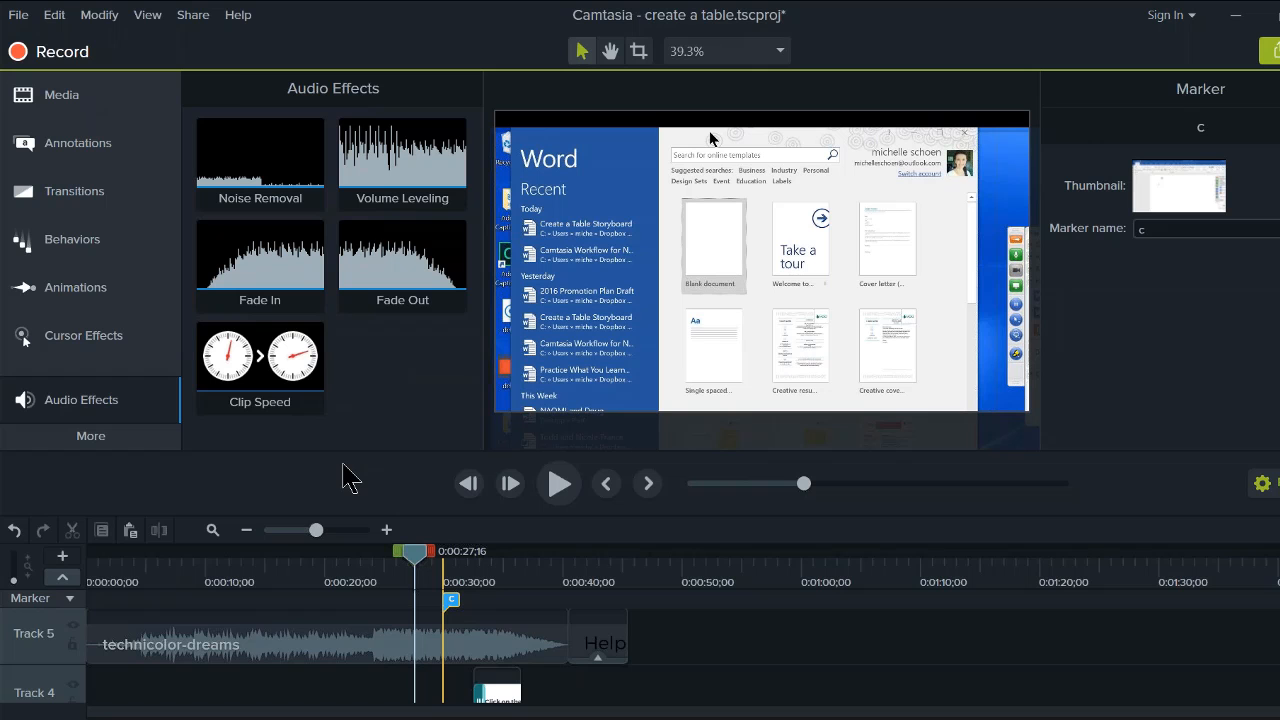
# Step: Start a new custom production in the MP4 - Smart Player (HTML5) format and proceed to the Smart Player options
pyautogui.click(194, 32)
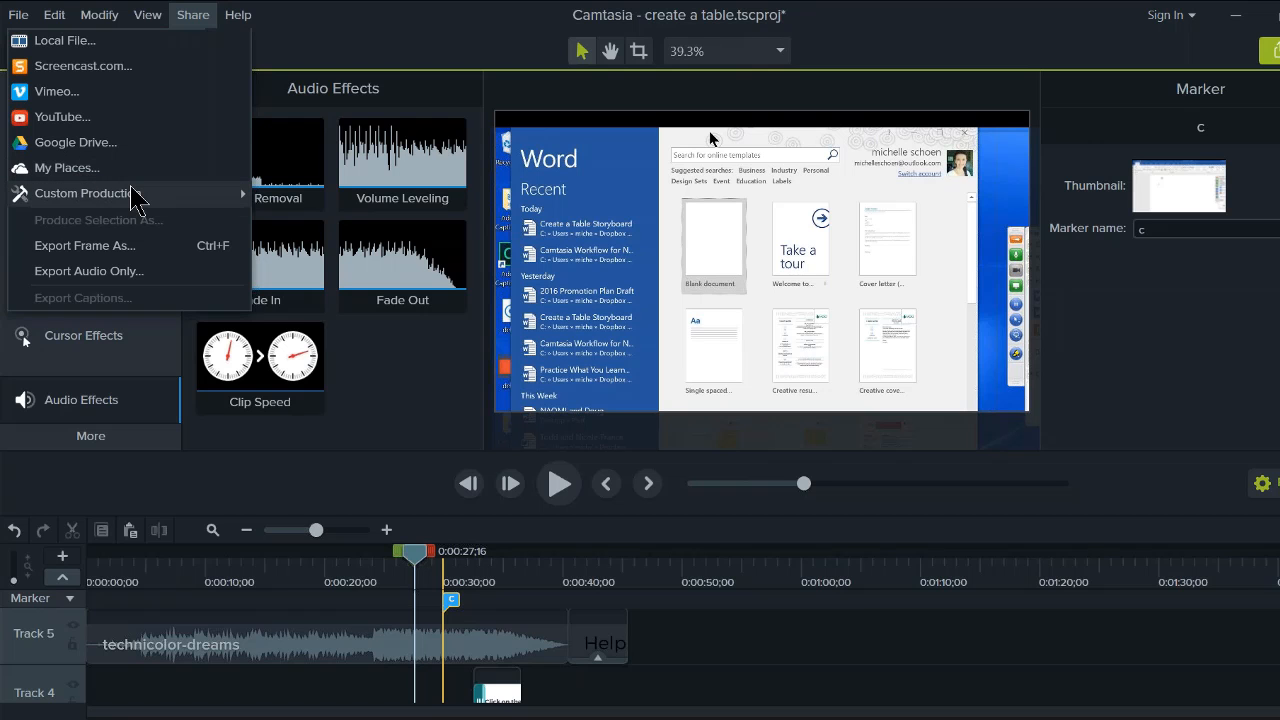
pyautogui.moveTo(135, 193)
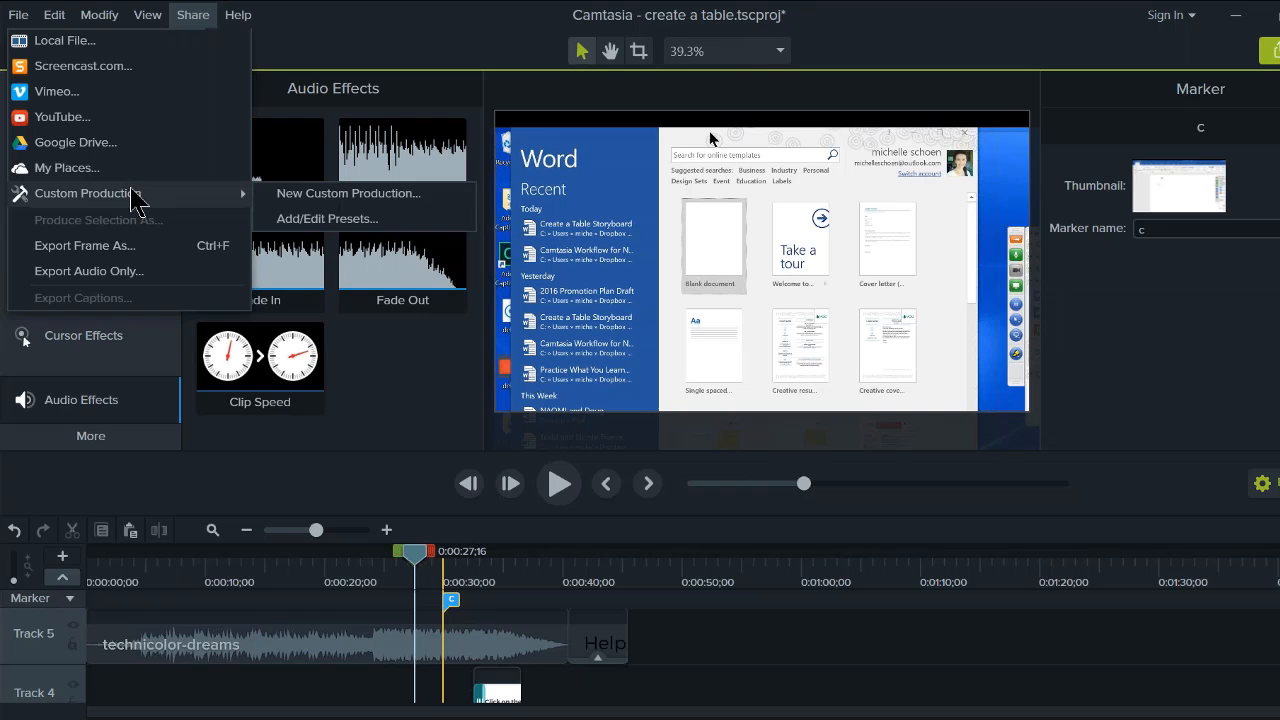
pyautogui.click(300, 192)
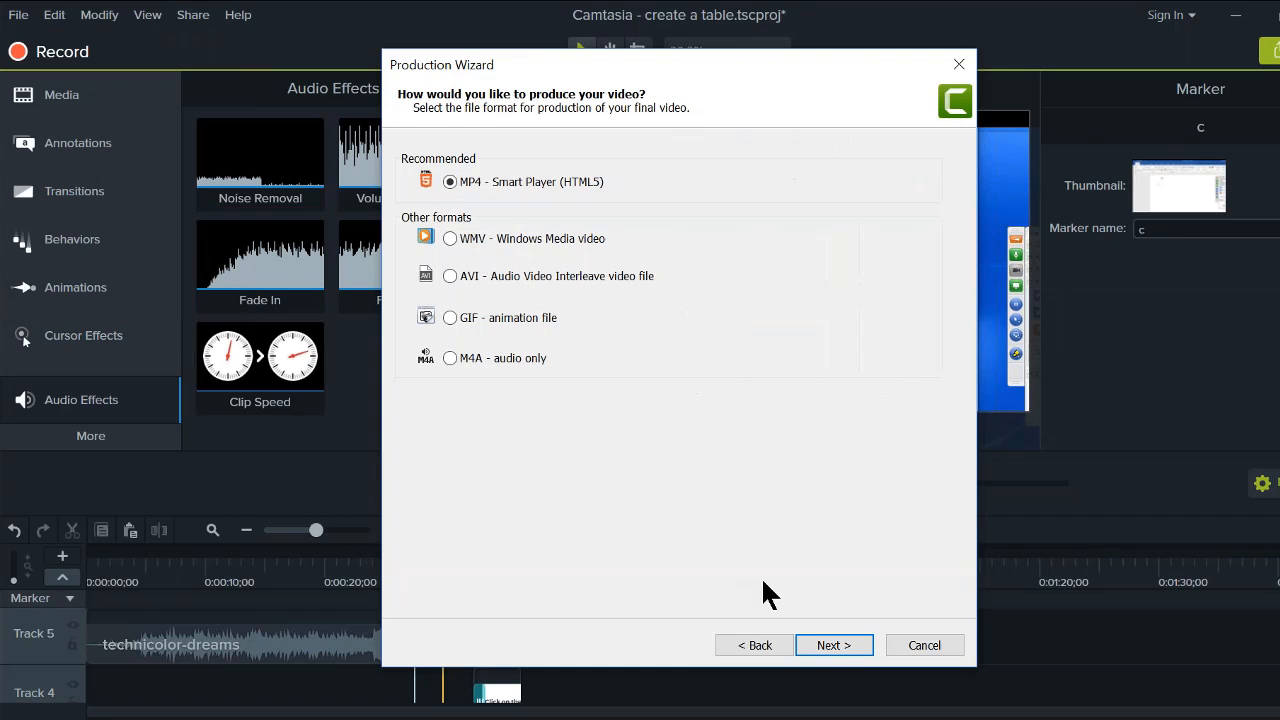
pyautogui.click(830, 646)
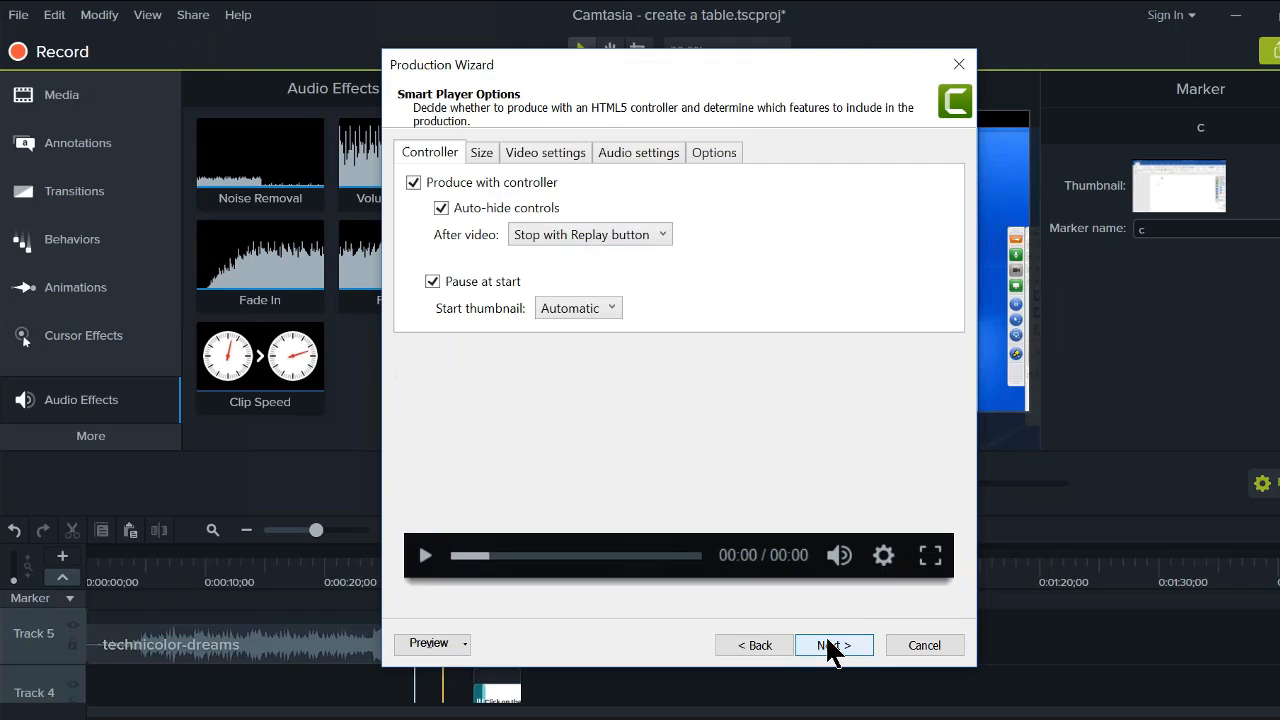
# Step: Review the Smart Player size, video and audio settings, the available frame rates, and the table of contents and caption options
pyautogui.click(481, 152)
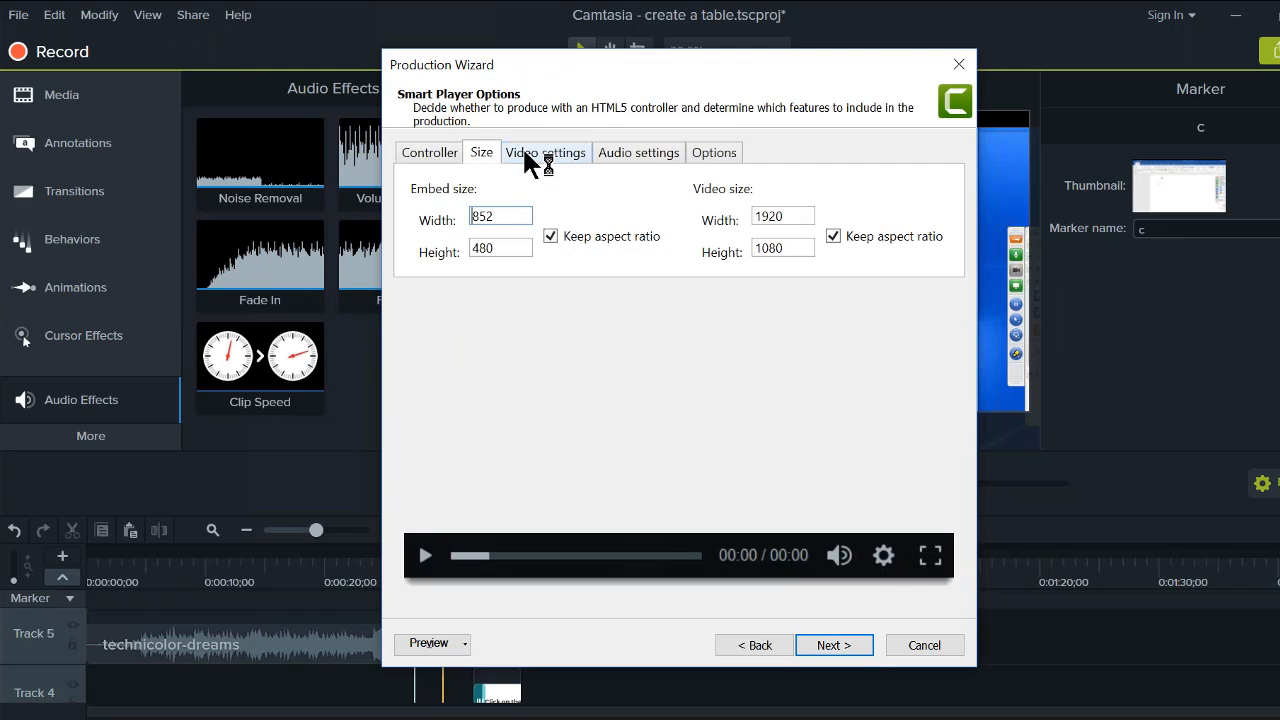
pyautogui.click(524, 152)
pyautogui.doubleClick(517, 188)
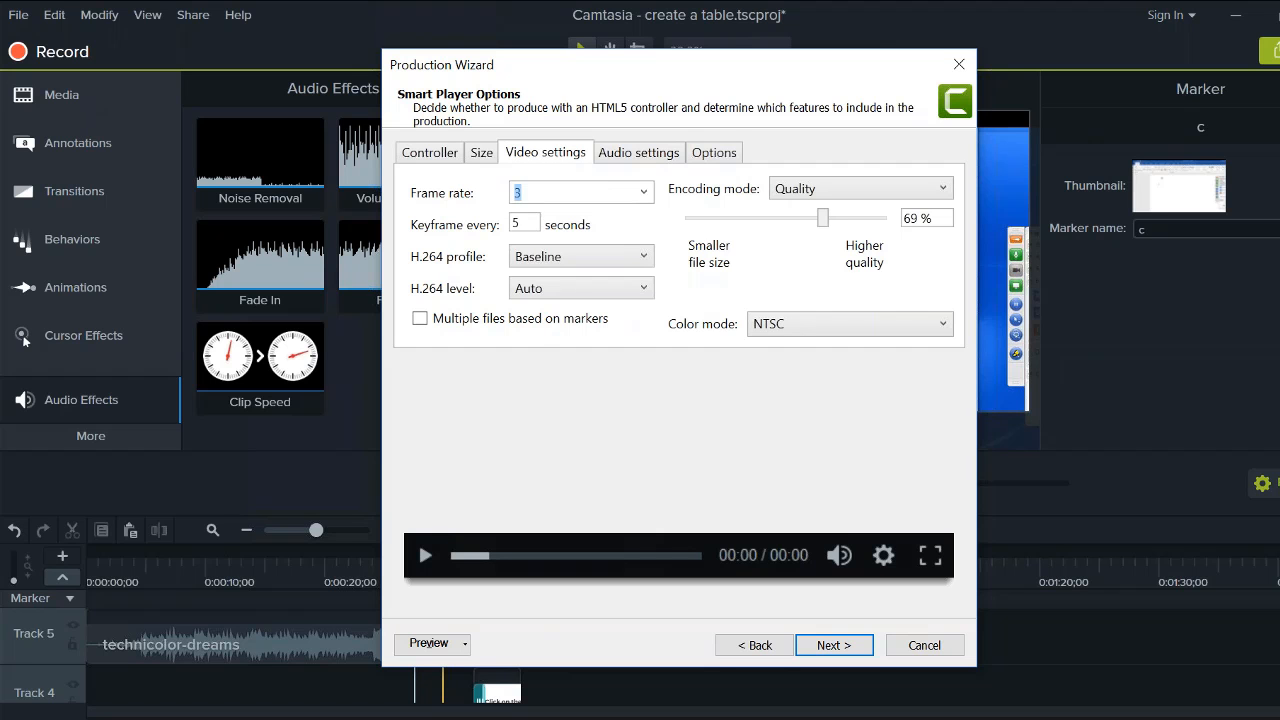
pyautogui.click(642, 194)
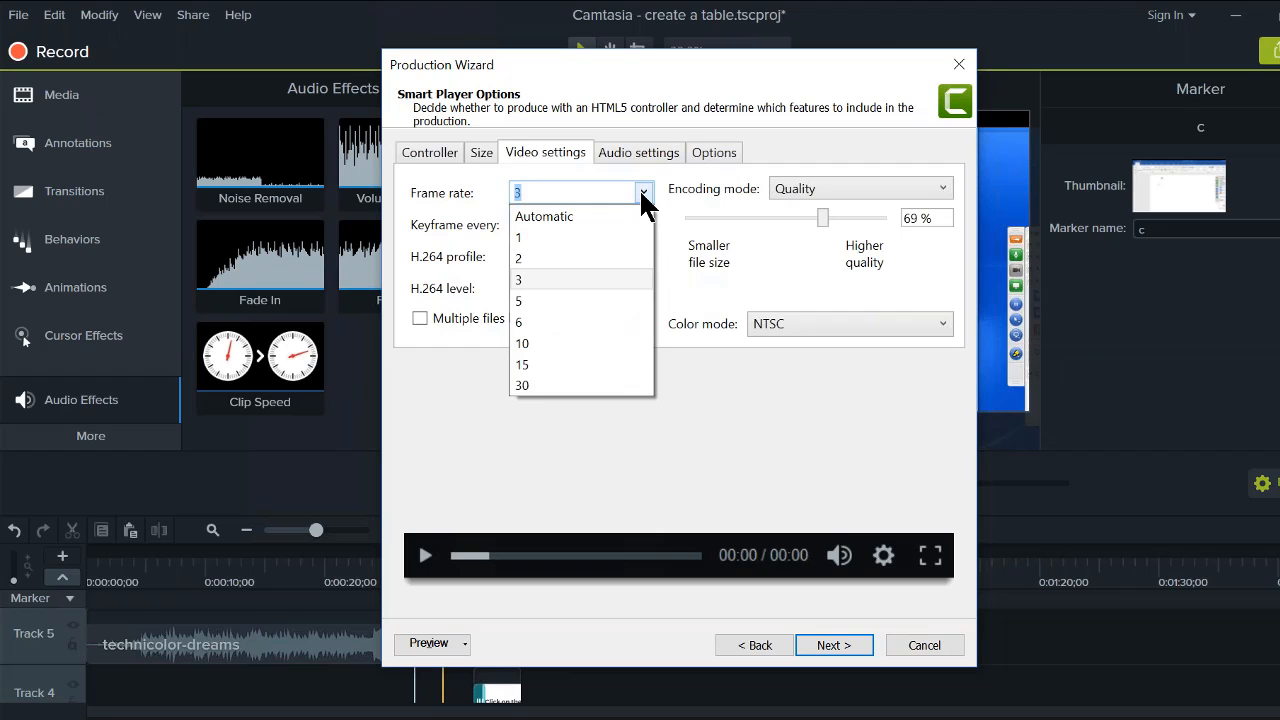
pyautogui.click(490, 378)
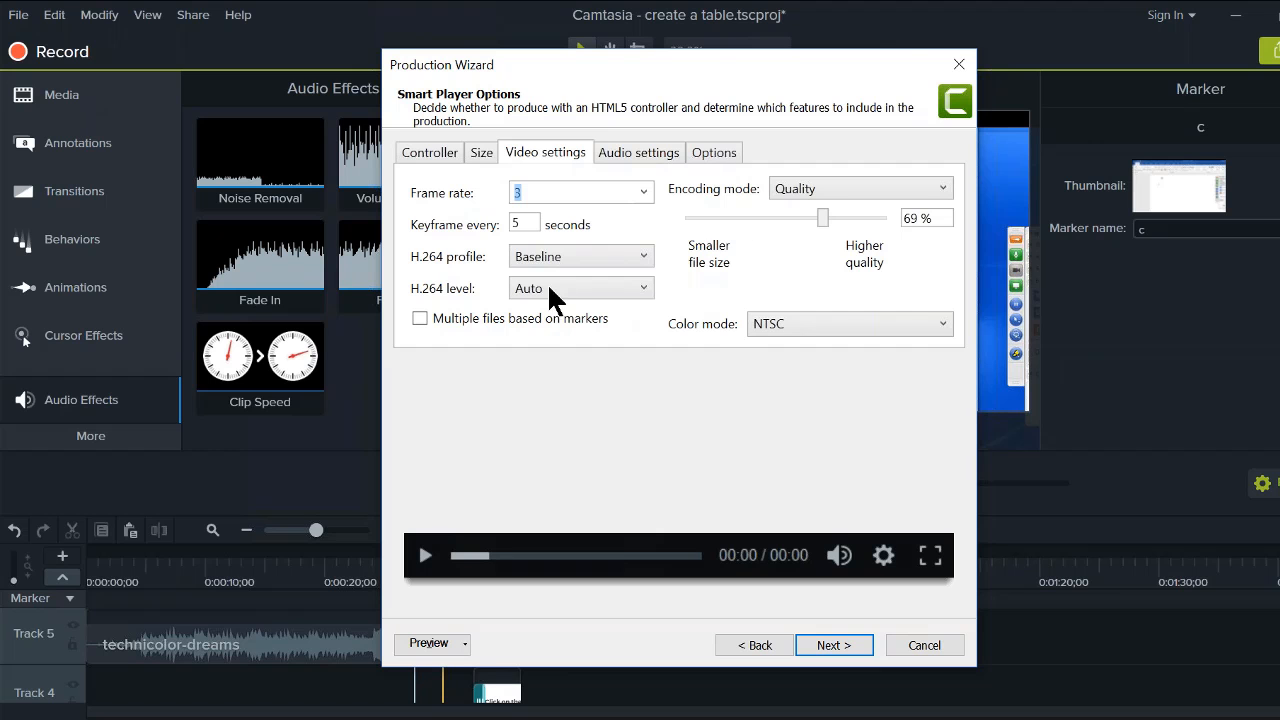
pyautogui.click(641, 151)
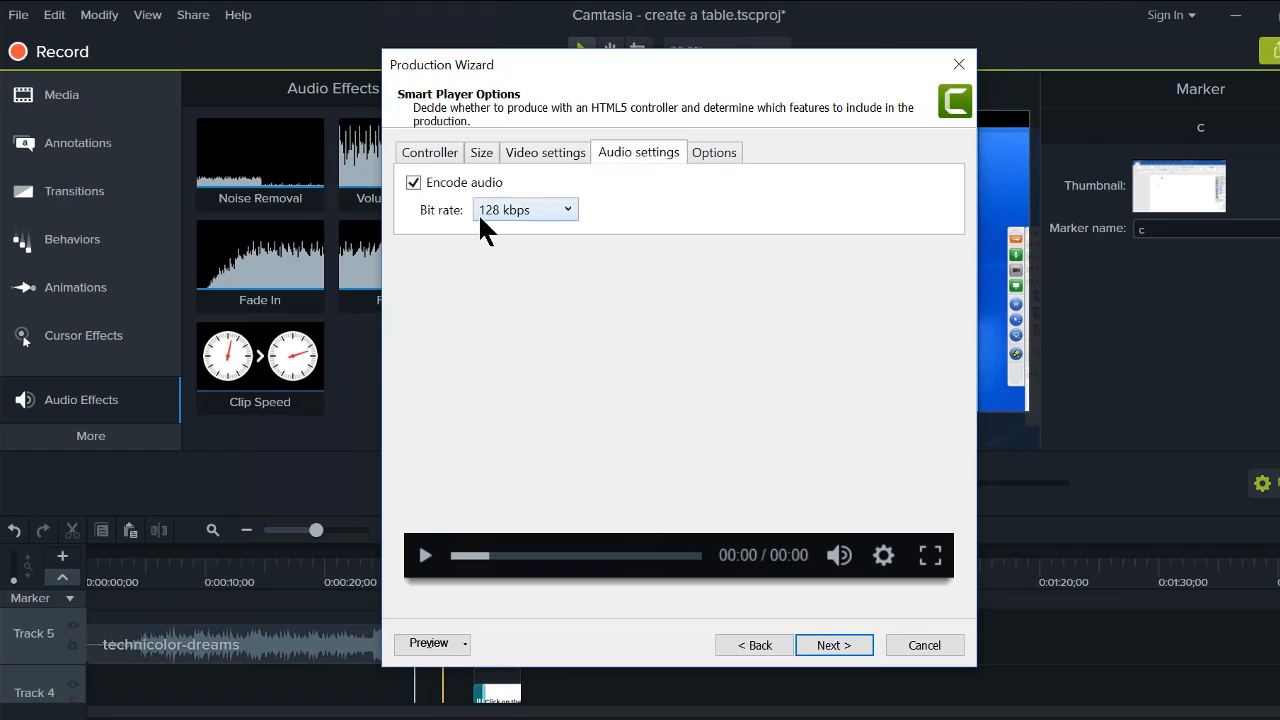
pyautogui.click(694, 154)
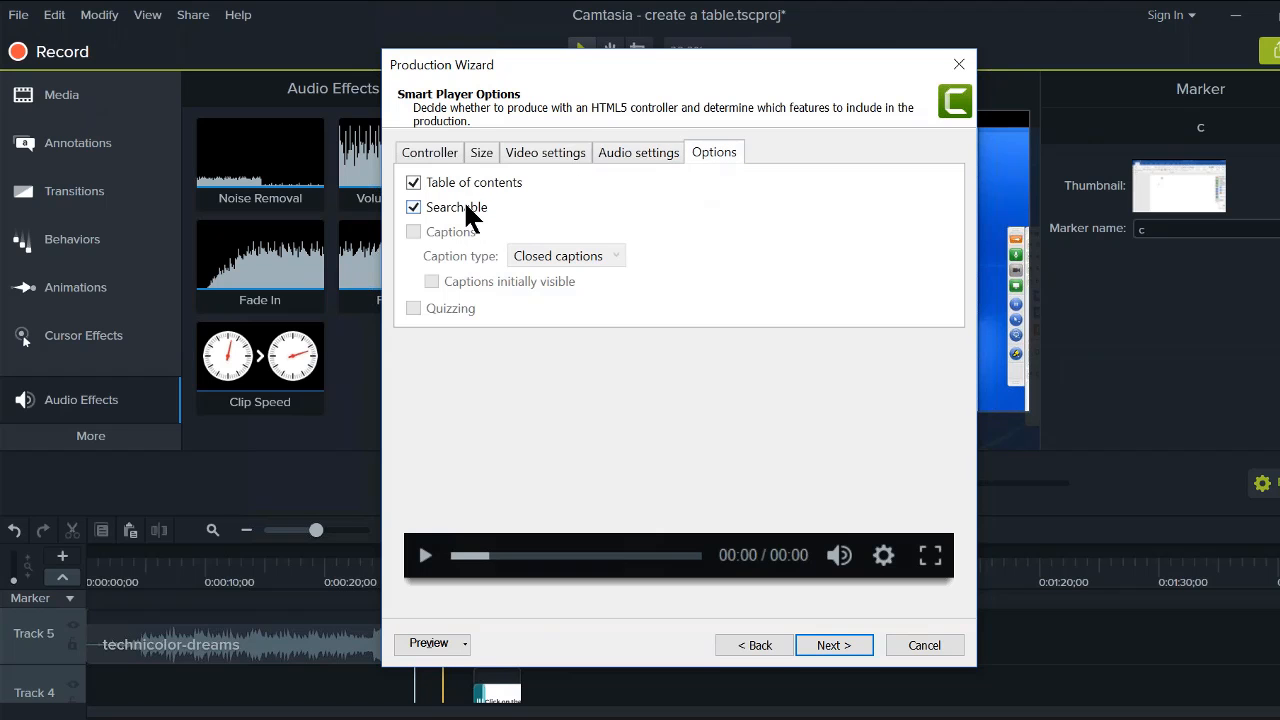
# Step: Turn off the table of contents for the Smart Player and proceed past the video options to the output settings
pyautogui.click(414, 183)
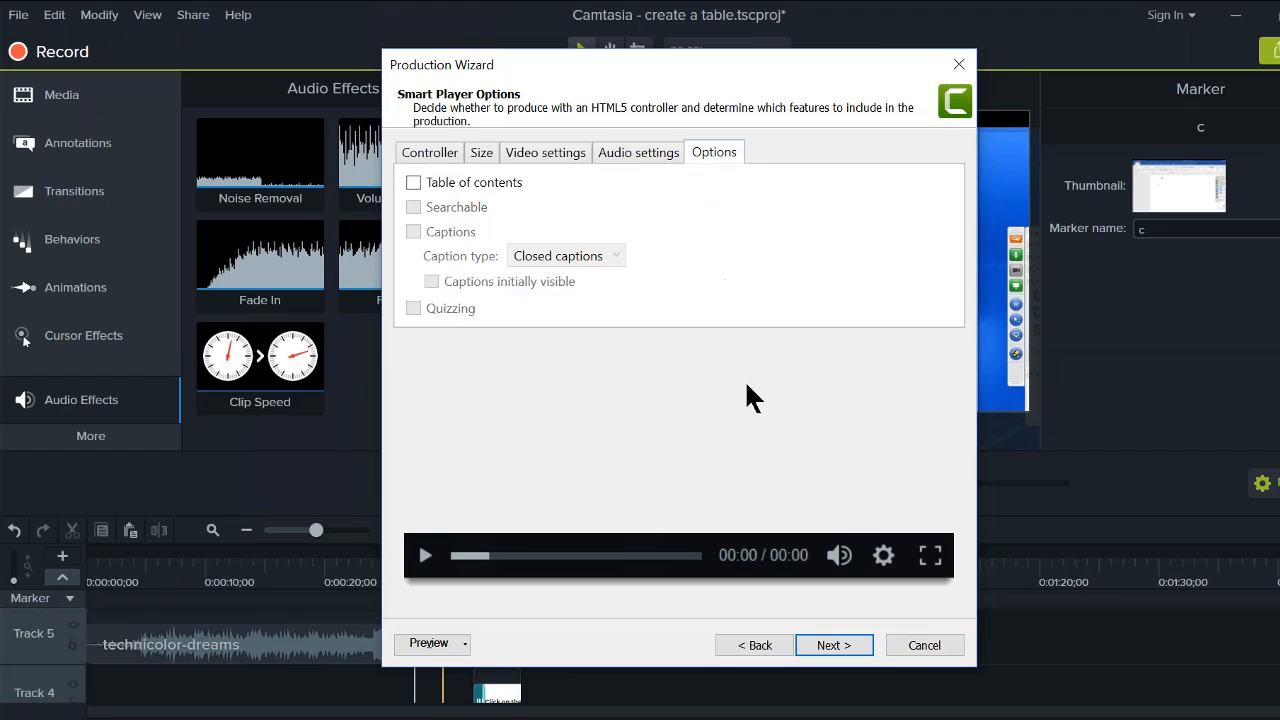
pyautogui.click(831, 645)
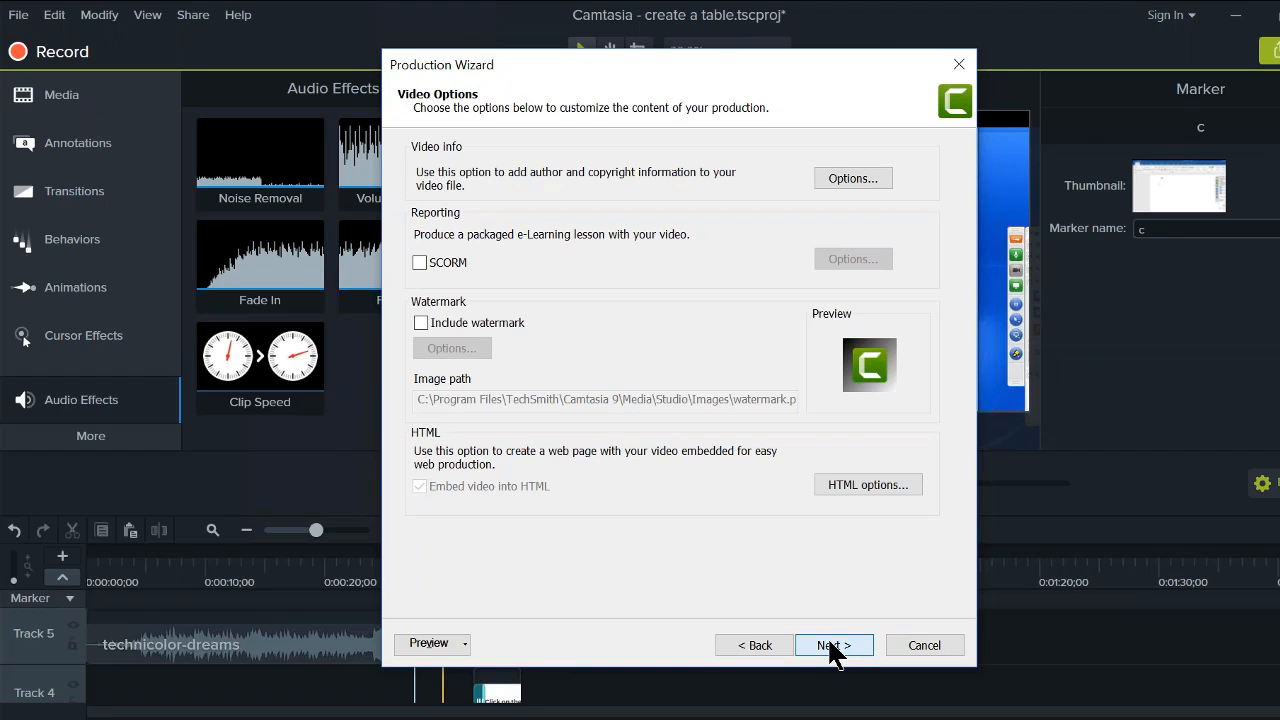
pyautogui.click(831, 645)
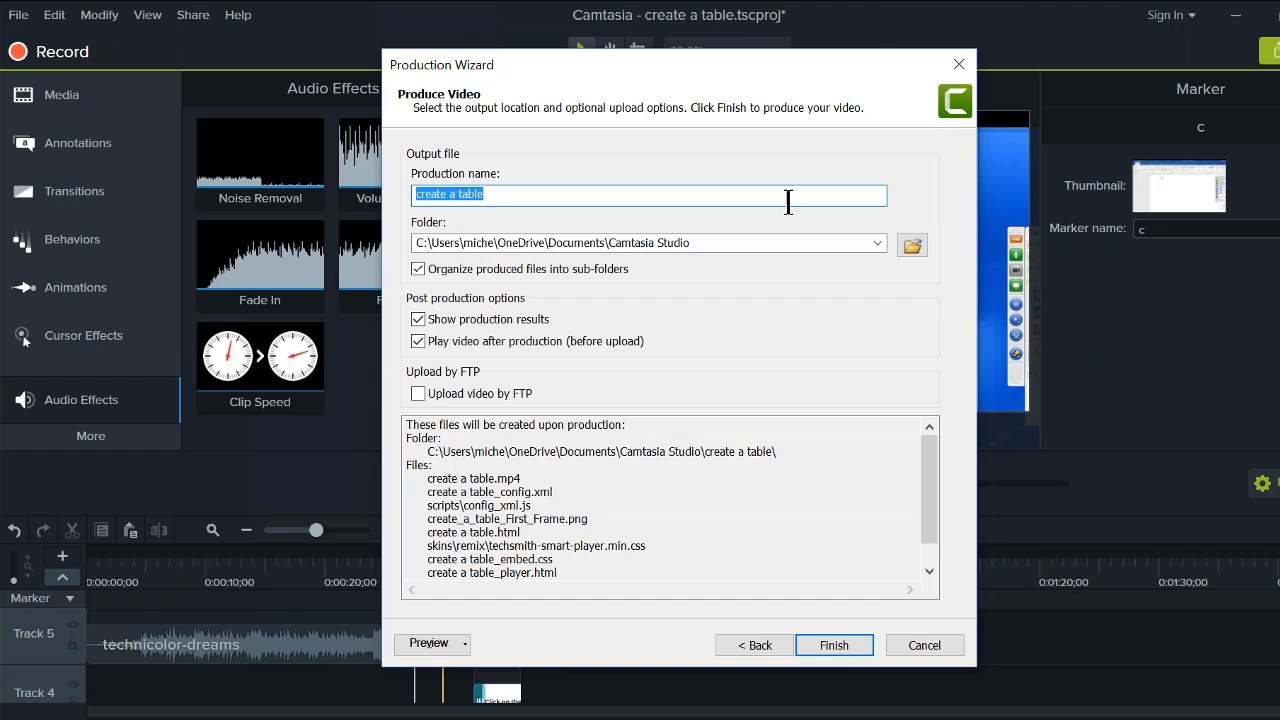
# Step: Set the output folder to Produced inside the desktop's Create a Table folder and produce the video as "create a table"
pyautogui.click(912, 246)
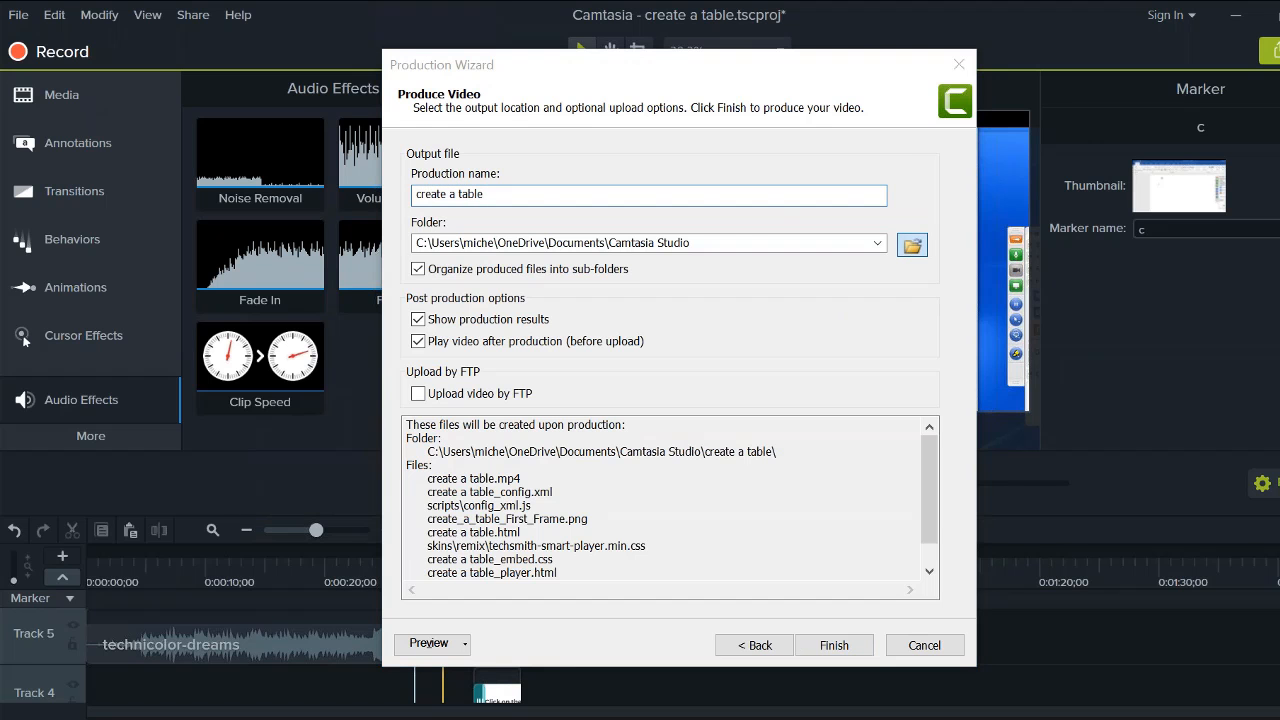
pyautogui.scroll(10, 463, 206)
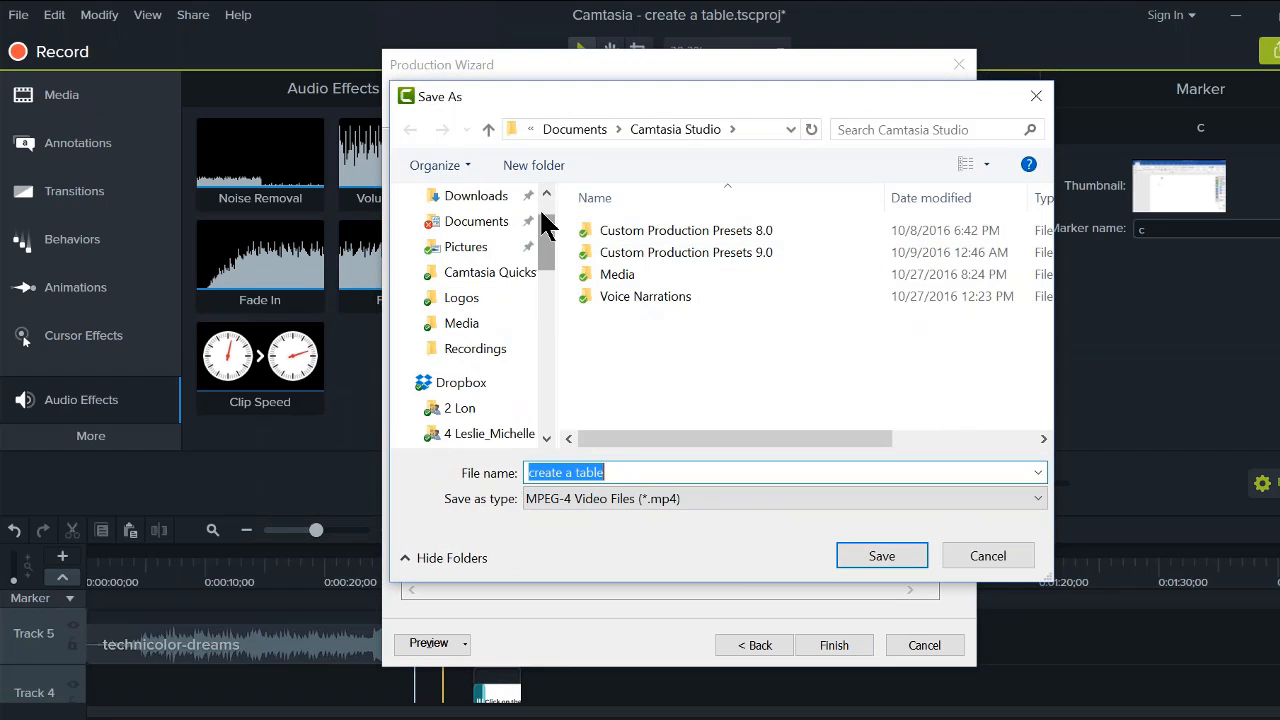
pyautogui.click(468, 238)
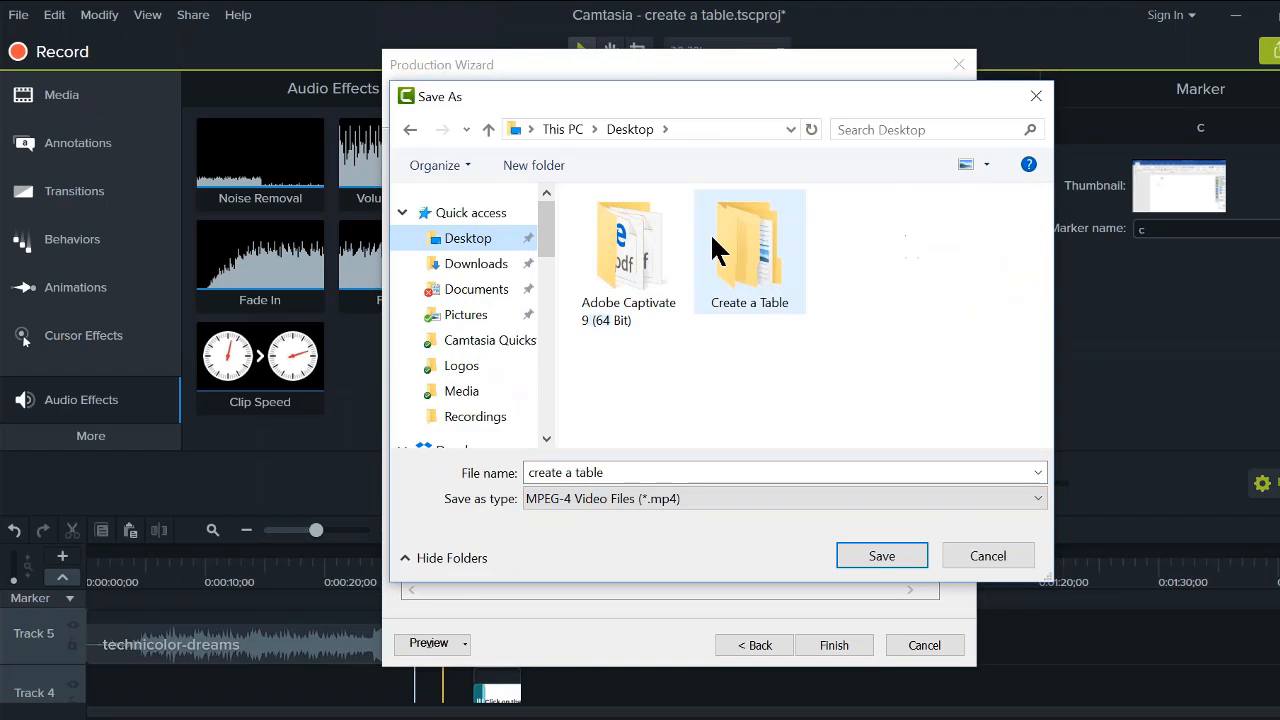
pyautogui.click(715, 250)
pyautogui.doubleClick(715, 250)
pyautogui.doubleClick(640, 280)
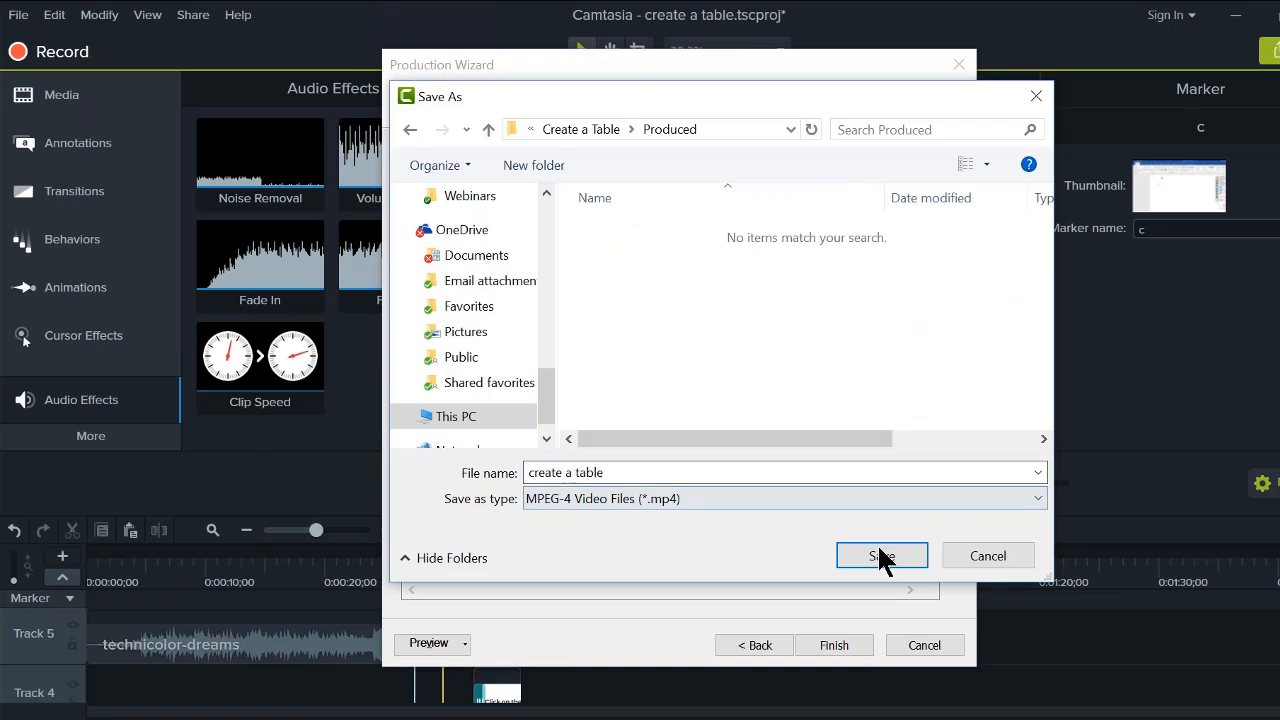
pyautogui.click(881, 556)
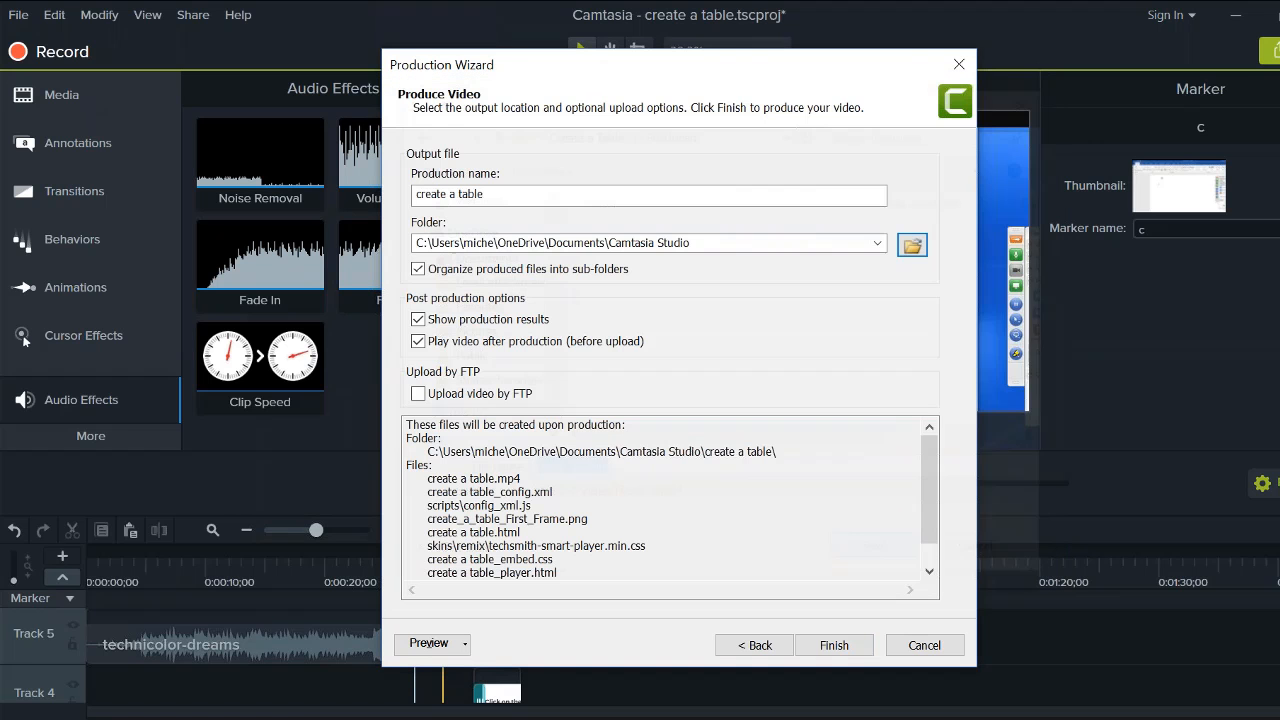
pyautogui.click(834, 645)
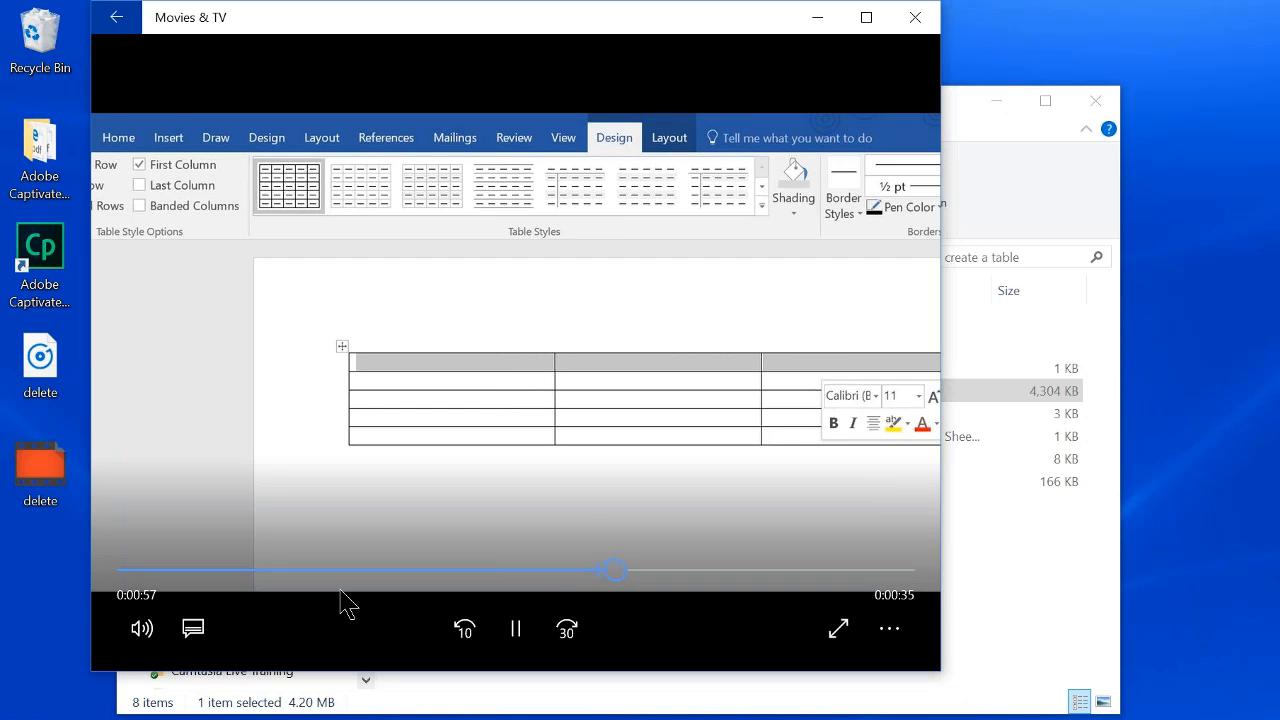
# Step: Skip ahead in the produced video to about 0:01:09 and on to the Microsoft Support search segment
pyautogui.click(708, 572)
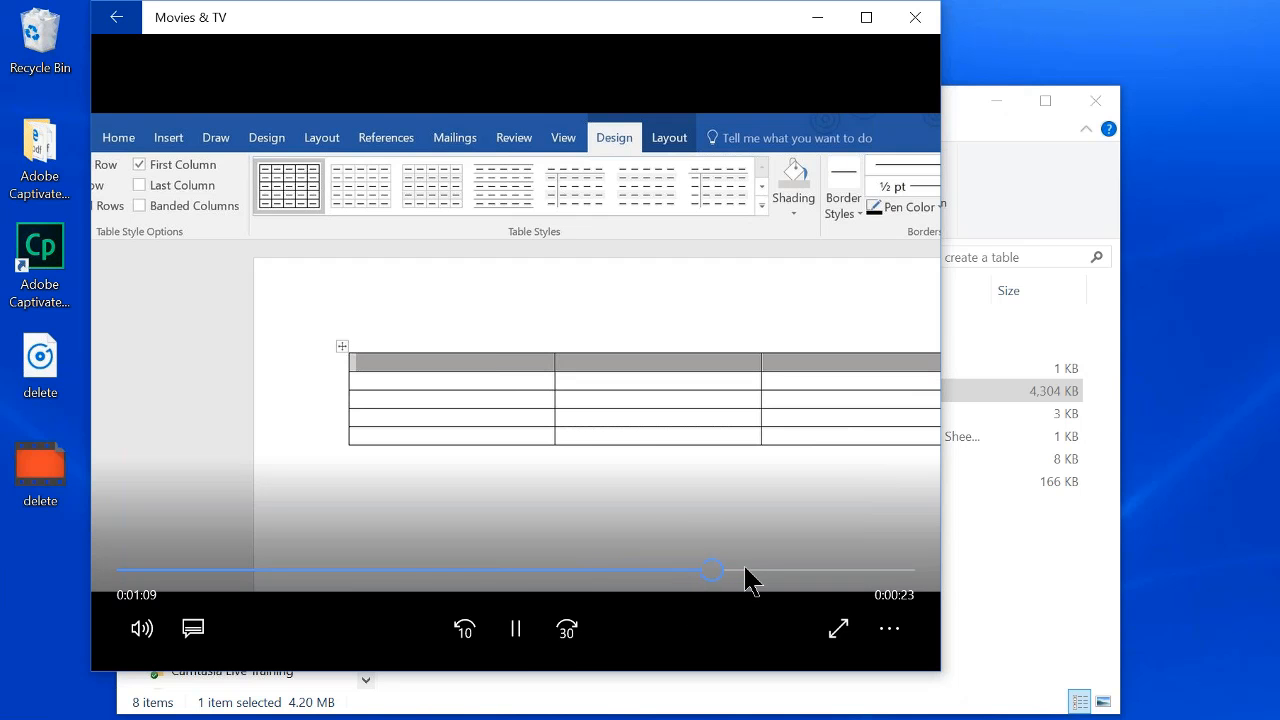
pyautogui.click(748, 575)
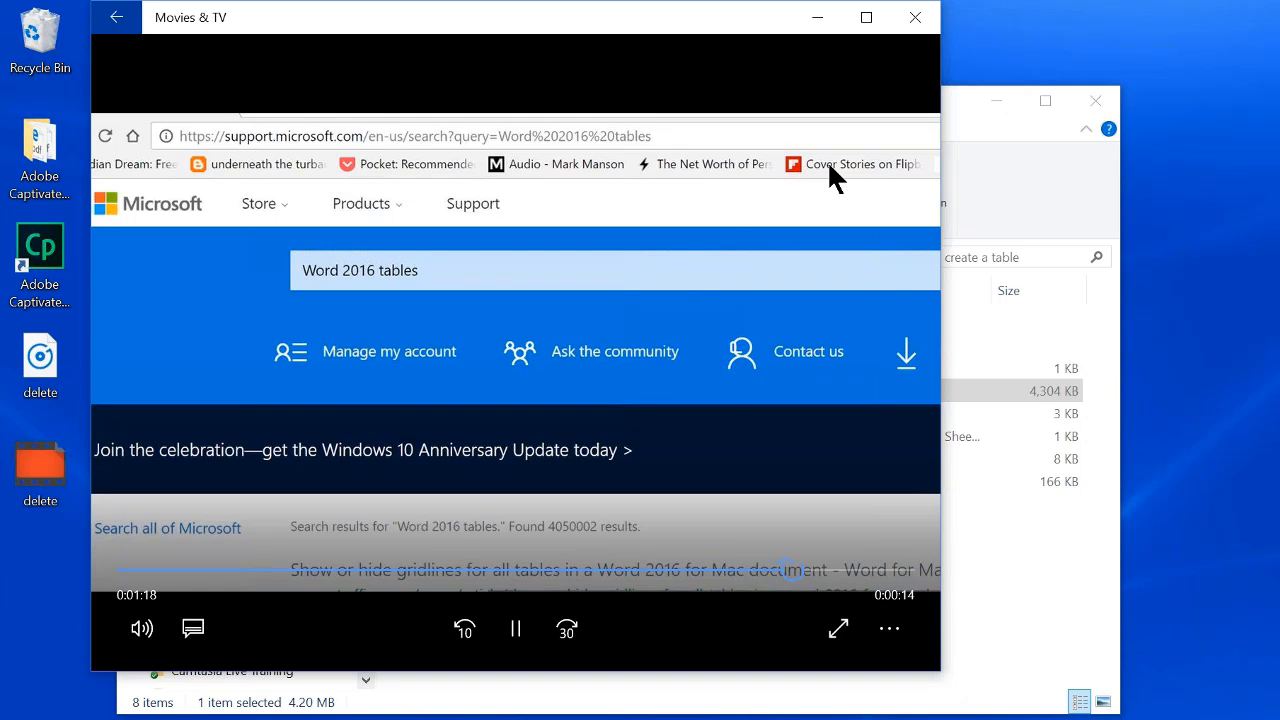
pyautogui.click(1165, 317)
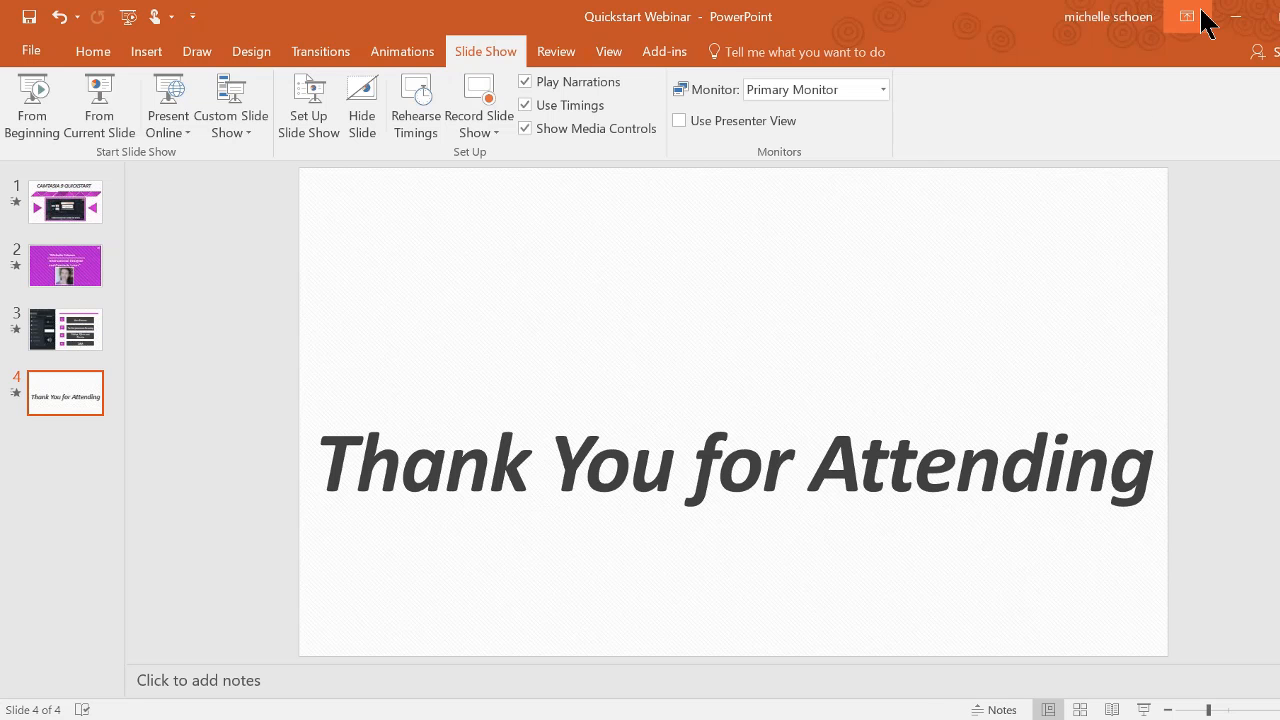
# Step: Minimize PowerPoint and the video player, and close the window showing the produced files
pyautogui.click(1235, 28)
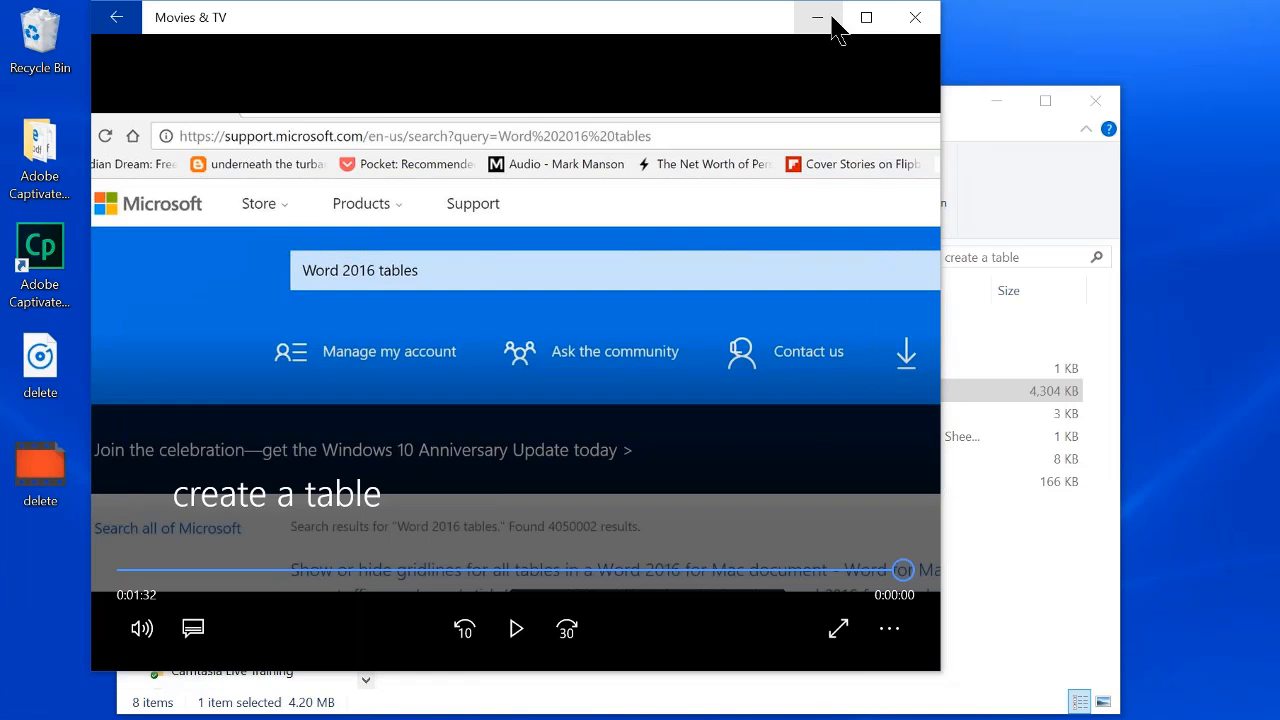
pyautogui.click(831, 17)
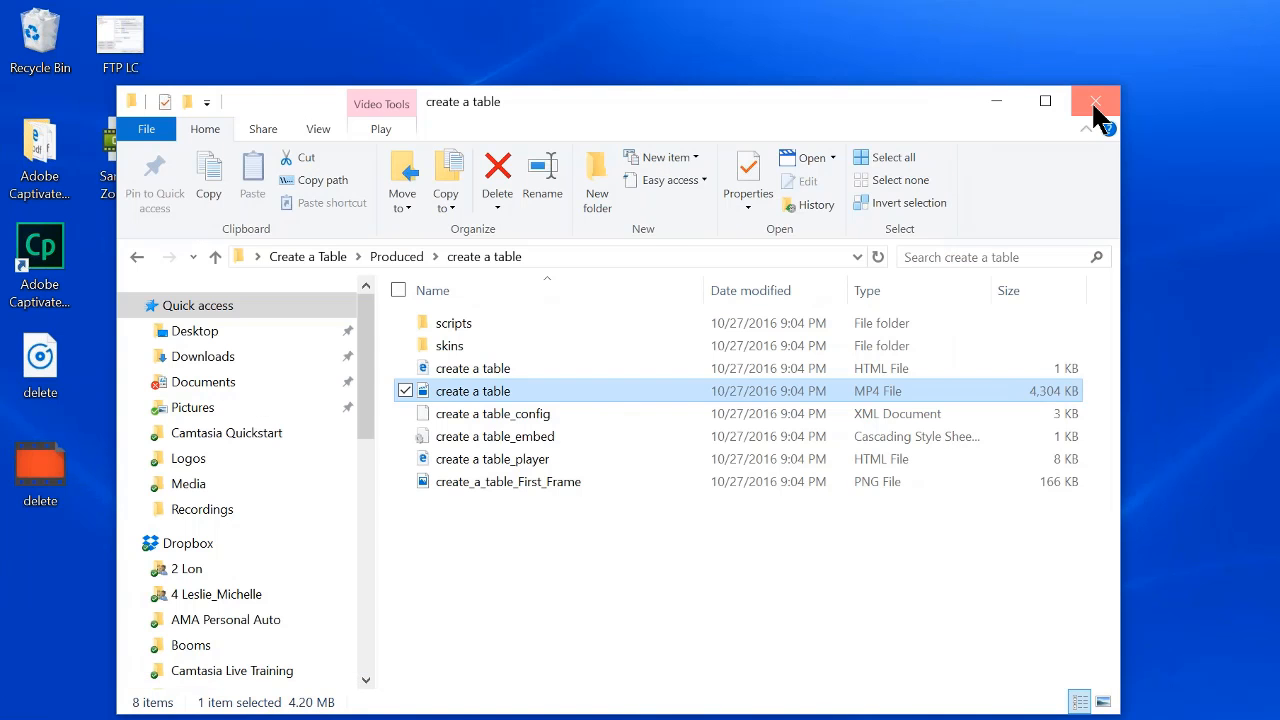
pyautogui.click(1093, 102)
# Step: Switch to Google Chrome and open learncamtasia.com in a new tab
pyautogui.moveTo(617, 705)
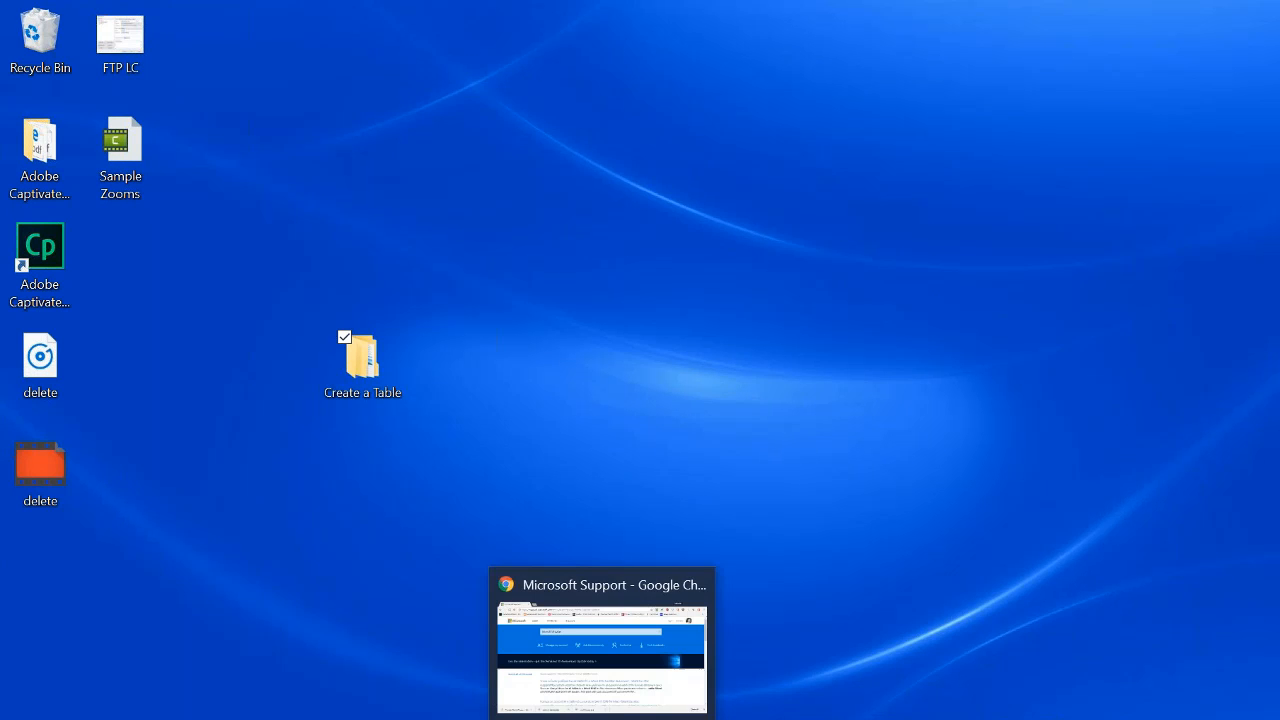
pyautogui.click(617, 700)
pyautogui.hotkey('ctrl', 't')
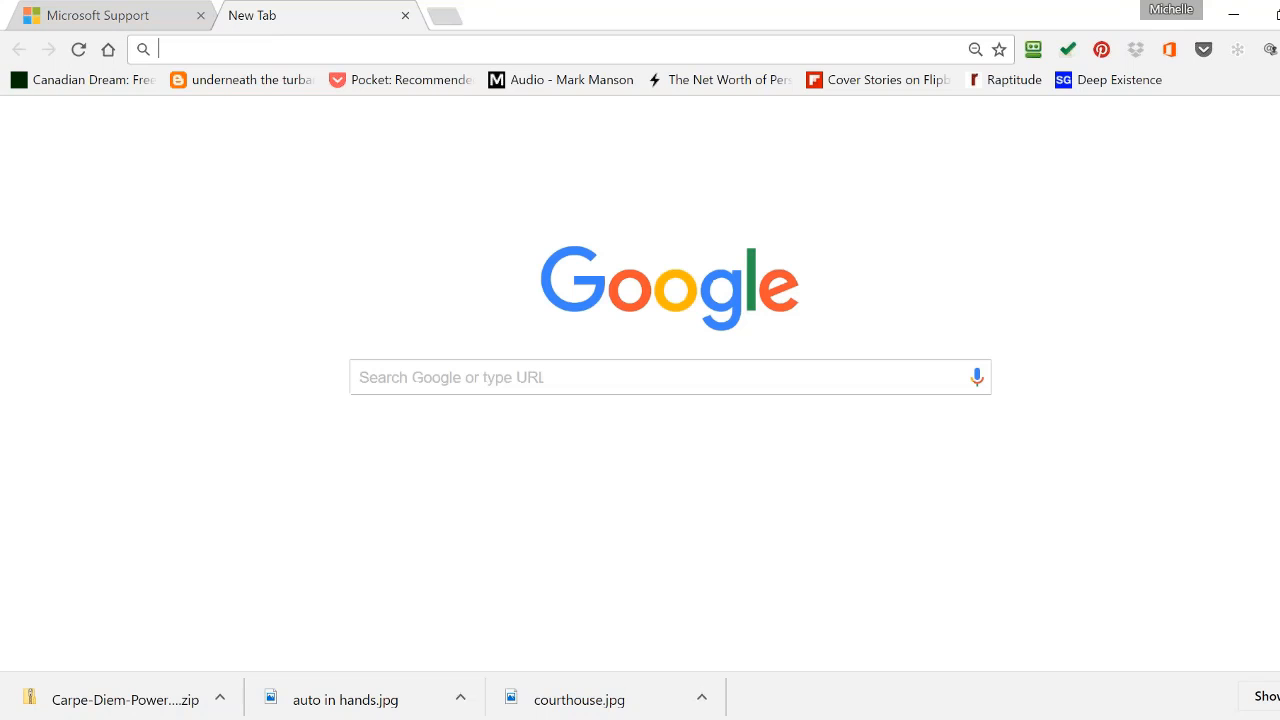
pyautogui.write('learncamtasia.com')
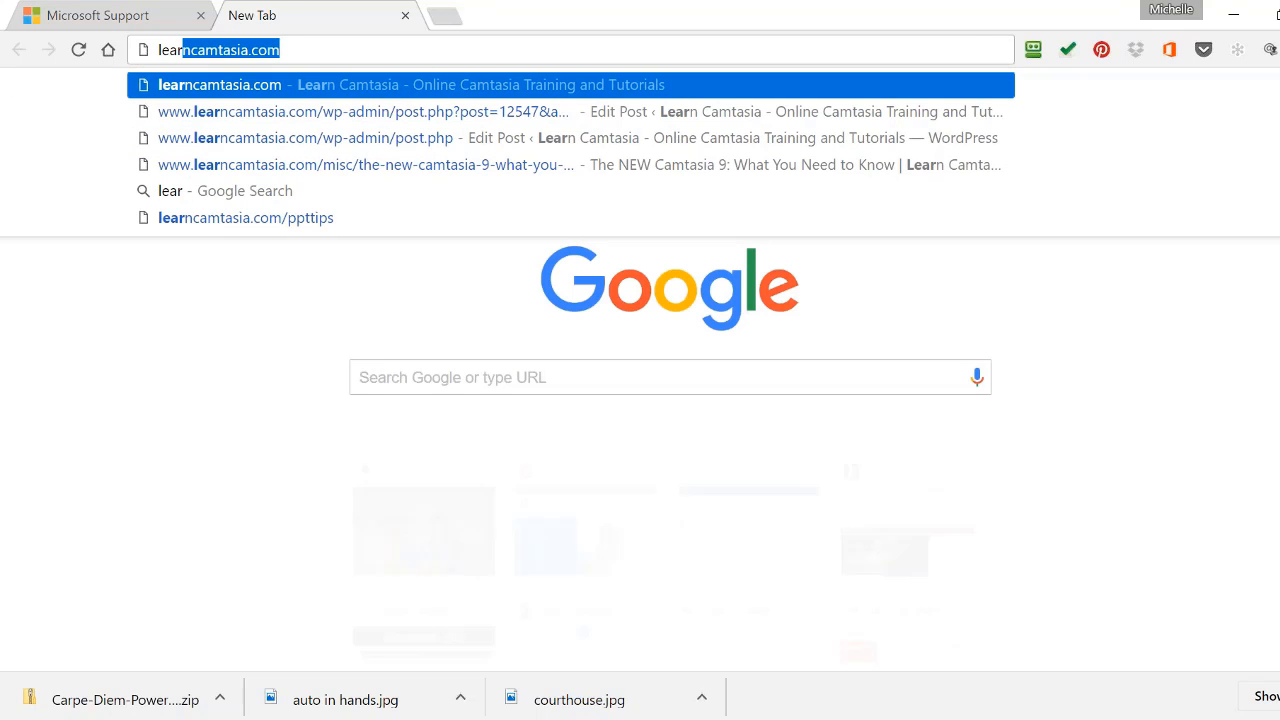
pyautogui.press('Return')
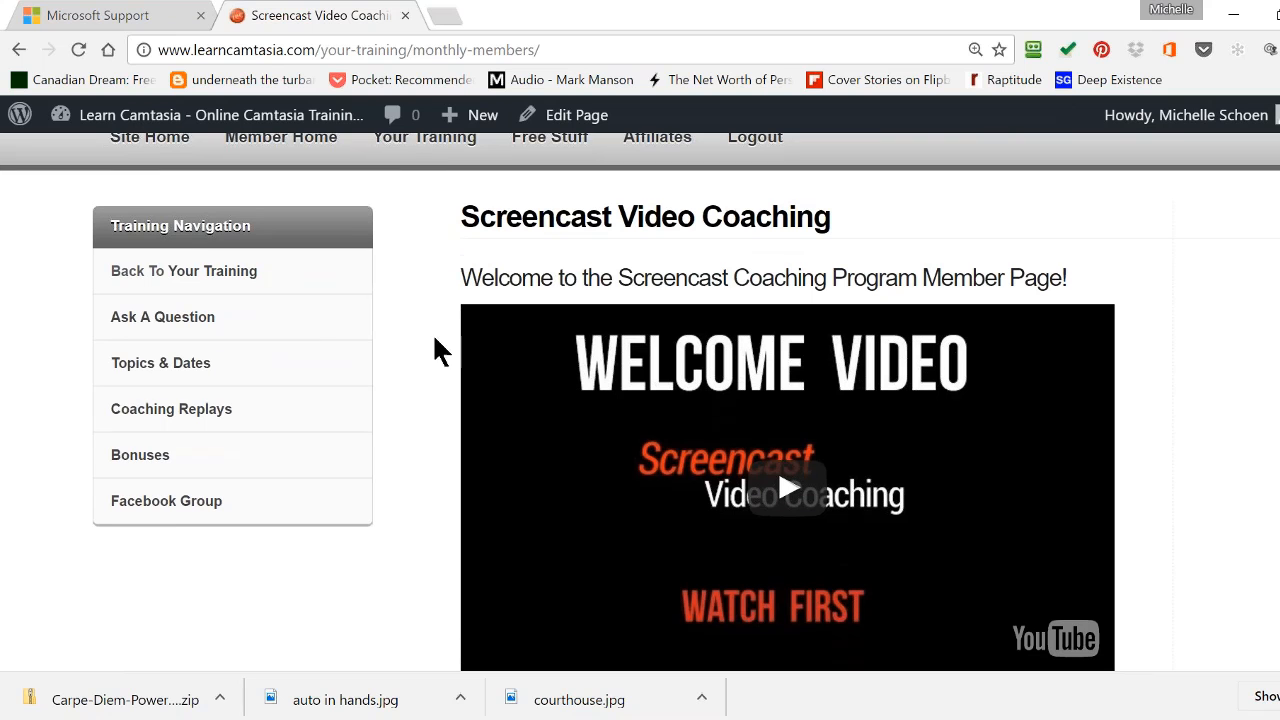
# Step: Open the Topics & Dates page of the coaching program and examine the list of scheduled topics
pyautogui.click(208, 366)
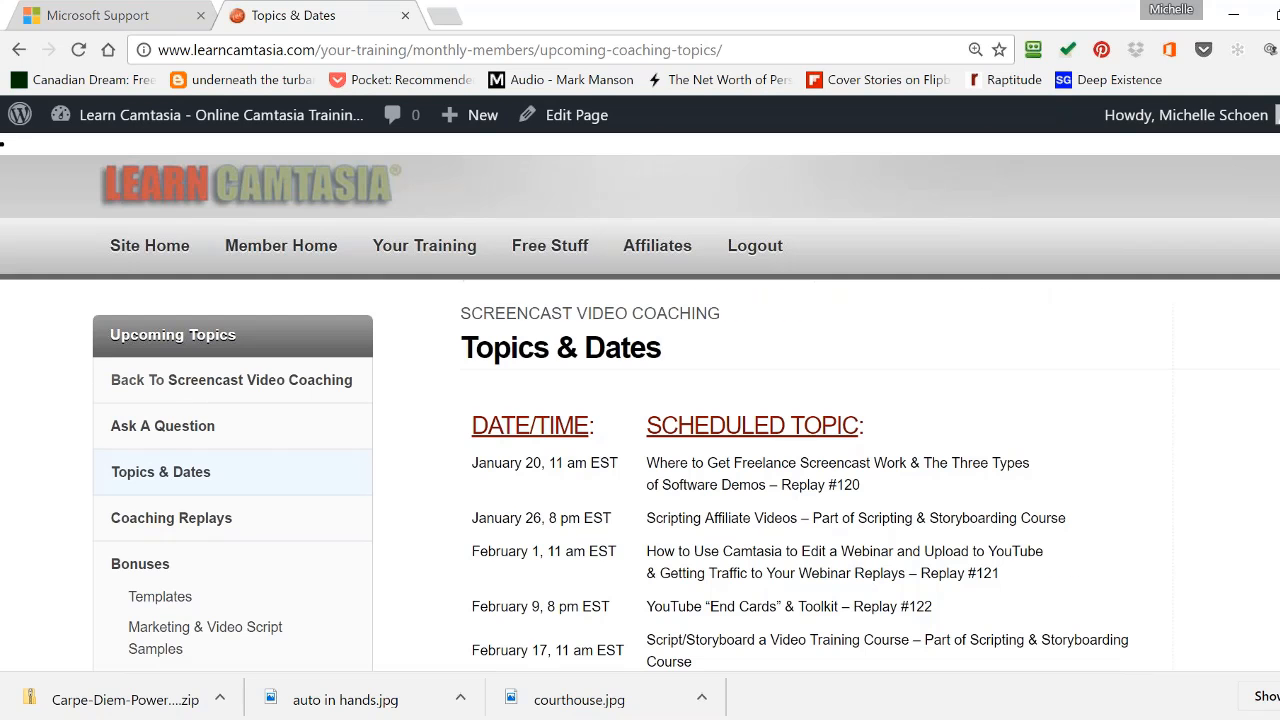
pyautogui.scroll(-1, 640, 400)
pyautogui.scroll(-1, 640, 400)
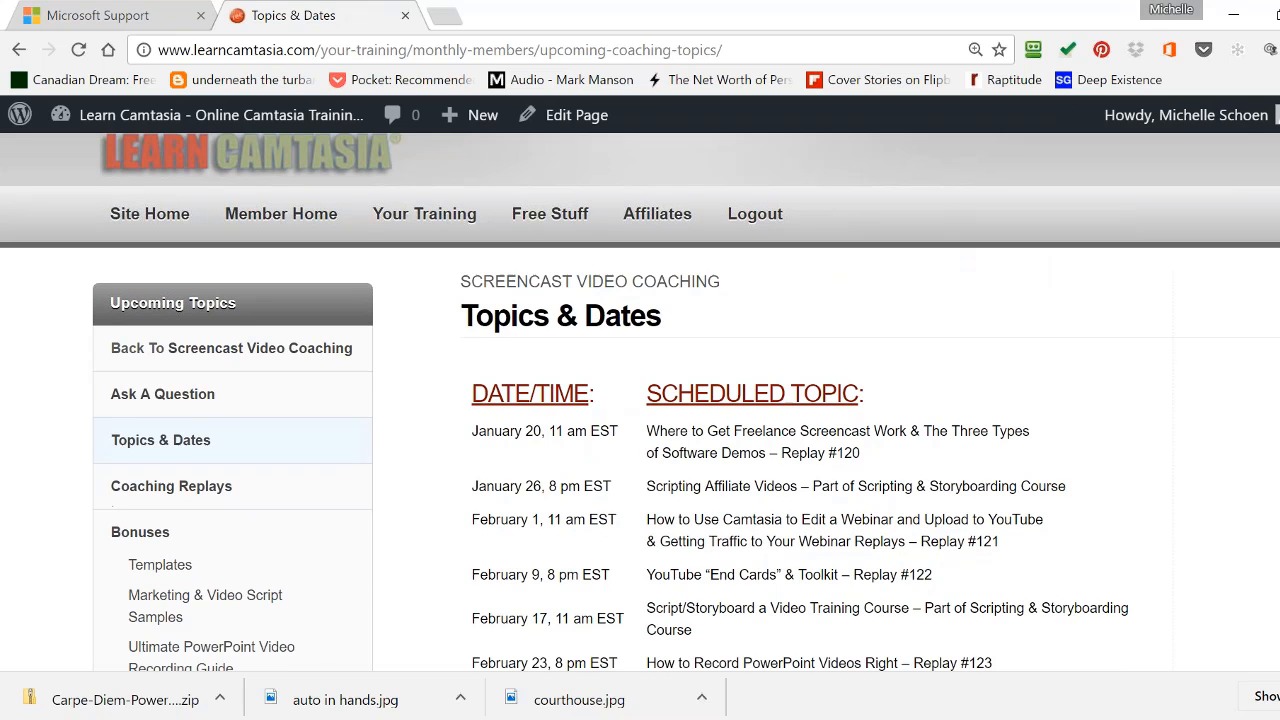
pyautogui.scroll(-2, 640, 400)
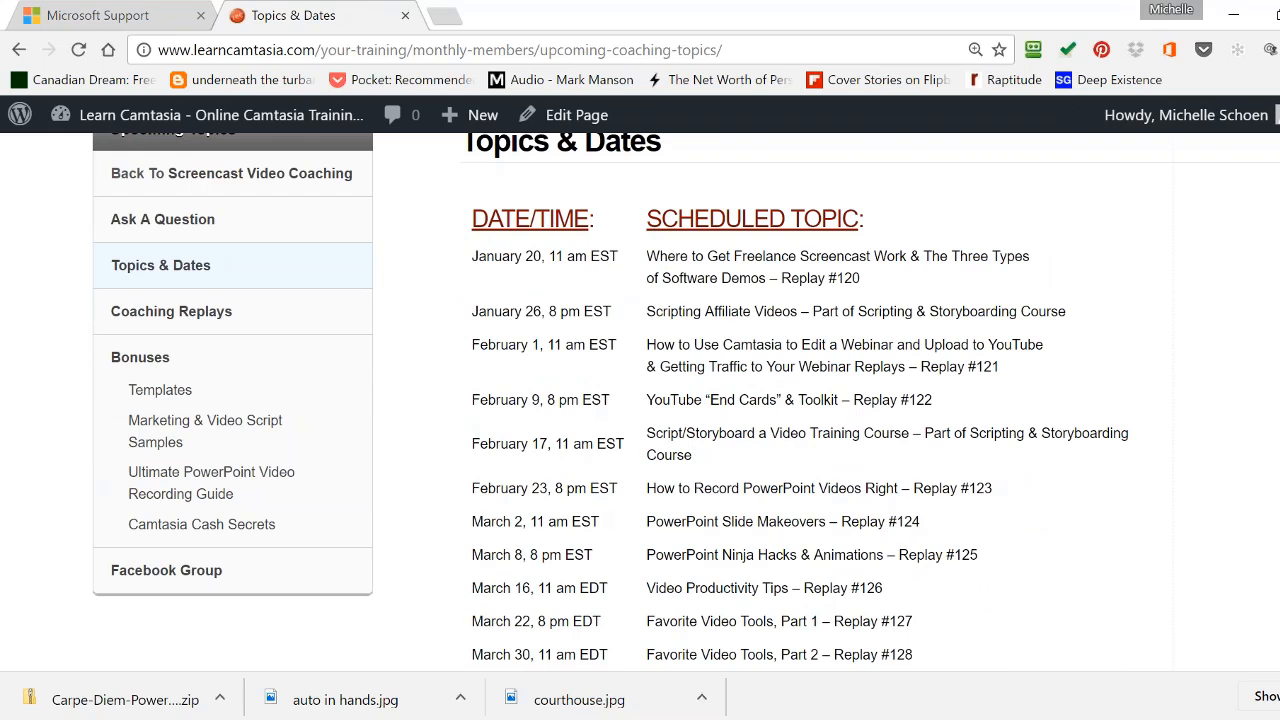
pyautogui.scroll(-7, 640, 400)
pyautogui.scroll(-1, 1278, 450)
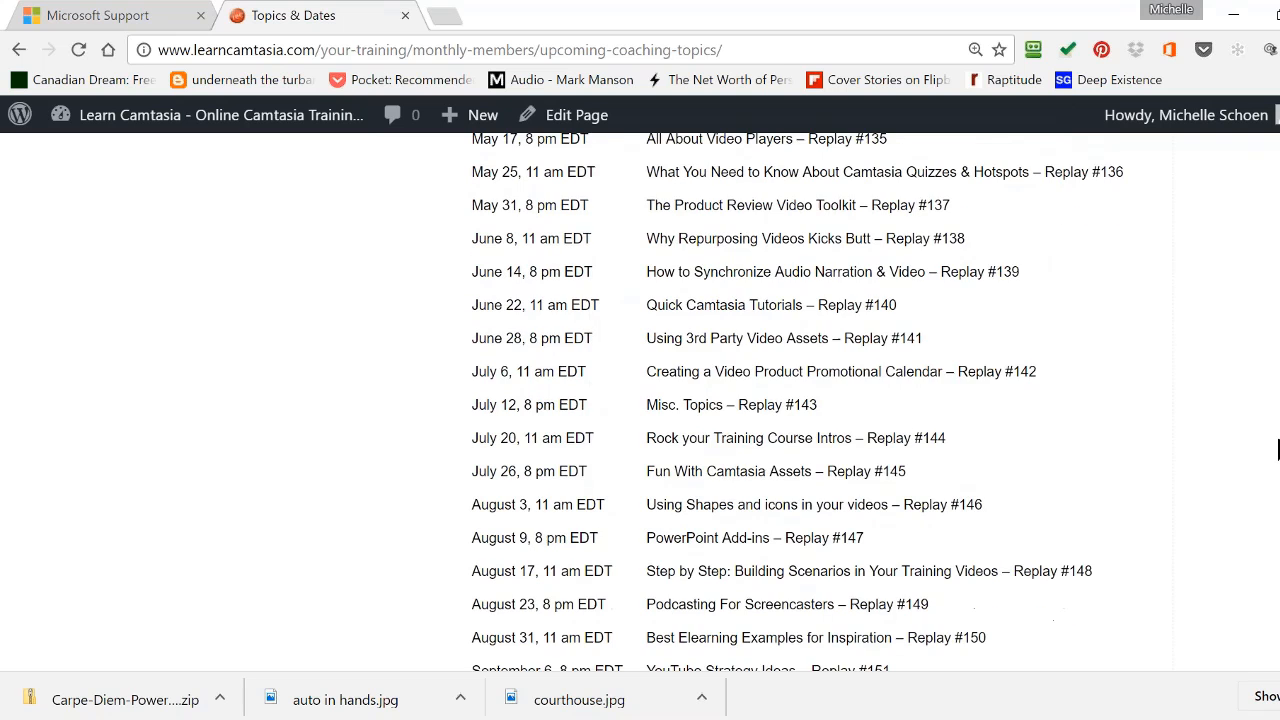
pyautogui.scroll(-1, 1278, 450)
pyautogui.scroll(-1, 1275, 460)
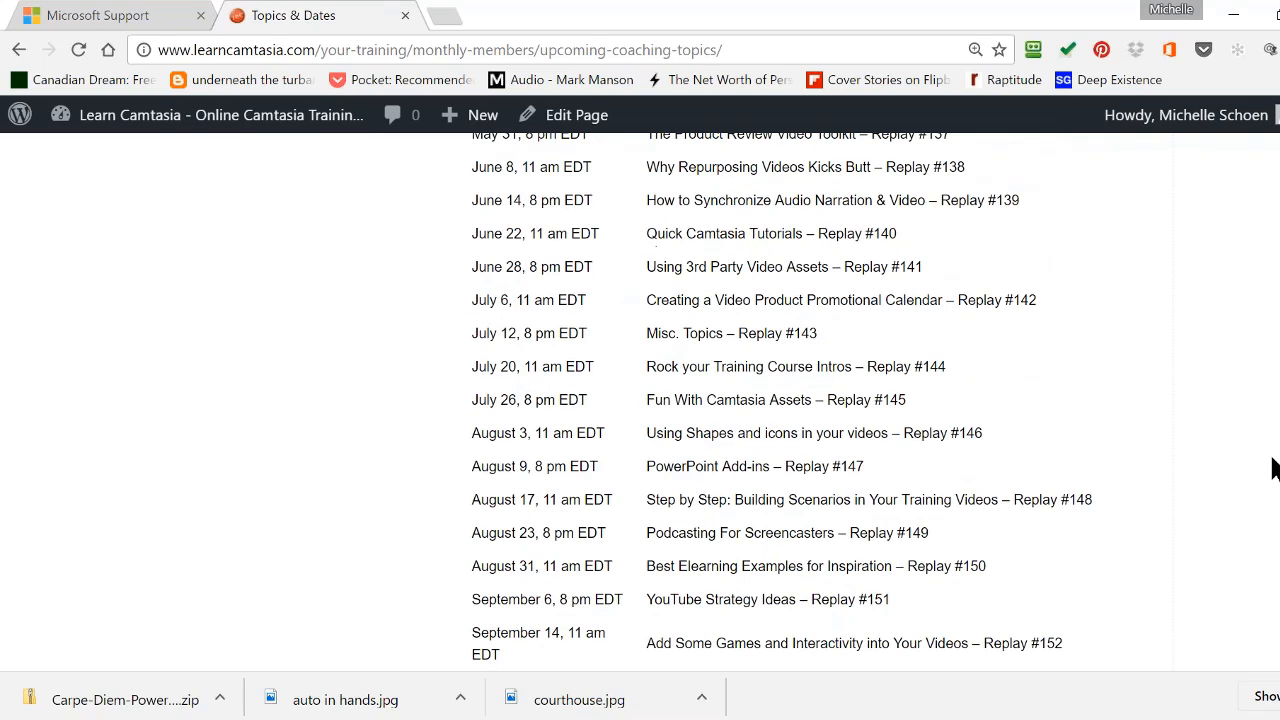
pyautogui.scroll(-1, 1276, 470)
pyautogui.scroll(-1, 1276, 485)
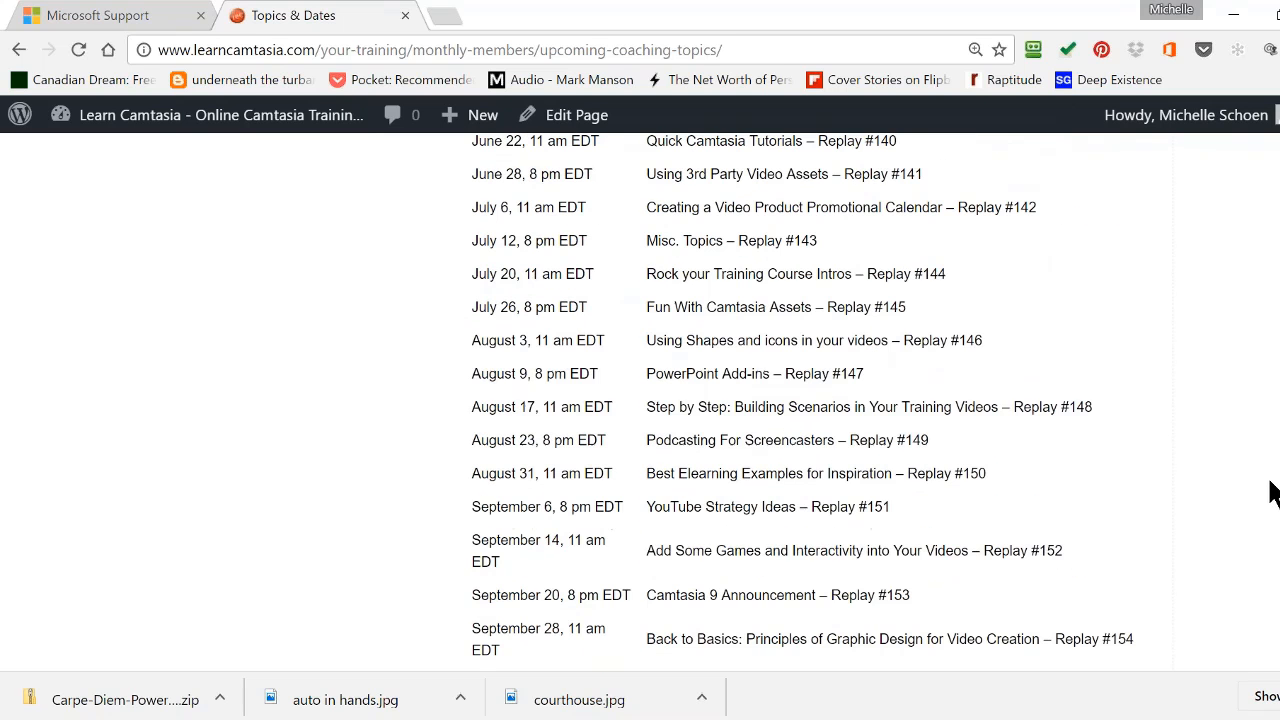
pyautogui.scroll(-1, 909, 534)
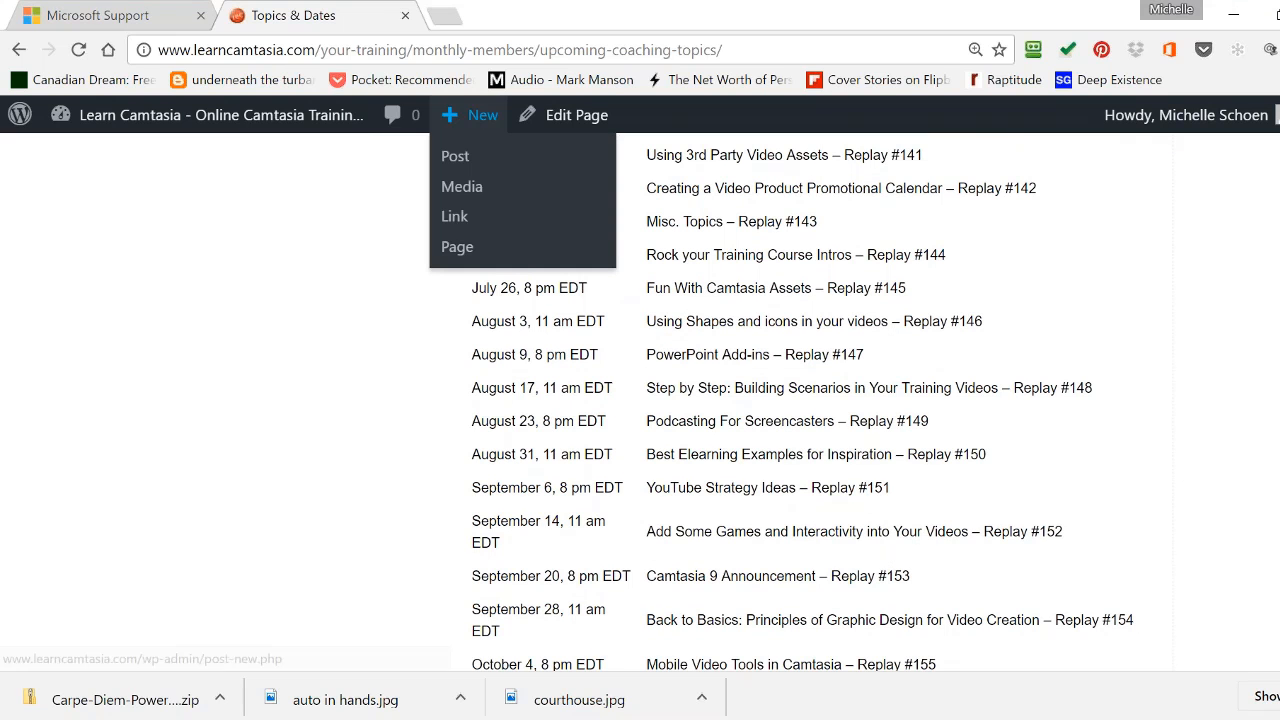
# Step: Return to the Screencast Video Coaching page, open Coaching Replays and look through the most recent replays
pyautogui.click(18, 50)
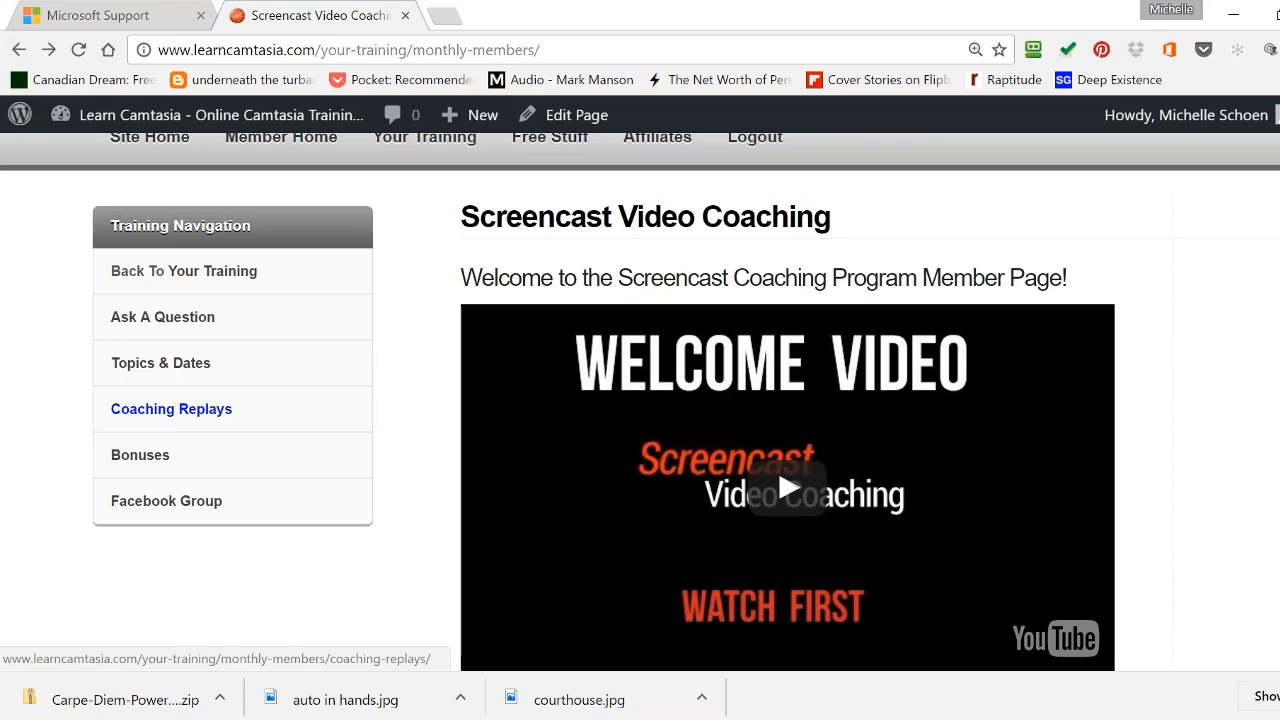
pyautogui.click(171, 409)
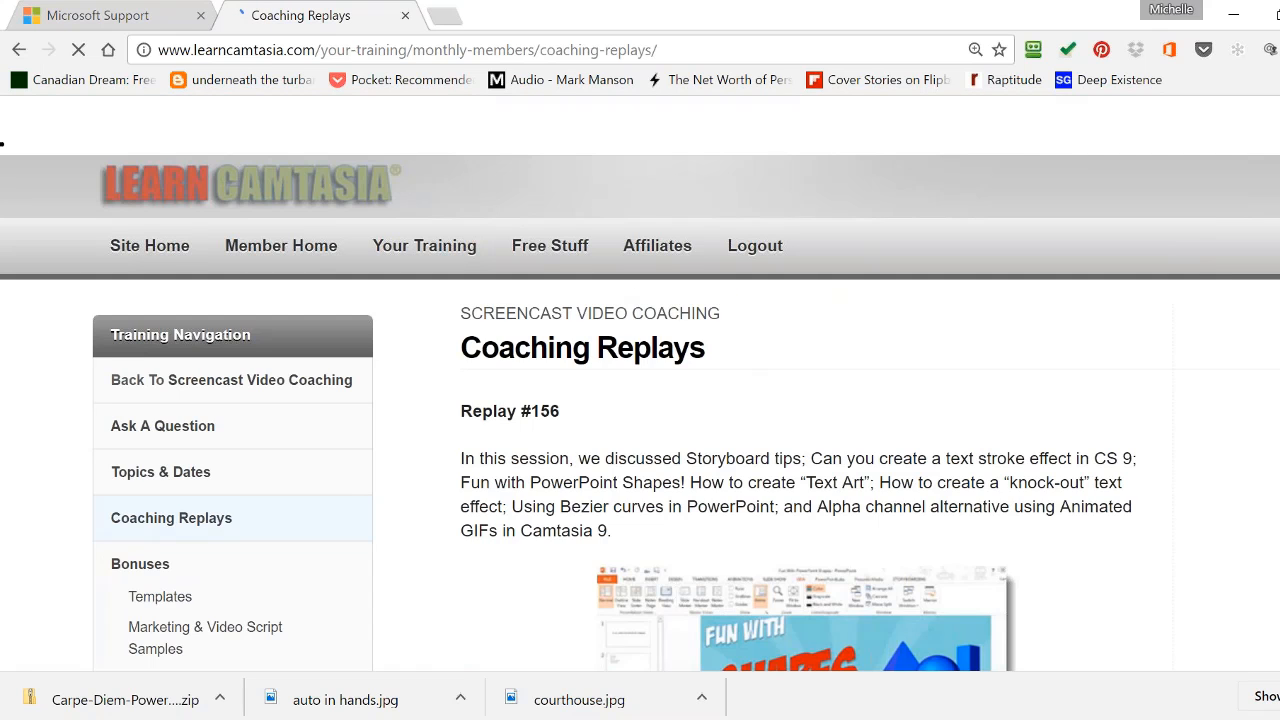
pyautogui.scroll(-10, 640, 400)
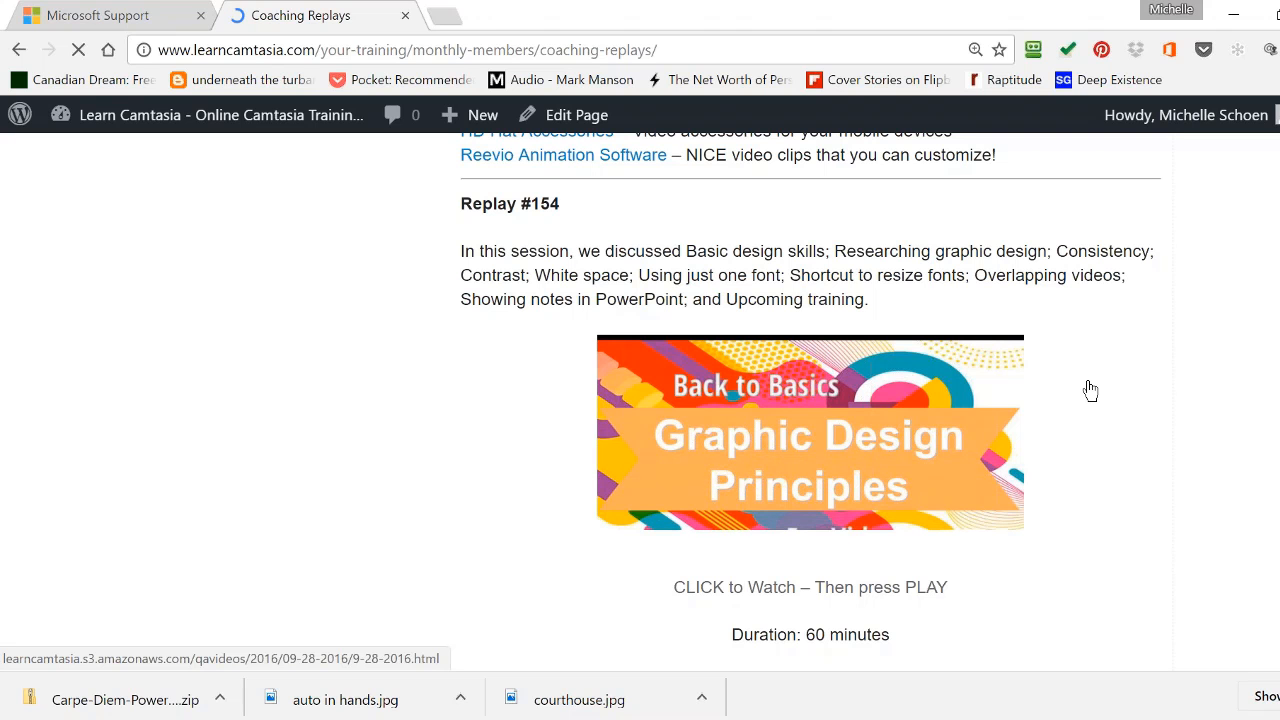
# Step: Search the Coaching Replays page for "quizzes" and step through the matches
pyautogui.hotkey('ctrl', 'f')
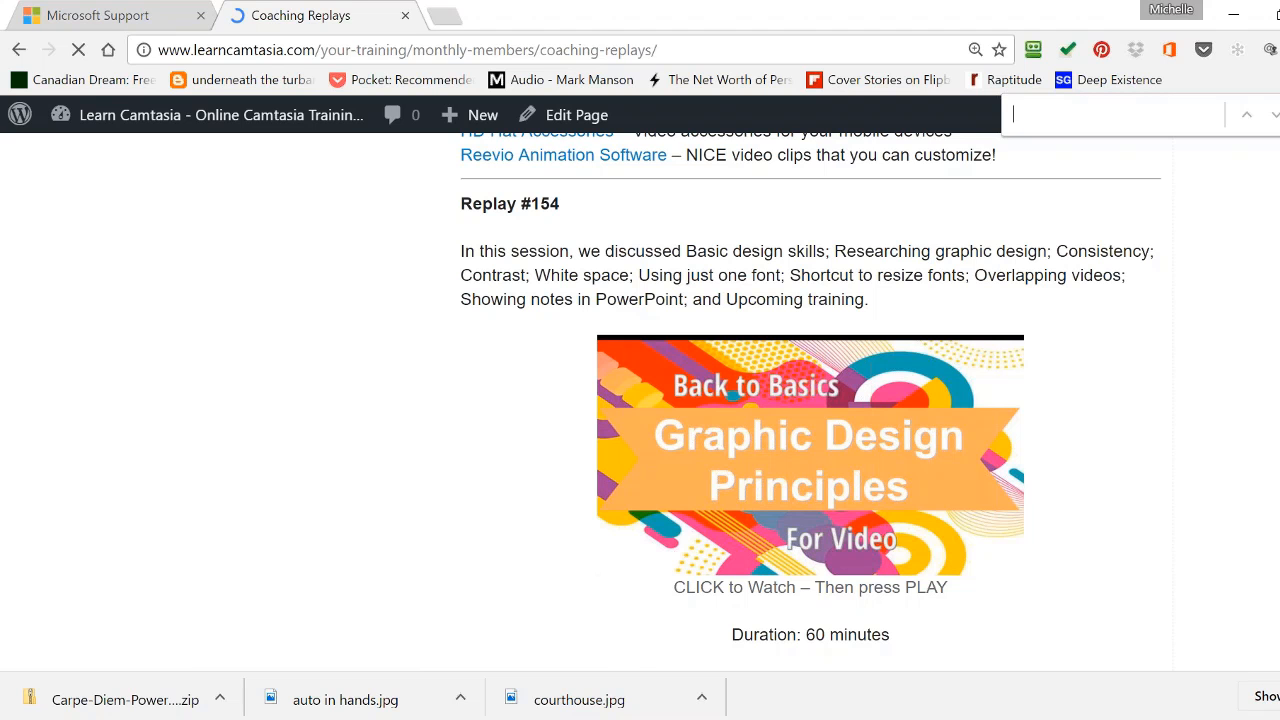
pyautogui.write('qui')
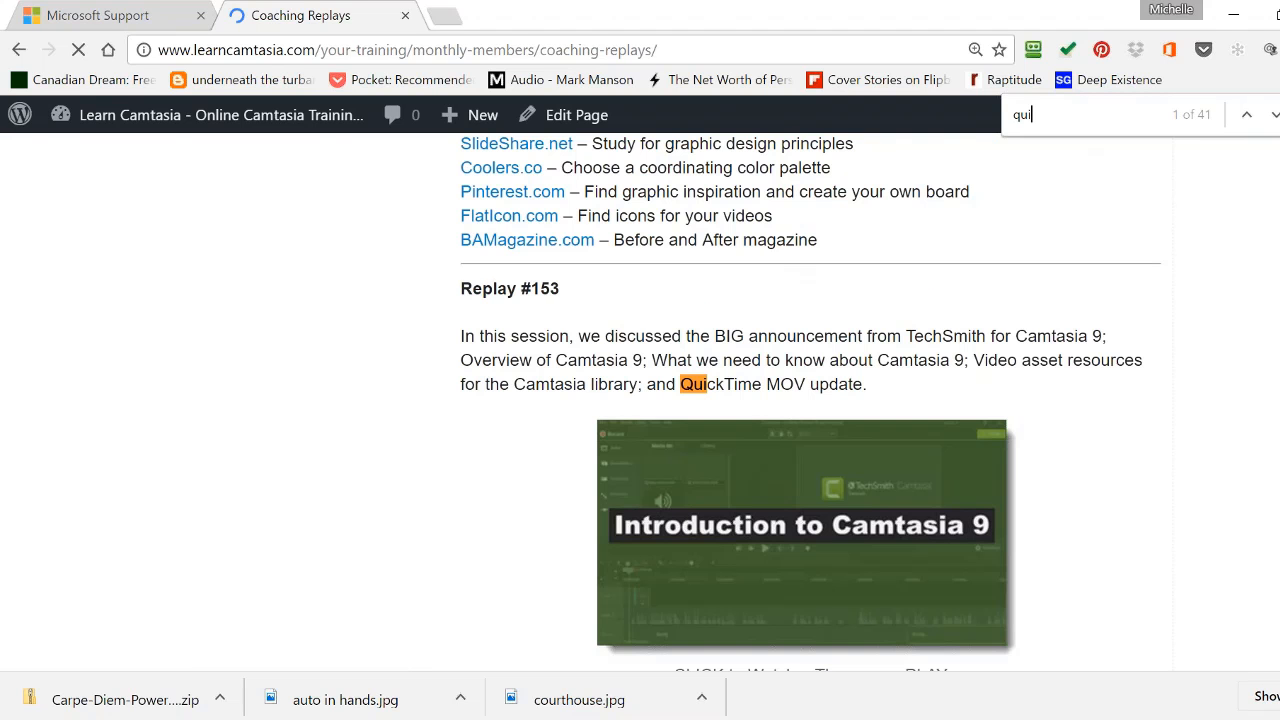
pyautogui.write('zzes')
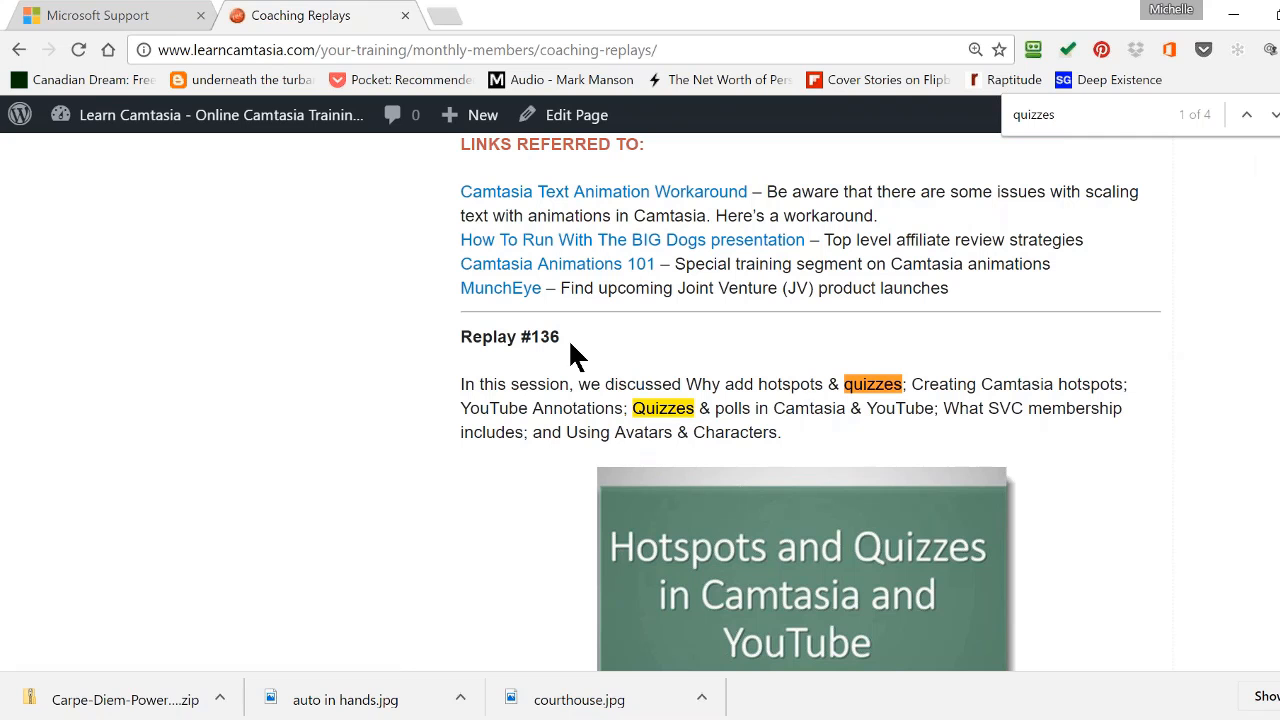
pyautogui.click(1274, 118)
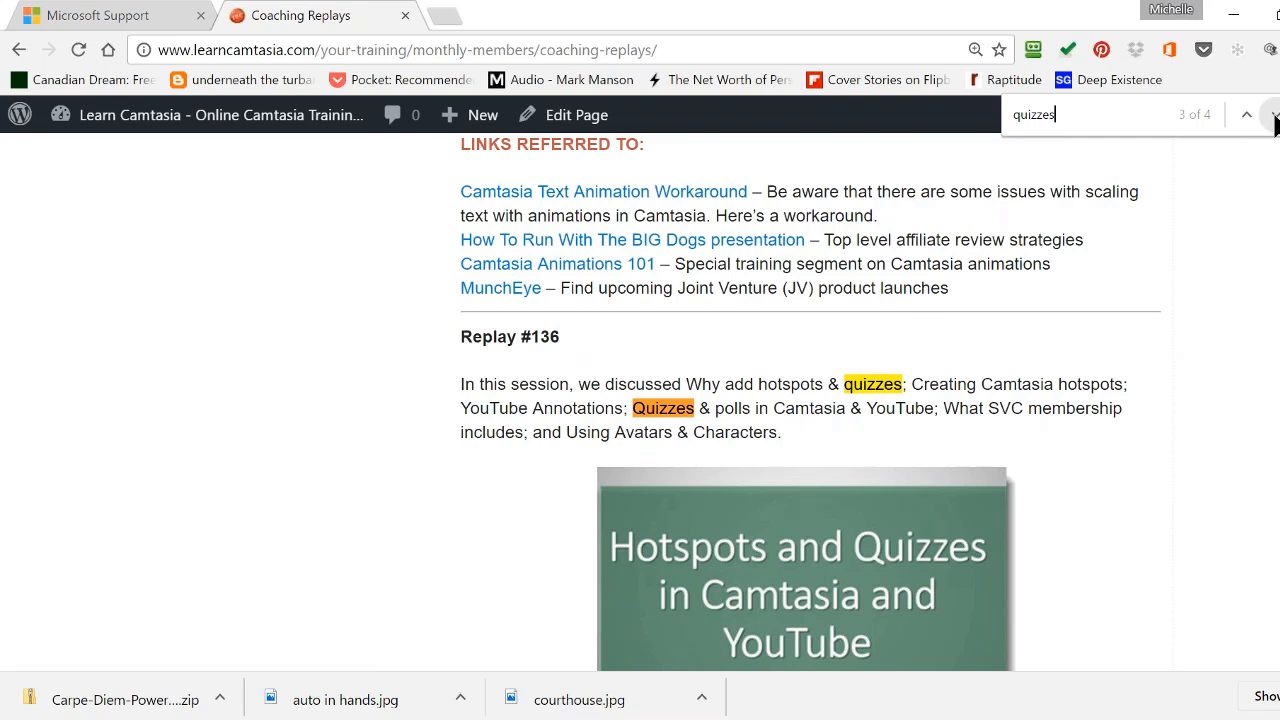
pyautogui.click(1274, 118)
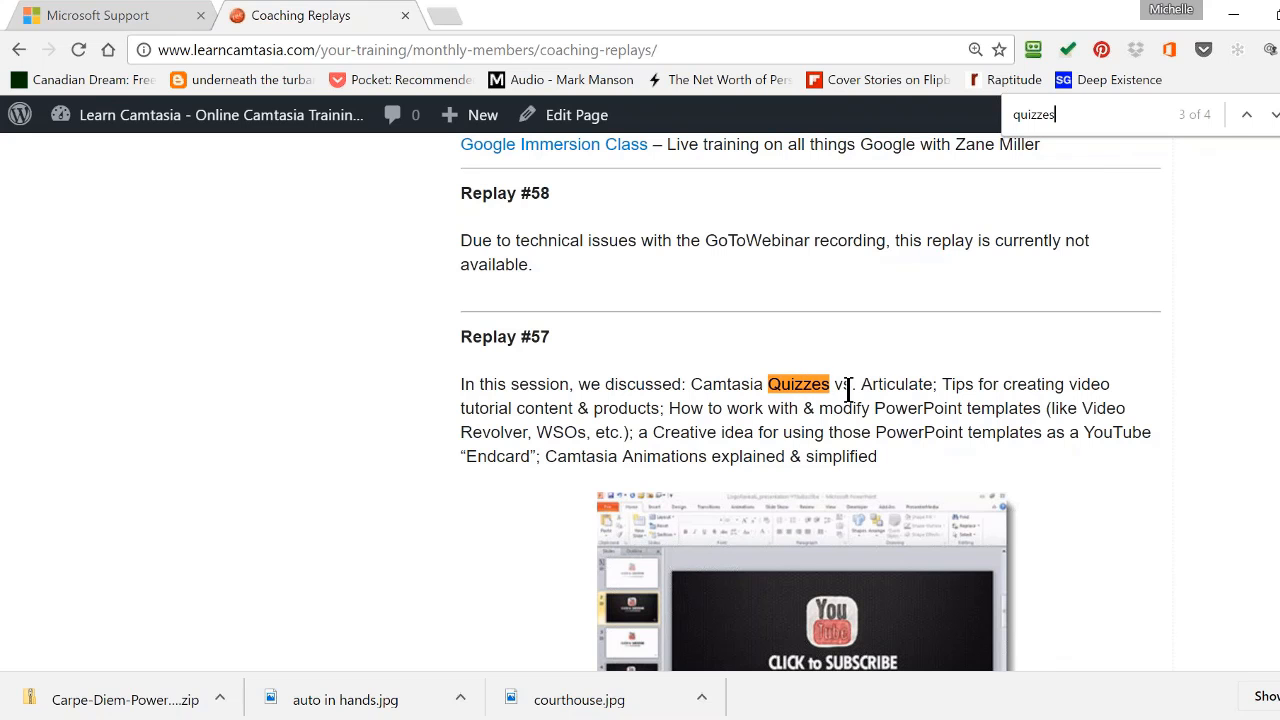
pyautogui.click(1274, 116)
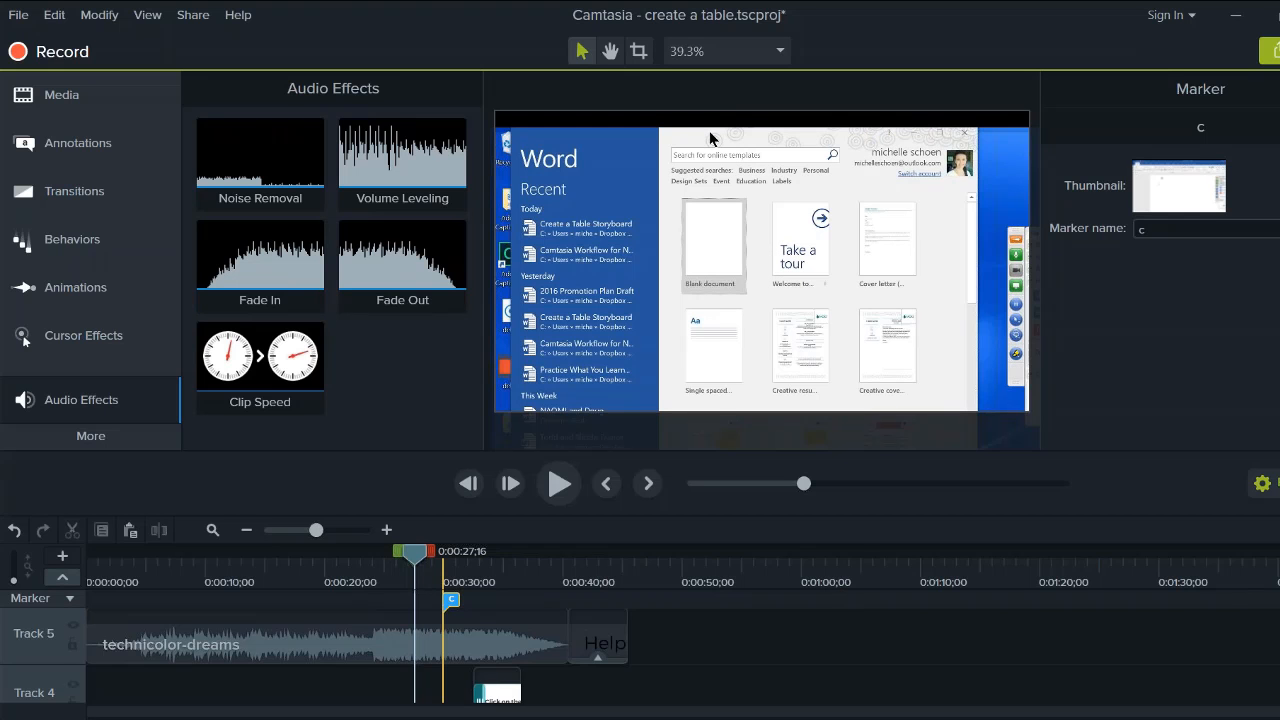
pyautogui.scroll(2, 300, 660)
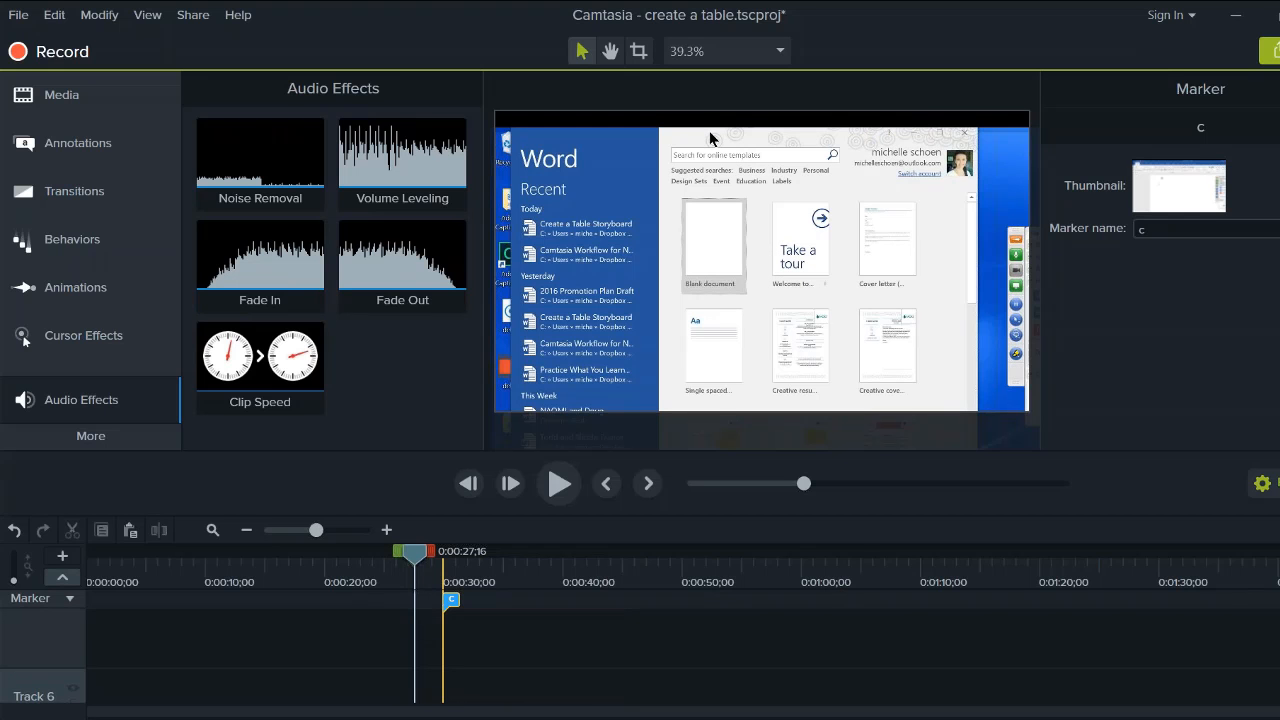